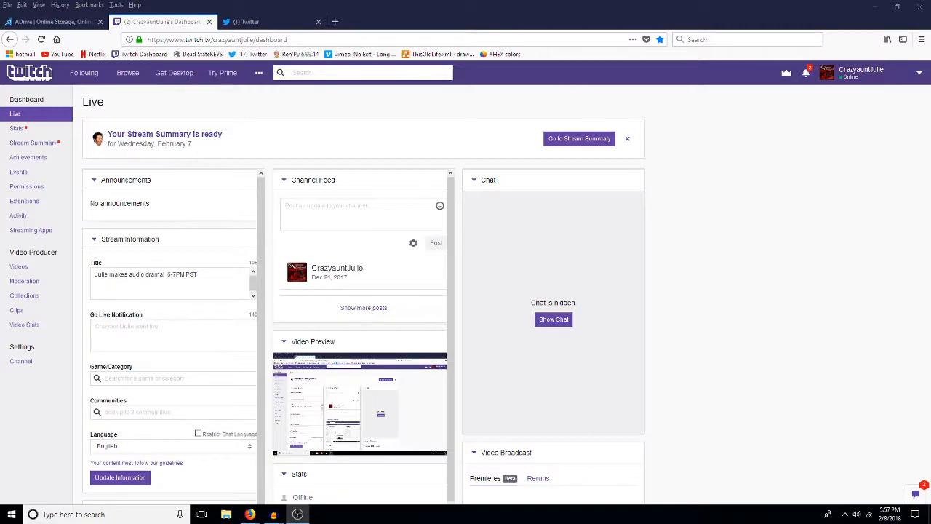
Step: Switch to Audacity, look over the finalMix project, and bring up the 5constablerabbit_edited project with its audio selection cleared
{"action": "mouse_move", "coordinate": [274, 514]}
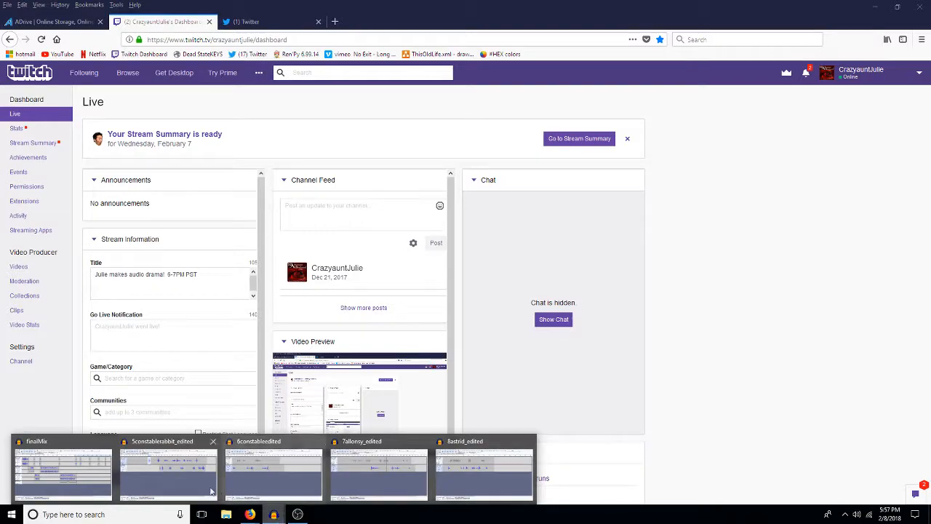
{"action": "mouse_move", "coordinate": [280, 469]}
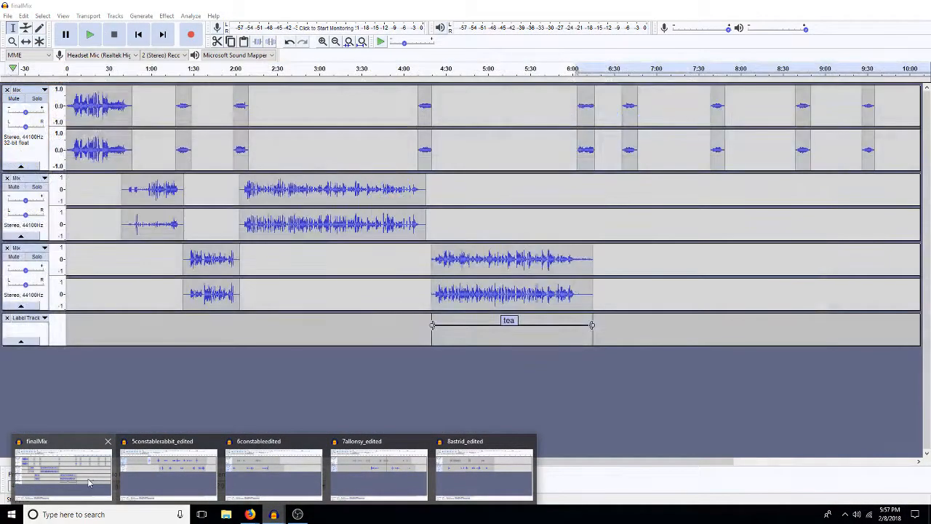
{"action": "left_click", "coordinate": [88, 481]}
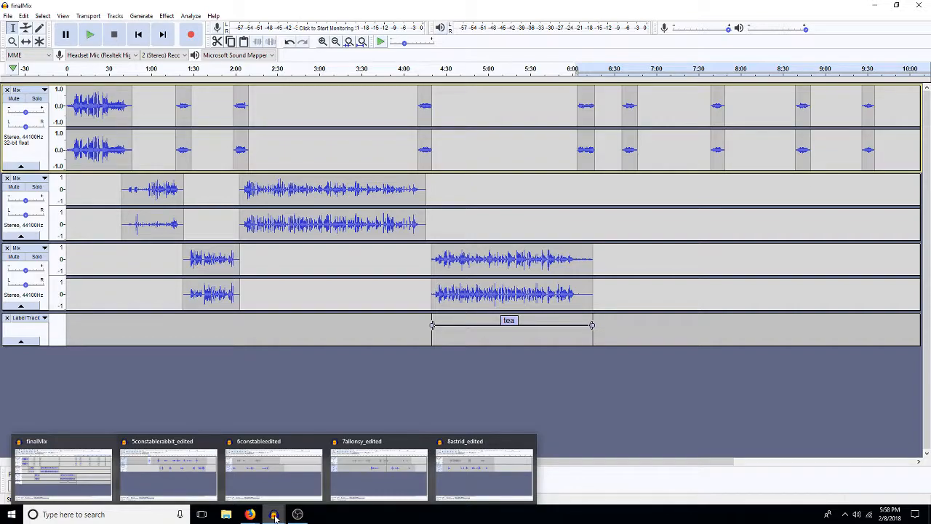
{"action": "left_click", "coordinate": [161, 479]}
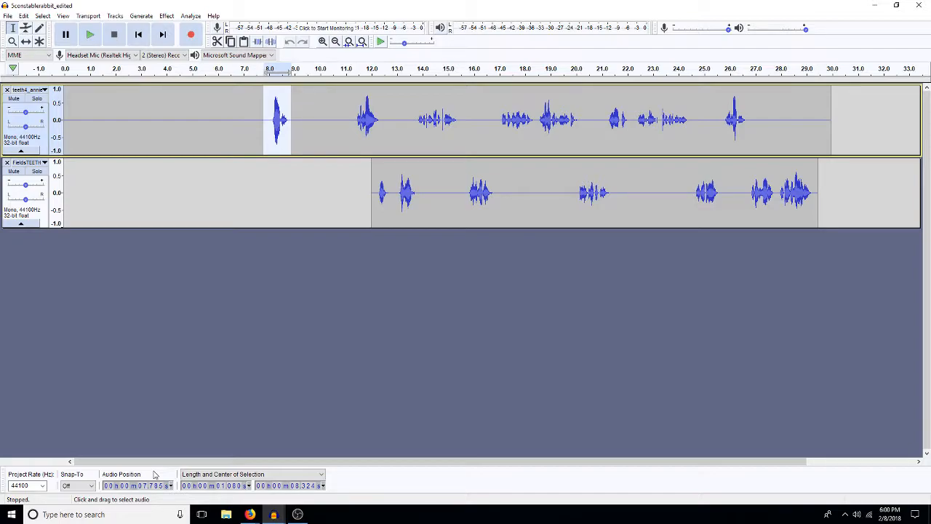
{"action": "left_click", "coordinate": [335, 305]}
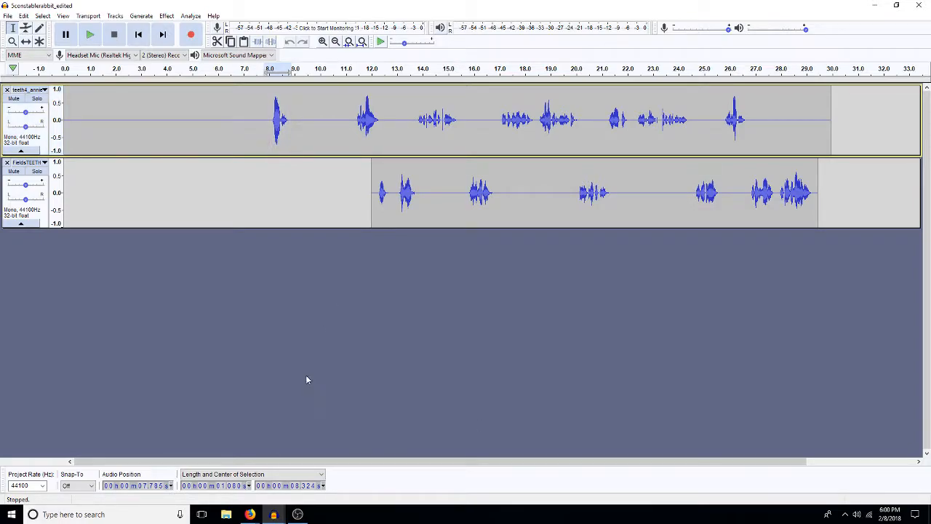
Step: Open File Explorer and browse the Warehouse 13 (E:) drive to the FXetc folder inside 9TeethWithin
{"action": "left_click", "coordinate": [226, 514]}
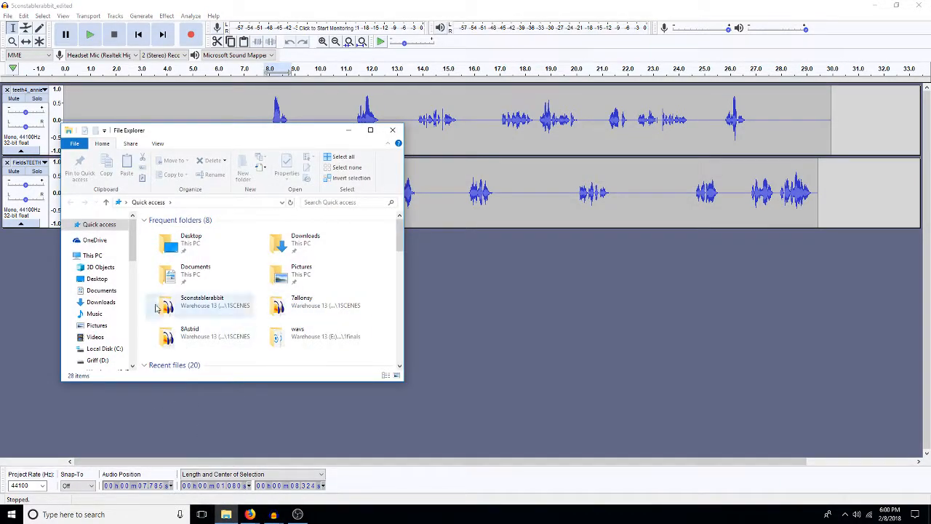
{"action": "left_click", "coordinate": [132, 367]}
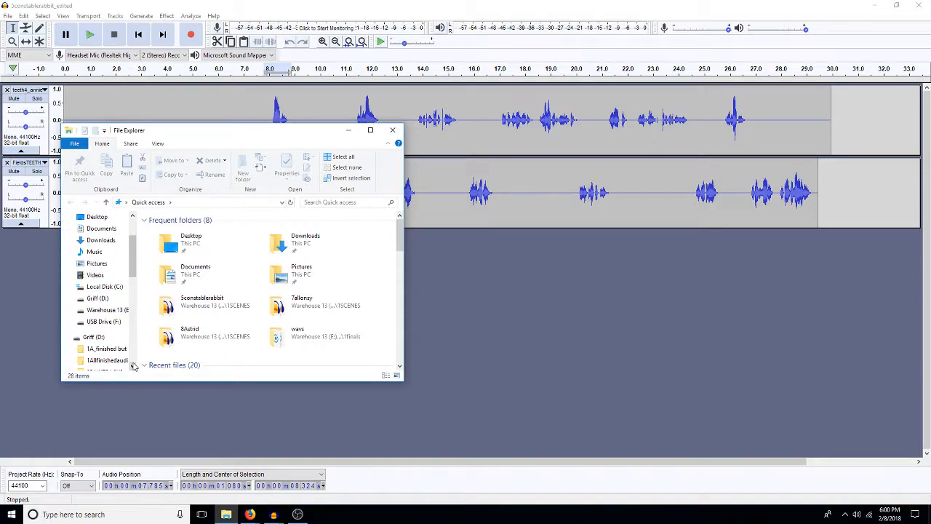
{"action": "left_click", "coordinate": [110, 311]}
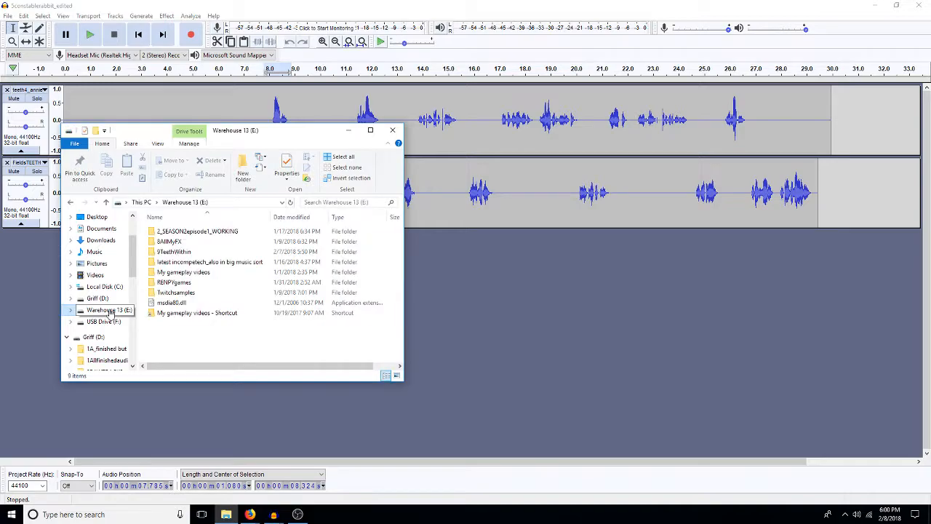
{"action": "left_click", "coordinate": [182, 253]}
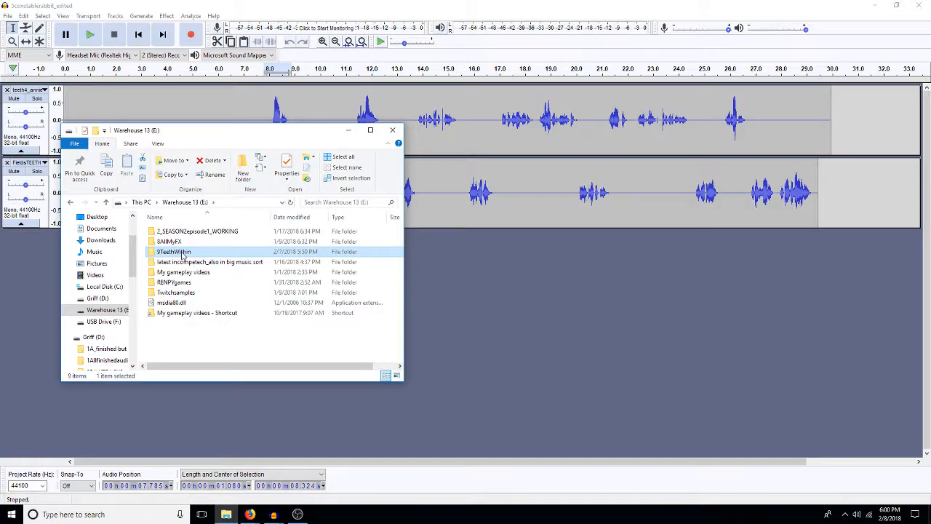
{"action": "double_click", "coordinate": [183, 252]}
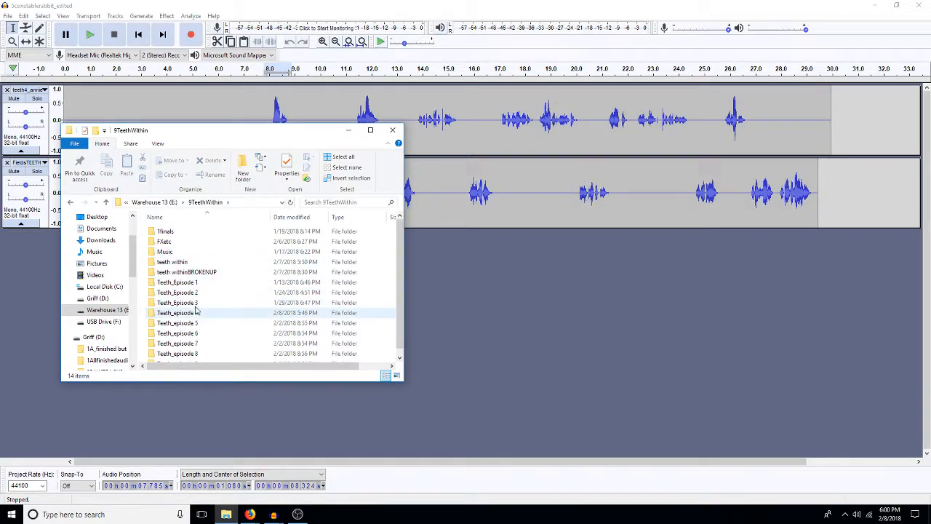
{"action": "double_click", "coordinate": [164, 241]}
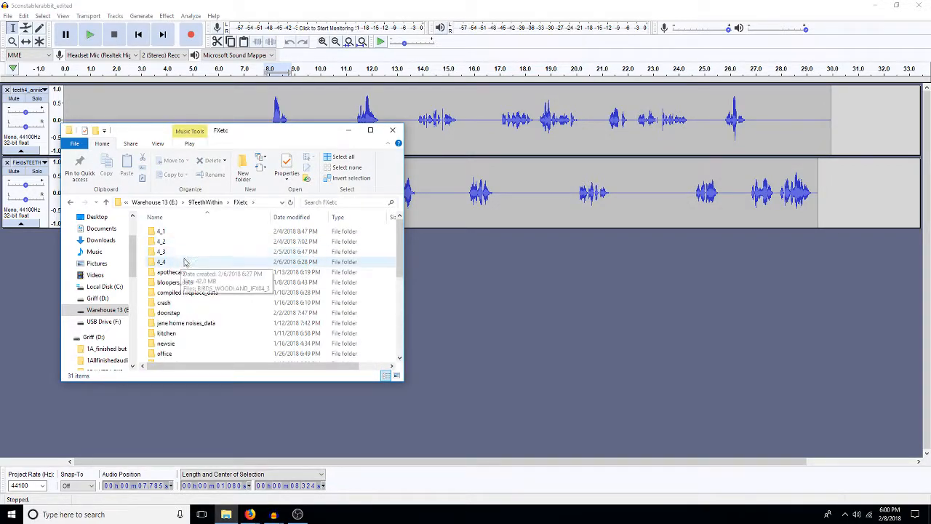
Step: Create a folder named 4_5 inside FXetc and open it, moving its window aside
{"action": "left_click", "coordinate": [243, 167]}
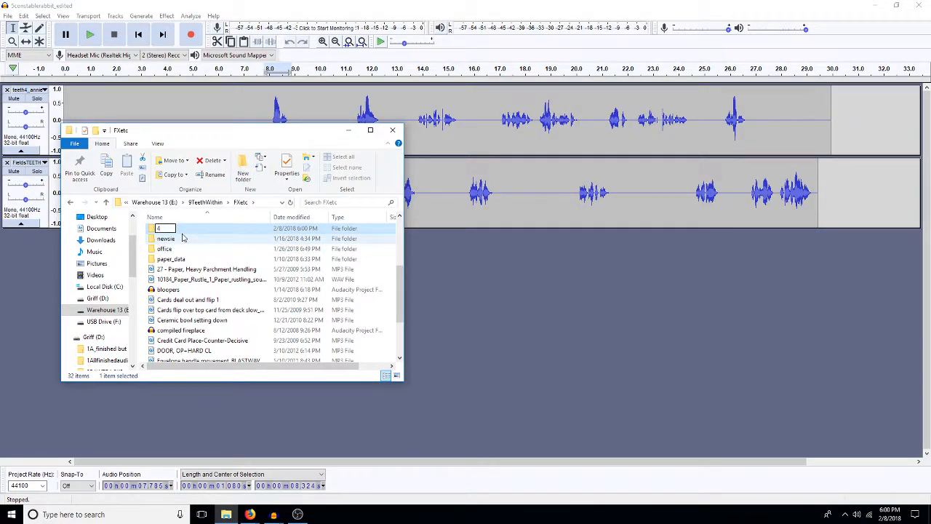
{"action": "type", "text": "_5"}
{"action": "key", "text": "Return"}
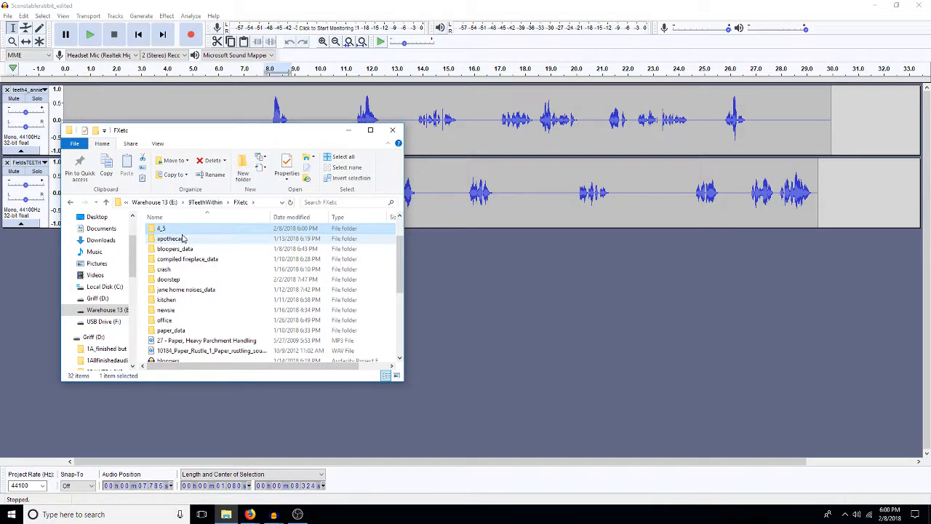
{"action": "scroll", "coordinate": [208, 238], "scroll_direction": "up", "scroll_amount": 2}
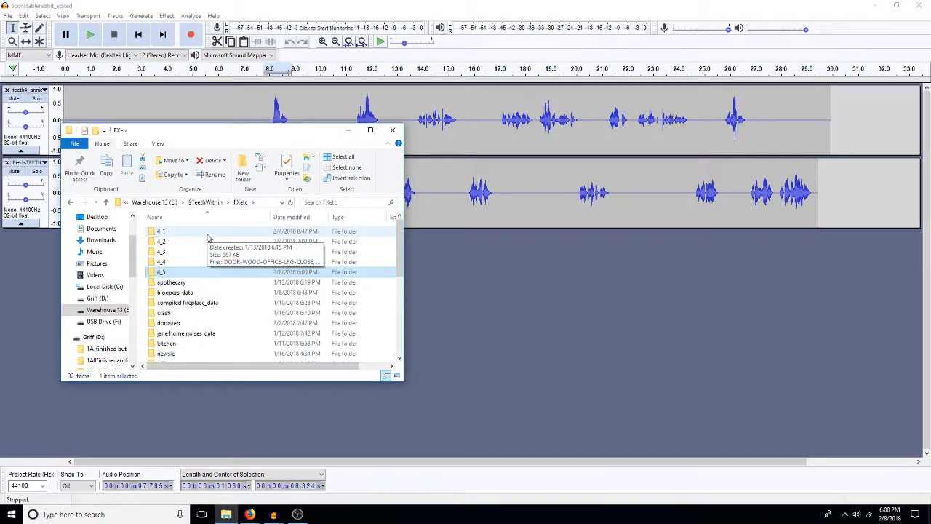
{"action": "double_click", "coordinate": [176, 275]}
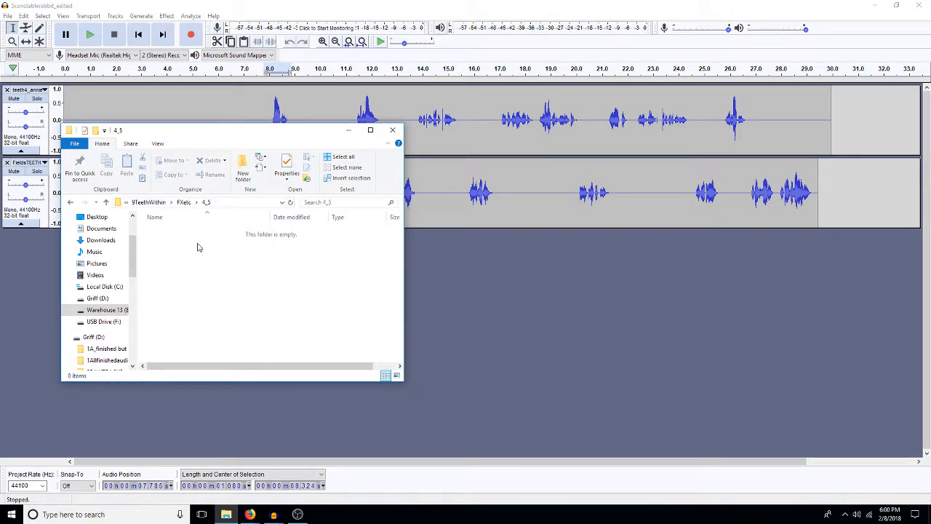
{"action": "left_click_drag", "start_coordinate": [218, 126], "coordinate": [587, 136]}
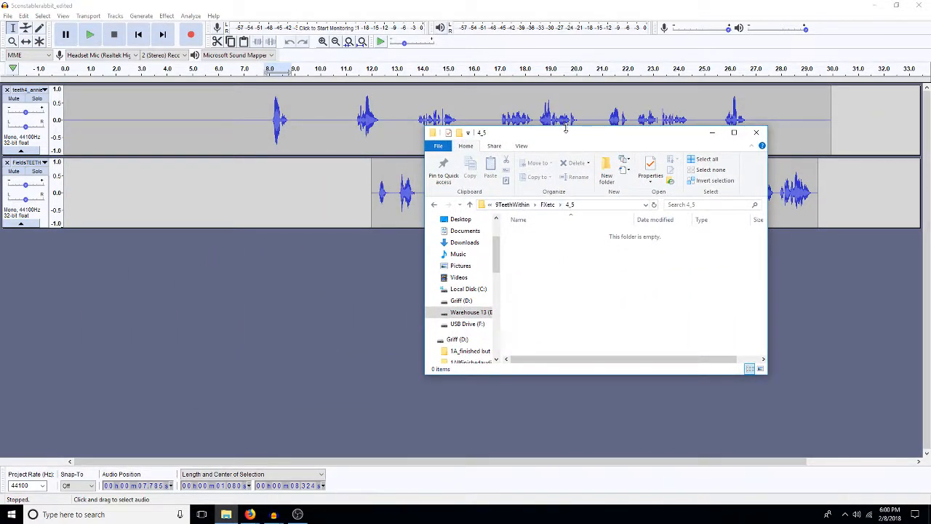
{"action": "left_click_drag", "start_coordinate": [565, 128], "coordinate": [573, 95]}
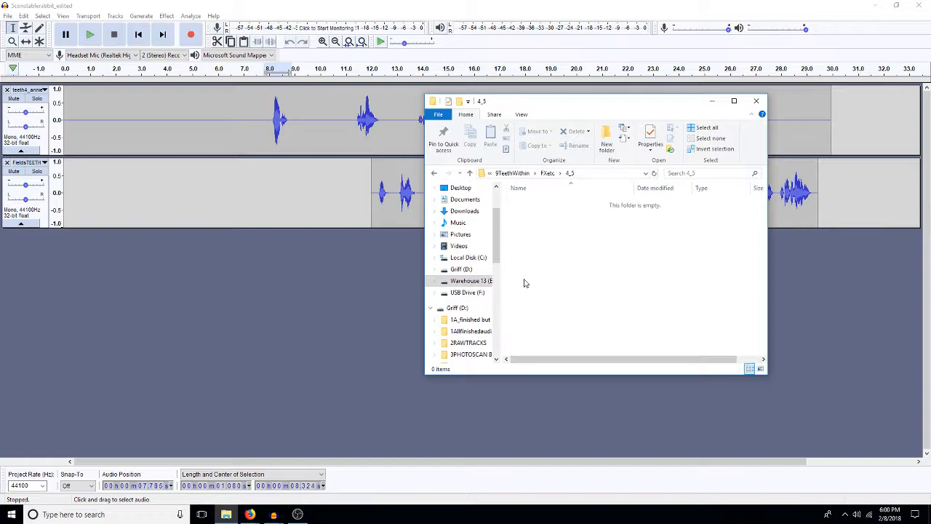
Step: Open the 8AllMyFX folder from Warehouse 13 (E:) in a separate window beside the one showing the 4_5 folder
{"action": "left_click", "coordinate": [464, 284]}
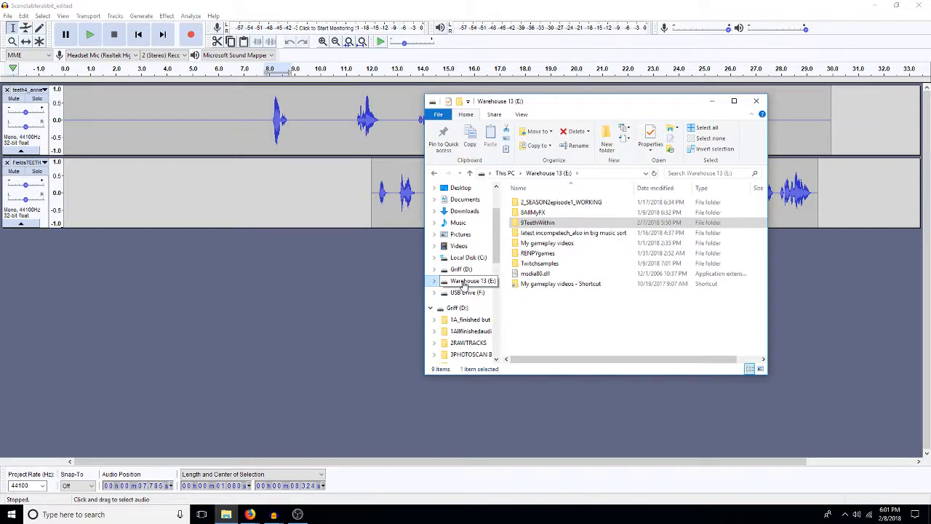
{"action": "right_click", "coordinate": [530, 212]}
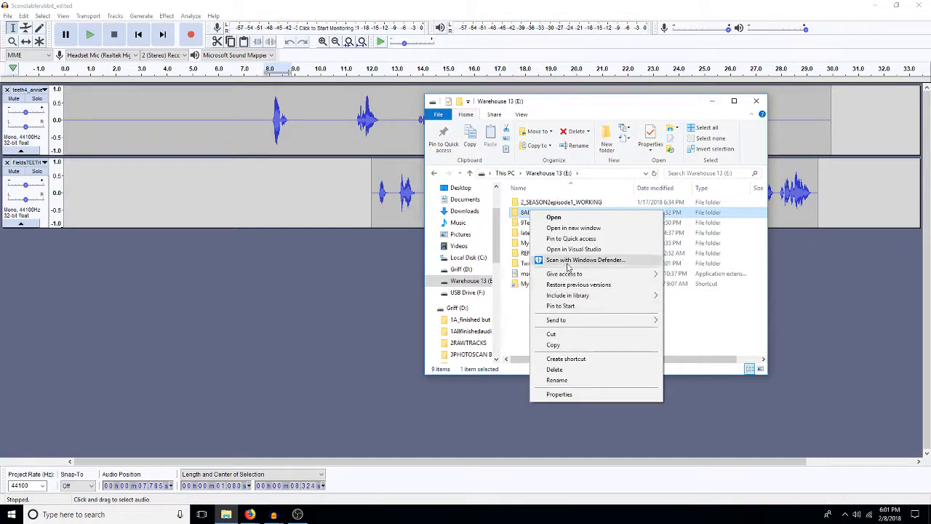
{"action": "left_click", "coordinate": [574, 228]}
{"action": "left_click_drag", "start_coordinate": [554, 106], "coordinate": [203, 117]}
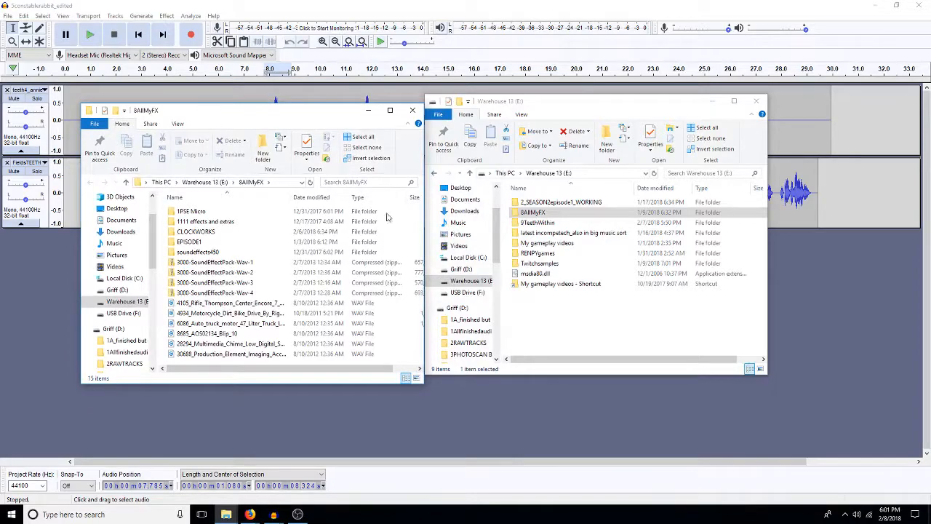
{"action": "left_click", "coordinate": [536, 212]}
{"action": "left_click", "coordinate": [539, 224]}
{"action": "left_click", "coordinate": [432, 173]}
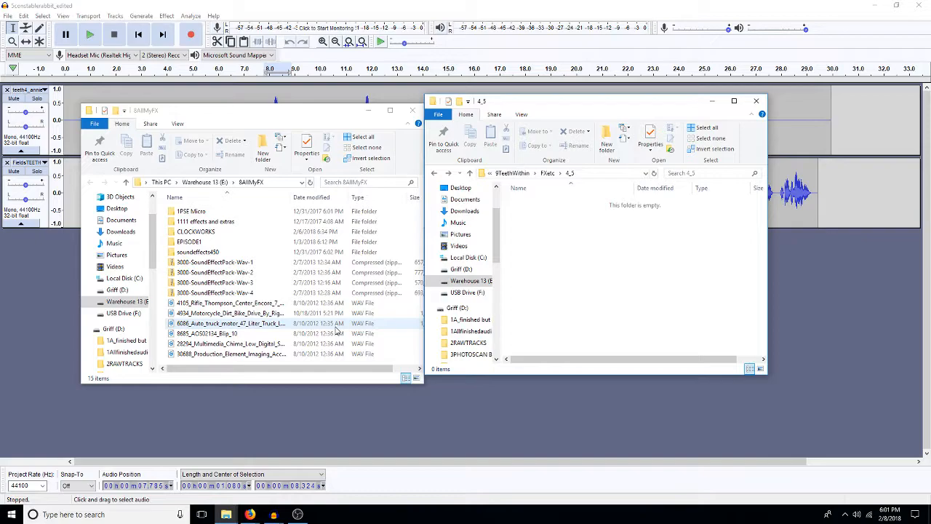
Step: In the 8AllMyFX window, browse through 1111 effects and extras and home noises to the cooking and eating folder
{"action": "left_click", "coordinate": [217, 224]}
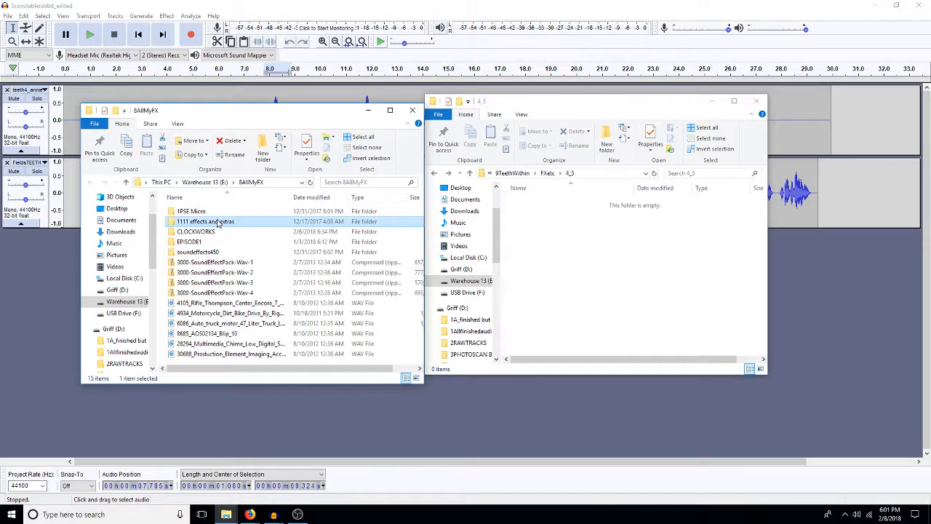
{"action": "double_click", "coordinate": [217, 224]}
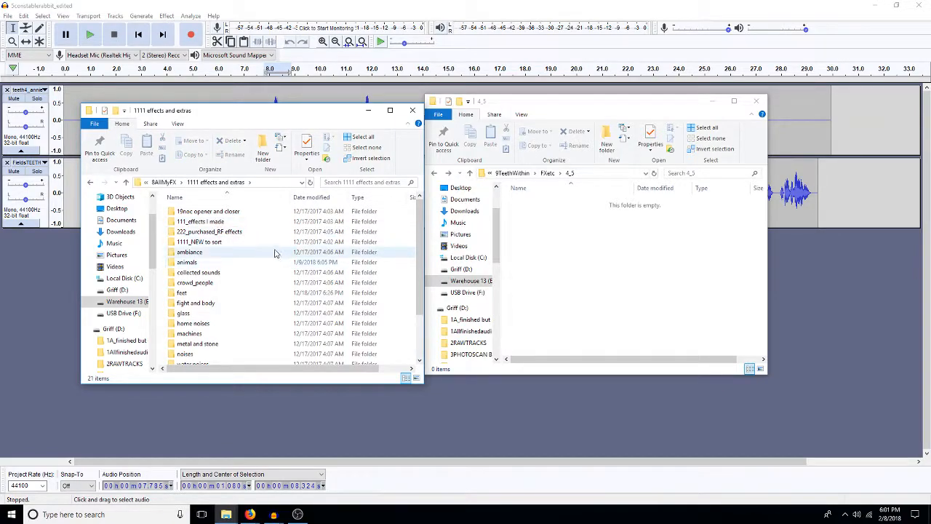
{"action": "left_click", "coordinate": [533, 262]}
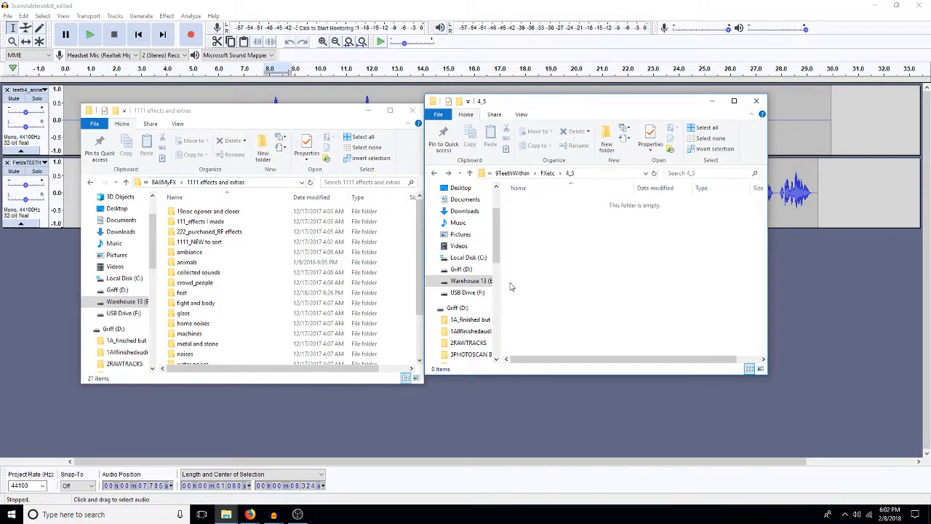
{"action": "left_click", "coordinate": [204, 294]}
{"action": "left_click", "coordinate": [207, 324]}
{"action": "double_click", "coordinate": [207, 324]}
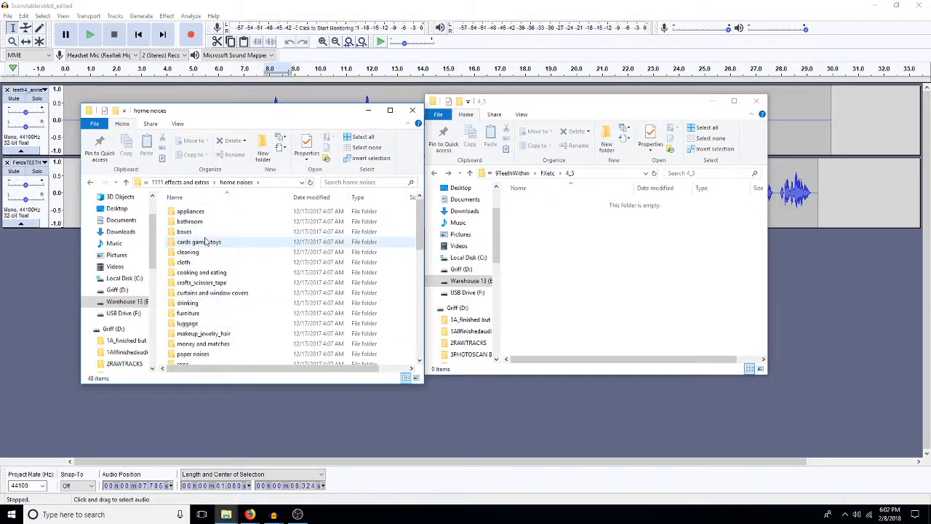
{"action": "double_click", "coordinate": [211, 272]}
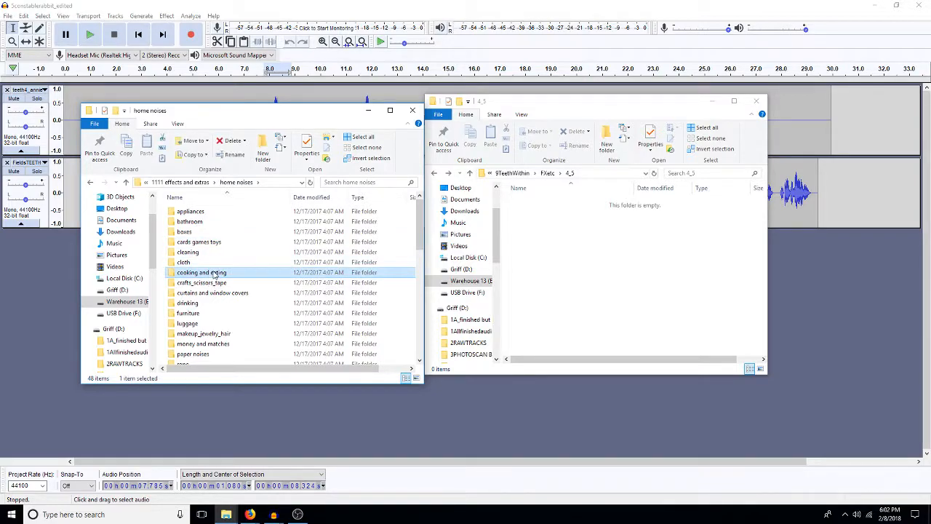
Step: Preview the METAL SERVING DISH DOWN sound and copy the file into the 4_5 folder
{"action": "scroll", "coordinate": [239, 312], "scroll_direction": "down", "scroll_amount": 3}
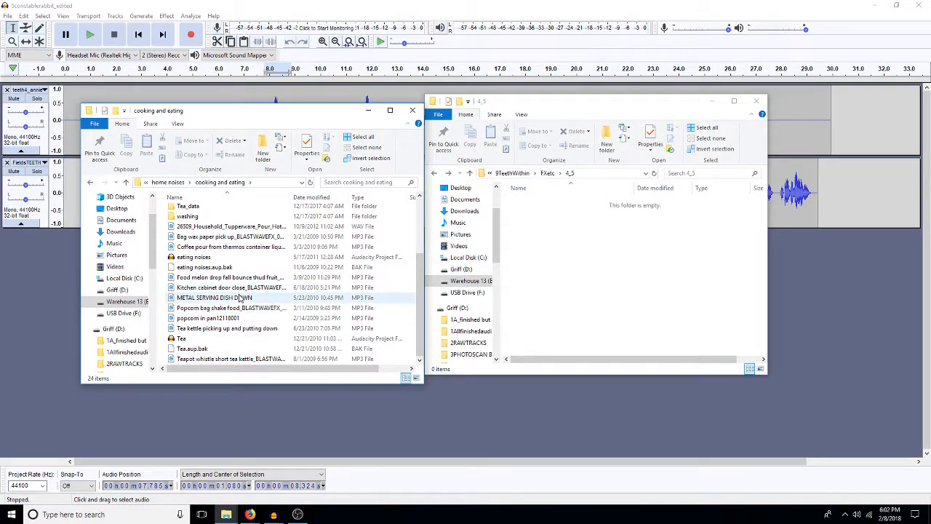
{"action": "double_click", "coordinate": [240, 298]}
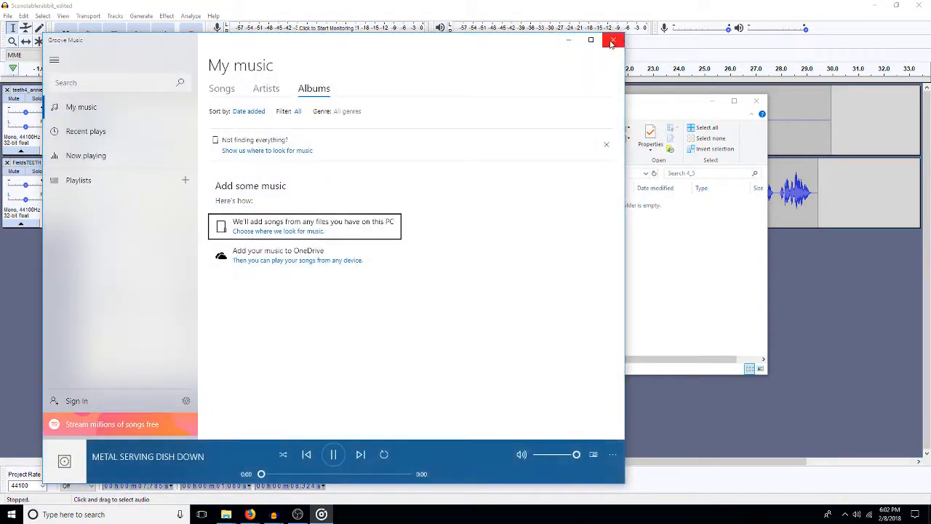
{"action": "left_click", "coordinate": [613, 38]}
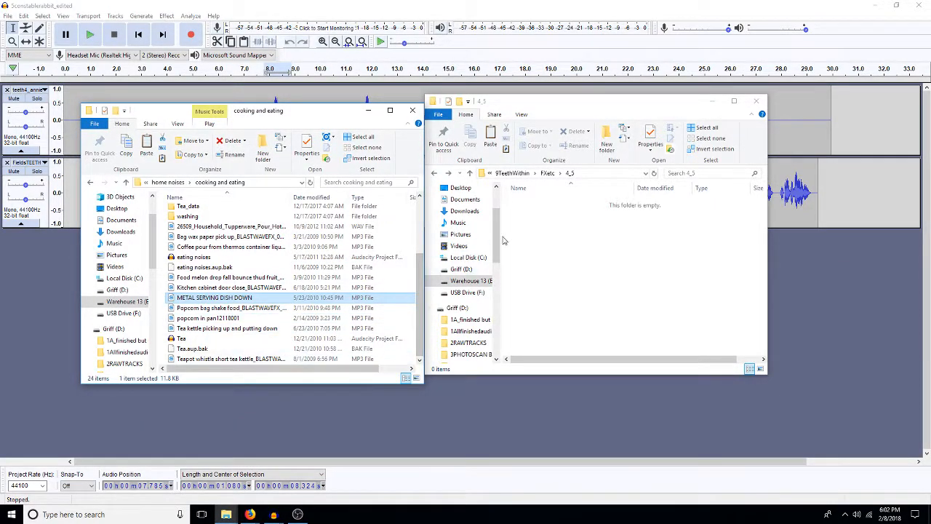
{"action": "right_click", "coordinate": [549, 266]}
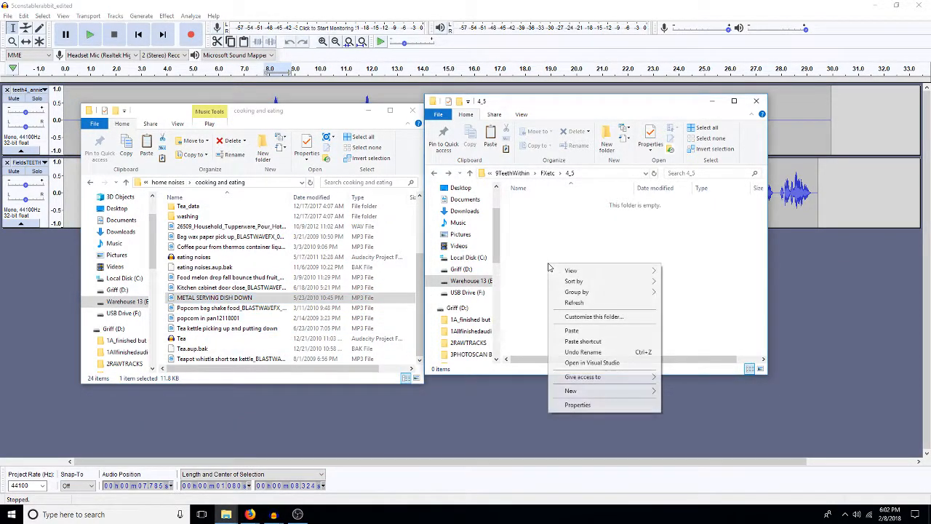
{"action": "left_click", "coordinate": [582, 331]}
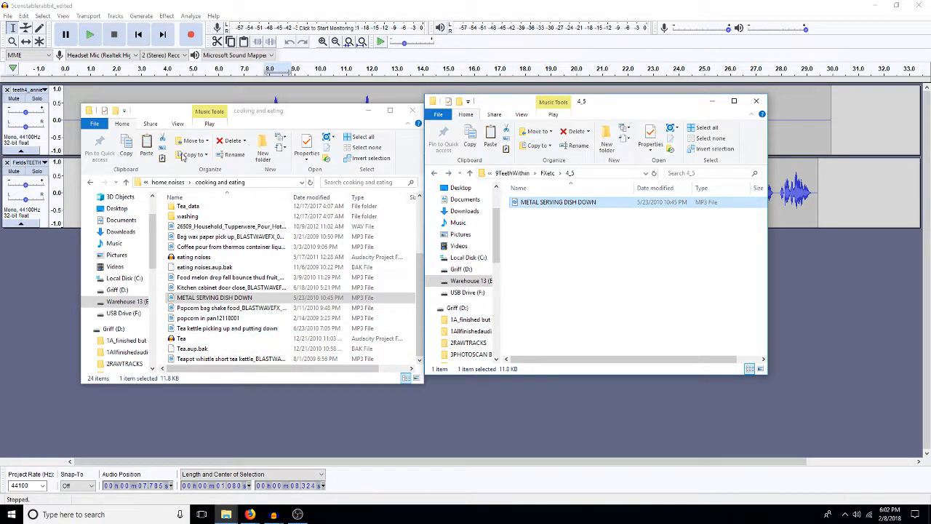
Step: Open the cooking_pans_sizzles folder within cooking and eating and preview the Frying_Pan_Sizzle_Water_Fienup_001 sound
{"action": "scroll", "coordinate": [222, 245], "scroll_direction": "up", "scroll_amount": 3}
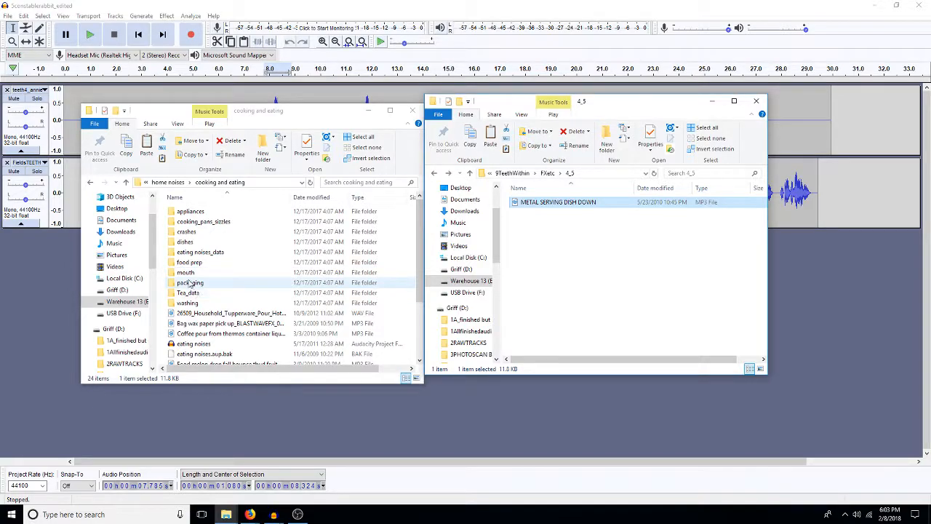
{"action": "double_click", "coordinate": [204, 221]}
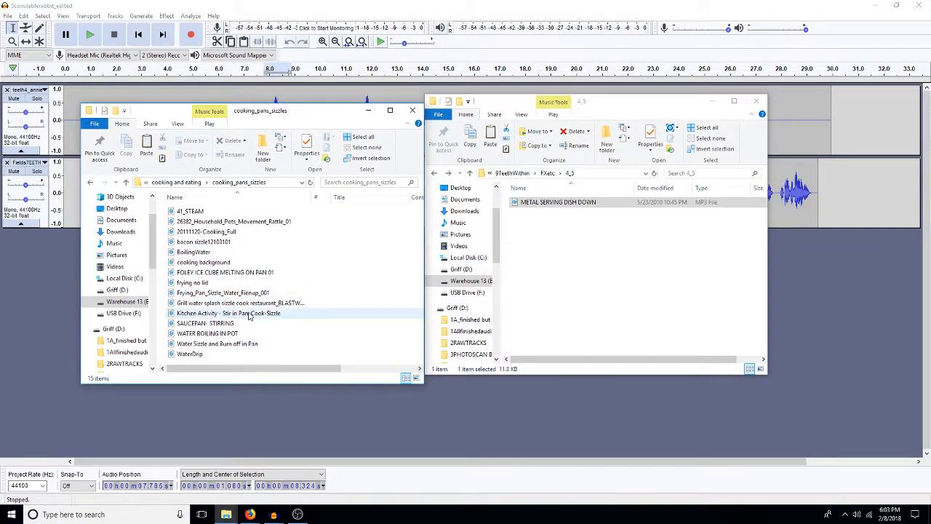
{"action": "double_click", "coordinate": [231, 293]}
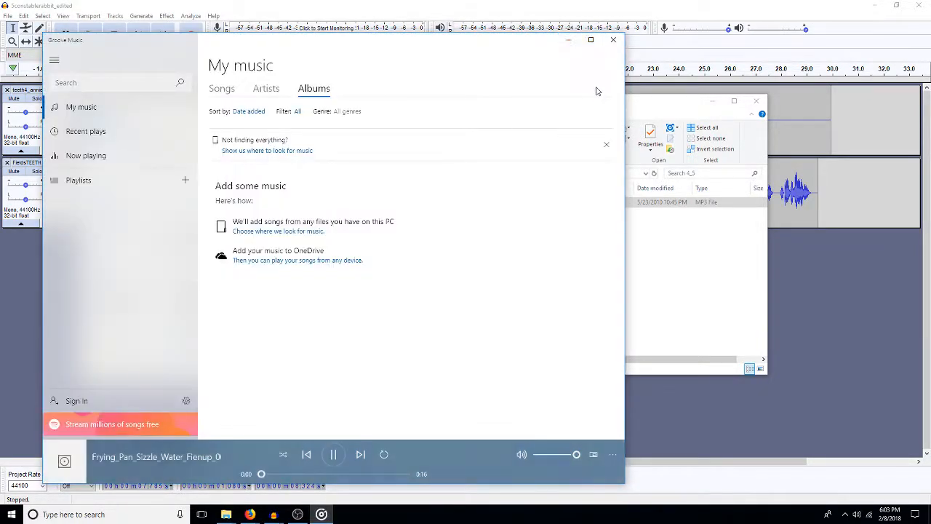
{"action": "left_click", "coordinate": [615, 41]}
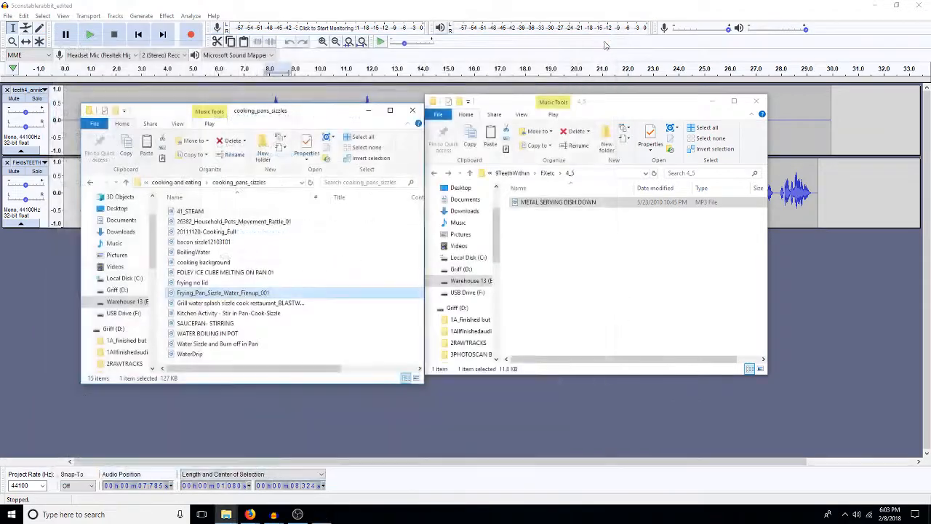
Step: Preview the Grill water splash sizzle, Kitchen Activity - Stir in Pan-Cook-Sizzle and SAUCEPAN- STIRRING sounds in cooking_pans_sizzles
{"action": "double_click", "coordinate": [229, 306]}
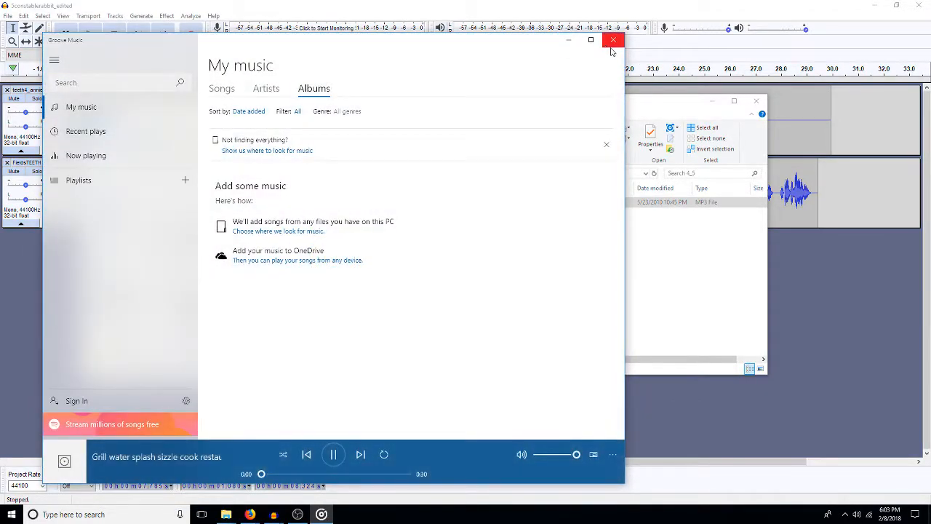
{"action": "left_click", "coordinate": [615, 40]}
{"action": "double_click", "coordinate": [270, 314]}
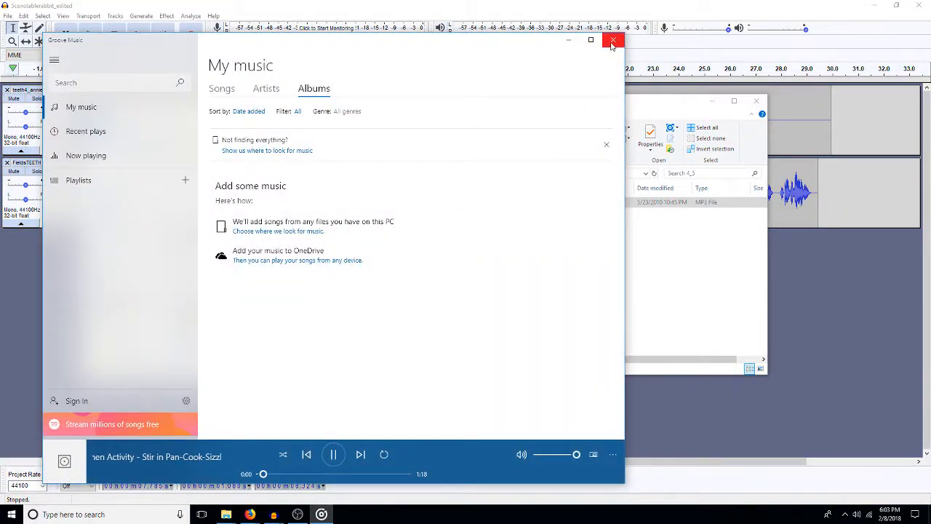
{"action": "left_click", "coordinate": [613, 42]}
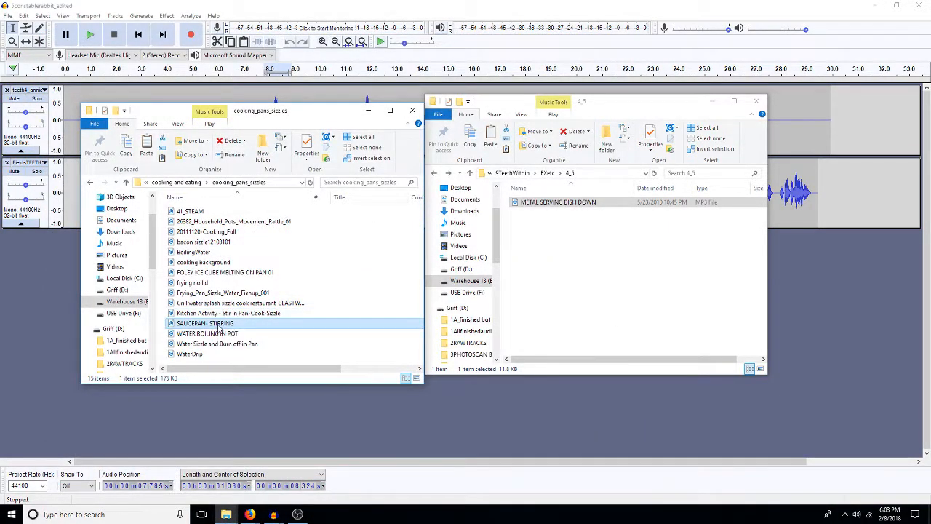
{"action": "double_click", "coordinate": [208, 311]}
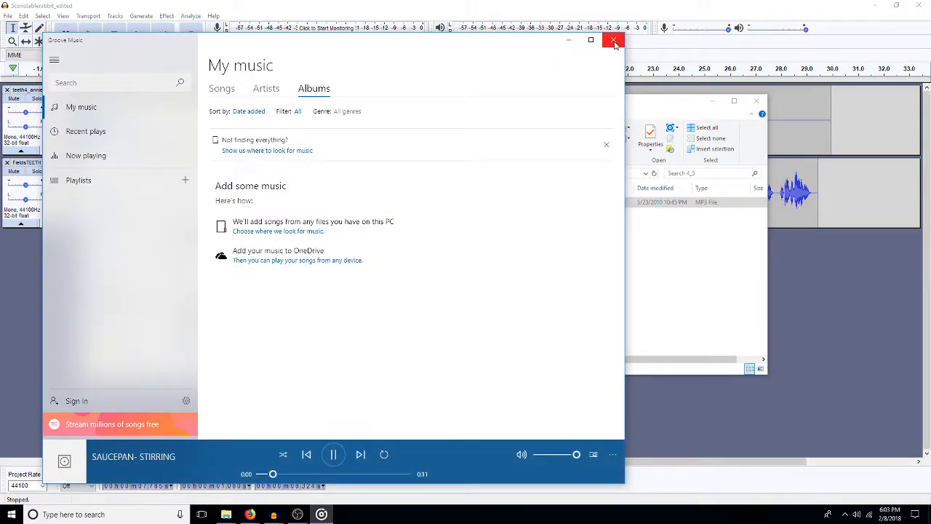
{"action": "left_click", "coordinate": [614, 43]}
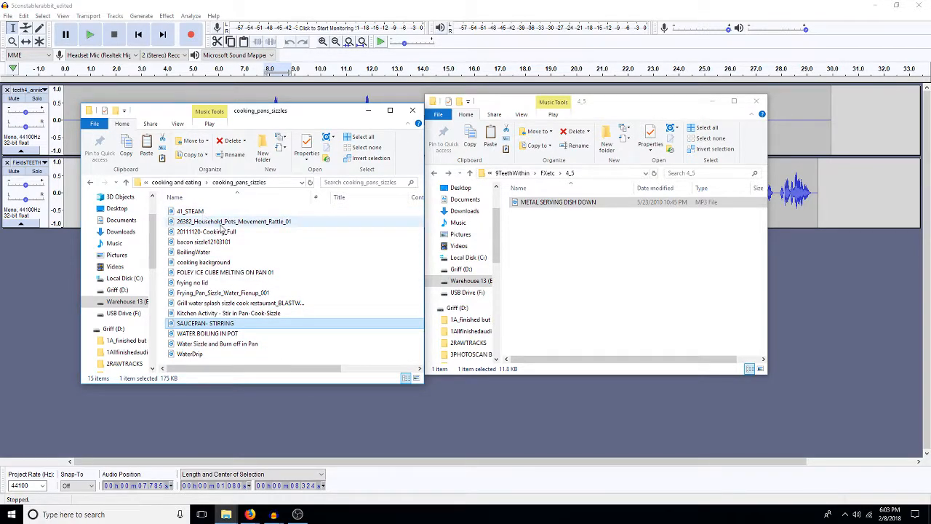
Step: Preview the 26382_Household_Pots_Movement_Rattle_01 and 20111120-Cooking_Full sounds
{"action": "double_click", "coordinate": [226, 223]}
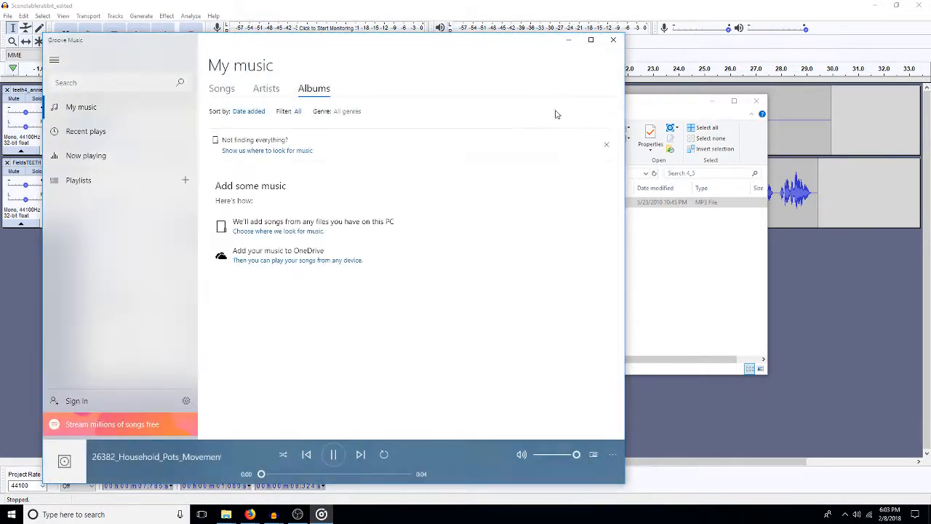
{"action": "left_click", "coordinate": [614, 41]}
{"action": "left_click", "coordinate": [226, 232]}
{"action": "double_click", "coordinate": [226, 232]}
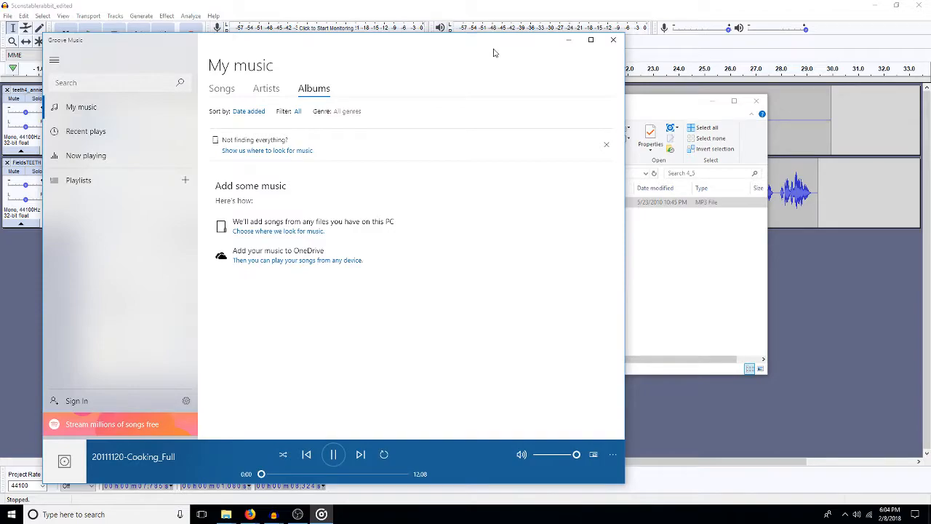
{"action": "left_click", "coordinate": [615, 41]}
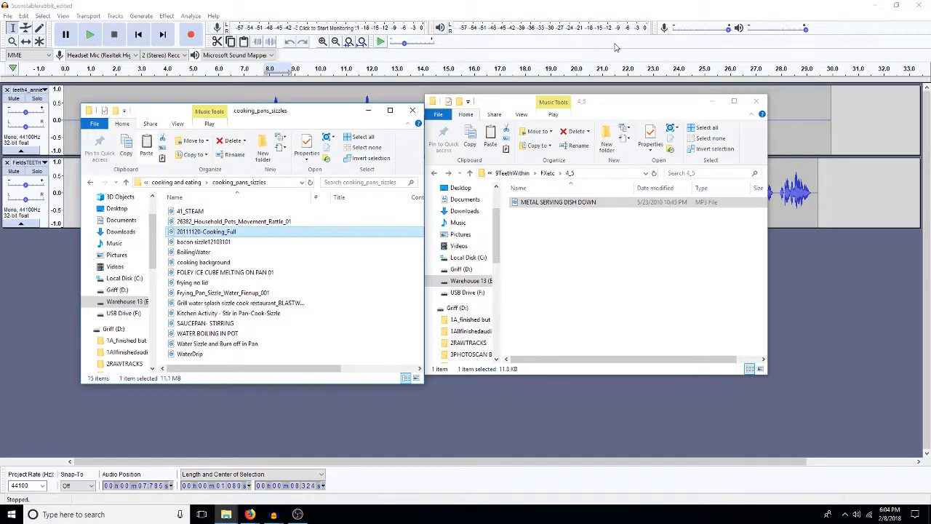
Step: Preview the bacon sizzle12103101 sound and copy the file into the 4_5 folder
{"action": "double_click", "coordinate": [211, 243]}
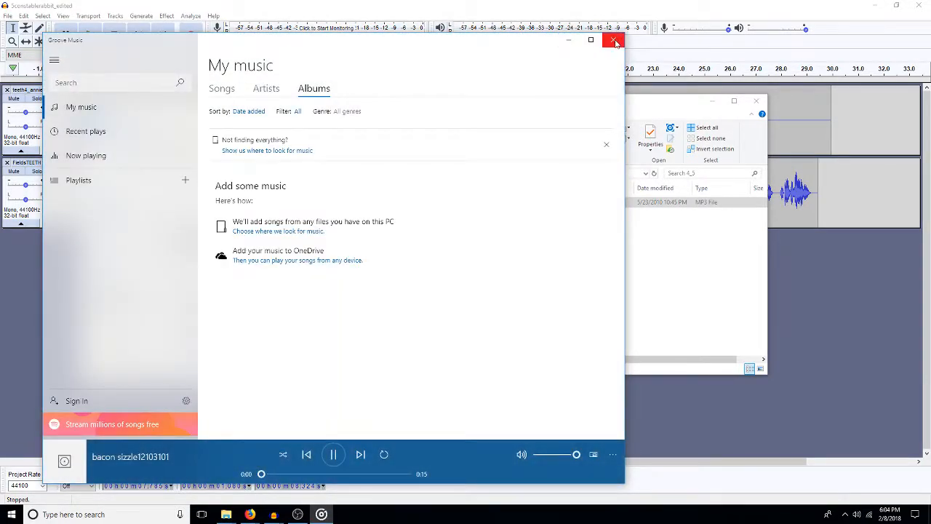
{"action": "left_click", "coordinate": [614, 45]}
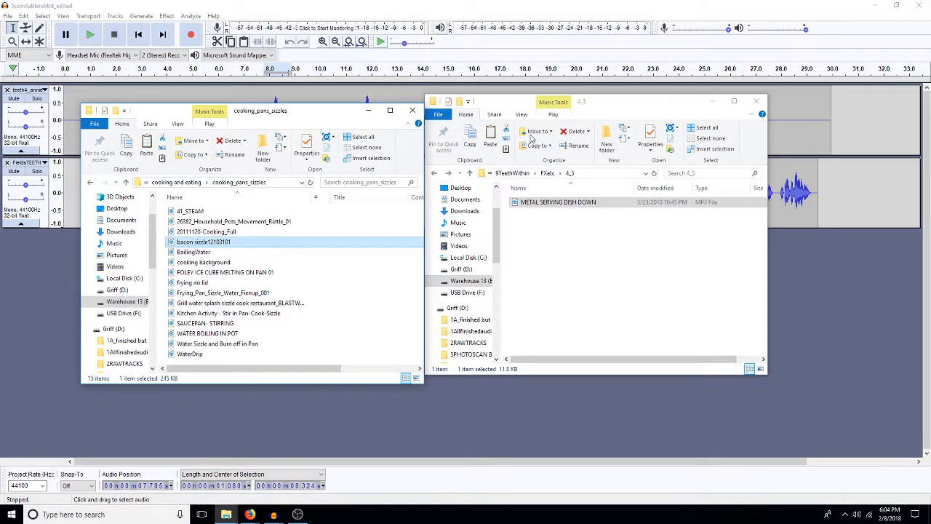
{"action": "right_click", "coordinate": [589, 274]}
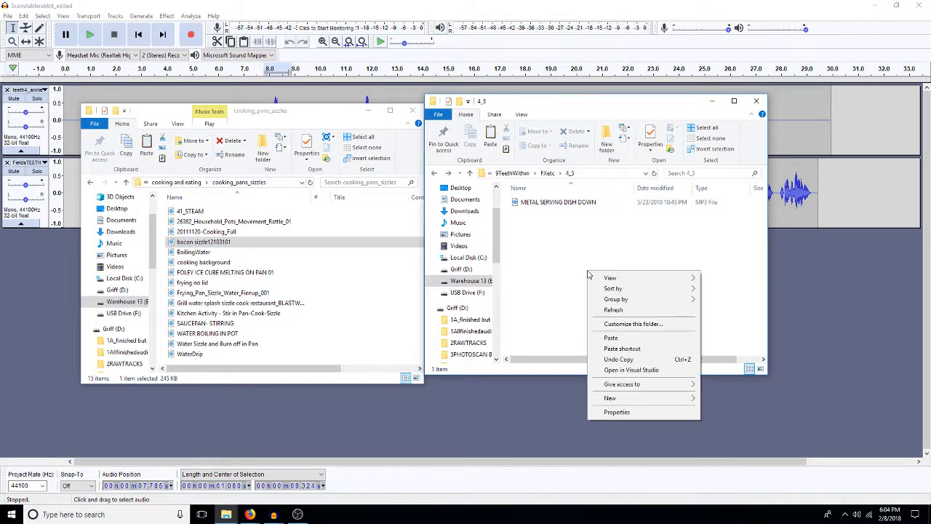
{"action": "left_click", "coordinate": [610, 337]}
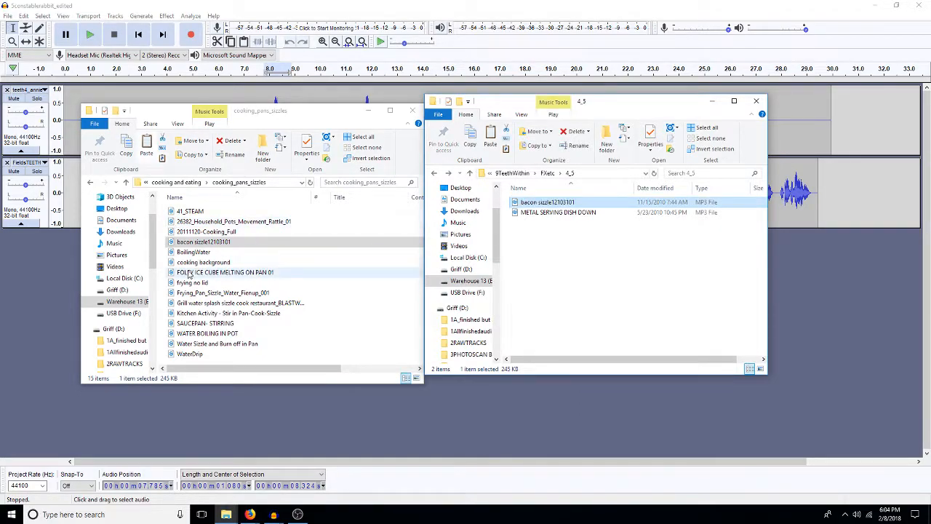
Step: Preview the cooking background and frying no lid sounds in cooking_pans_sizzles
{"action": "left_click", "coordinate": [185, 247]}
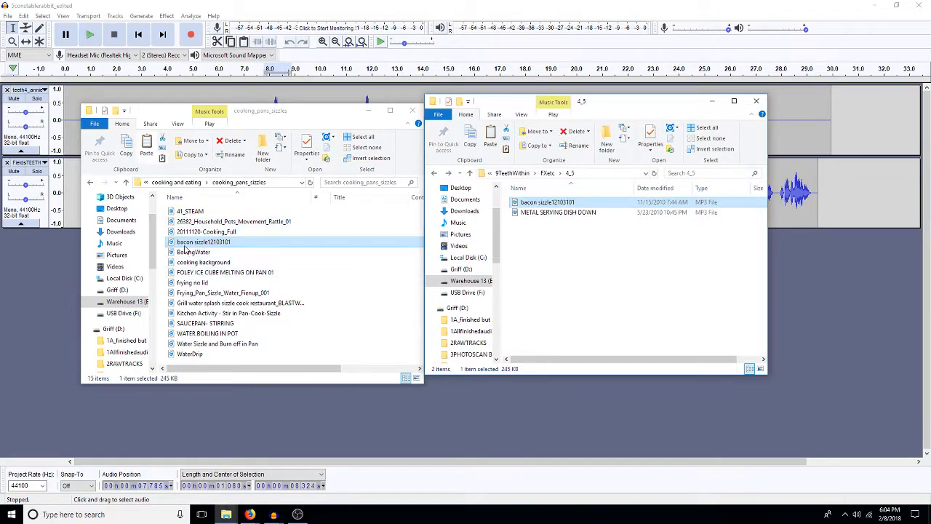
{"action": "double_click", "coordinate": [215, 265]}
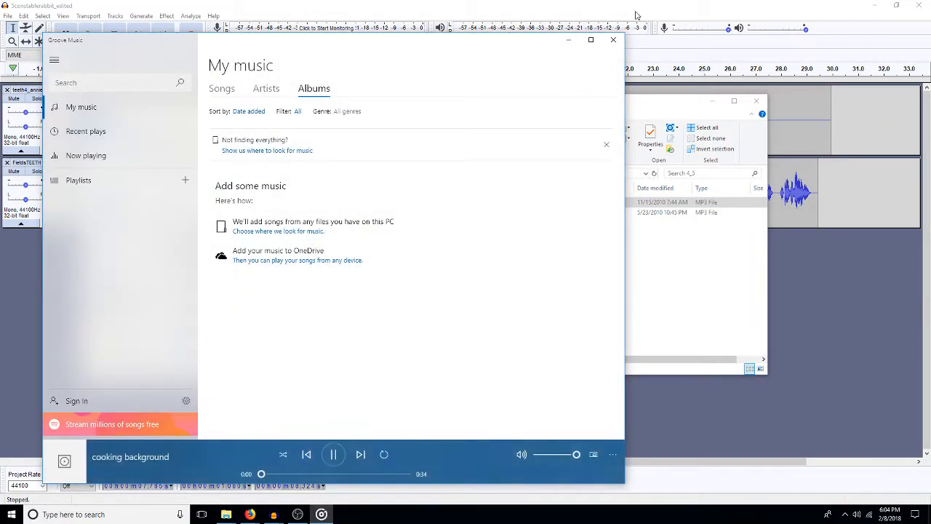
{"action": "left_click", "coordinate": [614, 41]}
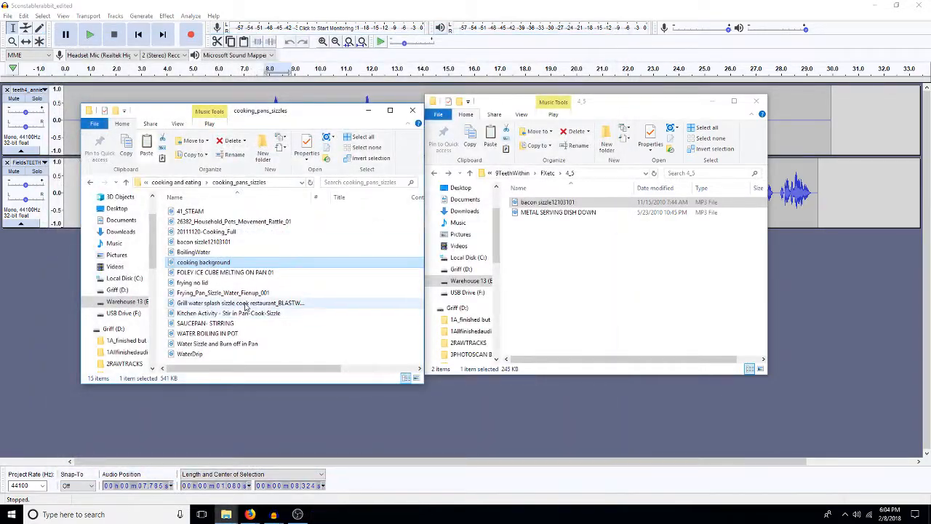
{"action": "double_click", "coordinate": [208, 284]}
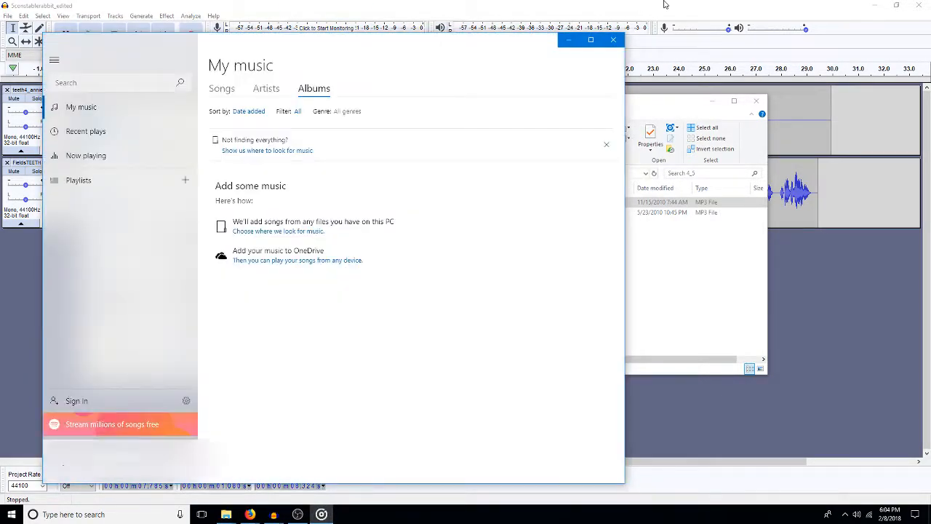
{"action": "left_click", "coordinate": [613, 41]}
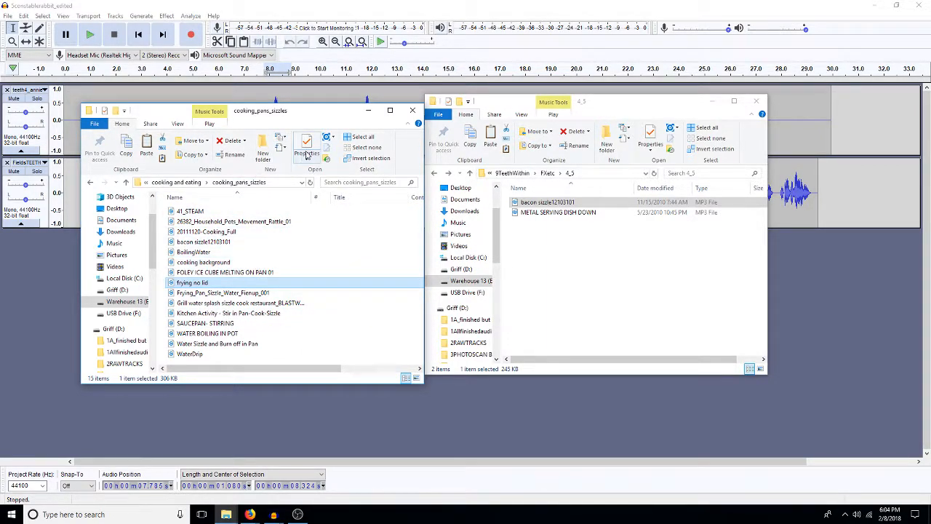
Step: Return to the cooking and eating folder, check its crashes subfolder, and open the dishes subfolder
{"action": "left_click", "coordinate": [201, 184]}
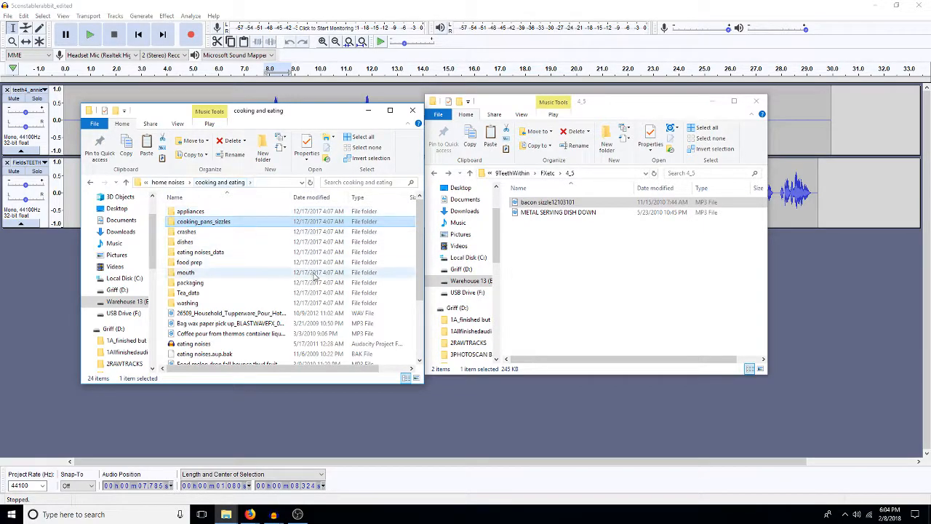
{"action": "double_click", "coordinate": [215, 233]}
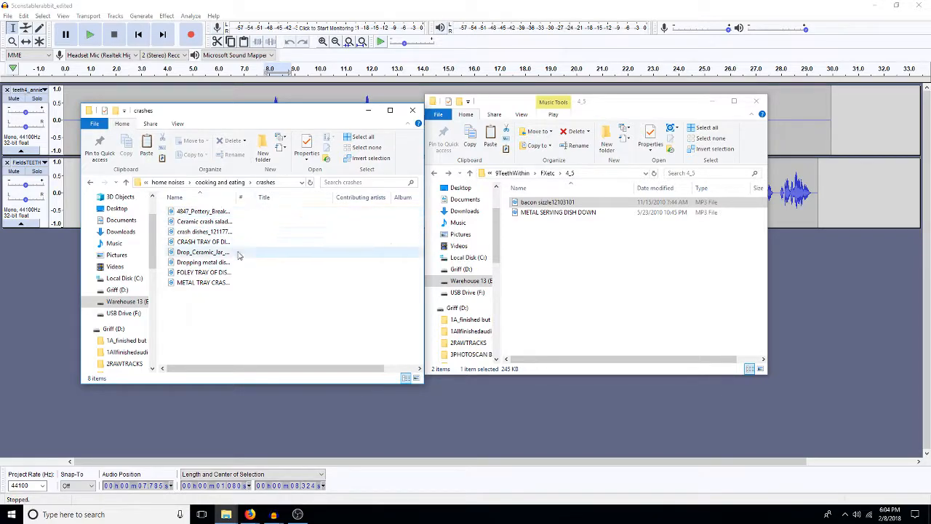
{"action": "left_click", "coordinate": [220, 181]}
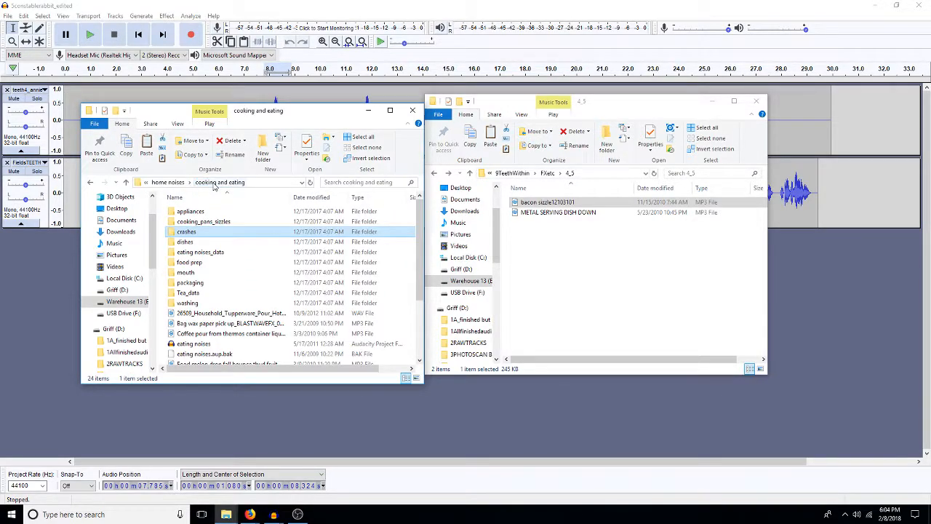
{"action": "double_click", "coordinate": [190, 241]}
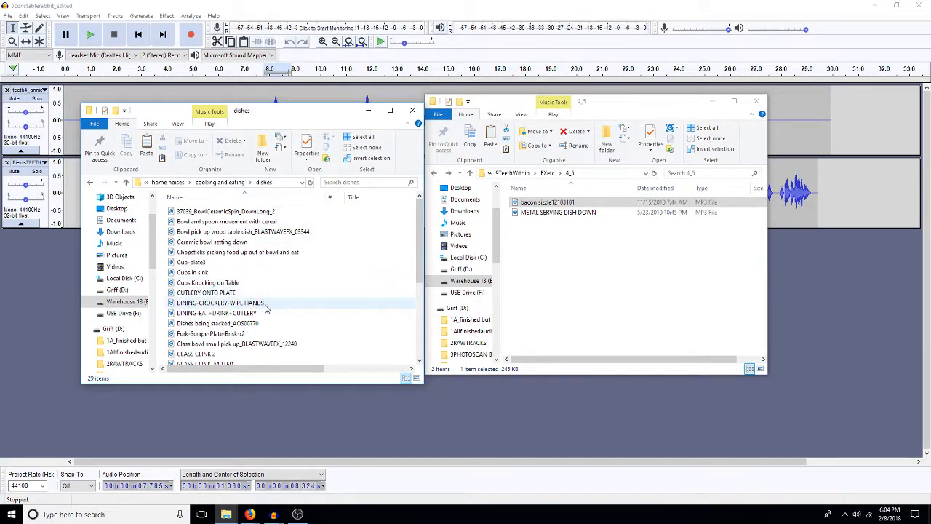
Step: Preview DINING-CROCKERY-WIPE HANDS and copy it together with DINING-EAT+DRINK+CUTLERY into the 4_5 folder
{"action": "double_click", "coordinate": [233, 302]}
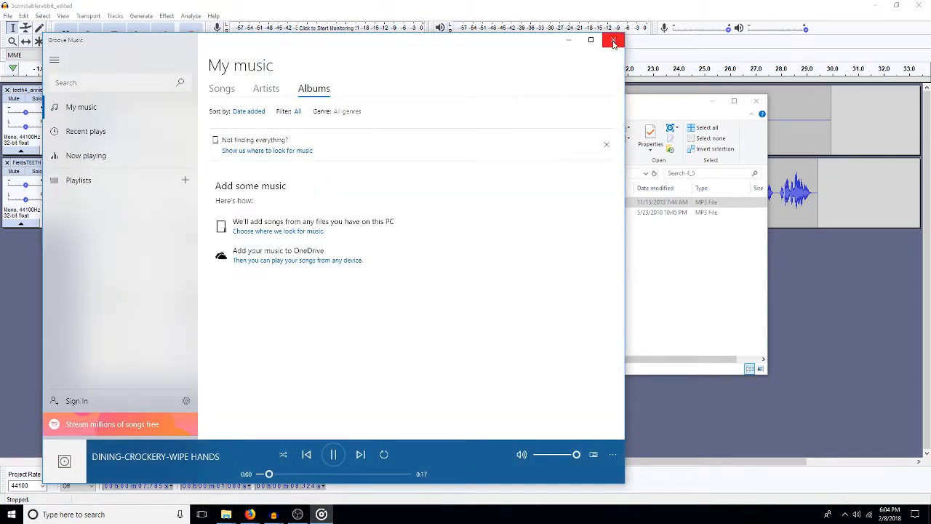
{"action": "left_click", "coordinate": [613, 42]}
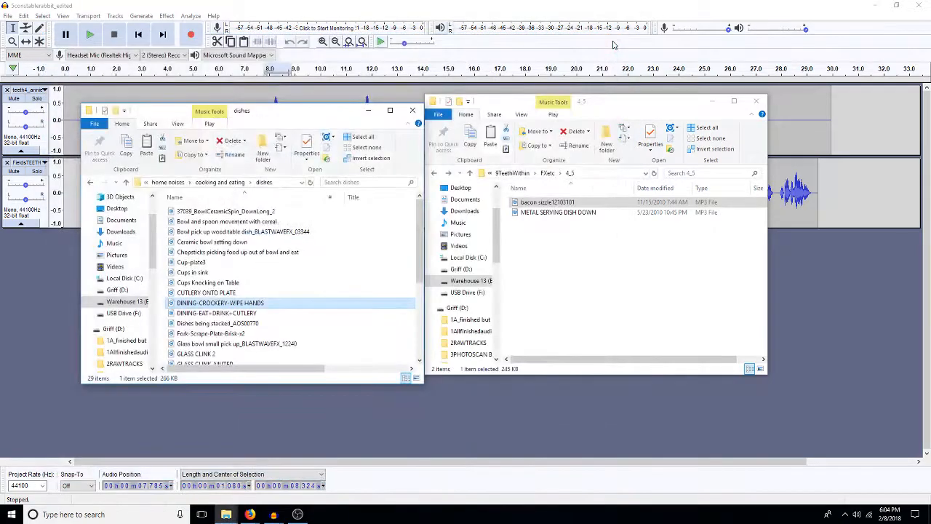
{"action": "left_click", "coordinate": [266, 315], "text": "ctrl"}
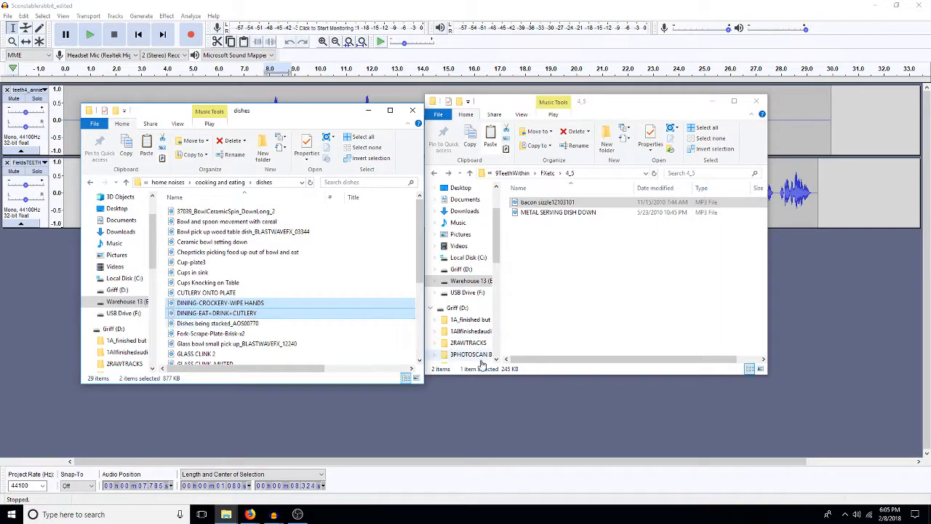
{"action": "right_click", "coordinate": [574, 295]}
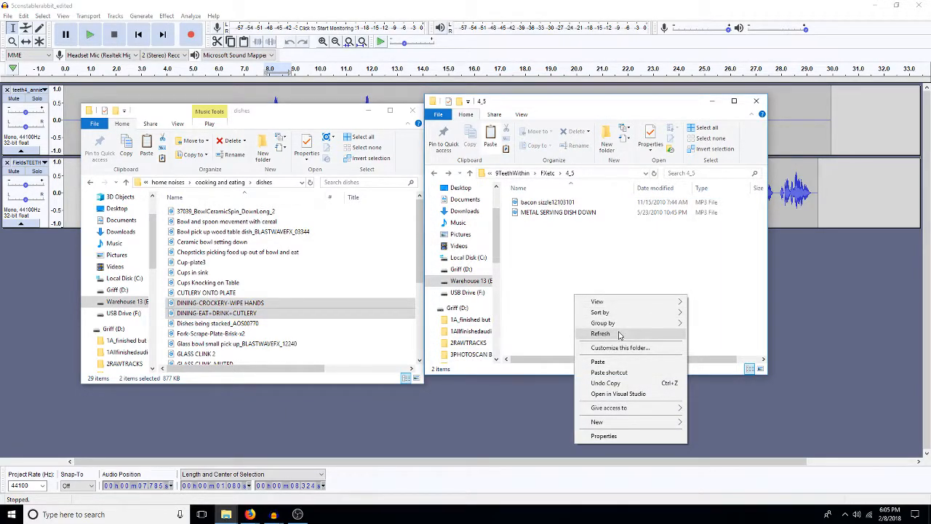
{"action": "left_click", "coordinate": [615, 362]}
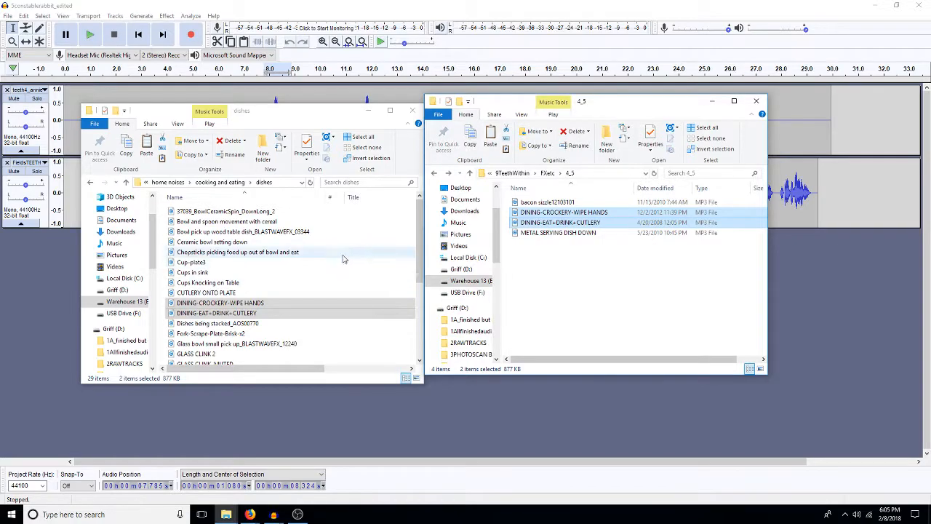
Step: Look through the remaining sounds in the dishes folder and preview TEACUP - STIRRING
{"action": "left_click", "coordinate": [418, 364]}
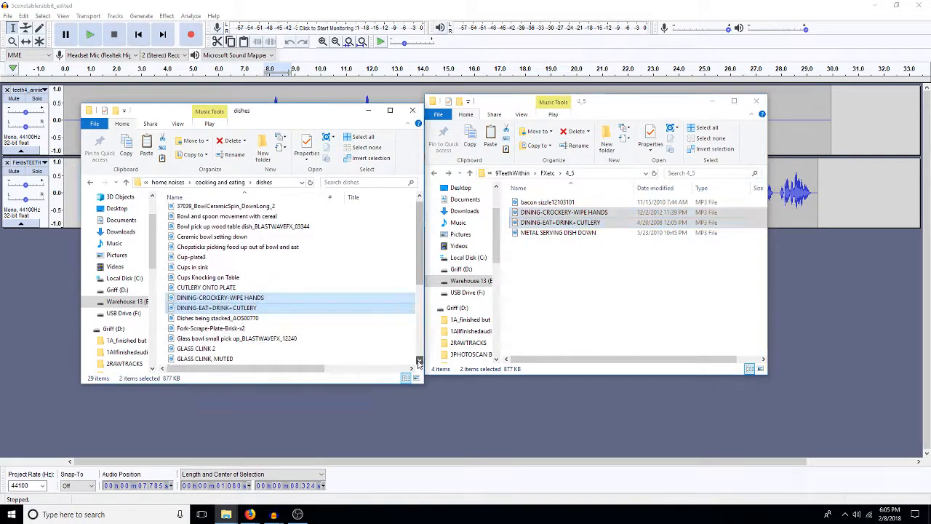
{"action": "left_click", "coordinate": [418, 362]}
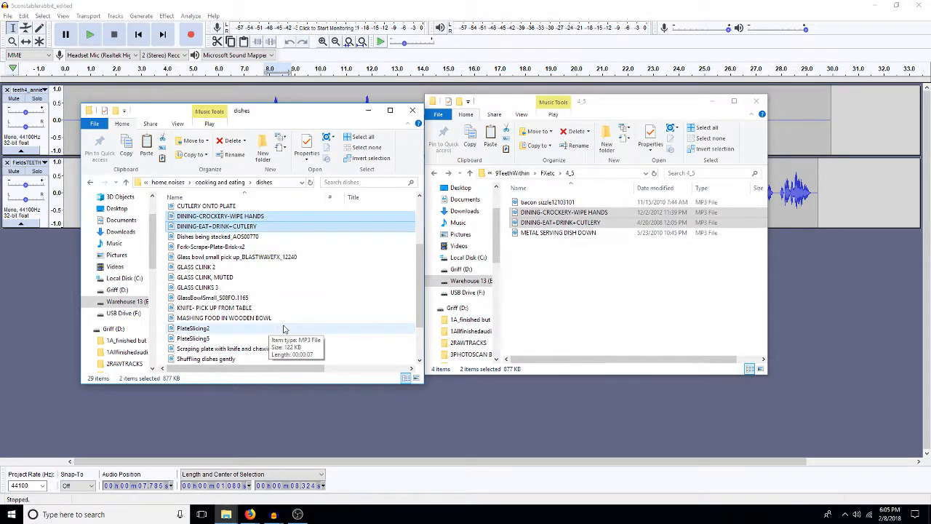
{"action": "scroll", "coordinate": [282, 326], "scroll_direction": "down", "scroll_amount": 2}
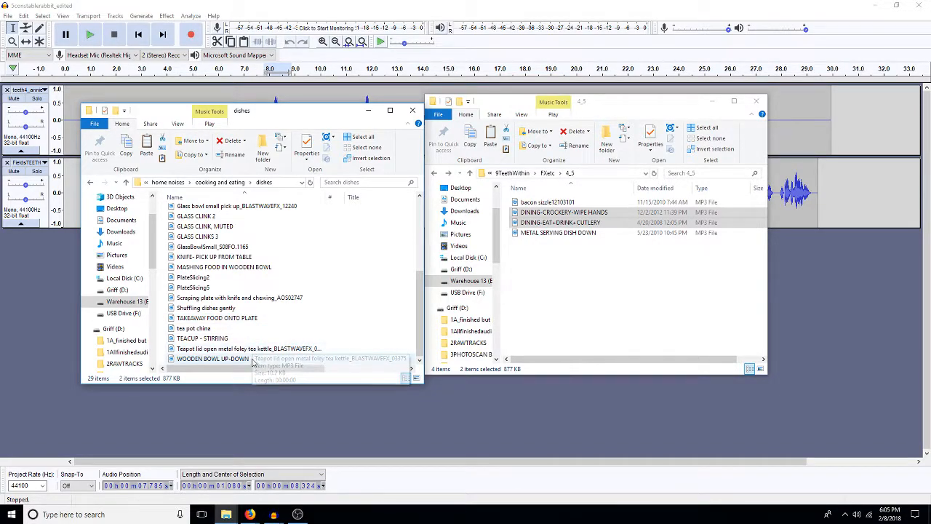
{"action": "left_click", "coordinate": [205, 339]}
{"action": "double_click", "coordinate": [205, 340]}
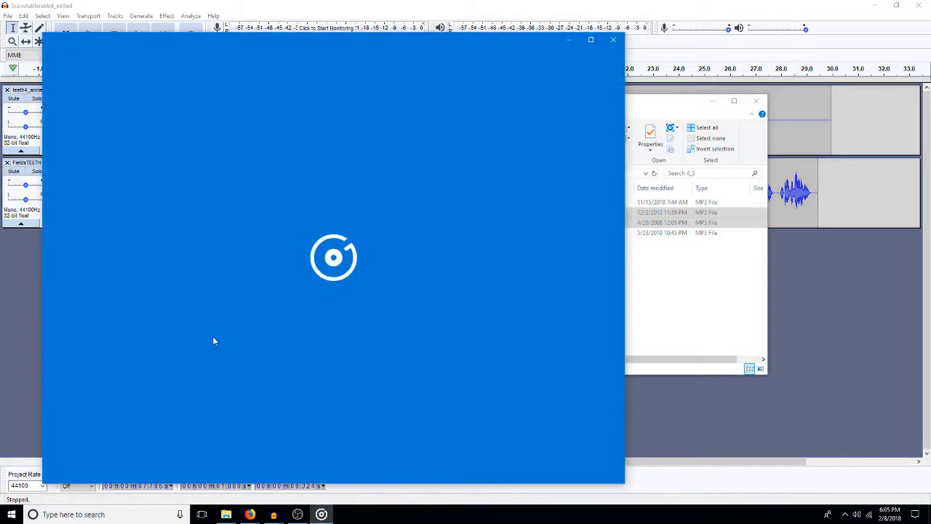
{"action": "left_click", "coordinate": [613, 41]}
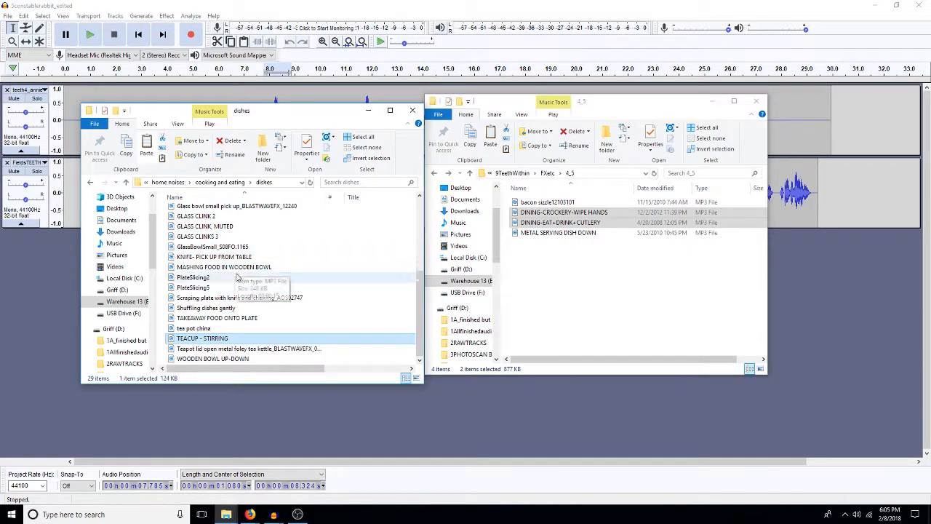
Step: Open the food prep folder within cooking and eating and preview the Metal spoon scapes metal pot _AOS01160 sound
{"action": "left_click", "coordinate": [222, 183]}
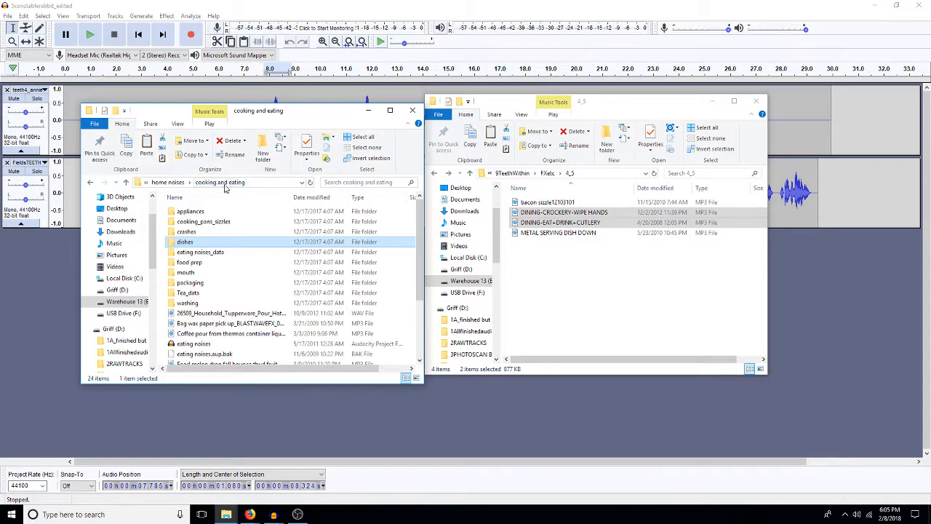
{"action": "double_click", "coordinate": [211, 263]}
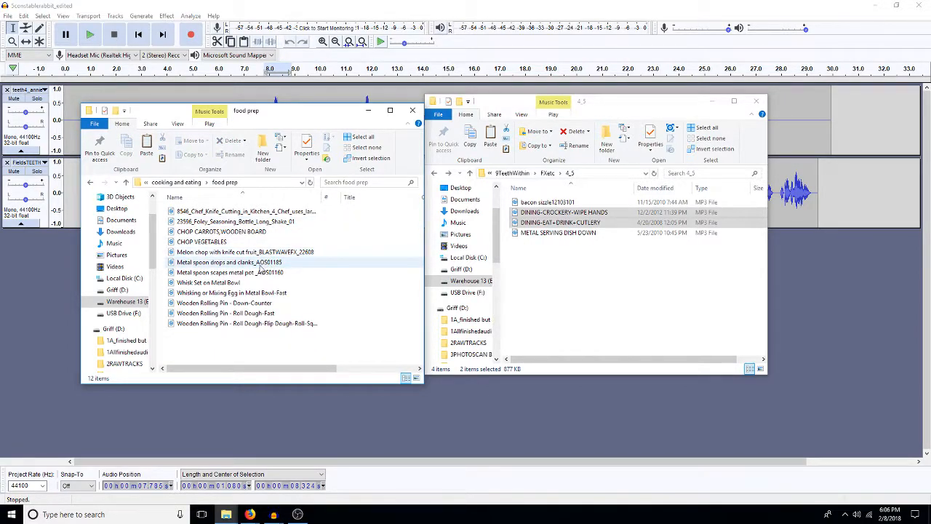
{"action": "double_click", "coordinate": [243, 273]}
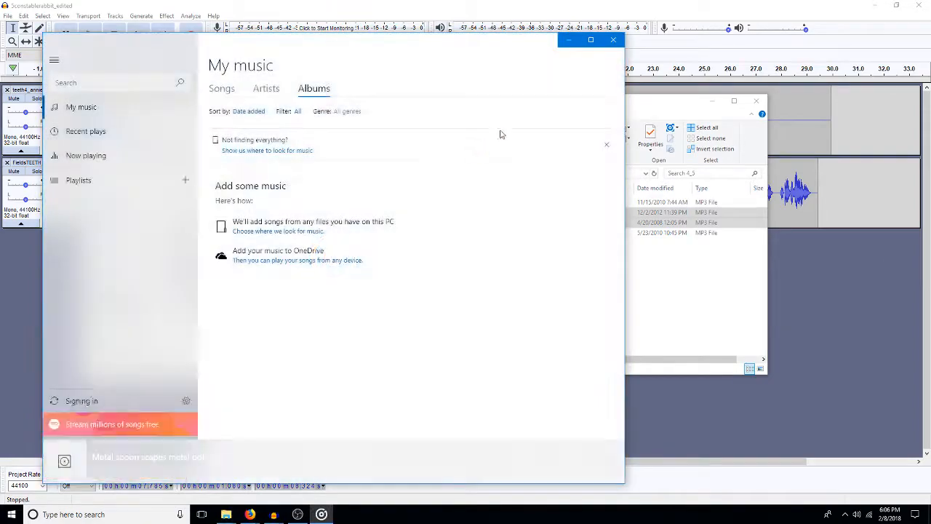
{"action": "left_click", "coordinate": [613, 42]}
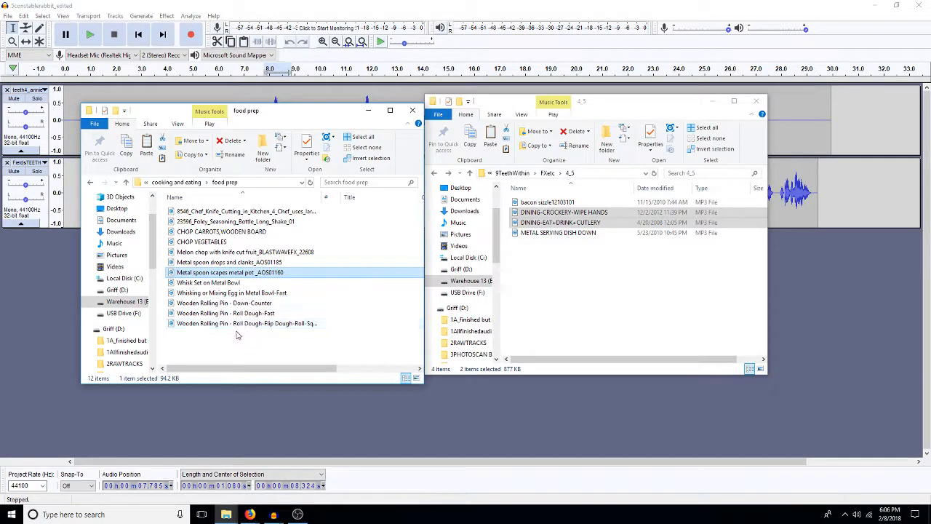
Step: Preview Whisk Set on Metal Bowl, Metal spoon drops and clanks_AOS01185, and Metal spoon scapes metal pot _AOS01160 in the food prep folder
{"action": "double_click", "coordinate": [211, 283]}
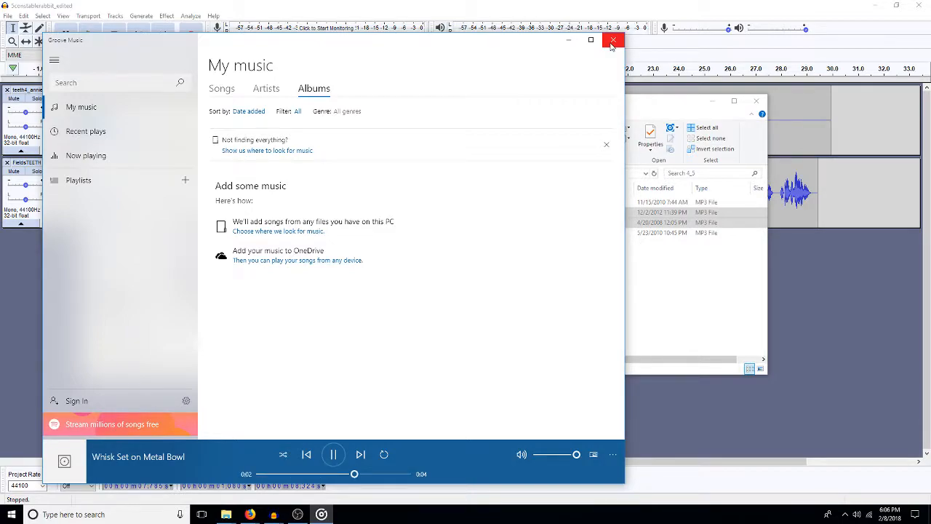
{"action": "left_click", "coordinate": [611, 41]}
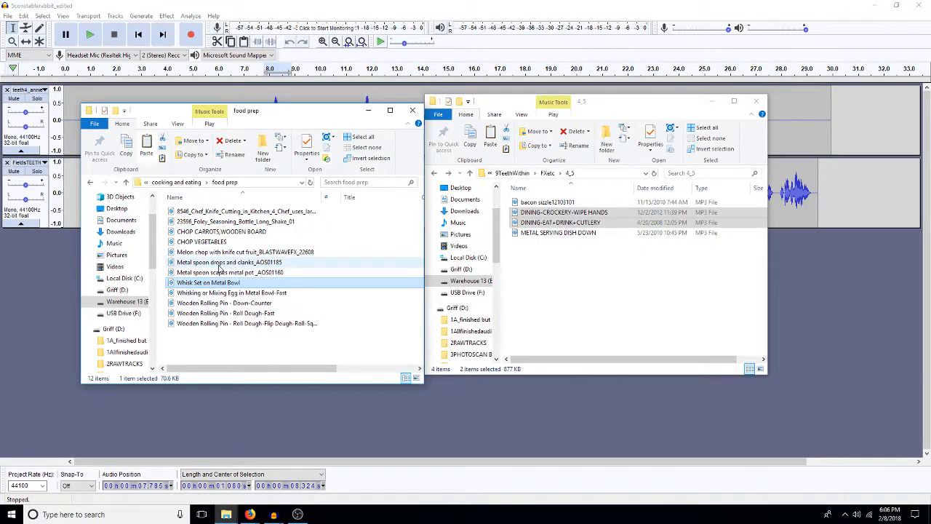
{"action": "double_click", "coordinate": [219, 265]}
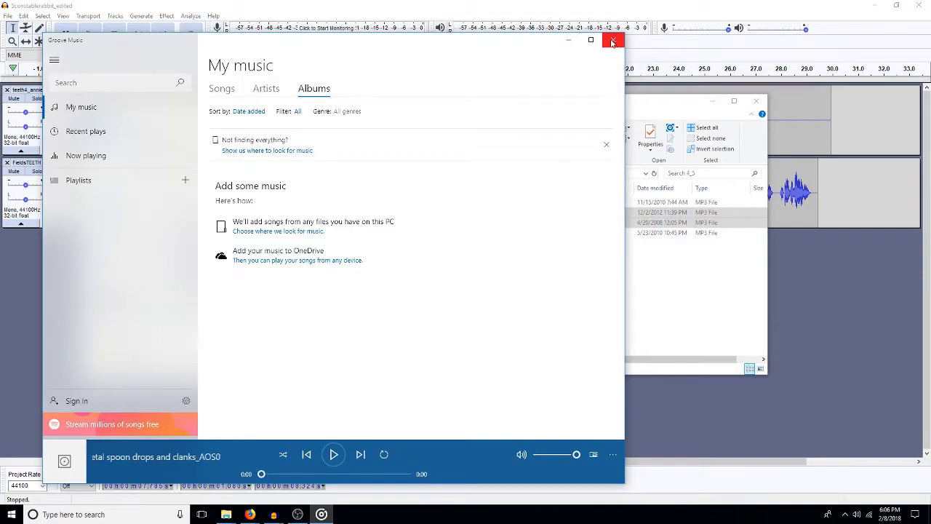
{"action": "left_click", "coordinate": [613, 41]}
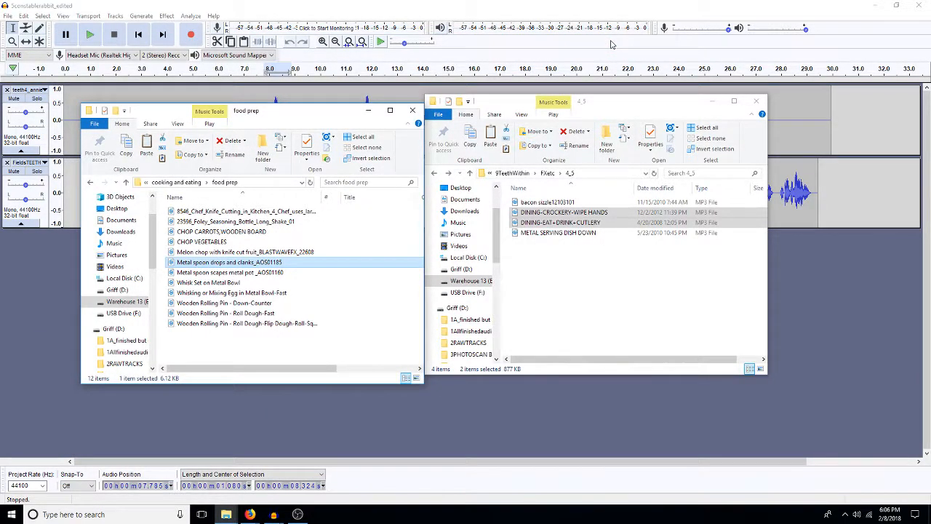
{"action": "double_click", "coordinate": [221, 274]}
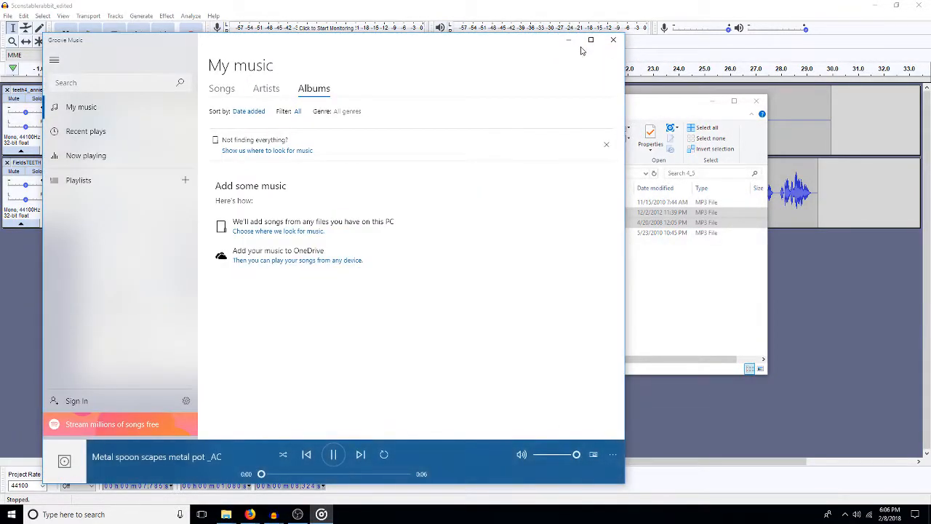
{"action": "left_click", "coordinate": [613, 39]}
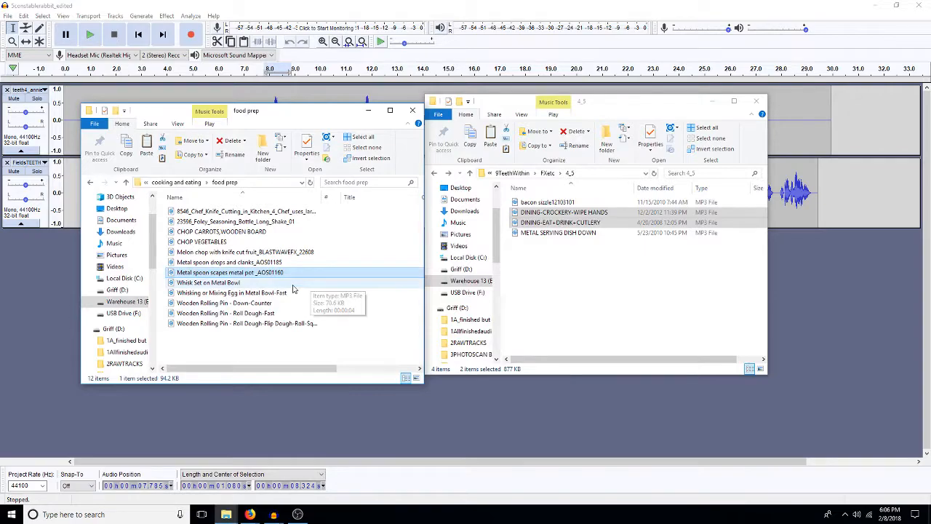
Step: Return to the cooking and eating folder, preview Tea kettle picking up and putting down, and copy it into the 4_5 folder
{"action": "left_click", "coordinate": [185, 182]}
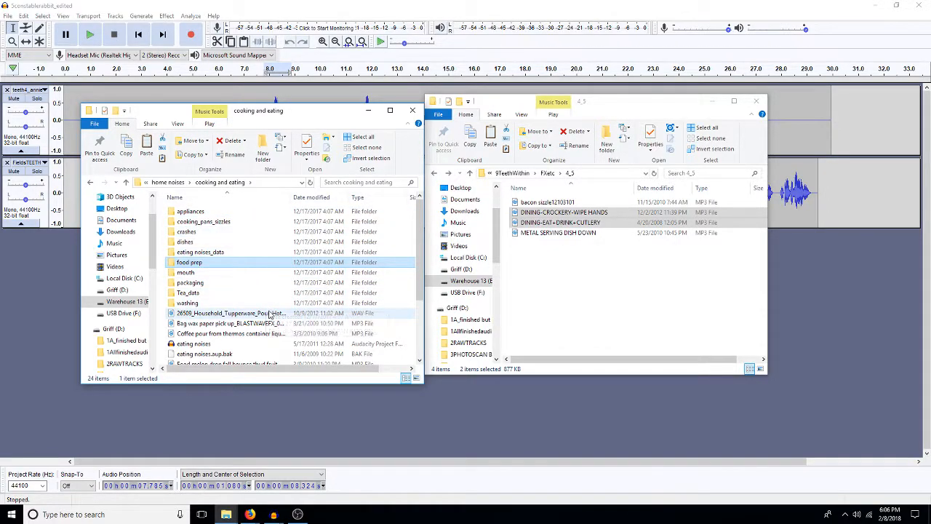
{"action": "scroll", "coordinate": [270, 314], "scroll_direction": "down", "scroll_amount": 3}
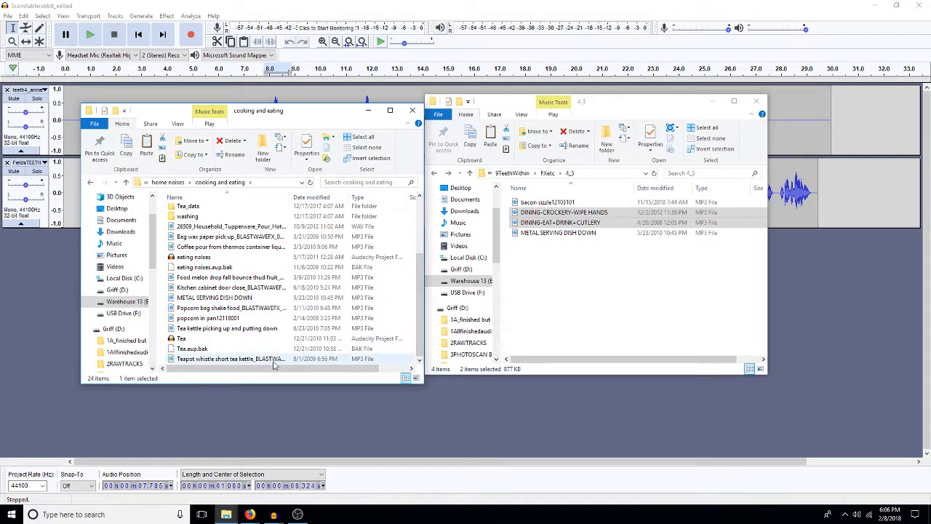
{"action": "double_click", "coordinate": [259, 329]}
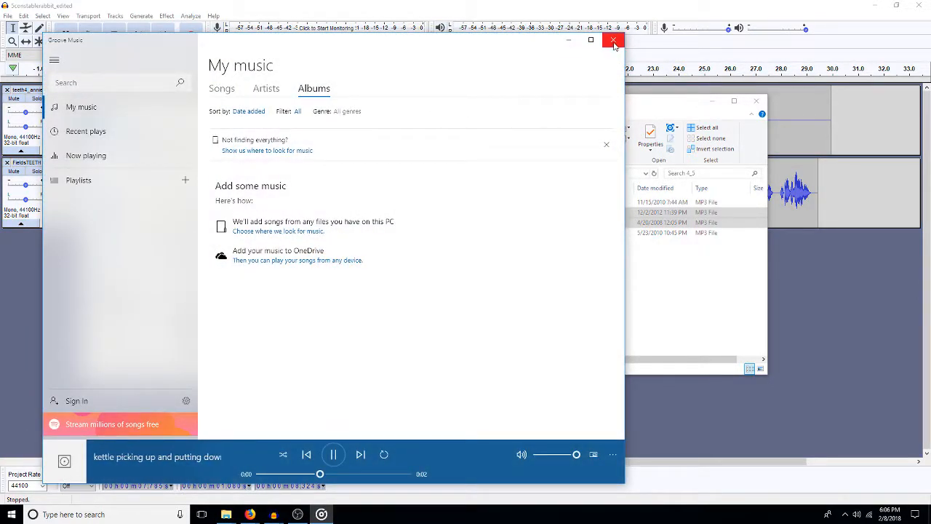
{"action": "left_click", "coordinate": [614, 40]}
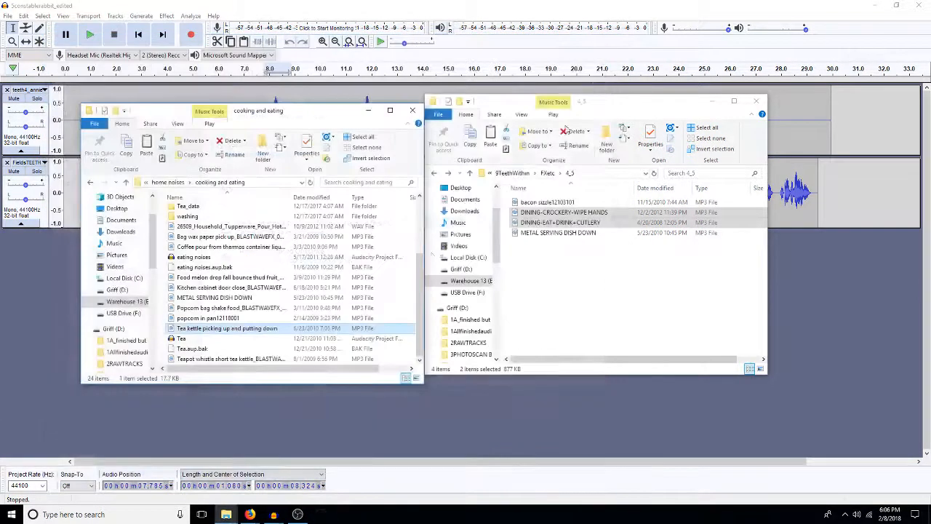
{"action": "left_click", "coordinate": [569, 293]}
{"action": "key", "text": "ctrl+v"}
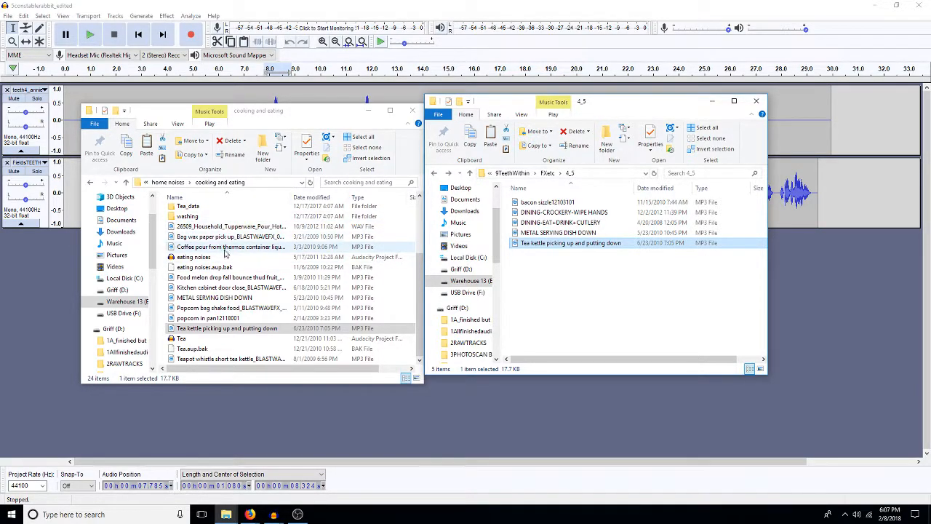
Step: Check the washing subfolder of cooking and eating, and reopen the dishes subfolder
{"action": "double_click", "coordinate": [215, 216]}
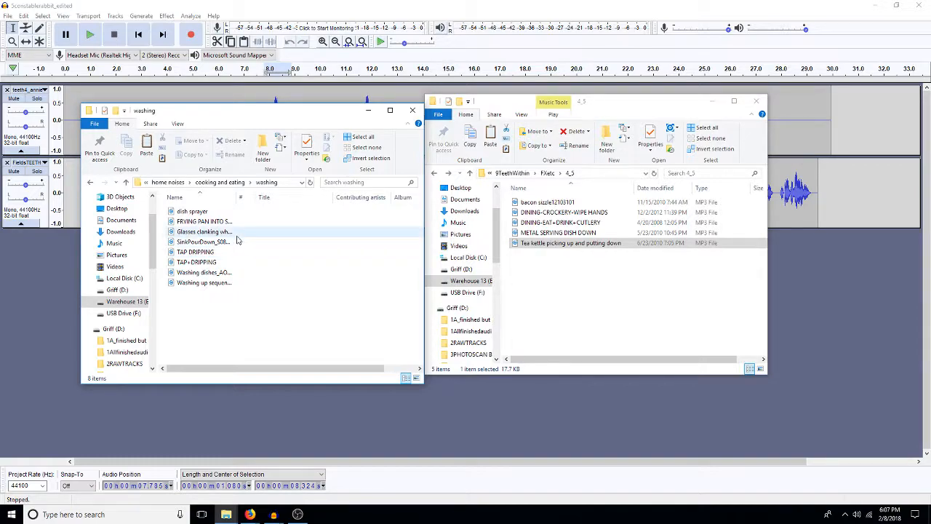
{"action": "left_click", "coordinate": [220, 182]}
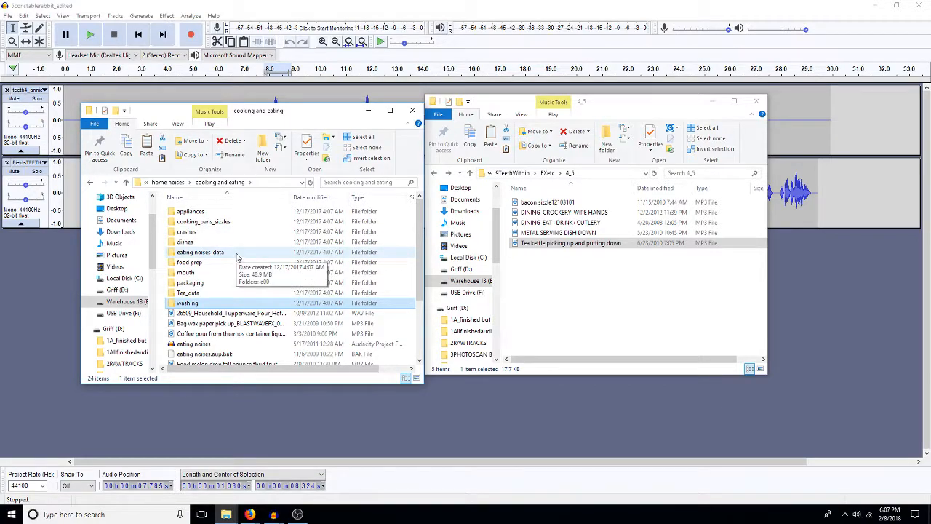
{"action": "double_click", "coordinate": [235, 243]}
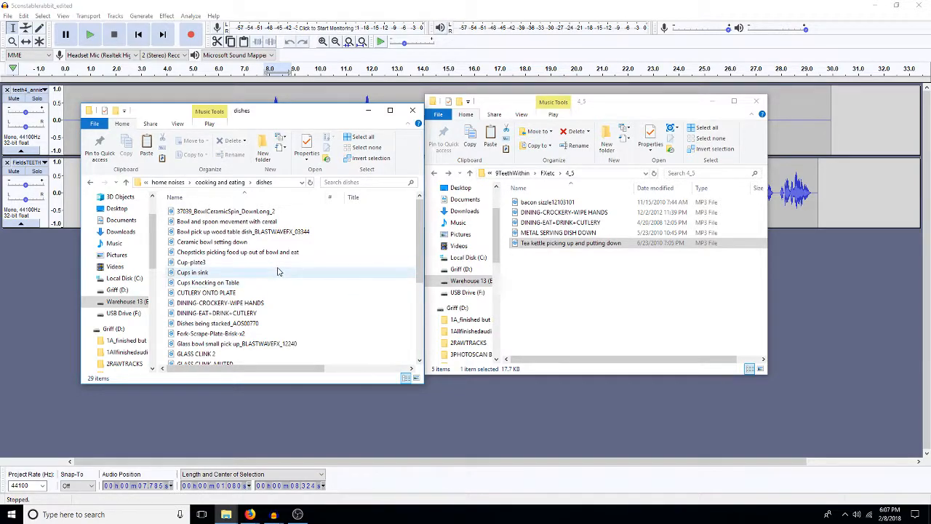
Step: Preview the Dishes being stacked_AOS00770 and GlassBowlSmall_S08FO.1165 sounds in the dishes folder
{"action": "scroll", "coordinate": [287, 320], "scroll_direction": "down", "scroll_amount": 1}
{"action": "scroll", "coordinate": [288, 321], "scroll_direction": "down", "scroll_amount": 1}
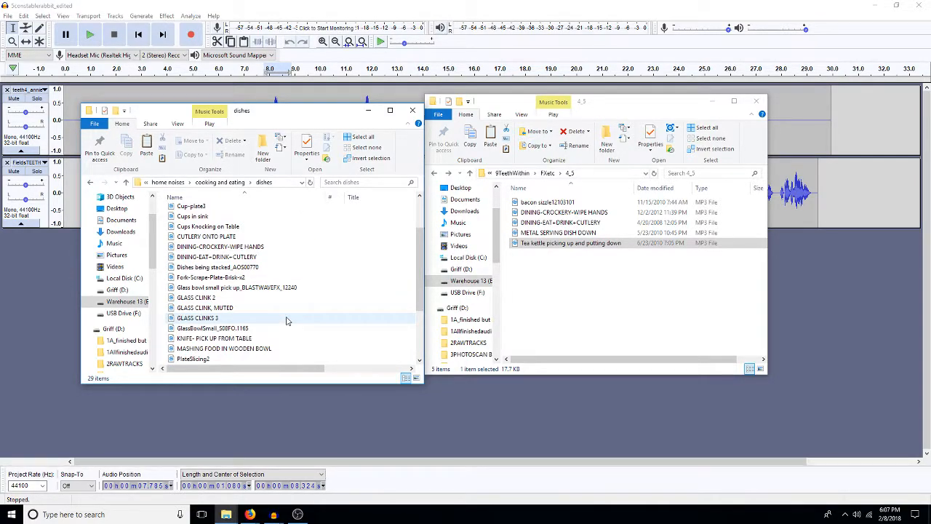
{"action": "double_click", "coordinate": [241, 268]}
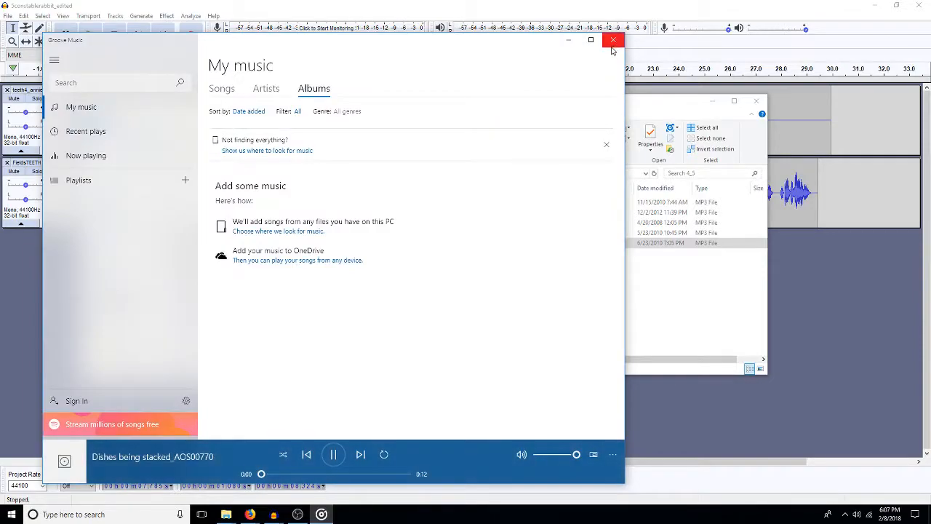
{"action": "left_click", "coordinate": [611, 42]}
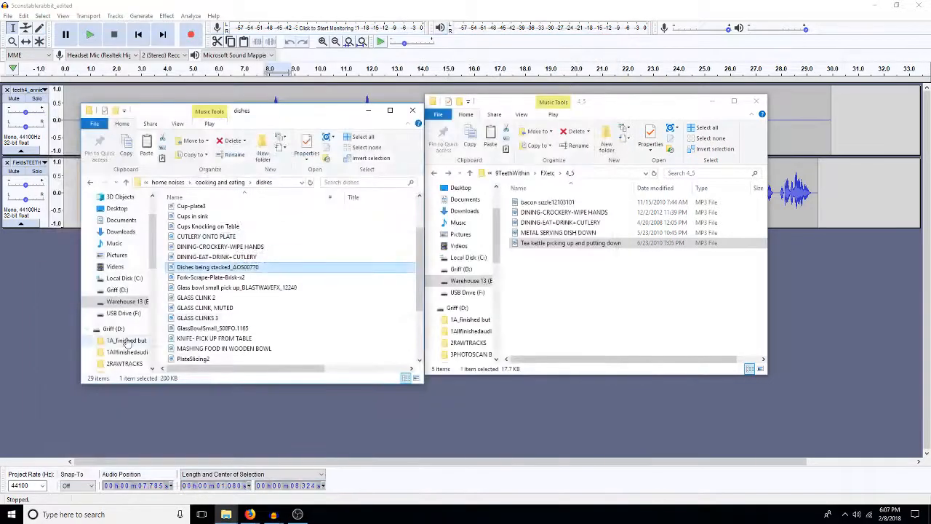
{"action": "double_click", "coordinate": [255, 329]}
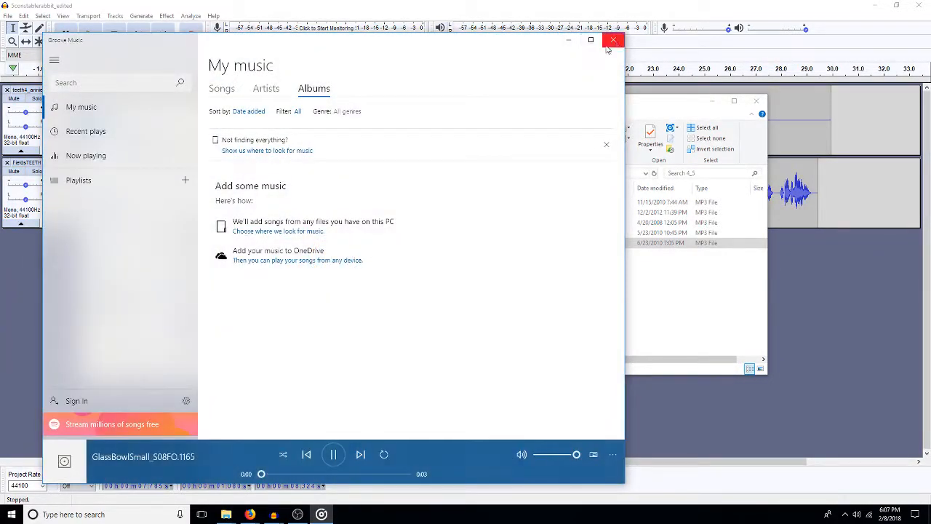
{"action": "left_click", "coordinate": [614, 41]}
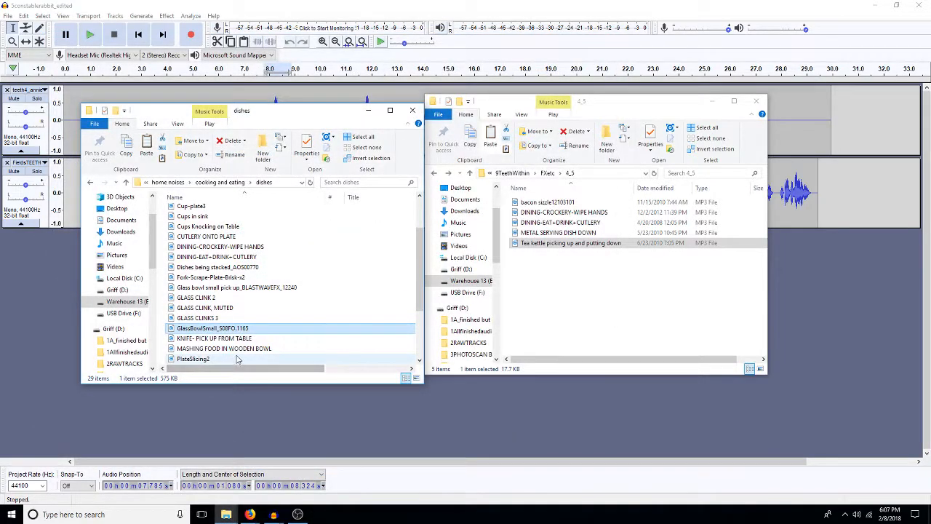
Step: Preview Shuffling dishes gently from the dishes folder and copy it into the 4_5 folder
{"action": "scroll", "coordinate": [269, 325], "scroll_direction": "down", "scroll_amount": 2}
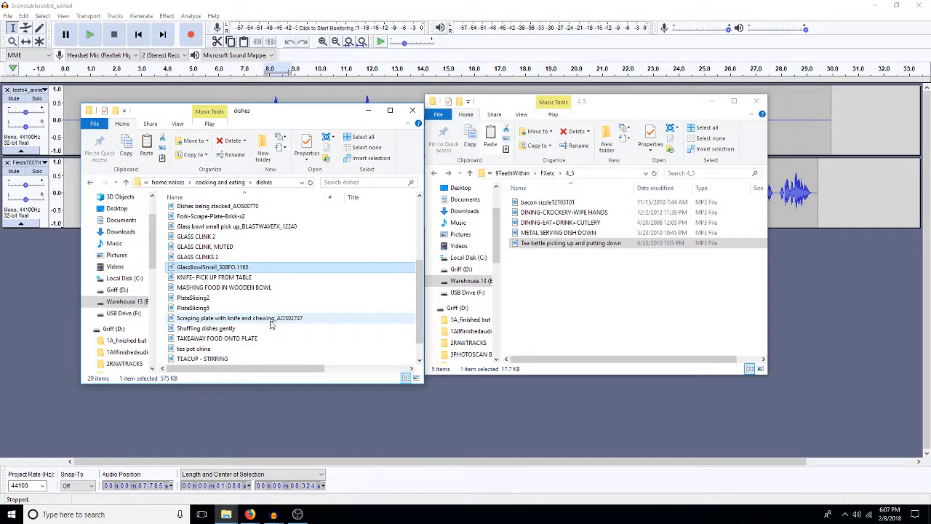
{"action": "scroll", "coordinate": [269, 325], "scroll_direction": "down", "scroll_amount": 1}
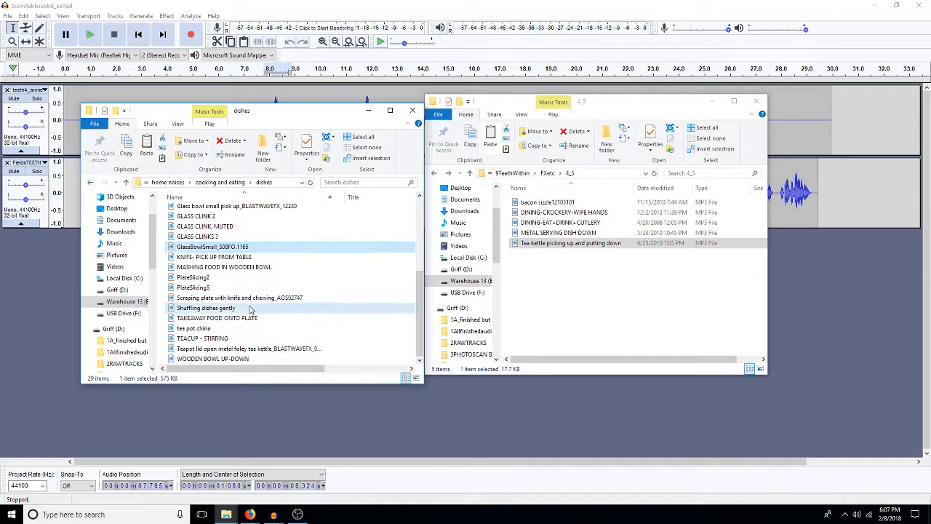
{"action": "double_click", "coordinate": [249, 308]}
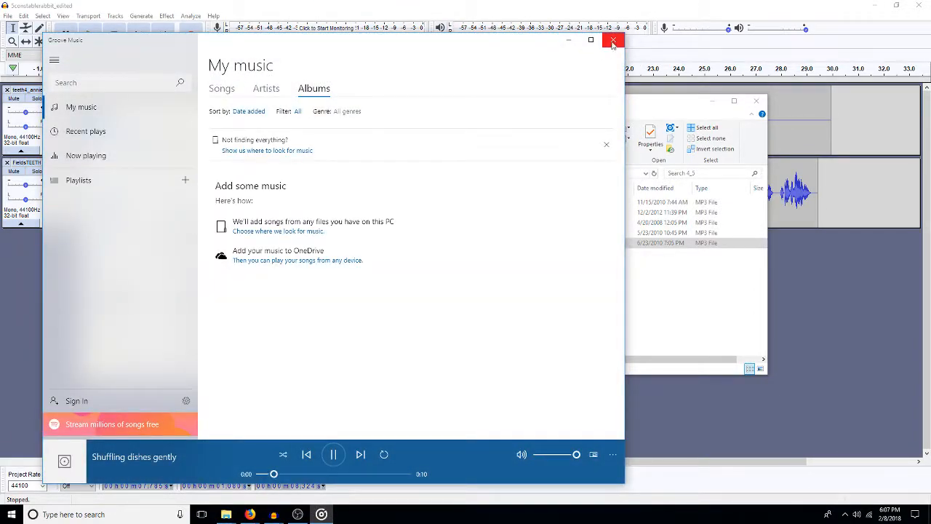
{"action": "left_click", "coordinate": [613, 41]}
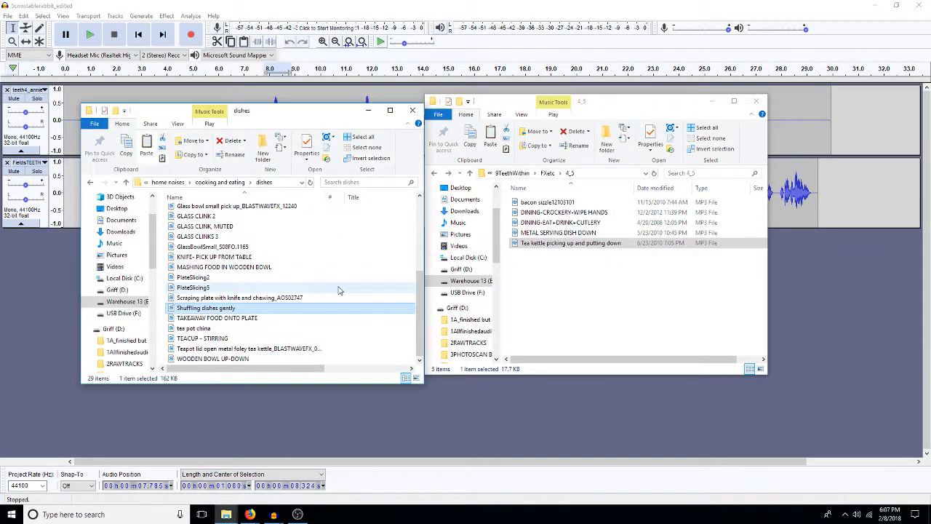
{"action": "left_click", "coordinate": [541, 338]}
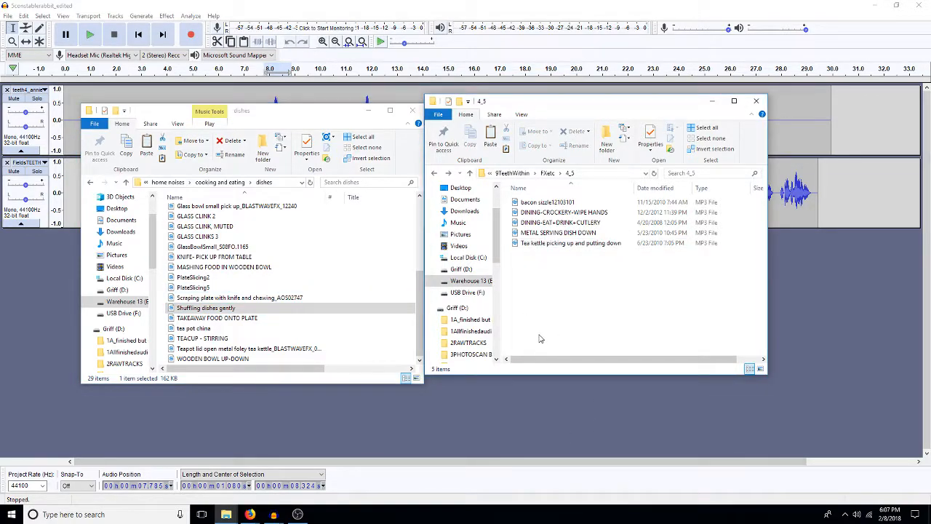
{"action": "key", "text": "ctrl+v"}
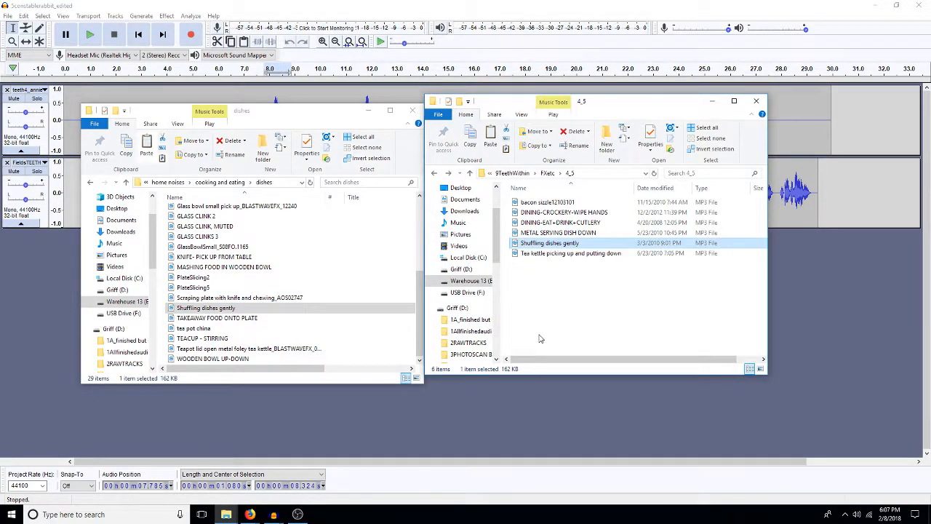
Step: Go back up through cooking and eating to the home noises folder and look through its subfolders
{"action": "left_click", "coordinate": [219, 182]}
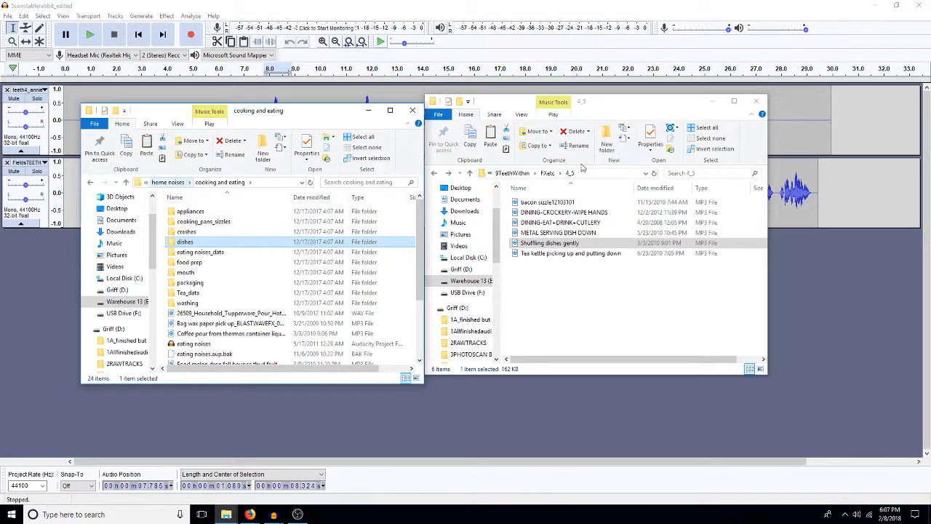
{"action": "left_click", "coordinate": [561, 283]}
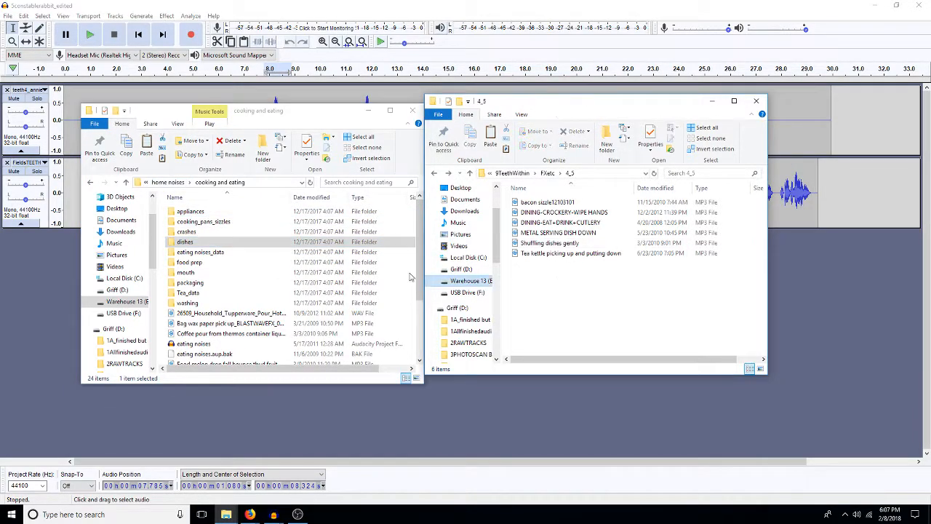
{"action": "left_click", "coordinate": [167, 182]}
{"action": "scroll", "coordinate": [194, 282], "scroll_direction": "down", "scroll_amount": 3}
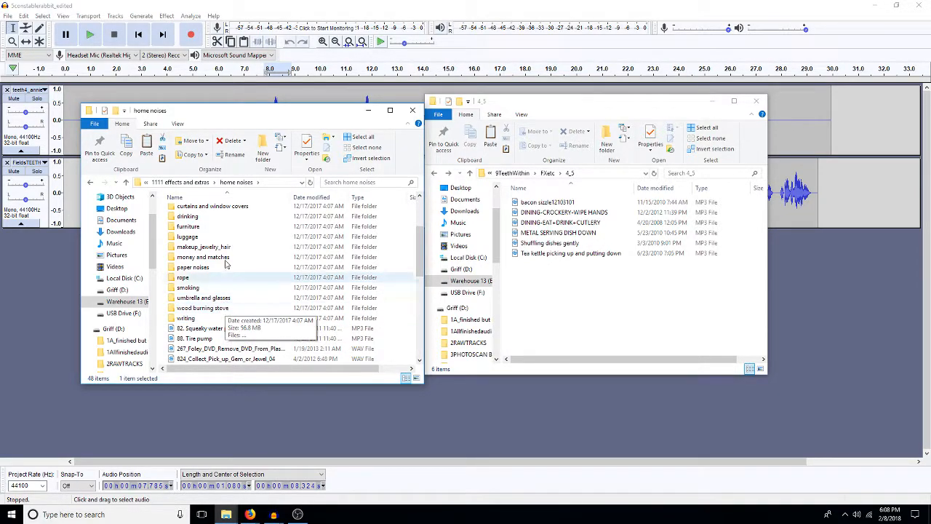
Step: Open the glass folder within 1111 effects and extras and widen its Name column to show the full file names
{"action": "left_click", "coordinate": [174, 182]}
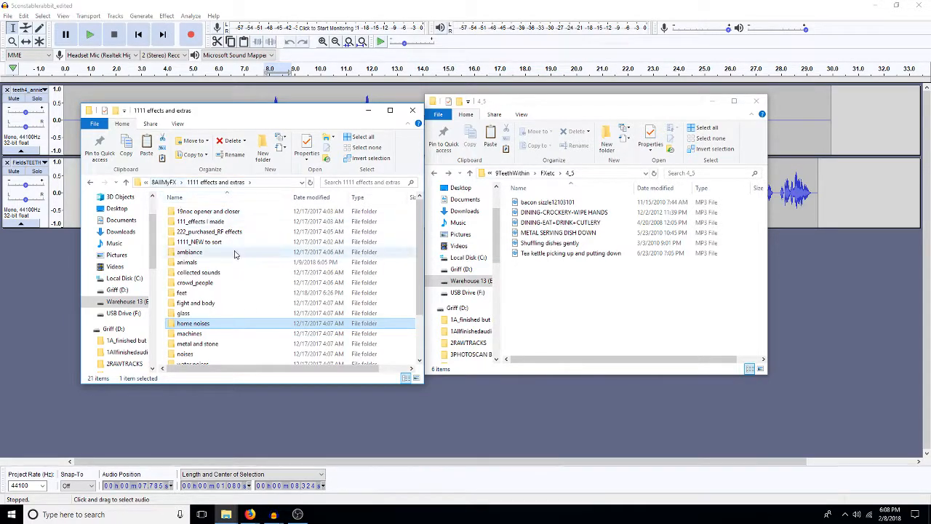
{"action": "scroll", "coordinate": [235, 254], "scroll_direction": "down", "scroll_amount": 2}
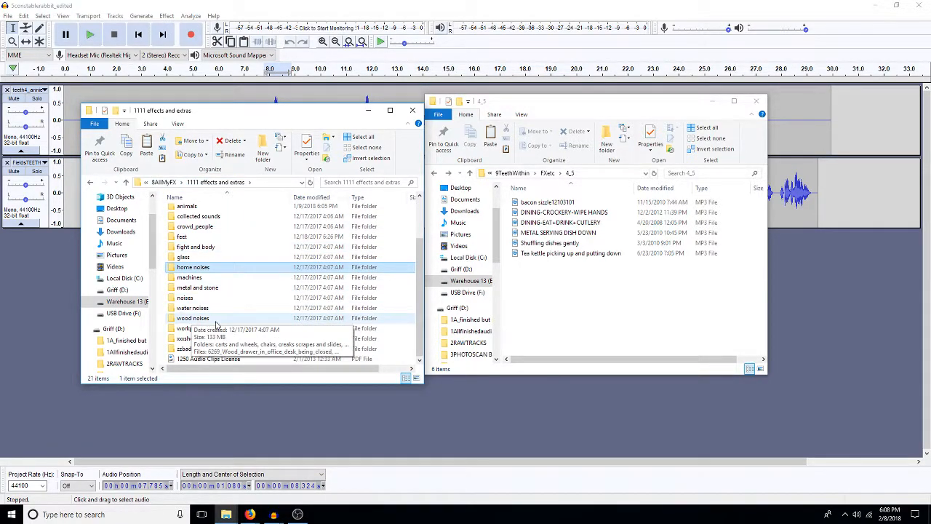
{"action": "double_click", "coordinate": [203, 258]}
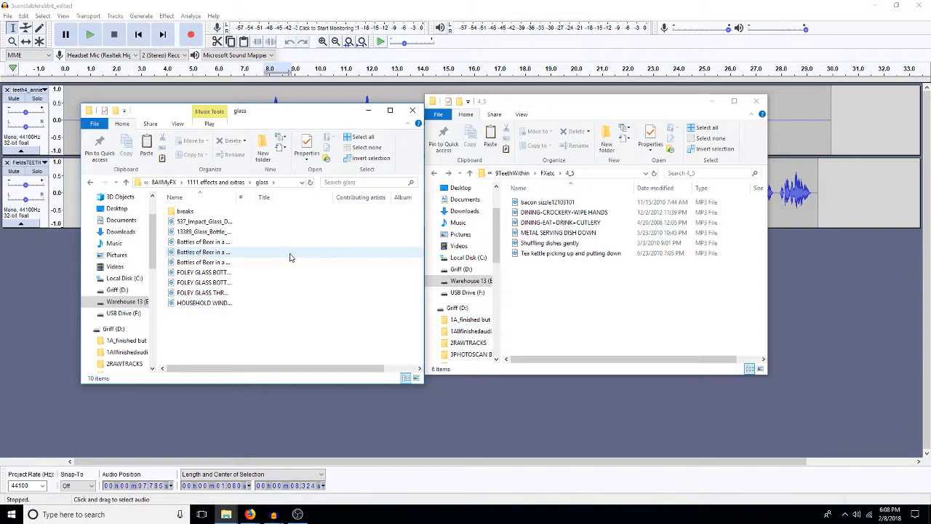
{"action": "left_click_drag", "start_coordinate": [239, 195], "coordinate": [355, 195]}
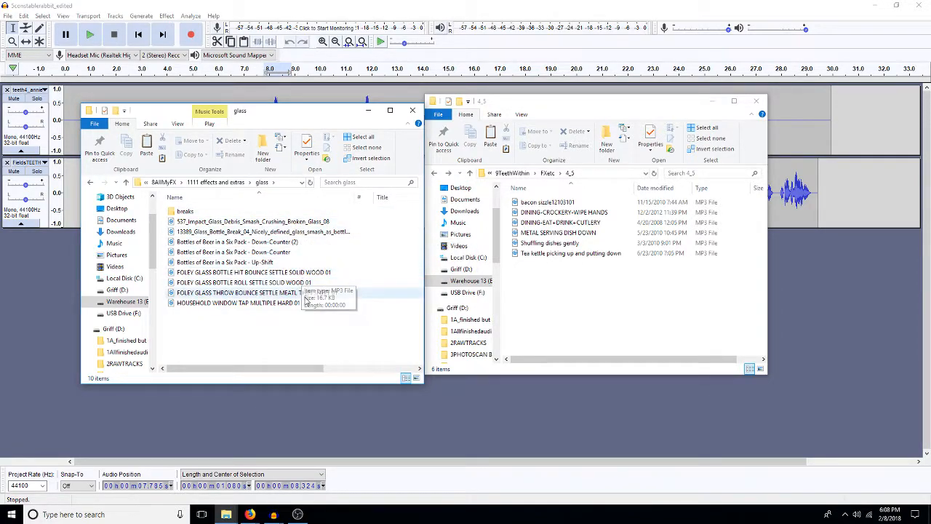
Step: Preview HOUSEHOLD WINDOW TAP MULTIPLE HARD 01 and copy it into the 4_5 folder
{"action": "double_click", "coordinate": [264, 304]}
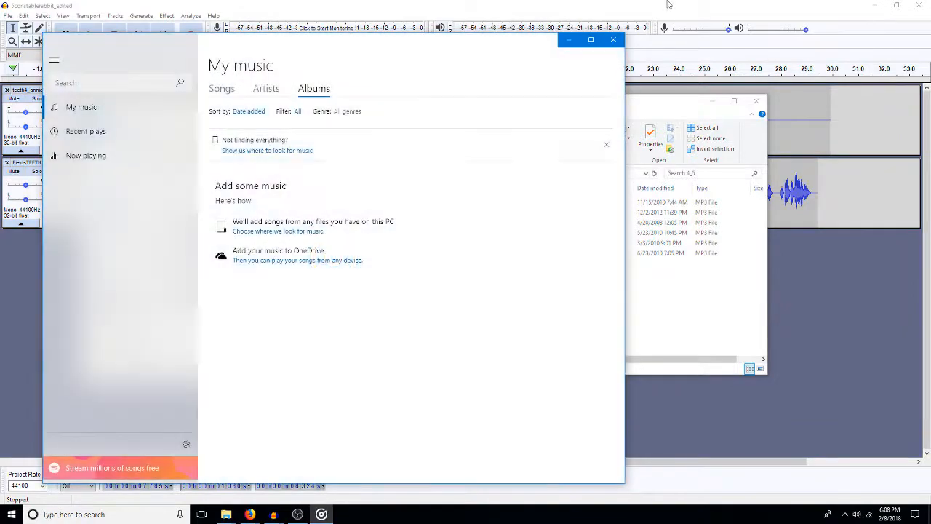
{"action": "left_click", "coordinate": [610, 36]}
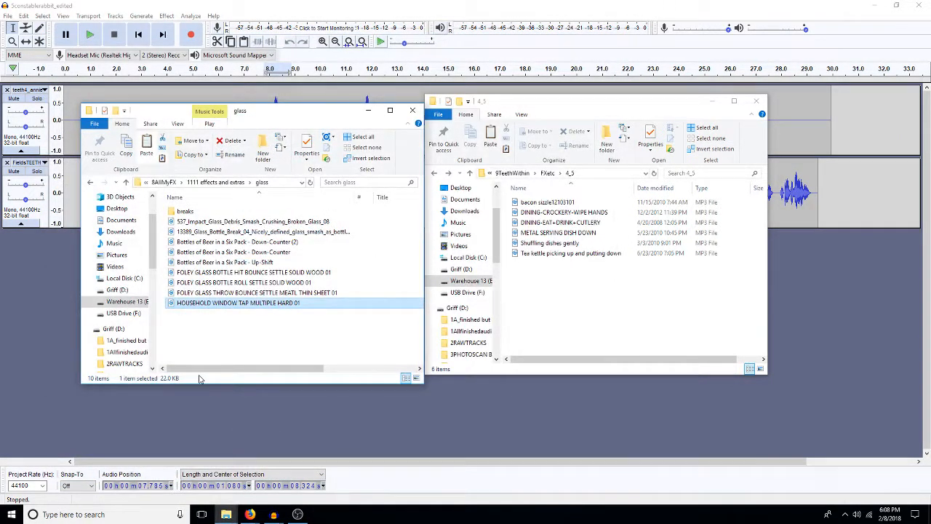
{"action": "left_click", "coordinate": [578, 328]}
{"action": "key", "text": "ctrl+v"}
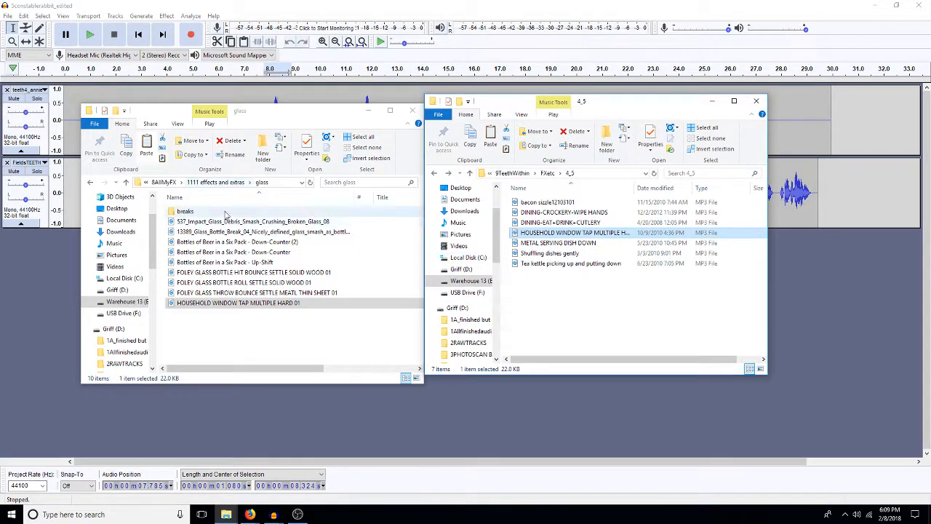
Step: Go up from the 4_5 folder to FXetc and look over its subfolders and loose sound files
{"action": "left_click", "coordinate": [541, 287]}
{"action": "left_click", "coordinate": [549, 173]}
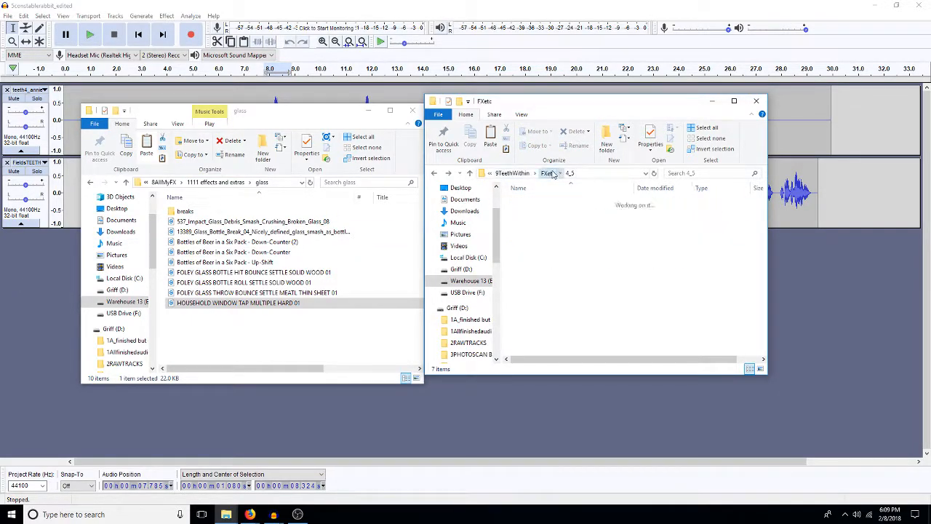
{"action": "scroll", "coordinate": [575, 280], "scroll_direction": "down", "scroll_amount": 4}
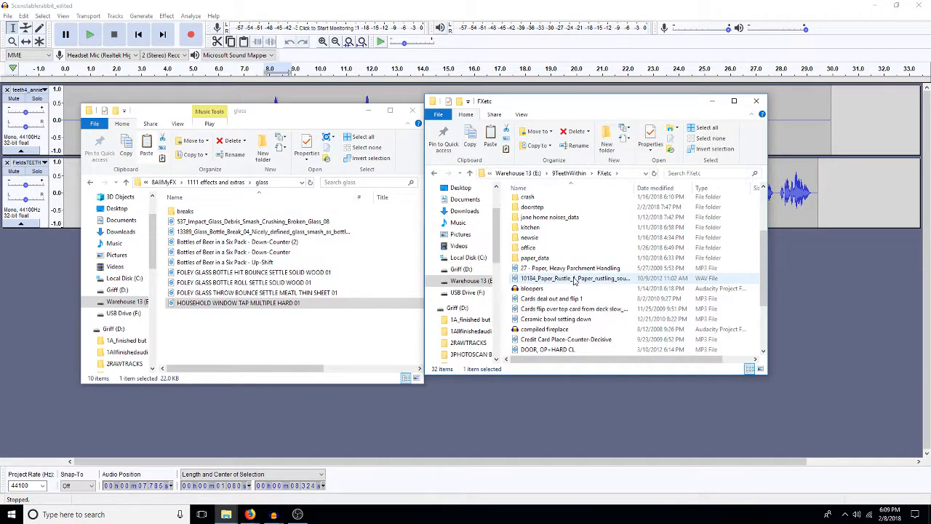
{"action": "scroll", "coordinate": [575, 280], "scroll_direction": "down", "scroll_amount": 3}
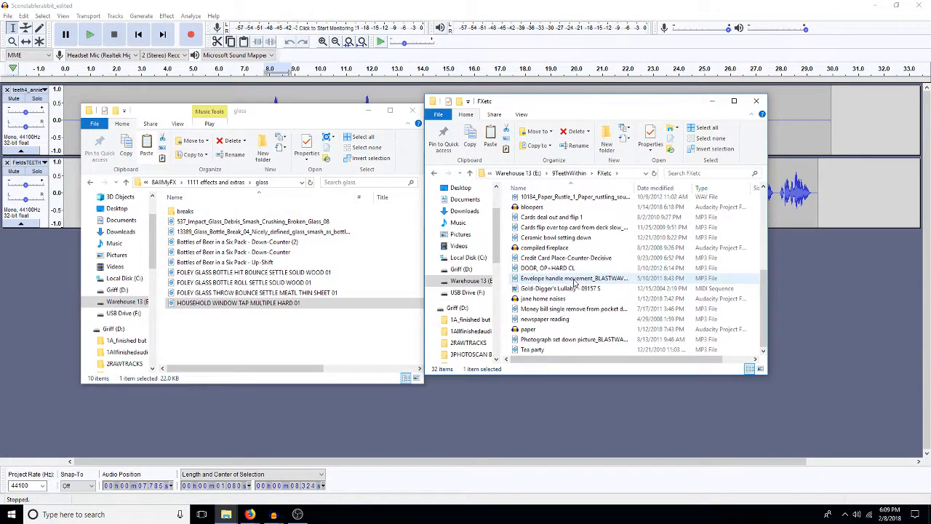
{"action": "scroll", "coordinate": [574, 281], "scroll_direction": "up", "scroll_amount": 7}
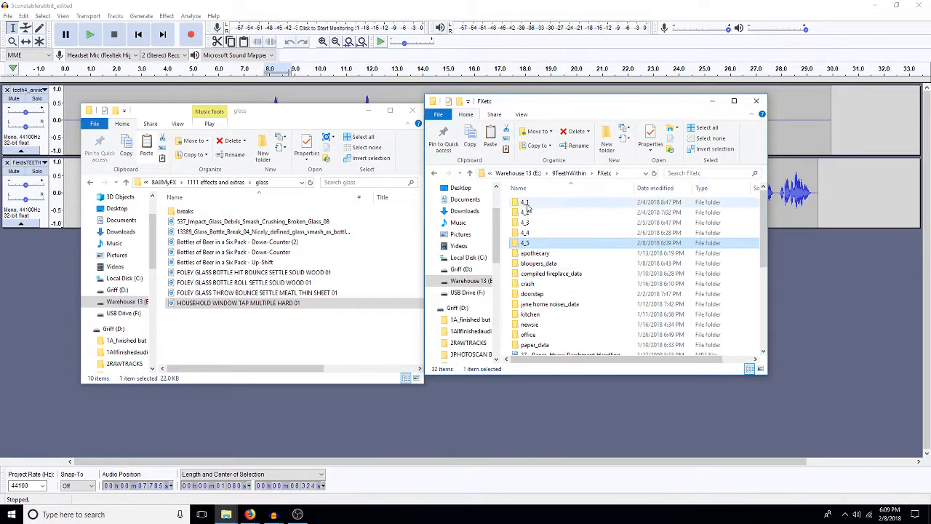
Step: Look through the FXetc subfolders 4_4, 4_3, 4_2 and 4_1, and through the remaining files in FXetc, for usable effects
{"action": "double_click", "coordinate": [526, 235]}
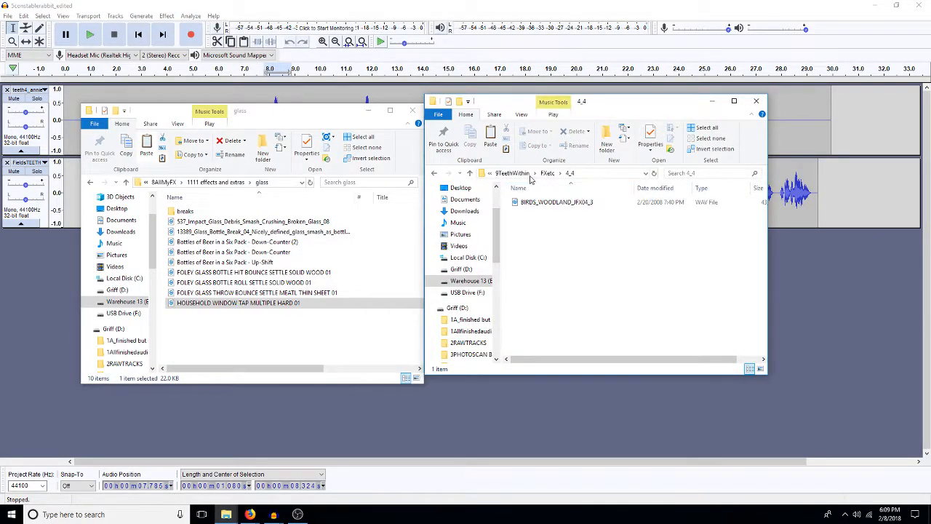
{"action": "left_click", "coordinate": [547, 173]}
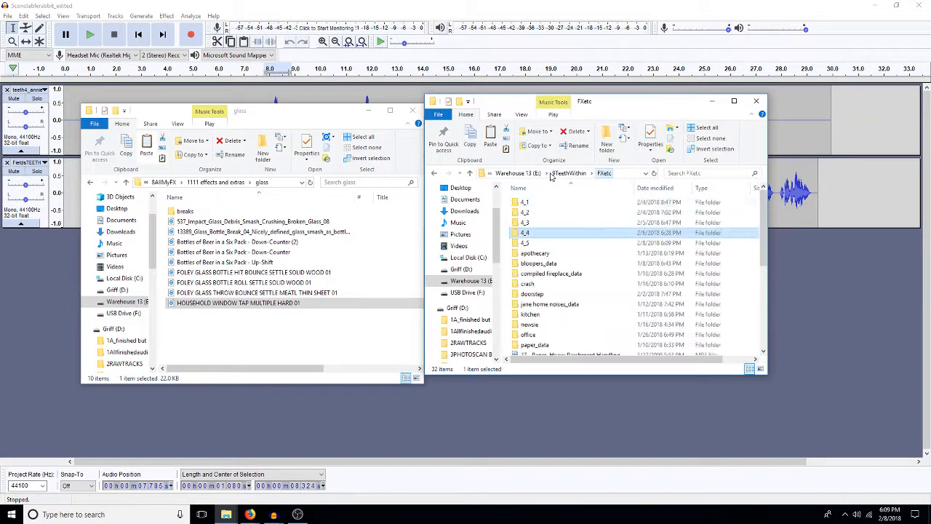
{"action": "left_click", "coordinate": [524, 223]}
{"action": "double_click", "coordinate": [525, 224]}
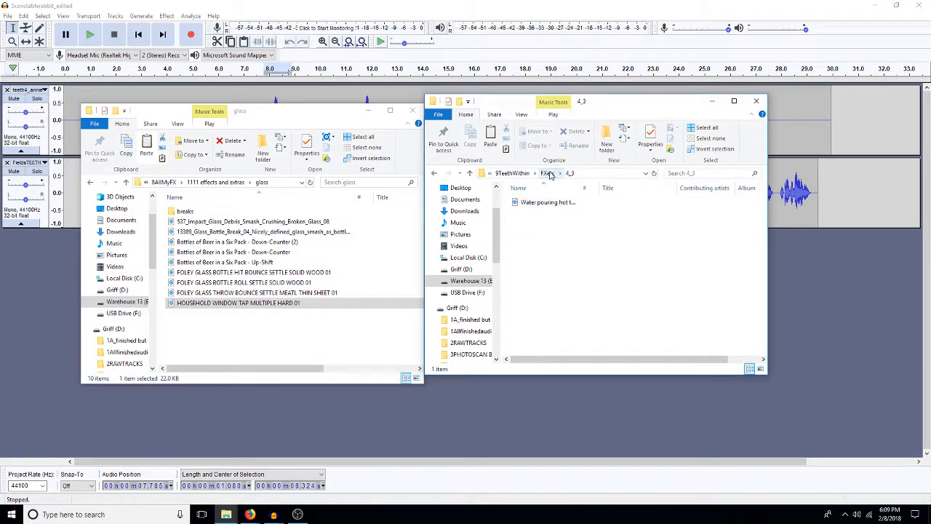
{"action": "left_click", "coordinate": [552, 175]}
{"action": "double_click", "coordinate": [525, 213]}
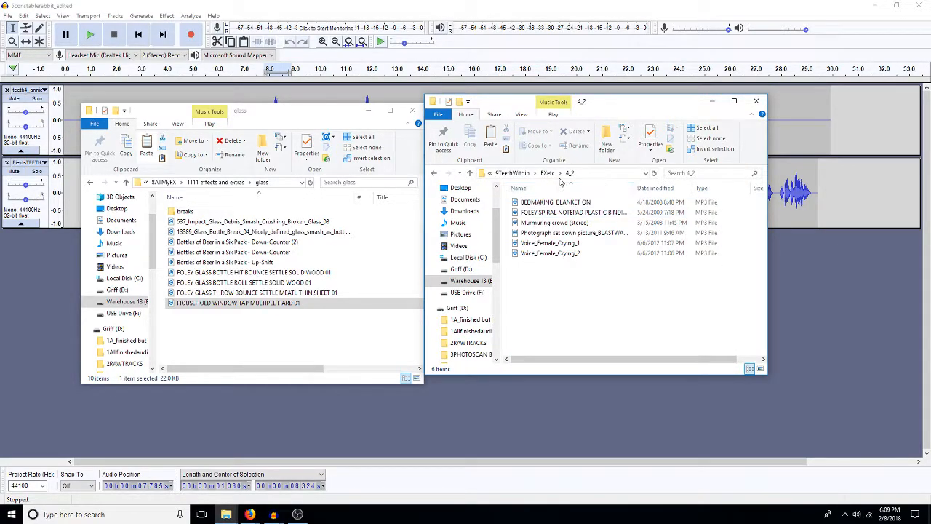
{"action": "left_click", "coordinate": [547, 173]}
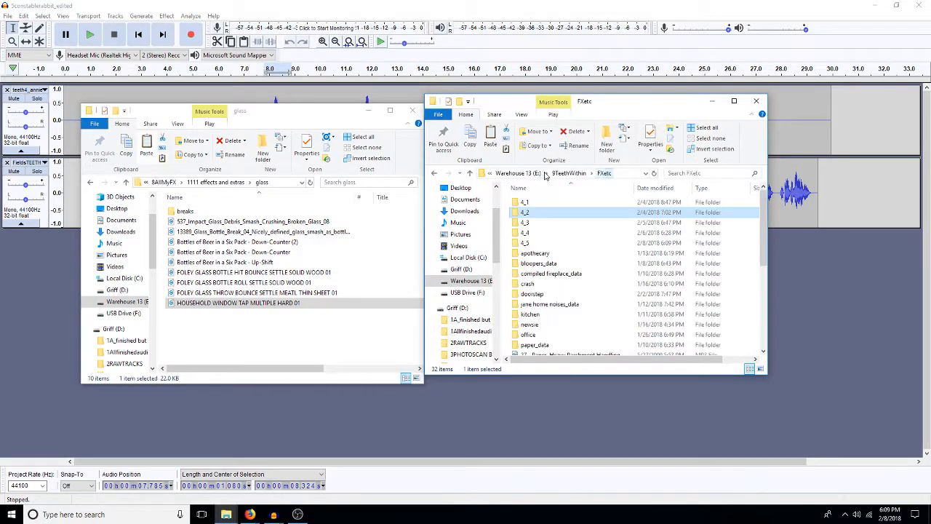
{"action": "double_click", "coordinate": [530, 203]}
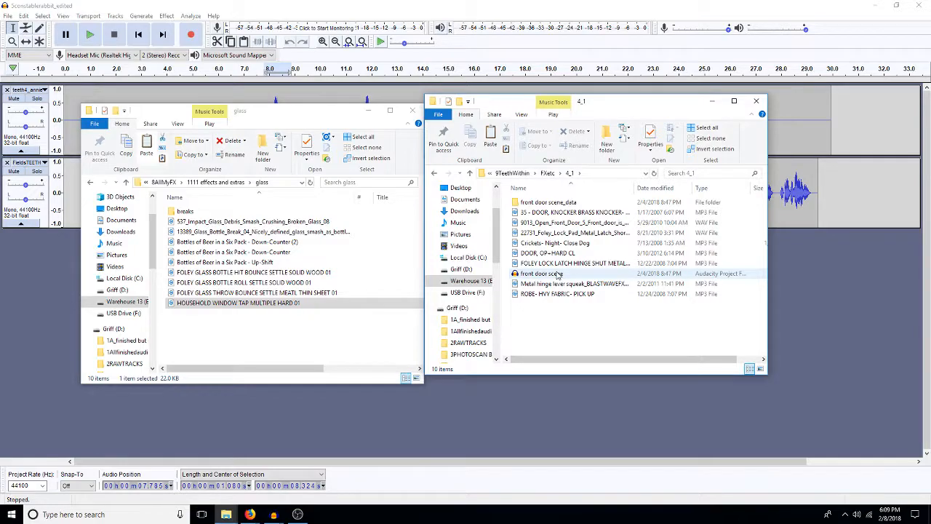
{"action": "left_click", "coordinate": [547, 173]}
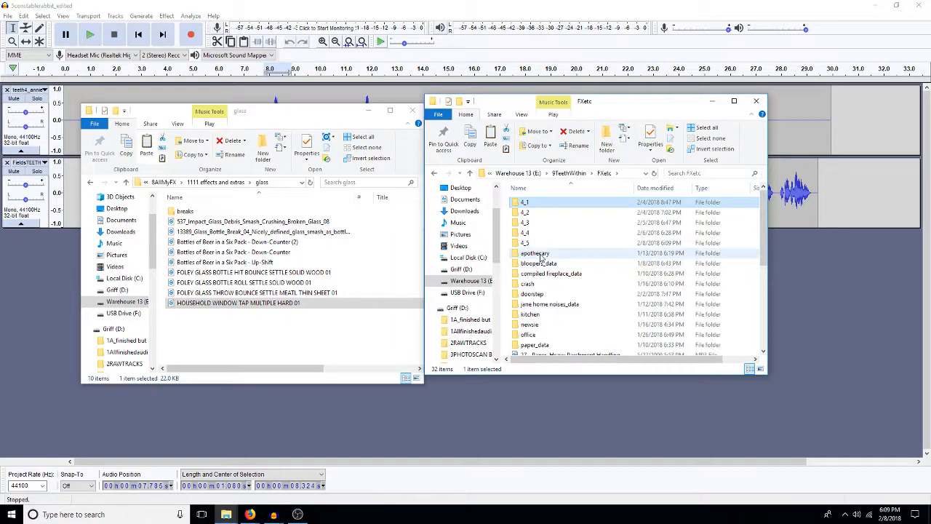
{"action": "scroll", "coordinate": [560, 312], "scroll_direction": "down", "scroll_amount": 4}
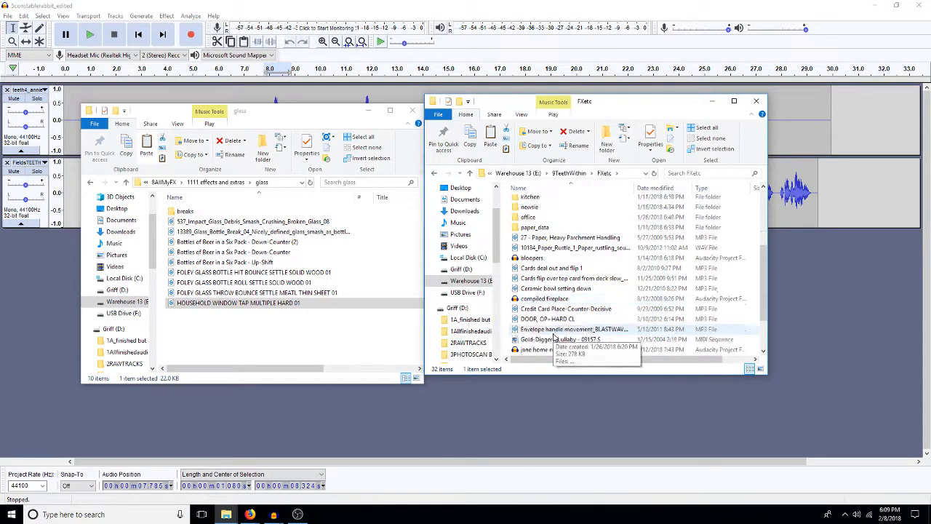
{"action": "scroll", "coordinate": [554, 336], "scroll_direction": "down", "scroll_amount": 2}
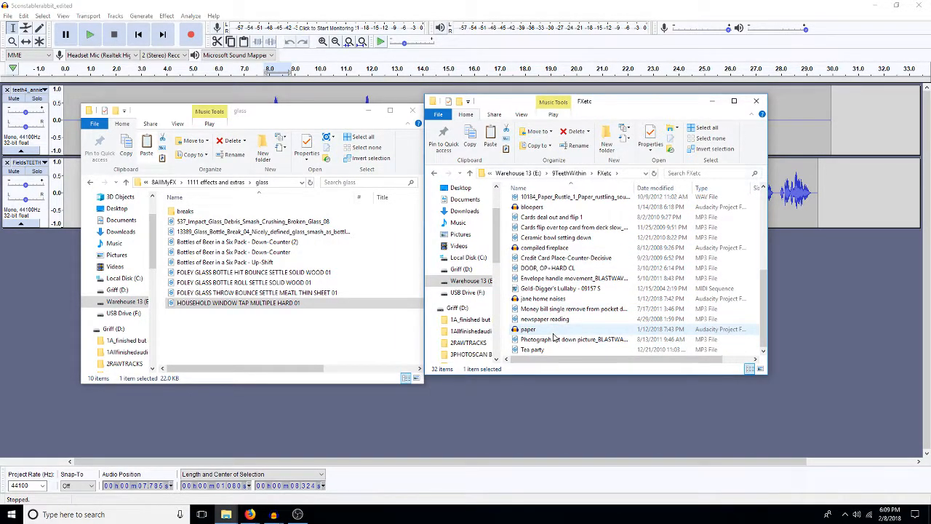
{"action": "scroll", "coordinate": [554, 336], "scroll_direction": "up", "scroll_amount": 1}
Step: Switch to Audacity, start opening a file, and browse up to 9TeethWithin and into its FXetc folder
{"action": "left_click", "coordinate": [71, 282]}
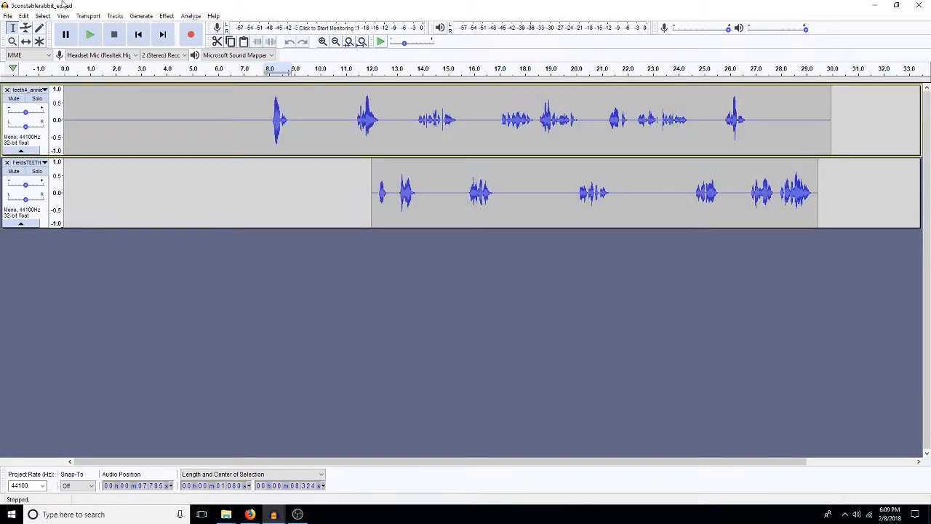
{"action": "left_click", "coordinate": [10, 15]}
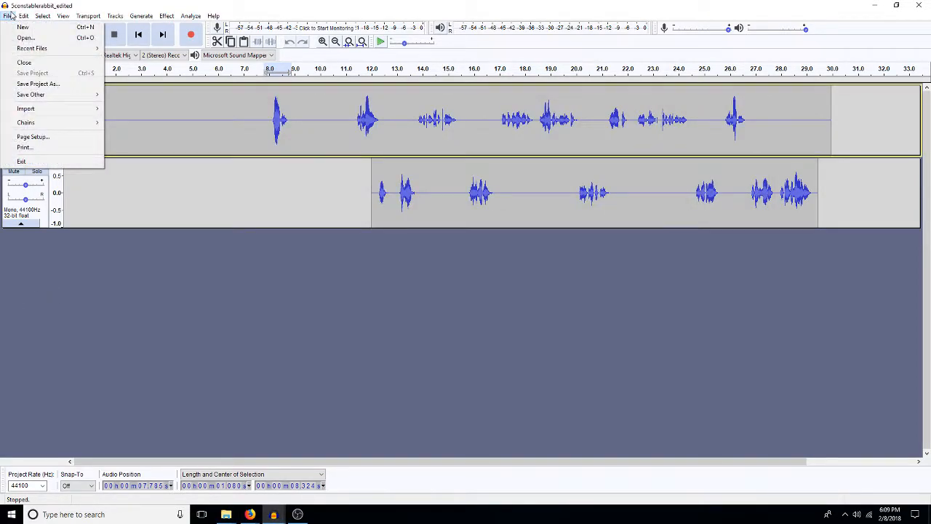
{"action": "mouse_move", "coordinate": [85, 49]}
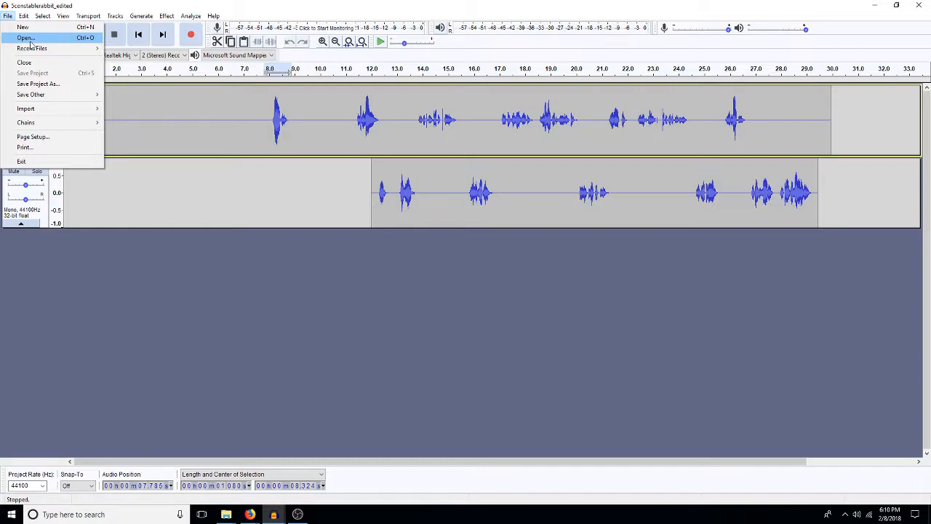
{"action": "left_click", "coordinate": [26, 38]}
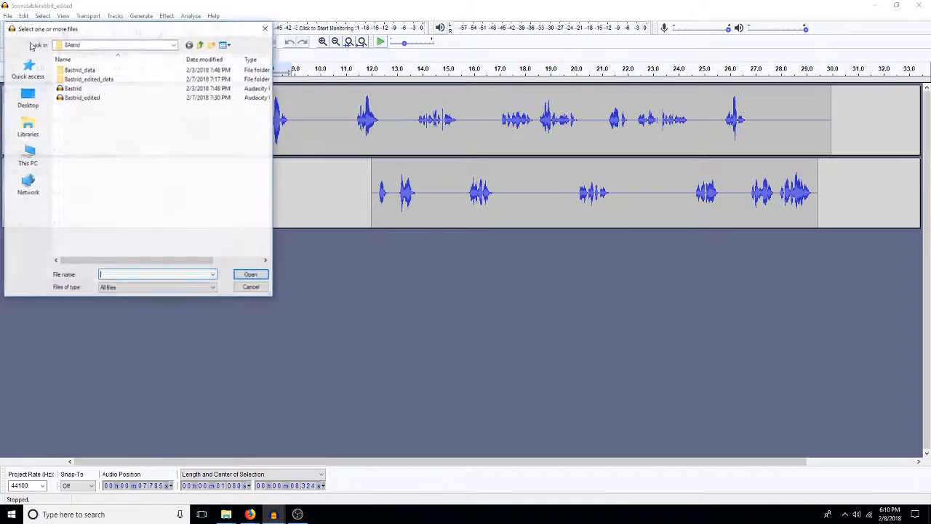
{"action": "left_click", "coordinate": [202, 45]}
{"action": "left_click", "coordinate": [200, 46]}
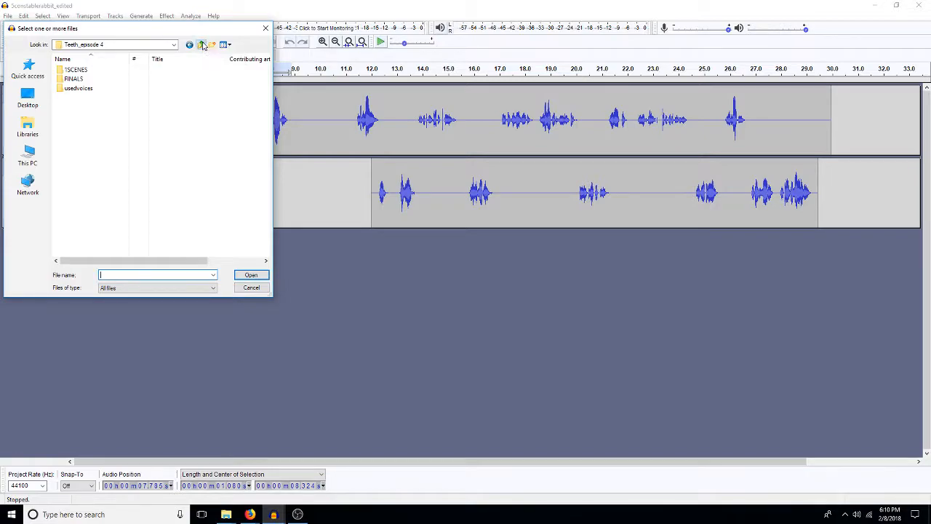
{"action": "left_click", "coordinate": [201, 45]}
{"action": "left_click", "coordinate": [77, 80]}
{"action": "double_click", "coordinate": [77, 80]}
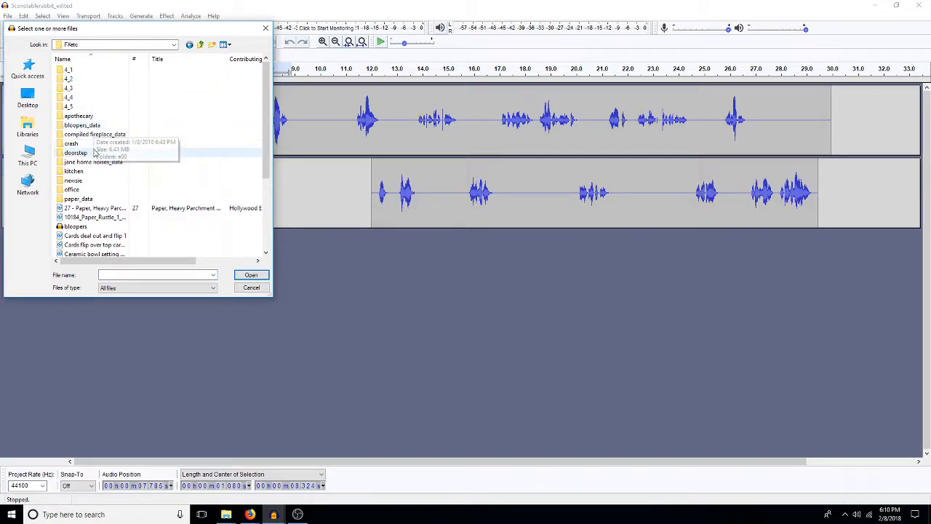
Step: Look through the doorstep, kitchen, newsie and office folders within FXetc for an existing effects file
{"action": "double_click", "coordinate": [82, 162]}
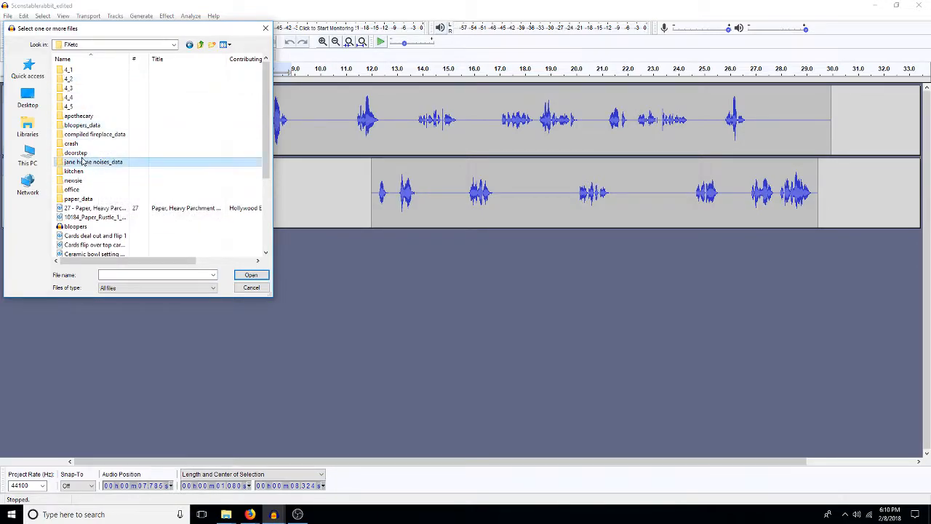
{"action": "left_click", "coordinate": [200, 44]}
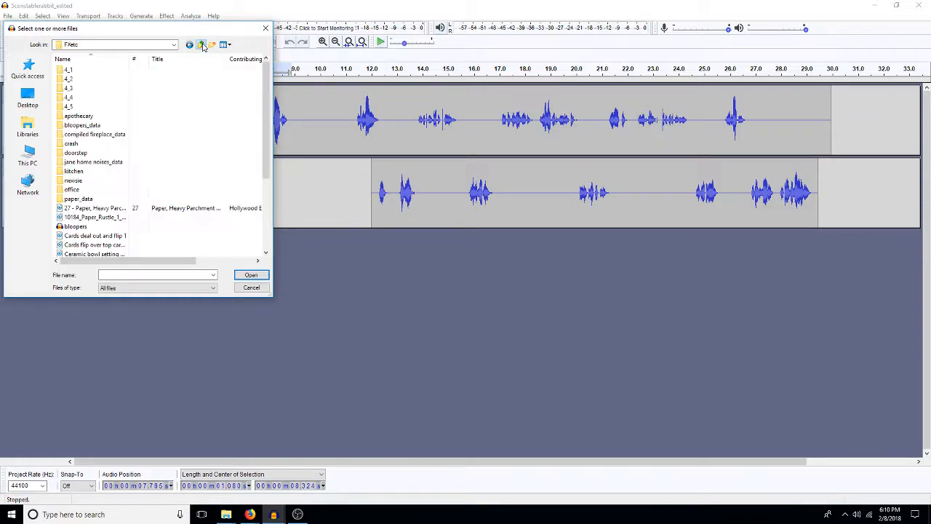
{"action": "double_click", "coordinate": [76, 153]}
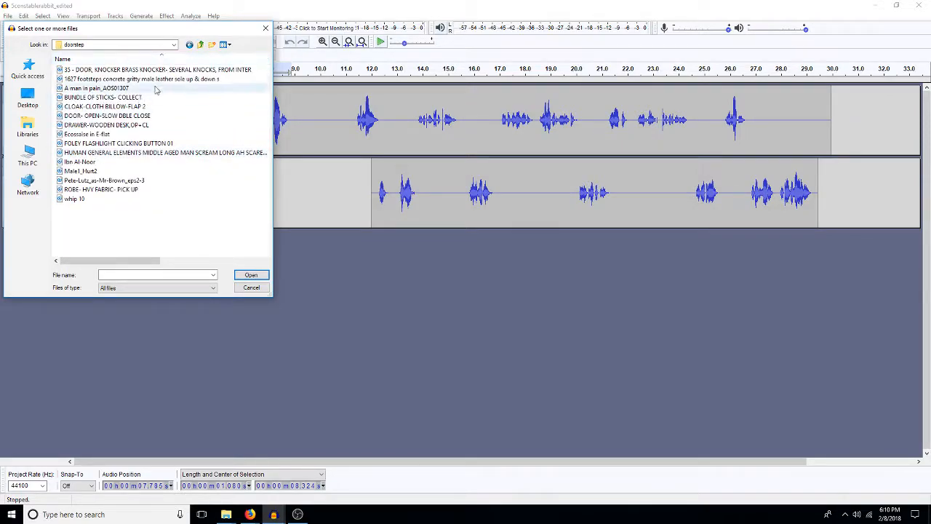
{"action": "left_click", "coordinate": [200, 44]}
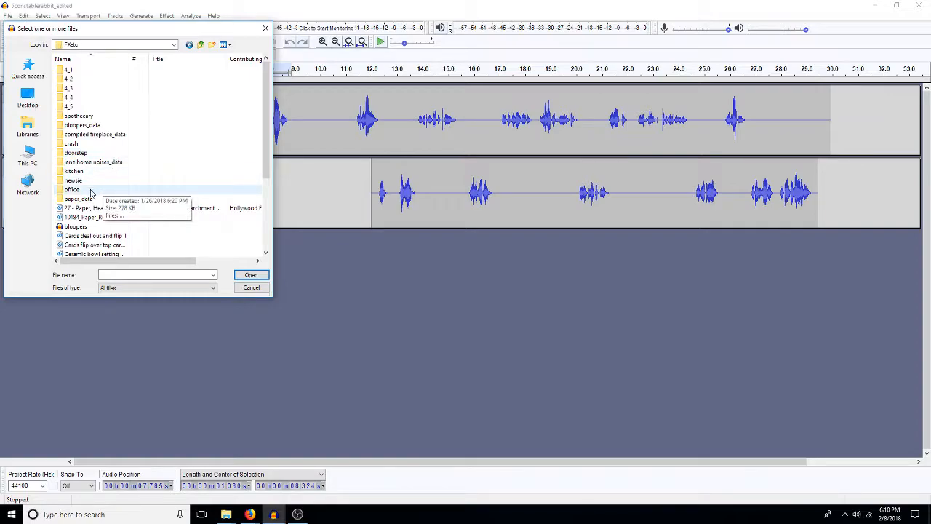
{"action": "left_click", "coordinate": [81, 174]}
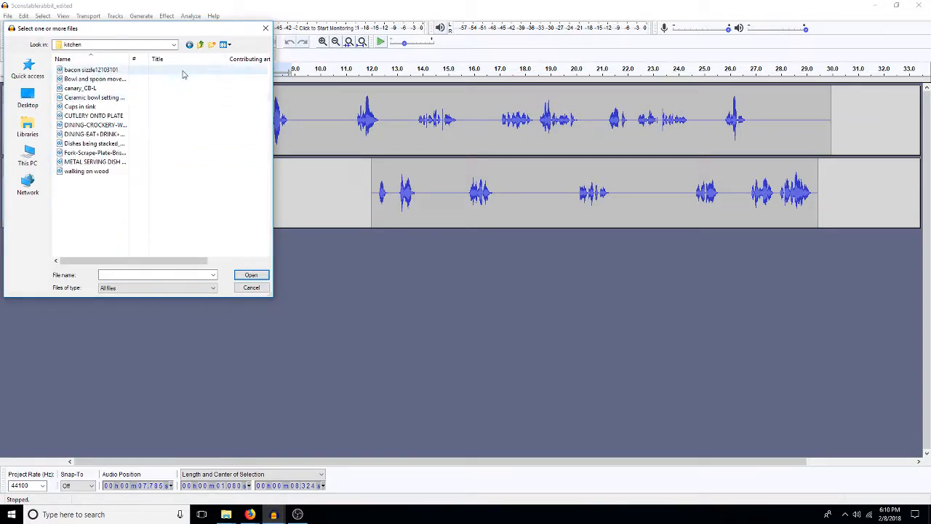
{"action": "left_click", "coordinate": [201, 44]}
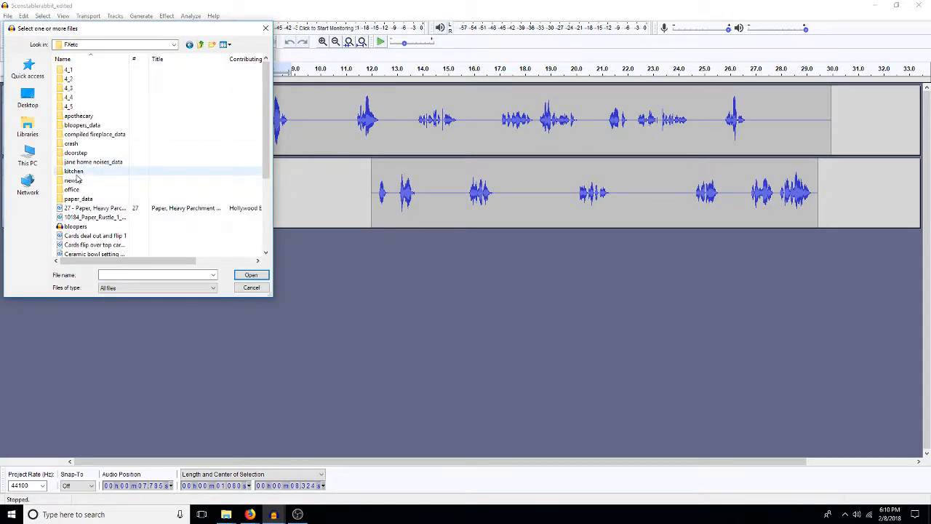
{"action": "double_click", "coordinate": [73, 180]}
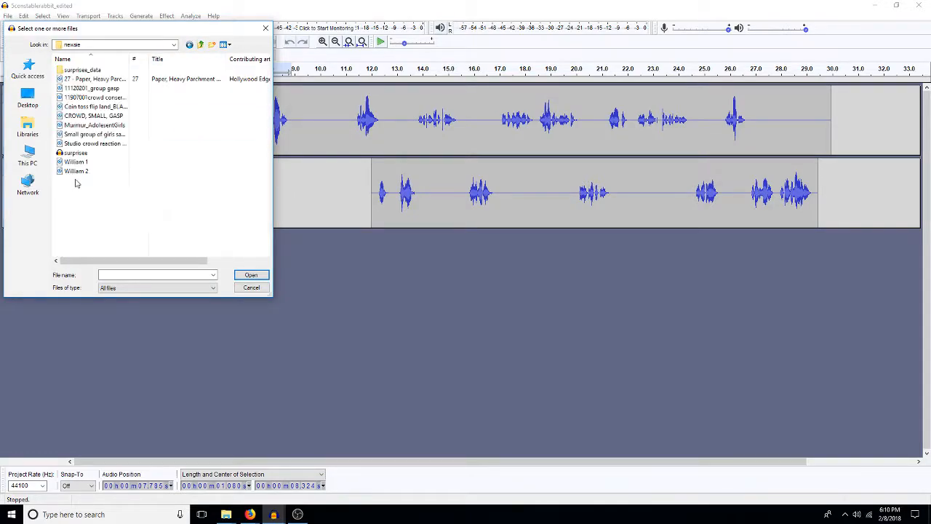
{"action": "left_click", "coordinate": [201, 44]}
{"action": "double_click", "coordinate": [71, 190]}
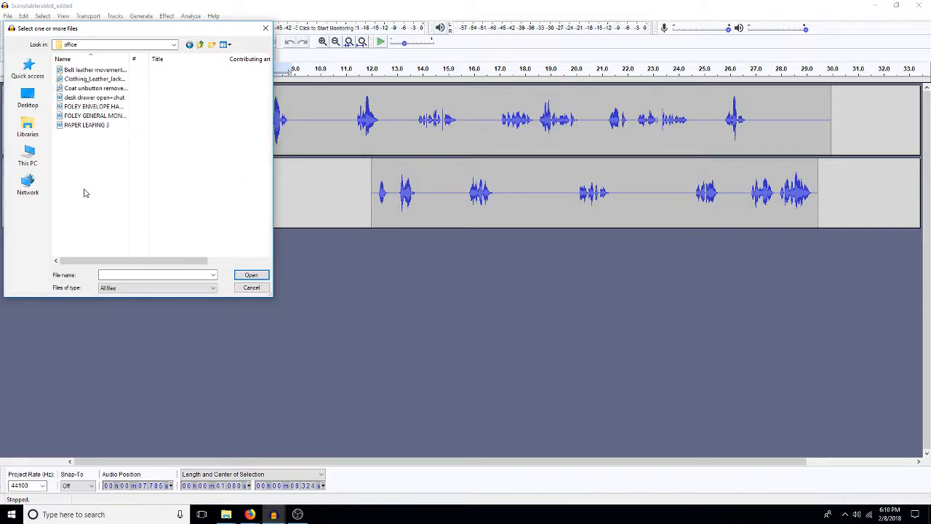
{"action": "left_click", "coordinate": [200, 45]}
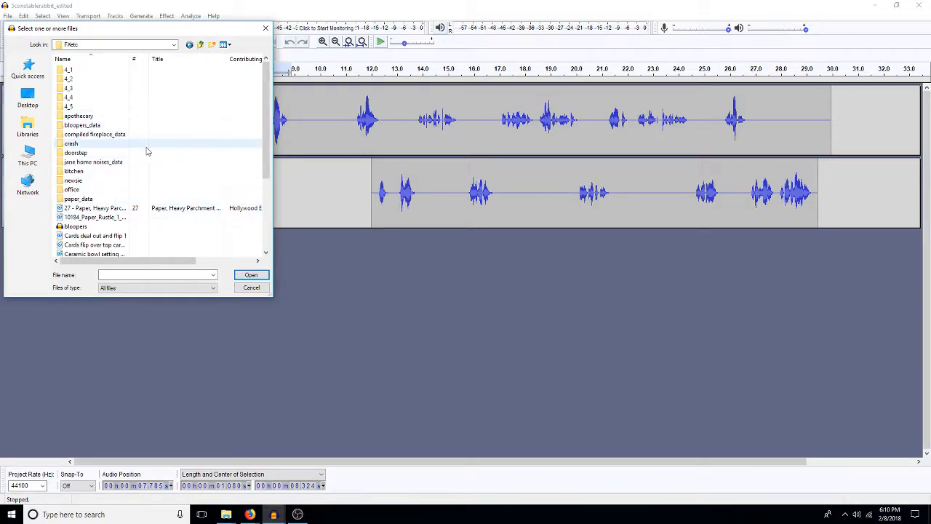
{"action": "left_click", "coordinate": [265, 255]}
{"action": "left_click", "coordinate": [266, 254]}
{"action": "left_click", "coordinate": [266, 255]}
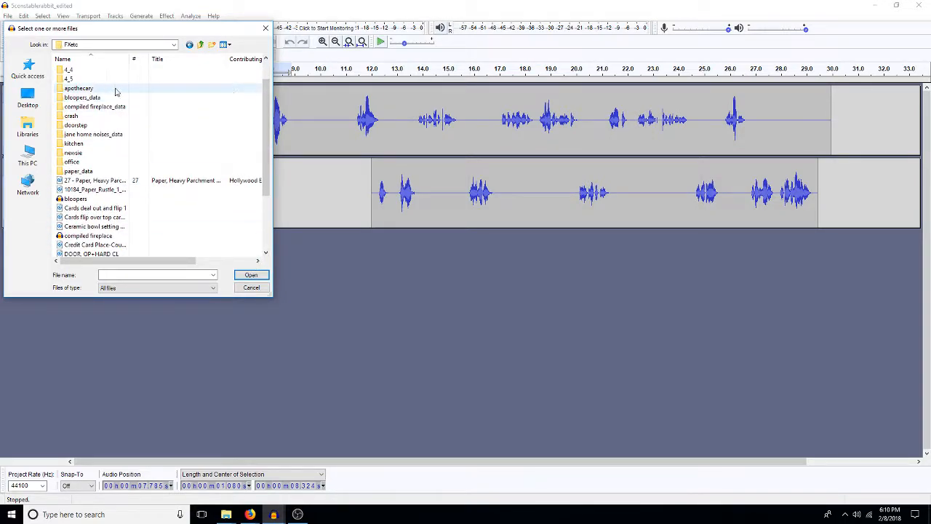
Step: Check the Teeth_Episode 3 folder, and open the 1701 footsteps wood male leather sole walk scuff (2) project from Teeth_Episode 2's fx folder
{"action": "left_click", "coordinate": [201, 45]}
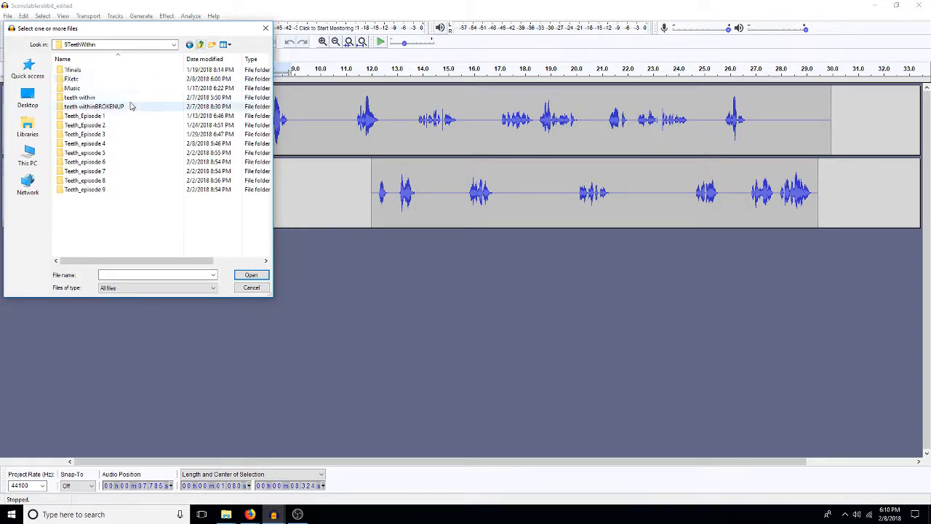
{"action": "double_click", "coordinate": [103, 136]}
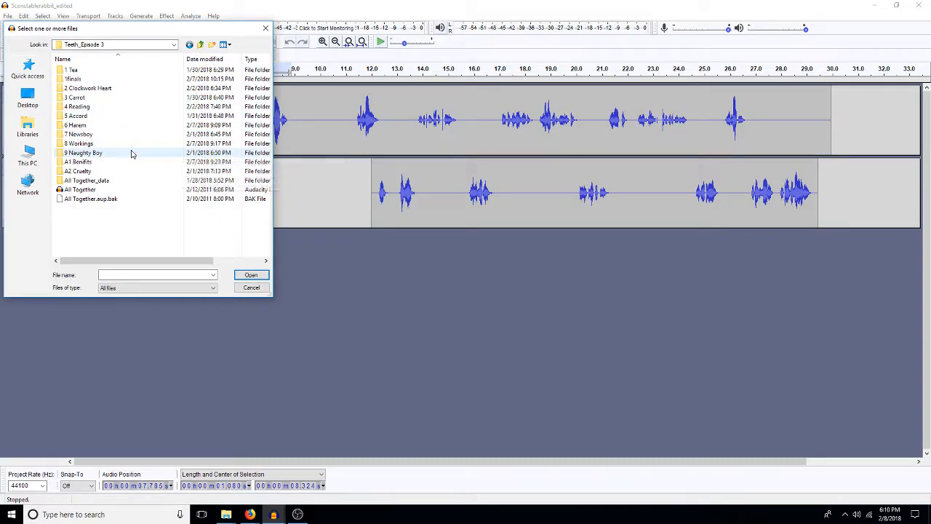
{"action": "left_click", "coordinate": [201, 45]}
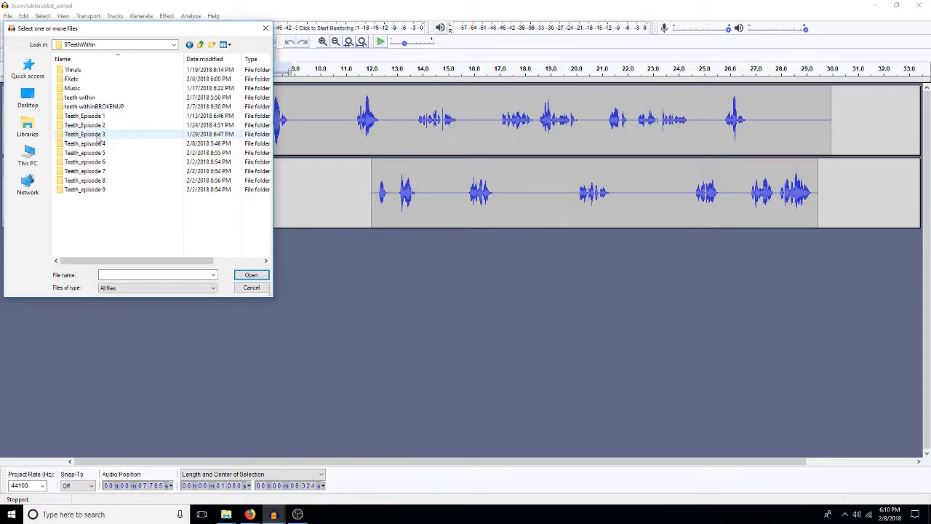
{"action": "double_click", "coordinate": [94, 126]}
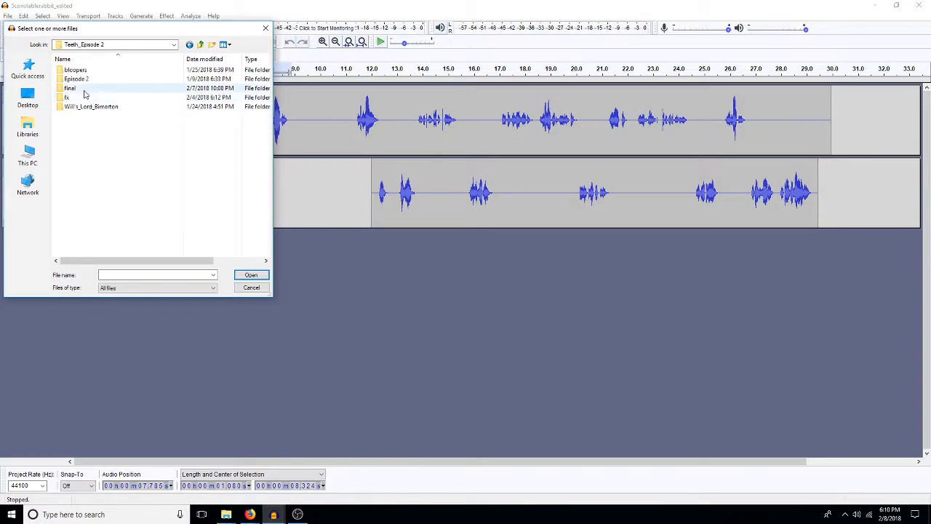
{"action": "double_click", "coordinate": [75, 97]}
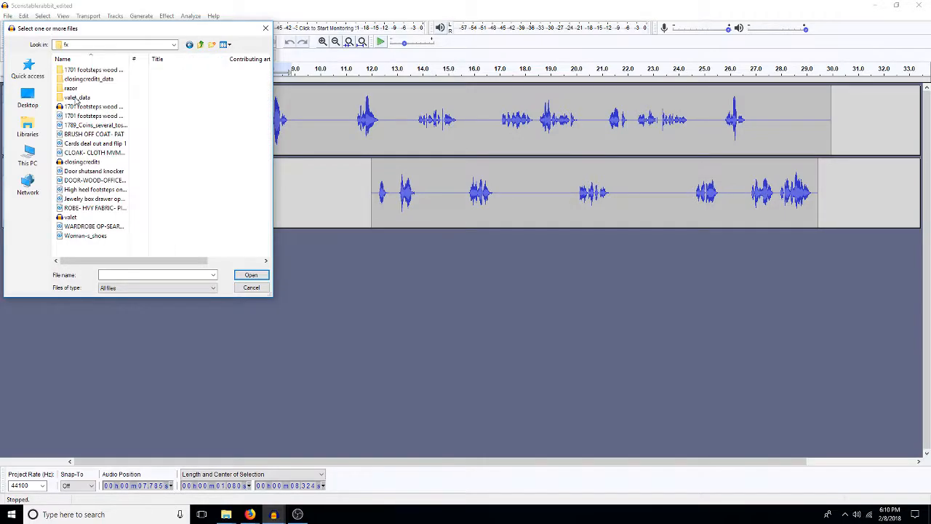
{"action": "double_click", "coordinate": [102, 117]}
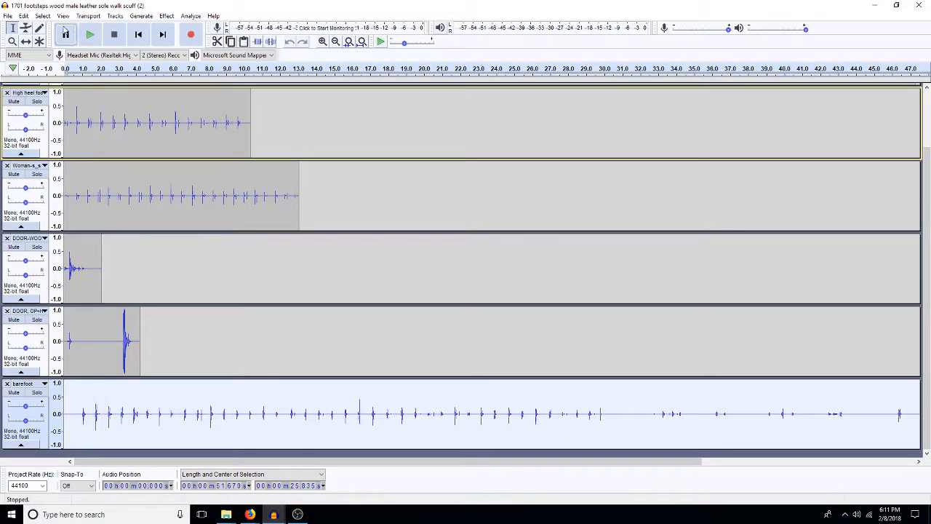
Step: Save a copy of the footsteps project, under its existing name, into the FXetc folder of 9TeethWithin
{"action": "left_click", "coordinate": [8, 15]}
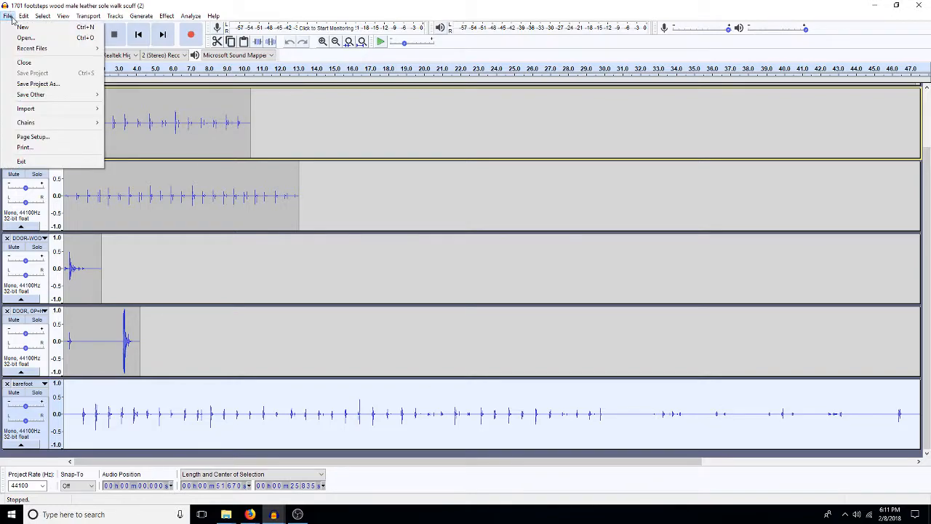
{"action": "left_click", "coordinate": [48, 85]}
{"action": "left_click", "coordinate": [202, 46]}
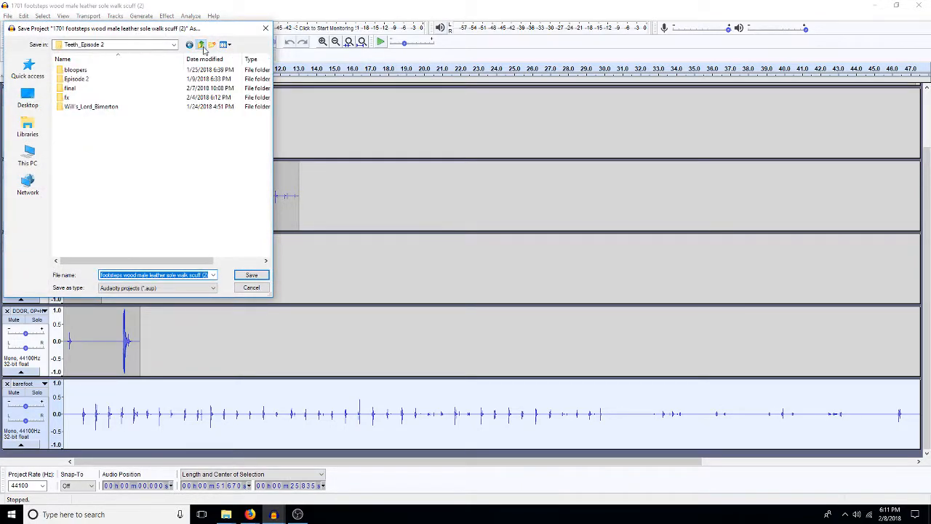
{"action": "left_click", "coordinate": [202, 45]}
{"action": "left_click", "coordinate": [72, 79]}
{"action": "double_click", "coordinate": [72, 78]}
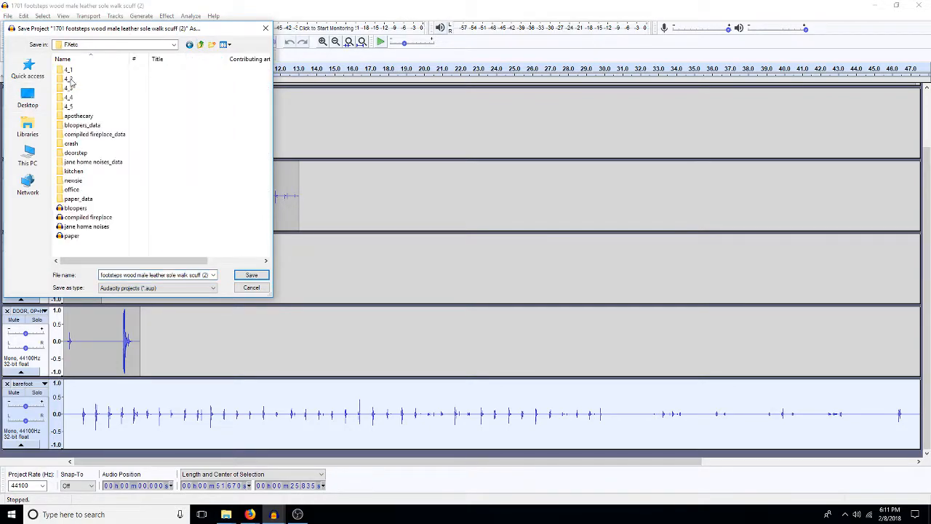
{"action": "left_click", "coordinate": [247, 276]}
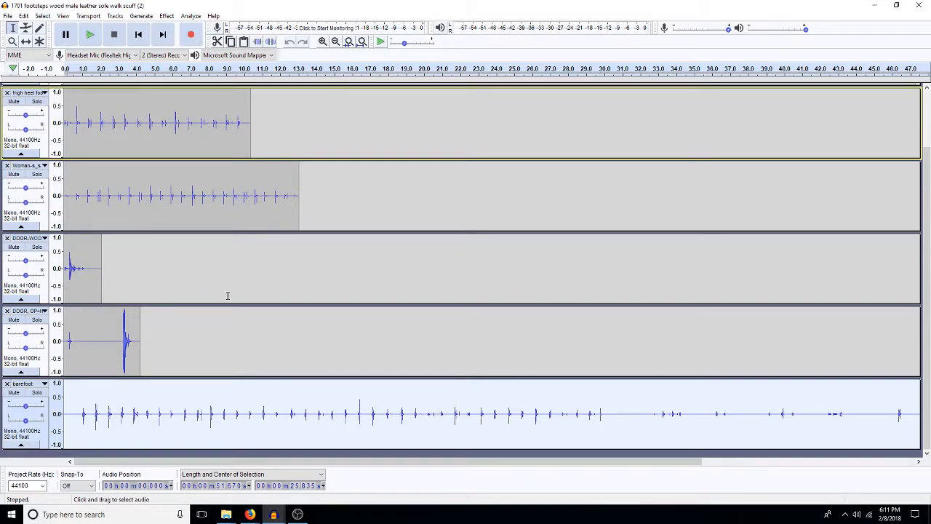
{"action": "left_click", "coordinate": [105, 337]}
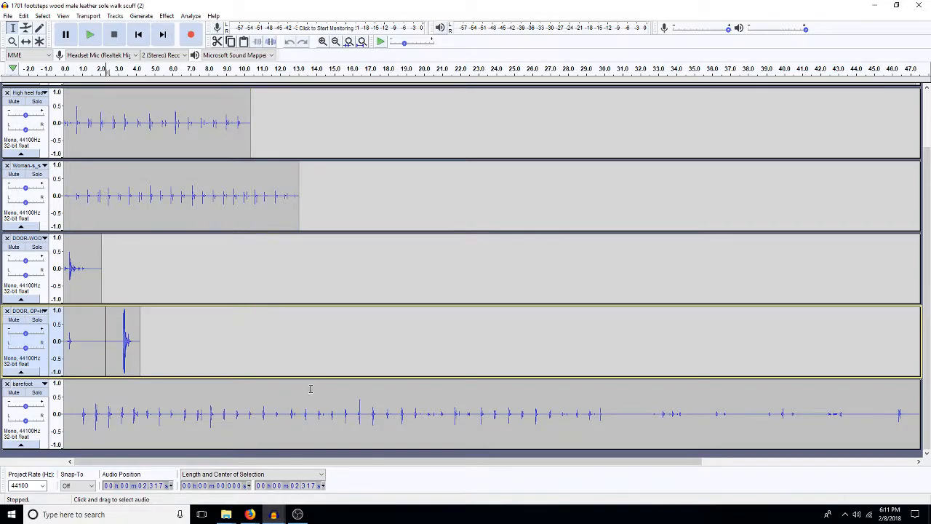
Step: Open the bacon sizzle12103101 effect from the 4_5 subfolder of FXetc in 9TeethWithin
{"action": "mouse_move", "coordinate": [274, 516]}
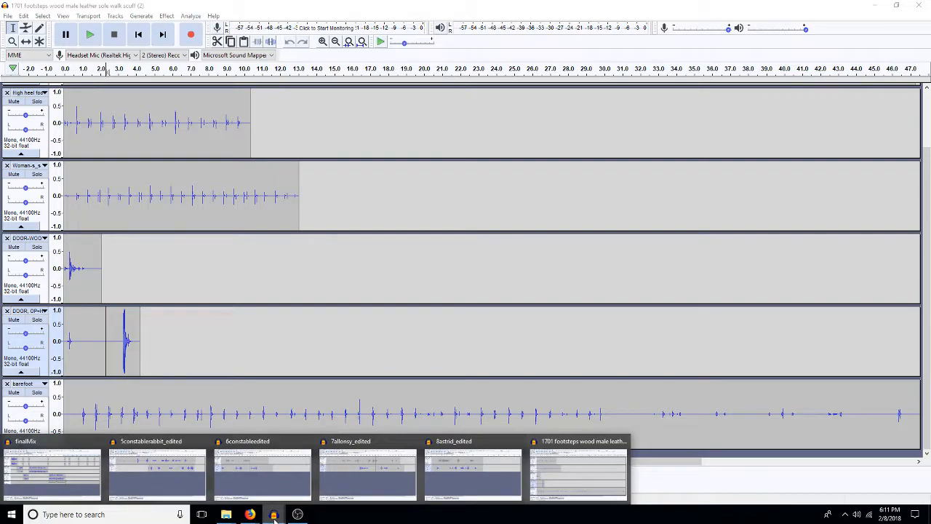
{"action": "left_click", "coordinate": [6, 16]}
{"action": "left_click", "coordinate": [25, 38]}
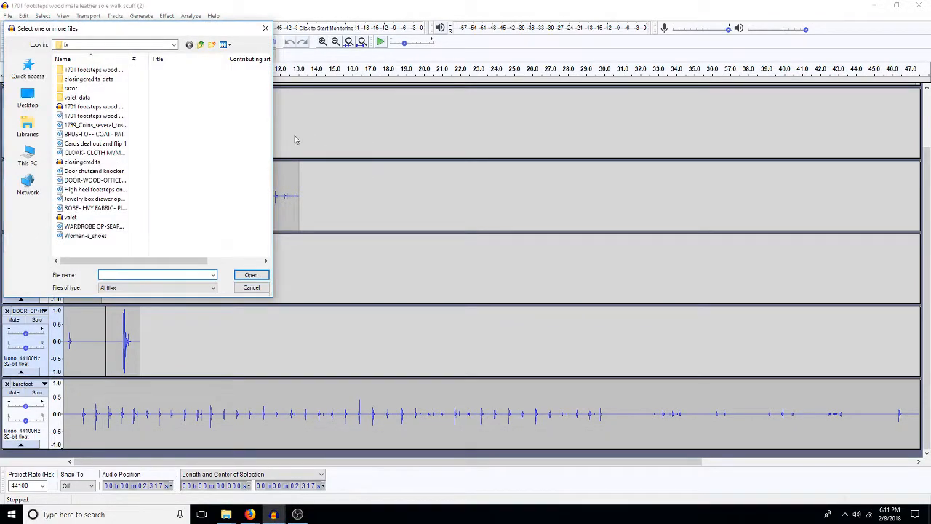
{"action": "left_click", "coordinate": [201, 45]}
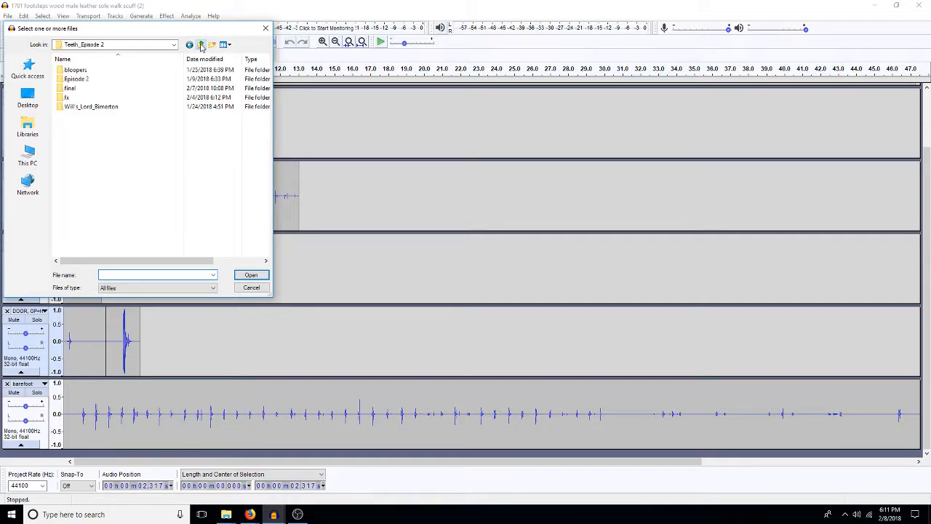
{"action": "left_click", "coordinate": [201, 45]}
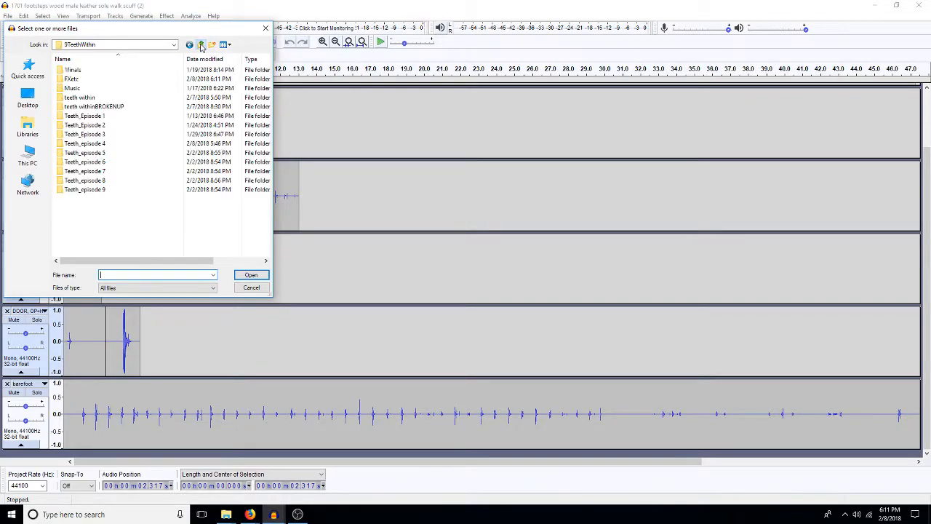
{"action": "double_click", "coordinate": [70, 78]}
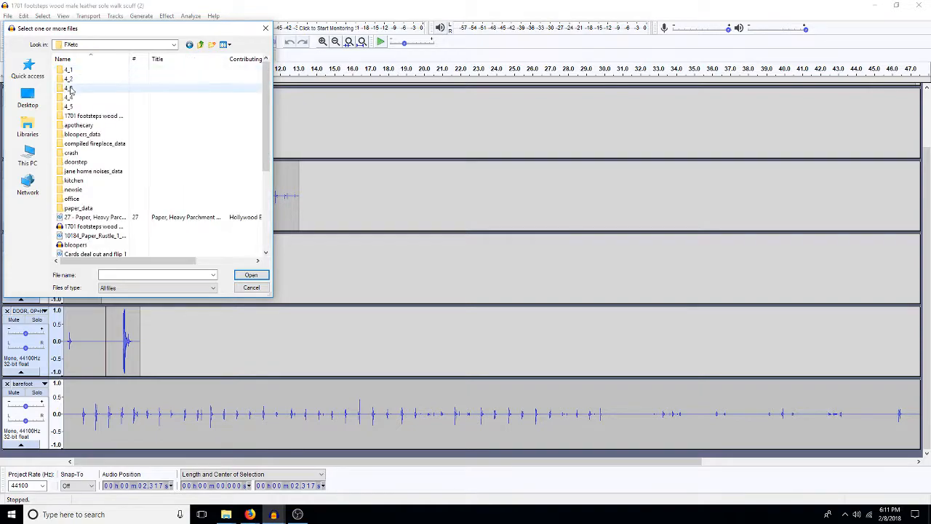
{"action": "double_click", "coordinate": [70, 108]}
{"action": "double_click", "coordinate": [87, 72]}
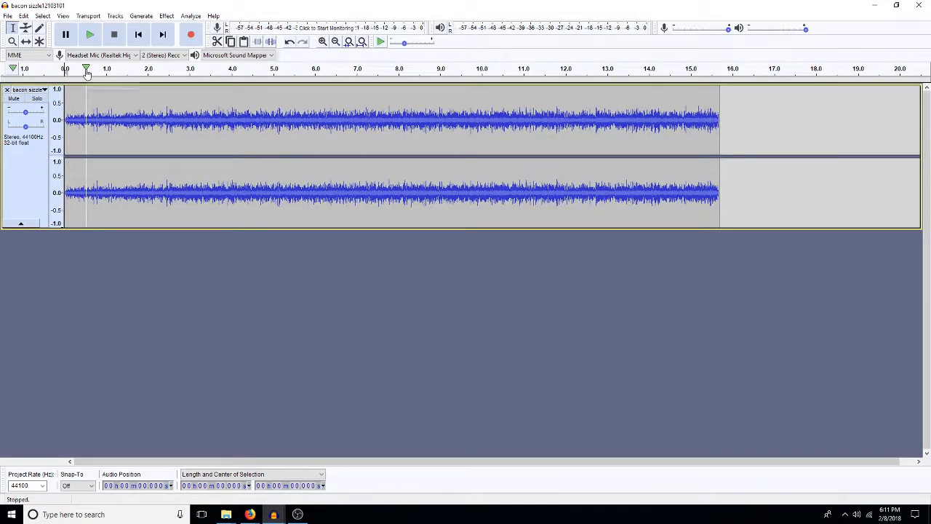
Step: Import the remaining 4_5 effects, from DINING-CROCKERY through Tea kettle picking up and putting down, into the bacon sizzle project
{"action": "left_click", "coordinate": [8, 16]}
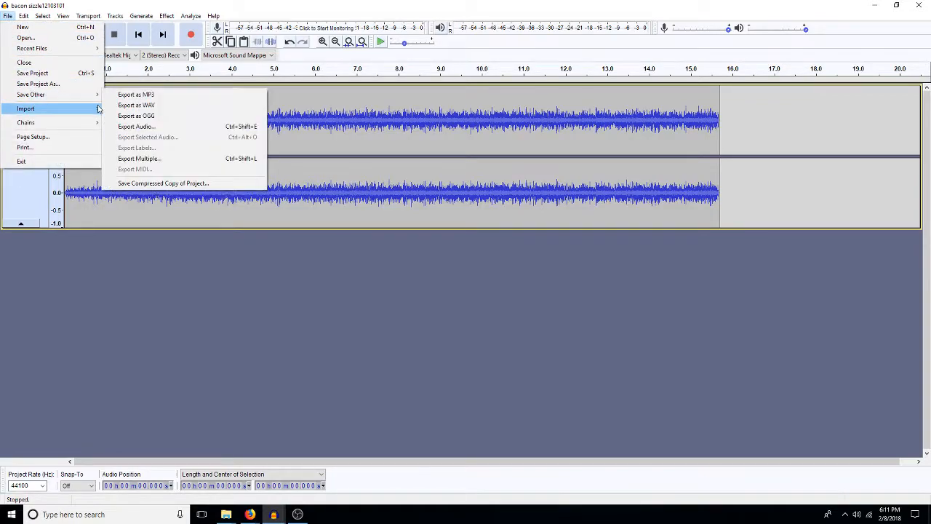
{"action": "left_click", "coordinate": [125, 108]}
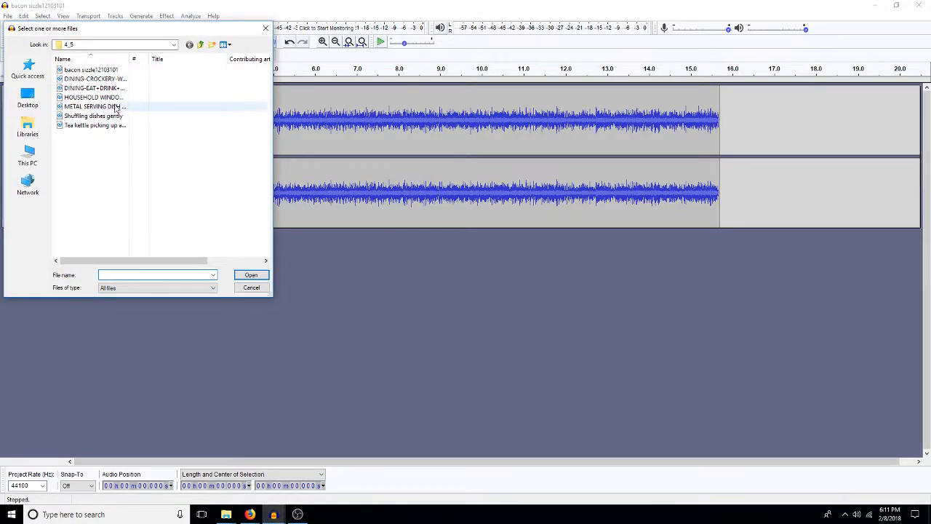
{"action": "left_click", "coordinate": [93, 80]}
{"action": "key", "text": "shift+Down"}
{"action": "key", "text": "shift+Down"}
{"action": "key", "text": "shift+Down"}
{"action": "key", "text": "shift+Down"}
{"action": "key", "text": "shift+Down"}
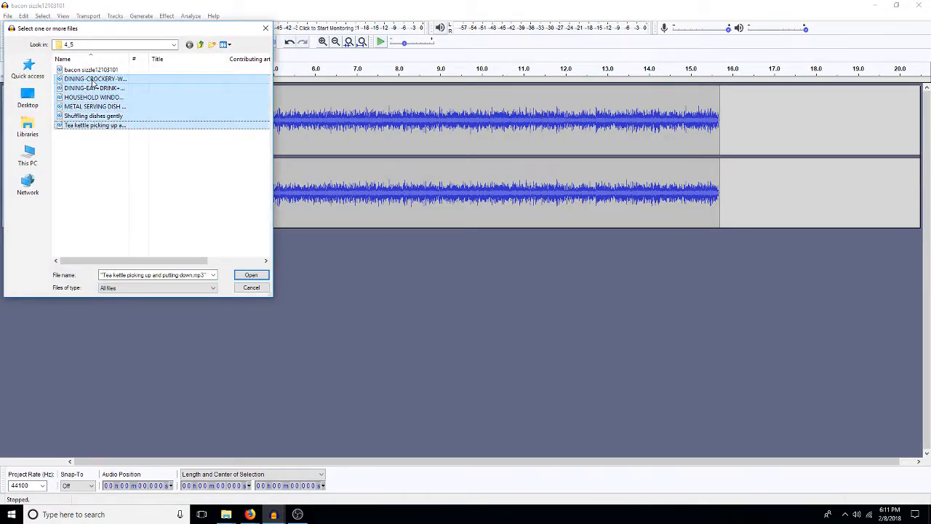
{"action": "key", "text": "Return"}
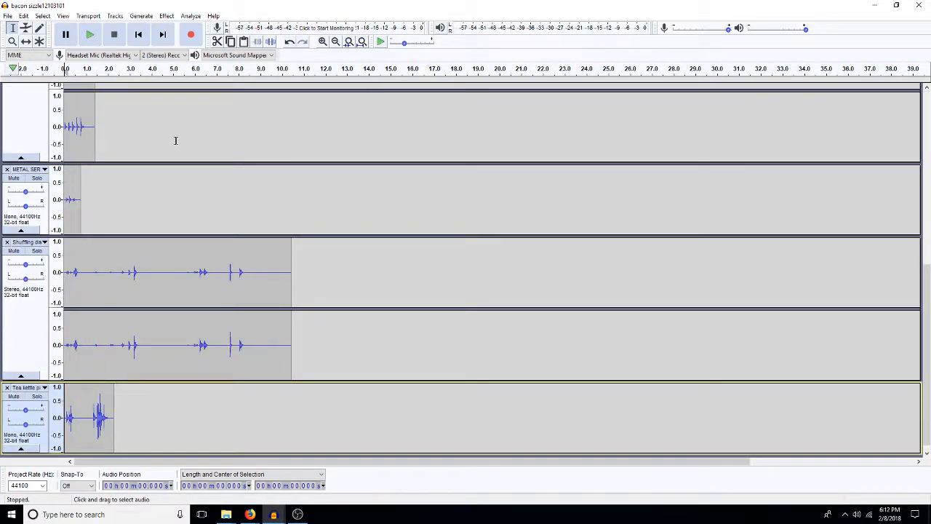
Step: Select all the imported effect tracks, convert the stereo ones to mono, and look over the stack of tracks
{"action": "key", "text": "ctrl+a"}
{"action": "scroll", "coordinate": [183, 142], "scroll_direction": "up", "scroll_amount": 5}
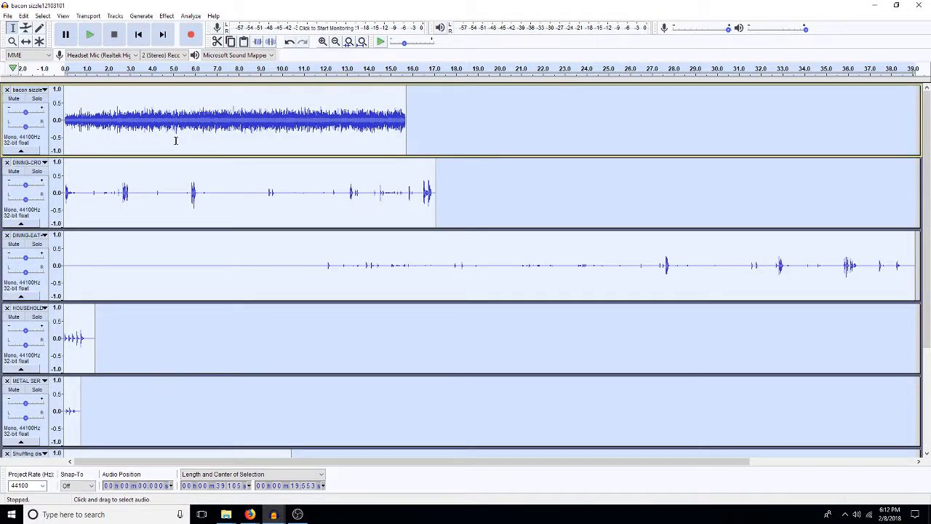
{"action": "scroll", "coordinate": [175, 140], "scroll_direction": "down", "scroll_amount": 3}
{"action": "scroll", "coordinate": [175, 141], "scroll_direction": "up", "scroll_amount": 2}
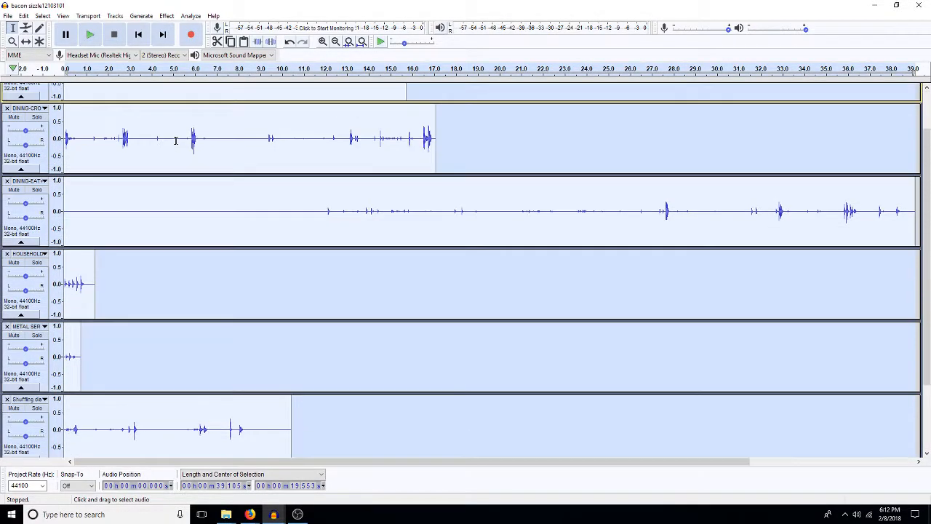
Step: Copy the whole bacon sizzle clip and paste it as a new track in the 5constablerabbit_edited project
{"action": "double_click", "coordinate": [176, 140]}
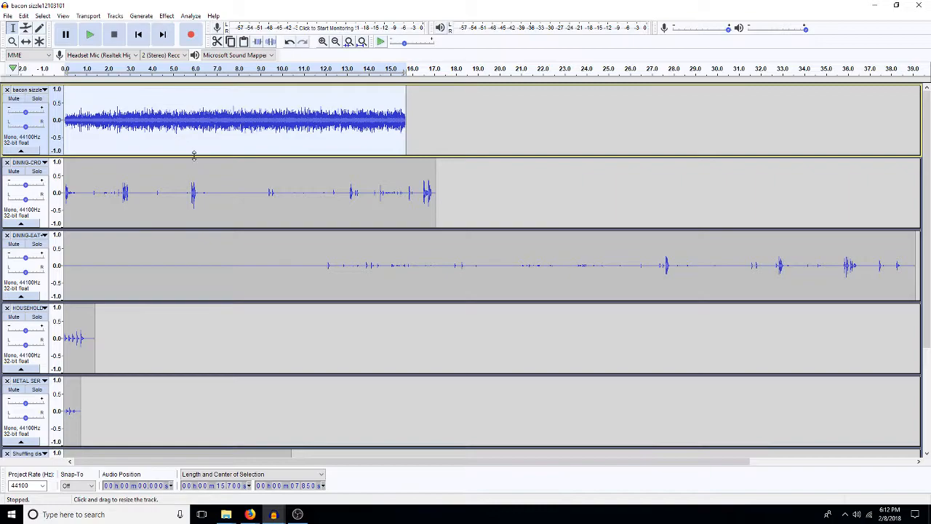
{"action": "mouse_move", "coordinate": [282, 516]}
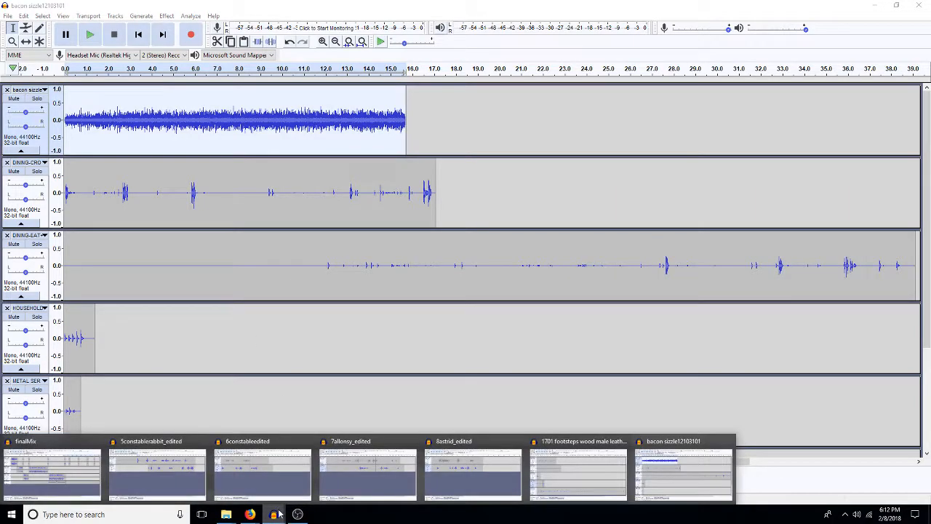
{"action": "left_click", "coordinate": [175, 472]}
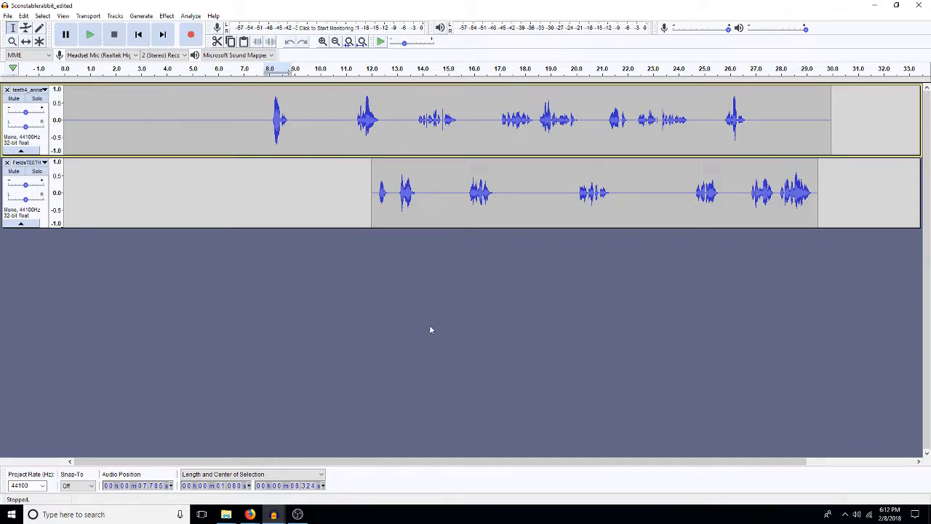
{"action": "key", "text": "ctrl+v"}
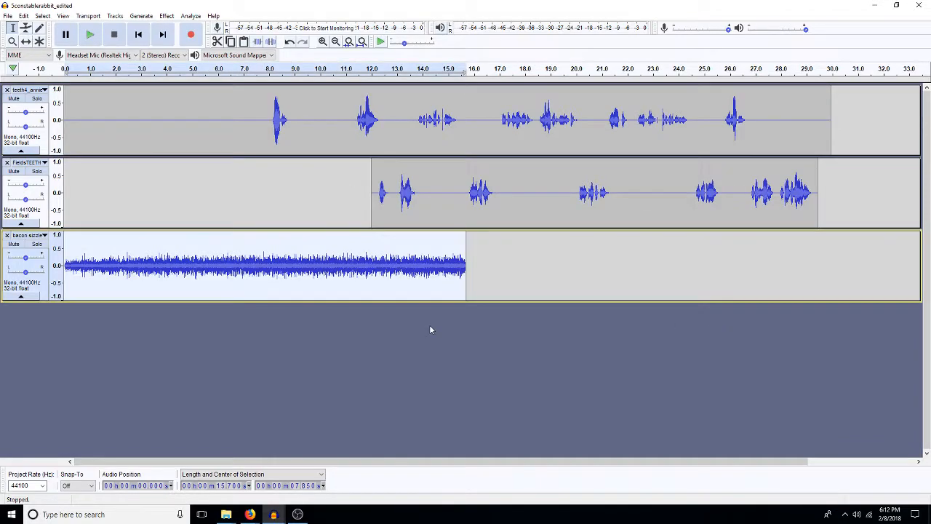
Step: Lengthen the bacon sizzle by pasting a copied section of about 10.2 s at about 13.5 s and 22.1 s, playing the first join
{"action": "left_click_drag", "start_coordinate": [409, 270], "coordinate": [148, 258]}
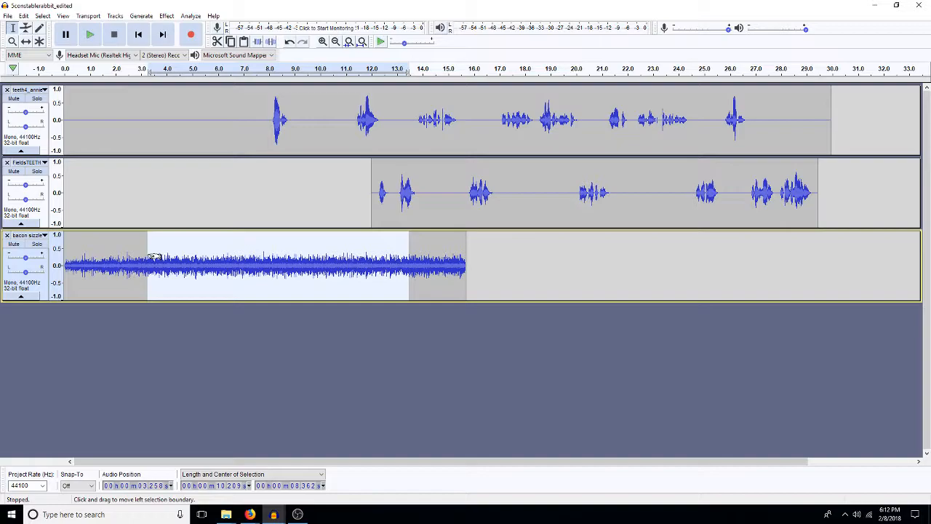
{"action": "key", "text": "Right"}
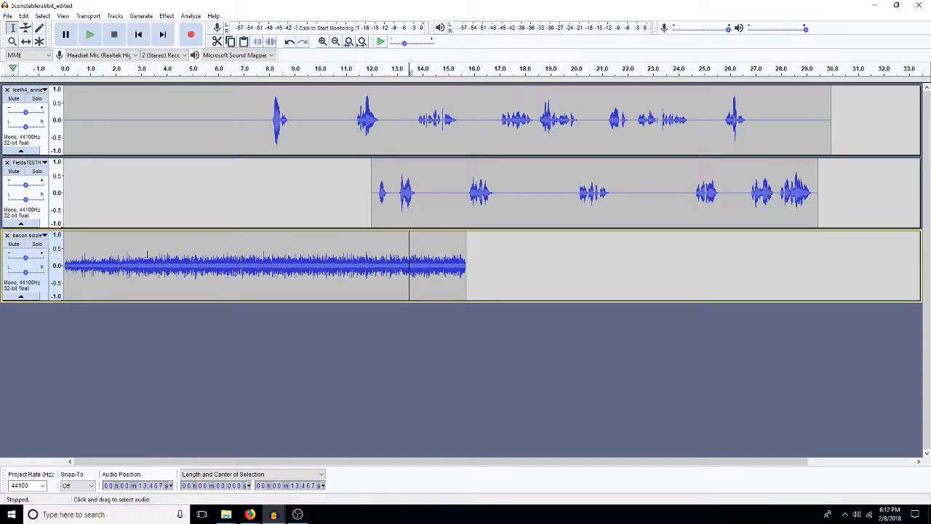
{"action": "key", "text": "ctrl+v"}
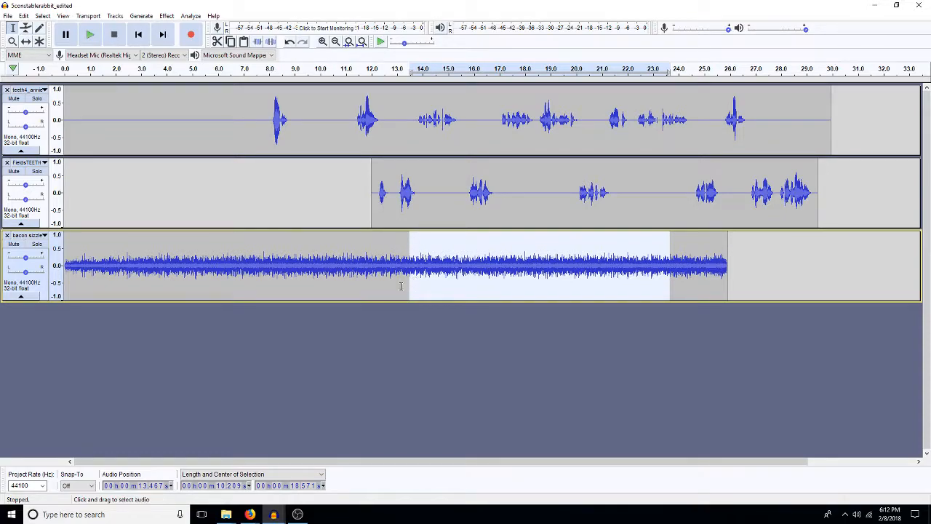
{"action": "left_click_drag", "start_coordinate": [391, 287], "coordinate": [434, 292]}
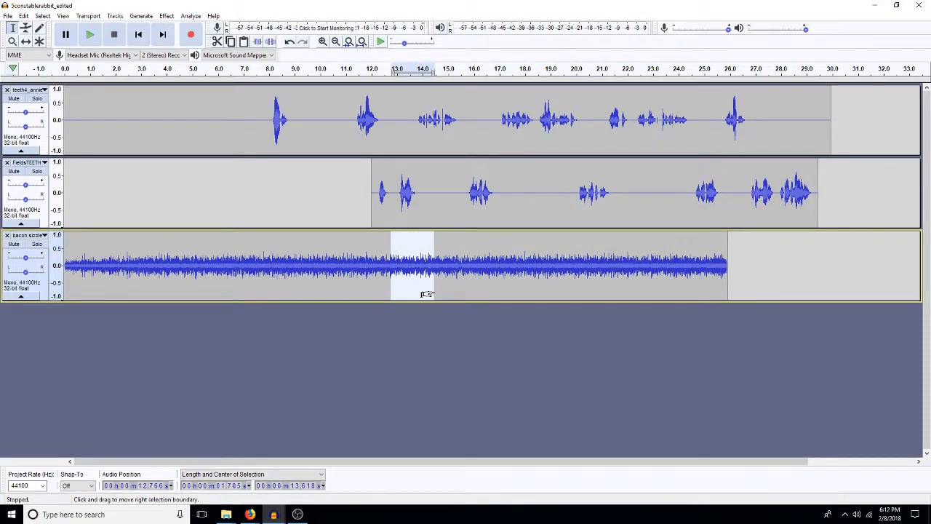
{"action": "key", "text": "space"}
{"action": "left_click", "coordinate": [631, 269]}
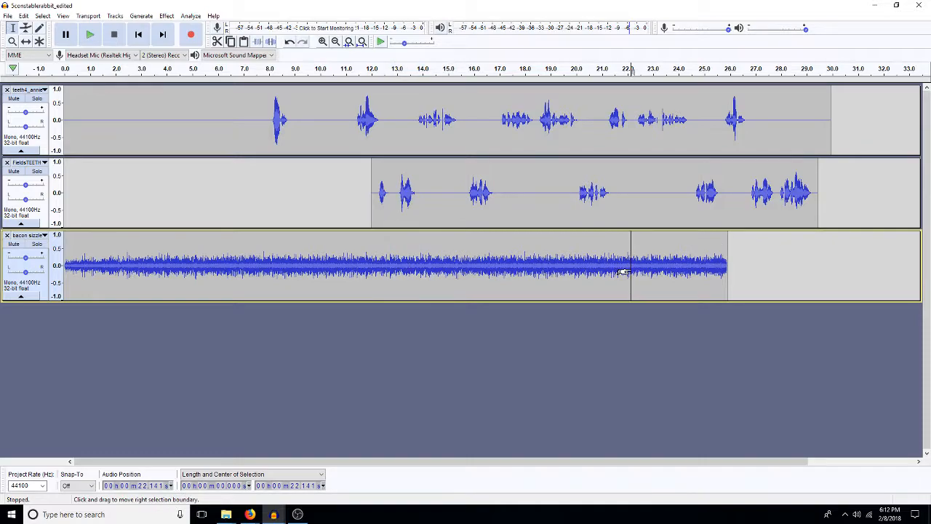
{"action": "key", "text": "ctrl+v"}
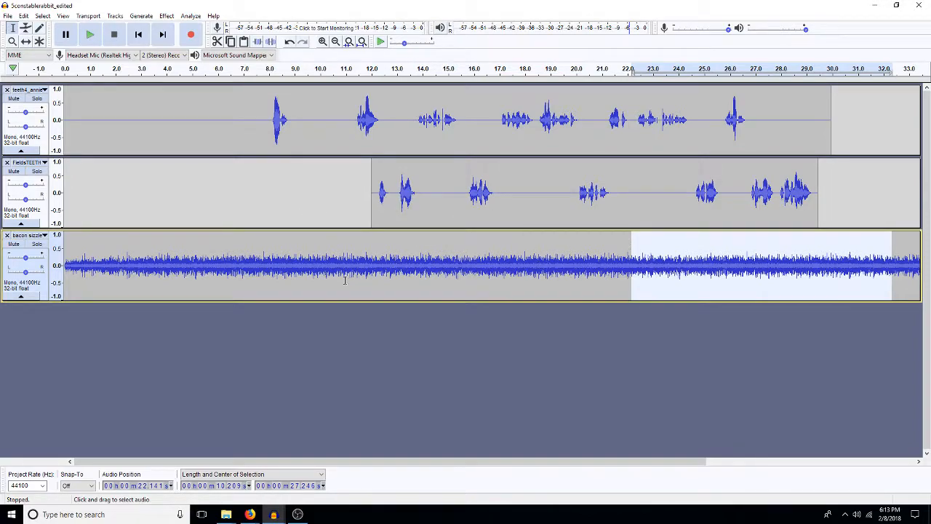
Step: Amplify the entire bacon sizzle track by -10 dB
{"action": "double_click", "coordinate": [275, 253]}
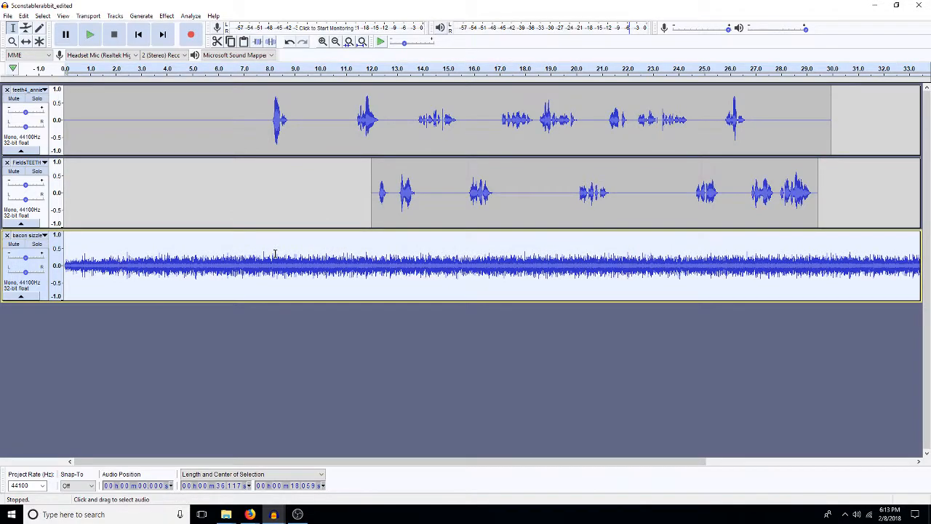
{"action": "key", "text": "ctrl+shift+a"}
{"action": "type", "text": "-10"}
{"action": "key", "text": "Return"}
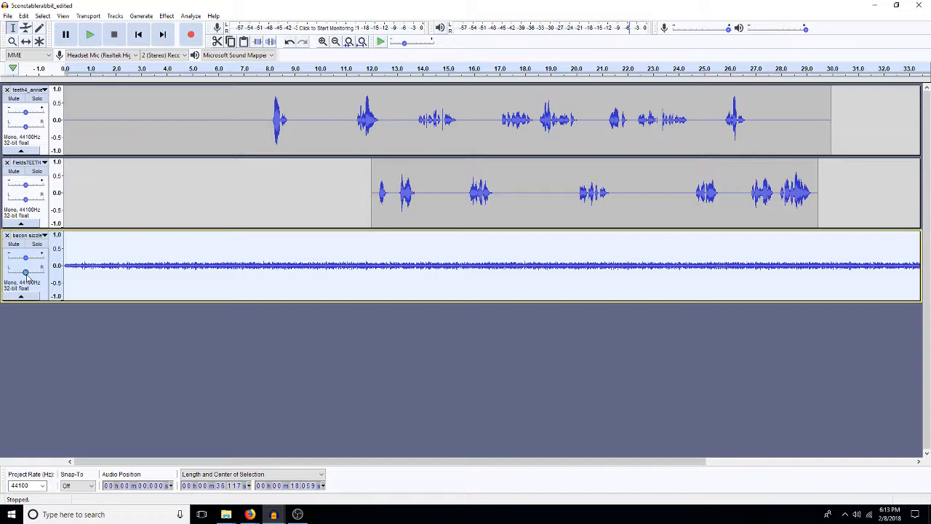
Step: Pan the bacon sizzle track fully to the right and move it above the two voice tracks
{"action": "left_click_drag", "start_coordinate": [25, 273], "coordinate": [41, 276]}
{"action": "left_click", "coordinate": [44, 236]}
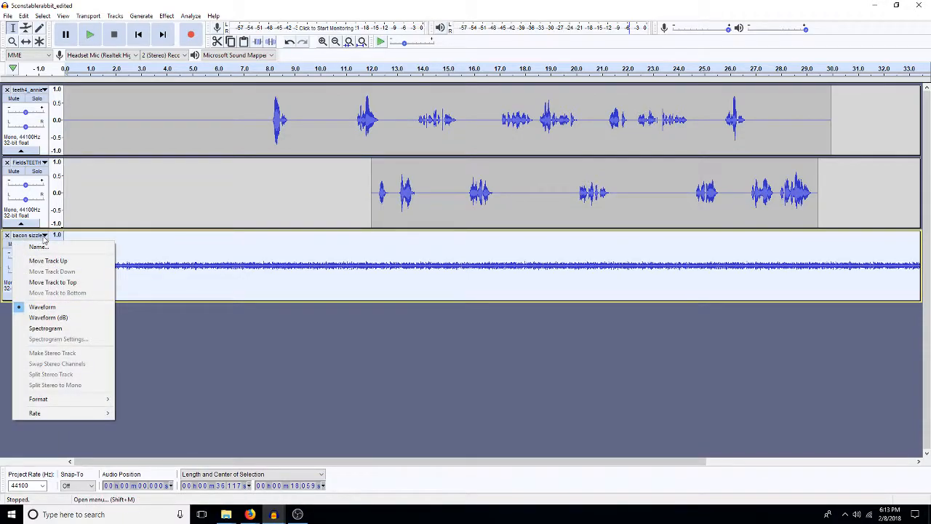
{"action": "left_click", "coordinate": [73, 282]}
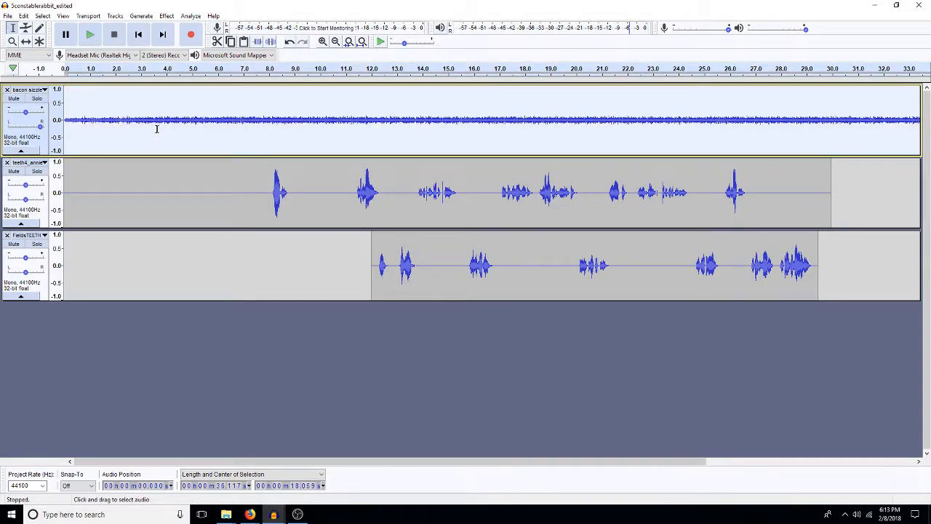
Step: Amplify the bacon sizzle track by a further -5 dB and clear the selection
{"action": "key", "text": "ctrl+shift+a"}
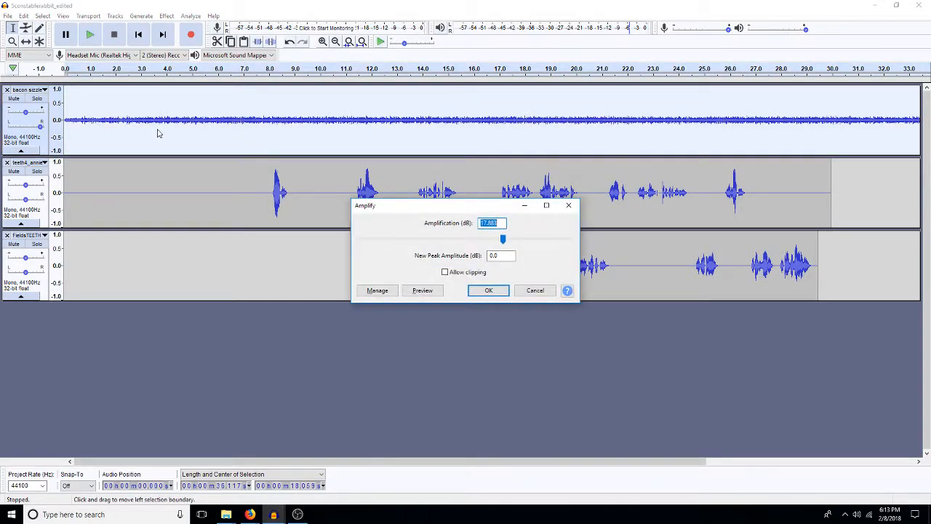
{"action": "type", "text": "-5"}
{"action": "key", "text": "Return"}
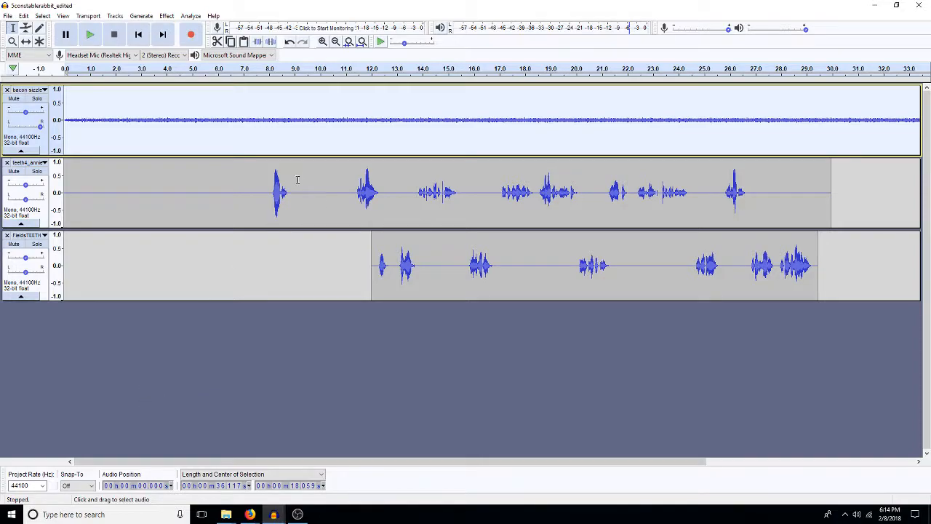
{"action": "left_click", "coordinate": [245, 355]}
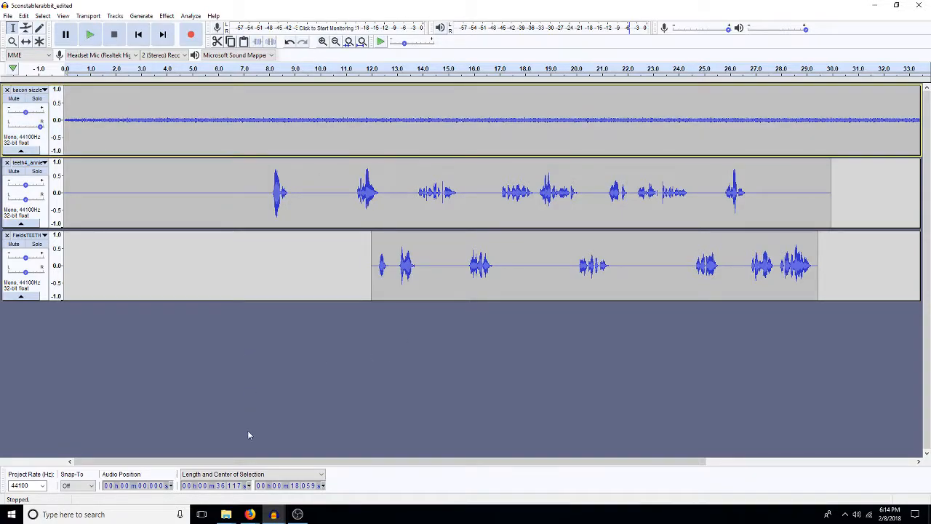
Step: Switch to the bacon sizzle12103101 project, then mute and collapse its bacon sizzle track
{"action": "left_click", "coordinate": [274, 515]}
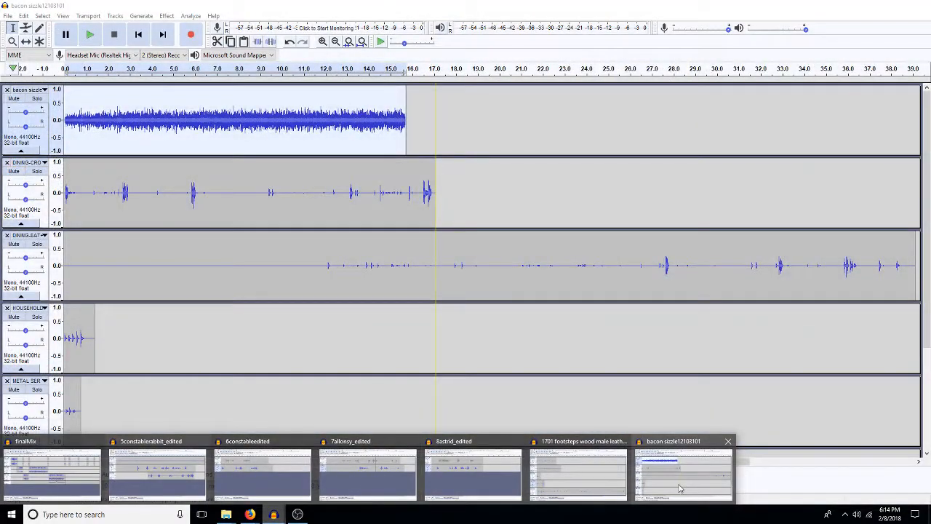
{"action": "left_click", "coordinate": [680, 488]}
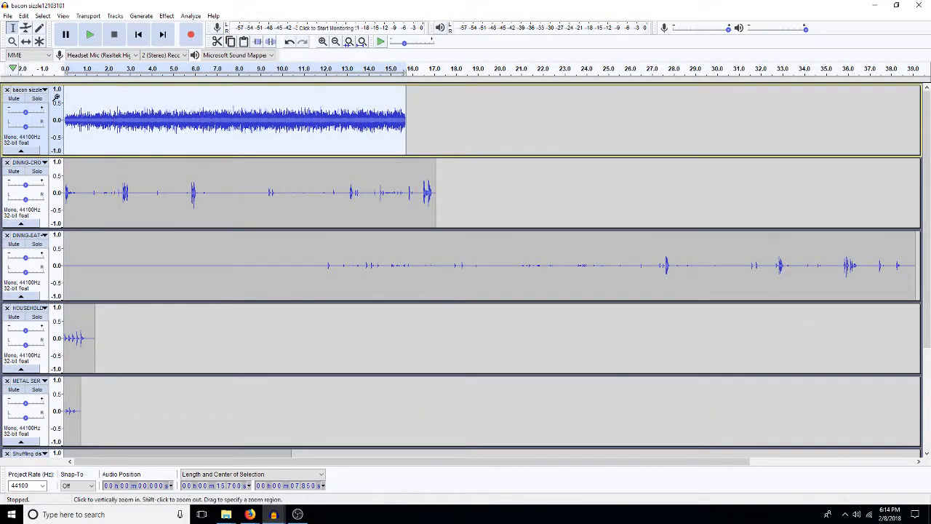
{"action": "left_click", "coordinate": [13, 98]}
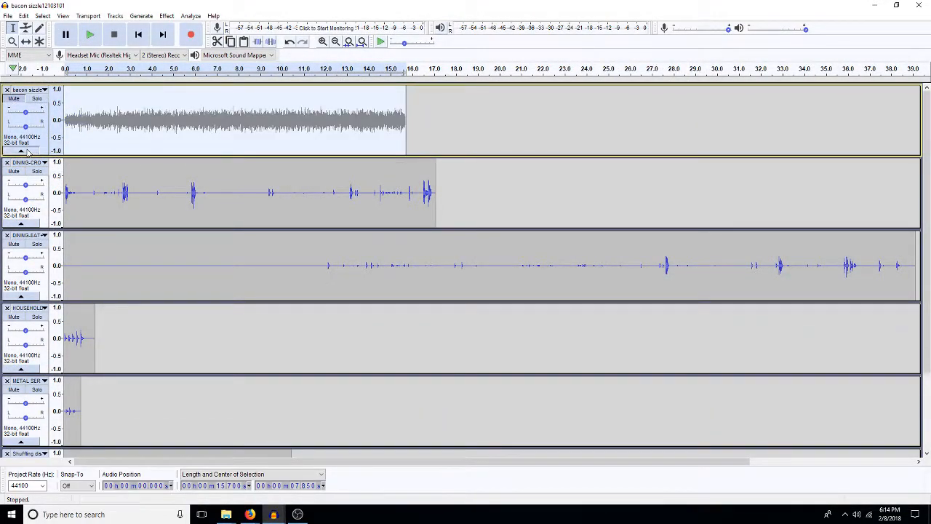
{"action": "left_click", "coordinate": [21, 150]}
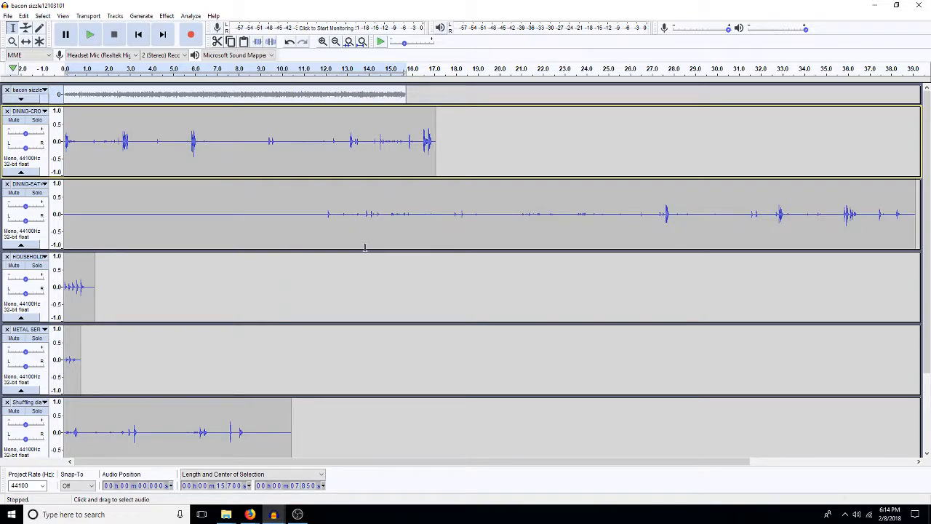
{"action": "scroll", "coordinate": [148, 319], "scroll_direction": "down", "scroll_amount": 1}
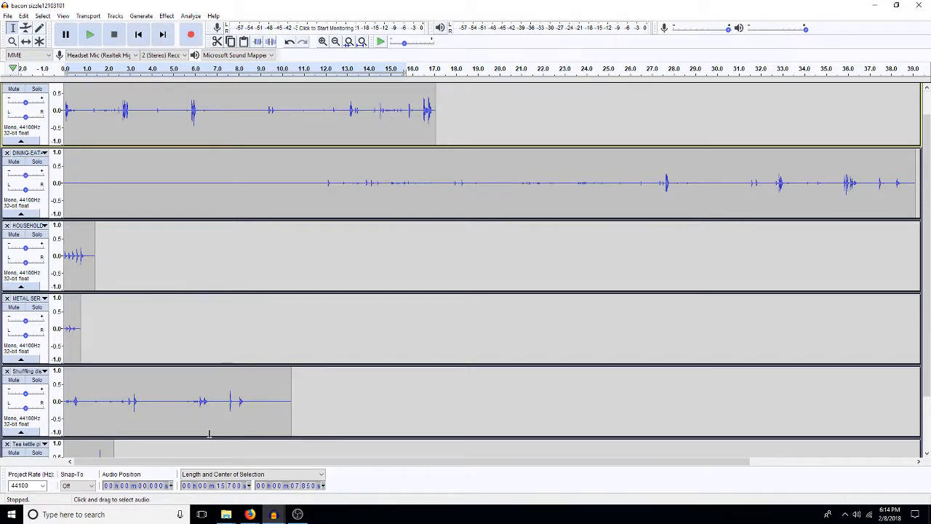
Step: Copy the whole HOUSEHOLD clip from the bacon sizzle12103101 project into a new track in 5constablerabbit_edited
{"action": "mouse_move", "coordinate": [275, 515]}
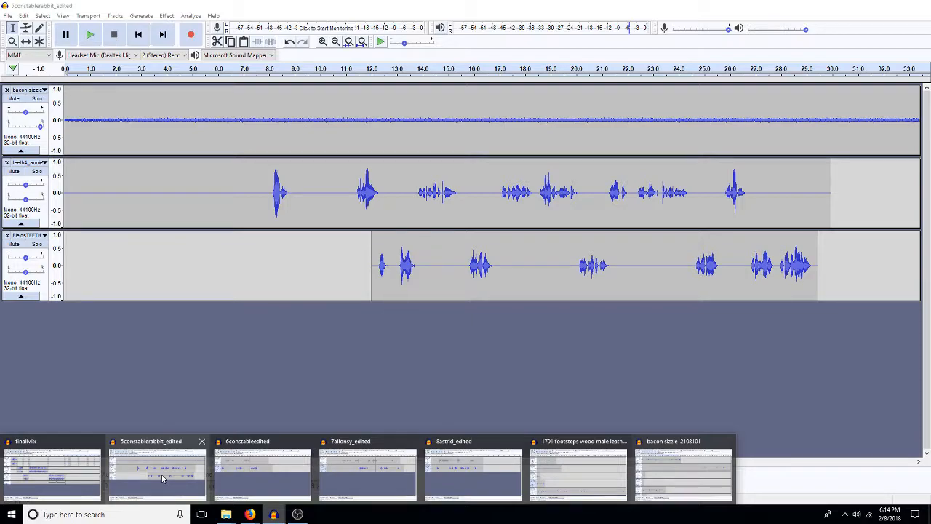
{"action": "left_click", "coordinate": [683, 473]}
{"action": "left_click", "coordinate": [438, 240]}
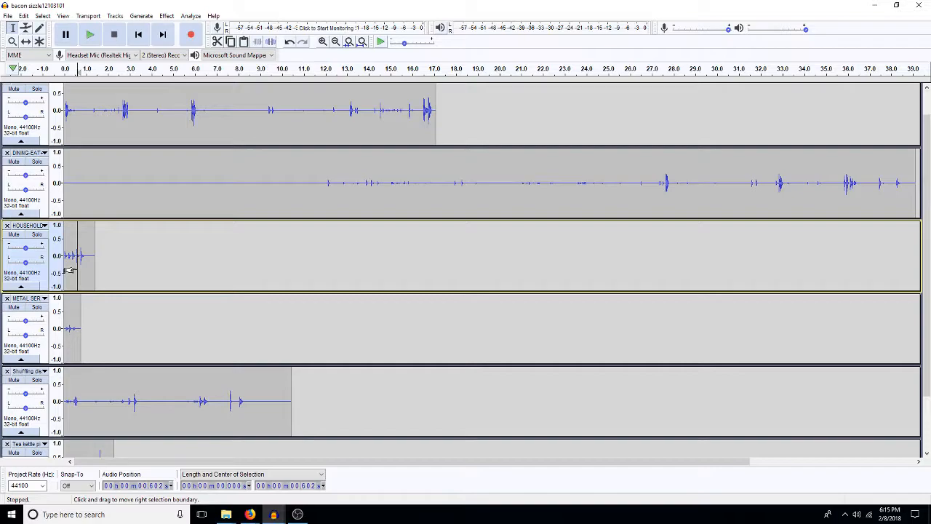
{"action": "double_click", "coordinate": [76, 267]}
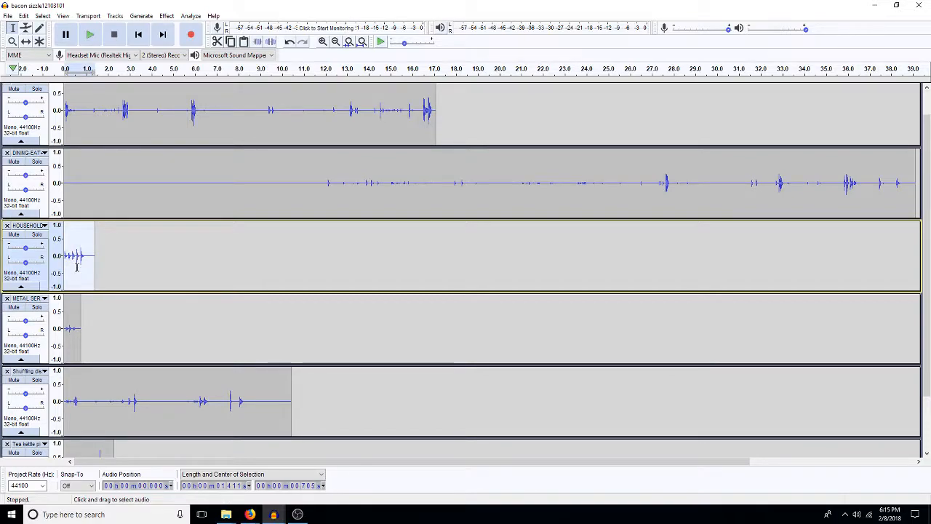
{"action": "left_click", "coordinate": [275, 515]}
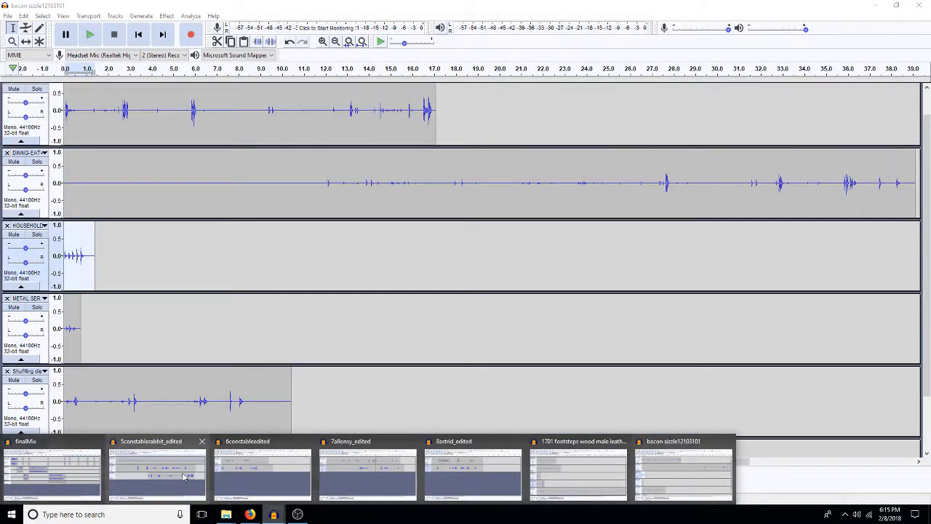
{"action": "left_click", "coordinate": [180, 483]}
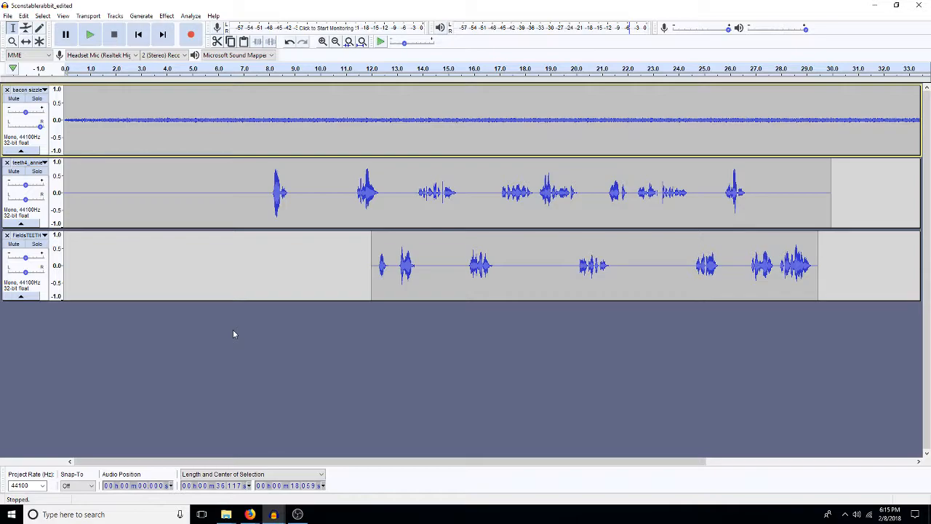
{"action": "key", "text": "ctrl+v"}
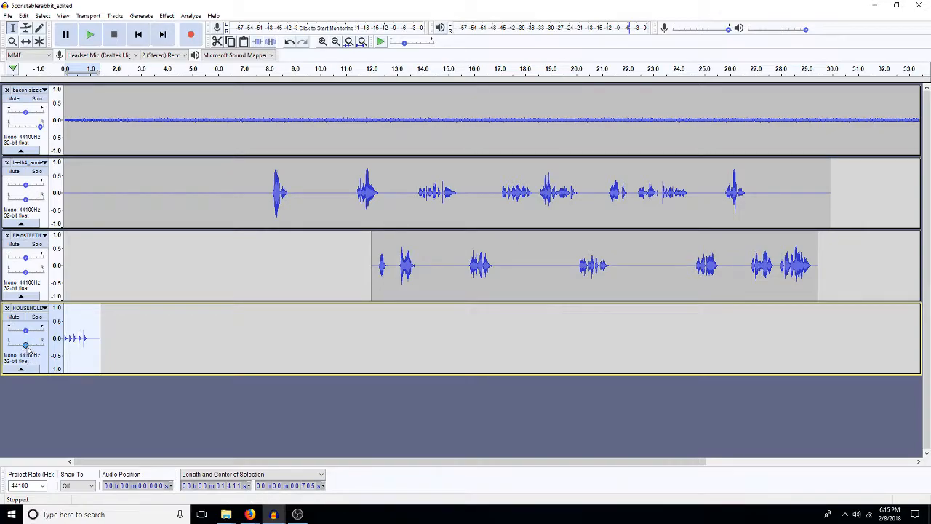
Step: Pan the HOUSEHOLD track fully left, shift its clip to start at about 7.0 s and clear the selection
{"action": "left_click_drag", "start_coordinate": [25, 346], "coordinate": [11, 347]}
{"action": "left_click_drag", "start_coordinate": [94, 347], "coordinate": [94, 347]}
{"action": "double_click", "coordinate": [94, 347]}
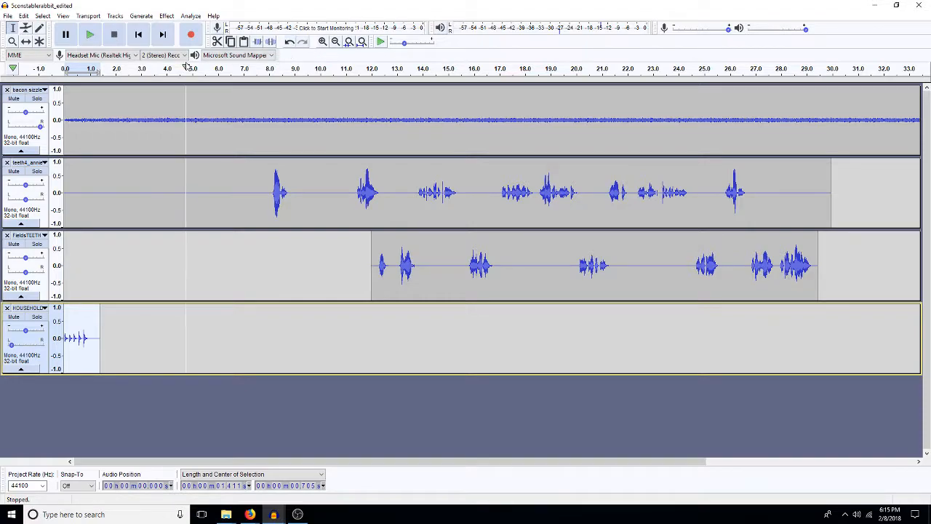
{"action": "left_click", "coordinate": [26, 42]}
{"action": "left_click_drag", "start_coordinate": [81, 342], "coordinate": [261, 339]}
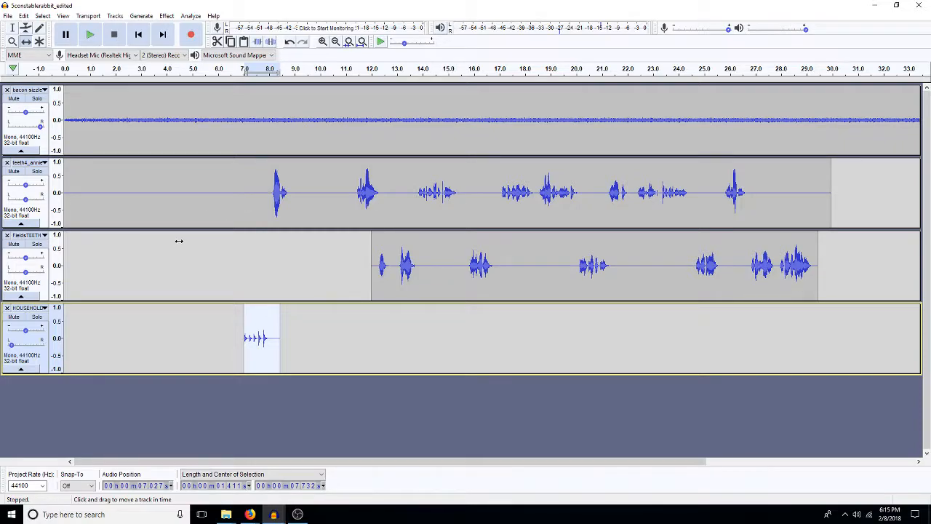
{"action": "key", "text": "F1"}
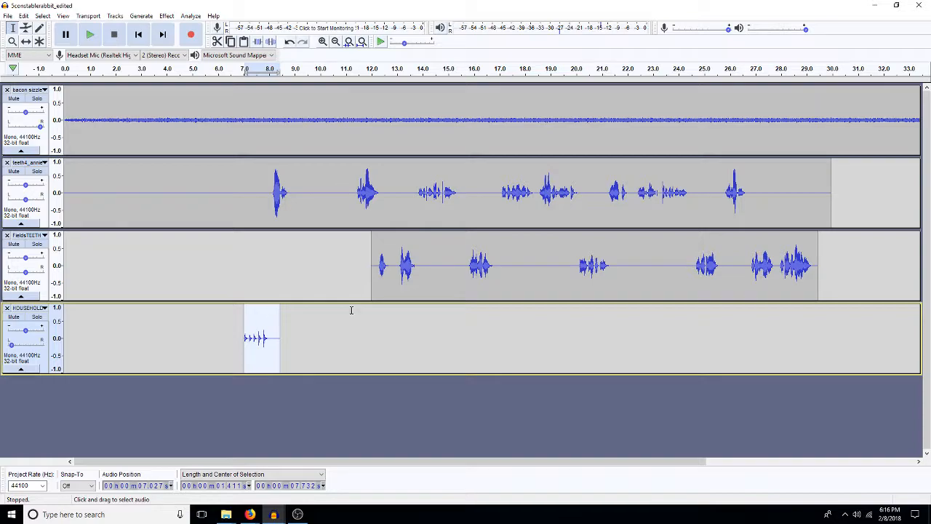
{"action": "mouse_move", "coordinate": [297, 517]}
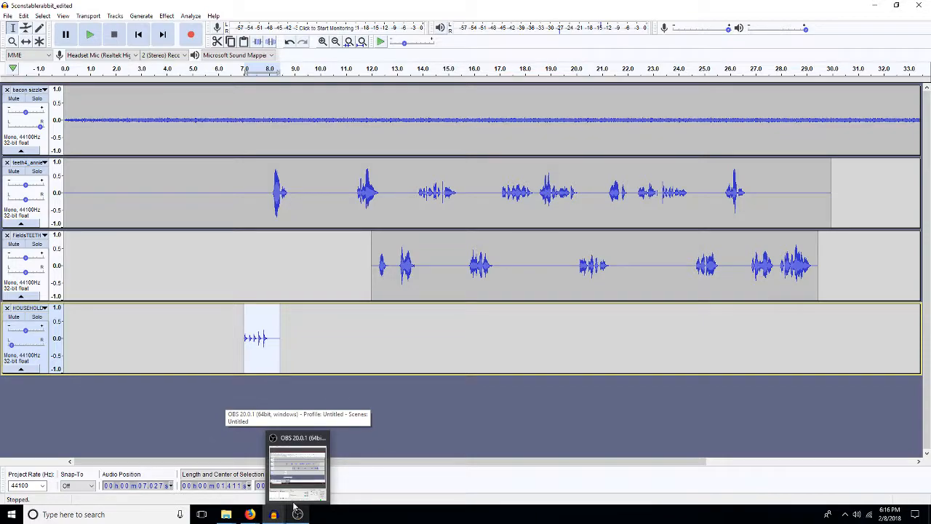
{"action": "left_click", "coordinate": [251, 404]}
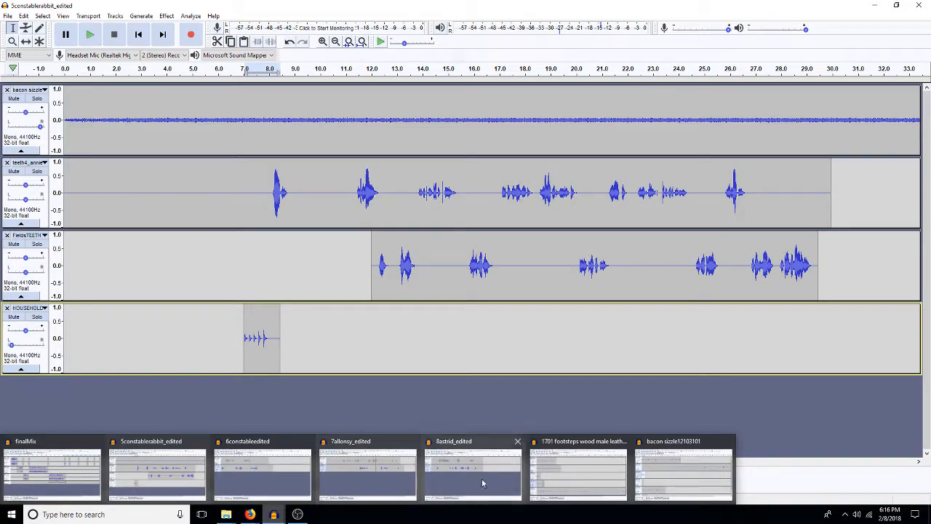
Step: Return to the bacon sizzle12103101 project, solo the Tea kettle track and play its whole clip
{"action": "left_click", "coordinate": [692, 482]}
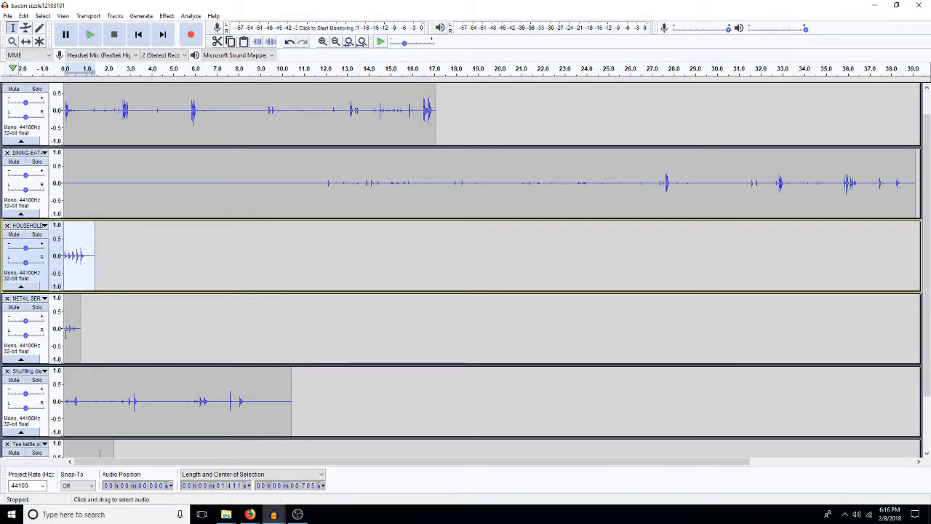
{"action": "left_click_drag", "start_coordinate": [70, 333], "coordinate": [62, 335]}
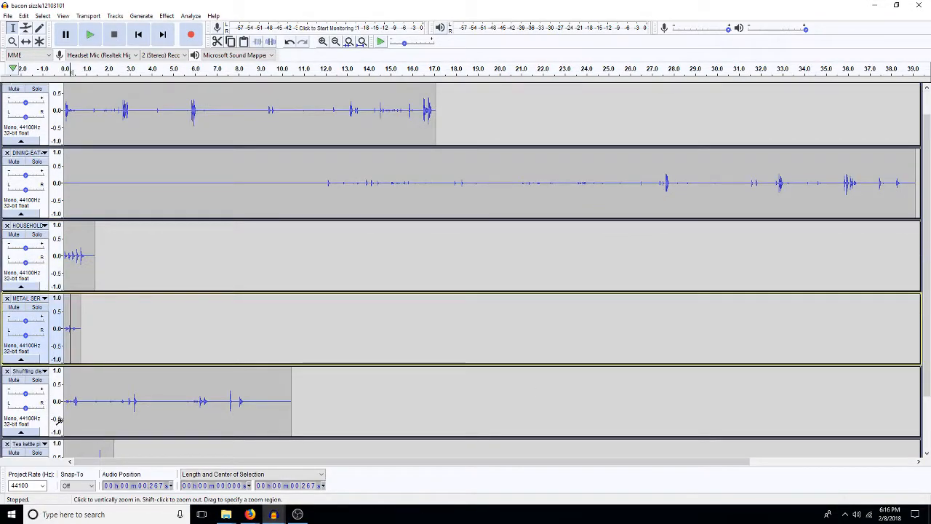
{"action": "left_click_drag", "start_coordinate": [78, 420], "coordinate": [64, 421]}
{"action": "scroll", "coordinate": [90, 446], "scroll_direction": "down", "scroll_amount": 2}
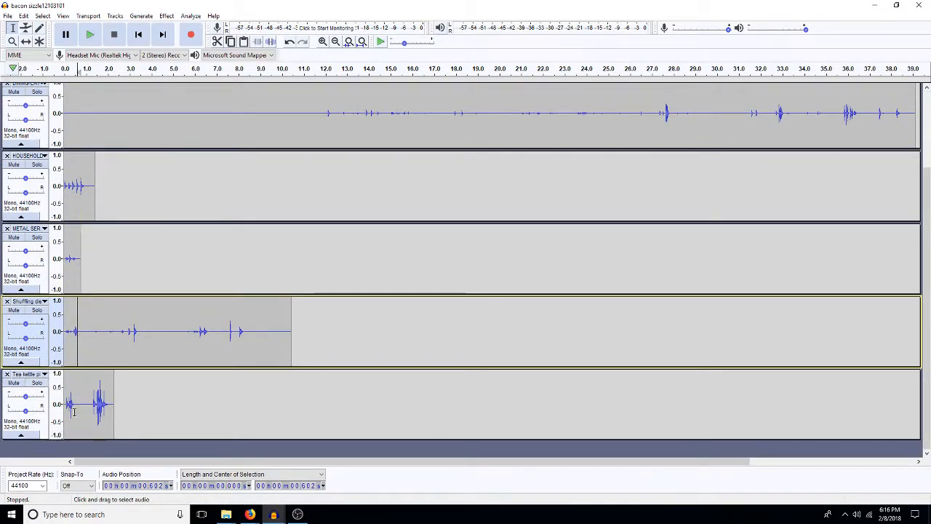
{"action": "left_click_drag", "start_coordinate": [81, 405], "coordinate": [64, 405]}
{"action": "left_click", "coordinate": [36, 383]}
{"action": "double_click", "coordinate": [92, 427]}
{"action": "key", "text": "space"}
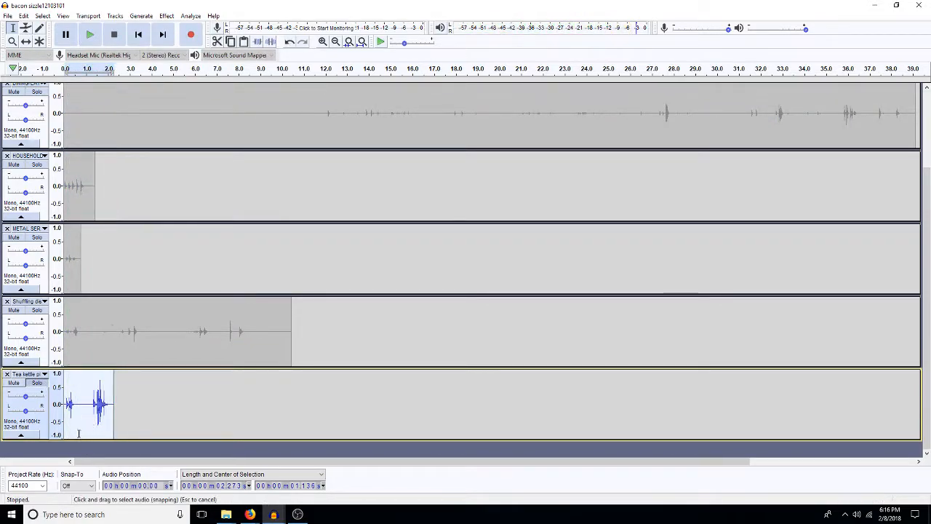
Step: Copy the first 0.65 s or so of the Tea kettle clip onto a new track in 5constablerabbit_edited at about 8.8 s
{"action": "left_click_drag", "start_coordinate": [80, 417], "coordinate": [64, 417]}
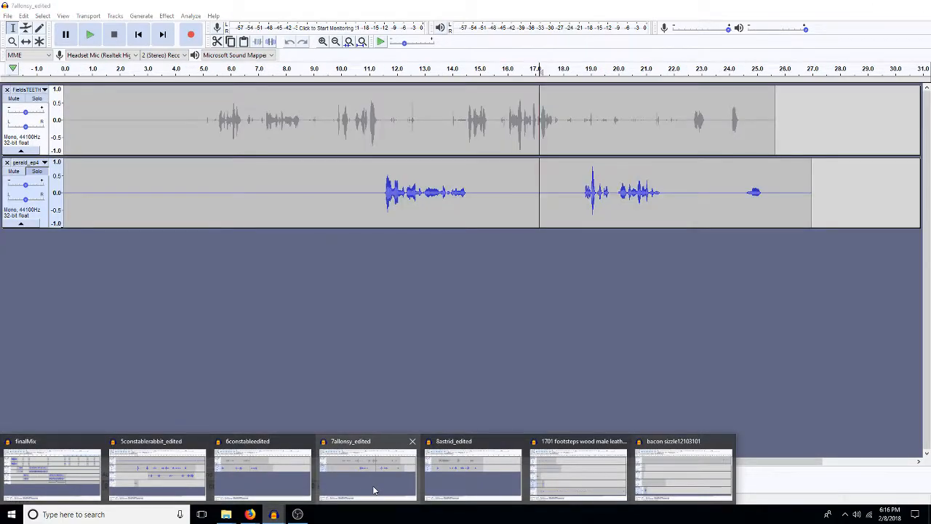
{"action": "mouse_move", "coordinate": [456, 490]}
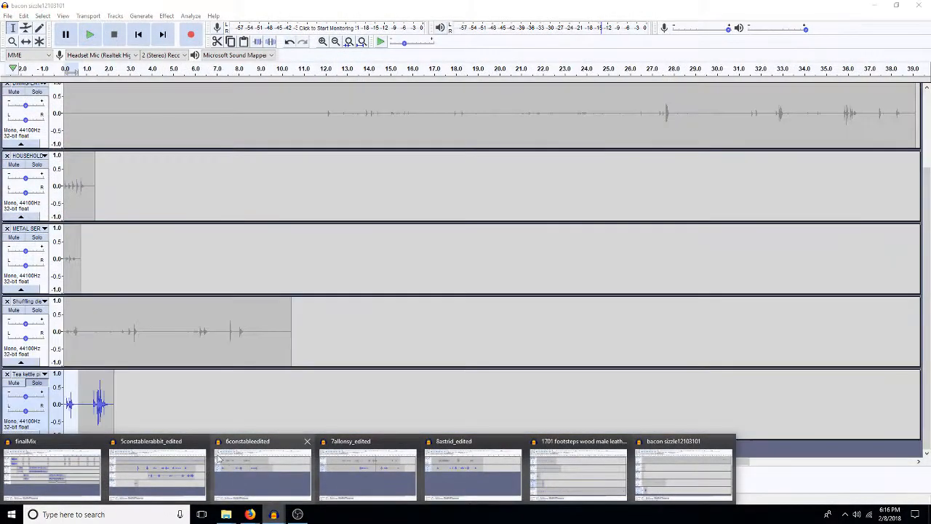
{"action": "left_click", "coordinate": [152, 485]}
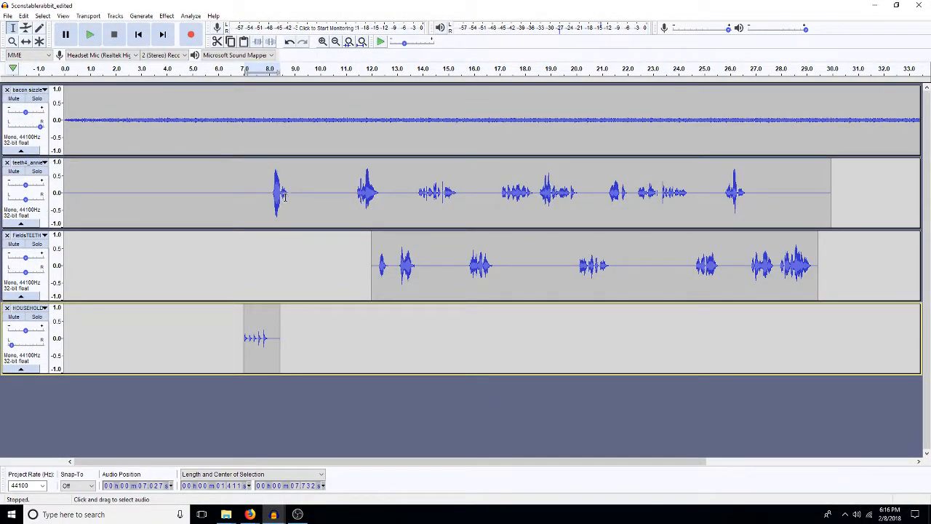
{"action": "left_click_drag", "start_coordinate": [290, 195], "coordinate": [352, 200]}
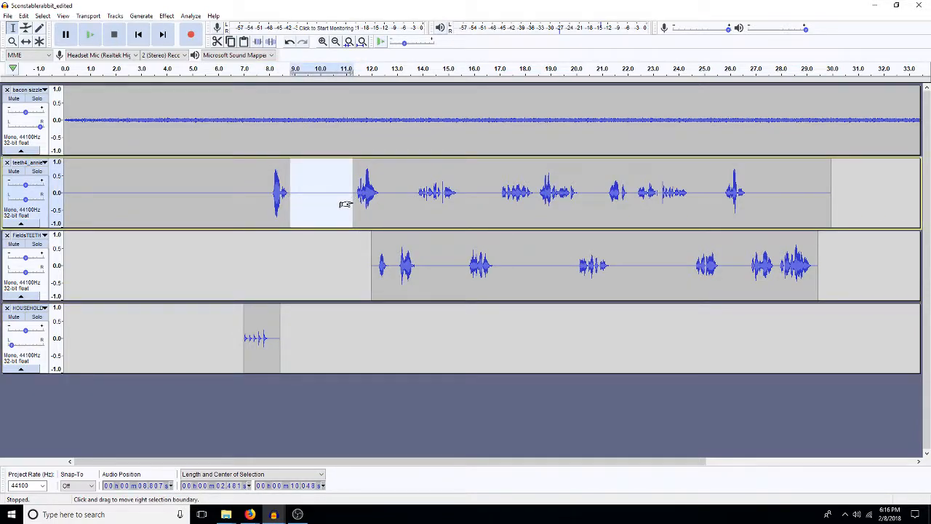
{"action": "key", "text": "ctrl+d"}
{"action": "double_click", "coordinate": [328, 417]}
{"action": "key", "text": "ctrl+v"}
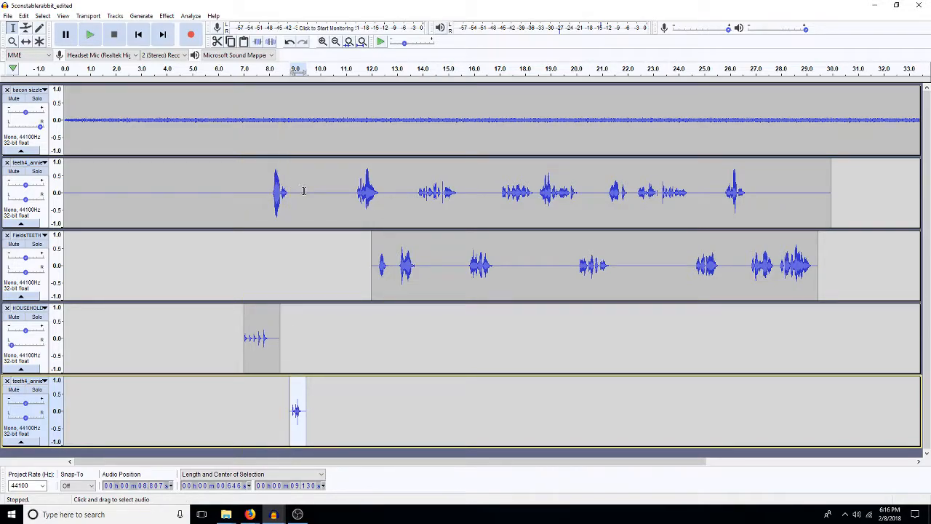
Step: Delete about 2 s of silence before the upper voice track's second line and shift the lower voice clip to start at about 10 s
{"action": "left_click_drag", "start_coordinate": [349, 192], "coordinate": [438, 289]}
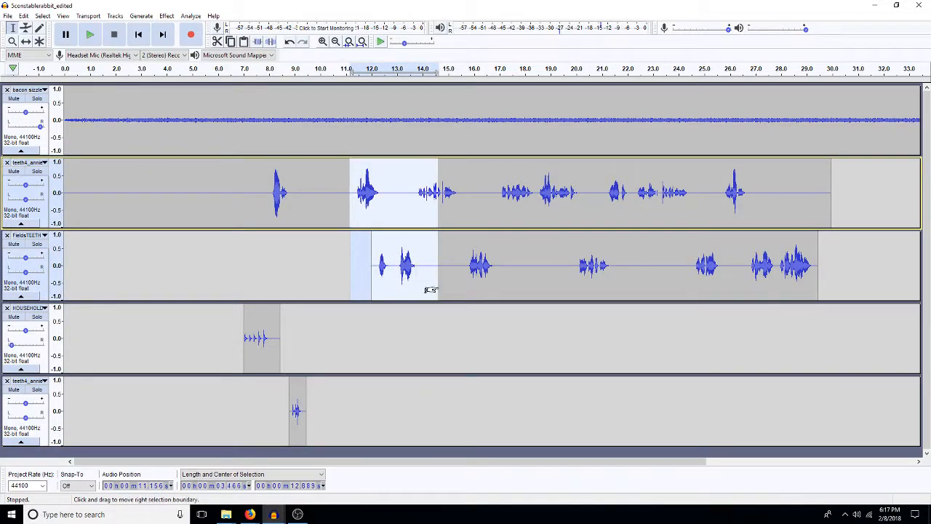
{"action": "left_click", "coordinate": [298, 281]}
{"action": "left_click_drag", "start_coordinate": [353, 199], "coordinate": [301, 230]}
{"action": "key", "text": "Delete"}
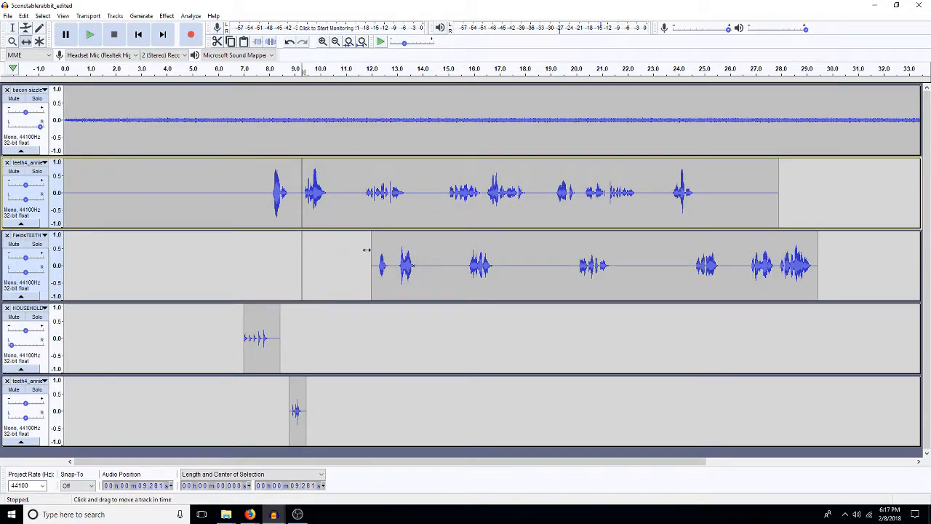
{"action": "left_click_drag", "start_coordinate": [375, 267], "coordinate": [330, 276]}
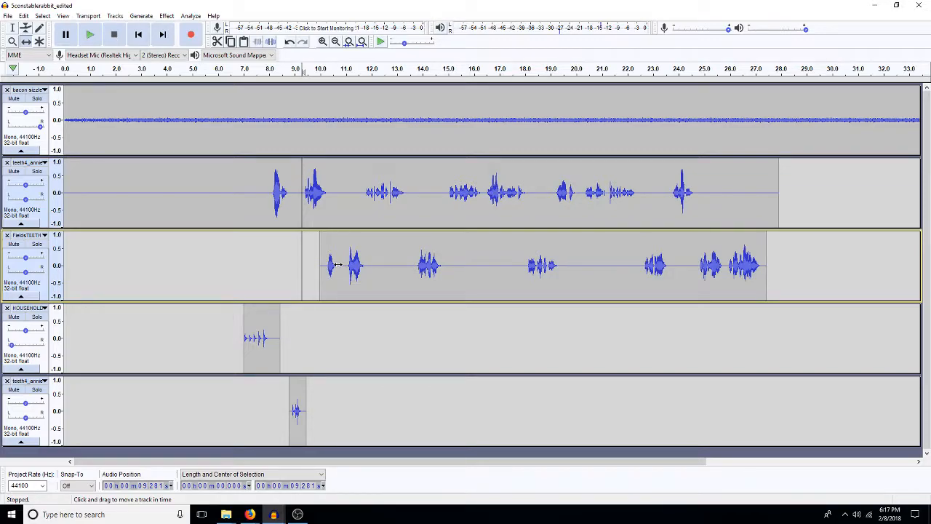
{"action": "key", "text": "F1"}
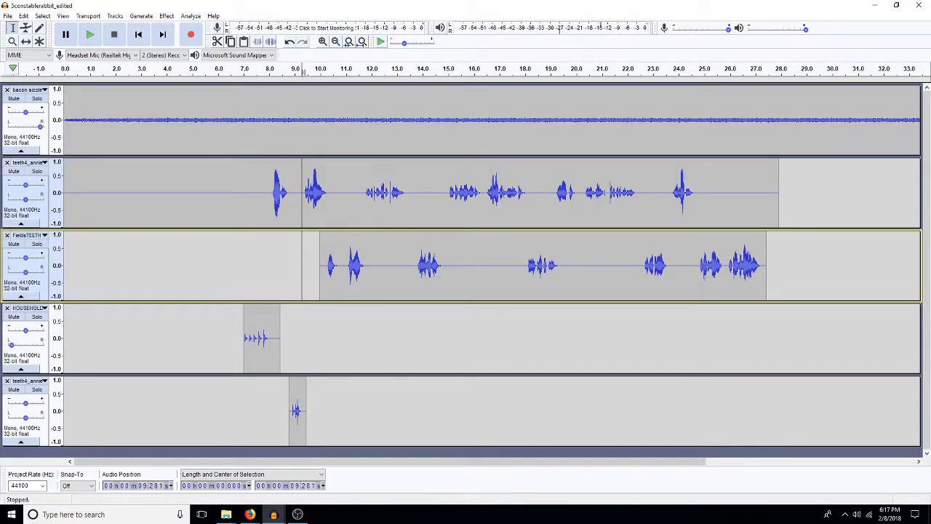
Step: Copy the last 1.18 s or so of the Tea kettle clip into the new kettle track at about 12.9 s and trim its start
{"action": "left_click", "coordinate": [273, 514]}
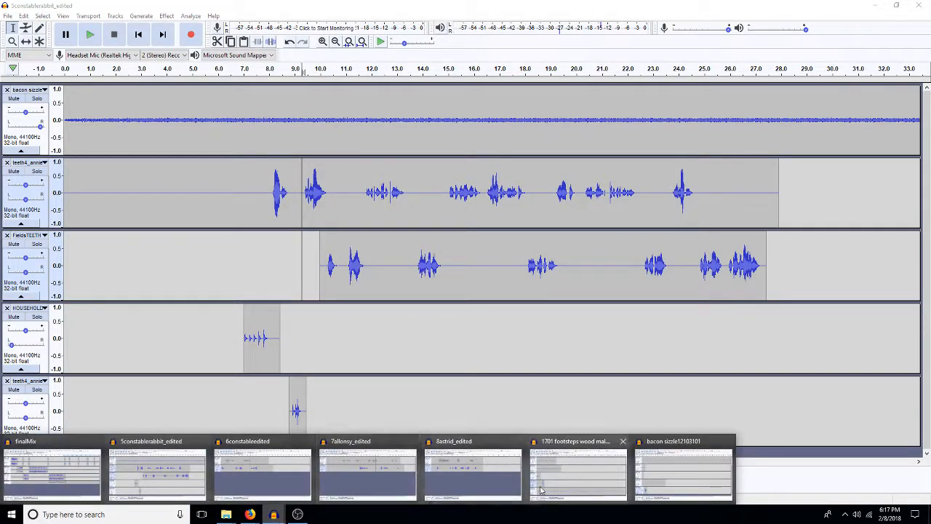
{"action": "left_click", "coordinate": [683, 476]}
{"action": "left_click_drag", "start_coordinate": [88, 413], "coordinate": [114, 411]}
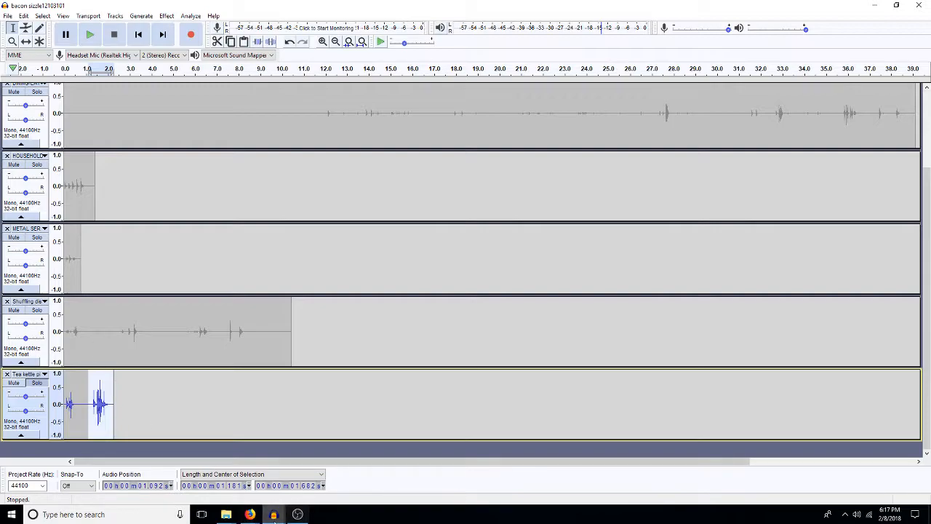
{"action": "mouse_move", "coordinate": [274, 514]}
{"action": "left_click", "coordinate": [200, 476]}
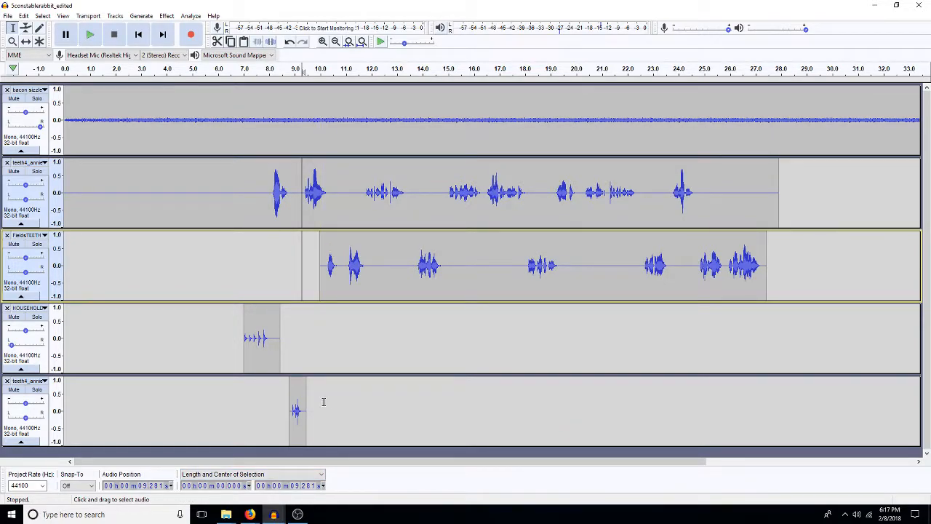
{"action": "left_click", "coordinate": [395, 389]}
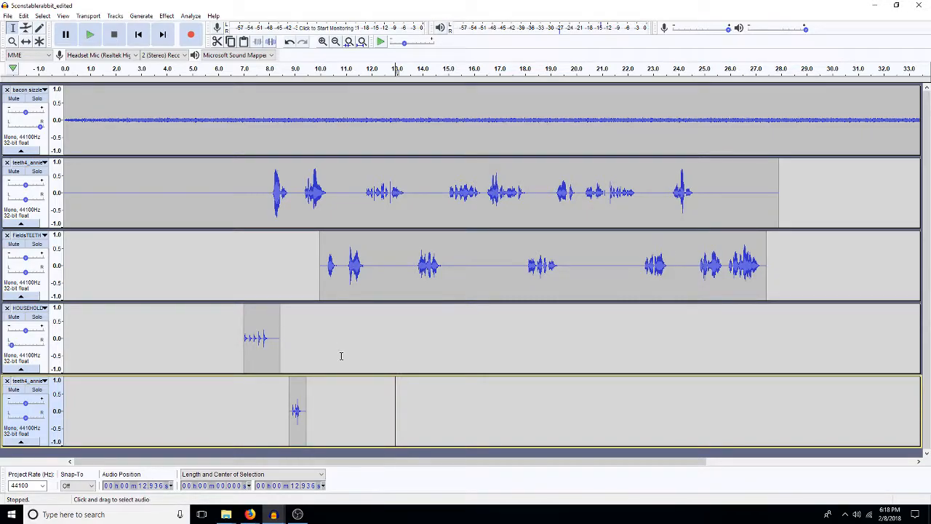
{"action": "key", "text": "ctrl+v"}
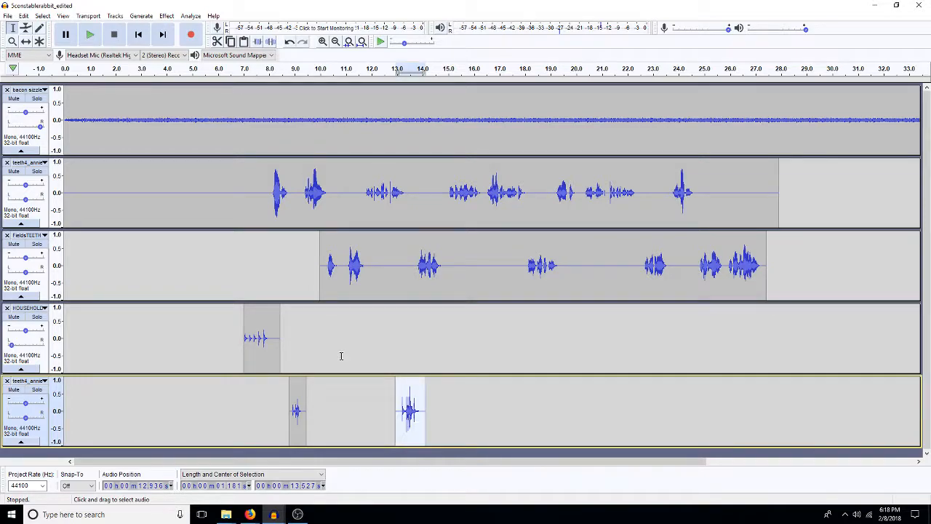
{"action": "left_click", "coordinate": [399, 411]}
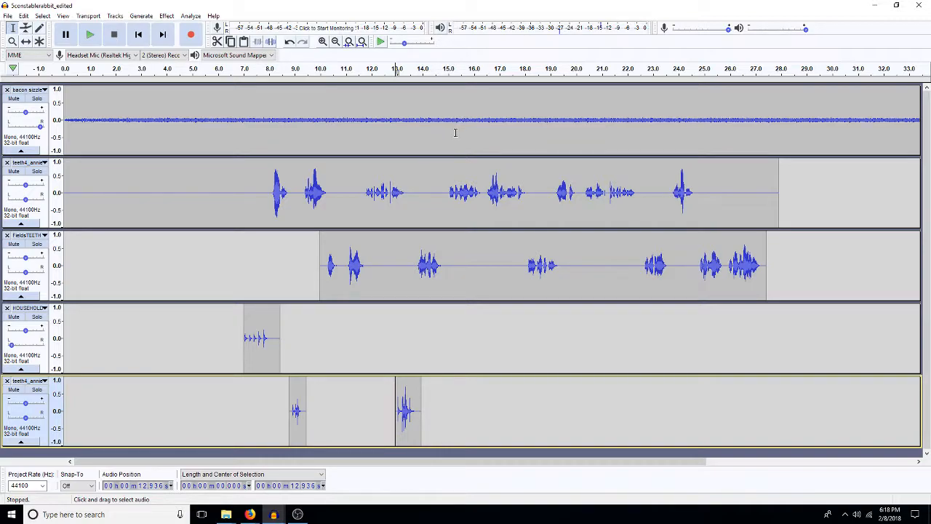
Step: Copy the whole DOOR, OP clip from the 1701 footsteps project into the HOUSEHOLD track of 5constablerabbit_edited at about 13.4 s
{"action": "left_click", "coordinate": [414, 279]}
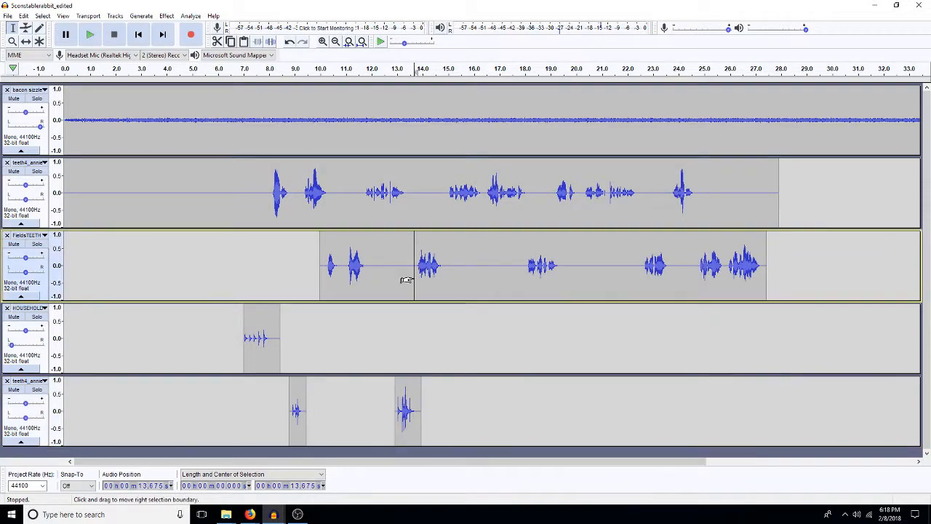
{"action": "mouse_move", "coordinate": [419, 197]}
{"action": "left_mouse_down"}
{"action": "mouse_move", "coordinate": [437, 197]}
{"action": "mouse_move", "coordinate": [421, 205]}
{"action": "left_mouse_up"}
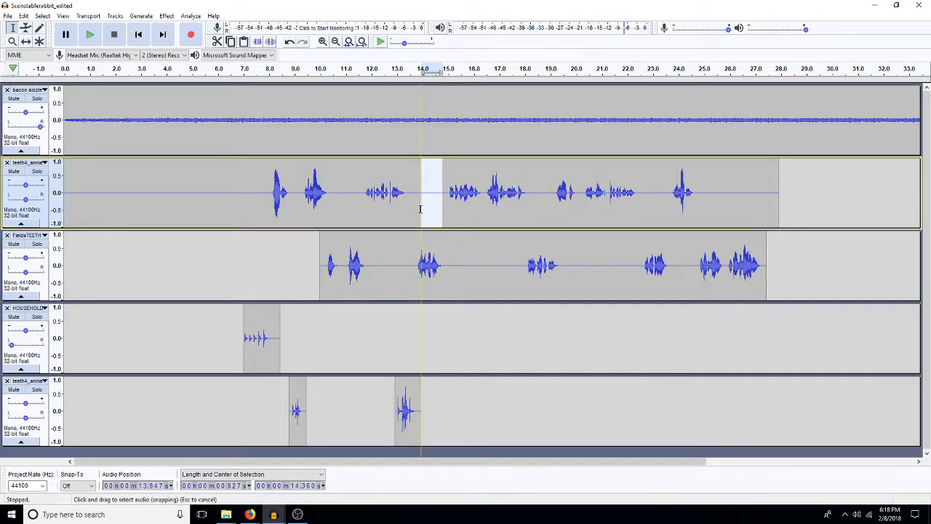
{"action": "left_click", "coordinate": [407, 334]}
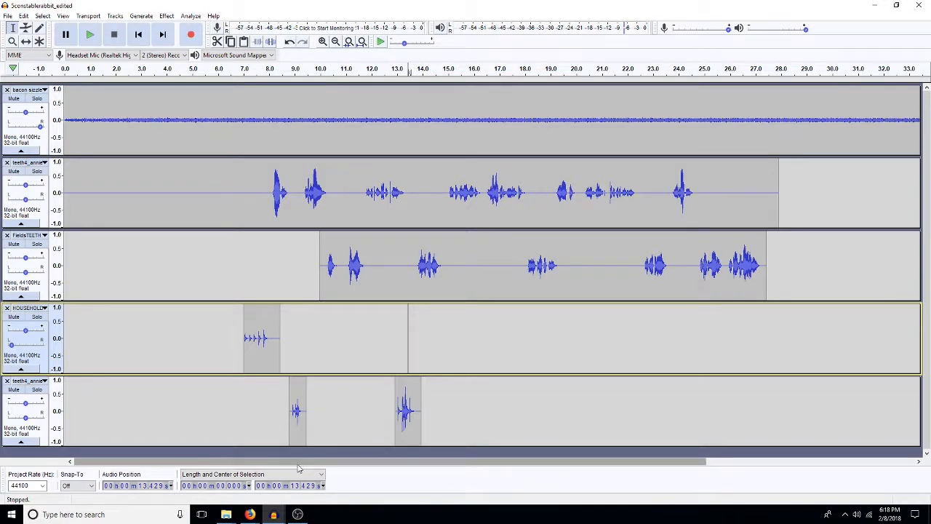
{"action": "left_click", "coordinate": [274, 514]}
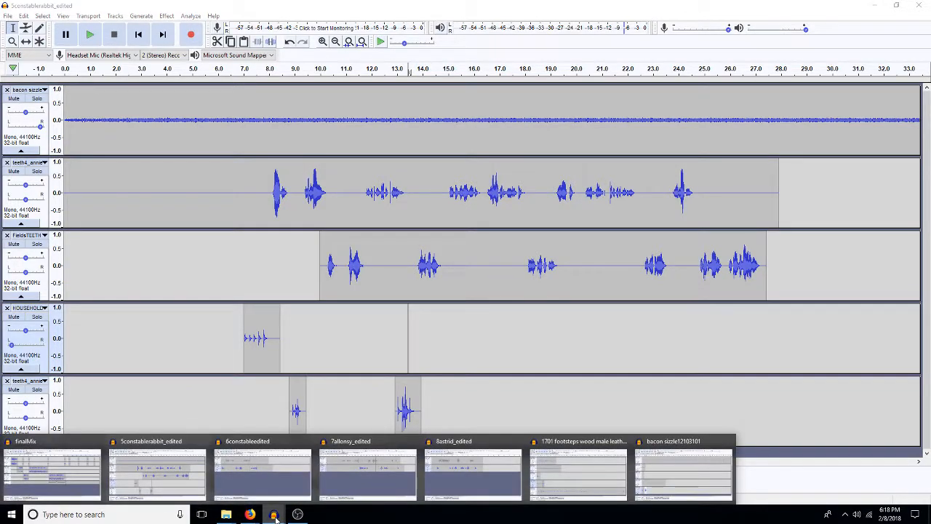
{"action": "left_click", "coordinate": [578, 475]}
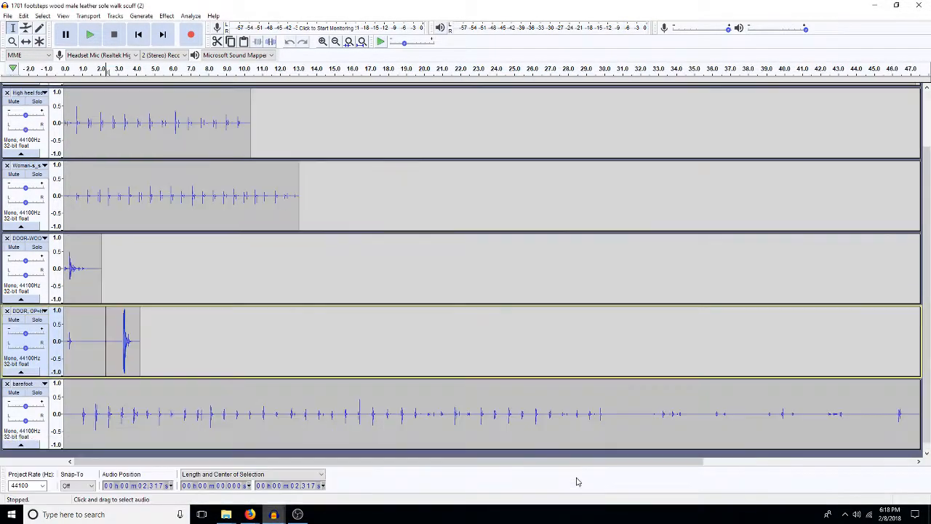
{"action": "double_click", "coordinate": [94, 349]}
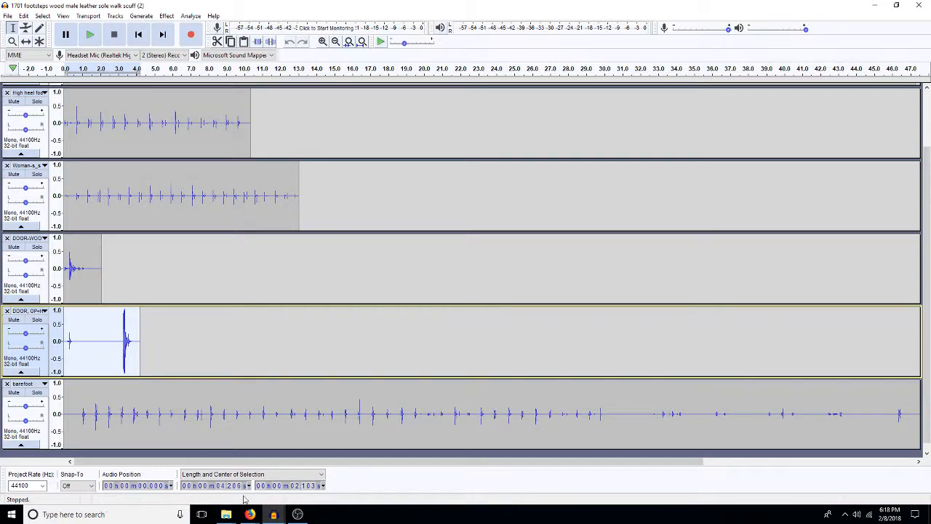
{"action": "left_click", "coordinate": [274, 514]}
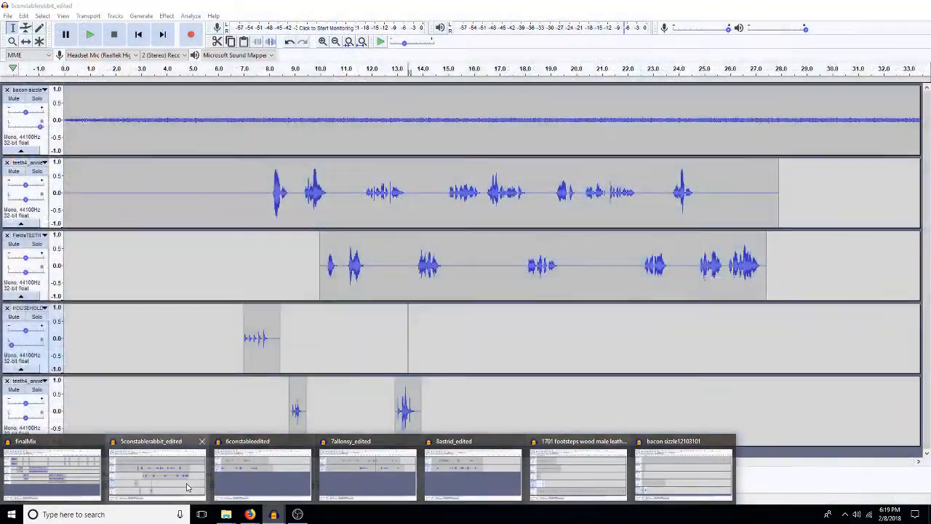
{"action": "left_click", "coordinate": [187, 486]}
{"action": "key", "text": "ctrl+v"}
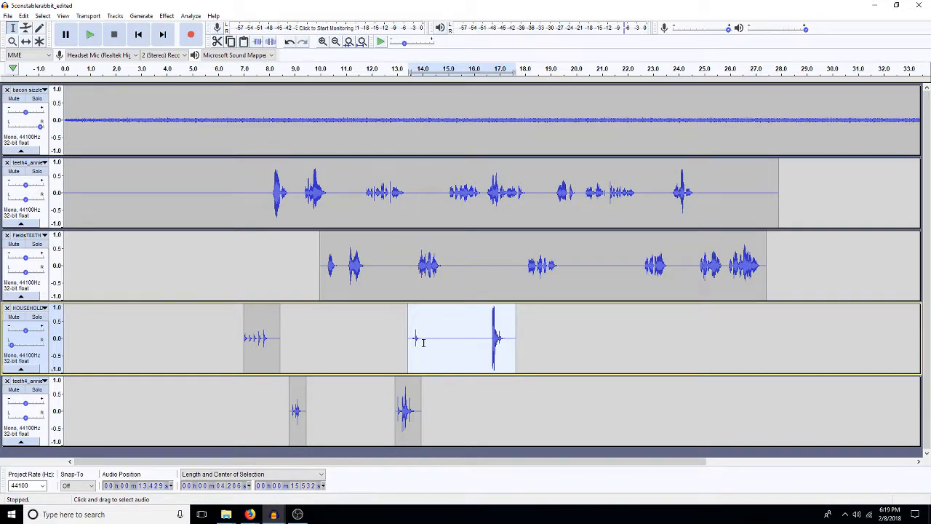
Step: Shift the pasted door clip in the HOUSEHOLD track to start at about 13.7 s
{"action": "key", "text": "F5"}
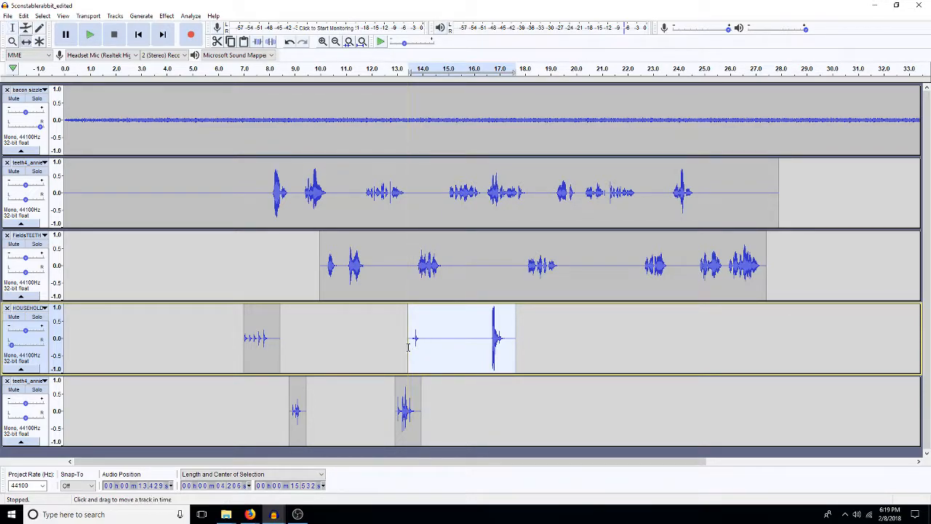
{"action": "left_click_drag", "start_coordinate": [414, 343], "coordinate": [422, 344]}
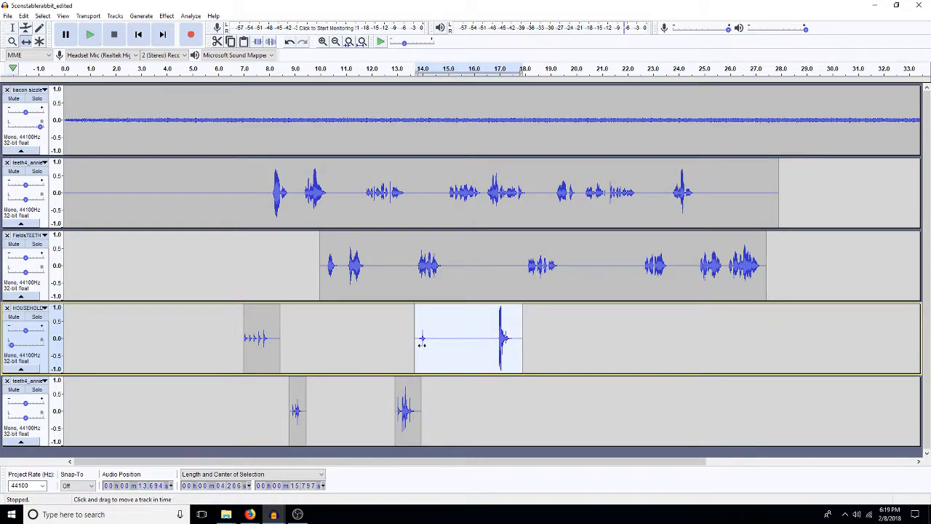
{"action": "key", "text": "F1"}
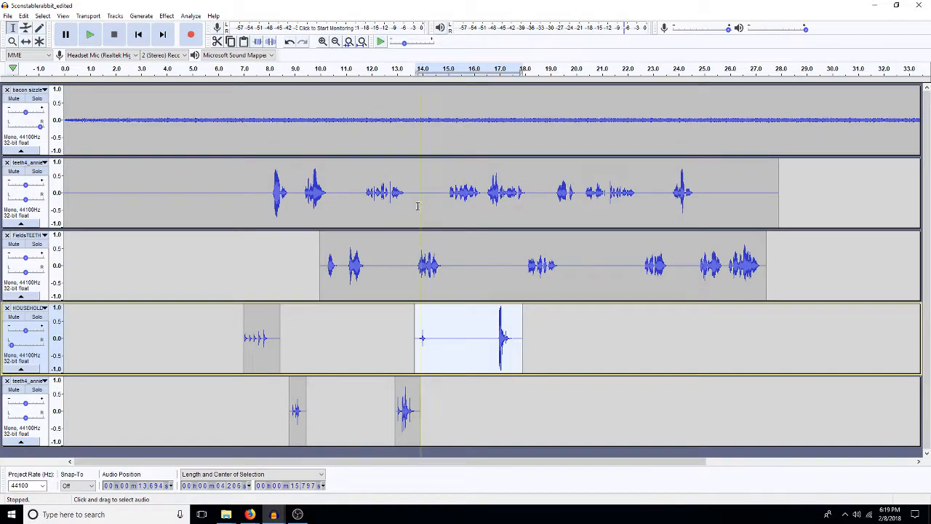
Step: Copy about 1.2 s of silence from the upper voice track and insert it twice in each voice track at about 13 to 14.5 s
{"action": "left_click_drag", "start_coordinate": [415, 191], "coordinate": [444, 201]}
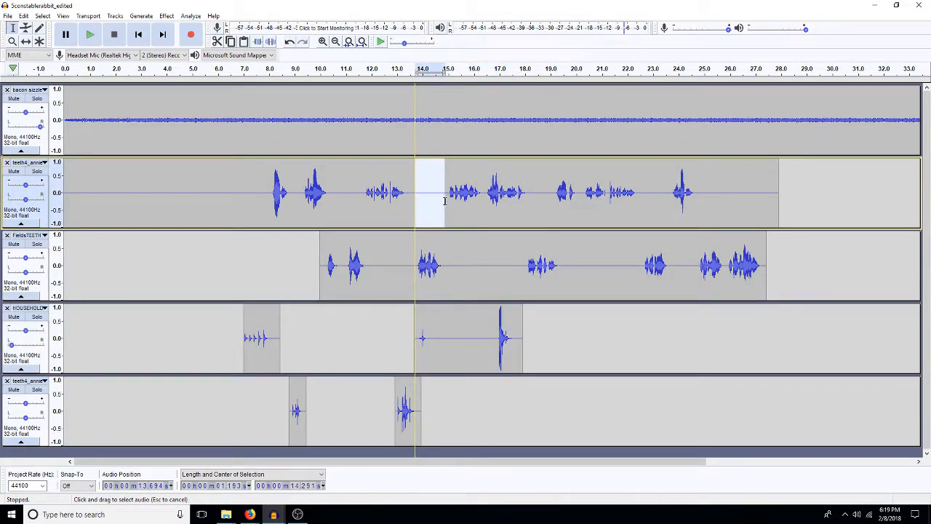
{"action": "left_click", "coordinate": [426, 205]}
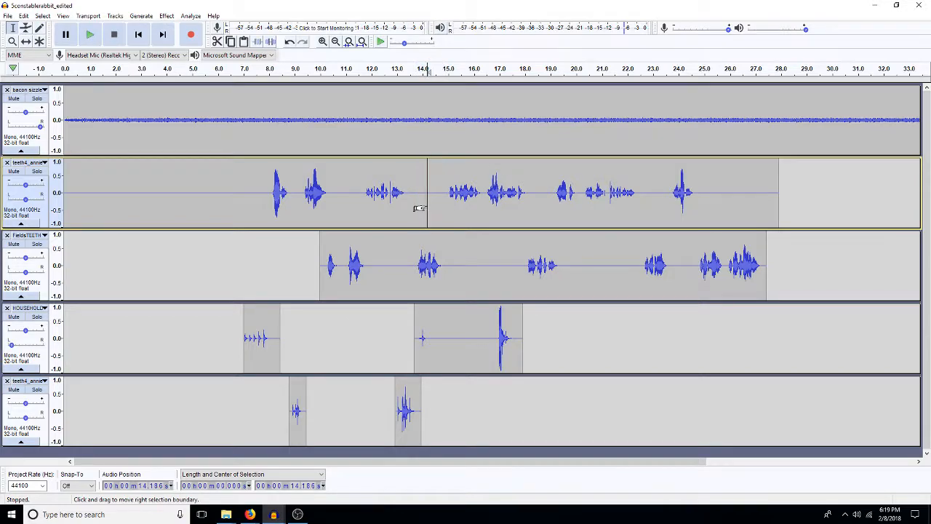
{"action": "key", "text": "ctrl+v"}
{"action": "left_click", "coordinate": [396, 252]}
{"action": "key", "text": "ctrl+v"}
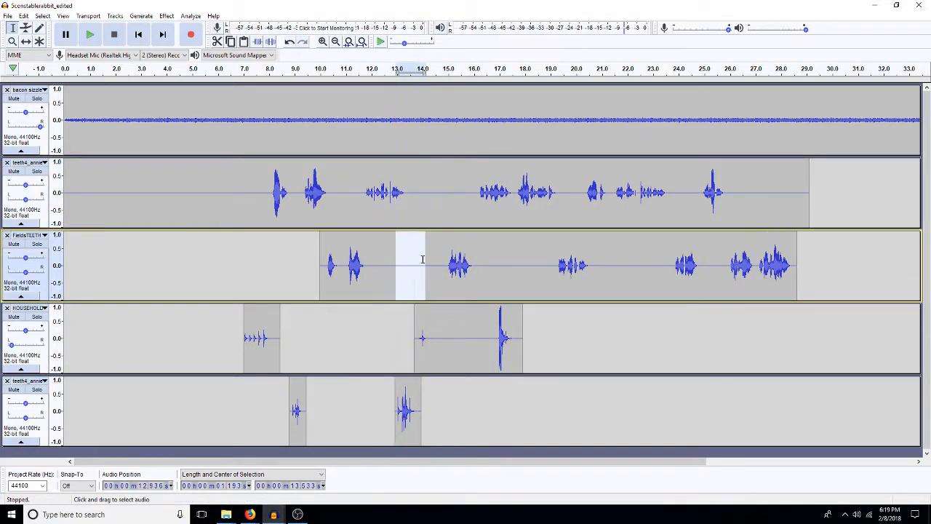
{"action": "left_click", "coordinate": [423, 252]}
{"action": "key", "text": "ctrl+v"}
{"action": "left_click", "coordinate": [434, 213]}
{"action": "key", "text": "ctrl+v"}
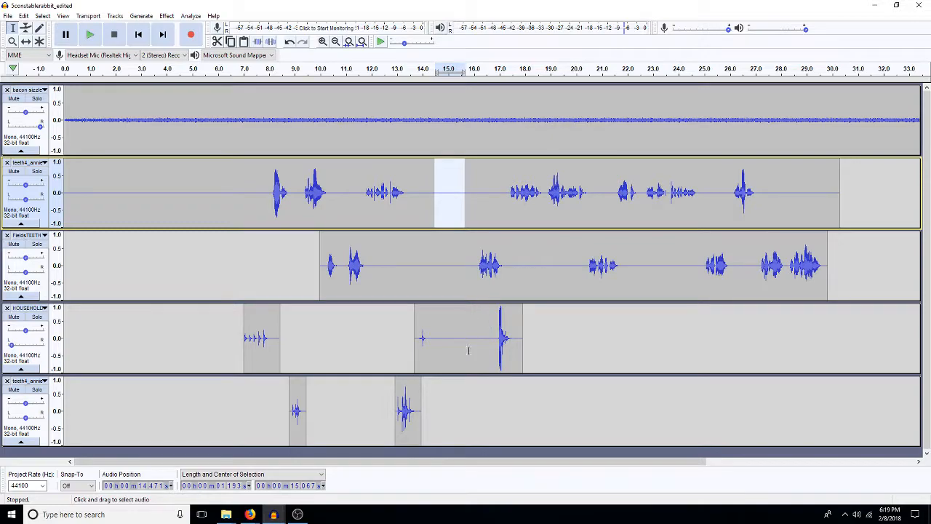
Step: Amplify the door slam in the last 0.97 s or so of the pasted door clip by -15 dB
{"action": "left_click_drag", "start_coordinate": [498, 339], "coordinate": [522, 342]}
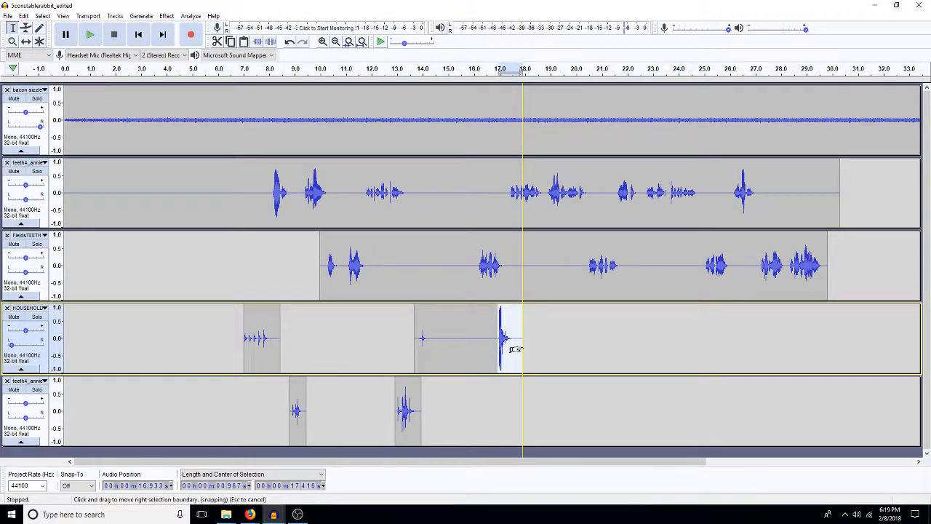
{"action": "key", "text": "ctrl+r"}
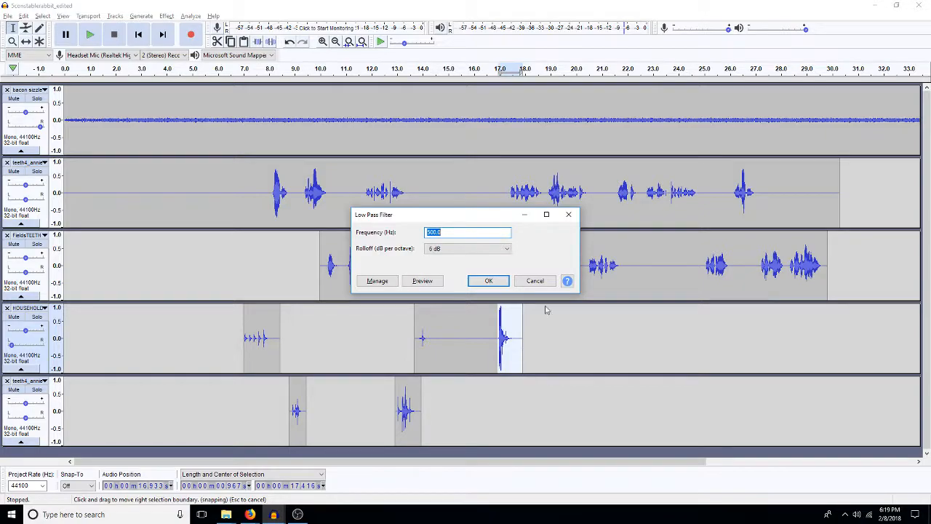
{"action": "left_click", "coordinate": [536, 280]}
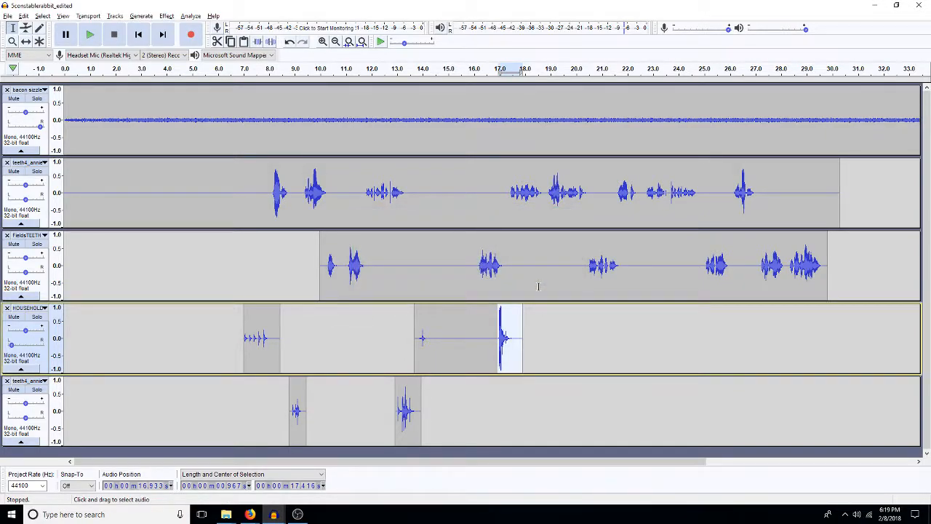
{"action": "key", "text": "ctrl+shift+a"}
{"action": "type", "text": "-"}
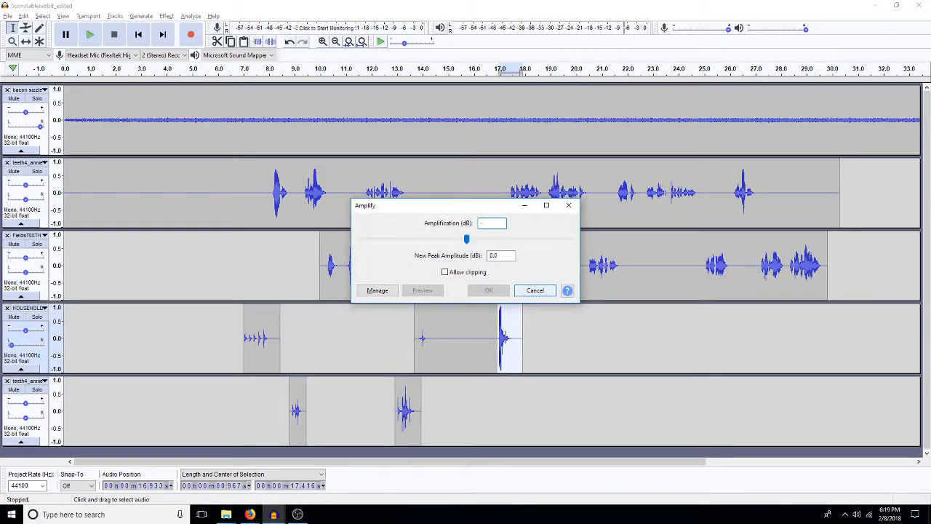
{"action": "type", "text": "15"}
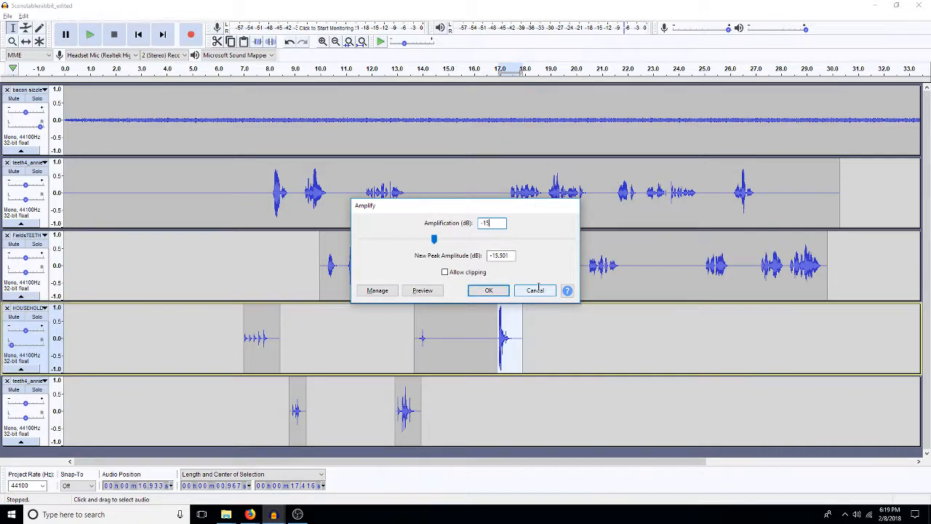
{"action": "key", "text": "Return"}
{"action": "left_click", "coordinate": [449, 331]}
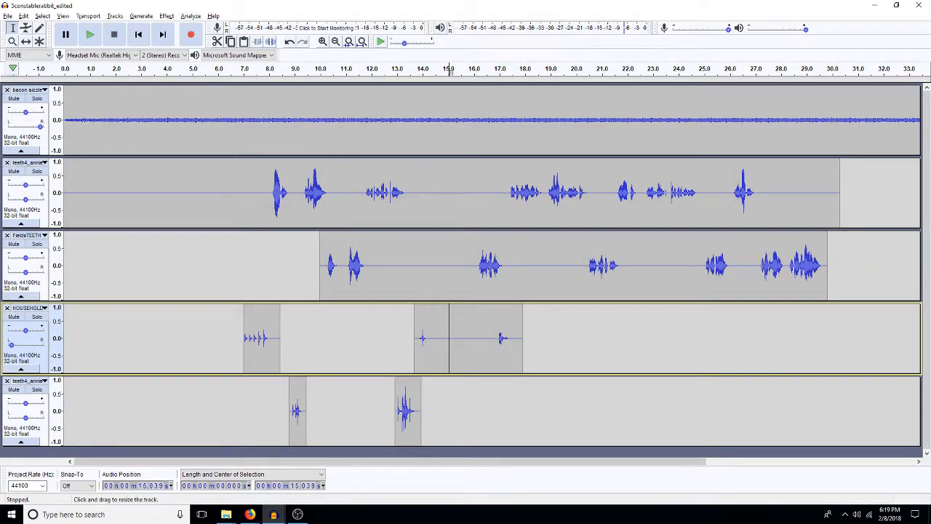
Step: Copy about 3.07 s of quiet footsteps from about 36 s in the 1701 footsteps track into the kettle track at about 14.4 s
{"action": "left_click", "coordinate": [272, 513]}
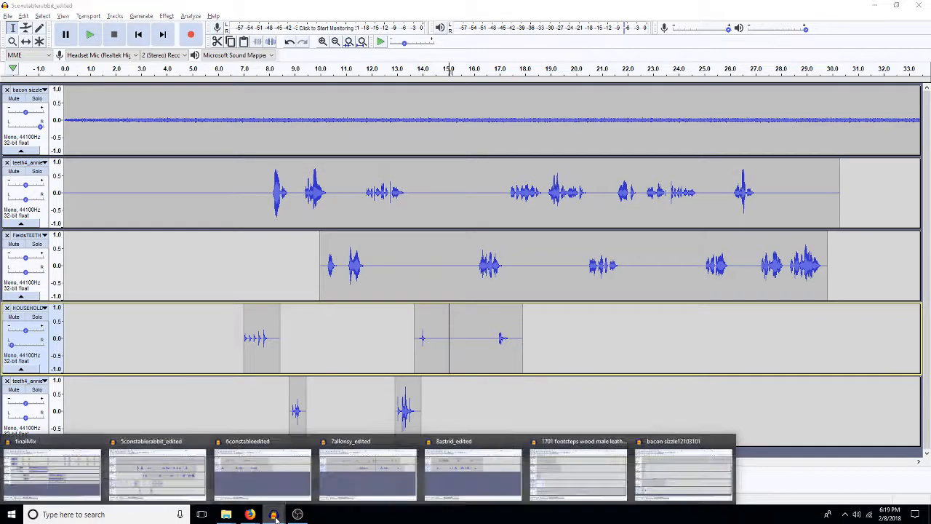
{"action": "left_click", "coordinate": [578, 476]}
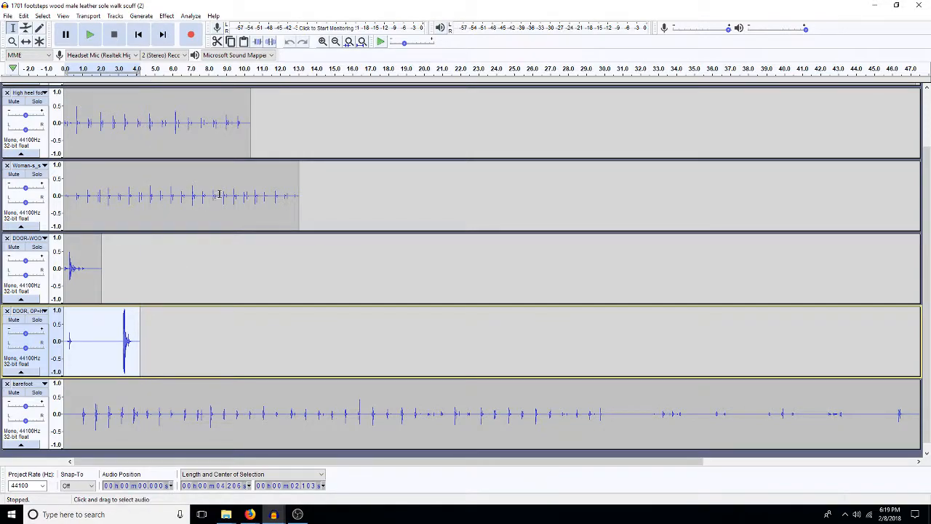
{"action": "scroll", "coordinate": [286, 181], "scroll_direction": "up", "scroll_amount": 2}
{"action": "left_click", "coordinate": [532, 125]}
{"action": "left_click_drag", "start_coordinate": [533, 125], "coordinate": [400, 150]}
{"action": "left_click", "coordinate": [405, 138]}
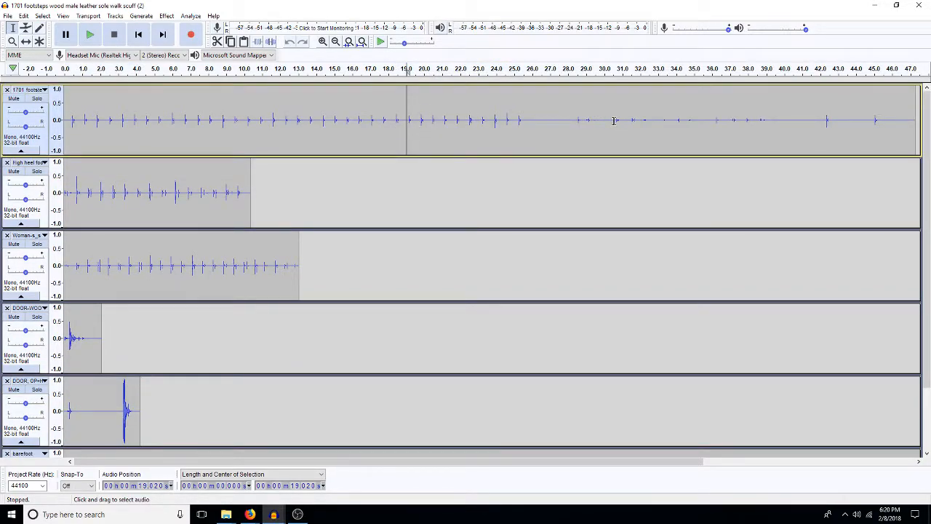
{"action": "left_click_drag", "start_coordinate": [713, 125], "coordinate": [768, 138]}
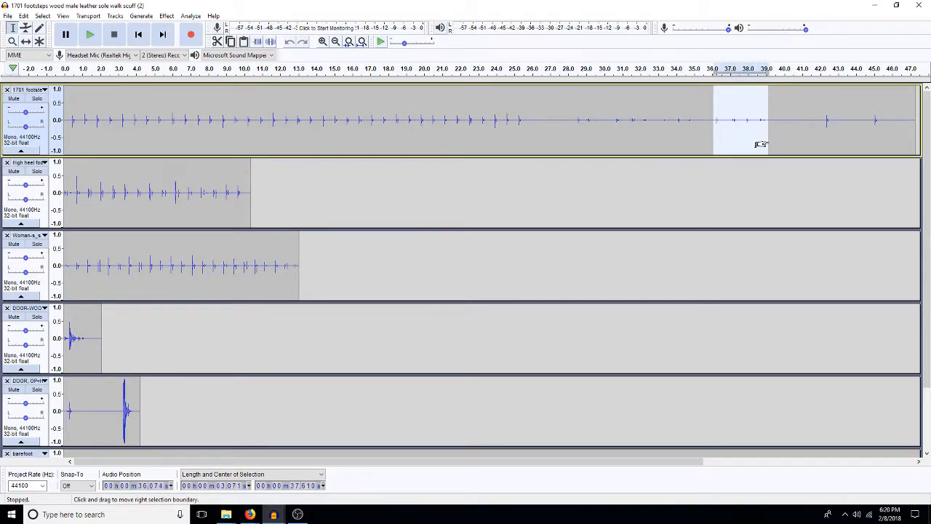
{"action": "left_click", "coordinate": [865, 16]}
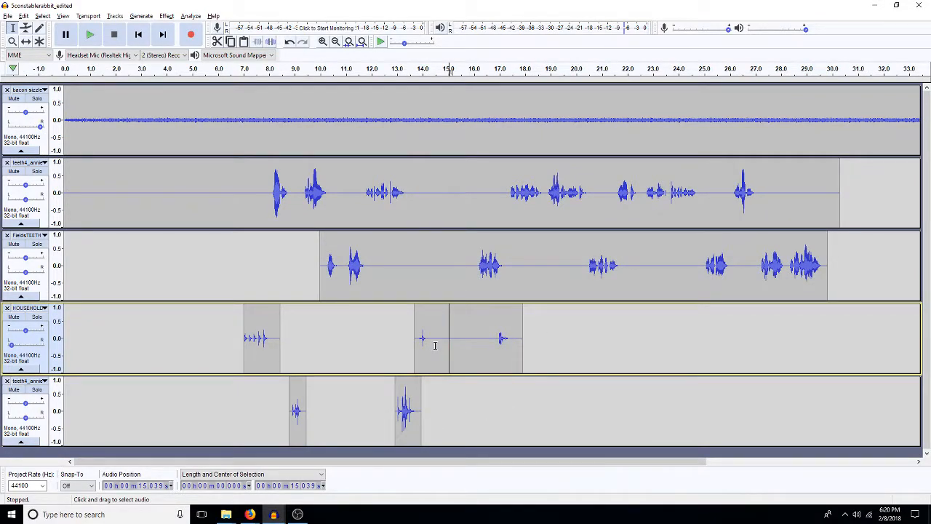
{"action": "left_click", "coordinate": [433, 389]}
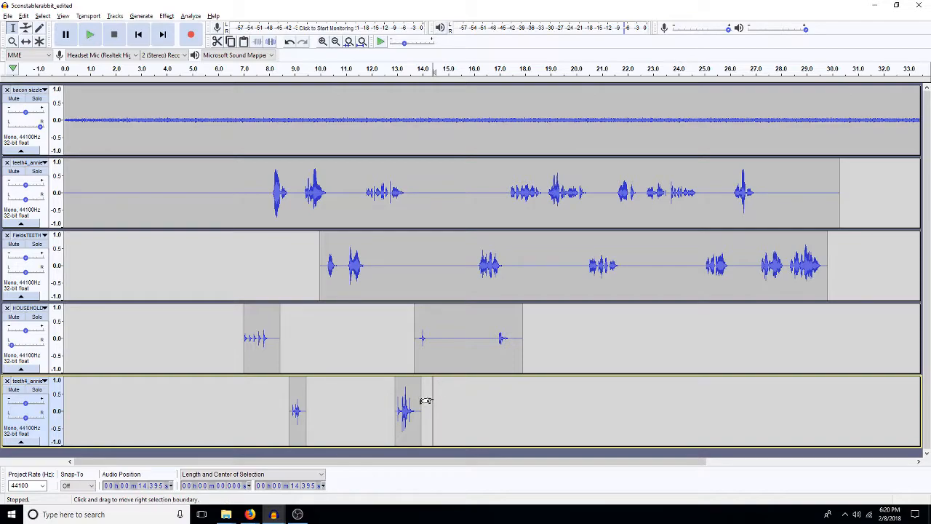
{"action": "left_click_drag", "start_coordinate": [425, 401], "coordinate": [511, 401]}
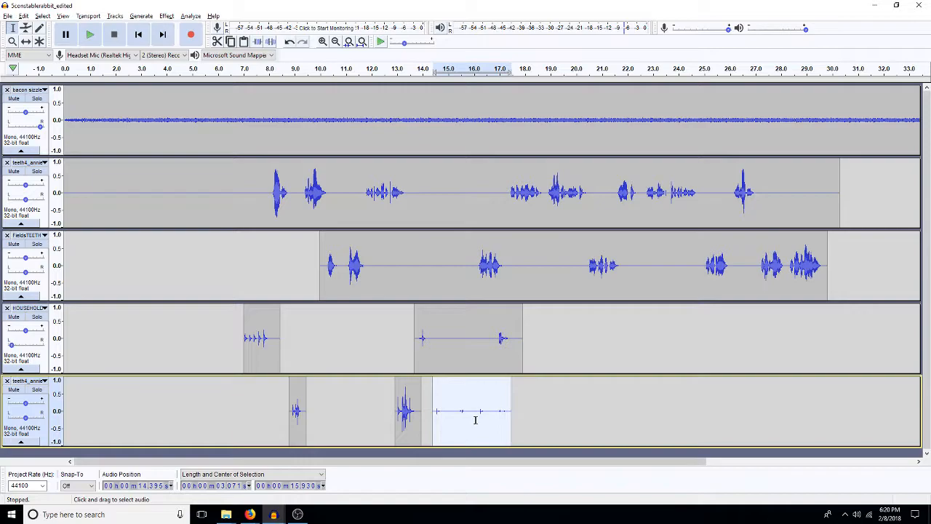
Step: Delete short stretches of silence between the pasted footsteps to shorten the clip to about 2.47 s
{"action": "left_click", "coordinate": [472, 419]}
{"action": "key", "text": "ctrl+i"}
{"action": "left_click_drag", "start_coordinate": [456, 424], "coordinate": [485, 424]}
{"action": "key", "text": "Delete"}
{"action": "key", "text": "Delete"}
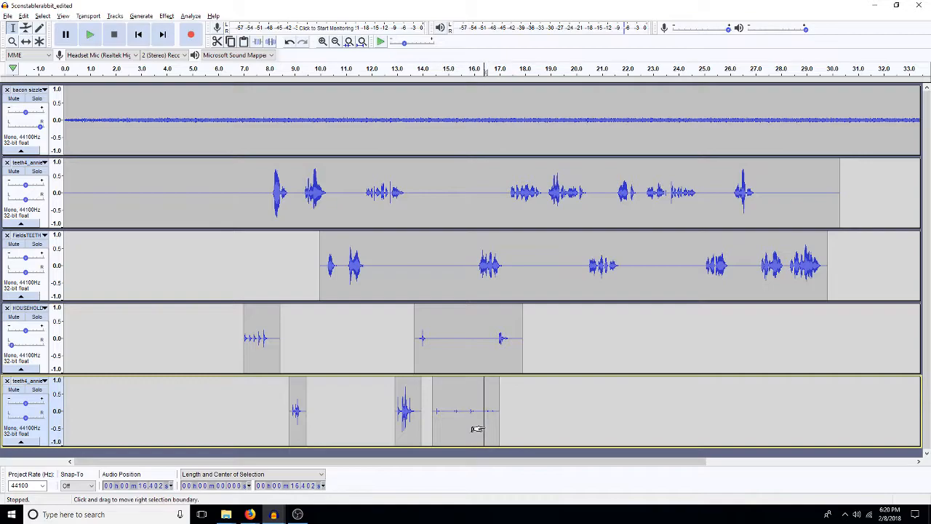
{"action": "left_click_drag", "start_coordinate": [451, 424], "coordinate": [448, 424]}
{"action": "key", "text": "Delete"}
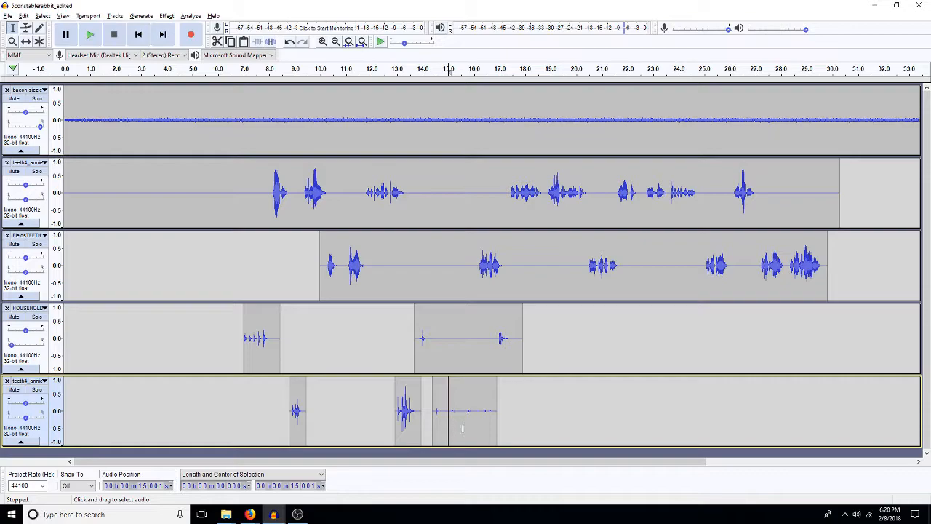
{"action": "left_click", "coordinate": [477, 427]}
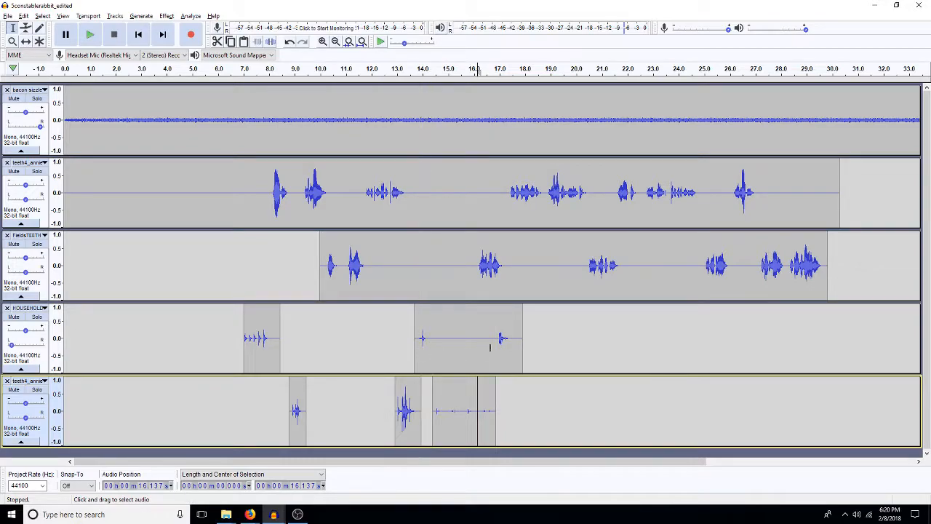
Step: Transfer the footsteps from the kettle track into the silent gap of the HOUSEHOLD door clip at about 14.4 s and delete the original
{"action": "double_click", "coordinate": [479, 415]}
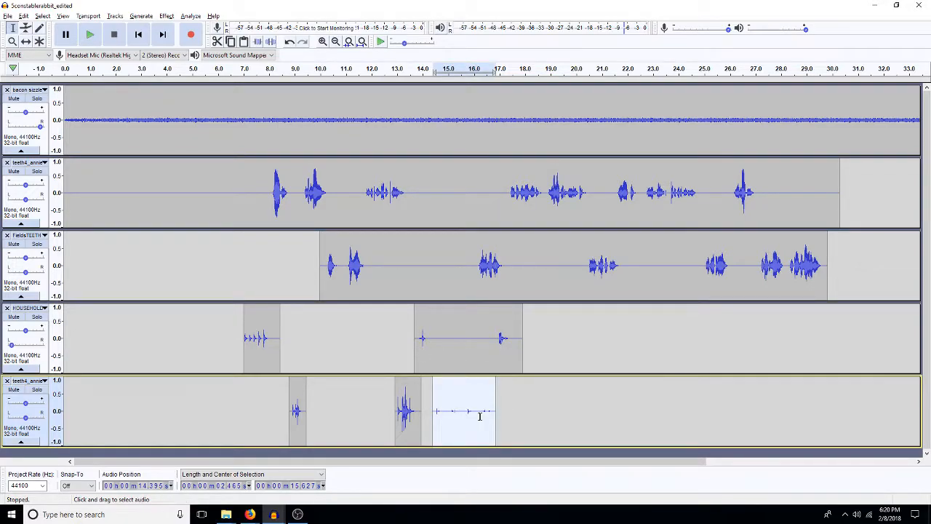
{"action": "key", "text": "shift+Up"}
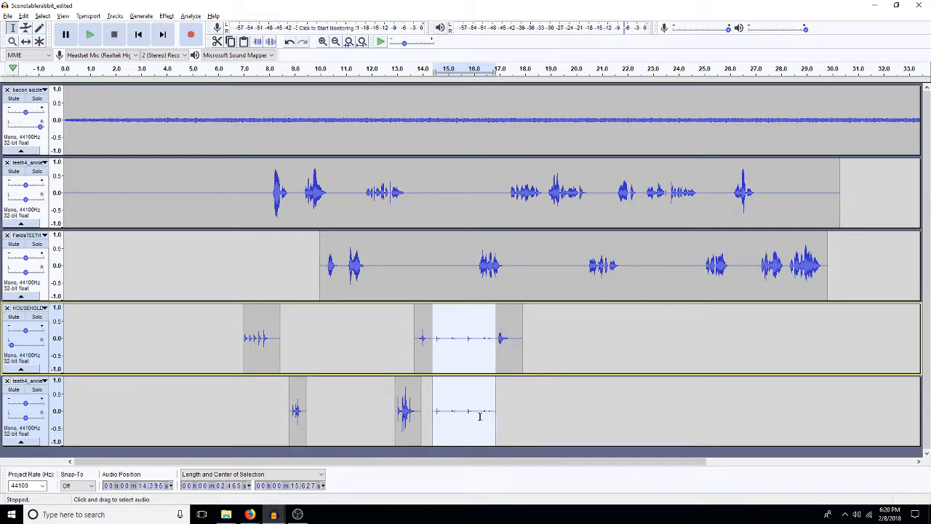
{"action": "key", "text": "shift+Down"}
{"action": "key", "text": "Delete"}
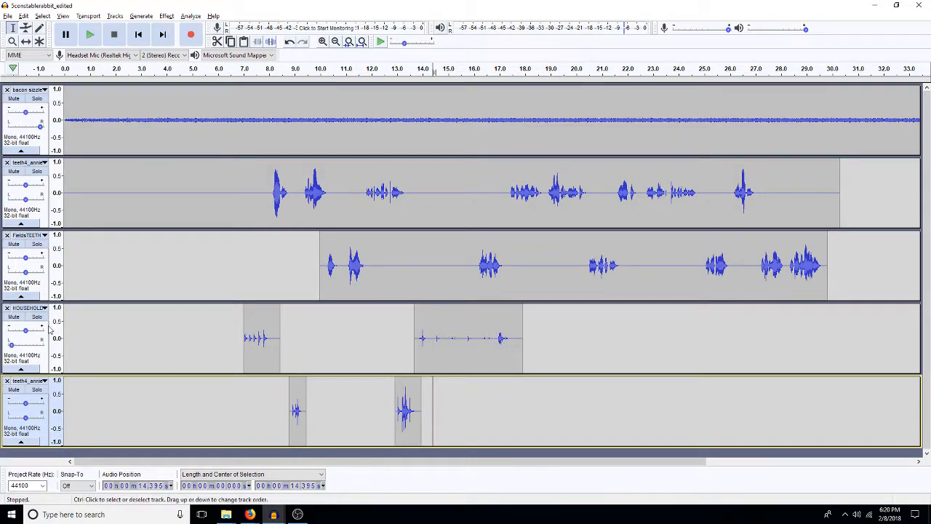
{"action": "left_click", "coordinate": [494, 351]}
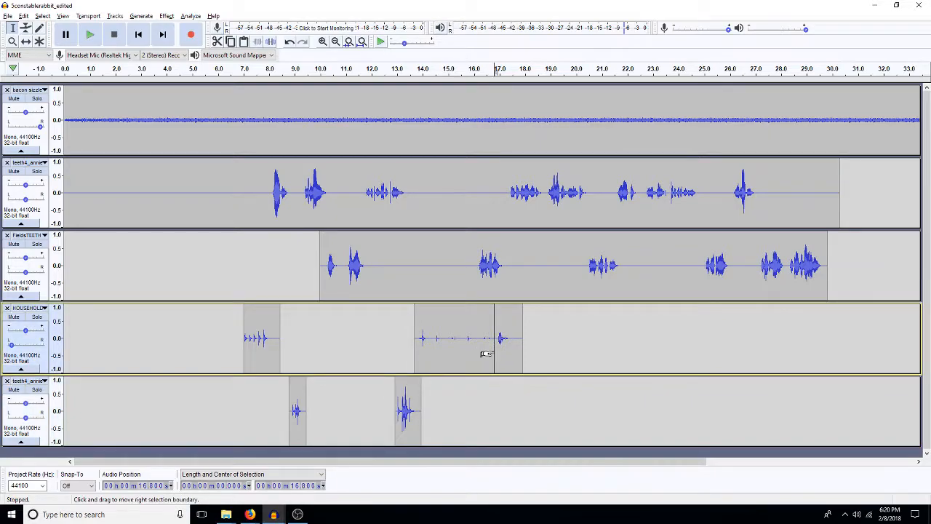
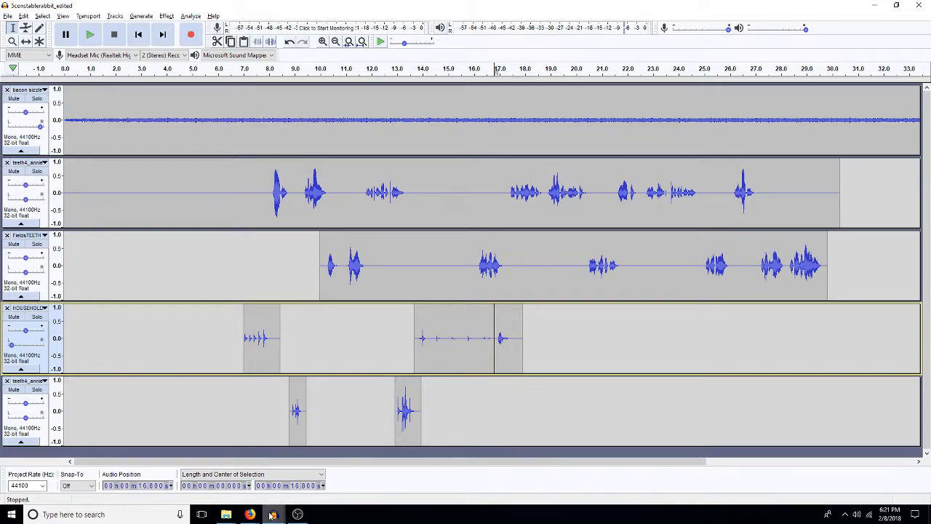
Step: Copy about 1.6 s of footsteps from about 33 s in the barefoot track of the 1701 footsteps project into the kettle track at about 14.2 s
{"action": "mouse_move", "coordinate": [270, 515]}
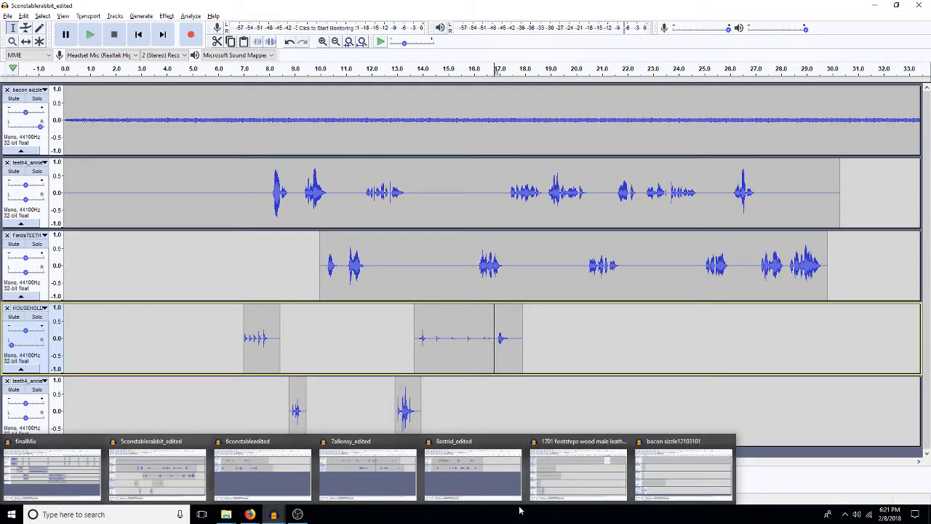
{"action": "left_click", "coordinate": [589, 477]}
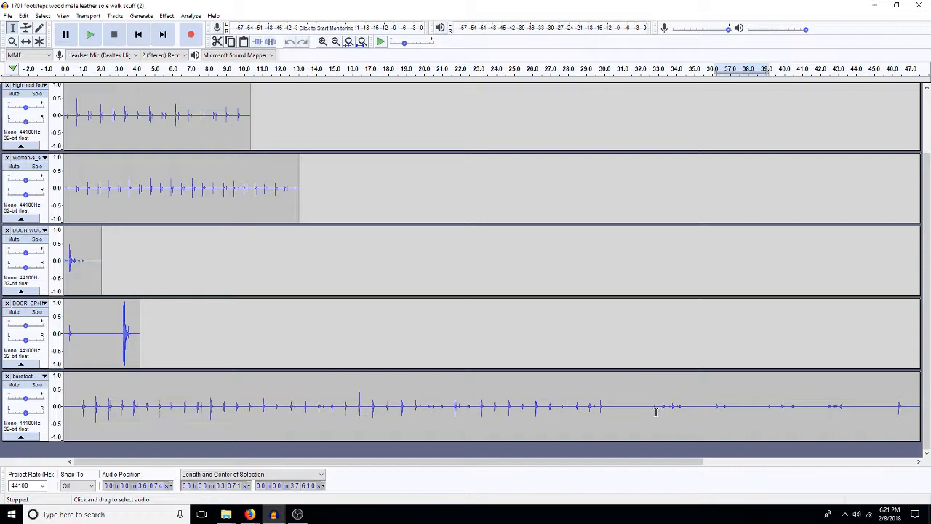
{"action": "left_click_drag", "start_coordinate": [659, 407], "coordinate": [687, 426]}
{"action": "key", "text": "ctrl+c"}
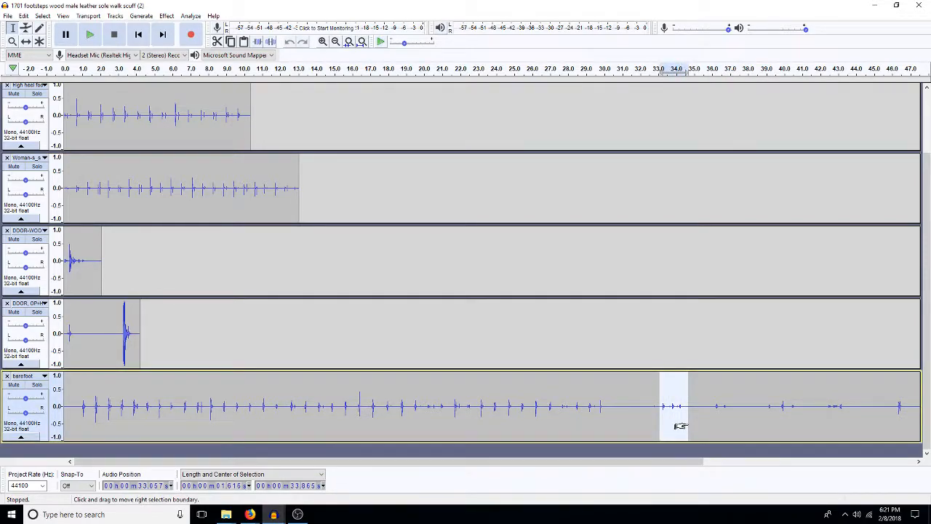
{"action": "left_click", "coordinate": [273, 514]}
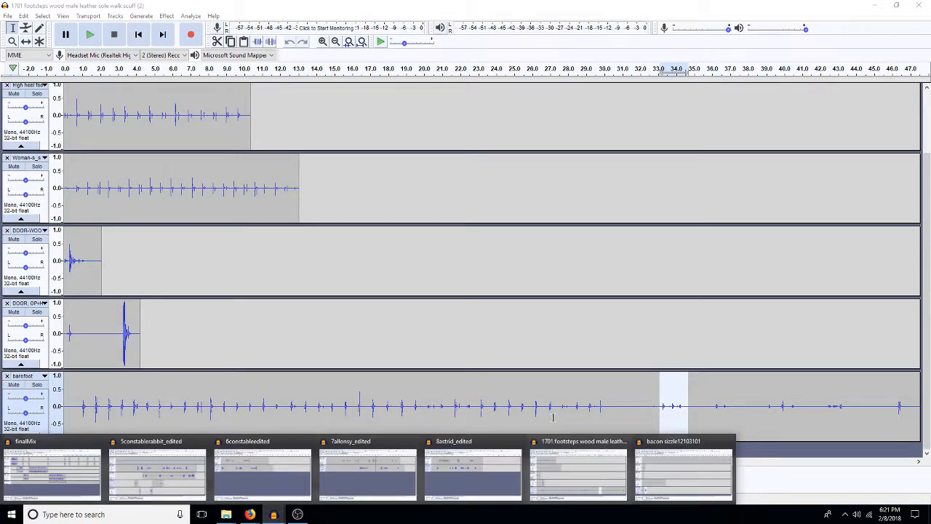
{"action": "left_click", "coordinate": [156, 473]}
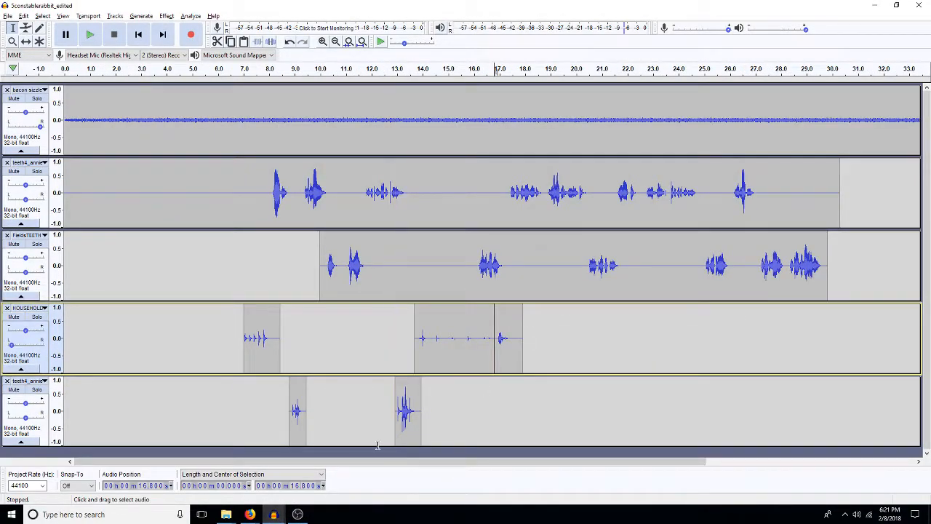
{"action": "left_click", "coordinate": [427, 429]}
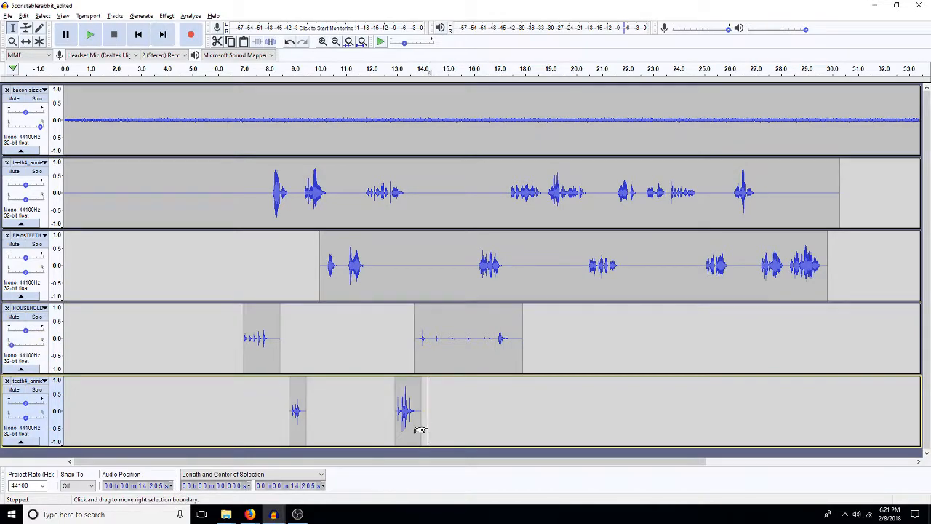
{"action": "key", "text": "ctrl+v"}
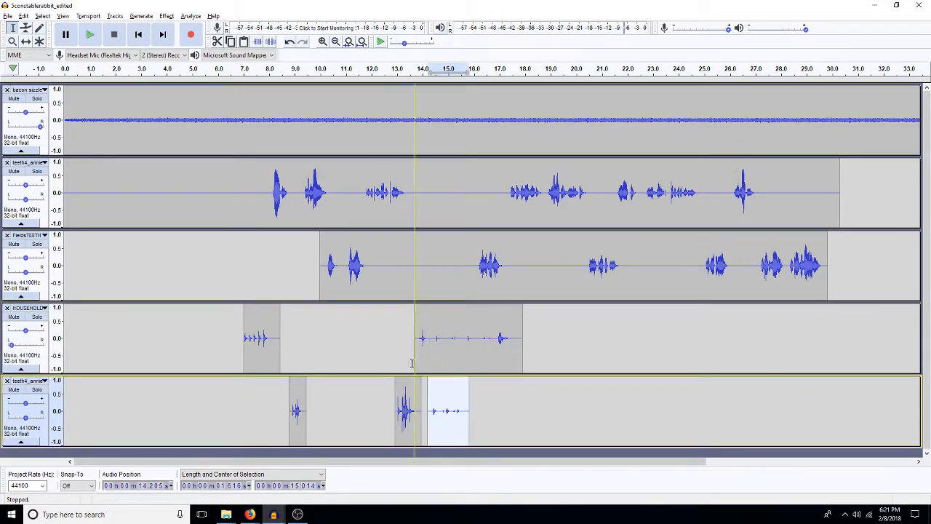
{"action": "left_click", "coordinate": [395, 334]}
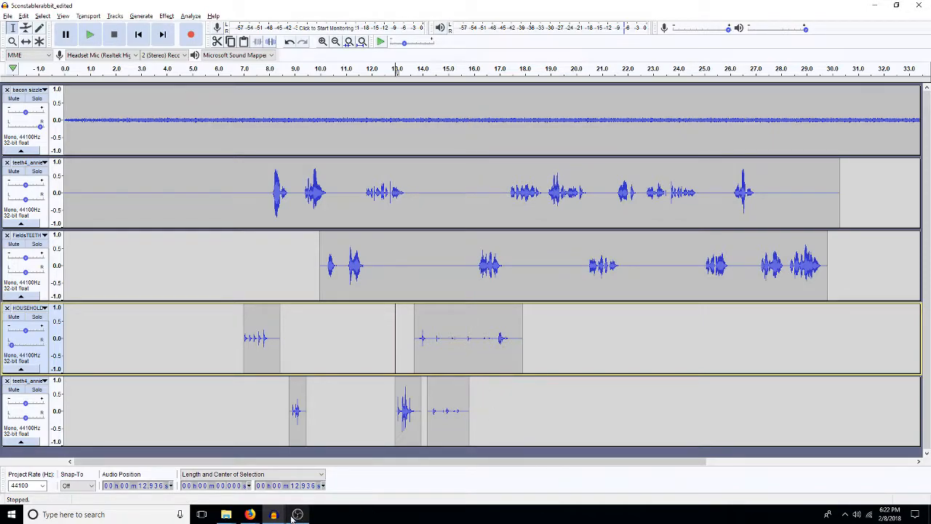
Step: Switch to Firefox, copy the public ADrive link of TeethWithin3of9.mp3, and return to the 5constablerabbit_edited project in Audacity
{"action": "mouse_move", "coordinate": [250, 517]}
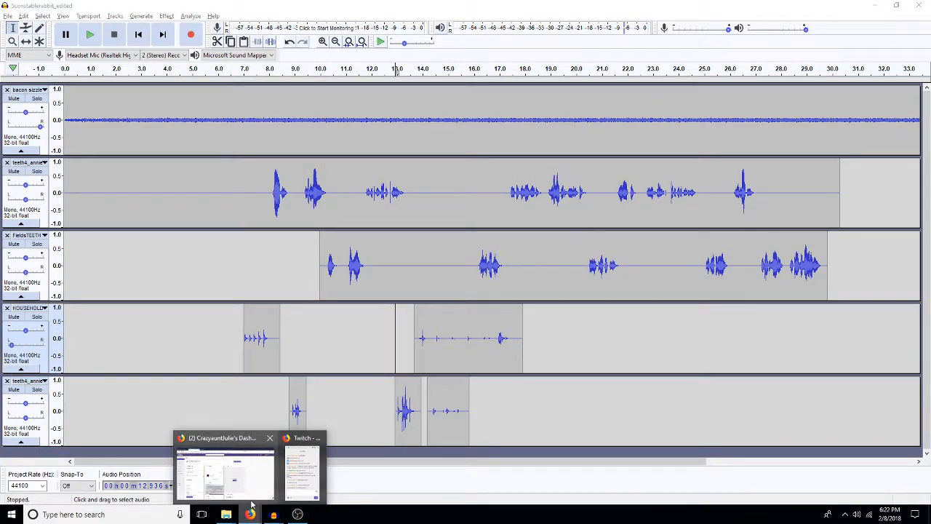
{"action": "left_click", "coordinate": [252, 497]}
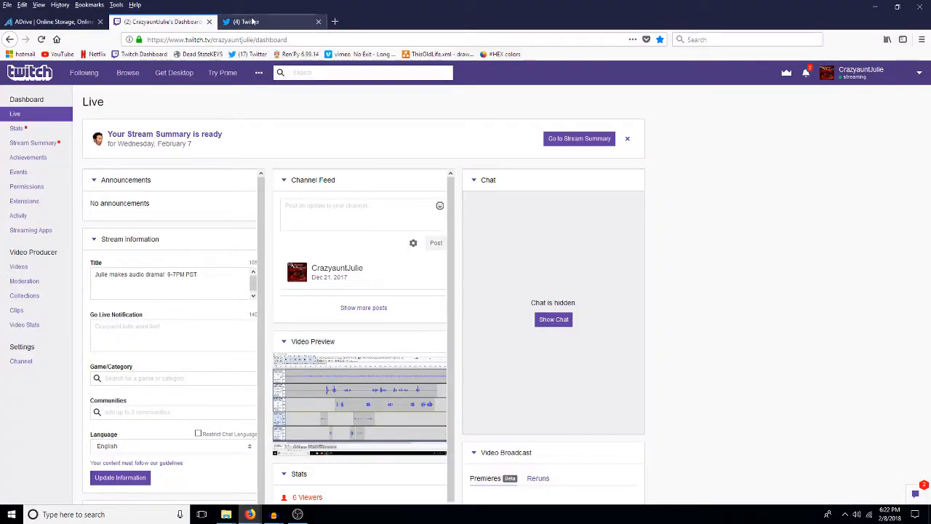
{"action": "left_click", "coordinate": [51, 22]}
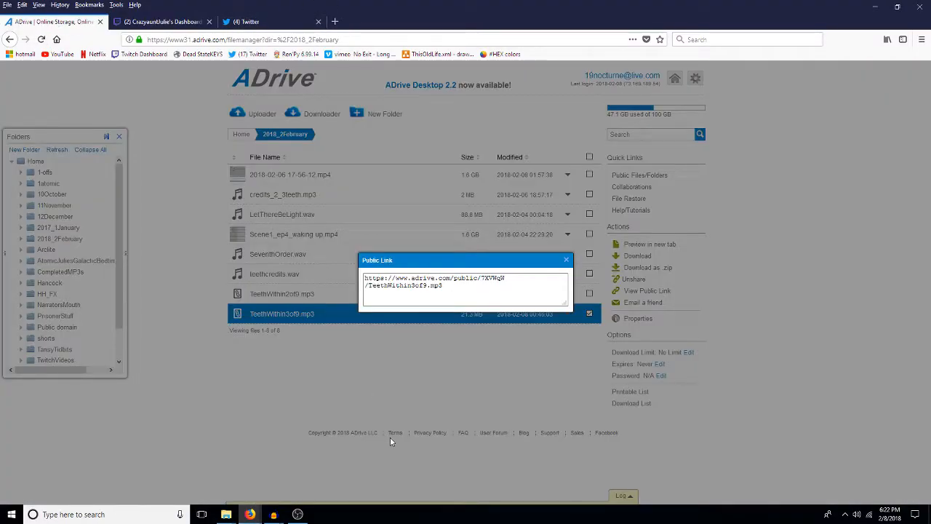
{"action": "left_click", "coordinate": [465, 278]}
{"action": "triple_click", "coordinate": [465, 278]}
{"action": "triple_click", "coordinate": [464, 278]}
{"action": "double_click", "coordinate": [464, 278]}
{"action": "triple_click", "coordinate": [464, 278]}
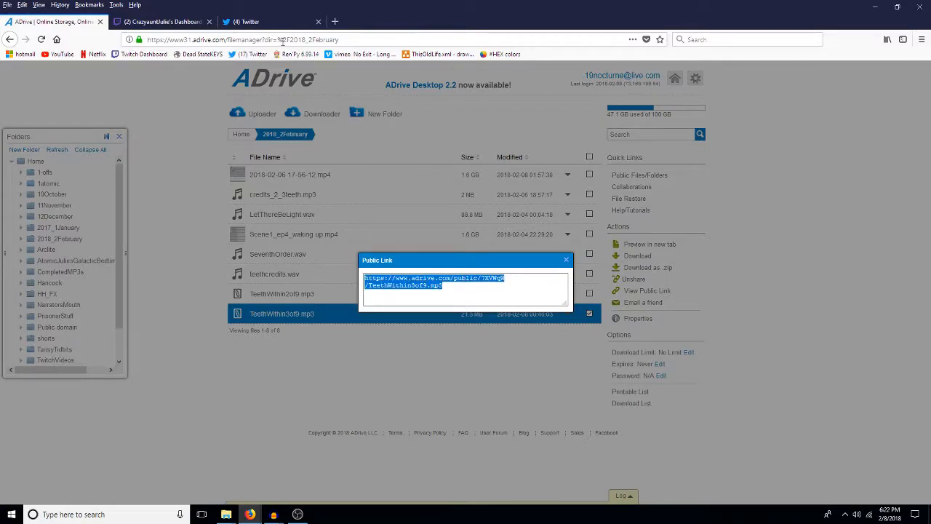
{"action": "left_click", "coordinate": [160, 21]}
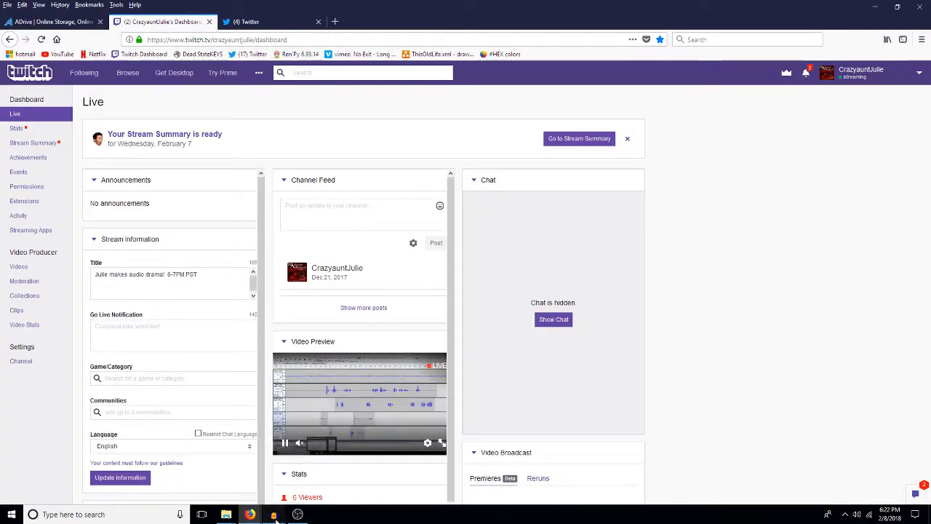
{"action": "mouse_move", "coordinate": [274, 514]}
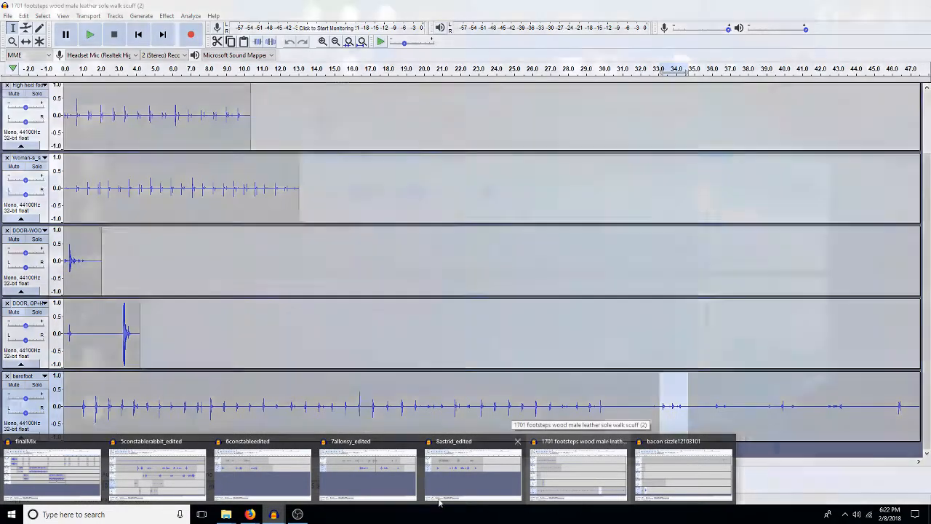
{"action": "left_click", "coordinate": [157, 473]}
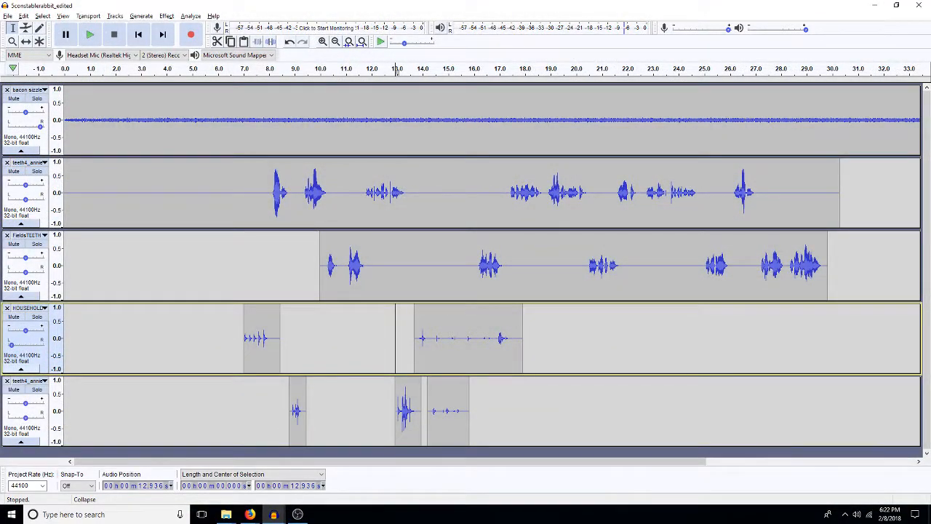
{"action": "key", "text": "alt+Tab"}
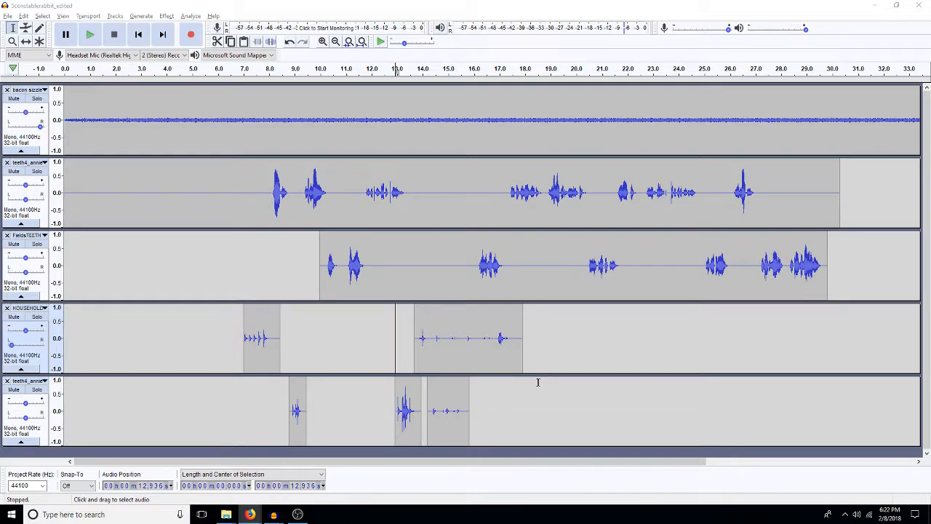
Step: Amplify the kettle track's clip at about 12.9 s by -3 dB
{"action": "double_click", "coordinate": [407, 420]}
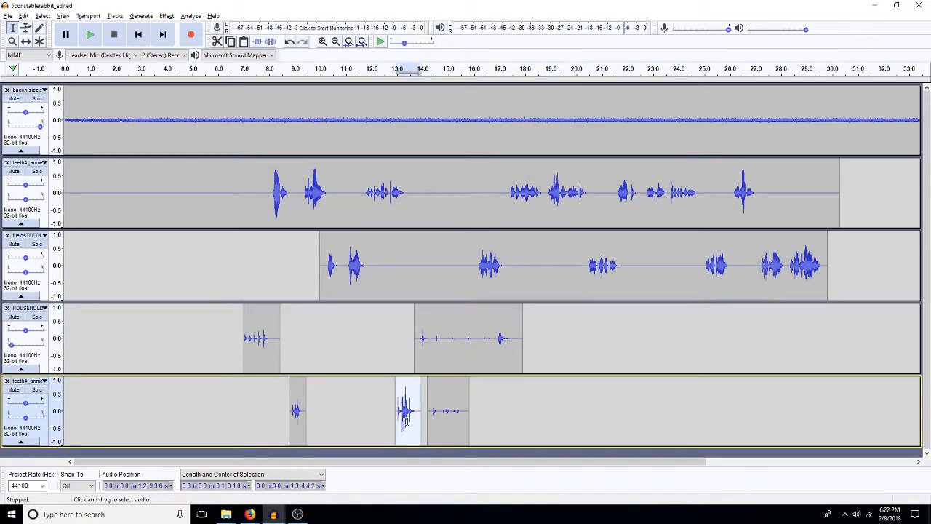
{"action": "key", "text": "ctrl+shift+a"}
{"action": "type", "text": "-3"}
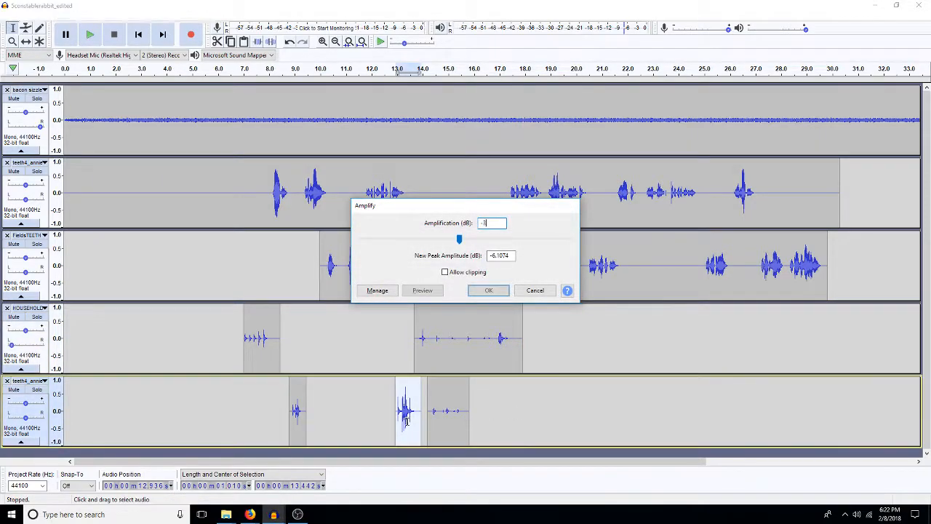
{"action": "key", "text": "Return"}
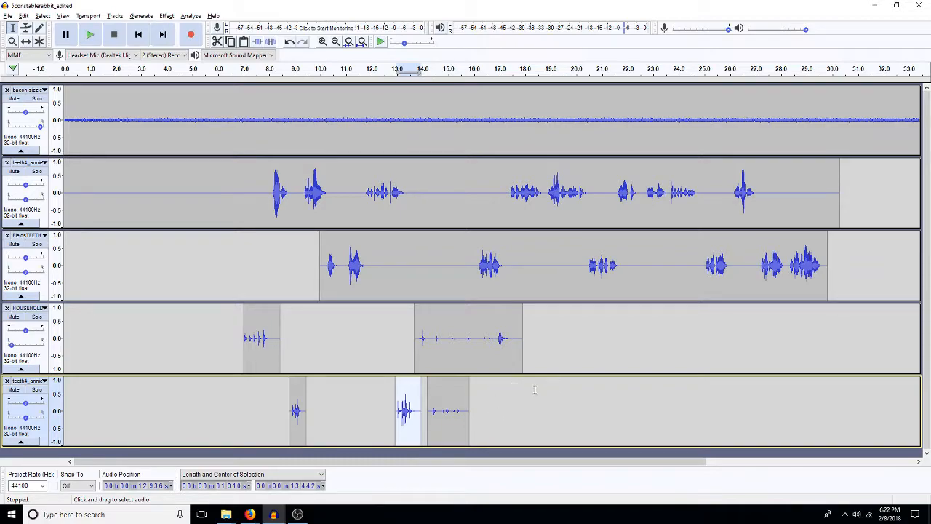
Step: Copy about 0.95 s of footsteps from about 14.5 s in the HOUSEHOLD door clip to about 21.8 s in the same track
{"action": "left_click", "coordinate": [584, 266]}
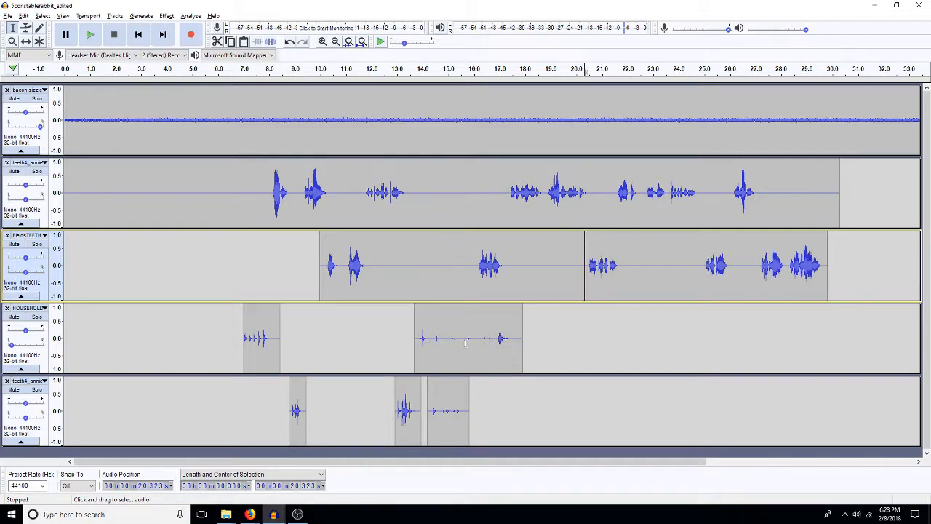
{"action": "left_click_drag", "start_coordinate": [435, 345], "coordinate": [459, 359]}
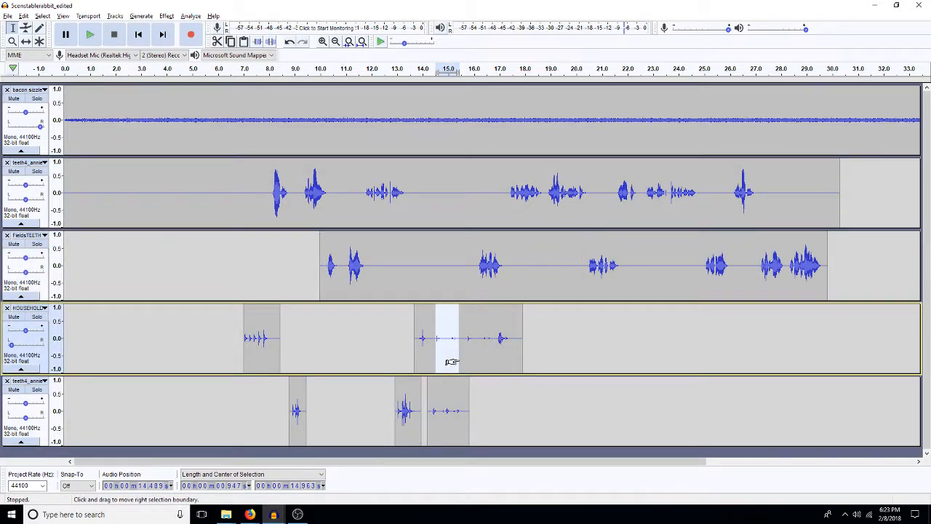
{"action": "left_click", "coordinate": [622, 320]}
{"action": "left_click_drag", "start_coordinate": [616, 320], "coordinate": [629, 318]}
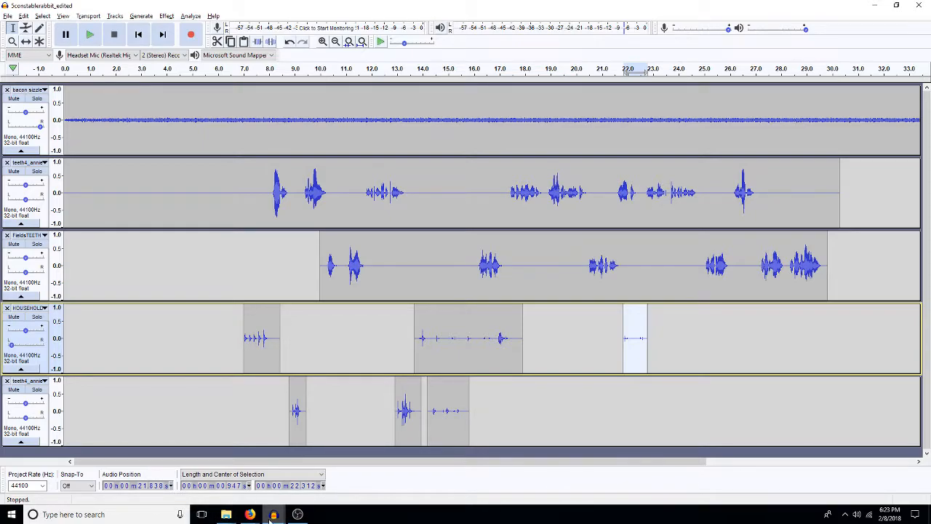
Step: Switch to File Explorer and open the effects library's wood noises > chairs folder alongside the project's FXetc > 4_5 folder
{"action": "mouse_move", "coordinate": [270, 516]}
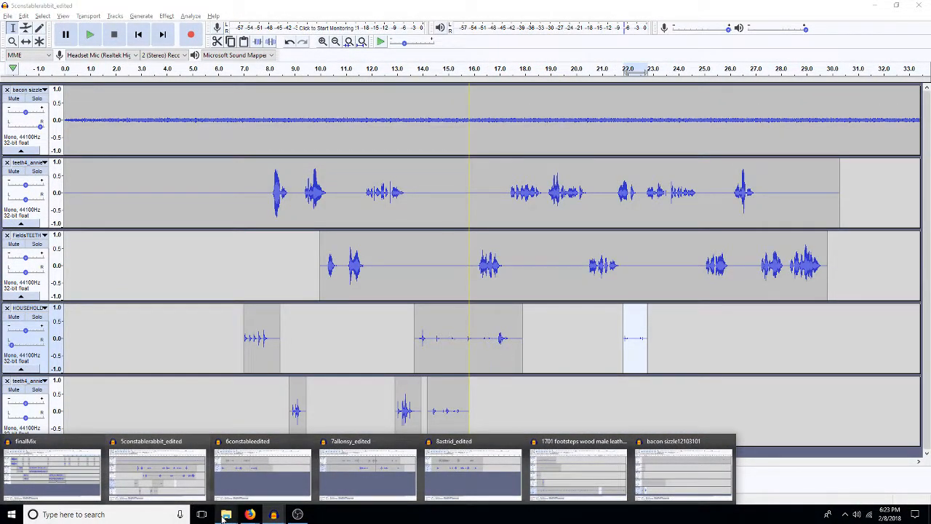
{"action": "mouse_move", "coordinate": [227, 515]}
{"action": "left_click", "coordinate": [256, 489]}
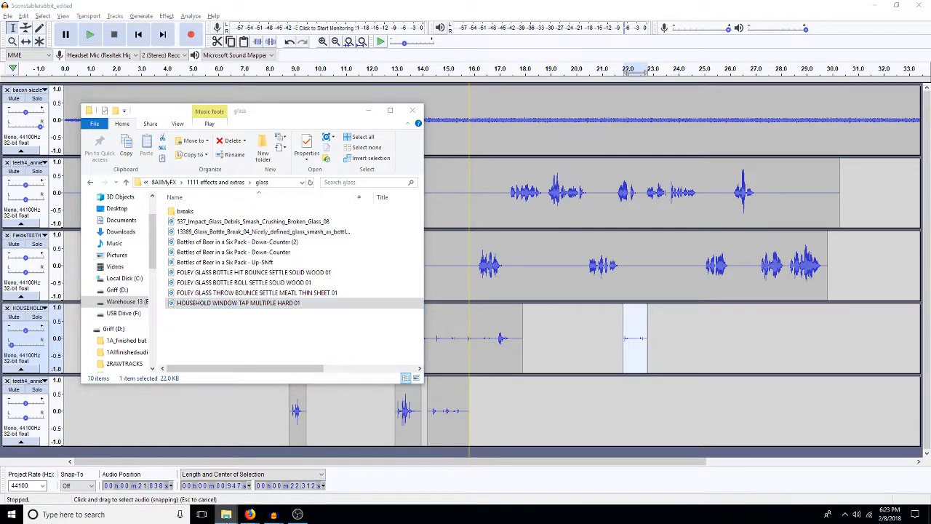
{"action": "left_click", "coordinate": [188, 471]}
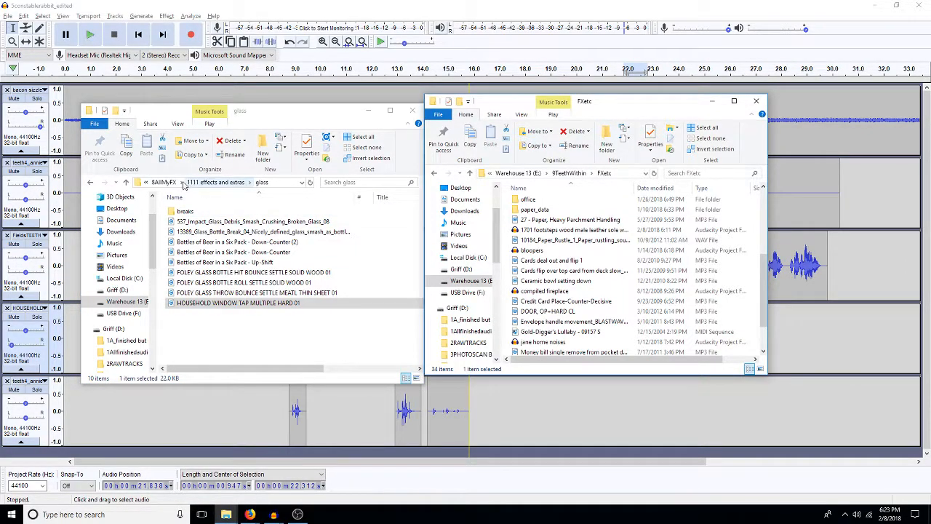
{"action": "left_click", "coordinate": [215, 182]}
{"action": "scroll", "coordinate": [208, 345], "scroll_direction": "down", "scroll_amount": 2}
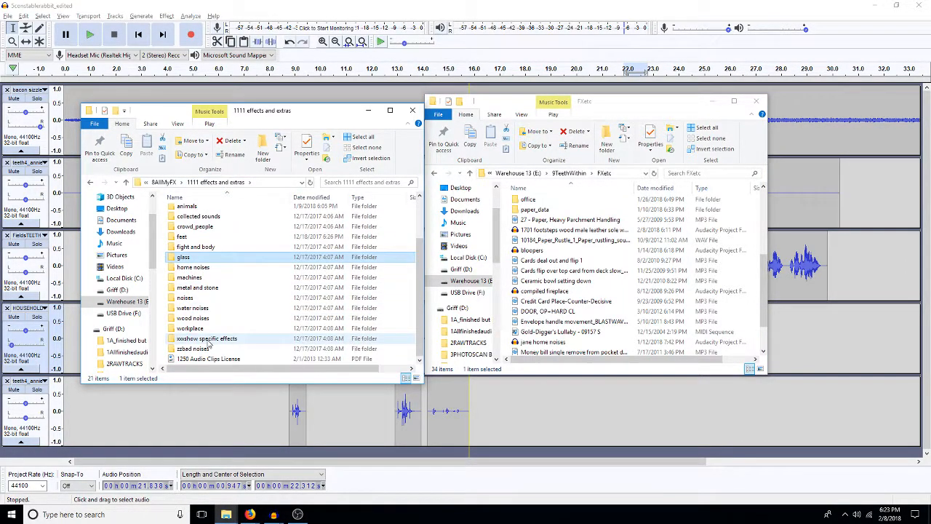
{"action": "double_click", "coordinate": [206, 317]}
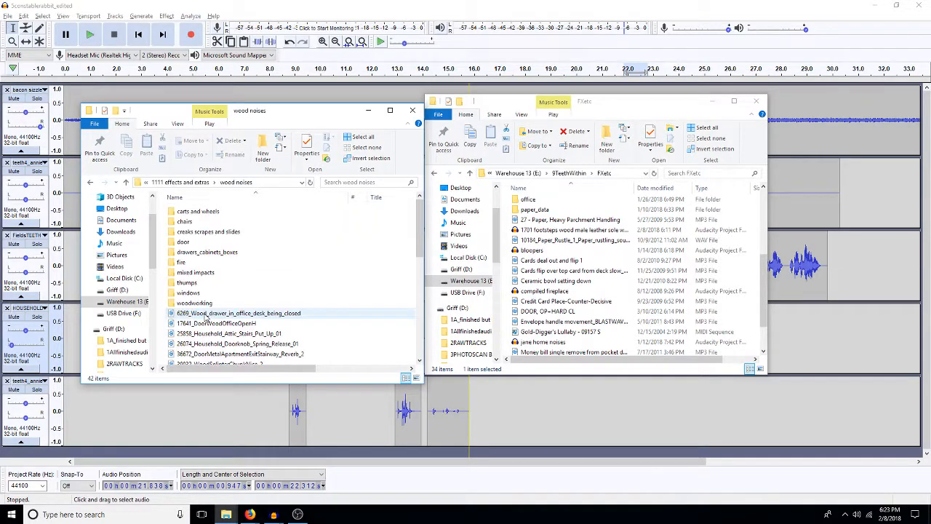
{"action": "left_click", "coordinate": [764, 196]}
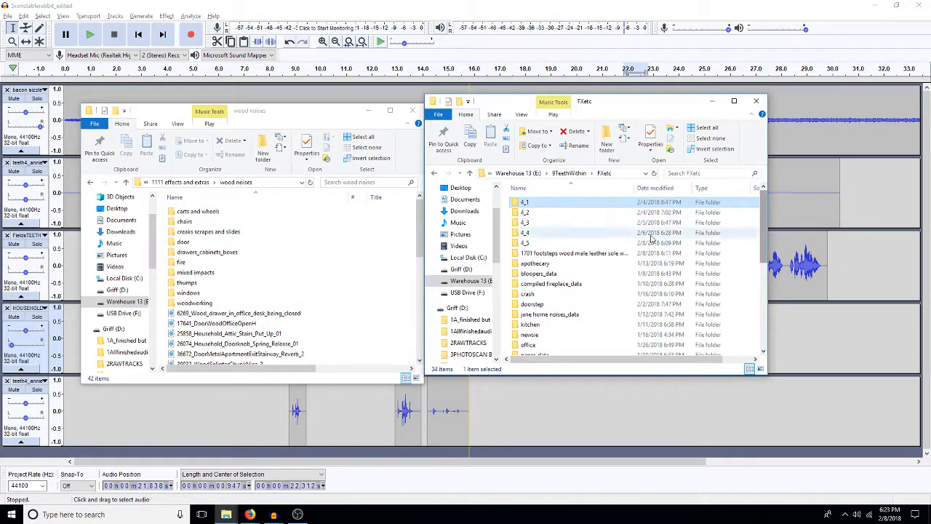
{"action": "double_click", "coordinate": [538, 243]}
{"action": "double_click", "coordinate": [190, 221]}
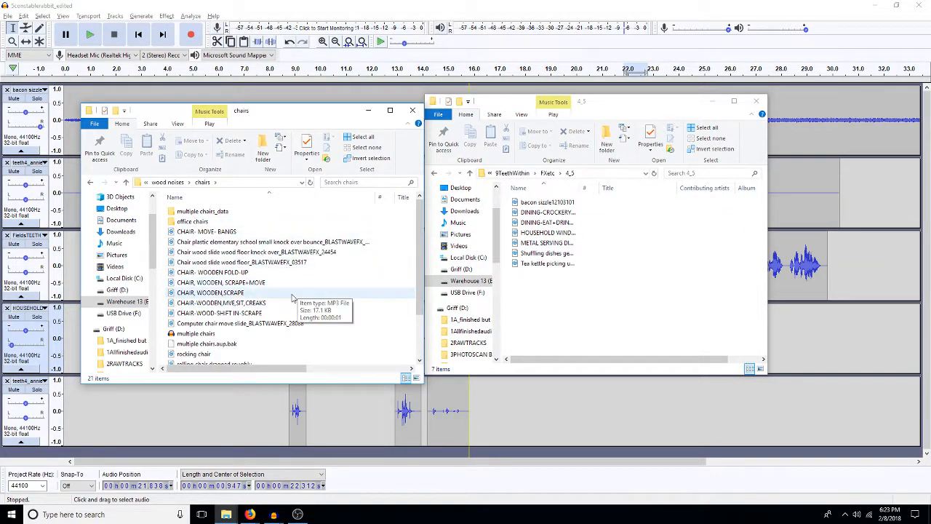
Step: Audition the CHAIR, WOODEN, SCRAPE+MOVE sound and copy the file into the 4_5 folder
{"action": "double_click", "coordinate": [254, 286]}
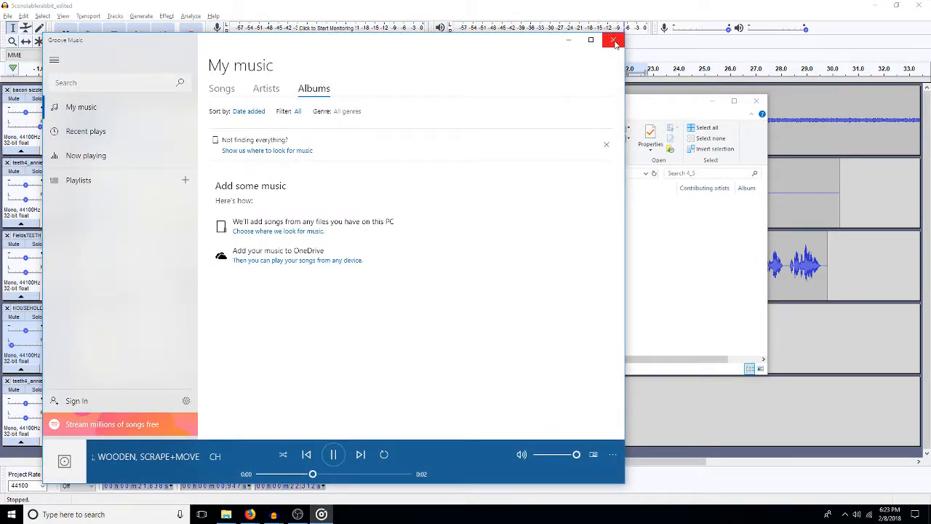
{"action": "left_click", "coordinate": [615, 43]}
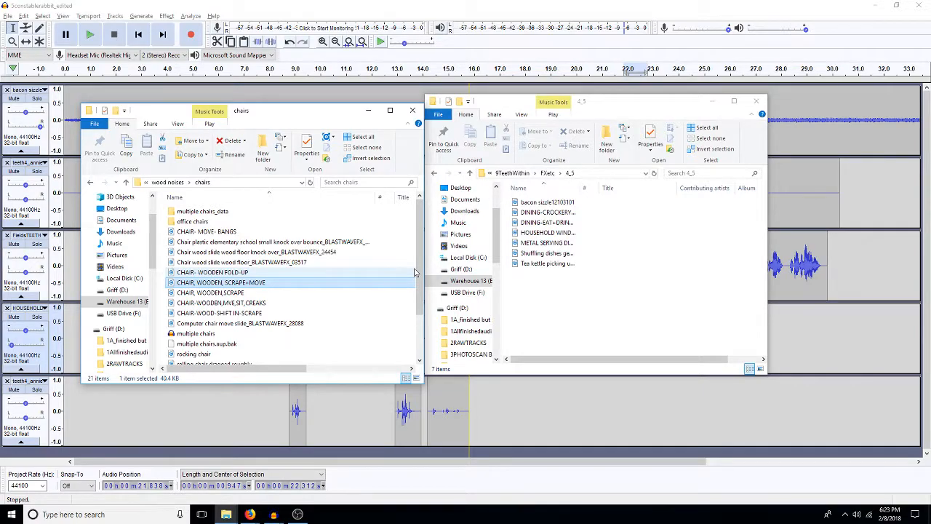
{"action": "left_click", "coordinate": [632, 286]}
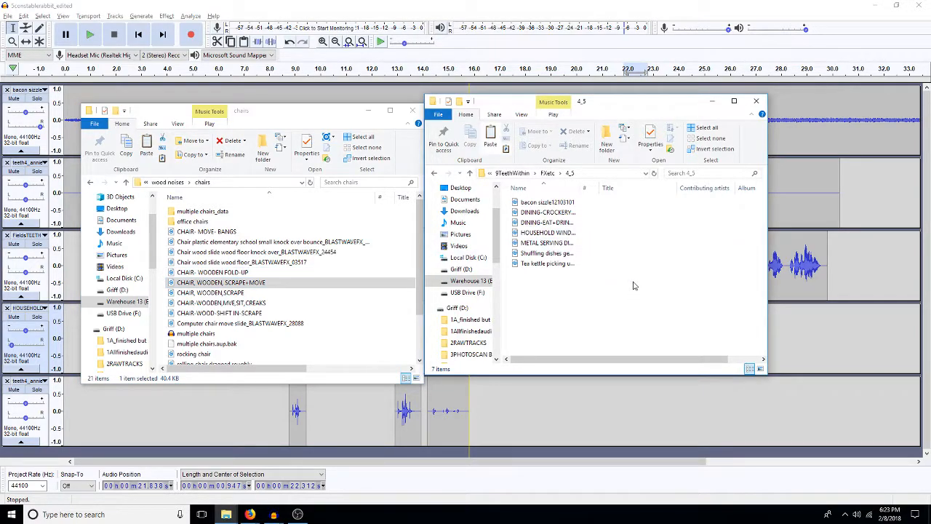
{"action": "key", "text": "ctrl+v"}
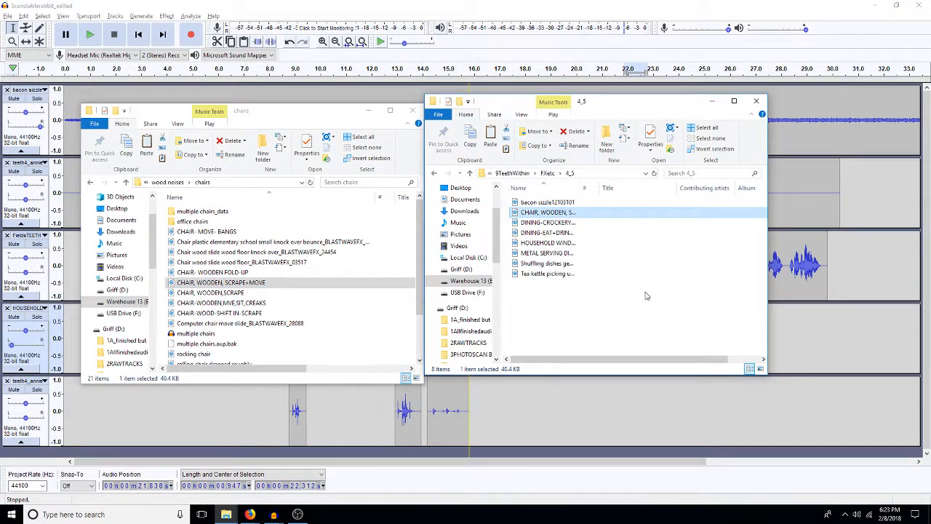
Step: Switch back to Audacity and open CHAIR, WOODEN, SCRAPE+MOVE from the 4_5 folder out of the bacon sizzle12103101 project
{"action": "left_click", "coordinate": [808, 342]}
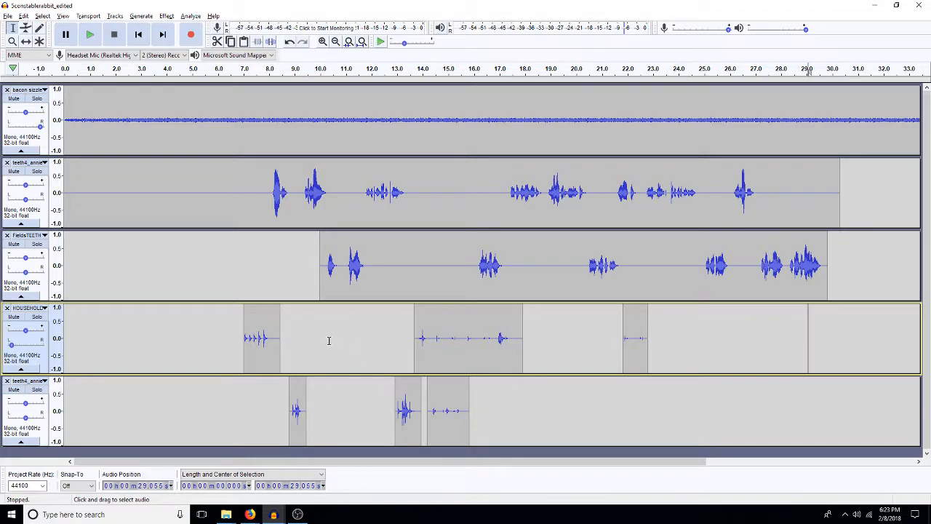
{"action": "left_click", "coordinate": [9, 16]}
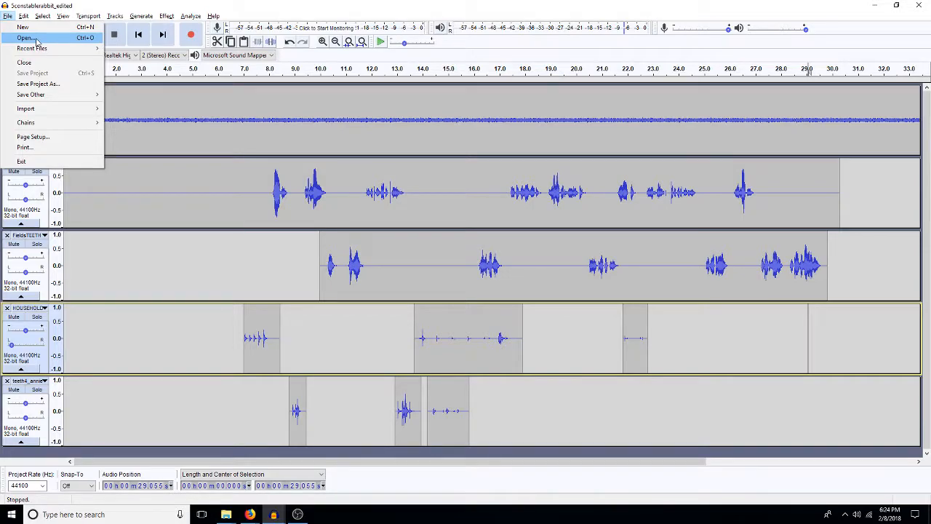
{"action": "left_click", "coordinate": [275, 513]}
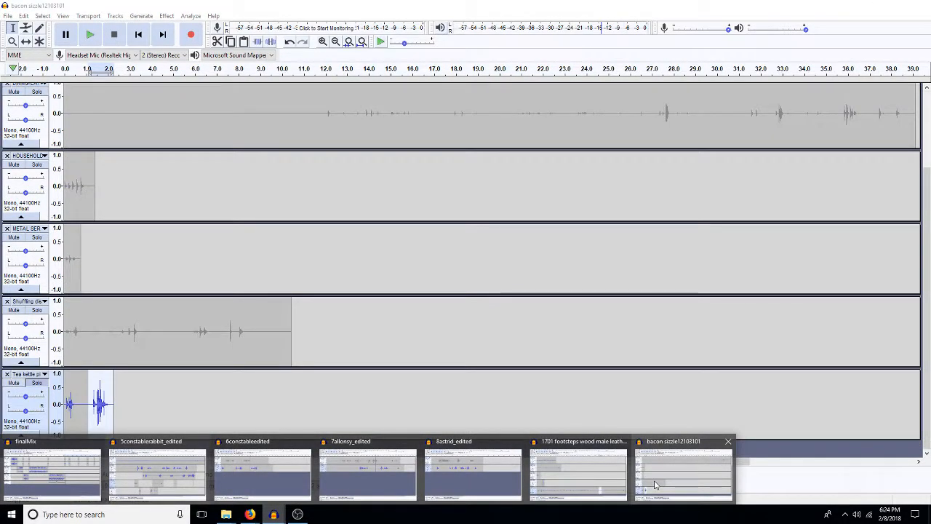
{"action": "left_click", "coordinate": [654, 484]}
{"action": "left_click", "coordinate": [8, 16]}
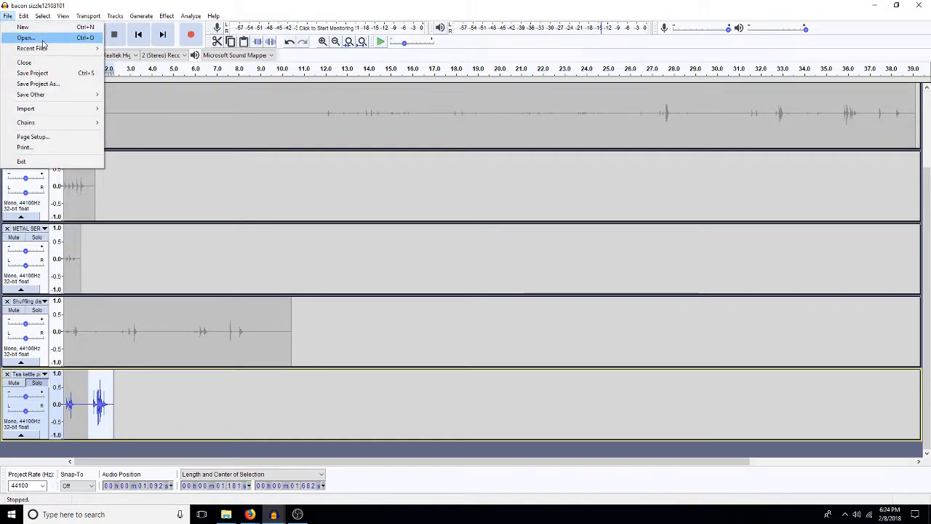
{"action": "left_click", "coordinate": [27, 38]}
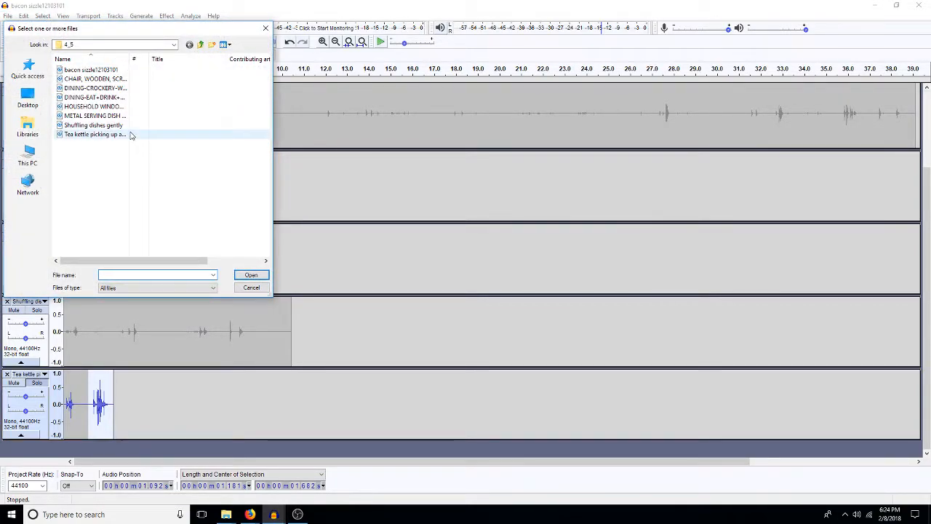
{"action": "double_click", "coordinate": [101, 79]}
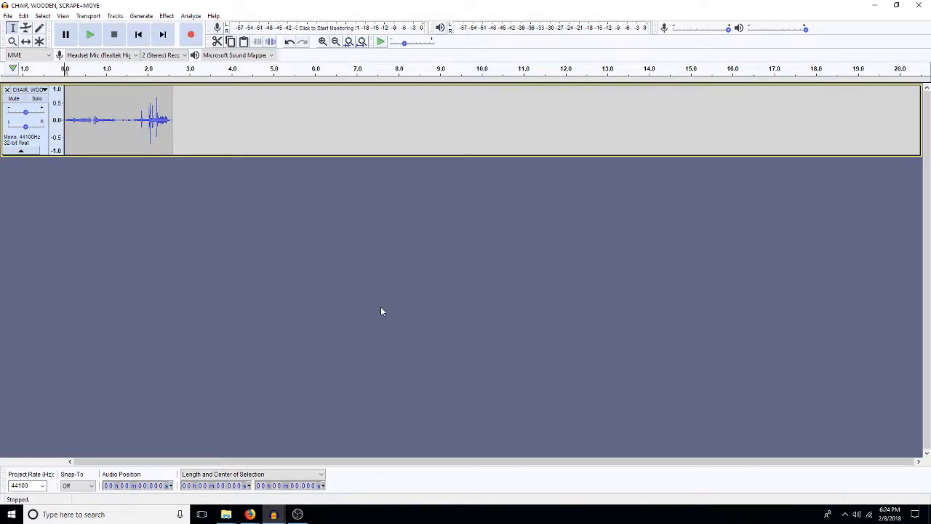
Step: Copy the entire chair sound, close its project without saving, and paste it as a new track below the tea kettle in bacon sizzle12103101
{"action": "double_click", "coordinate": [129, 129]}
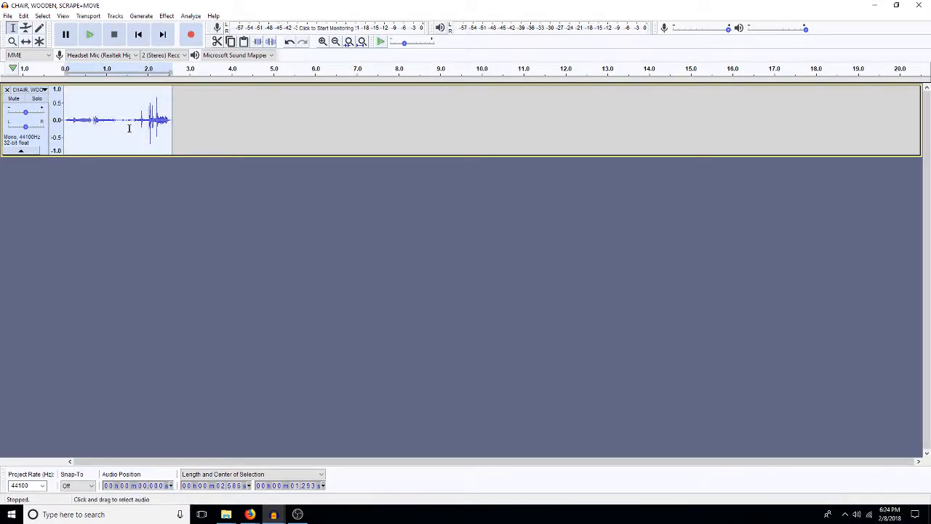
{"action": "left_click", "coordinate": [915, 5]}
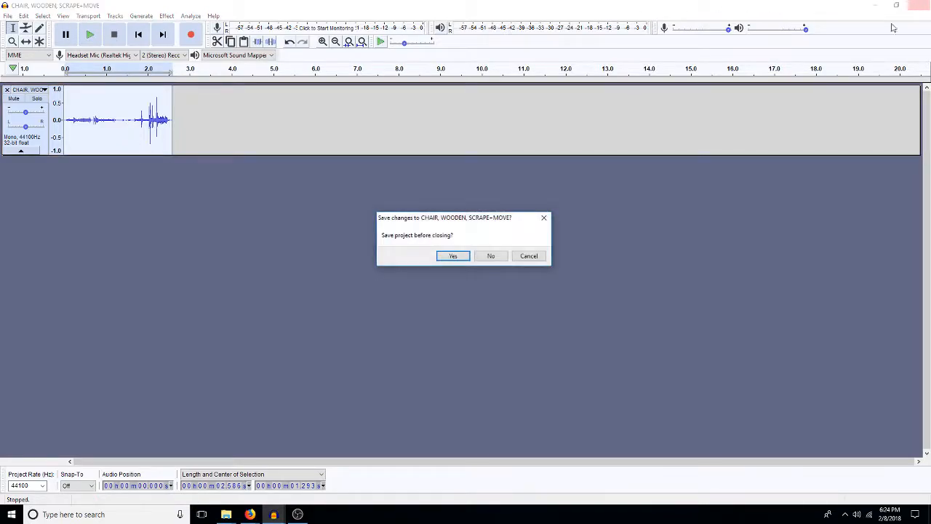
{"action": "left_click", "coordinate": [490, 256]}
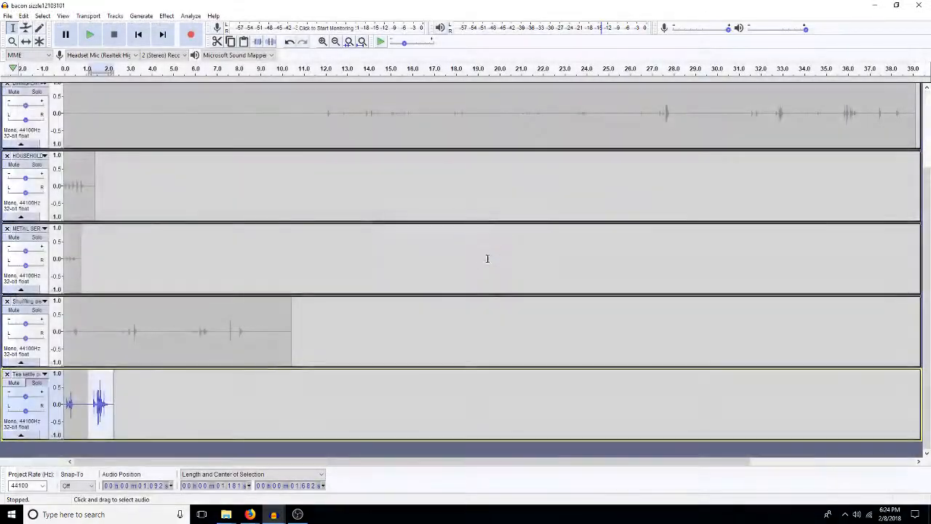
{"action": "left_click", "coordinate": [216, 452]}
{"action": "key", "text": "ctrl+v"}
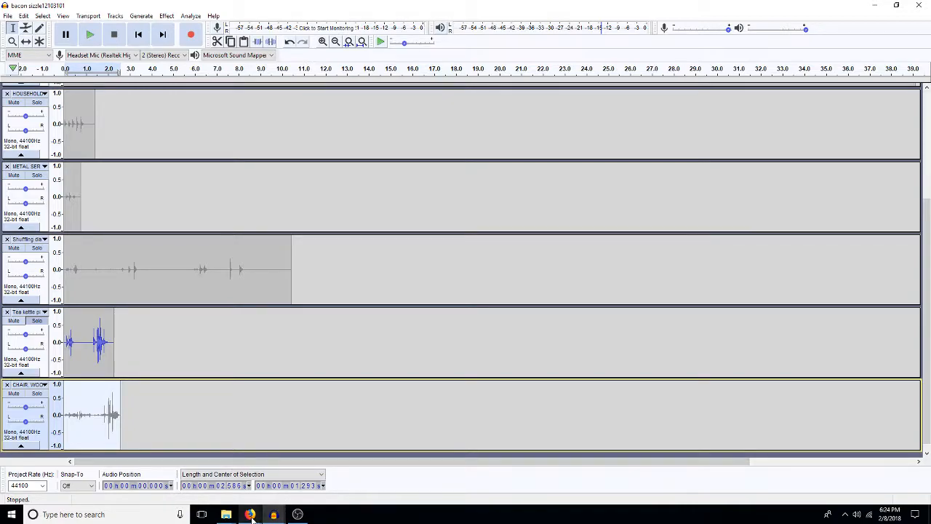
Step: Paste the copied chair sound into the HOUSEHOLD track of 5constablerabbit_edited at about 23.5 s
{"action": "mouse_move", "coordinate": [251, 517]}
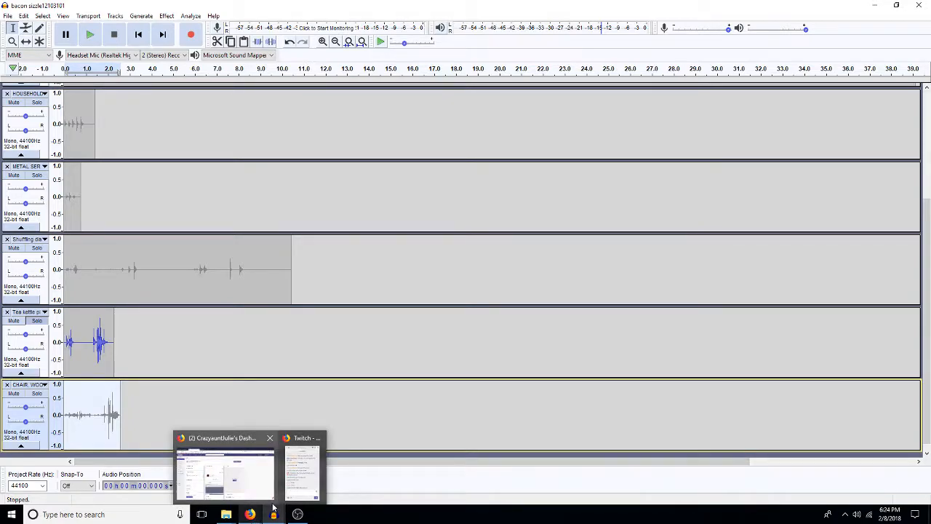
{"action": "left_click", "coordinate": [206, 484]}
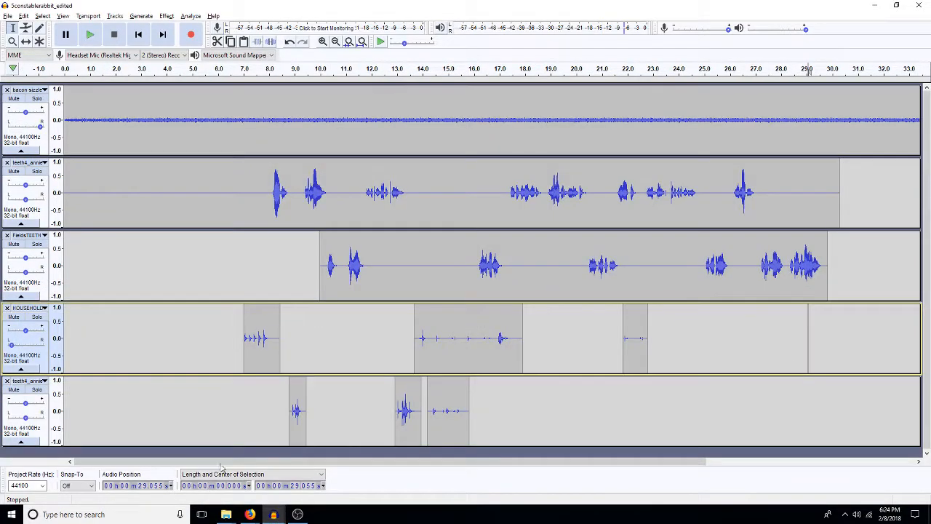
{"action": "left_click", "coordinate": [681, 335]}
{"action": "left_click", "coordinate": [667, 339]}
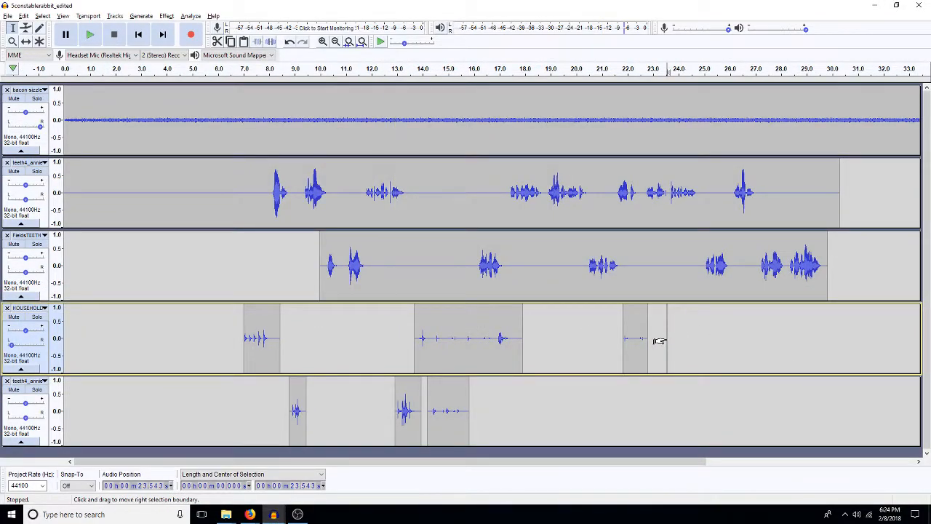
{"action": "left_click_drag", "start_coordinate": [659, 340], "coordinate": [730, 346]}
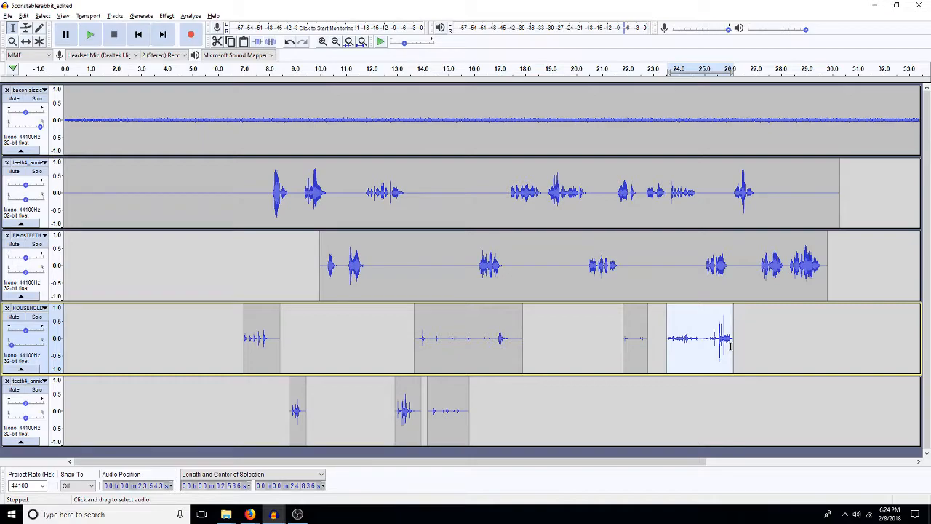
{"action": "left_click", "coordinate": [686, 345]}
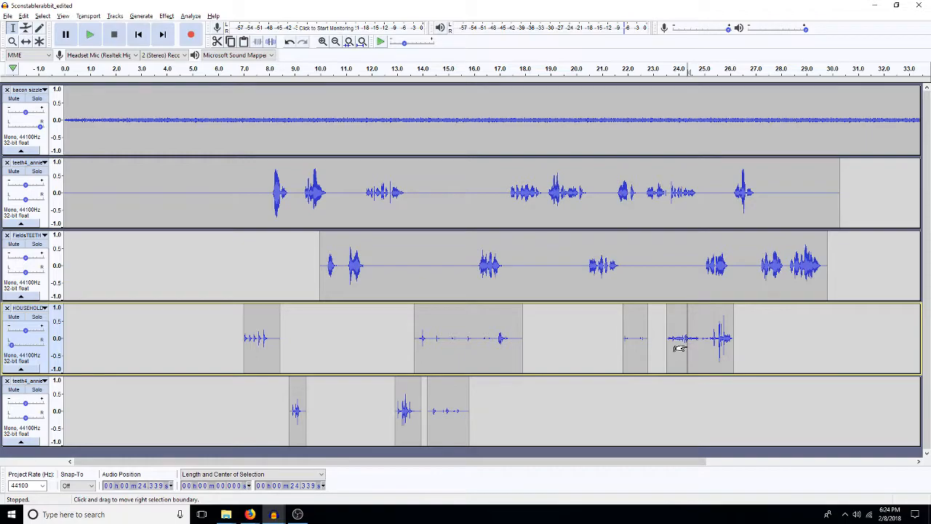
{"action": "left_click", "coordinate": [666, 412]}
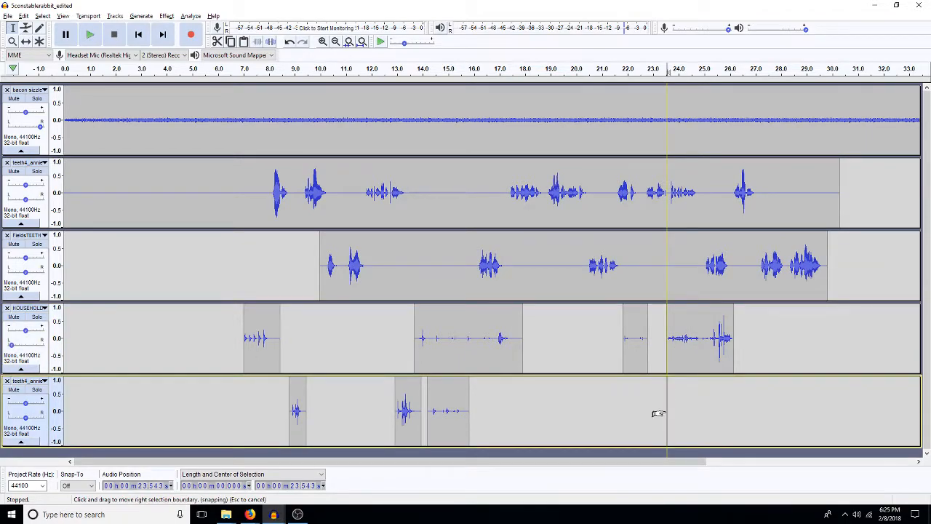
{"action": "left_click", "coordinate": [628, 405]}
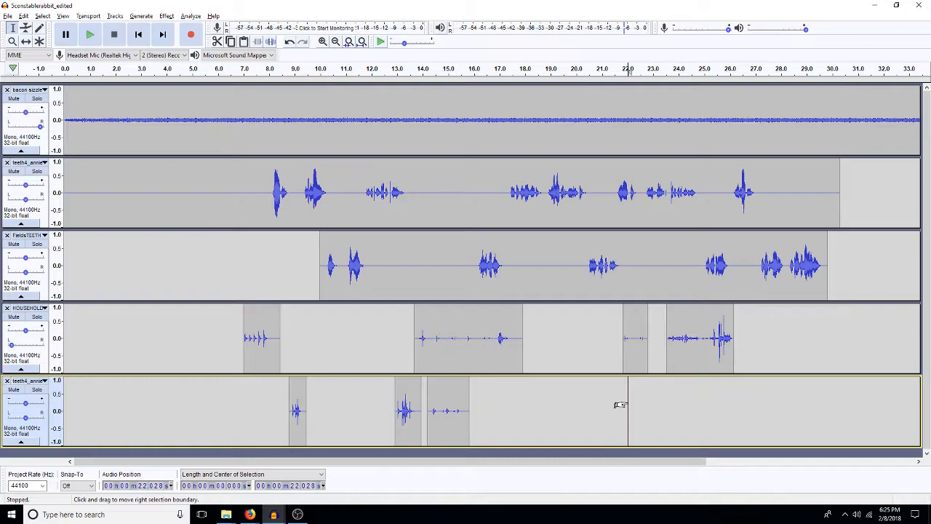
{"action": "left_click", "coordinate": [598, 406]}
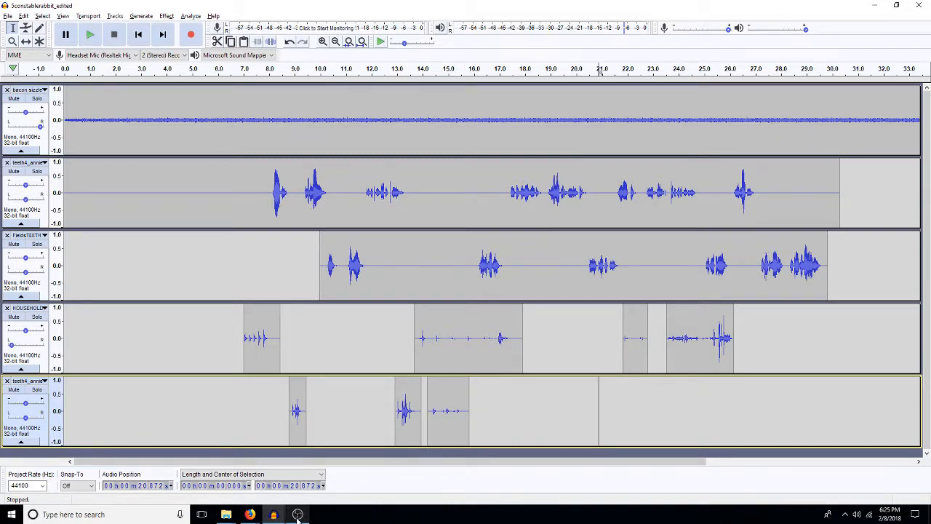
{"action": "mouse_move", "coordinate": [274, 516]}
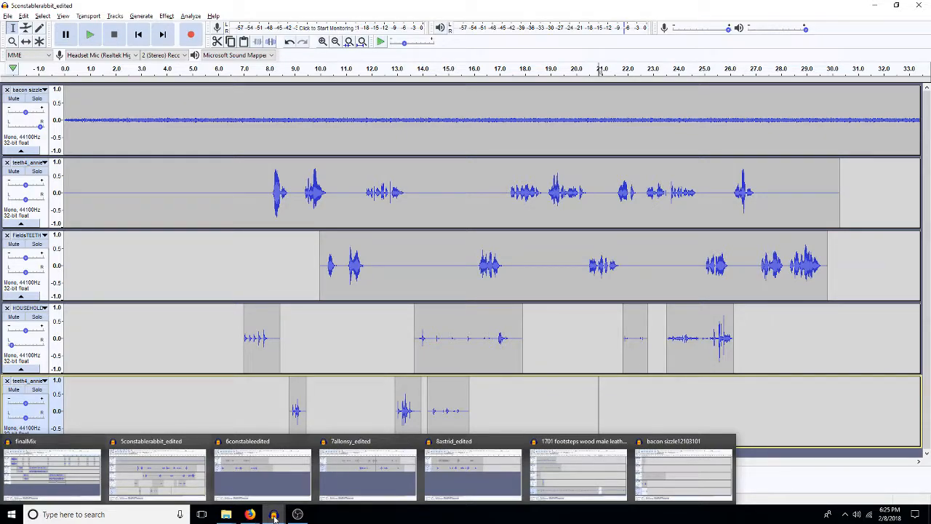
{"action": "mouse_move", "coordinate": [409, 450]}
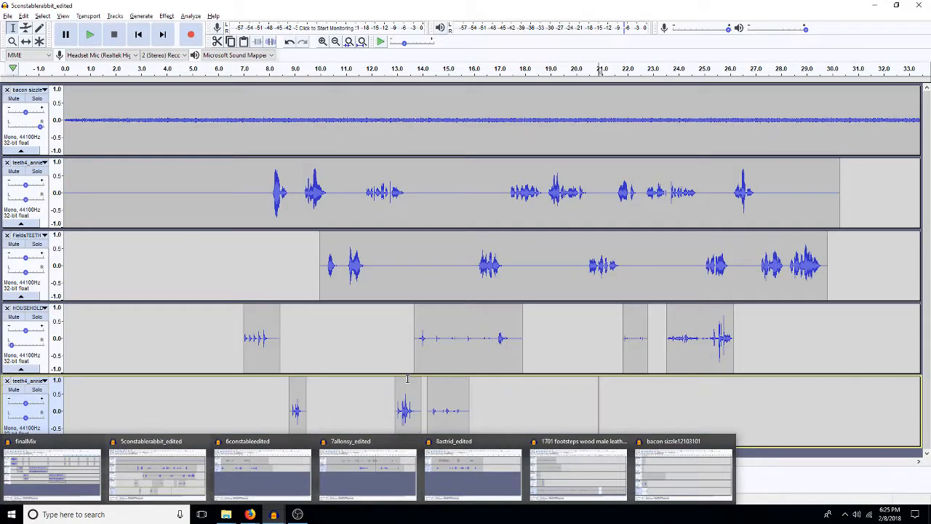
{"action": "left_click", "coordinate": [157, 473]}
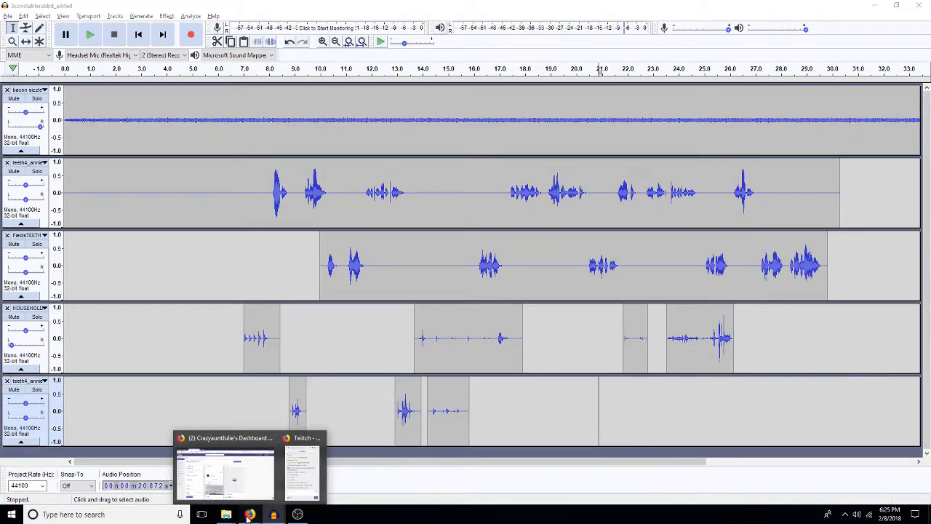
Step: Switch to Firefox, open the hotmail bookmark in a new tab, and sign in with the prefilled account e-mail and password
{"action": "left_click", "coordinate": [240, 451]}
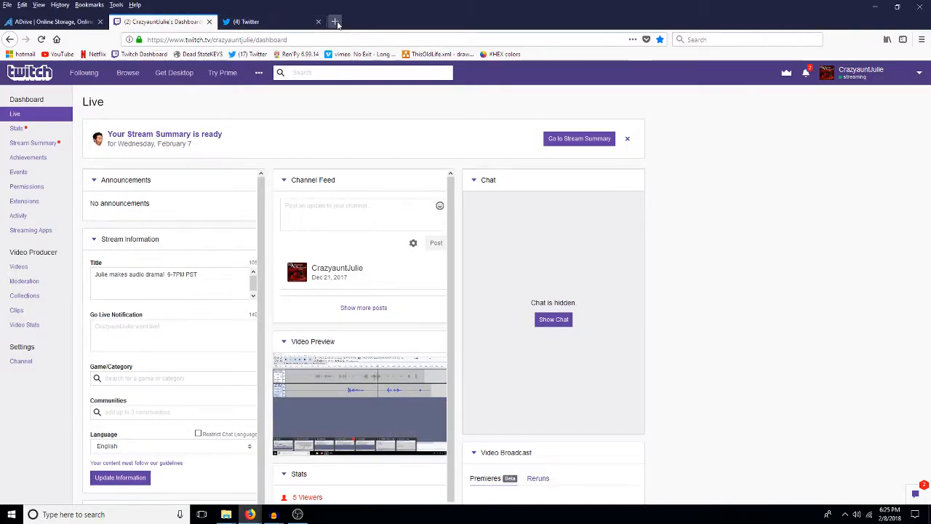
{"action": "left_click", "coordinate": [335, 21]}
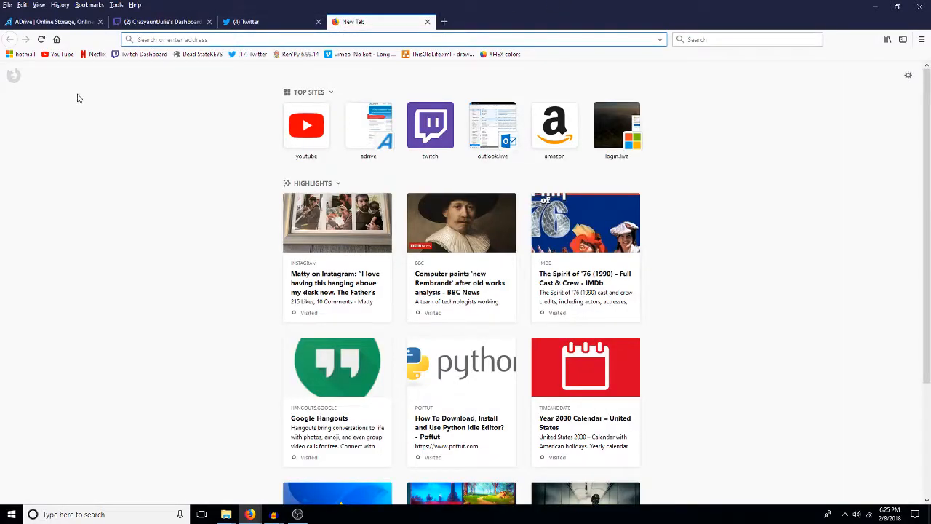
{"action": "left_click", "coordinate": [22, 54]}
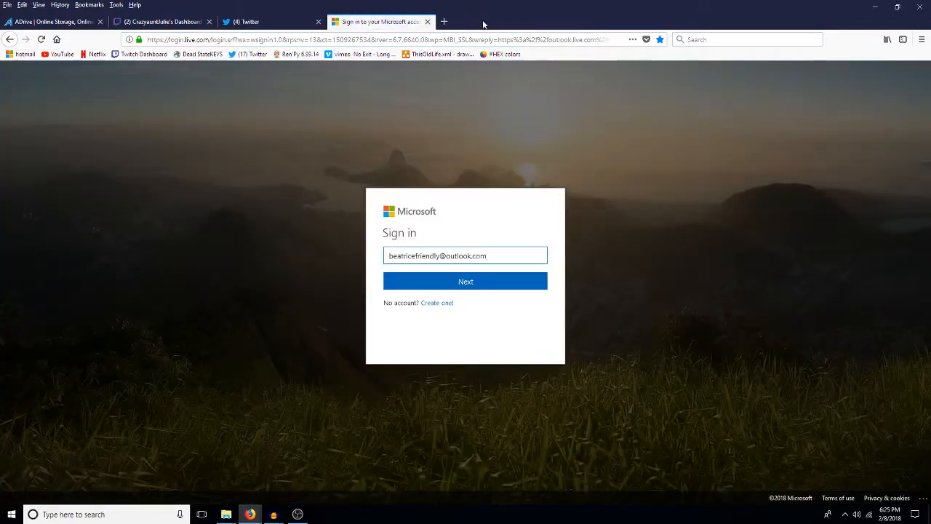
{"action": "left_click", "coordinate": [494, 282]}
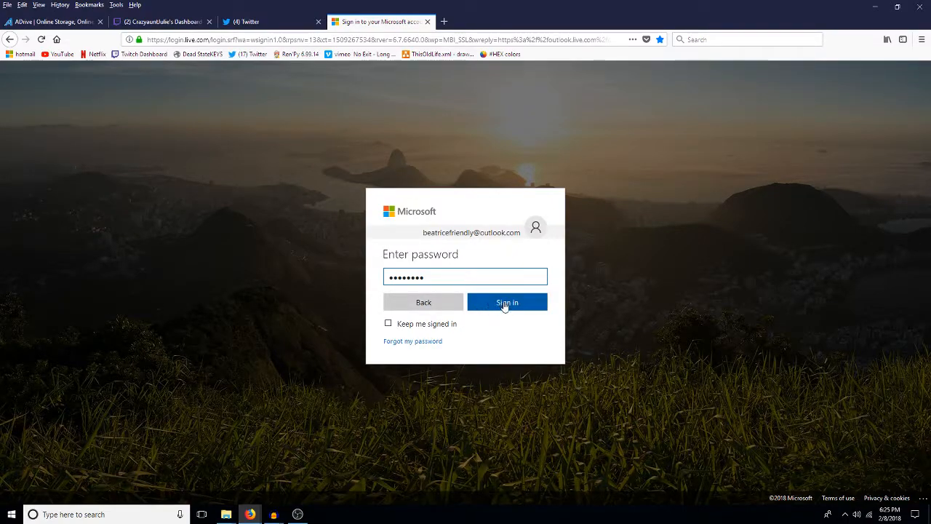
{"action": "left_click", "coordinate": [497, 309]}
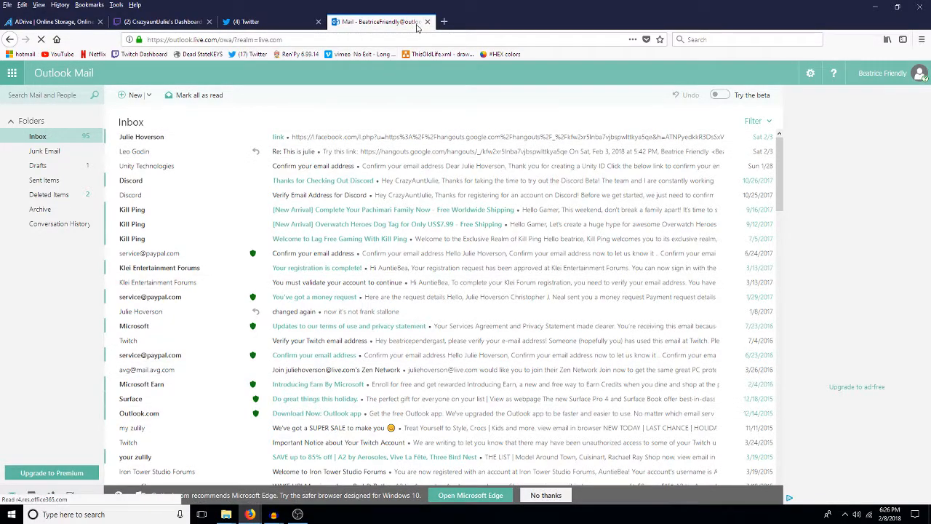
Step: Return to Audacity and, from the bacon sizzle12103101 project, open the jane home noises project in the FXetc folder
{"action": "left_click", "coordinate": [274, 514]}
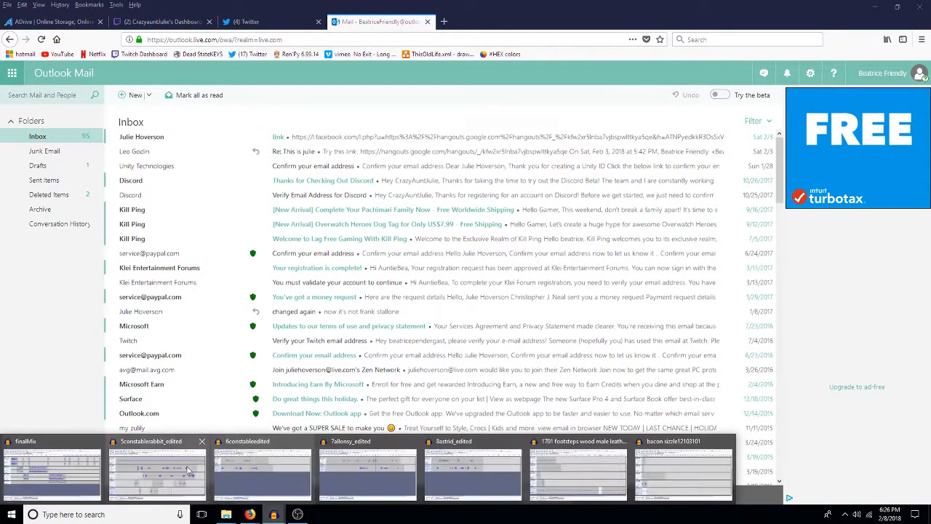
{"action": "left_click", "coordinate": [174, 473]}
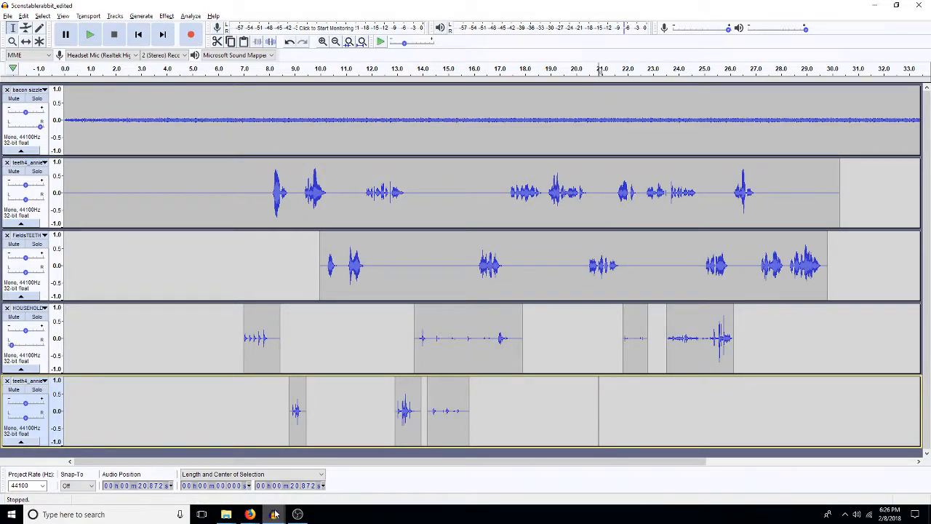
{"action": "mouse_move", "coordinate": [274, 514]}
{"action": "mouse_move", "coordinate": [459, 489]}
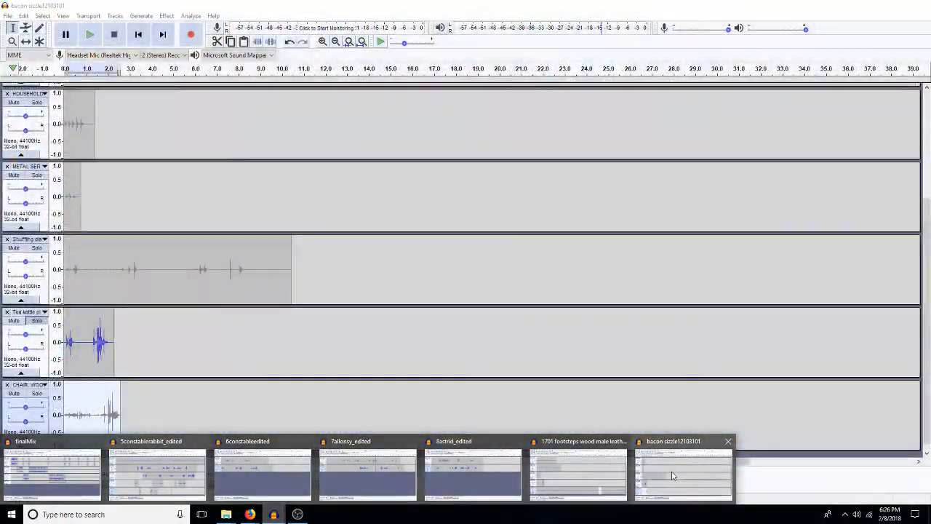
{"action": "left_click", "coordinate": [683, 476]}
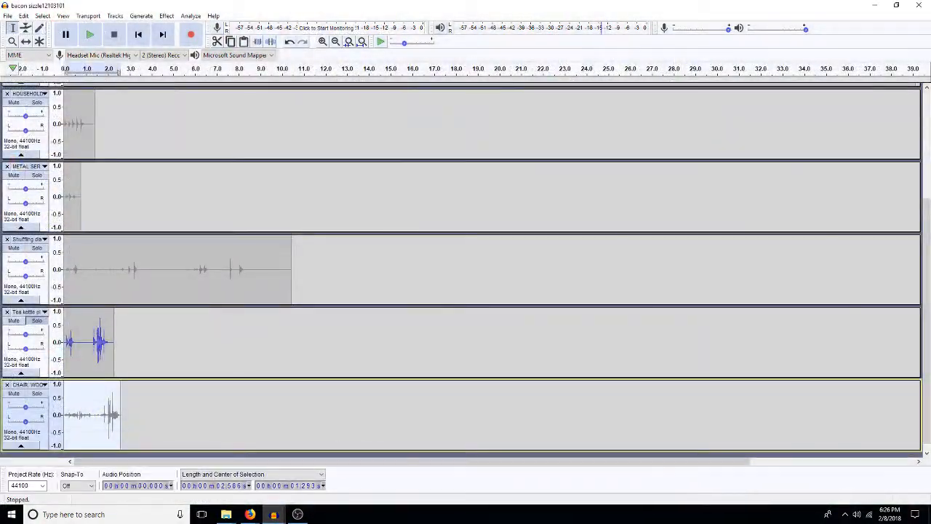
{"action": "left_click", "coordinate": [7, 15]}
{"action": "mouse_move", "coordinate": [24, 15]}
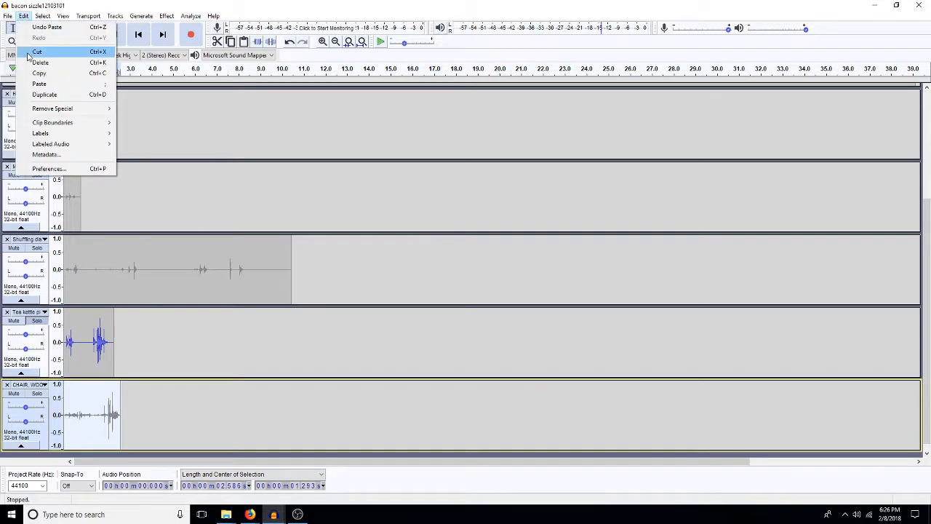
{"action": "left_click", "coordinate": [29, 35]}
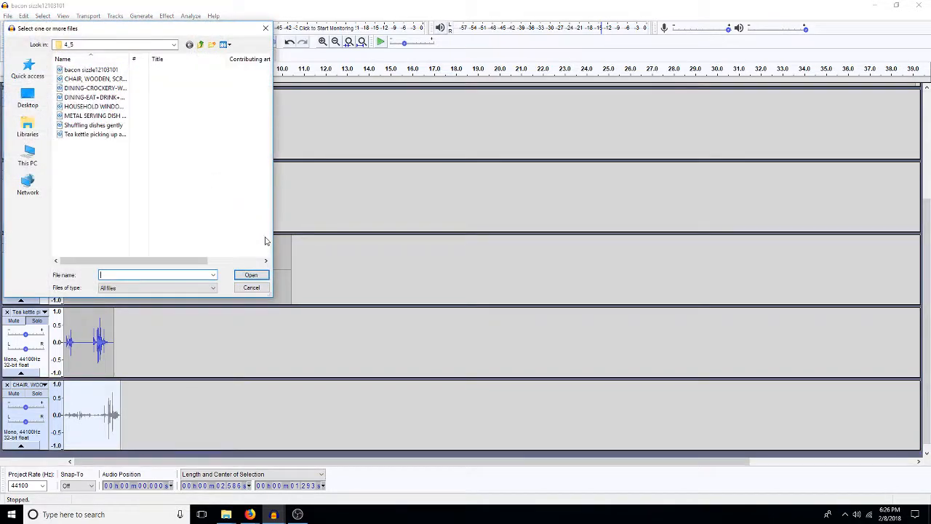
{"action": "left_click", "coordinate": [201, 45]}
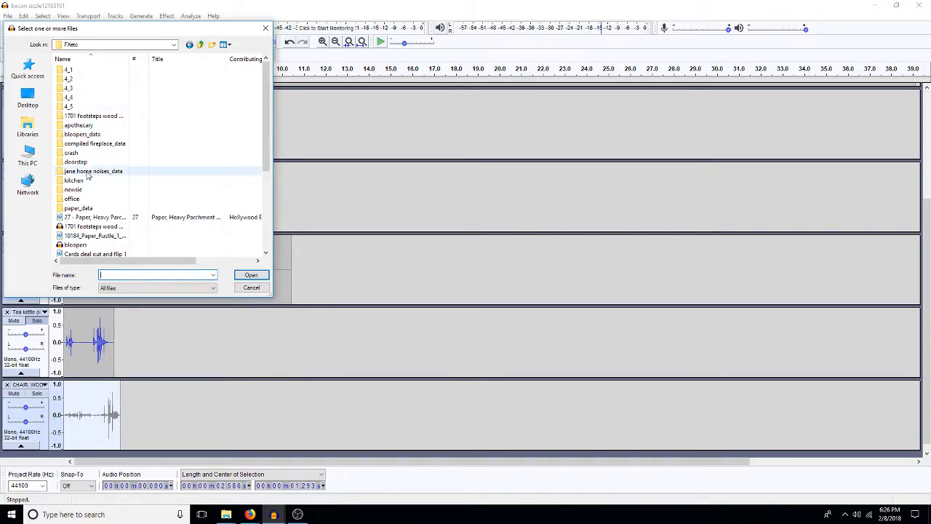
{"action": "scroll", "coordinate": [94, 250], "scroll_direction": "down", "scroll_amount": 3}
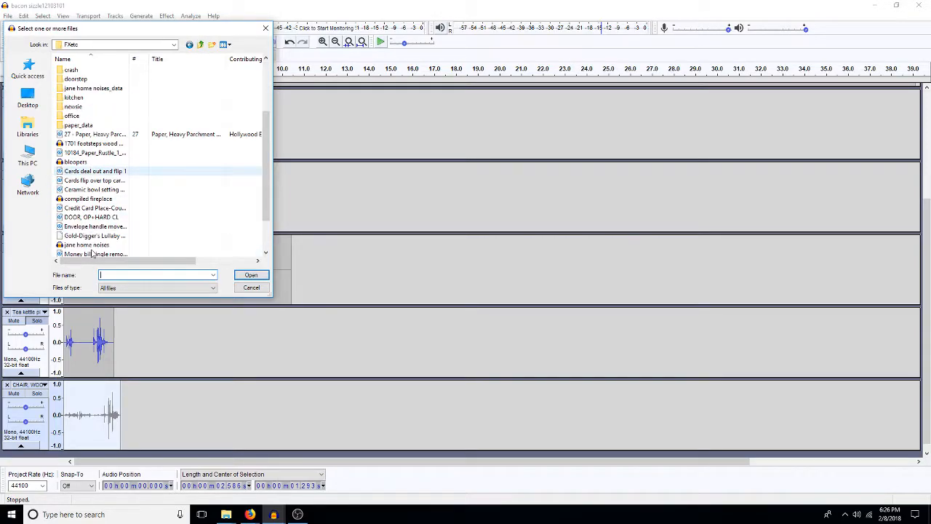
{"action": "double_click", "coordinate": [94, 245]}
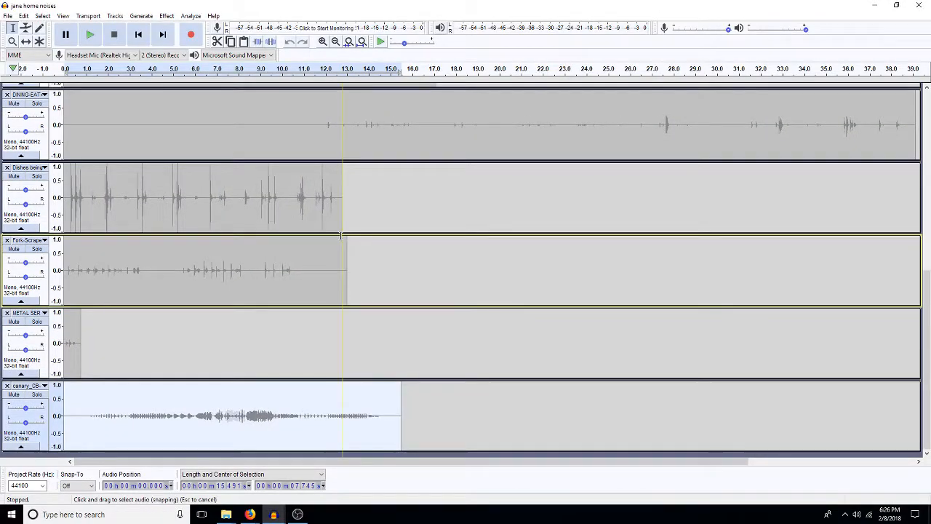
Step: Copy the last 4 s or so of the canary sound and paste it as a new bottom track in 5constablerabbit_edited
{"action": "left_click_drag", "start_coordinate": [307, 415], "coordinate": [394, 429]}
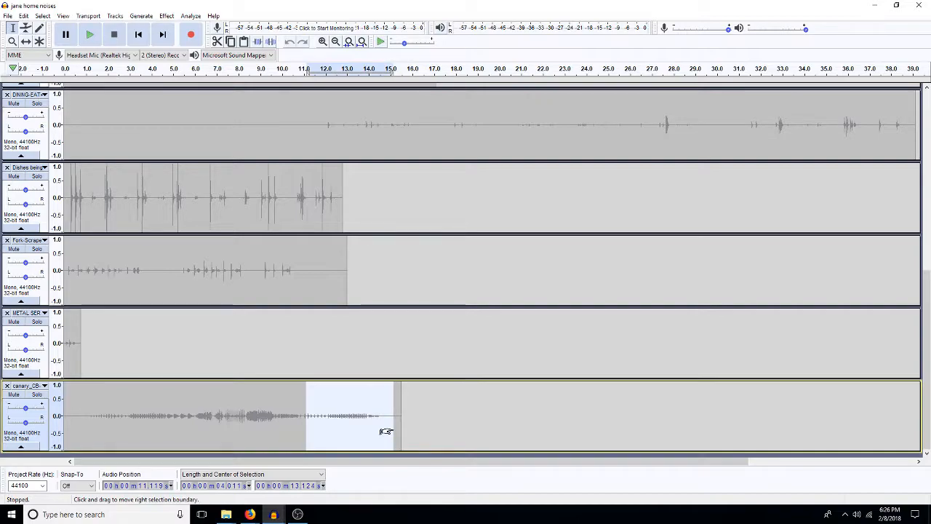
{"action": "left_click", "coordinate": [874, 9]}
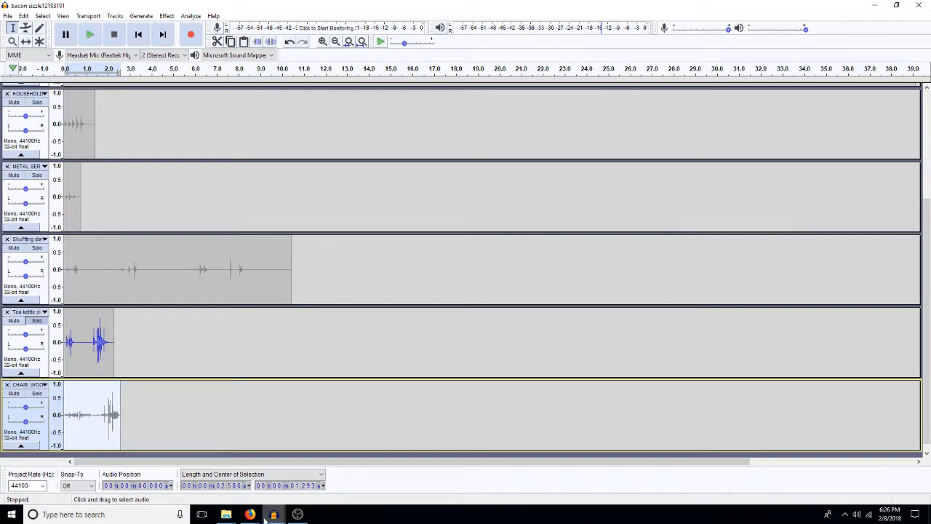
{"action": "mouse_move", "coordinate": [273, 517]}
{"action": "left_click", "coordinate": [158, 466]}
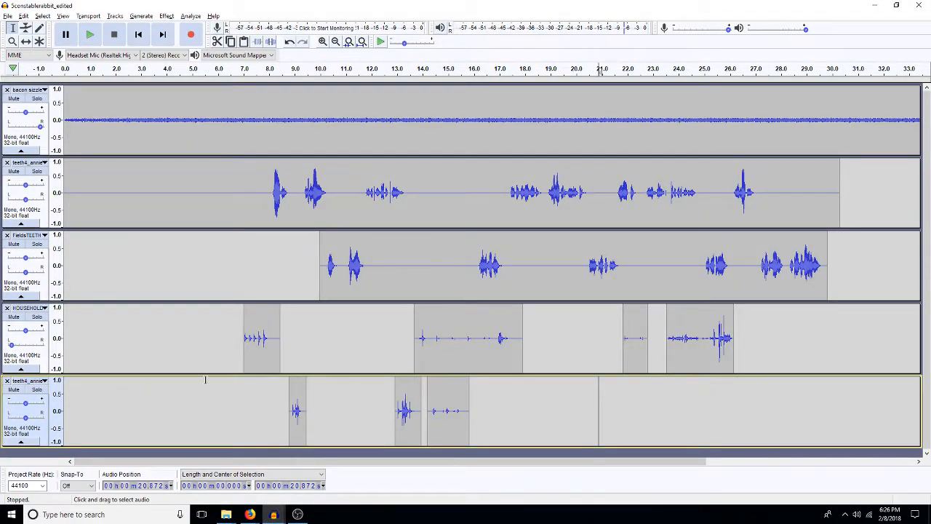
{"action": "left_click", "coordinate": [240, 453]}
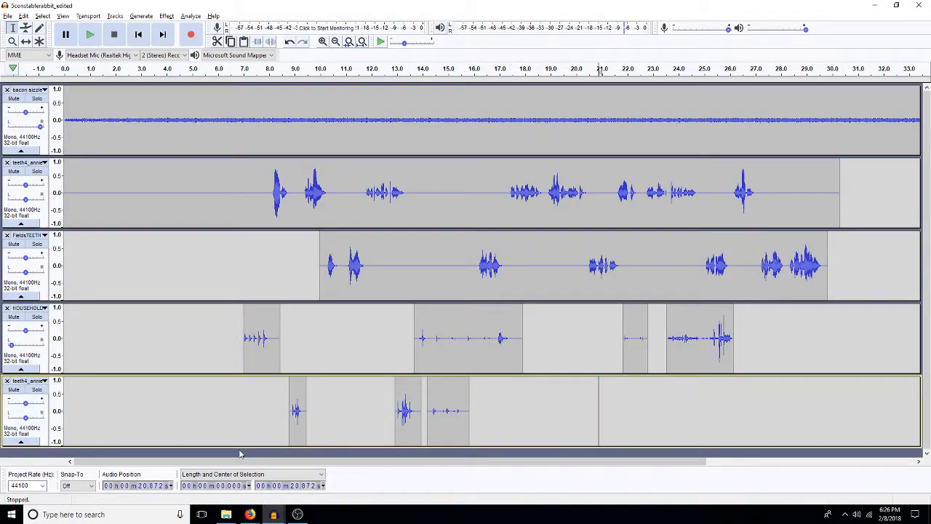
{"action": "key", "text": "ctrl+v"}
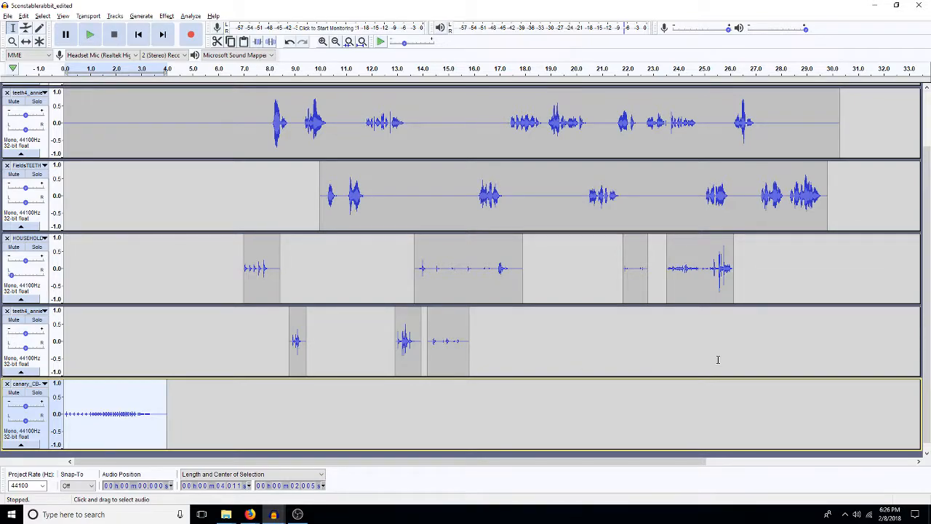
Step: Copy the first 3.6 s of the DINING-CRO track in bacon sizzle12103101 and paste it into the scene's HOUSEHOLD track at about 27 s
{"action": "mouse_move", "coordinate": [273, 516]}
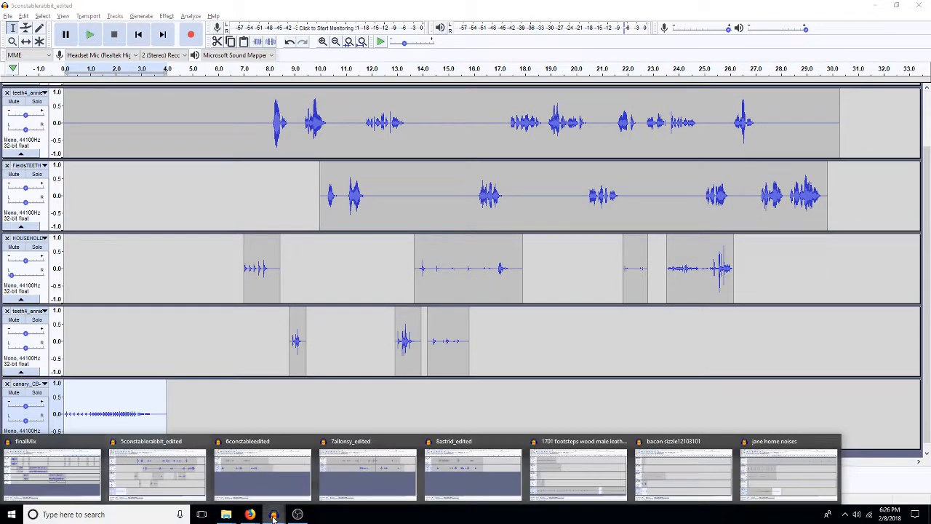
{"action": "left_click", "coordinate": [665, 475]}
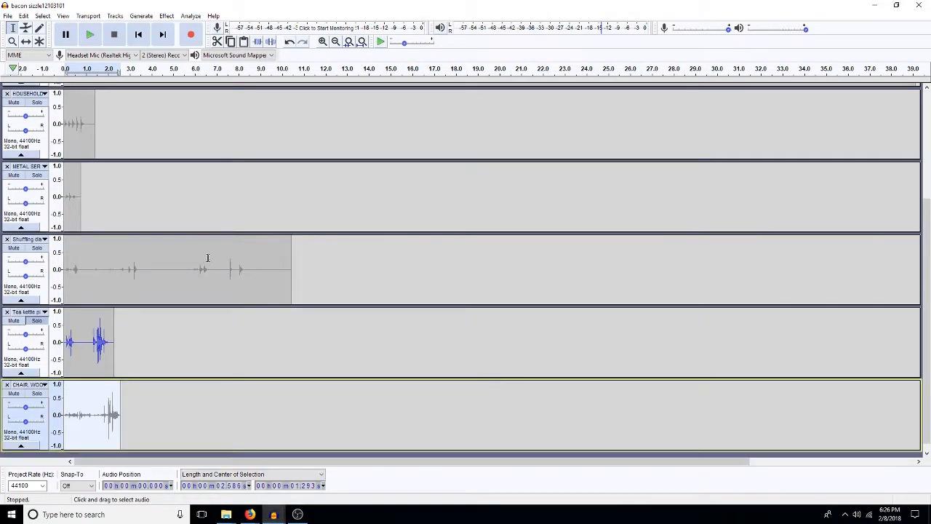
{"action": "scroll", "coordinate": [145, 184], "scroll_direction": "up", "scroll_amount": 5}
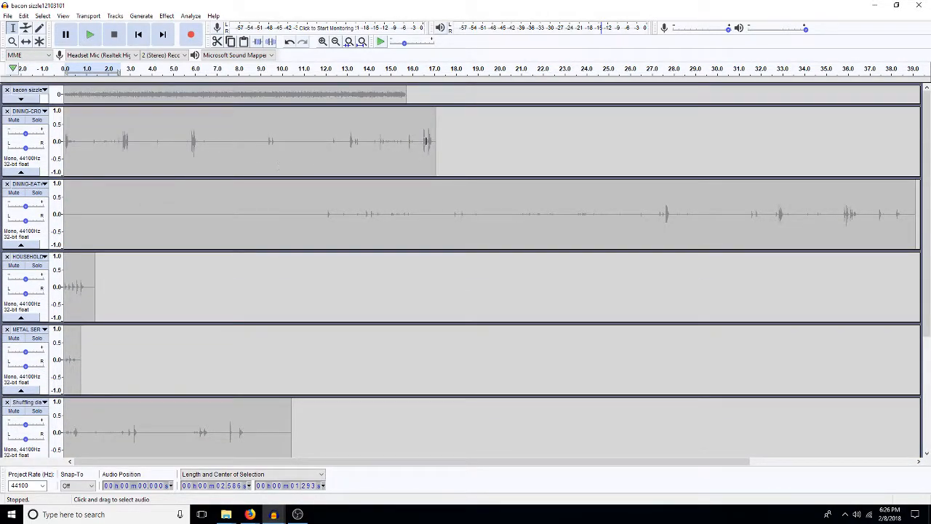
{"action": "left_click_drag", "start_coordinate": [143, 146], "coordinate": [69, 168]}
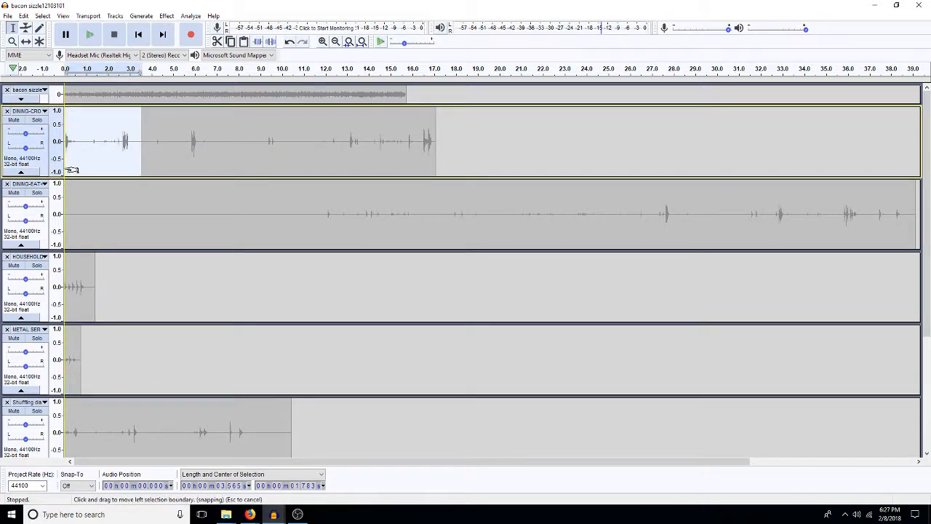
{"action": "left_click", "coordinate": [877, 5]}
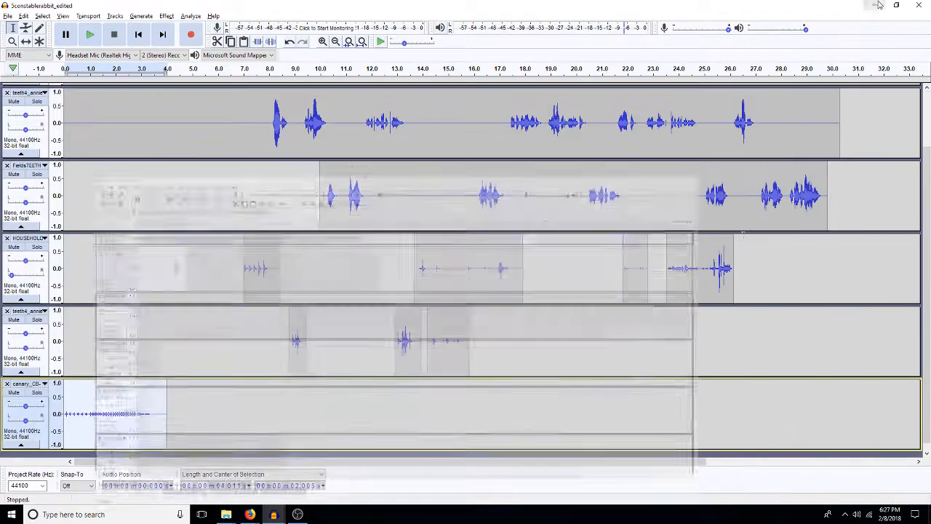
{"action": "left_click", "coordinate": [755, 284]}
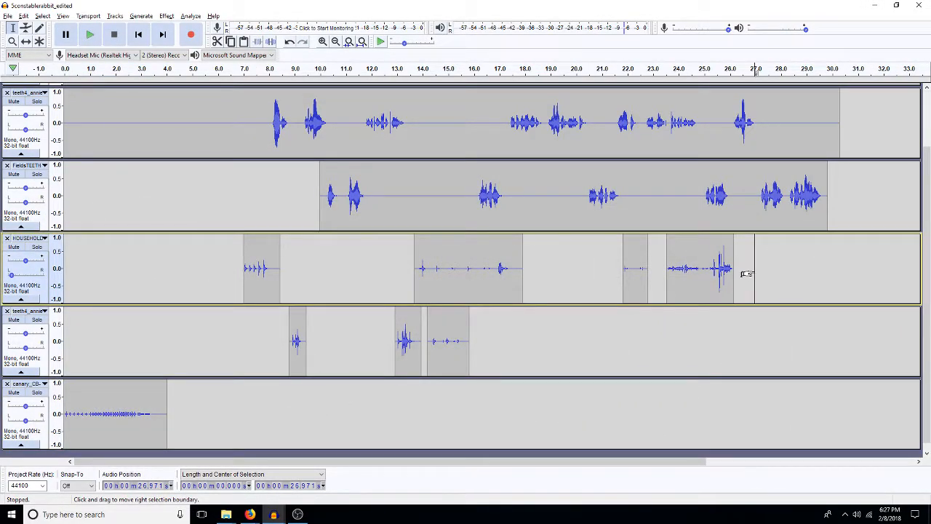
{"action": "key", "text": "ctrl+v"}
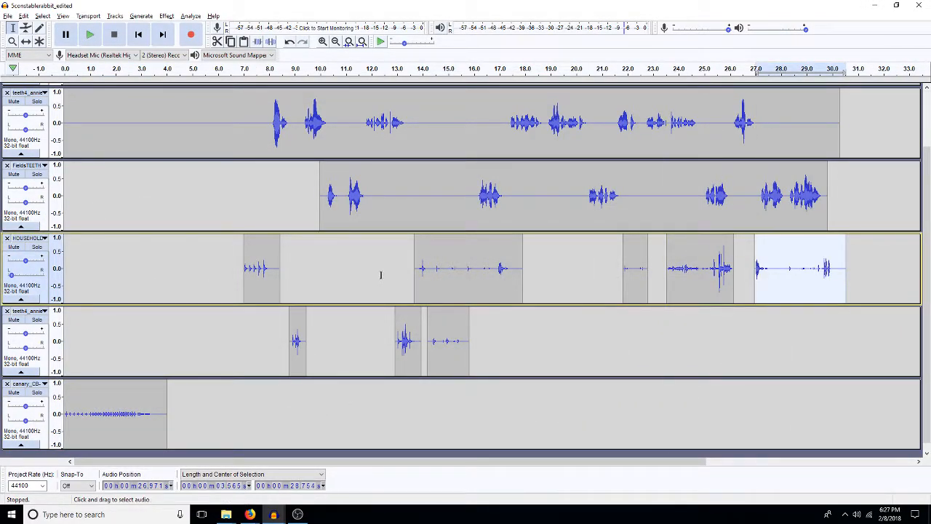
Step: Shift the canary clip so it starts at about 8 s, and return to the Selection tool
{"action": "left_click", "coordinate": [25, 42]}
{"action": "left_click_drag", "start_coordinate": [116, 390], "coordinate": [323, 390]}
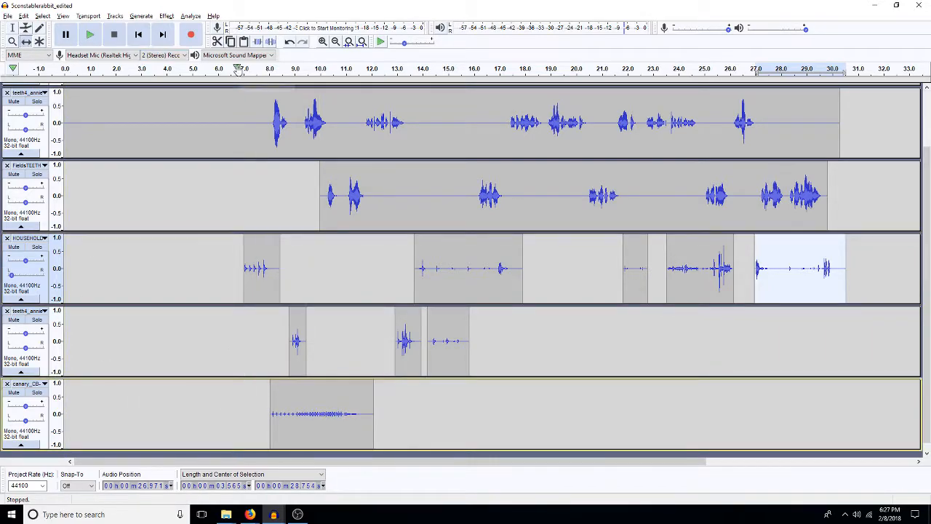
{"action": "left_click", "coordinate": [11, 28]}
Step: Reduce the height of the bacon sizzle track and play the scene from about 4.4 s to check the mix
{"action": "scroll", "coordinate": [174, 141], "scroll_direction": "up", "scroll_amount": 2}
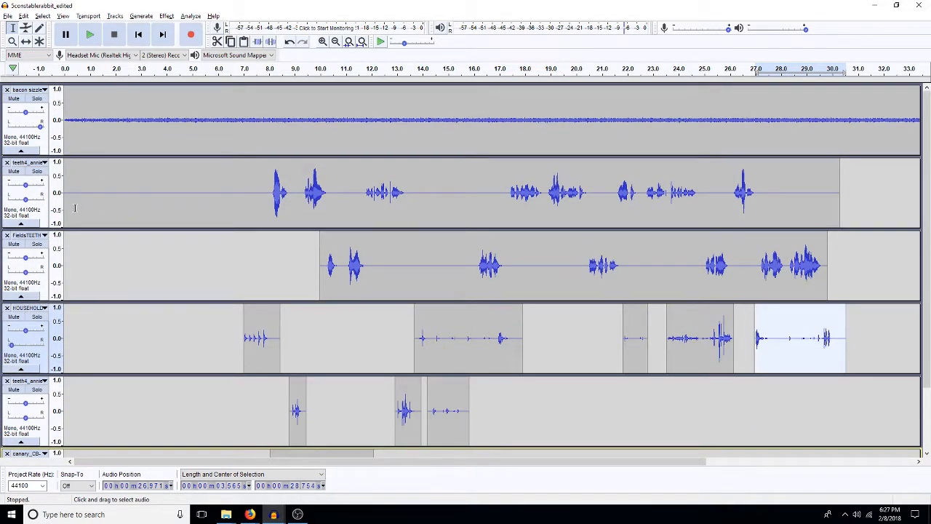
{"action": "left_click", "coordinate": [176, 195]}
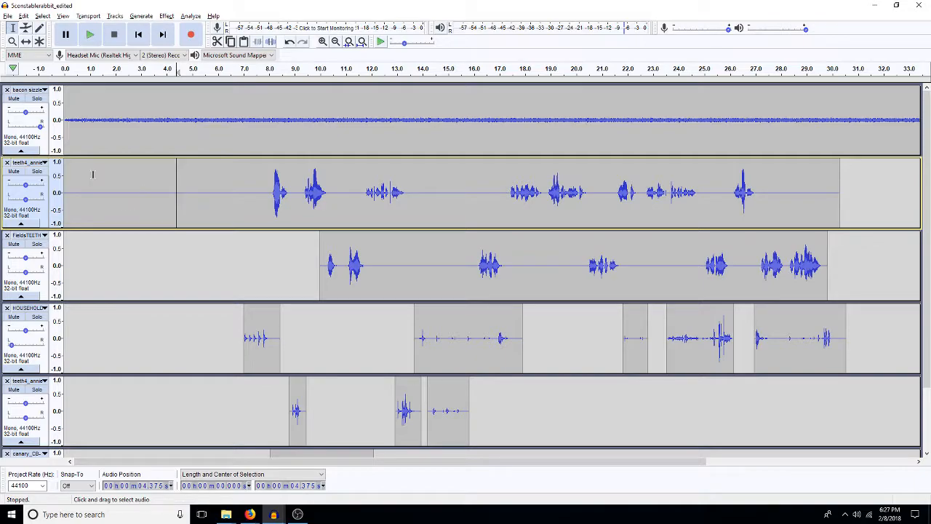
{"action": "left_click_drag", "start_coordinate": [81, 156], "coordinate": [82, 114]}
{"action": "key", "text": "space"}
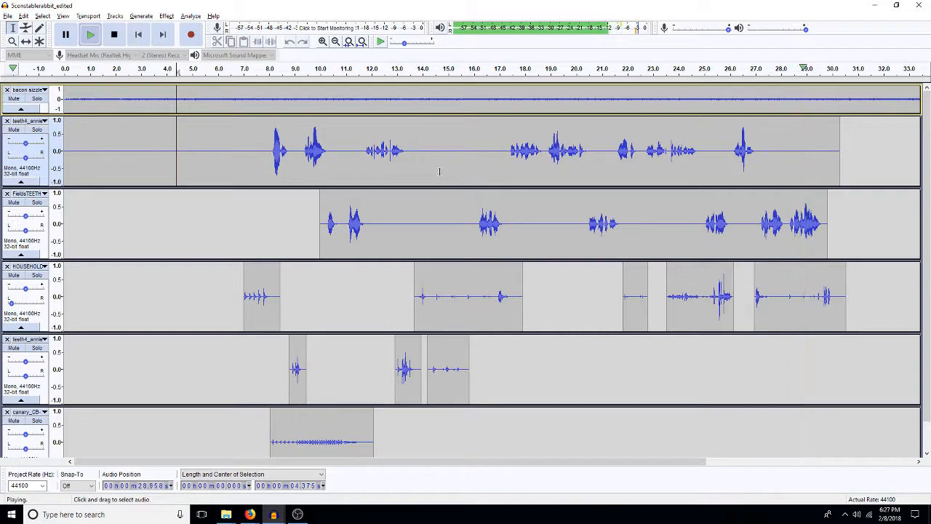
{"action": "key", "text": "space"}
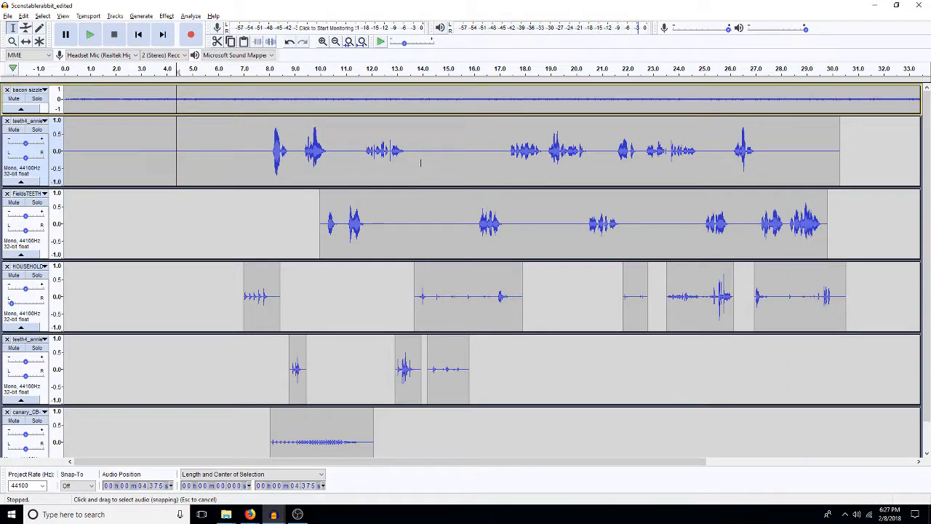
Step: Enlarge the bacon sizzle track's height and lower the volume of its entire audio with Amplify
{"action": "left_click_drag", "start_coordinate": [385, 111], "coordinate": [405, 181]}
{"action": "double_click", "coordinate": [206, 146]}
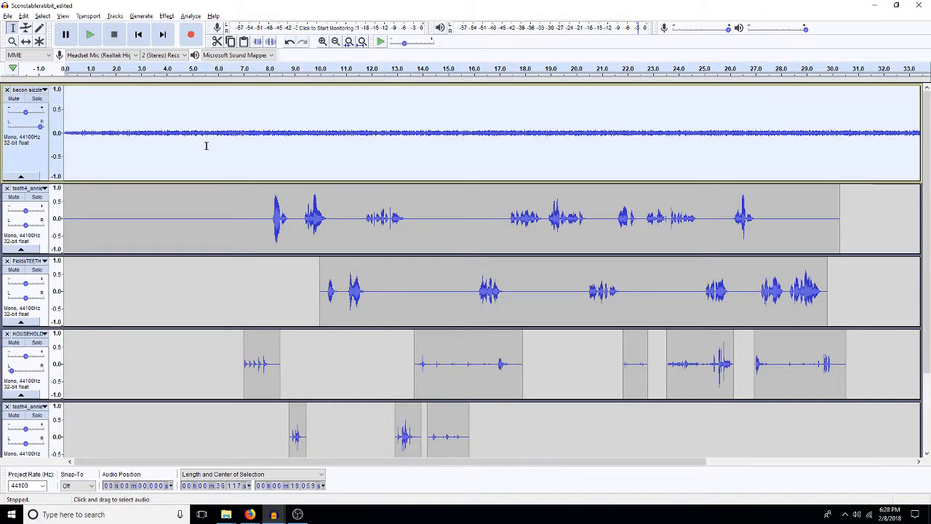
{"action": "key", "text": "ctrl+shift+a"}
{"action": "type", "text": "-"}
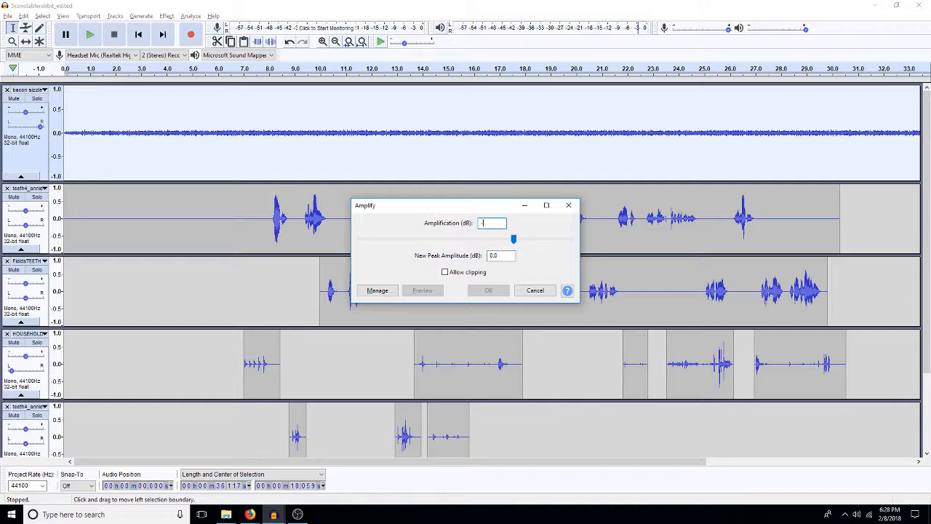
{"action": "key", "text": "Escape"}
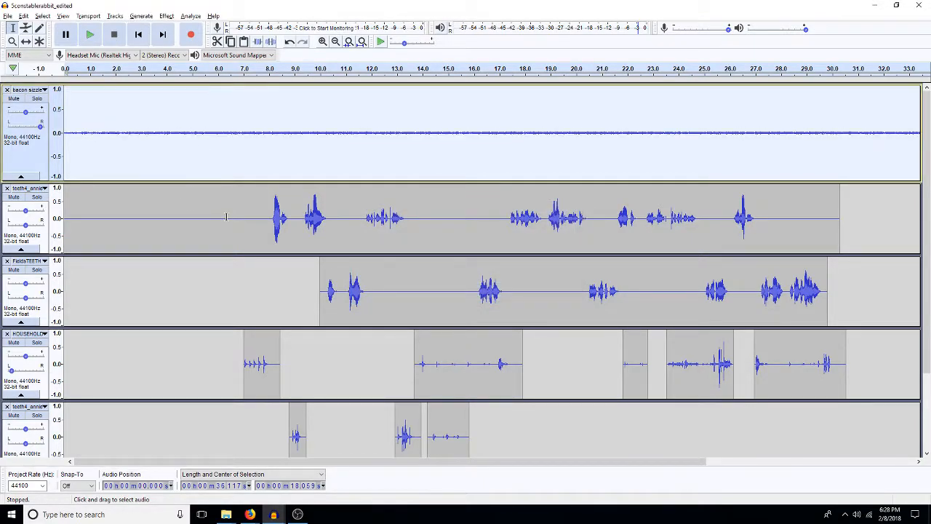
{"action": "key", "text": "ctrl+h"}
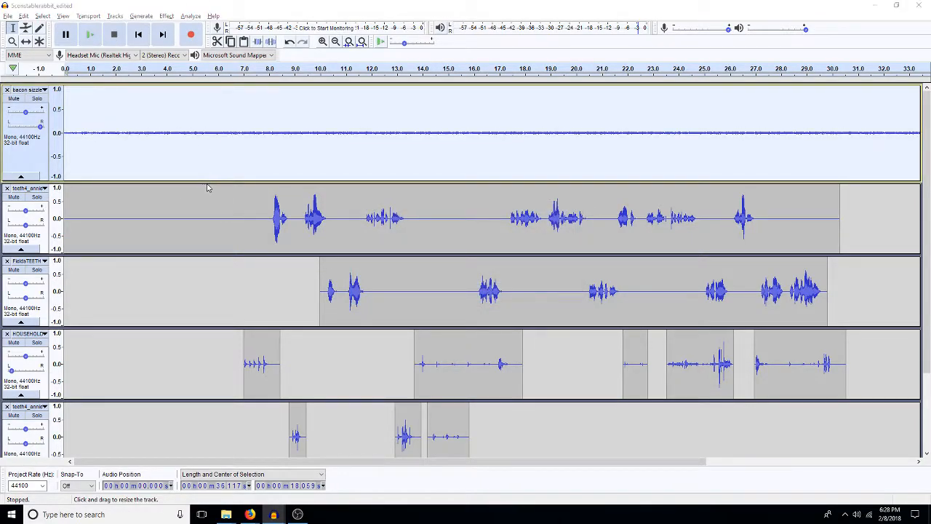
{"action": "key", "text": "Return"}
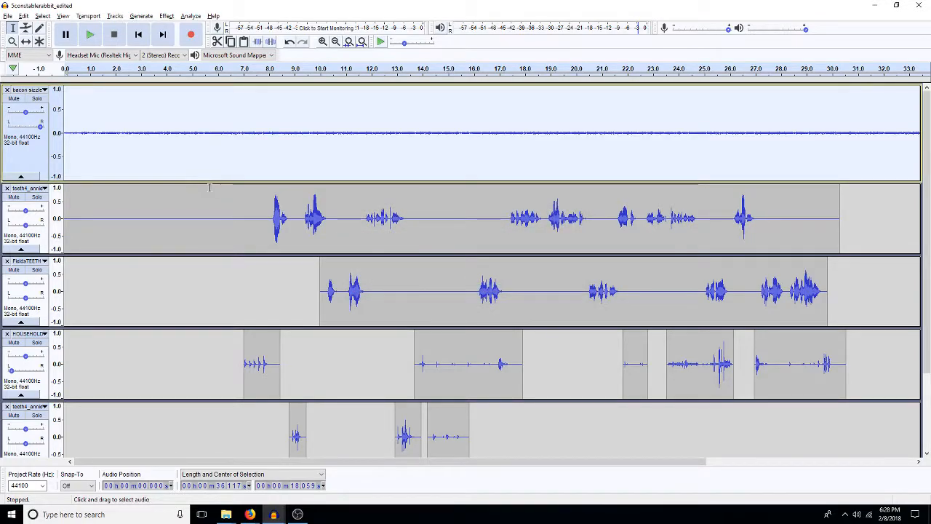
Step: Shrink the bacon sizzle track's height again and briefly play the mix from the beginning
{"action": "left_click_drag", "start_coordinate": [208, 179], "coordinate": [205, 127]}
{"action": "key", "text": "space"}
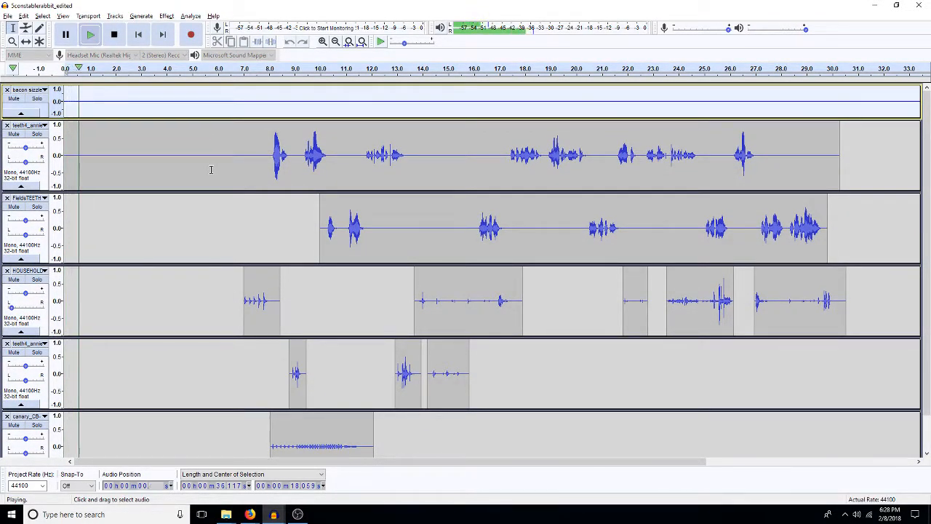
{"action": "key", "text": "space"}
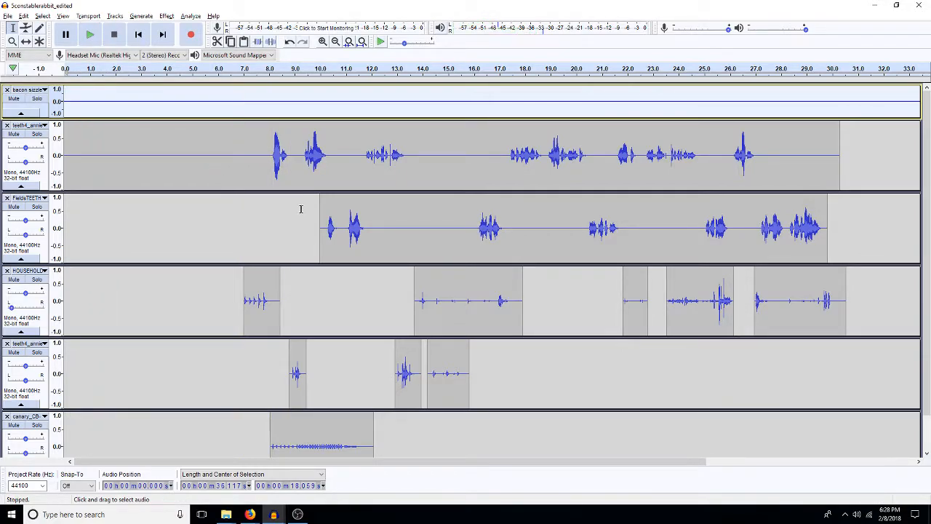
Step: Shift the canary clip earlier to start at about 6.3 s, and return to the Selection tool
{"action": "scroll", "coordinate": [325, 366], "scroll_direction": "down", "scroll_amount": 1}
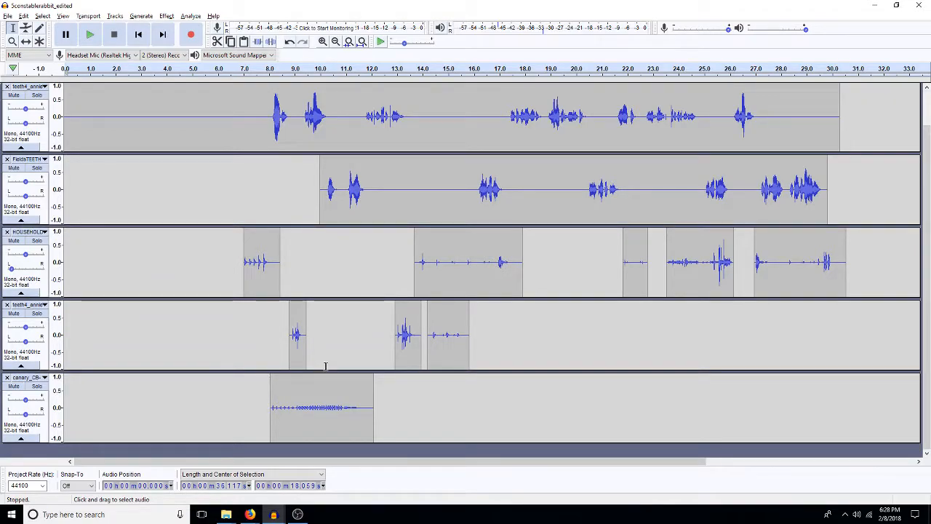
{"action": "left_click", "coordinate": [26, 41]}
{"action": "left_click_drag", "start_coordinate": [318, 426], "coordinate": [273, 423]}
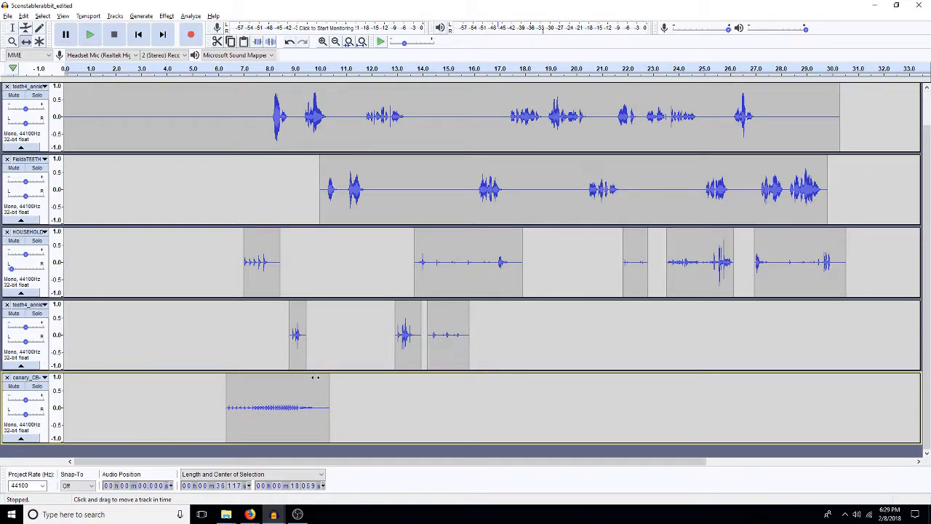
{"action": "key", "text": "F1"}
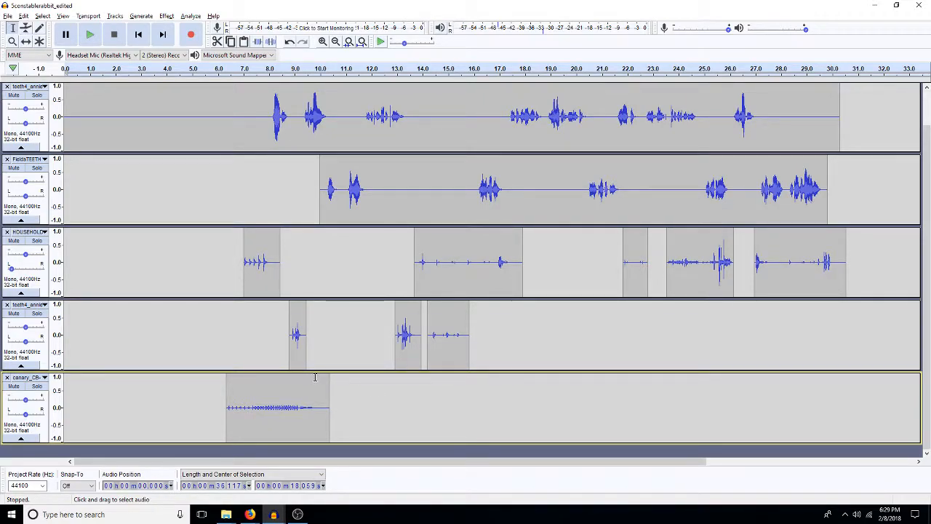
{"action": "scroll", "coordinate": [357, 371], "scroll_direction": "up", "scroll_amount": 2}
{"action": "scroll", "coordinate": [357, 371], "scroll_direction": "down", "scroll_amount": 2}
{"action": "left_click", "coordinate": [214, 201]}
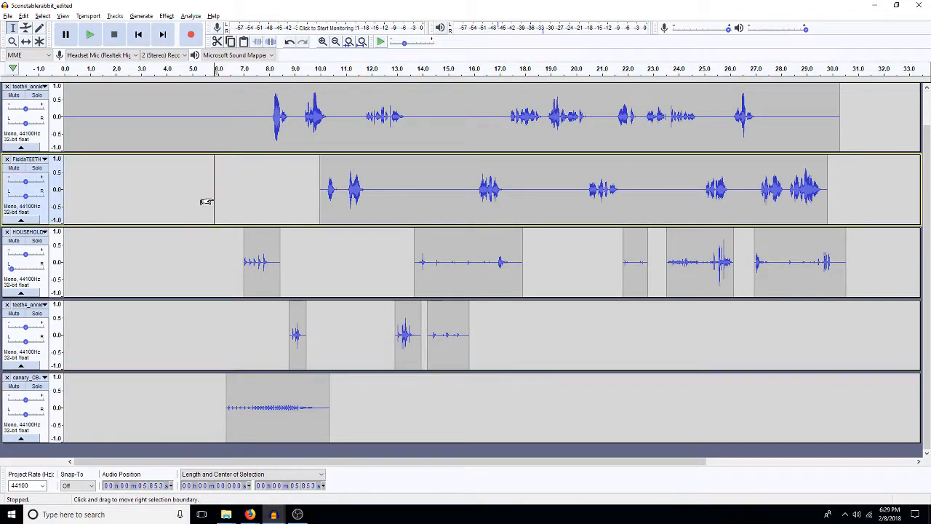
{"action": "left_click_drag", "start_coordinate": [204, 200], "coordinate": [218, 196]}
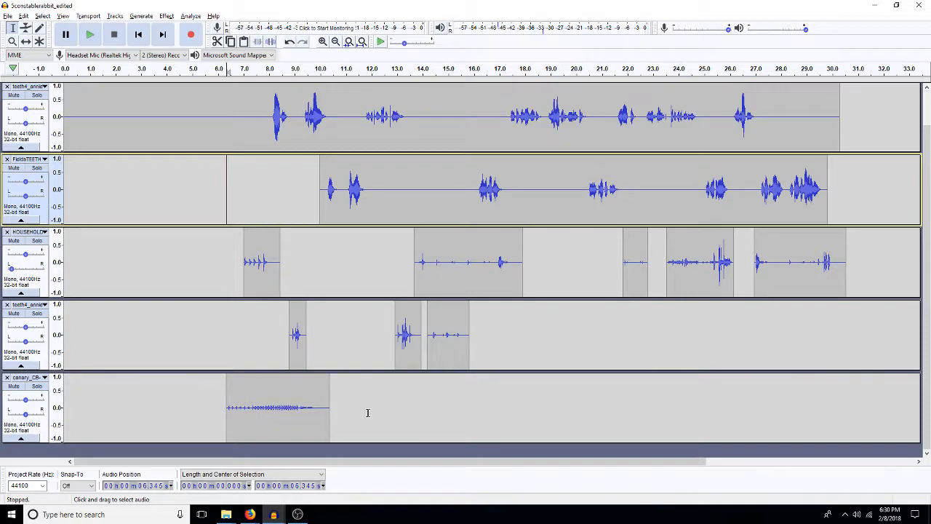
Step: Copy about 0.8 s of silence from the upper dialogue track; insert it there at about 9 s and at the start of the FieldsTEETH clip
{"action": "left_click_drag", "start_coordinate": [243, 120], "coordinate": [224, 125]}
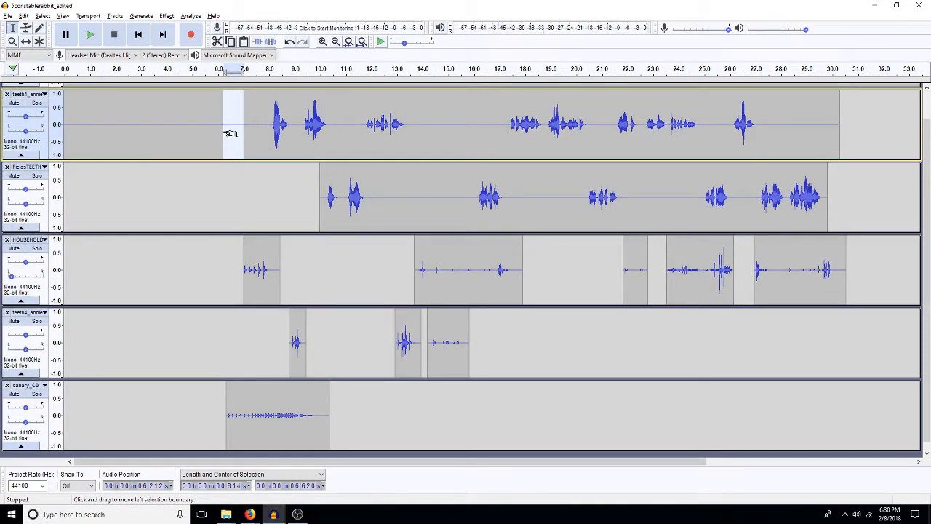
{"action": "left_click", "coordinate": [296, 144]}
{"action": "key", "text": "ctrl+v"}
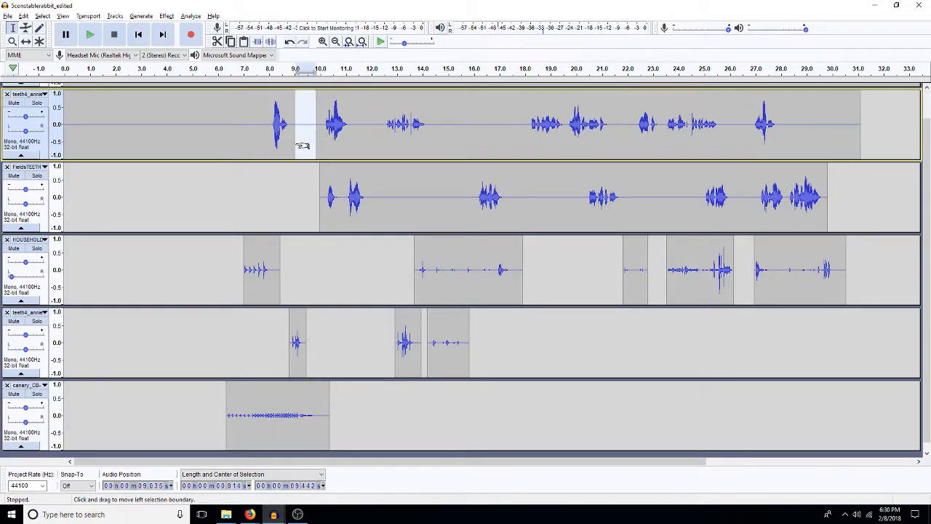
{"action": "left_click", "coordinate": [313, 224]}
{"action": "key", "text": "ctrl+v"}
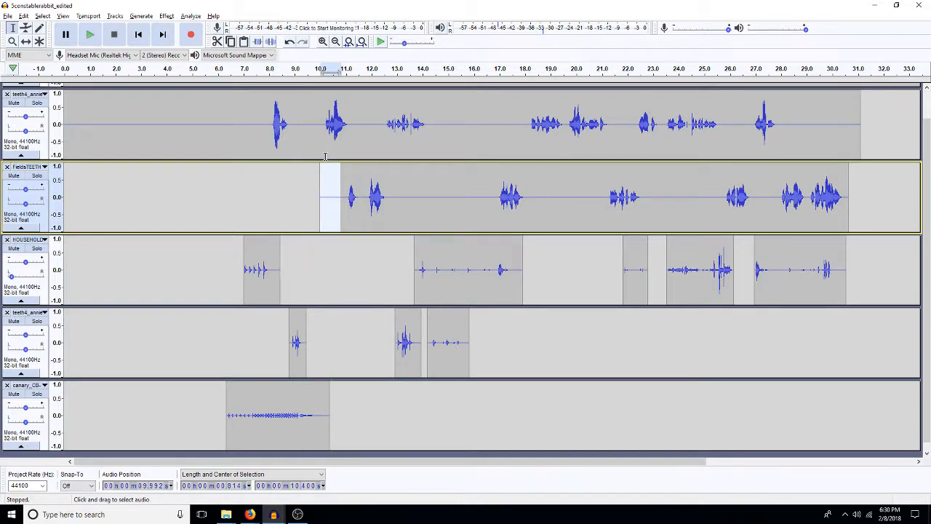
Step: Copy about 0.76 s of the third clip in the lower teeth4 effects track and paste it directly after that track's first clip
{"action": "left_click", "coordinate": [182, 215]}
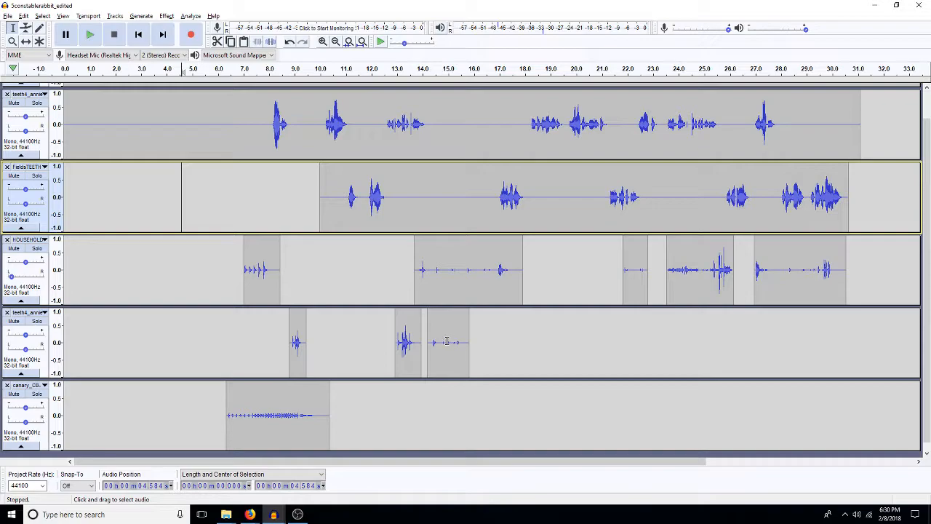
{"action": "left_click_drag", "start_coordinate": [442, 343], "coordinate": [457, 357]}
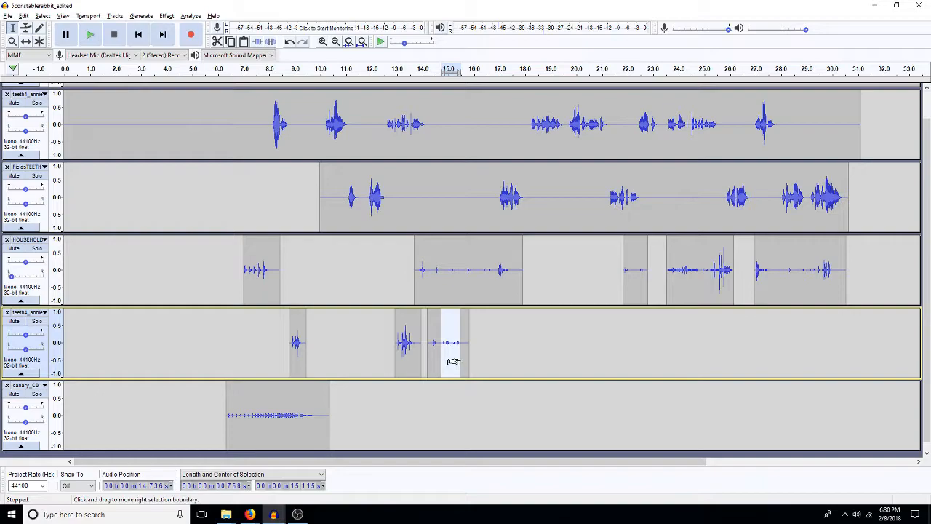
{"action": "left_click", "coordinate": [306, 337]}
{"action": "left_click_drag", "start_coordinate": [297, 342], "coordinate": [312, 341]}
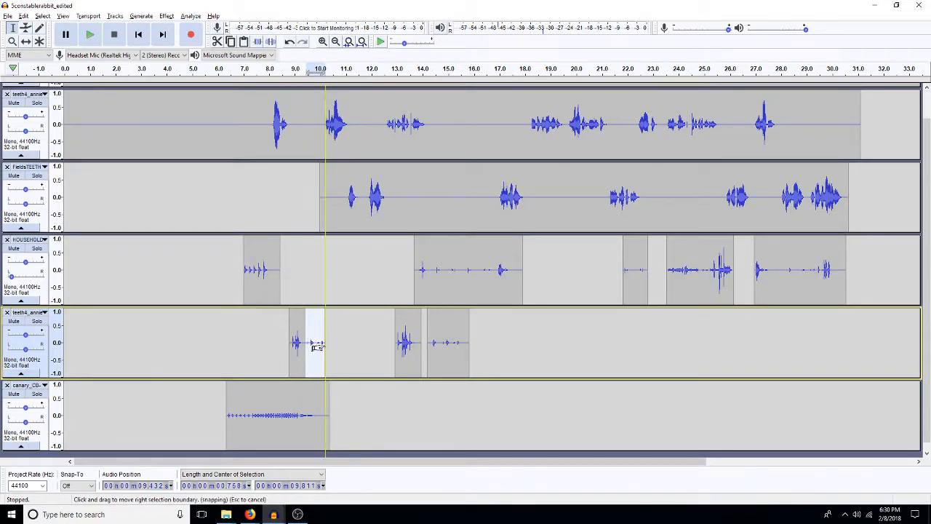
Step: Copy the whole canary clip and paste it at about 23.75 s in the same track
{"action": "left_click", "coordinate": [346, 344]}
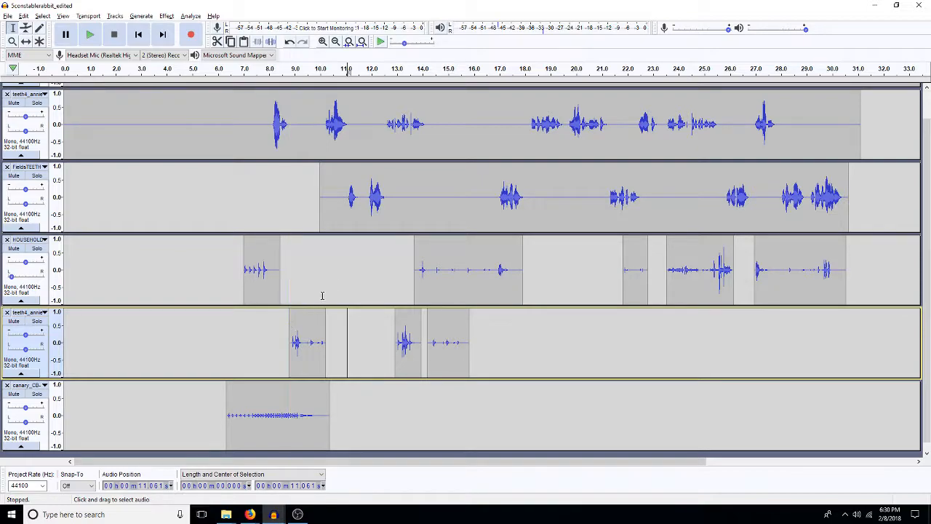
{"action": "left_click", "coordinate": [293, 422]}
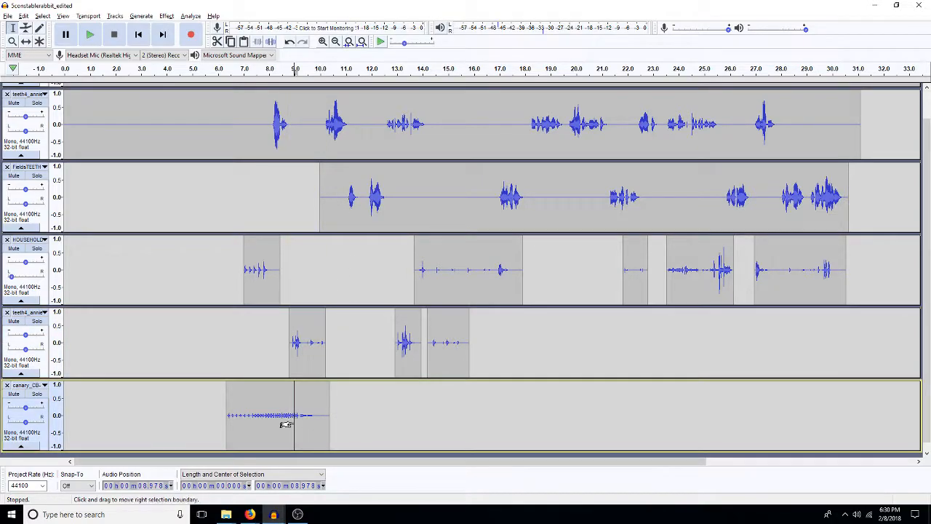
{"action": "double_click", "coordinate": [286, 424]}
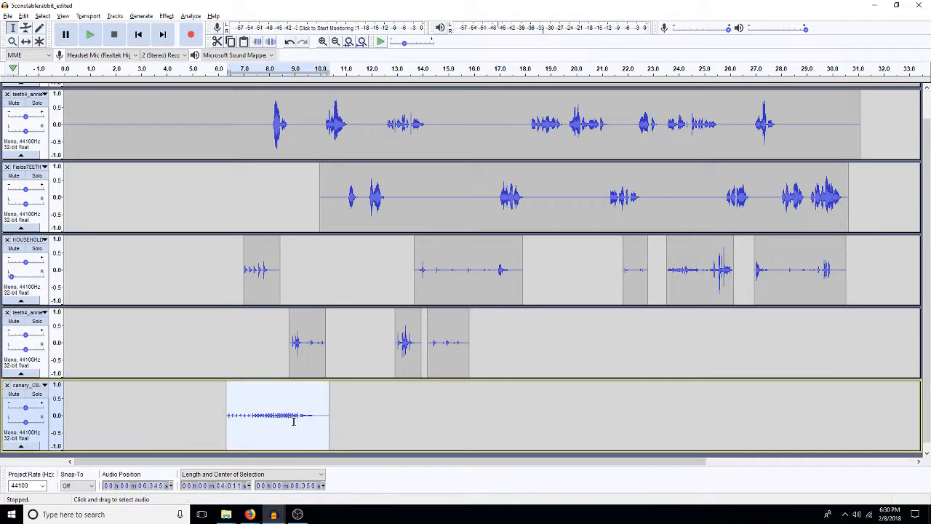
{"action": "left_click", "coordinate": [672, 427]}
{"action": "key", "text": "ctrl+v"}
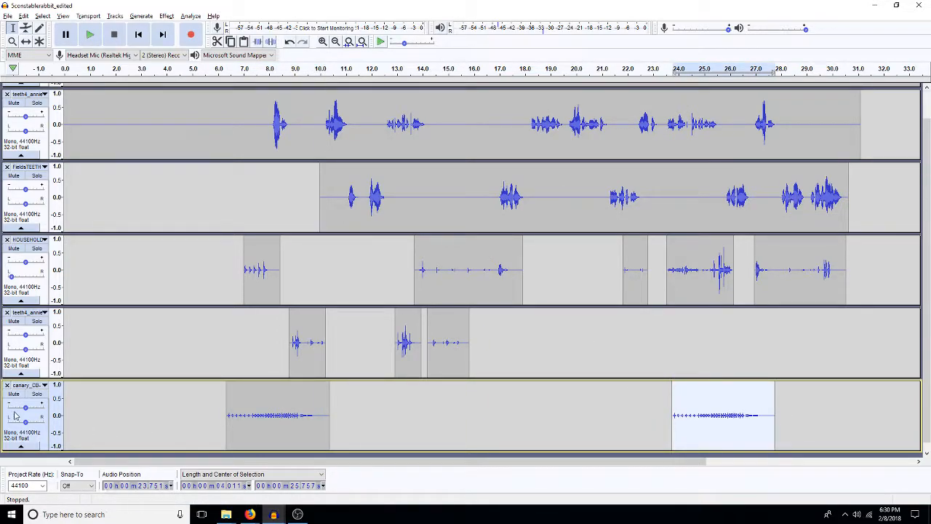
Step: Pan the canary track partly left and reduce the level of the audio spanning both canary clips, from about 6.3 s to 27.8 s
{"action": "left_click_drag", "start_coordinate": [25, 421], "coordinate": [16, 421]}
{"action": "double_click", "coordinate": [403, 426]}
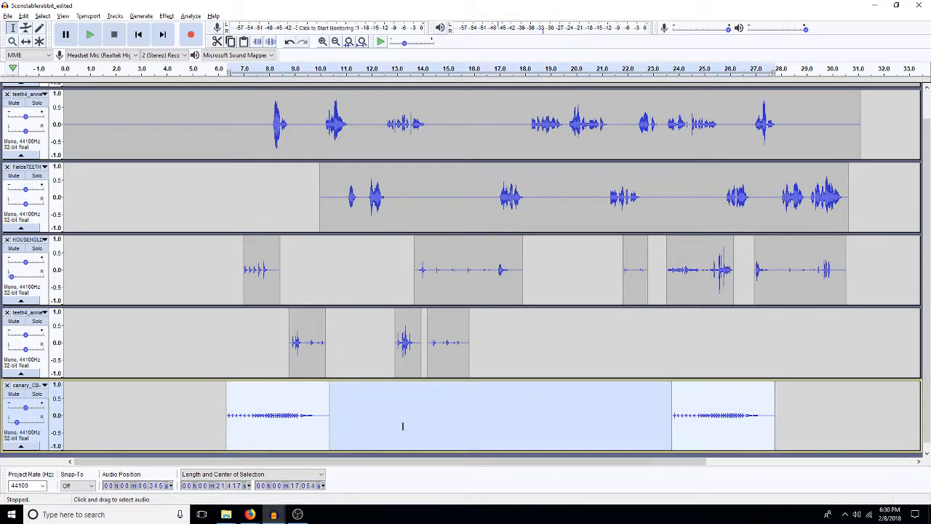
{"action": "key", "text": "ctrl+shift+l"}
{"action": "key", "text": "Return"}
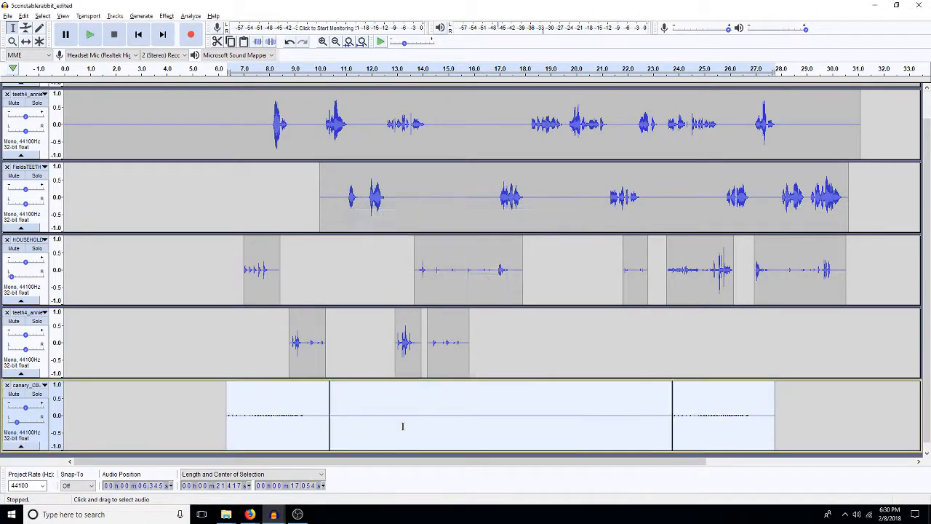
Step: Merge the canary track's split lines into one continuous clip and collapse the track
{"action": "left_click", "coordinate": [327, 420]}
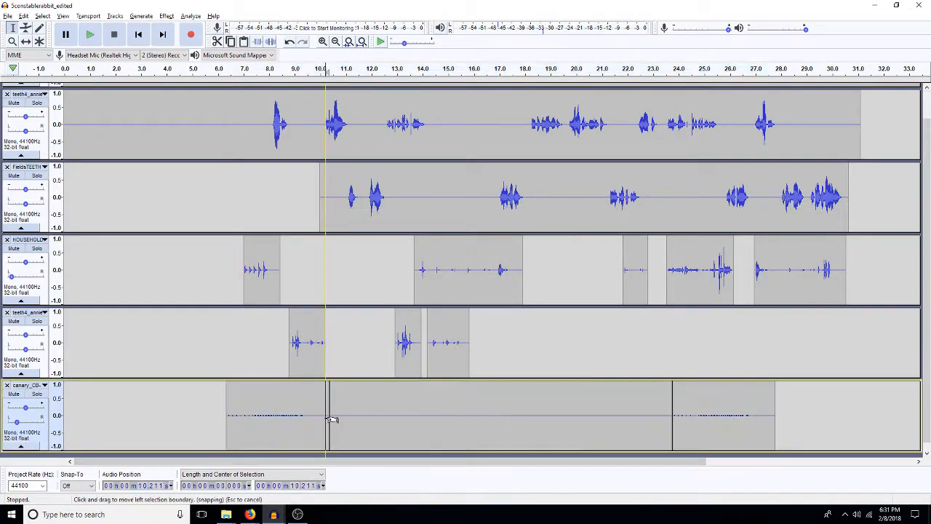
{"action": "left_click", "coordinate": [332, 416]}
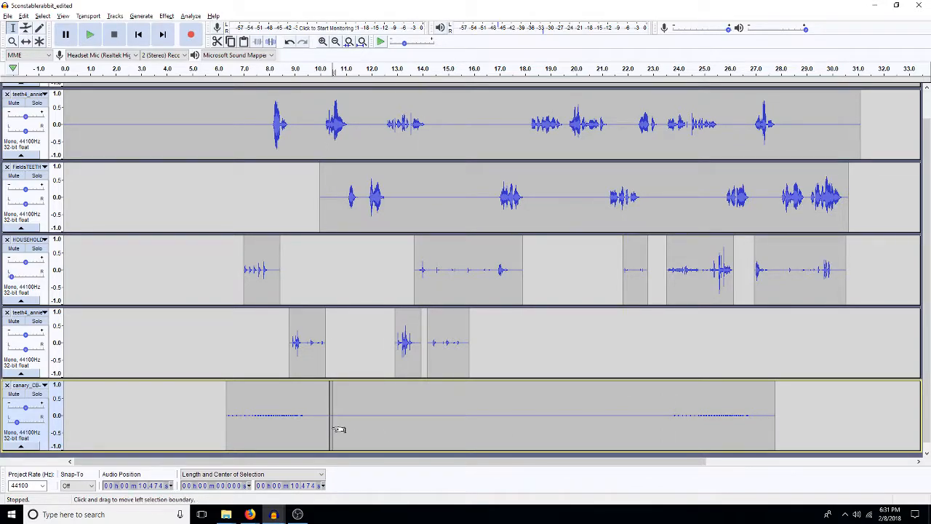
{"action": "left_click", "coordinate": [204, 436]}
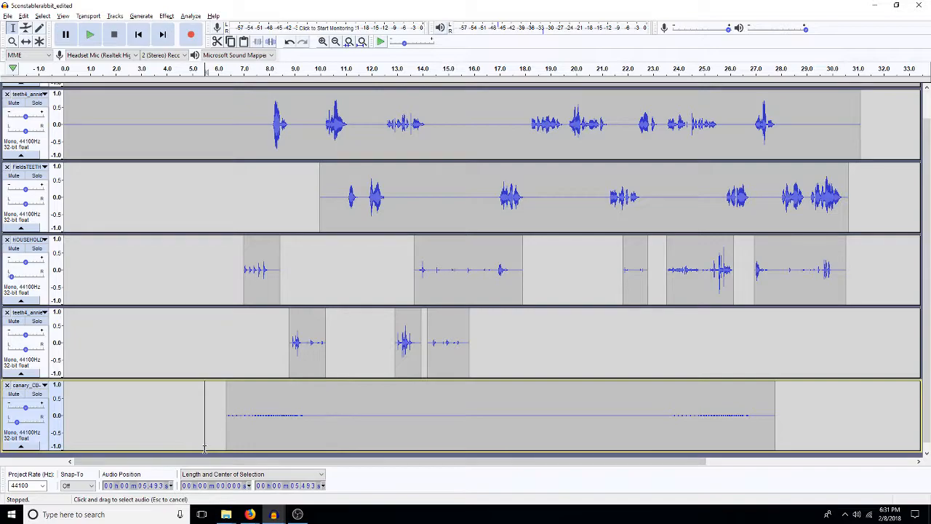
{"action": "left_click", "coordinate": [22, 445]}
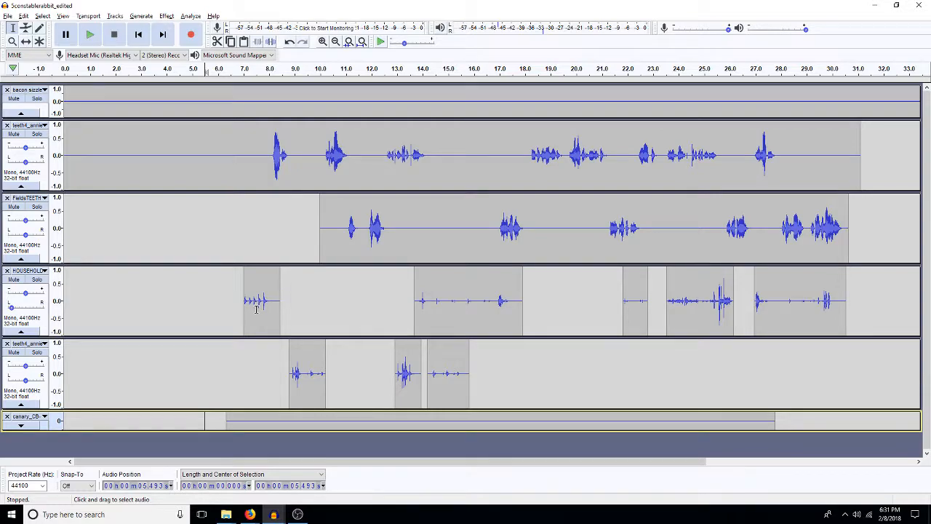
Step: Copy the last HOUSEHOLD clip, starting at about 27 s, and paste it into the lower teeth4 track at about 3.9 s
{"action": "double_click", "coordinate": [792, 310]}
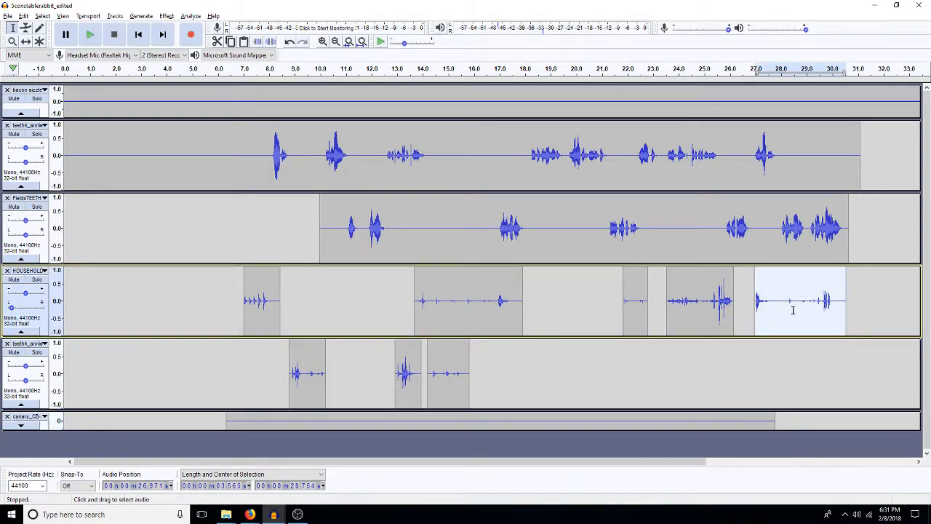
{"action": "left_click", "coordinate": [126, 309]}
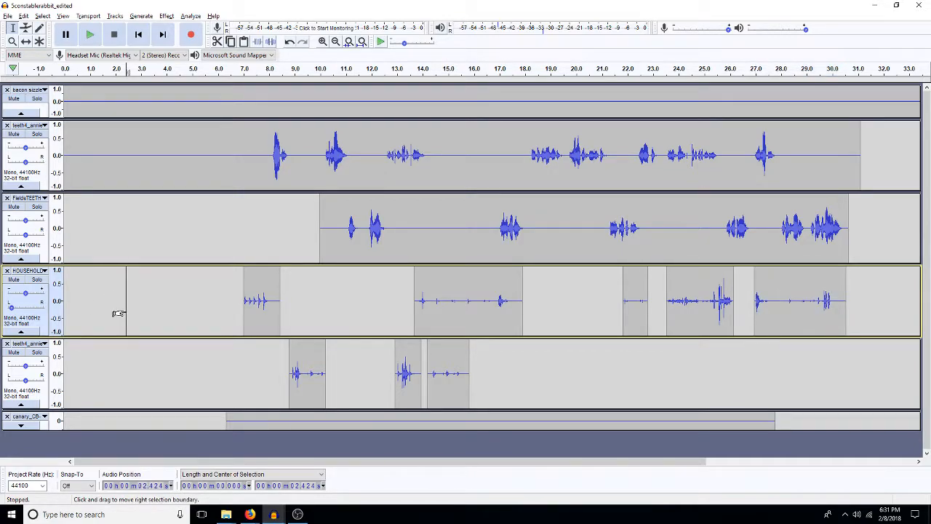
{"action": "left_click", "coordinate": [164, 379]}
{"action": "key", "text": "ctrl+v"}
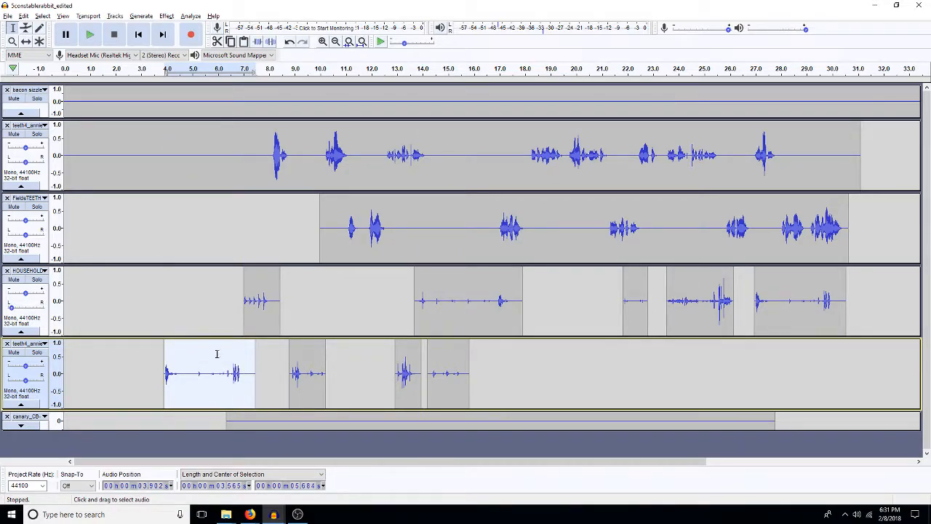
Step: Play the mix from about 3.2 s to past 12 s to check the new effects against the dialogue
{"action": "left_click", "coordinate": [146, 296]}
{"action": "key", "text": "space"}
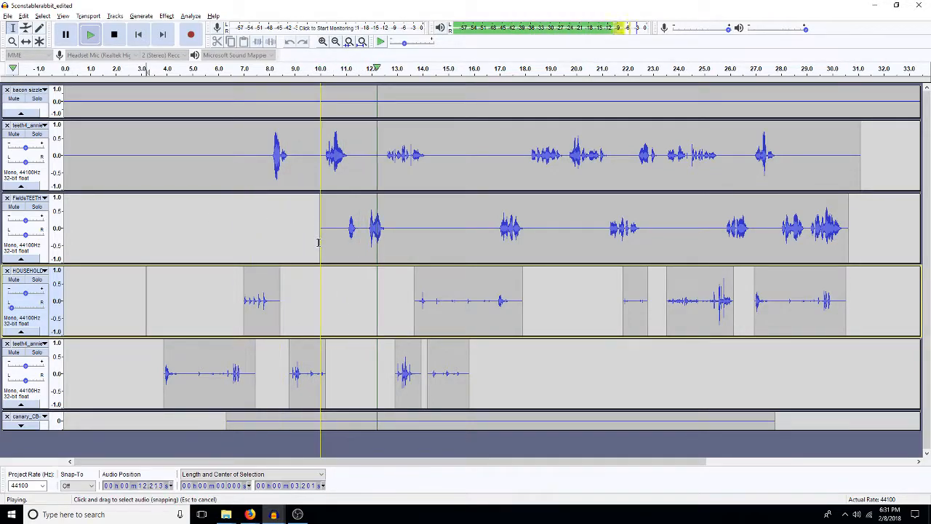
{"action": "key", "text": "space"}
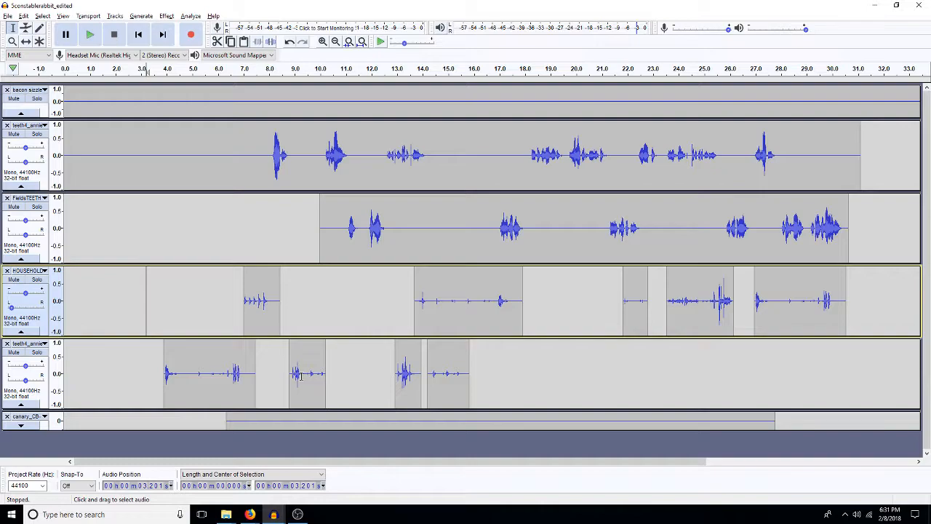
Step: Amplify the loud burst at about 9 s in the lower teeth4 track by 3 dB and clear the selection
{"action": "left_click_drag", "start_coordinate": [305, 375], "coordinate": [291, 377]}
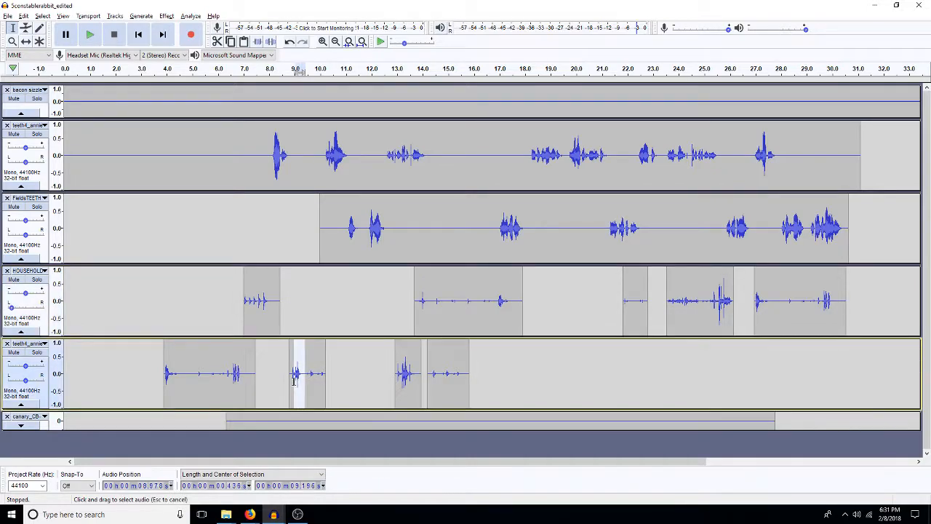
{"action": "type", "text": "a3"}
{"action": "key", "text": "Return"}
{"action": "left_click", "coordinate": [357, 384]}
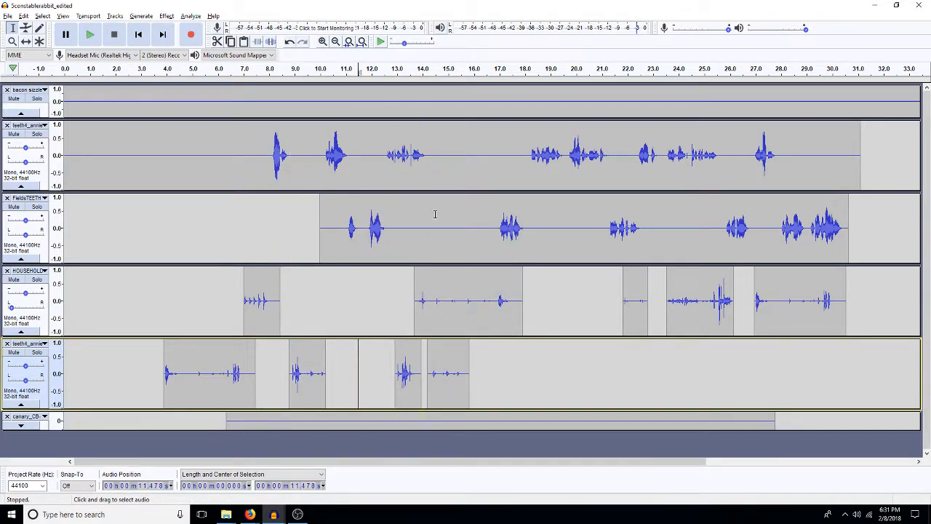
{"action": "left_click", "coordinate": [377, 160]}
{"action": "key", "text": "ctrl+v"}
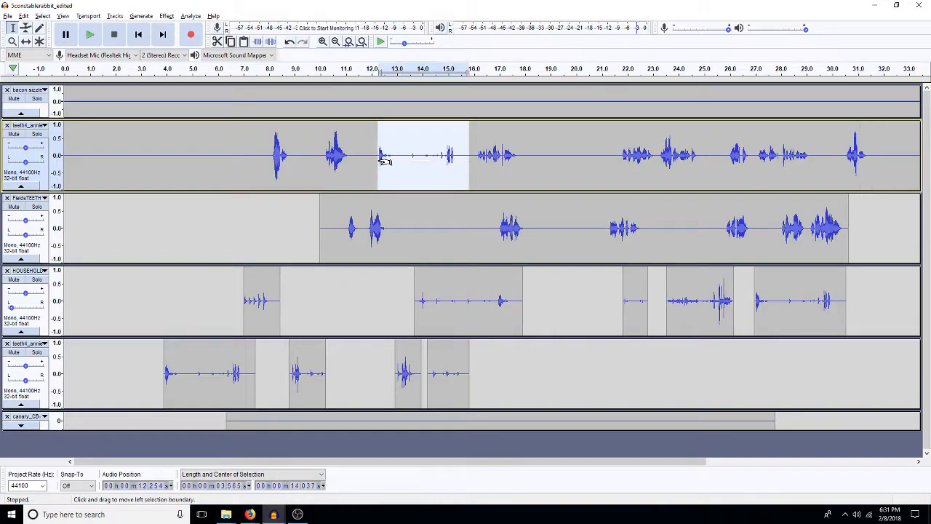
{"action": "key", "text": "ctrl+z"}
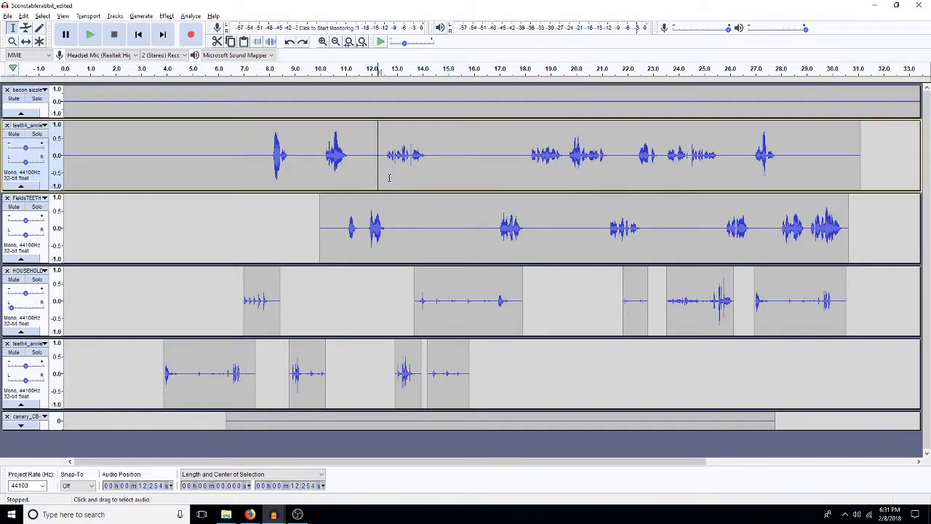
Step: Copy about 0.85 s of silence from FieldsTEETH and insert it at about 12.3 s in the upper dialogue track and 13.1 s in FieldsTEETH
{"action": "left_click_drag", "start_coordinate": [427, 211], "coordinate": [449, 210]}
{"action": "key", "text": "ctrl+c"}
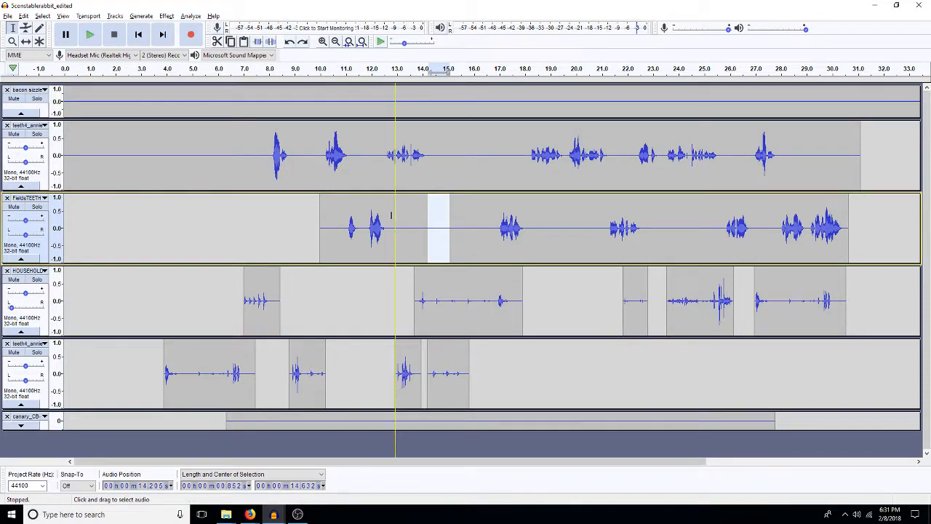
{"action": "left_click", "coordinate": [379, 160]}
{"action": "key", "text": "ctrl+v"}
{"action": "left_click", "coordinate": [399, 227]}
{"action": "key", "text": "ctrl+v"}
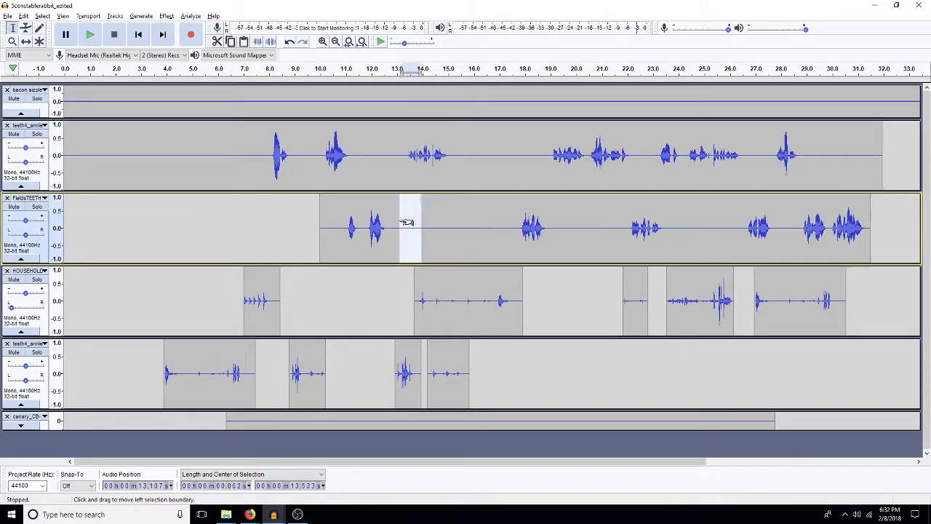
Step: Shift the lower teeth4 track's third clip earlier to start at about 12.2 s, and return to the Selection tool
{"action": "left_click", "coordinate": [386, 319]}
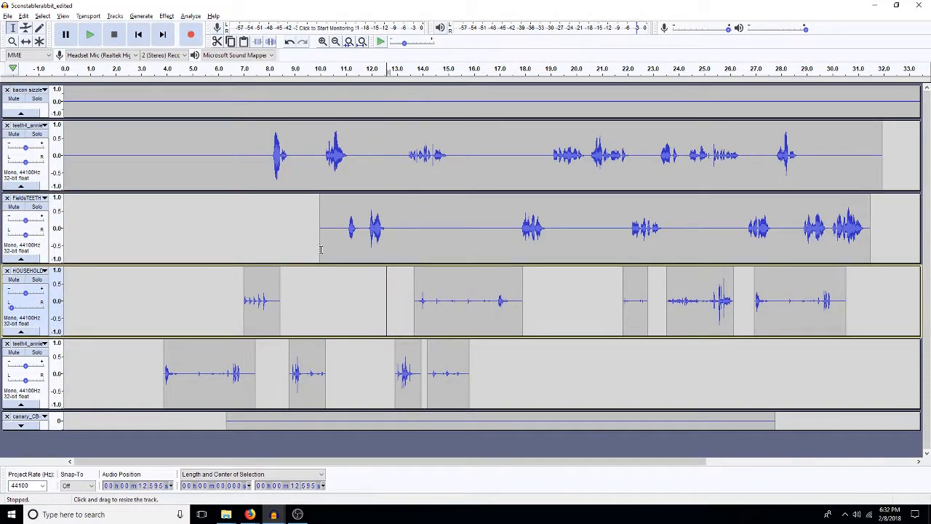
{"action": "left_click", "coordinate": [25, 41]}
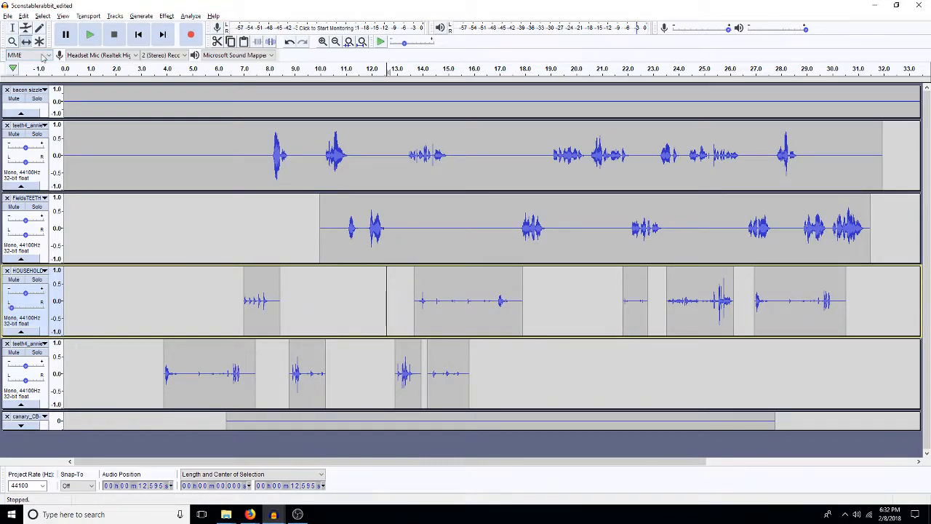
{"action": "left_click_drag", "start_coordinate": [405, 381], "coordinate": [388, 386]}
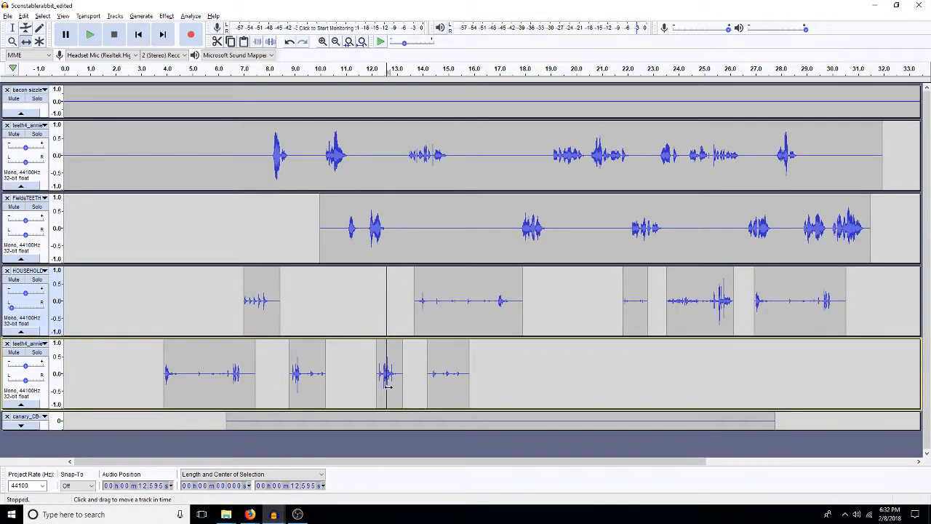
{"action": "key", "text": "F1"}
Step: Play the mix from about 12 s, and delete about 0.25 s of silence at about 13.1 s in the upper dialogue track
{"action": "left_click", "coordinate": [372, 285]}
{"action": "key", "text": "space"}
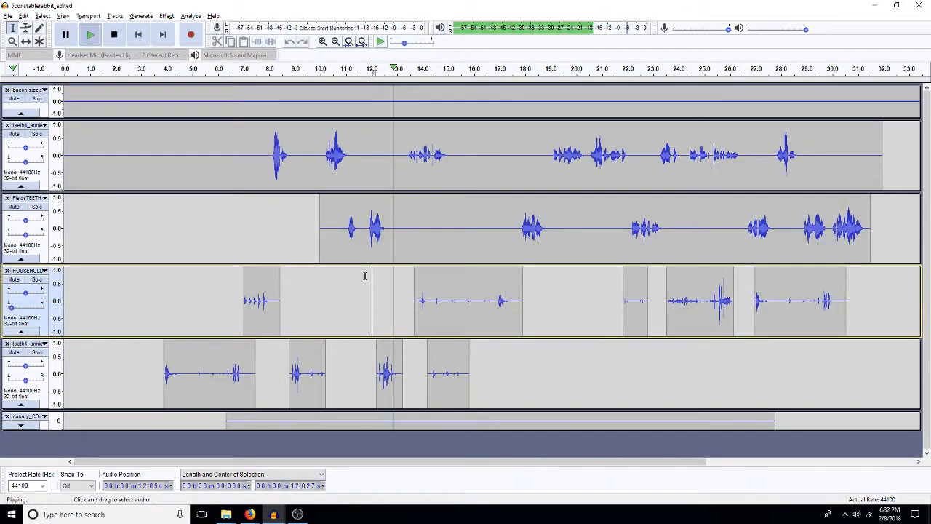
{"action": "key", "text": "space"}
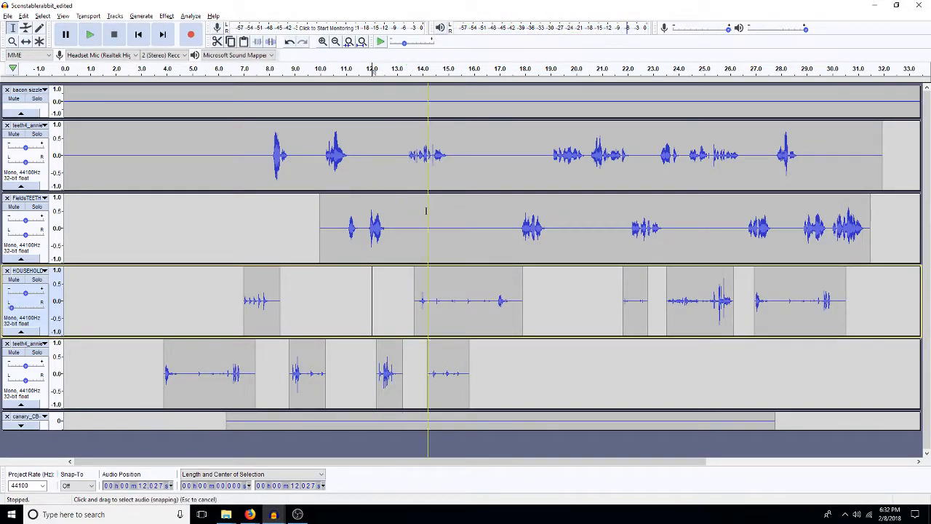
{"action": "left_click_drag", "start_coordinate": [404, 168], "coordinate": [407, 174]}
{"action": "key", "text": "Delete"}
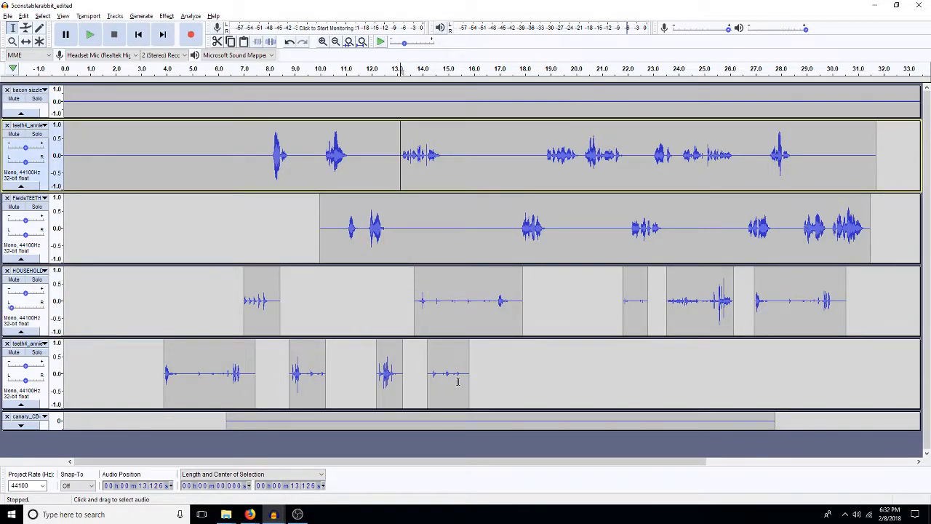
Step: Shift the lower teeth4 track's fourth clip directly against its third, and the second HOUSEHOLD clip later to about 14.6 s
{"action": "left_click", "coordinate": [25, 42]}
{"action": "left_click_drag", "start_coordinate": [440, 376], "coordinate": [388, 329]}
{"action": "left_click_drag", "start_coordinate": [439, 313], "coordinate": [462, 312]}
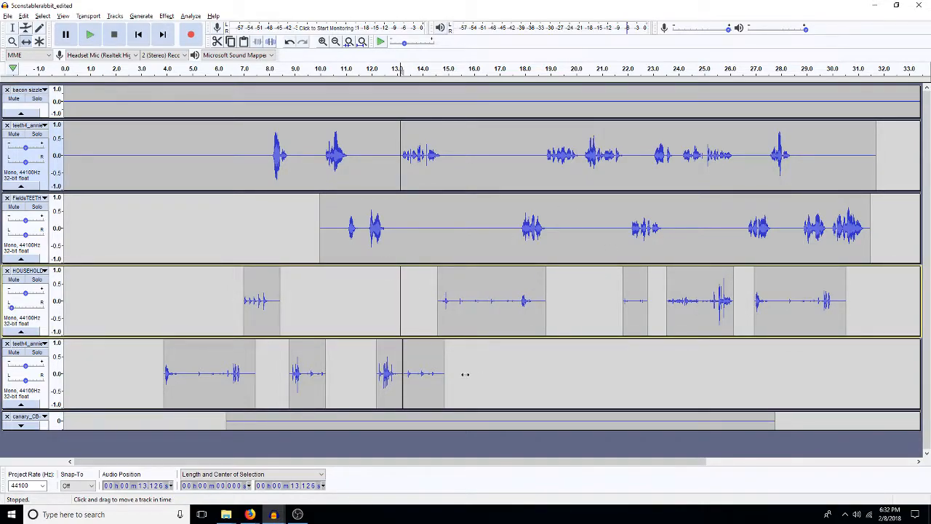
{"action": "left_click", "coordinate": [12, 27]}
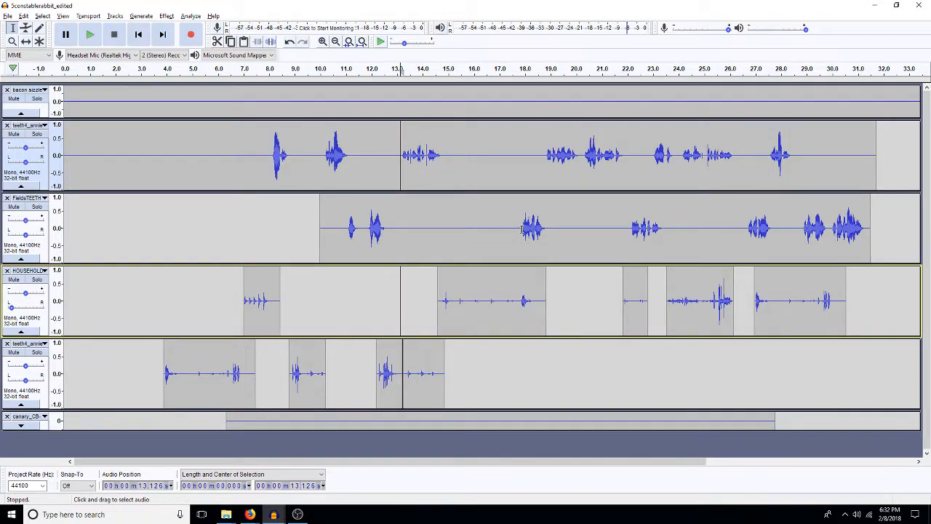
Step: Delete about 1.17 s of silence at about 16.5 s in FieldsTEETH and about 0.65 s at about 18.1 s in the upper dialogue track
{"action": "left_click_drag", "start_coordinate": [515, 231], "coordinate": [486, 232]}
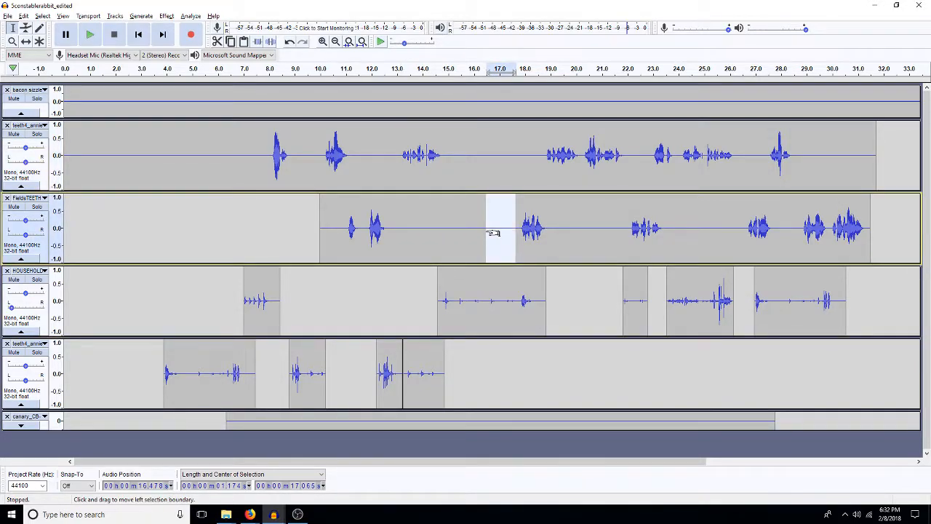
{"action": "key", "text": "Delete"}
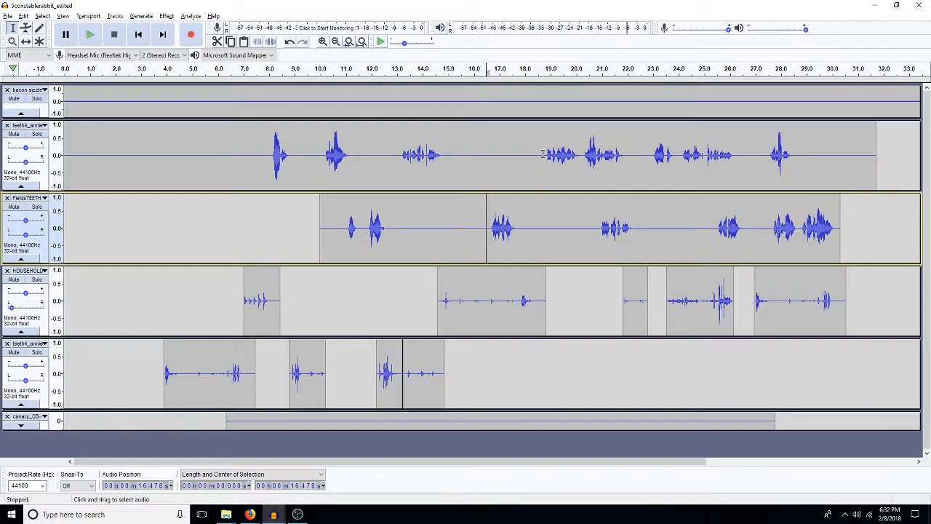
{"action": "left_click_drag", "start_coordinate": [543, 154], "coordinate": [527, 161]}
{"action": "key", "text": "Delete"}
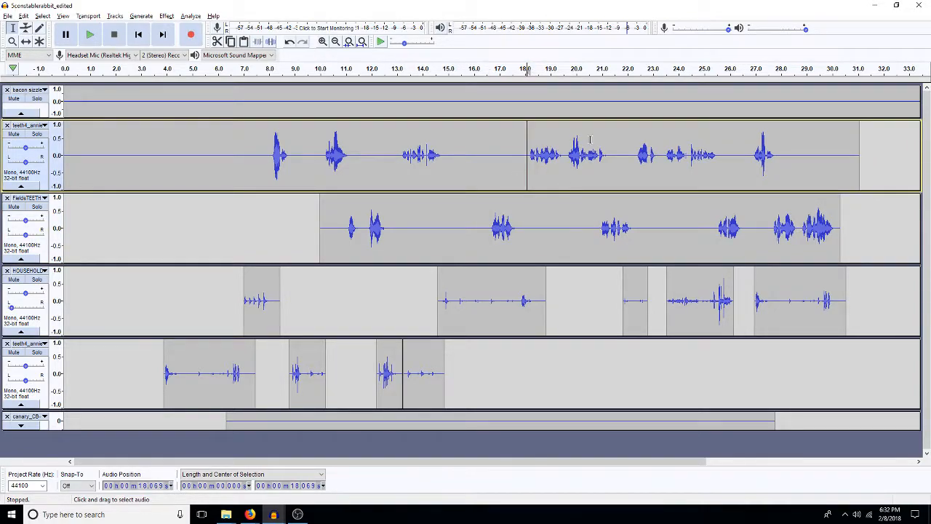
Step: Play the mix from about 18.1 s and again from about 22.1 s to check the dialogue and effects timing
{"action": "key", "text": "space"}
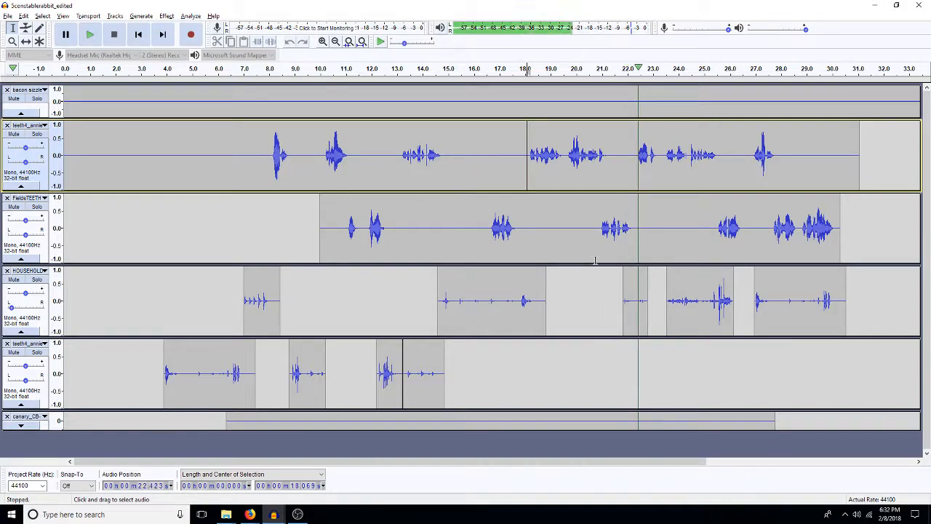
{"action": "key", "text": "space"}
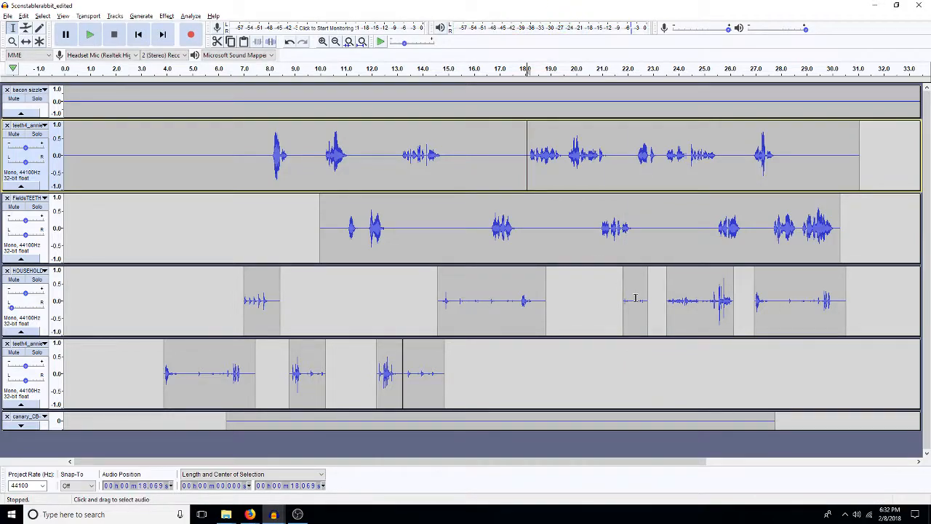
{"action": "left_click", "coordinate": [630, 158]}
{"action": "key", "text": "space"}
{"action": "key", "text": "space"}
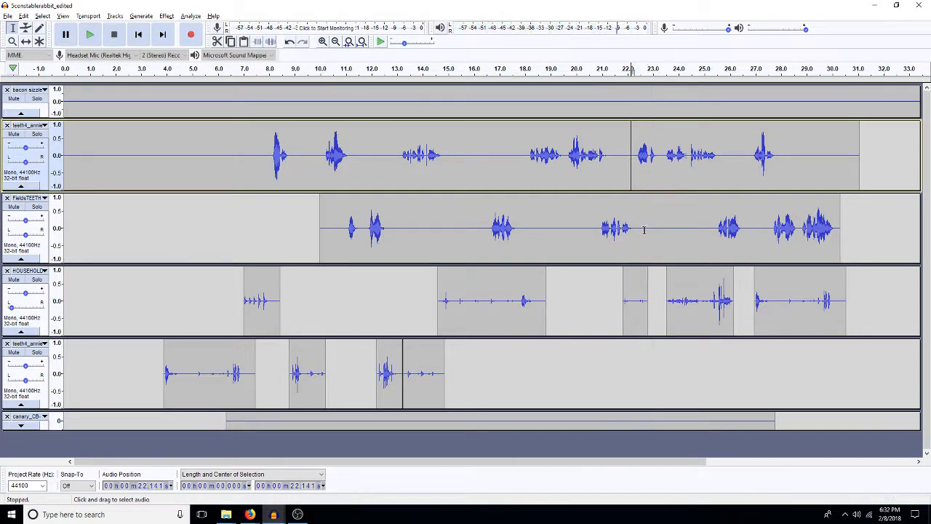
Step: Delete the third HOUSEHOLD clip at about 21.8 s, and shift the two clips after it earlier to about 22.6 s and 26.3 s
{"action": "double_click", "coordinate": [635, 312]}
{"action": "key", "text": "Delete"}
{"action": "left_click", "coordinate": [687, 303]}
{"action": "left_click", "coordinate": [26, 41]}
{"action": "left_click_drag", "start_coordinate": [691, 306], "coordinate": [670, 303]}
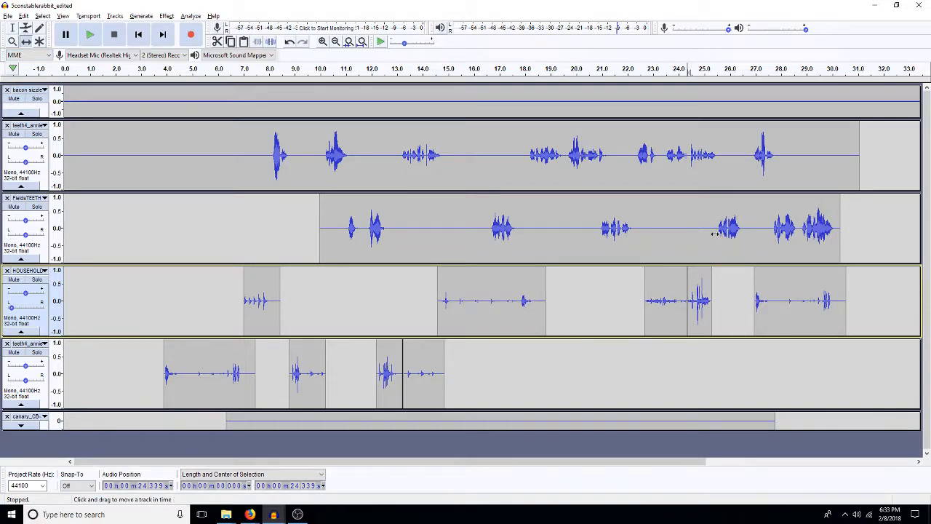
{"action": "left_click_drag", "start_coordinate": [782, 303], "coordinate": [766, 312]}
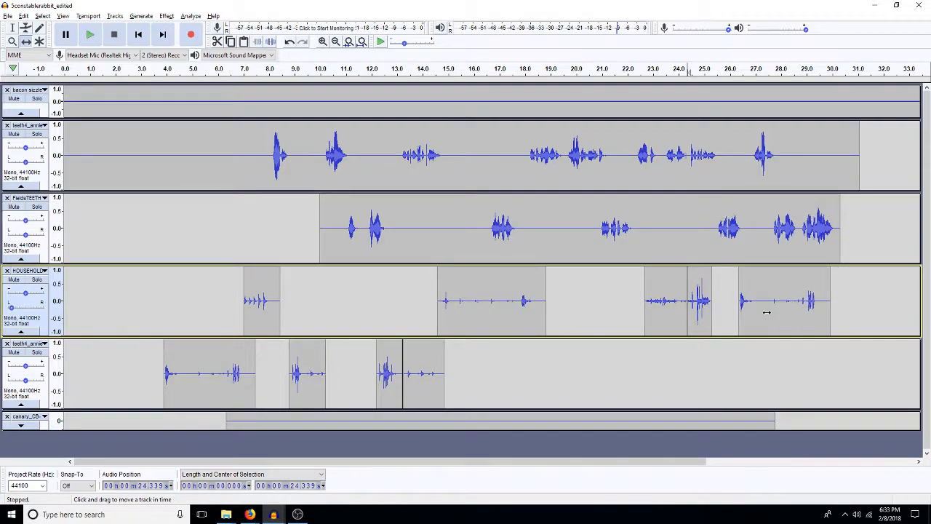
Step: Merge the split at about 13.2 s in the lower teeth4 track into one clip
{"action": "key", "text": "Home"}
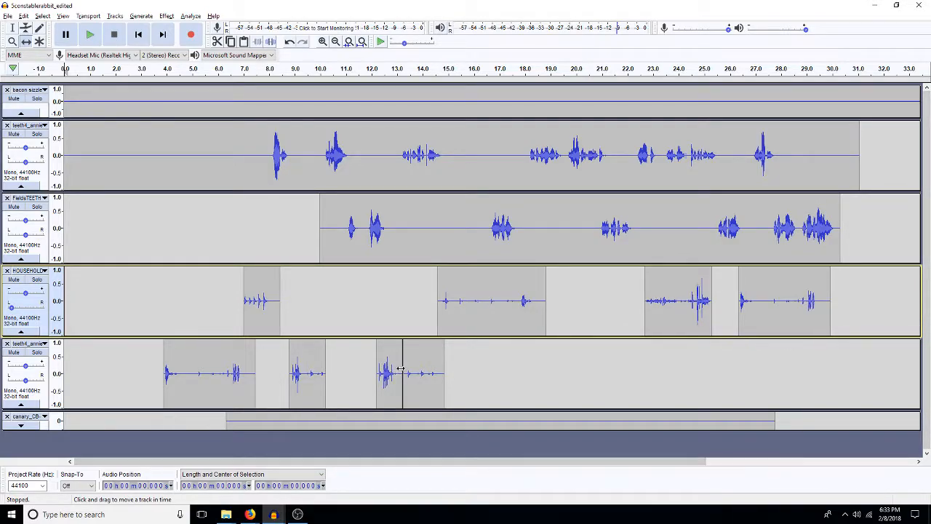
{"action": "key", "text": "F1"}
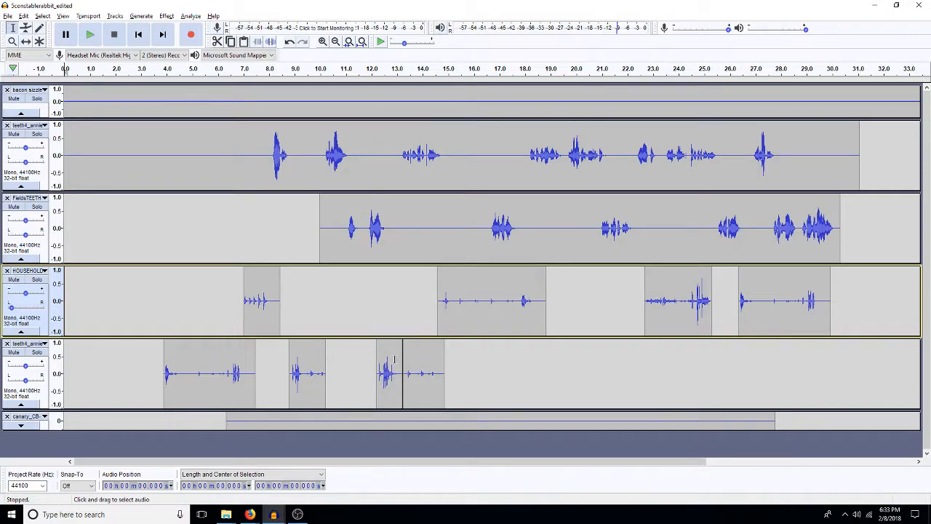
{"action": "left_click", "coordinate": [402, 359]}
Step: Play the mix from about 3.5 s to about 30 s to check the timing of effects and dialogue
{"action": "left_click", "coordinate": [152, 318]}
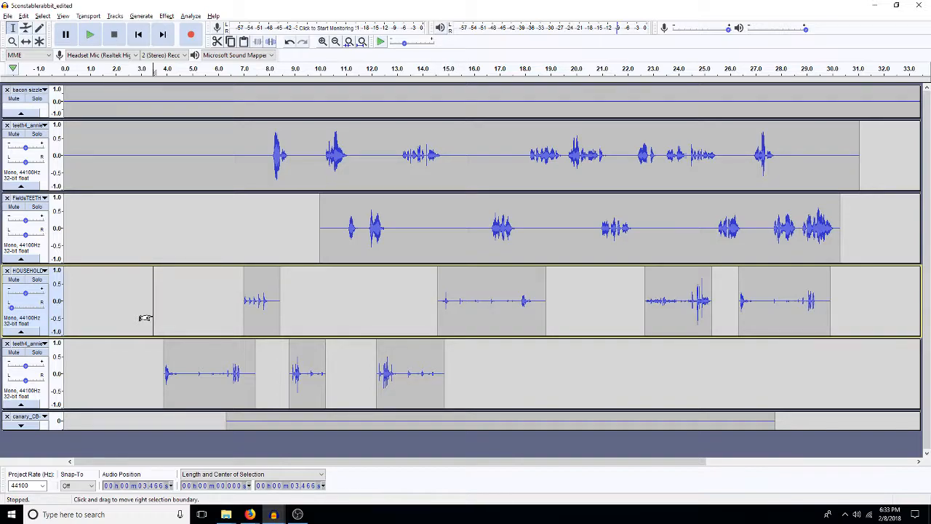
{"action": "key", "text": "space"}
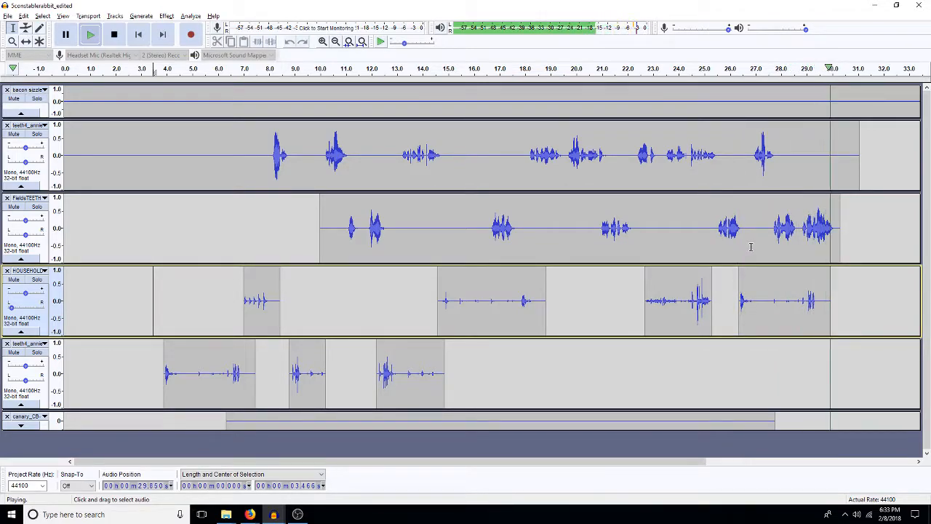
{"action": "left_click", "coordinate": [740, 314]}
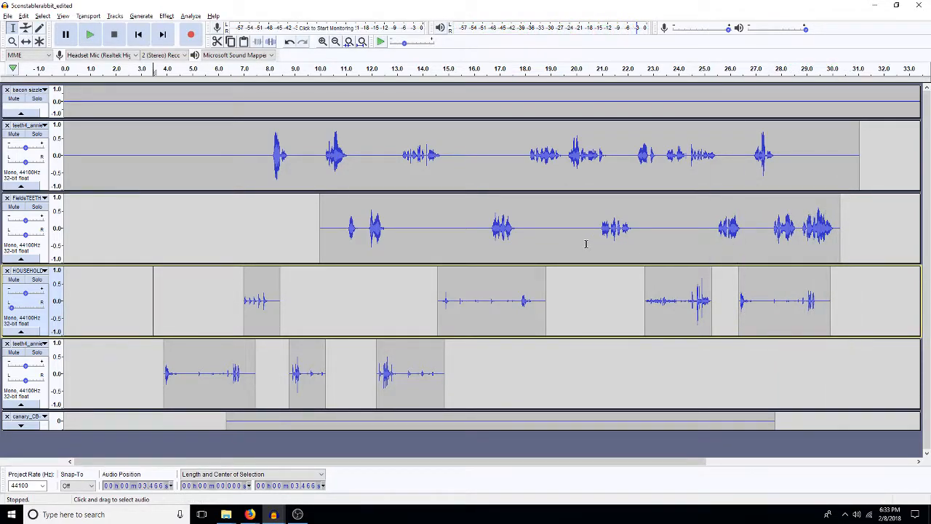
Step: Shift the last HOUSEHOLD clip earlier to about 25.6 s, and paste about 0.5 s of silence into FieldsTEETH at about 24.5 s
{"action": "left_click", "coordinate": [25, 41]}
{"action": "left_click_drag", "start_coordinate": [797, 324], "coordinate": [778, 320]}
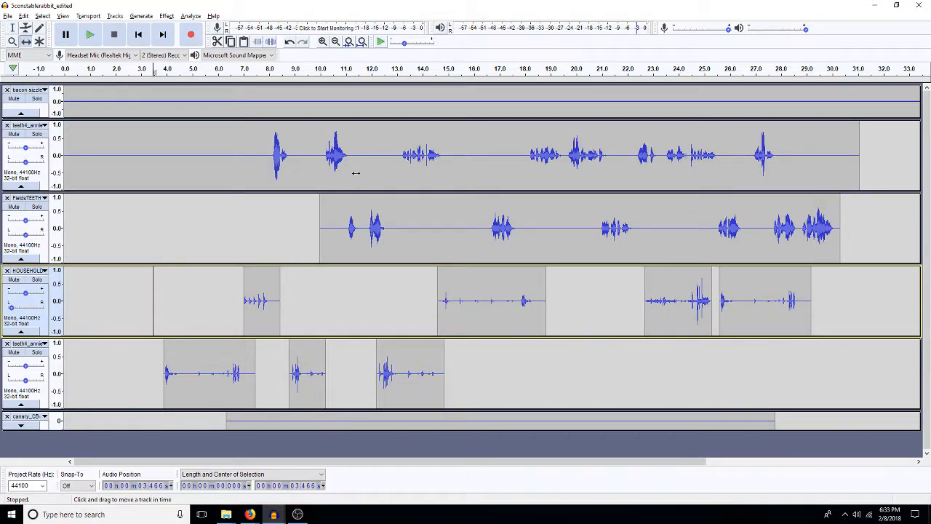
{"action": "left_click", "coordinate": [12, 27]}
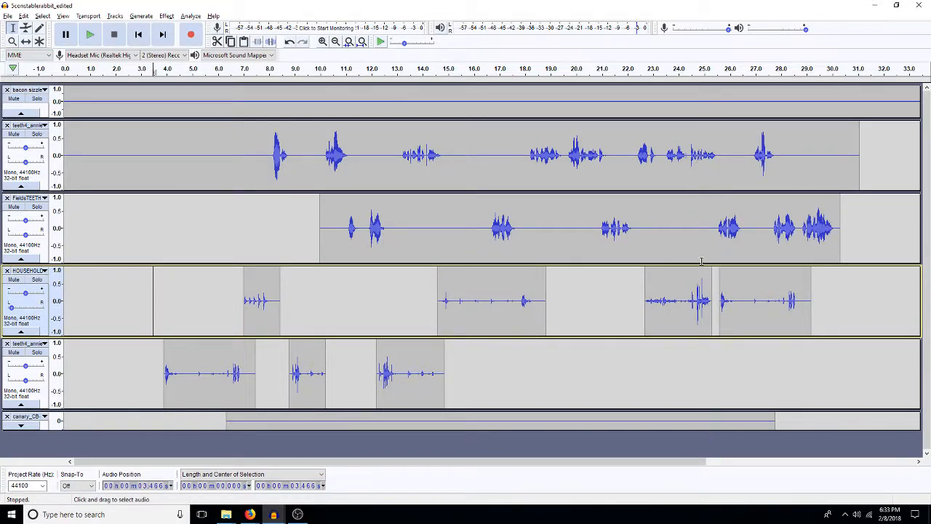
{"action": "mouse_move", "coordinate": [690, 237]}
{"action": "left_mouse_down"}
{"action": "mouse_move", "coordinate": [677, 237]}
{"action": "mouse_move", "coordinate": [691, 237]}
{"action": "left_mouse_up"}
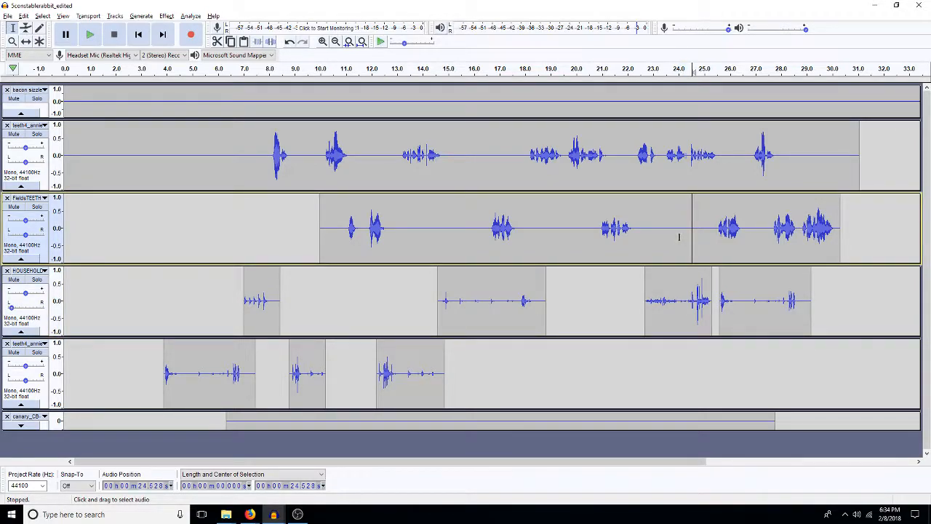
{"action": "key", "text": "ctrl+v"}
Step: Play the mix from about 25.7 s, and delete about 0.6 s at about 28.1 s from the last HOUSEHOLD clip
{"action": "left_click", "coordinate": [730, 173]}
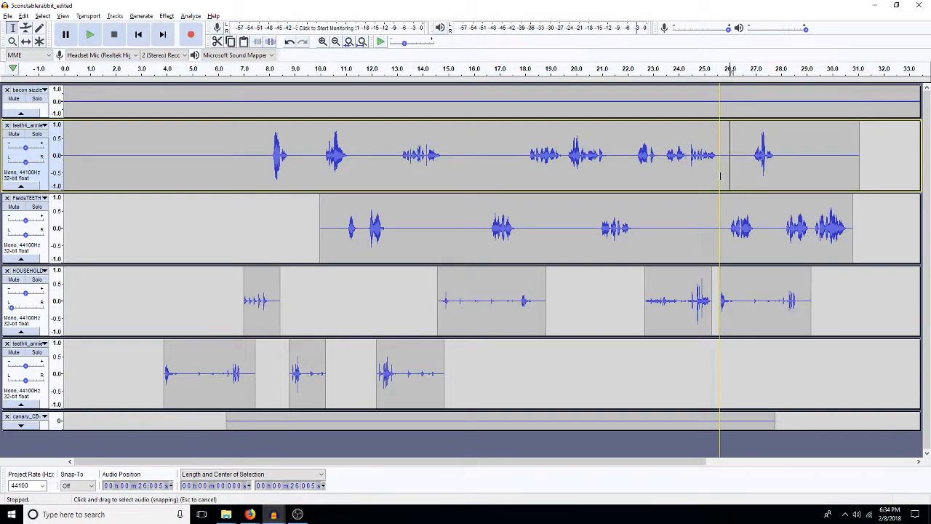
{"action": "left_click", "coordinate": [722, 173]}
{"action": "key", "text": "space"}
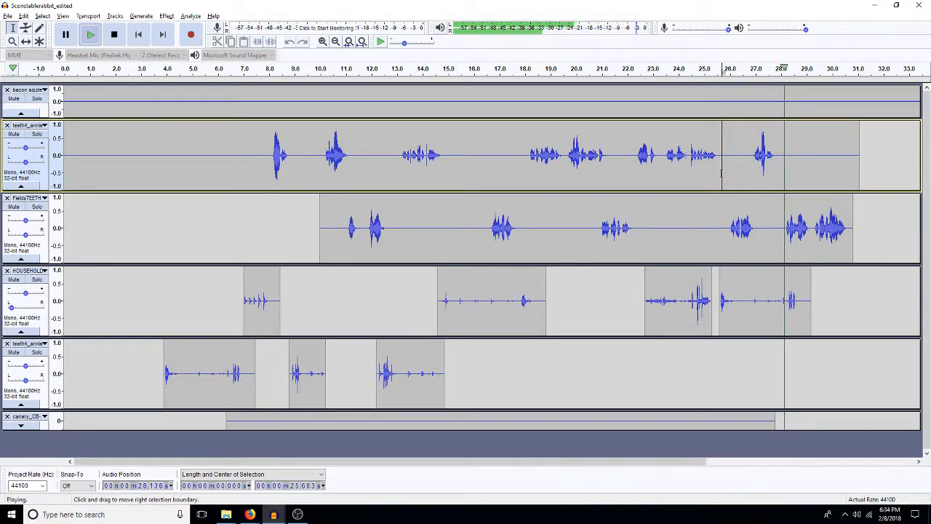
{"action": "key", "text": "space"}
{"action": "left_click_drag", "start_coordinate": [798, 312], "coordinate": [783, 311]}
{"action": "key", "text": "Delete"}
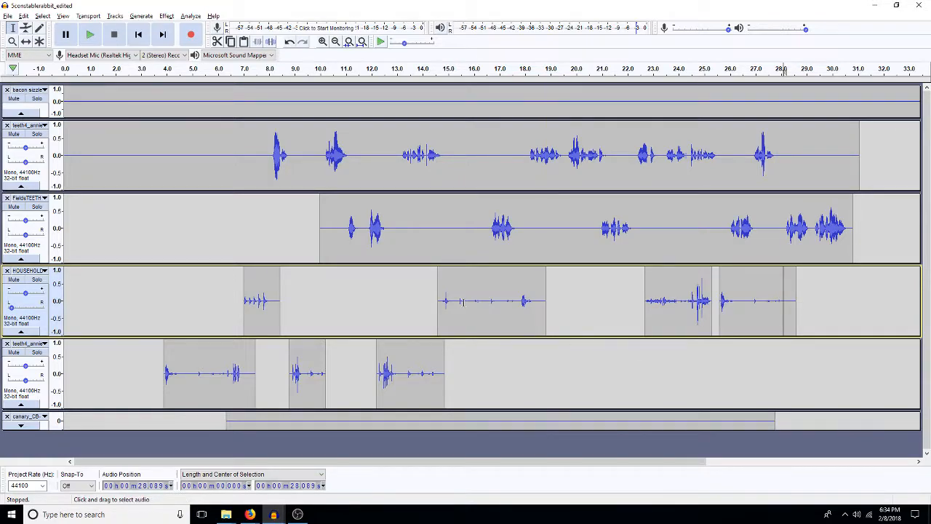
Step: Duplicate the HOUSEHOLD clip that starts at about 14.6 s onto a new track
{"action": "left_click", "coordinate": [464, 249]}
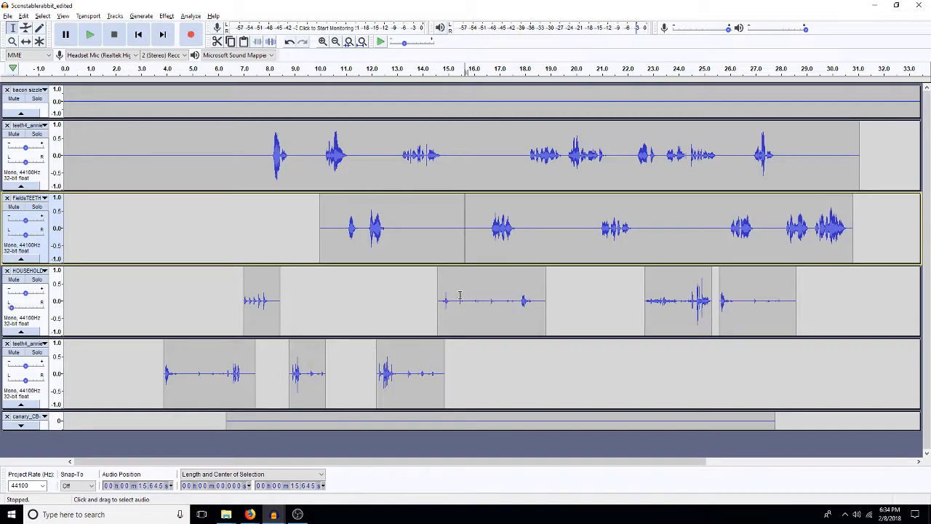
{"action": "left_click_drag", "start_coordinate": [444, 311], "coordinate": [531, 323]}
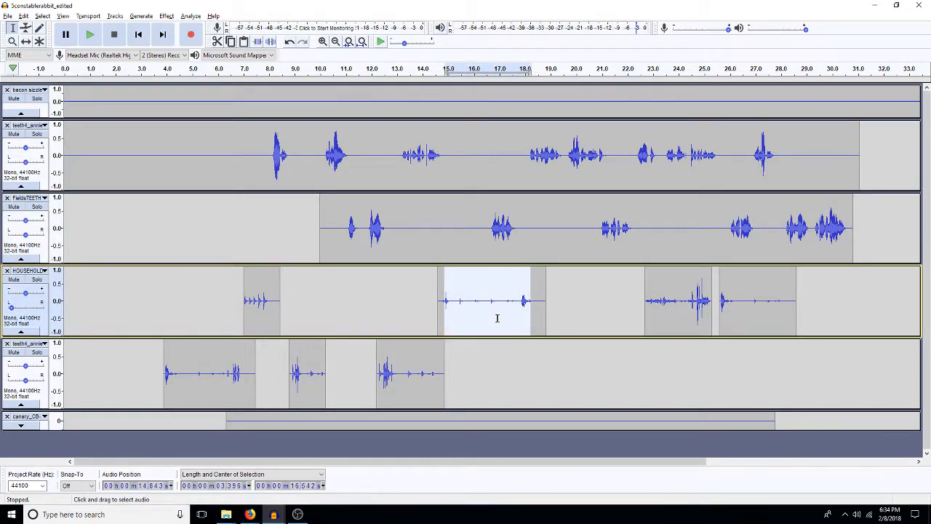
{"action": "double_click", "coordinate": [497, 318]}
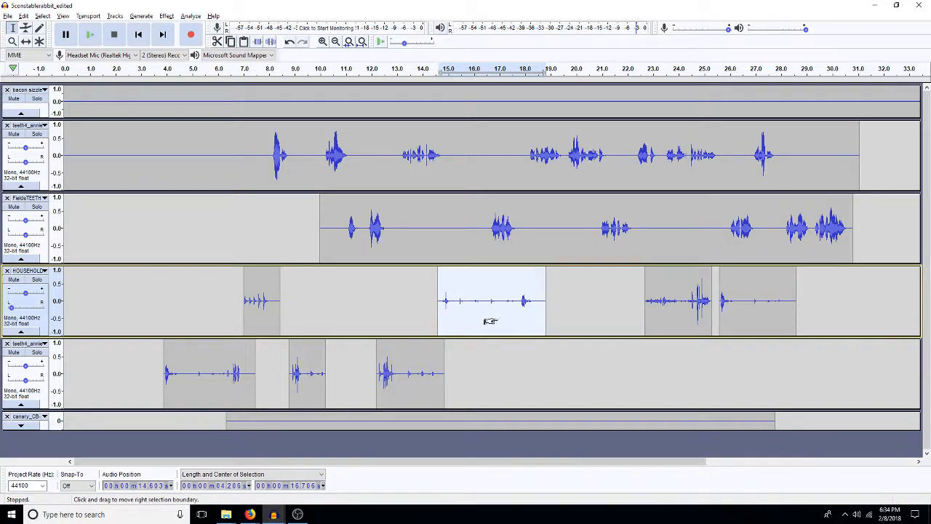
{"action": "key", "text": "ctrl+d"}
{"action": "scroll", "coordinate": [496, 316], "scroll_direction": "down", "scroll_amount": 2}
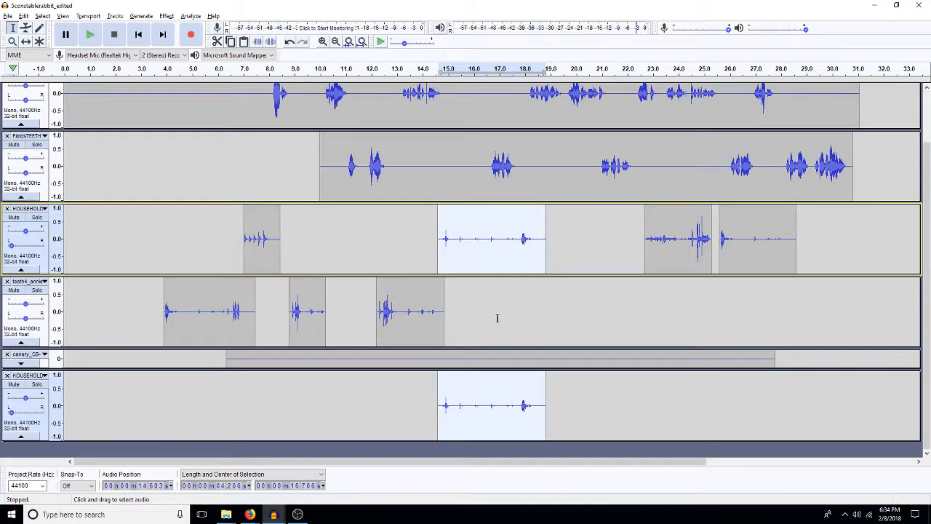
{"action": "left_click", "coordinate": [462, 420]}
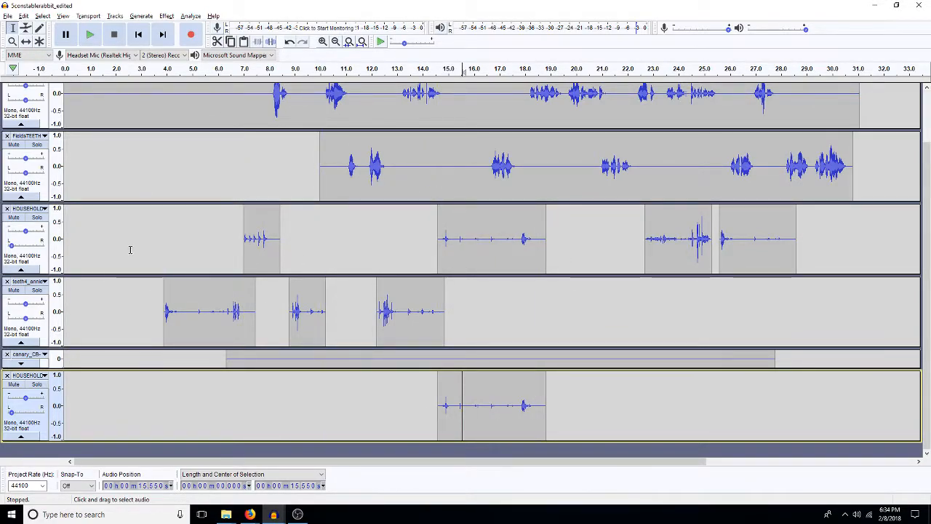
Step: Look through the newsie and doorstep effect folders, and open 19TH_CENTURY_ENGLAND_01_A2 from the crash folder
{"action": "left_click", "coordinate": [7, 16]}
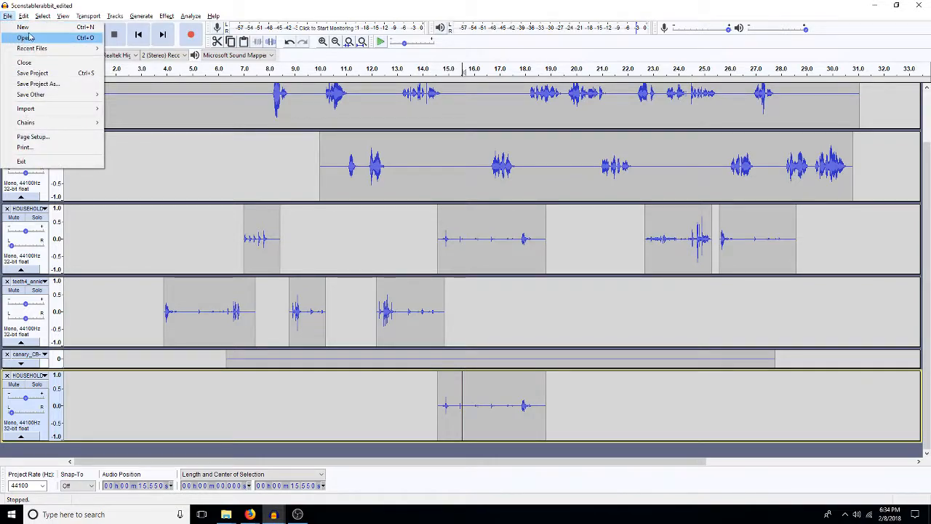
{"action": "left_click", "coordinate": [26, 37]}
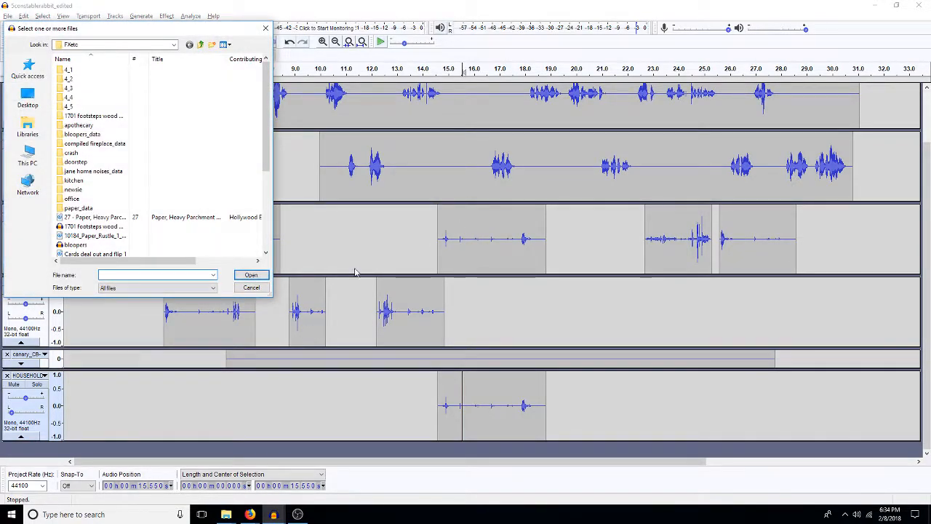
{"action": "double_click", "coordinate": [80, 190]}
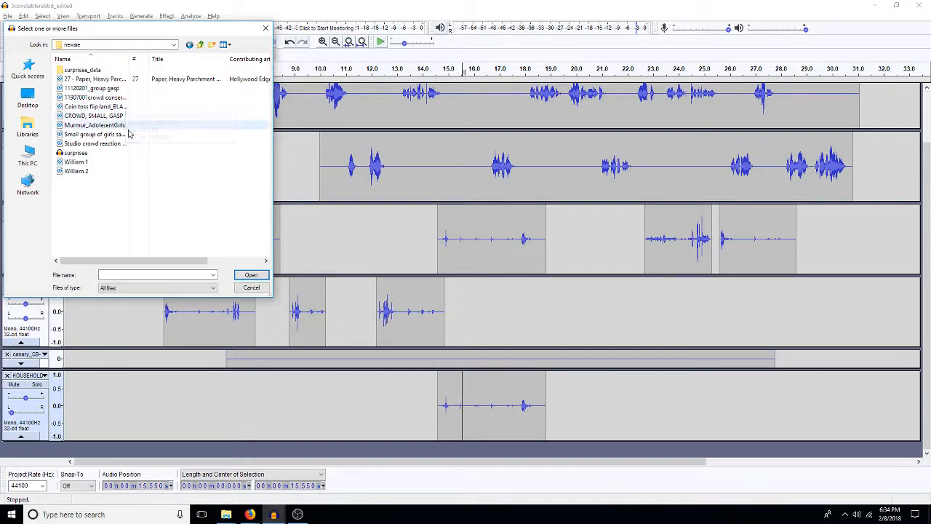
{"action": "left_click", "coordinate": [200, 45]}
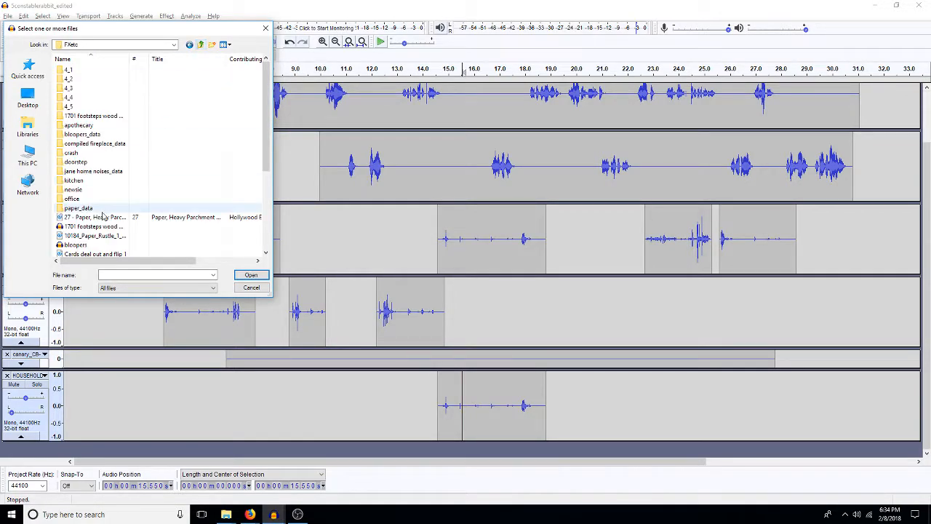
{"action": "double_click", "coordinate": [76, 161]}
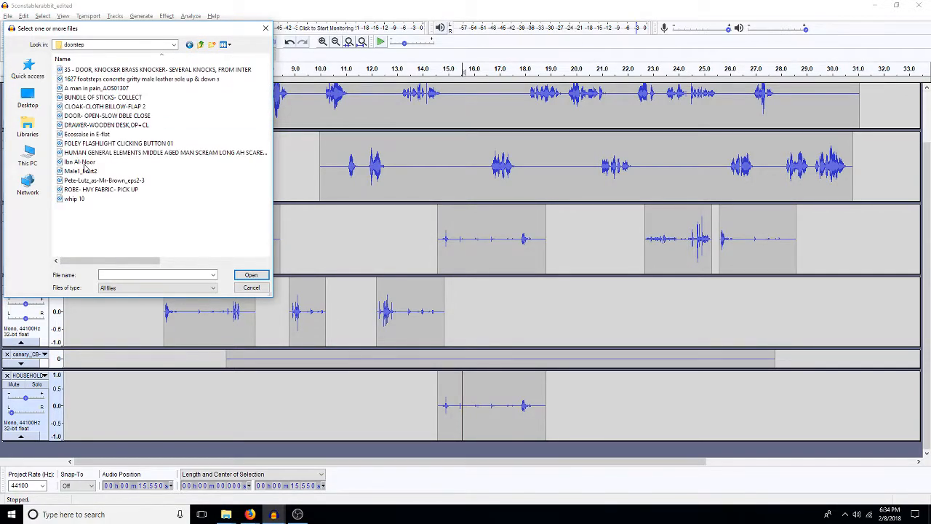
{"action": "left_click", "coordinate": [202, 46]}
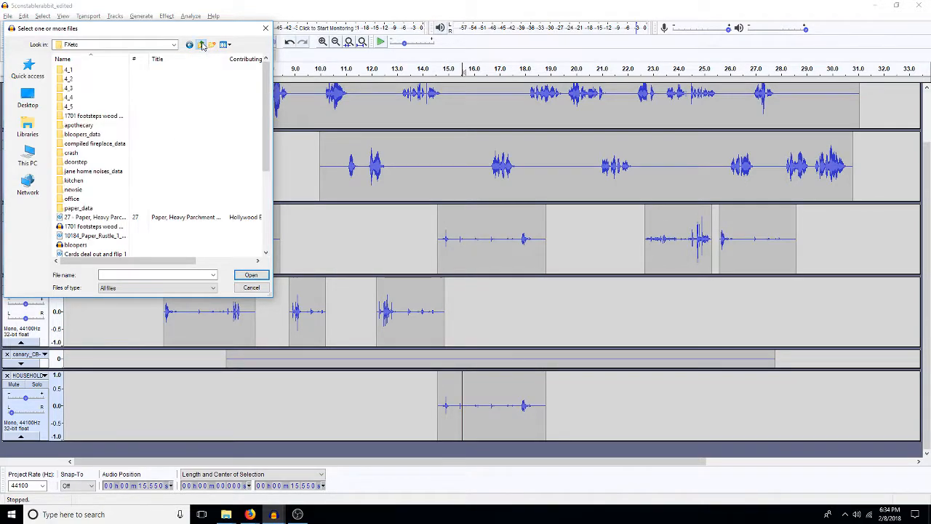
{"action": "double_click", "coordinate": [75, 153]}
{"action": "double_click", "coordinate": [112, 89]}
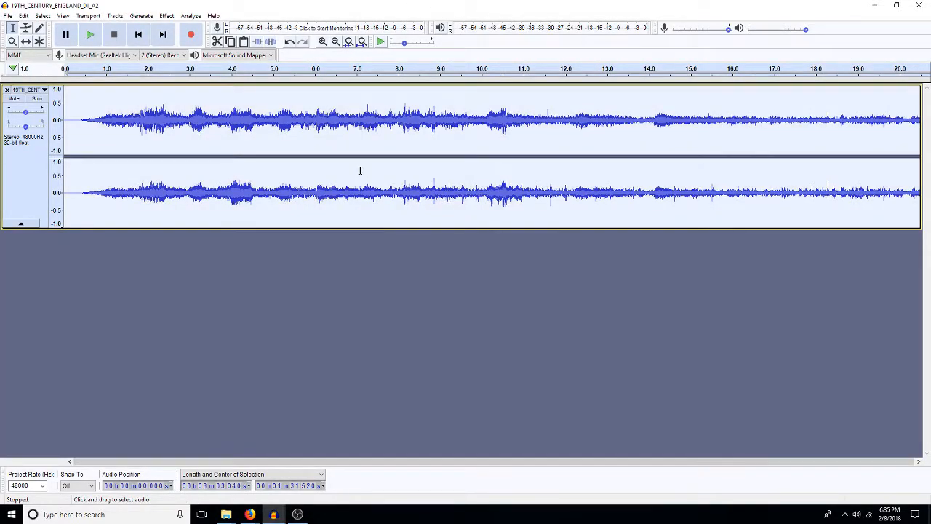
Step: Amplify the whole 19TH_CENTURY_ENGLAND_01_A2 recording by -20 dB and mix it down to mono
{"action": "key", "text": "shift+a"}
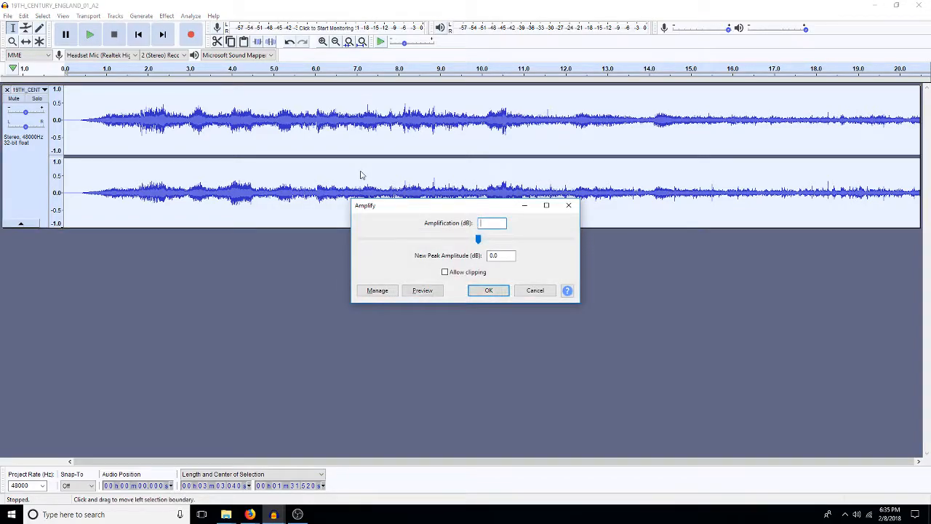
{"action": "type", "text": "-20"}
{"action": "key", "text": "Return"}
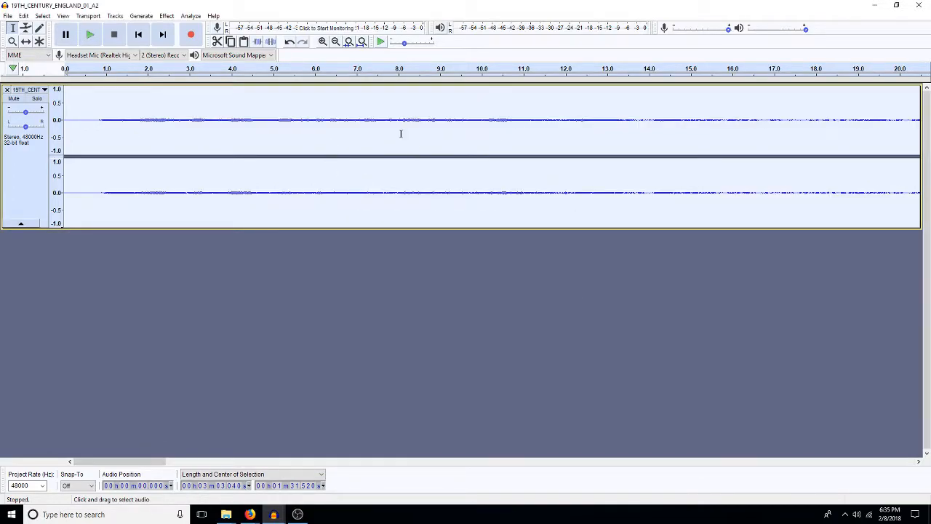
{"action": "key", "text": "shift+m"}
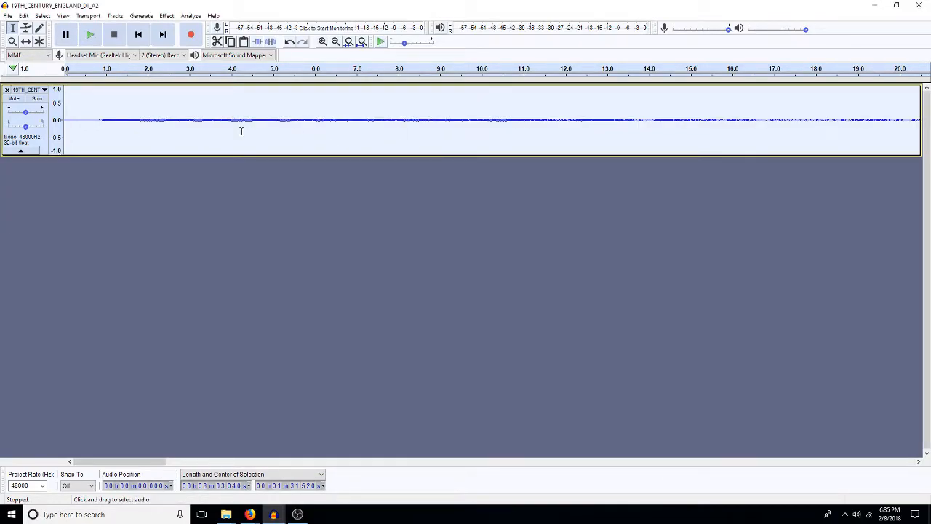
Step: Delete the first 13.8 s or so of the 19th-century ambience, and a further 8.5 s or so from its new start
{"action": "left_click", "coordinate": [640, 117]}
{"action": "key", "text": "shift+Home"}
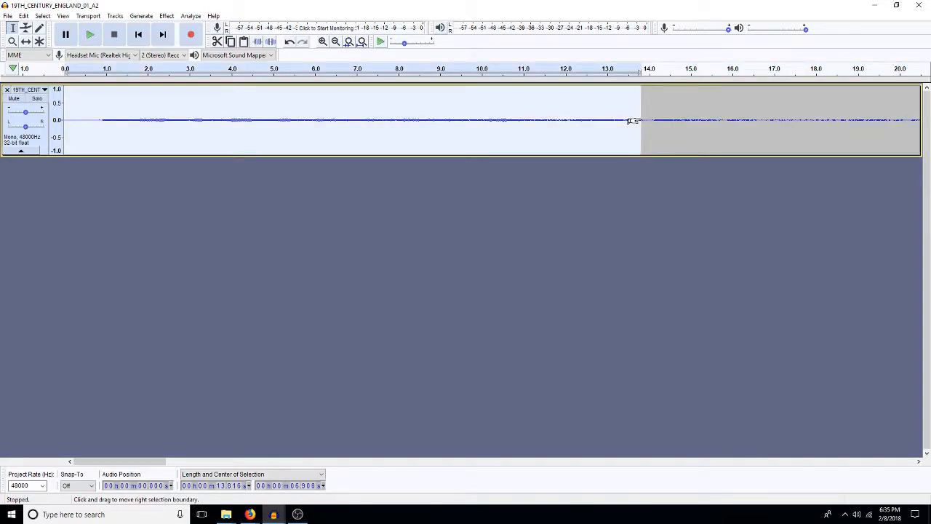
{"action": "key", "text": "Delete"}
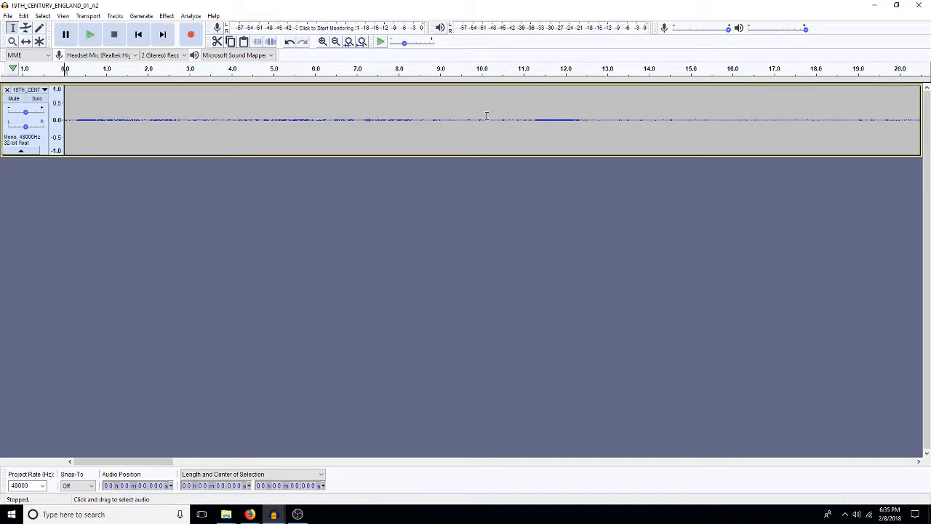
{"action": "left_click", "coordinate": [421, 125]}
{"action": "key", "text": "shift+Home"}
{"action": "key", "text": "Delete"}
Step: Copy the first 10.6 s or so of the ambience and paste it over the duplicated HOUSEHOLD clip at about 14.6 s in 5constablerabbit_edited
{"action": "key", "text": "ctrl+a"}
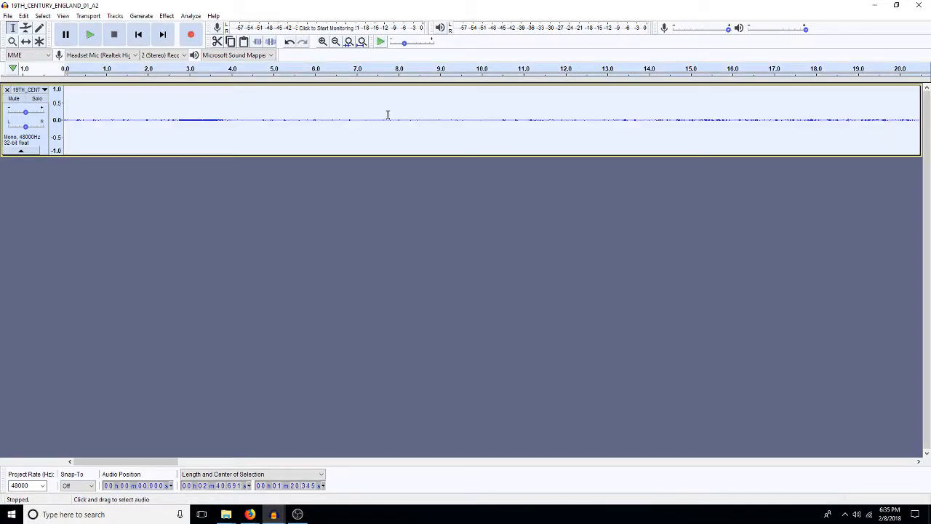
{"action": "left_click_drag", "start_coordinate": [507, 119], "coordinate": [47, 136]}
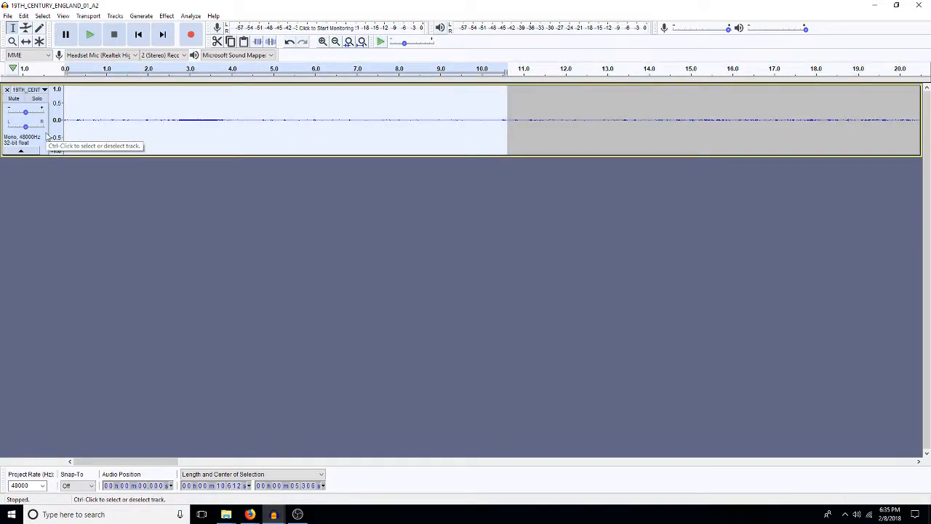
{"action": "mouse_move", "coordinate": [273, 514]}
{"action": "left_click", "coordinate": [154, 465]}
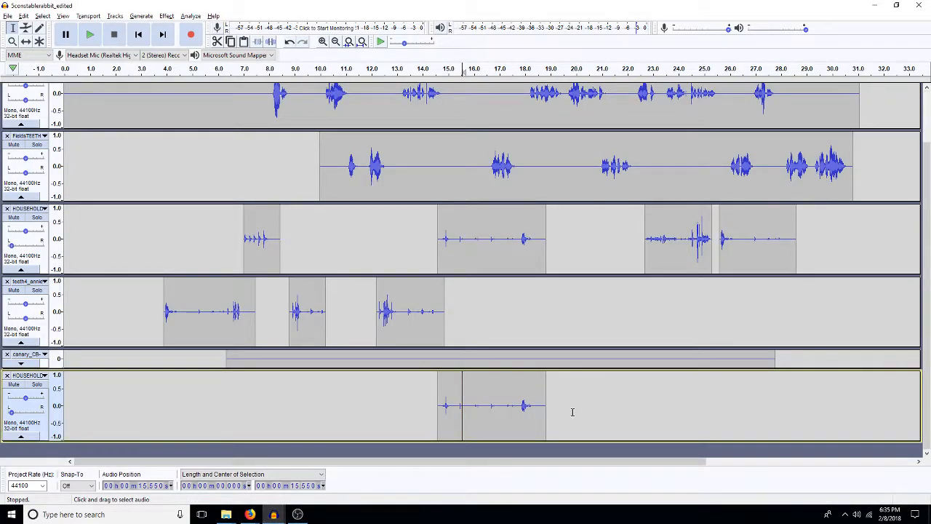
{"action": "double_click", "coordinate": [461, 418]}
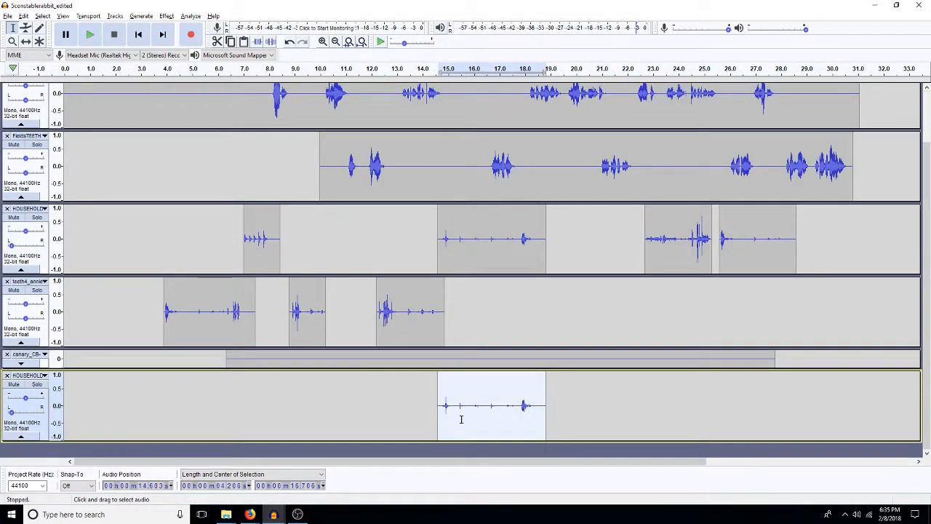
{"action": "key", "text": "ctrl+v"}
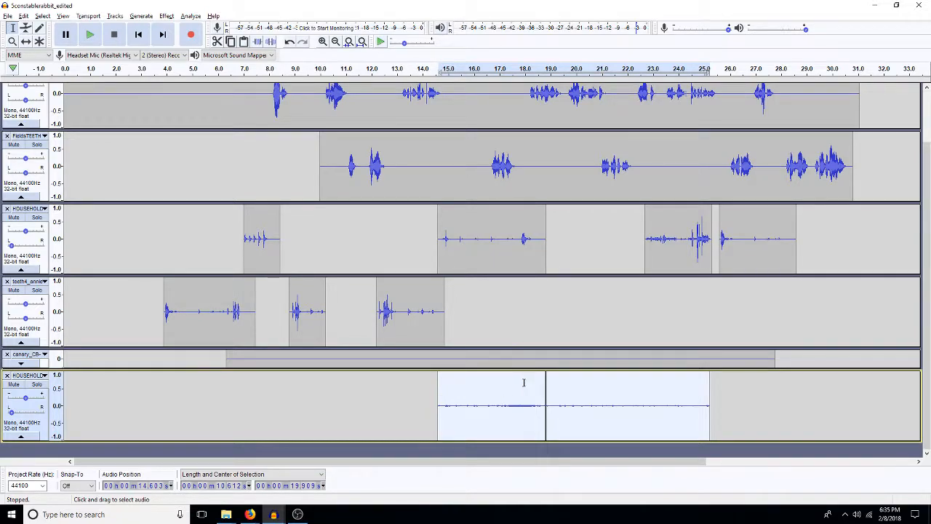
Step: Delete the part of the pasted 19th-century ambience clip that lies after about 18.1 s
{"action": "left_click", "coordinate": [528, 386]}
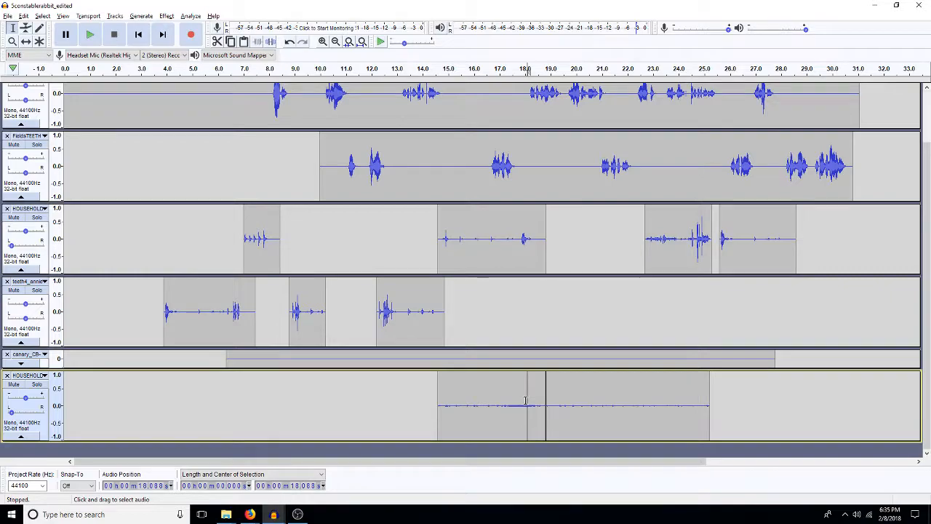
{"action": "left_click_drag", "start_coordinate": [527, 401], "coordinate": [728, 426]}
{"action": "key", "text": "Delete"}
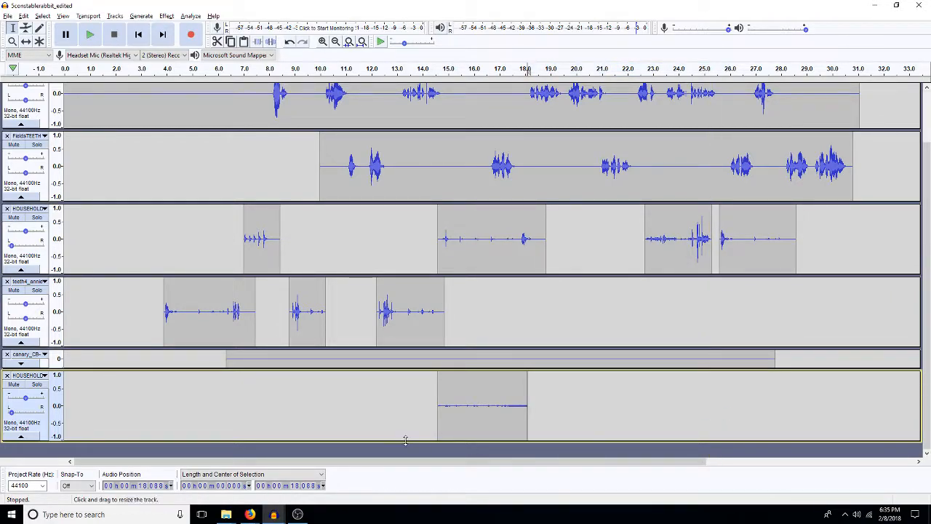
Step: Select about the first 0.36 s of the trimmed ambience clip, and play the mix from about 14 s
{"action": "left_click", "coordinate": [446, 412]}
{"action": "left_click_drag", "start_coordinate": [440, 415], "coordinate": [439, 415]}
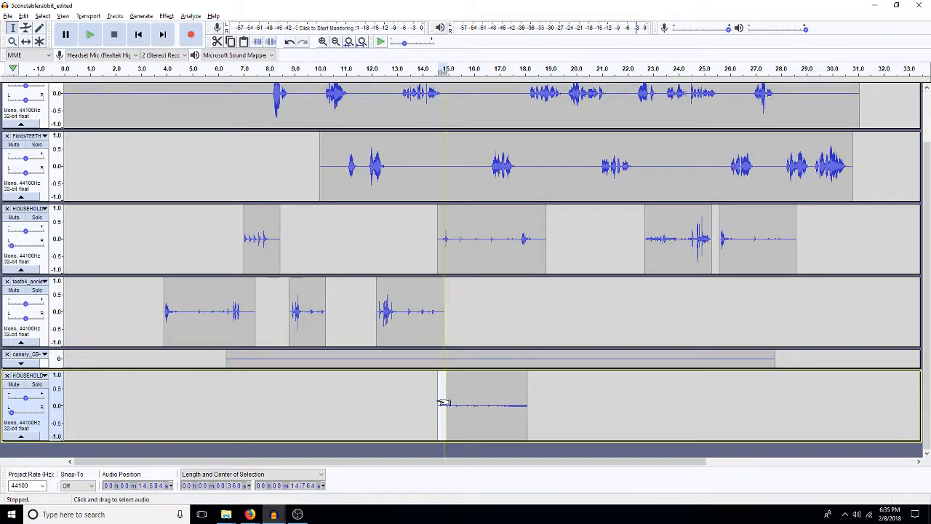
{"action": "left_click", "coordinate": [423, 396]}
{"action": "key", "text": "space"}
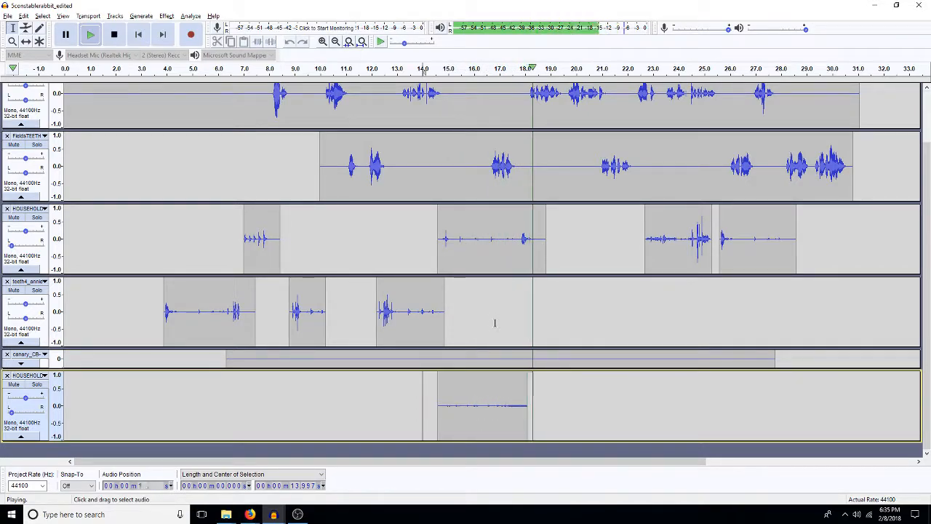
{"action": "key", "text": "space"}
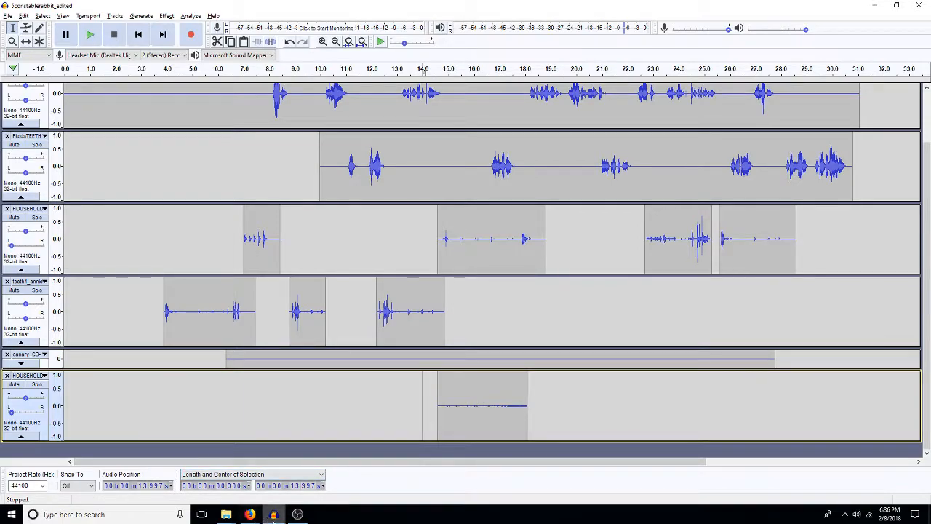
Step: Copy the whole remaining 19TH_CENTURY_ENGLAND_01_A2 recording and paste it into 5constablerabbit_edited as a new track starting at 0 s
{"action": "mouse_move", "coordinate": [274, 514]}
{"action": "left_click", "coordinate": [875, 478]}
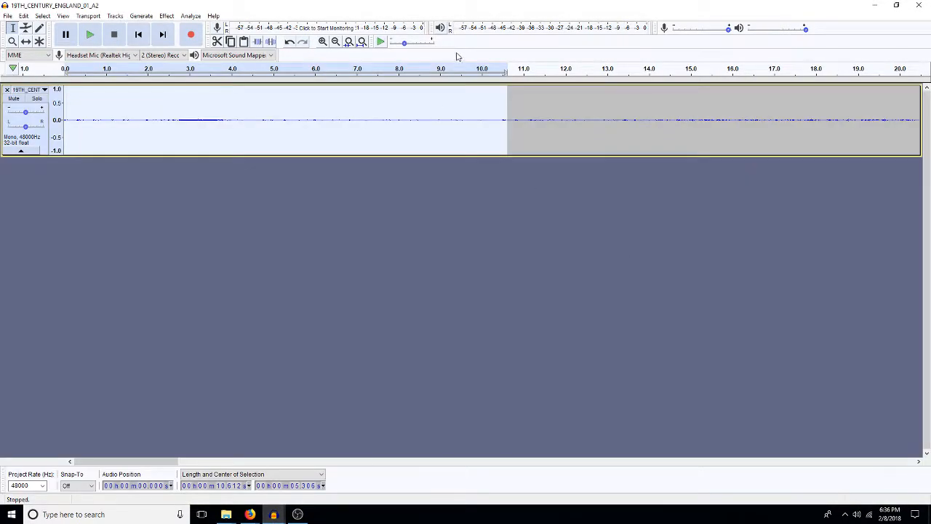
{"action": "double_click", "coordinate": [486, 120]}
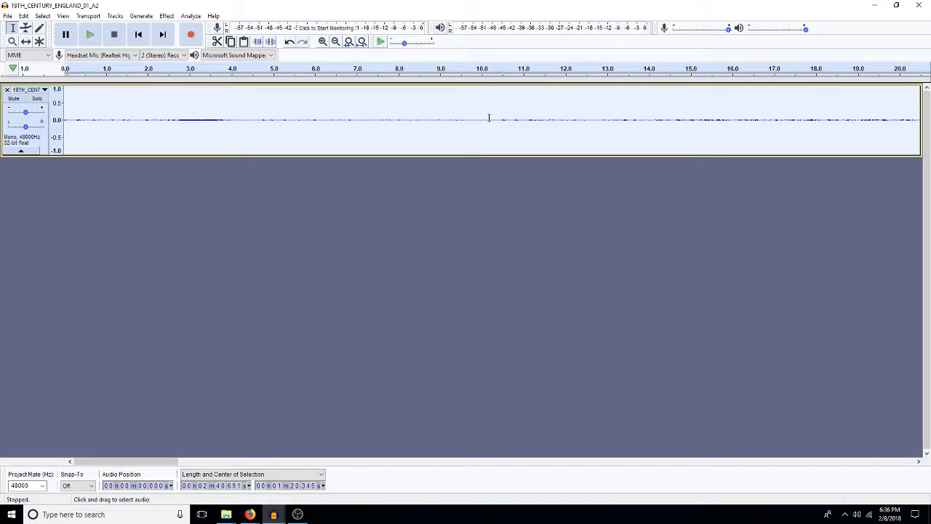
{"action": "mouse_move", "coordinate": [275, 514]}
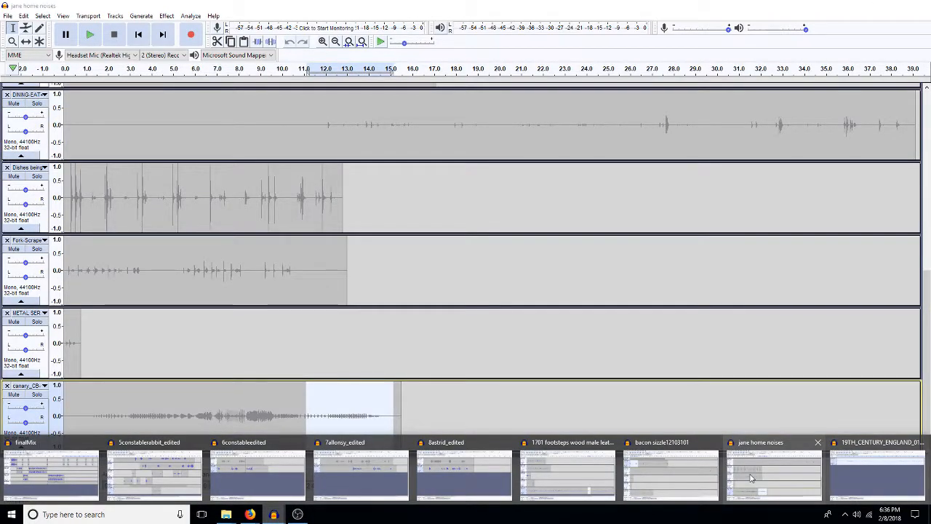
{"action": "left_click", "coordinate": [751, 478]}
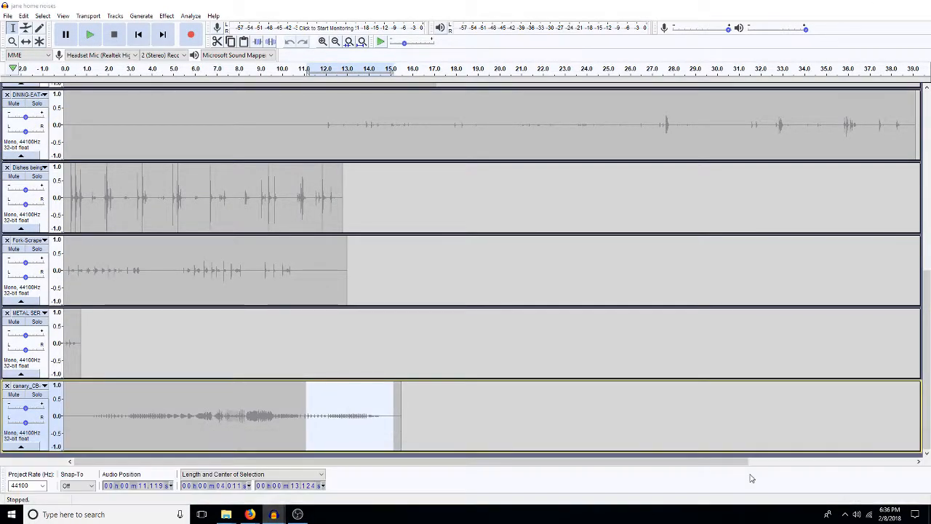
{"action": "mouse_move", "coordinate": [270, 514]}
{"action": "left_click", "coordinate": [165, 489]}
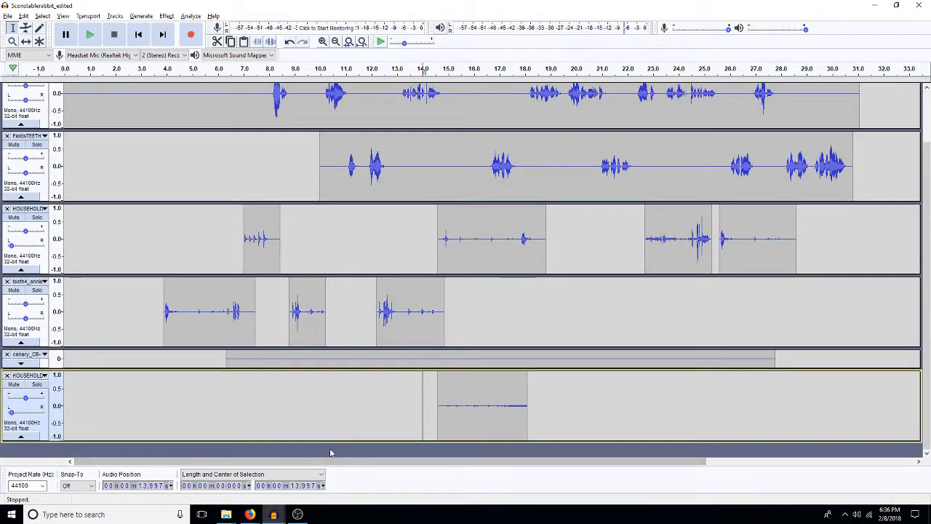
{"action": "key", "text": "ctrl+v"}
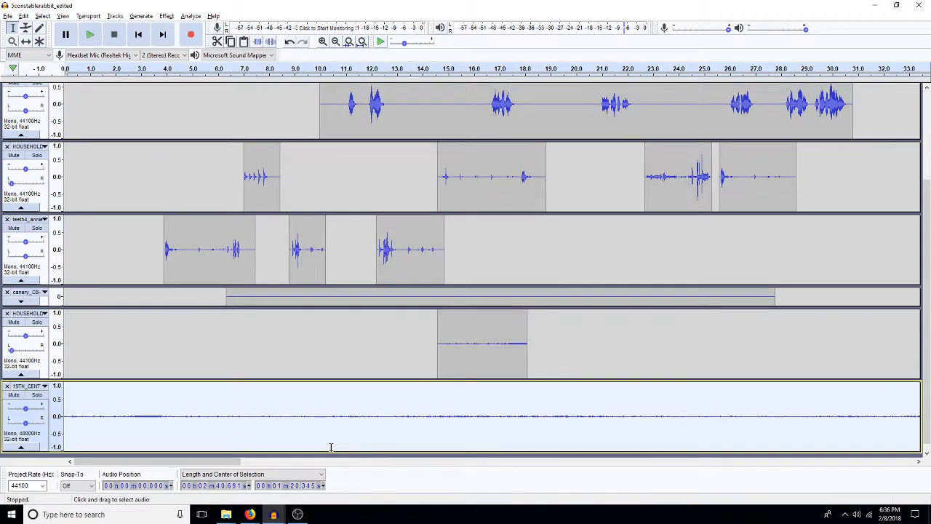
Step: Pan the new 19th-century ambience track and the short HOUSEHOLD ambience track above it to 90% left
{"action": "scroll", "coordinate": [348, 409], "scroll_direction": "down", "scroll_amount": 1}
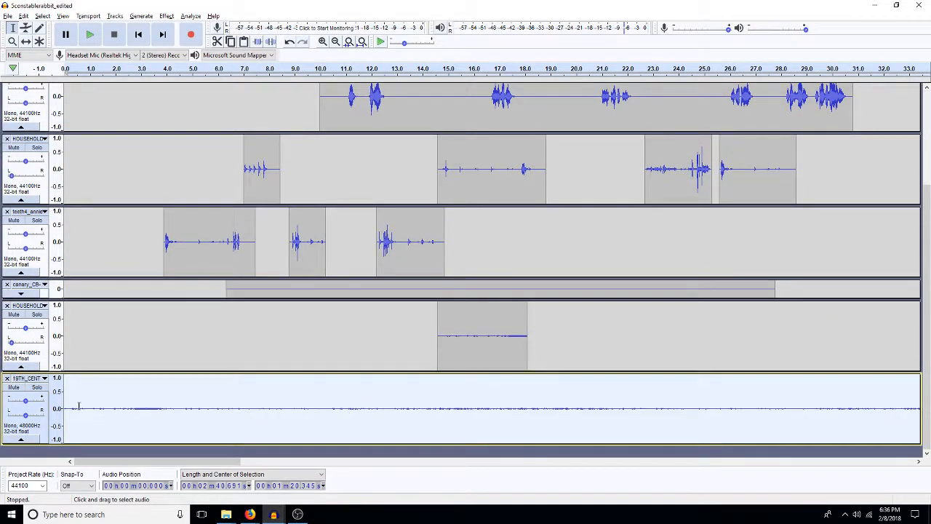
{"action": "left_click_drag", "start_coordinate": [25, 415], "coordinate": [12, 416]}
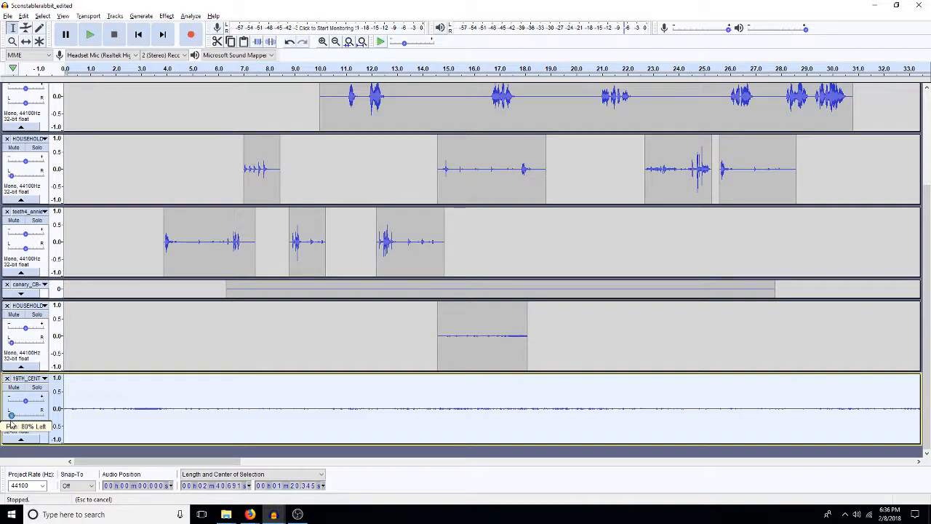
{"action": "left_click", "coordinate": [10, 343]}
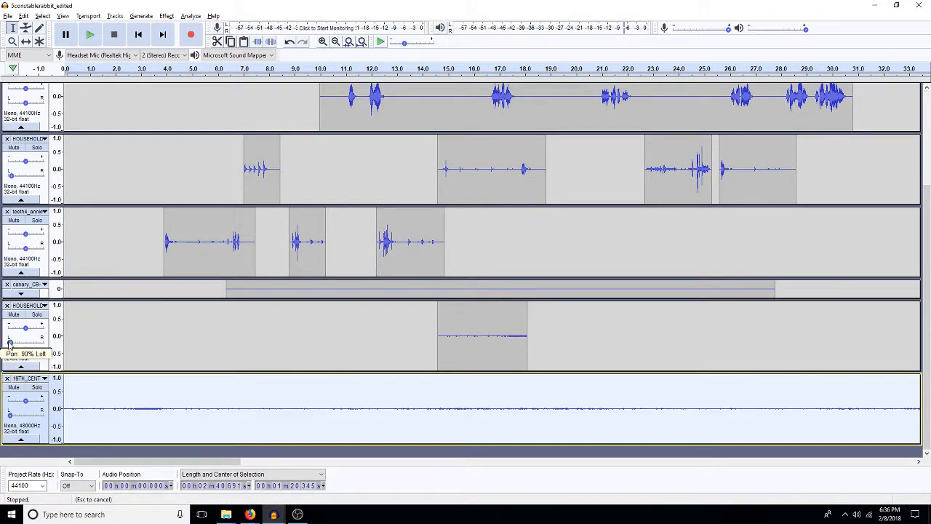
Step: Amplify the whole 19th-century ambience track by -10 dB, and lower it again with a second negative amplification
{"action": "double_click", "coordinate": [155, 425]}
{"action": "key", "text": "ctrl+r"}
{"action": "type", "text": "-10"}
{"action": "key", "text": "Return"}
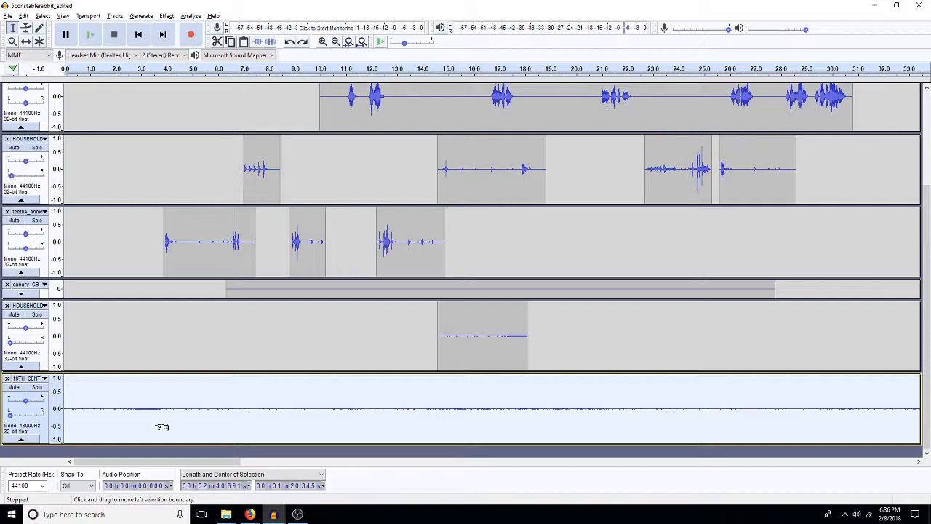
{"action": "key", "text": "ctrl+l"}
{"action": "key", "text": "Return"}
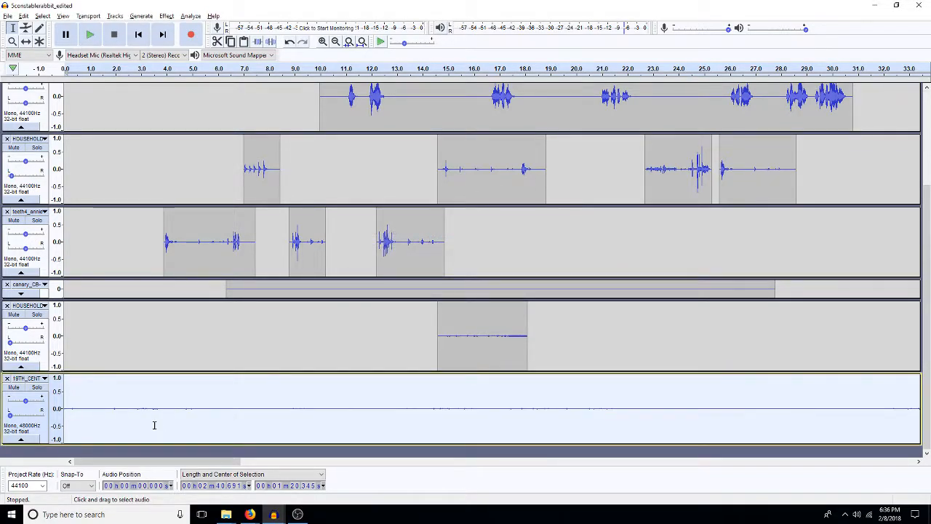
{"action": "key", "text": "ctrl+shift+a"}
{"action": "type", "text": "-"}
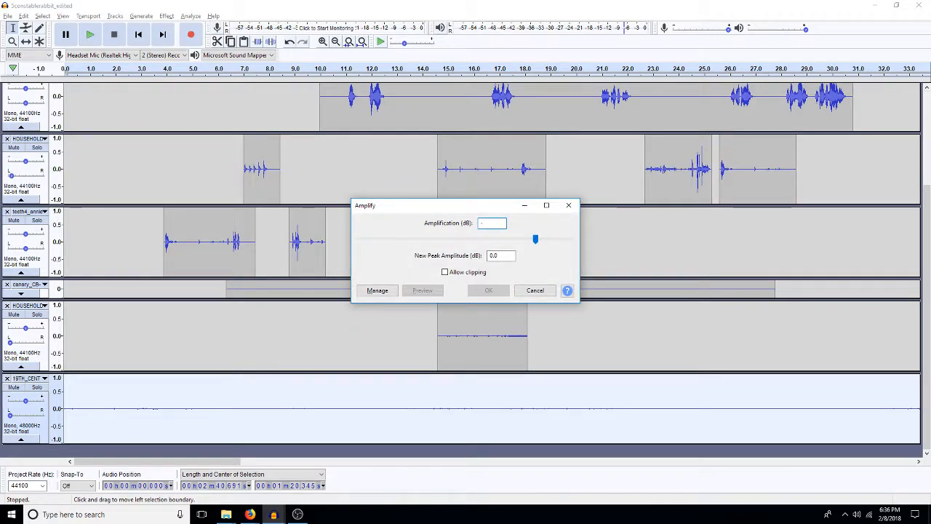
{"action": "key", "text": "Escape"}
Step: Play the scene twice from the beginning to judge the level of the quieter street ambience
{"action": "key", "text": "space"}
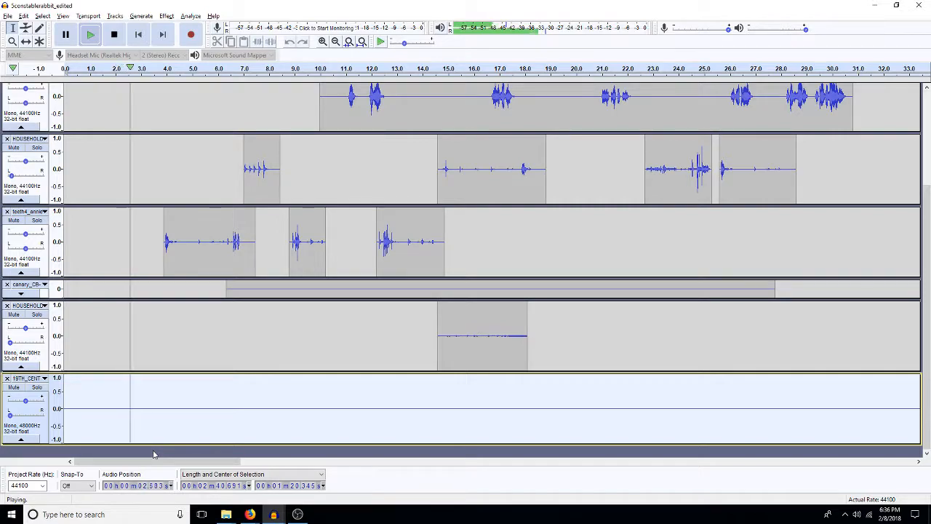
{"action": "key", "text": "space"}
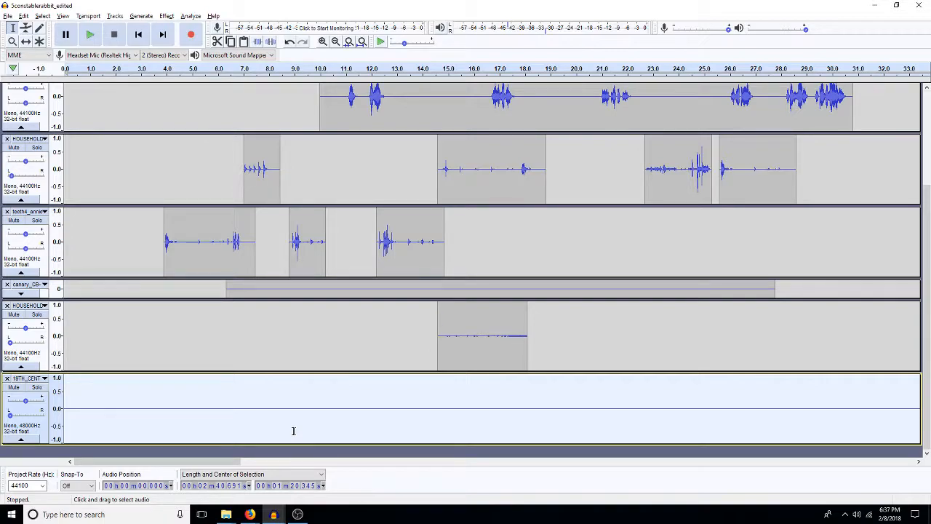
{"action": "key", "text": "space"}
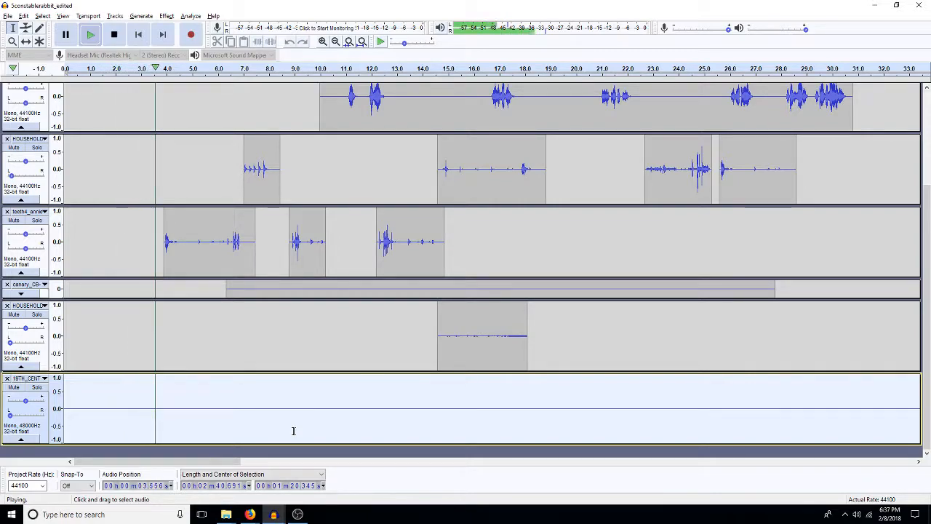
{"action": "key", "text": "space"}
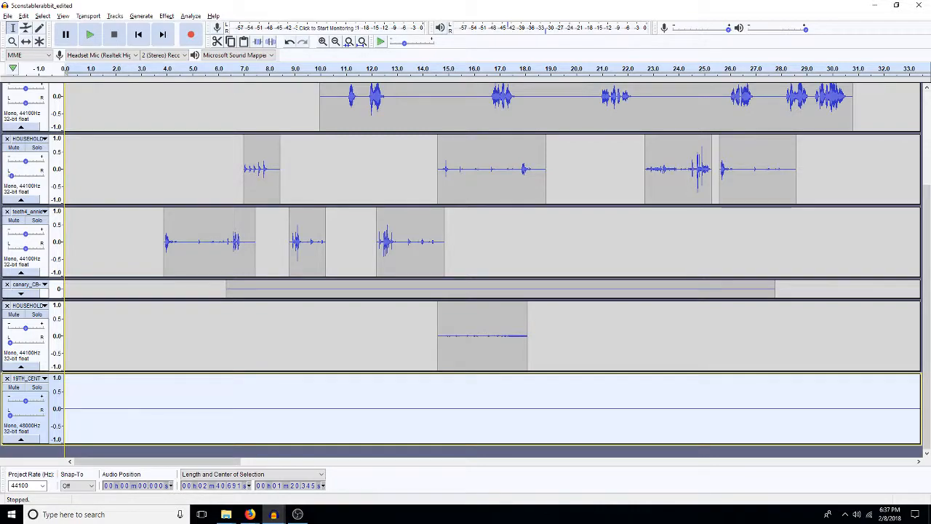
Step: Save the project under the new name 5constablerabbit_editedmoving
{"action": "left_click", "coordinate": [8, 16]}
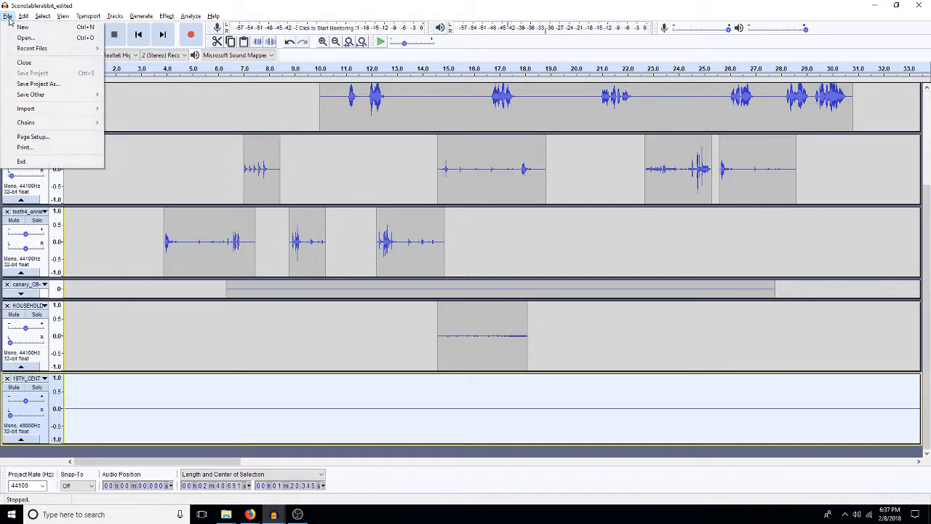
{"action": "left_click", "coordinate": [49, 84]}
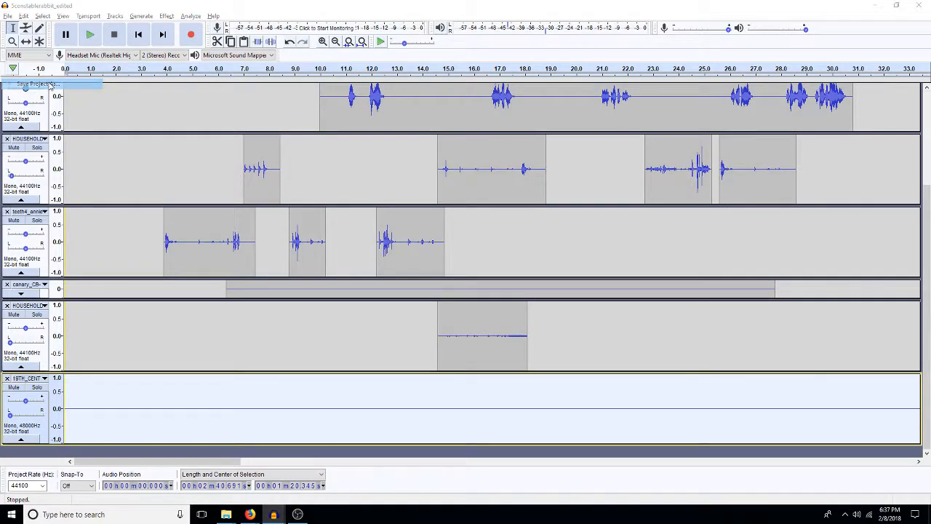
{"action": "type", "text": "moving"}
{"action": "key", "text": "ctrl+a"}
{"action": "key", "text": "Return"}
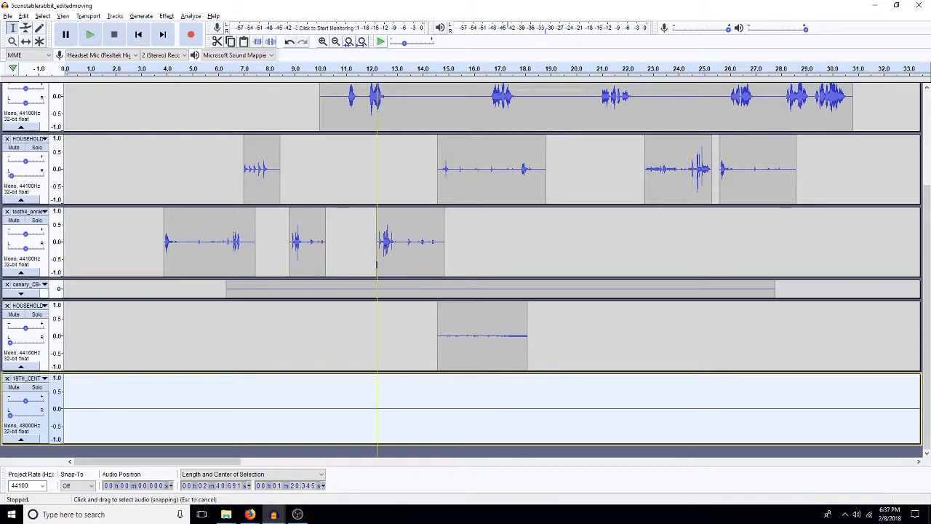
Step: Duplicate both teeth4_annie tracks to the end of the track list and remove the originals
{"action": "scroll", "coordinate": [329, 313], "scroll_direction": "up", "scroll_amount": 3}
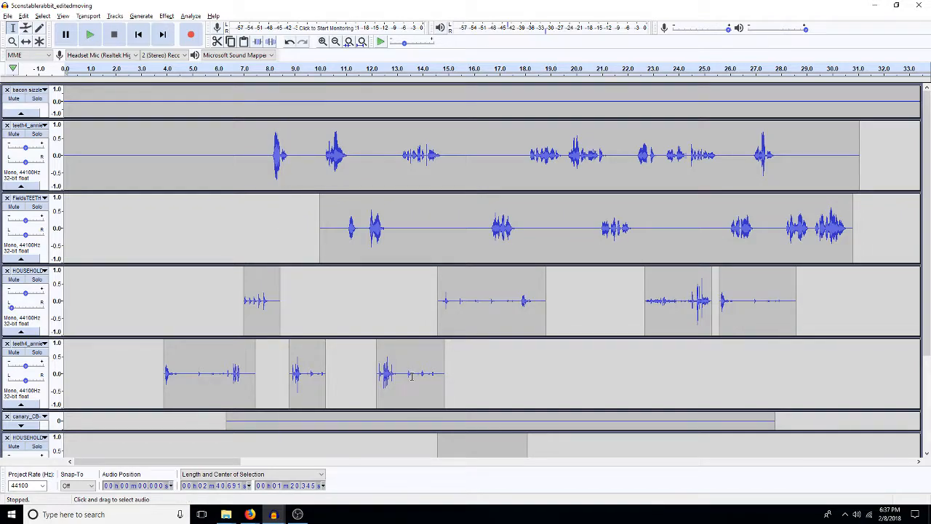
{"action": "double_click", "coordinate": [313, 159]}
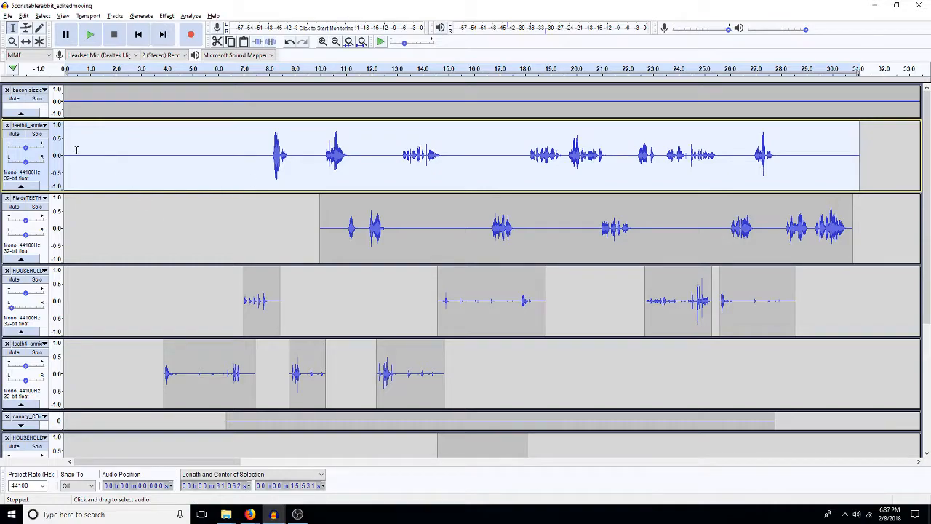
{"action": "left_click", "coordinate": [7, 125]}
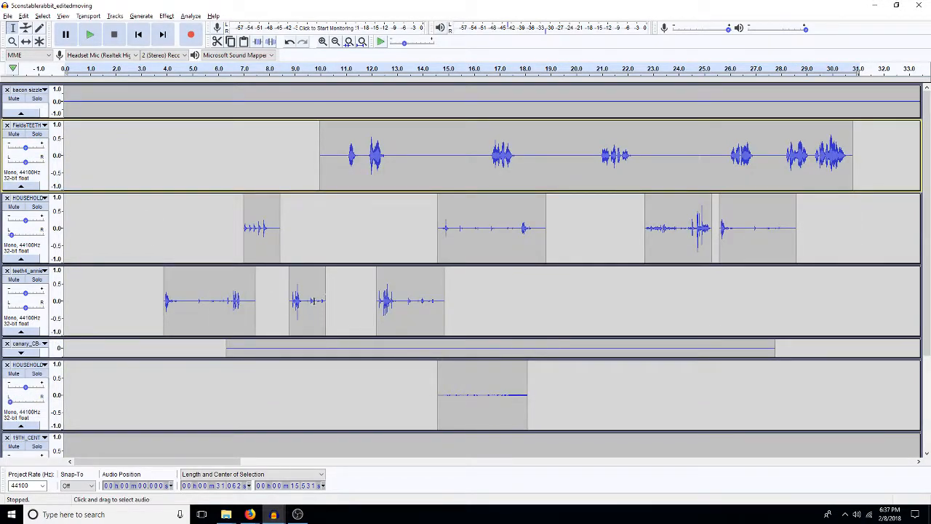
{"action": "double_click", "coordinate": [357, 299]}
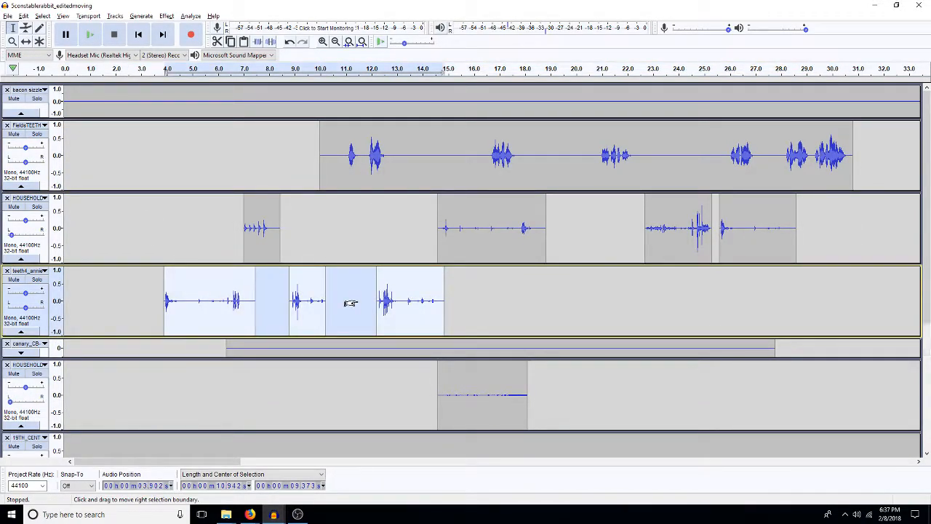
{"action": "left_click", "coordinate": [7, 270]}
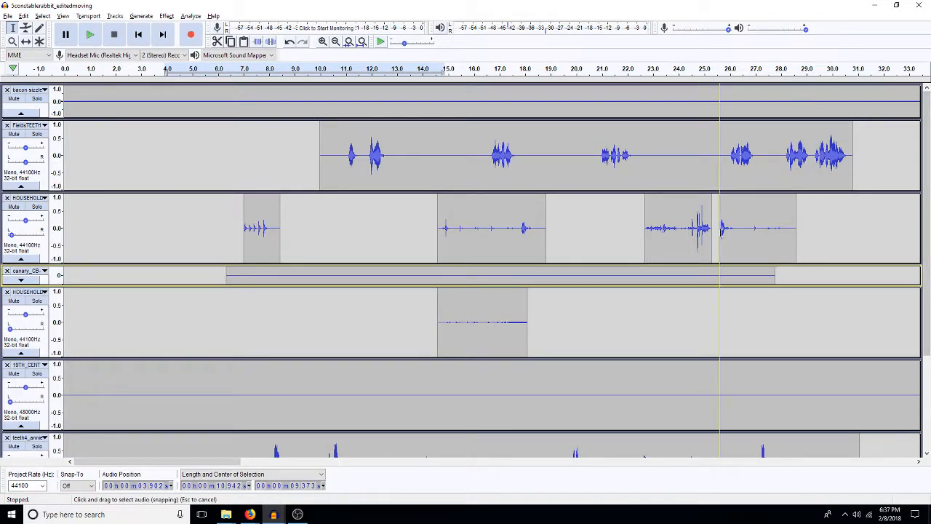
Step: Duplicate the two HOUSEHOLD clips between about 22.7 and 28.6 s onto a new track and delete them from the original track
{"action": "left_click", "coordinate": [645, 224]}
{"action": "left_click_drag", "start_coordinate": [651, 223], "coordinate": [794, 245]}
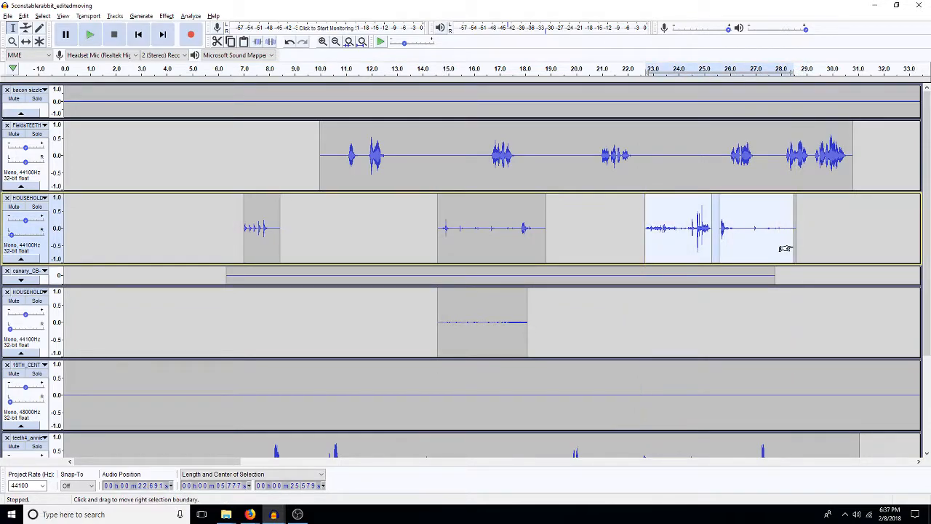
{"action": "left_click_drag", "start_coordinate": [785, 248], "coordinate": [788, 252]}
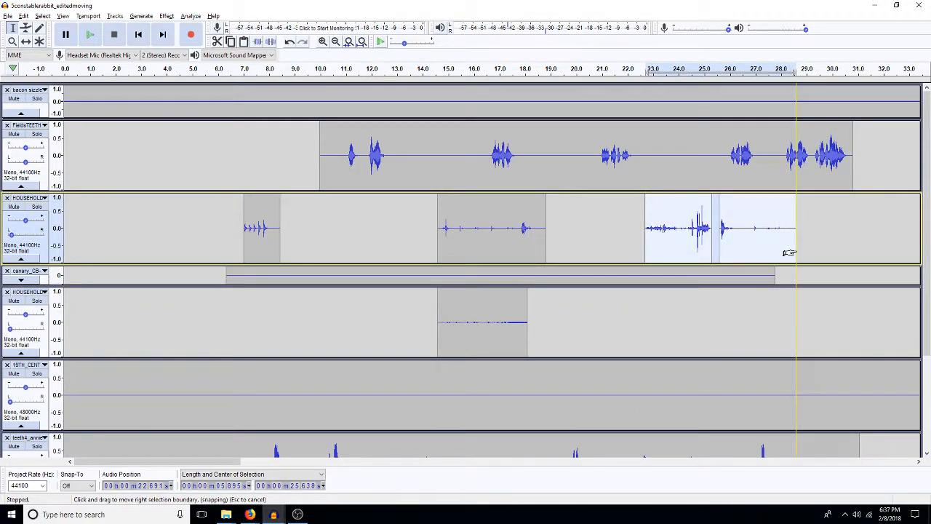
{"action": "left_click", "coordinate": [817, 251]}
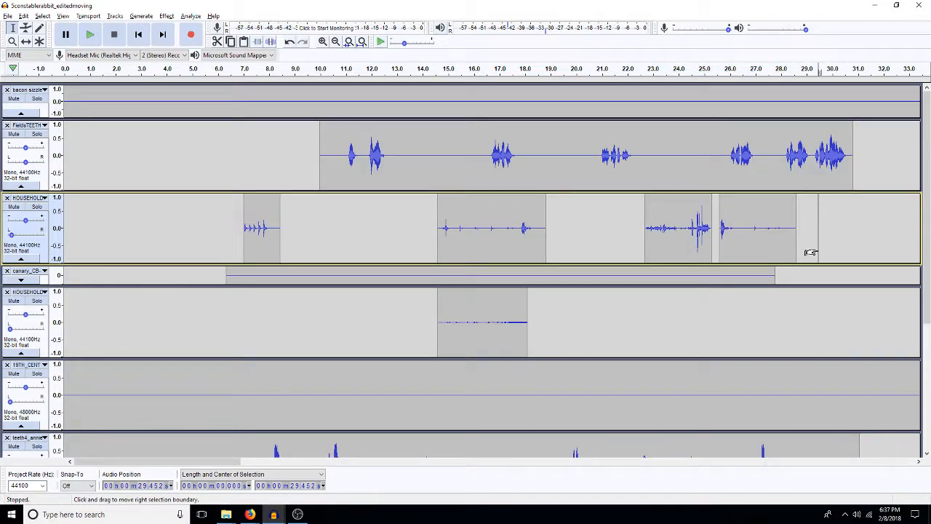
{"action": "left_click_drag", "start_coordinate": [810, 252], "coordinate": [634, 247]}
{"action": "key", "text": "Delete"}
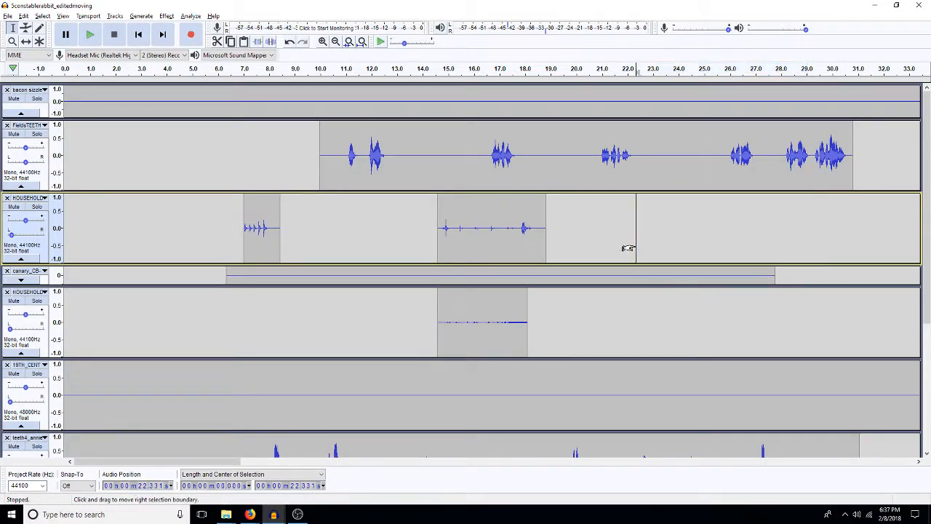
Step: Collapse the short HOUSEHOLD ambience track and the 19th-century ambience track
{"action": "scroll", "coordinate": [543, 320], "scroll_direction": "down", "scroll_amount": 5}
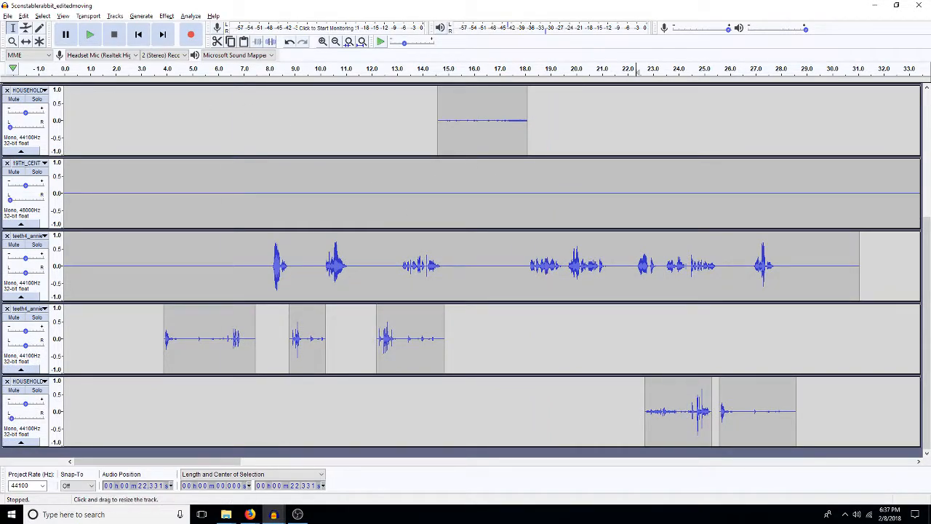
{"action": "left_click", "coordinate": [20, 151]}
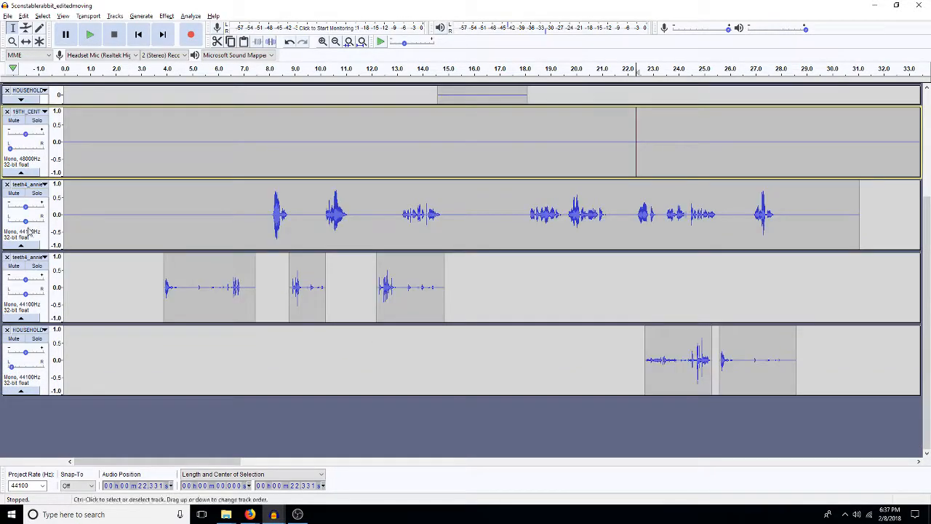
{"action": "left_click", "coordinate": [21, 172]}
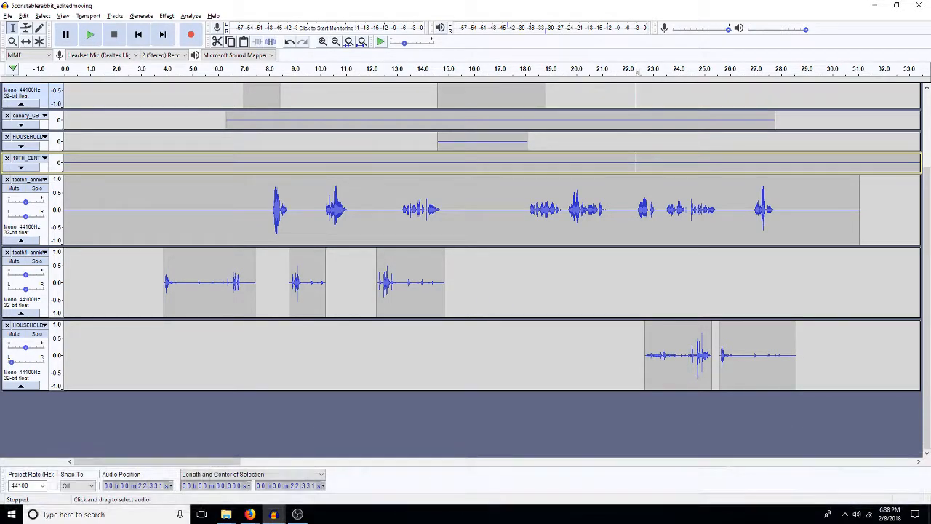
Step: Switch to File Explorer and bring up the open chairs and 4_5 sound-effect folders
{"action": "left_click", "coordinate": [7, 15]}
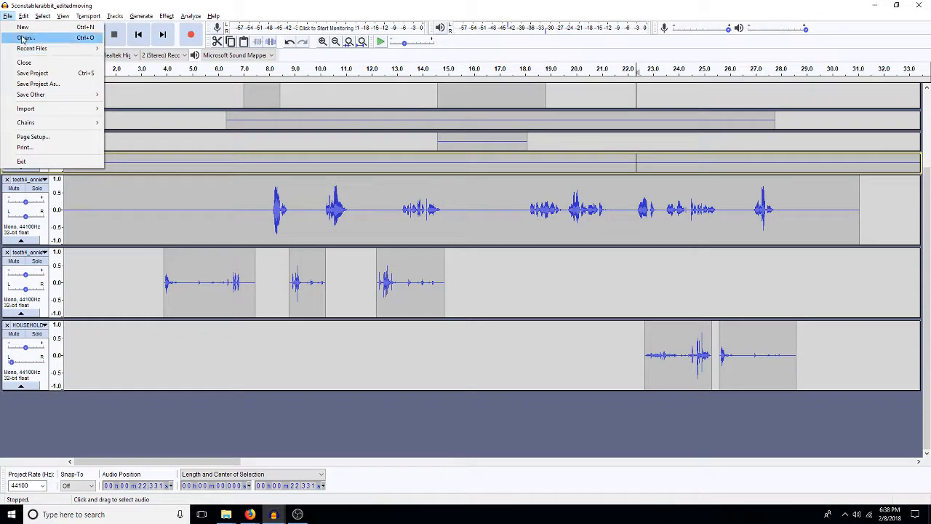
{"action": "left_click", "coordinate": [226, 514]}
{"action": "left_click", "coordinate": [254, 480]}
{"action": "mouse_move", "coordinate": [226, 514]}
{"action": "left_click", "coordinate": [219, 448]}
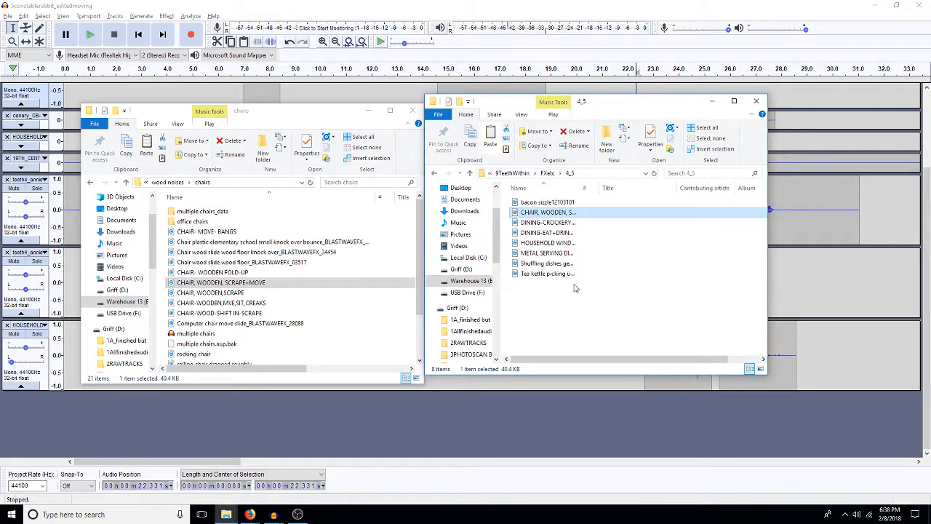
Step: Switch to the Outlook mailbox in Firefox, open the "pics" message and view its attached photo in a maximized window
{"action": "left_click", "coordinate": [252, 515]}
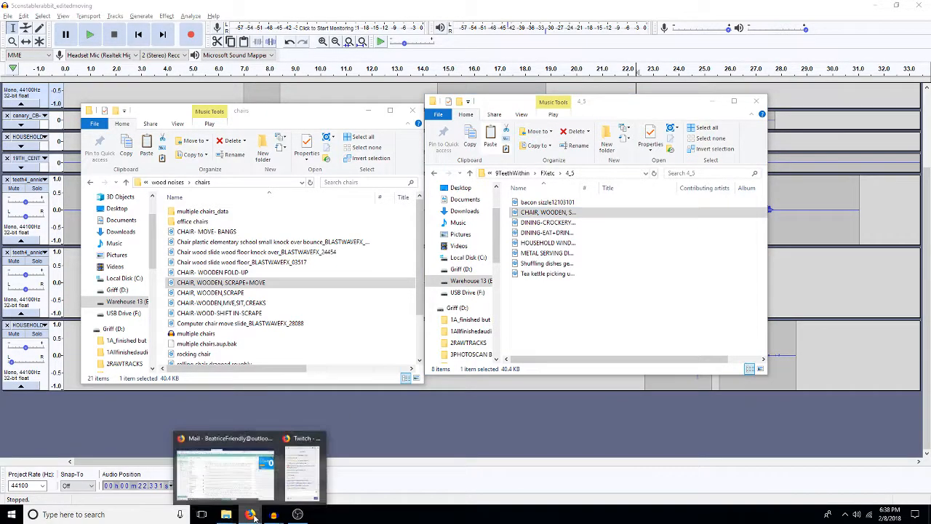
{"action": "left_click", "coordinate": [232, 480]}
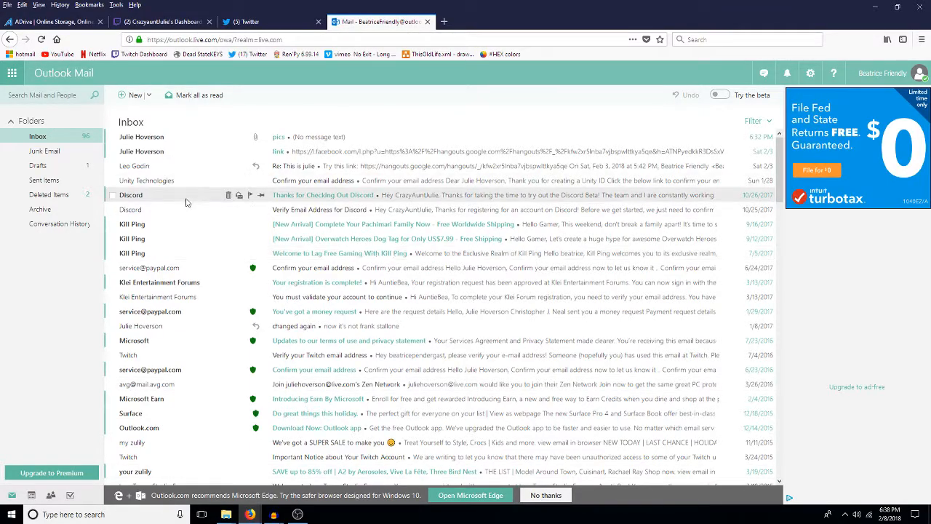
{"action": "double_click", "coordinate": [295, 137]}
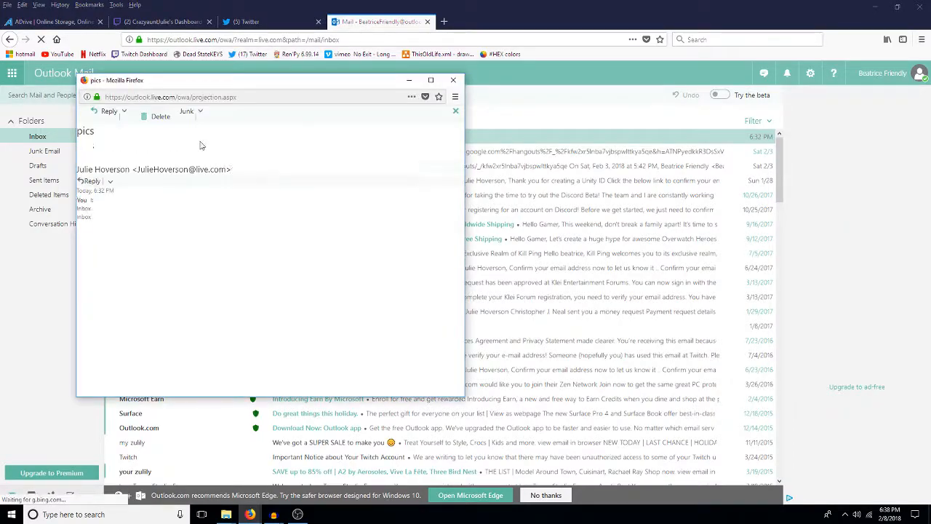
{"action": "left_click", "coordinate": [139, 263]}
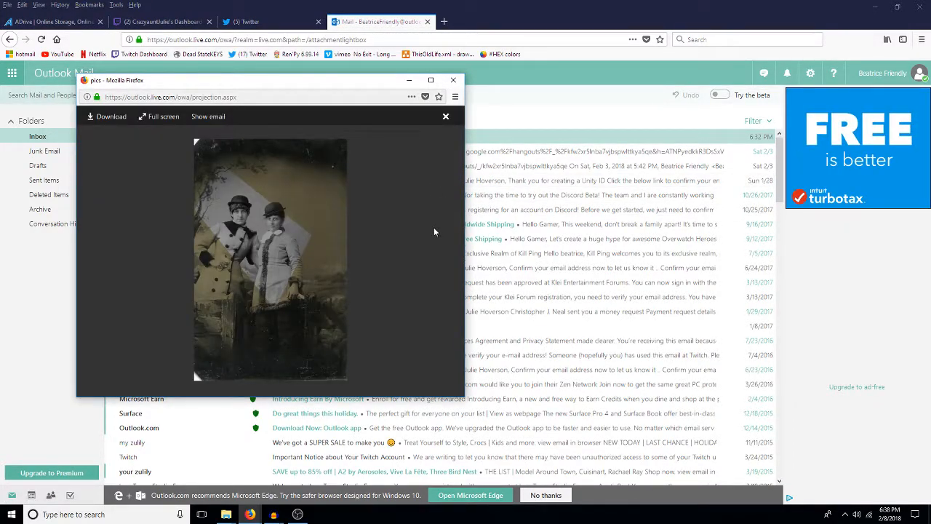
{"action": "left_click", "coordinate": [431, 80]}
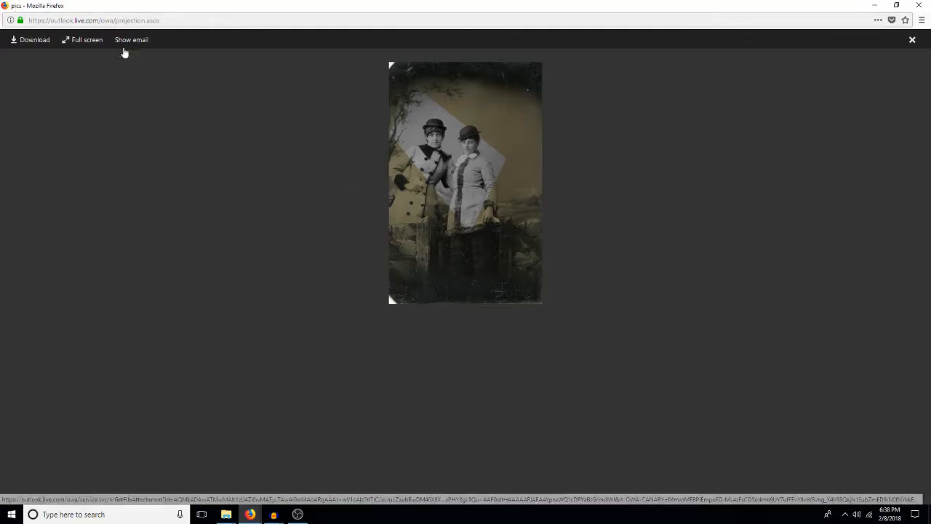
{"action": "right_click", "coordinate": [528, 138]}
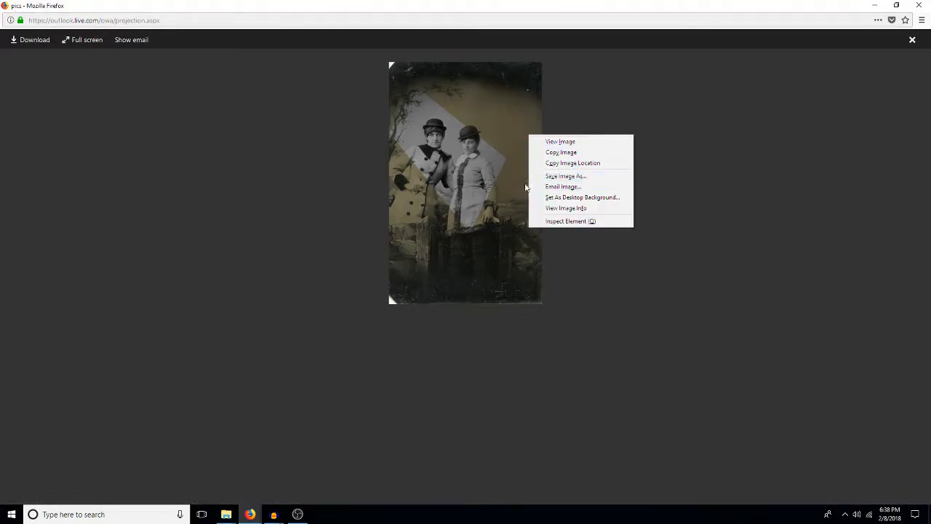
{"action": "left_click", "coordinate": [583, 294]}
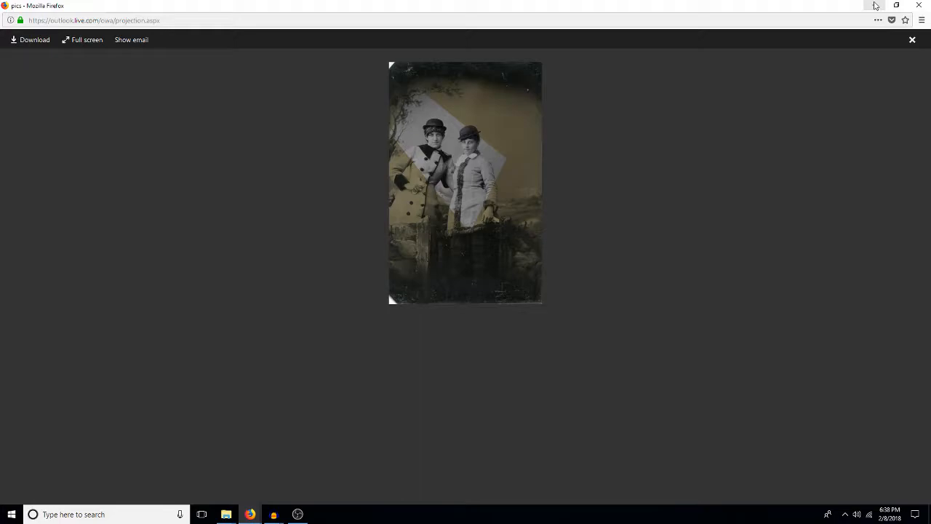
{"action": "left_click", "coordinate": [875, 6]}
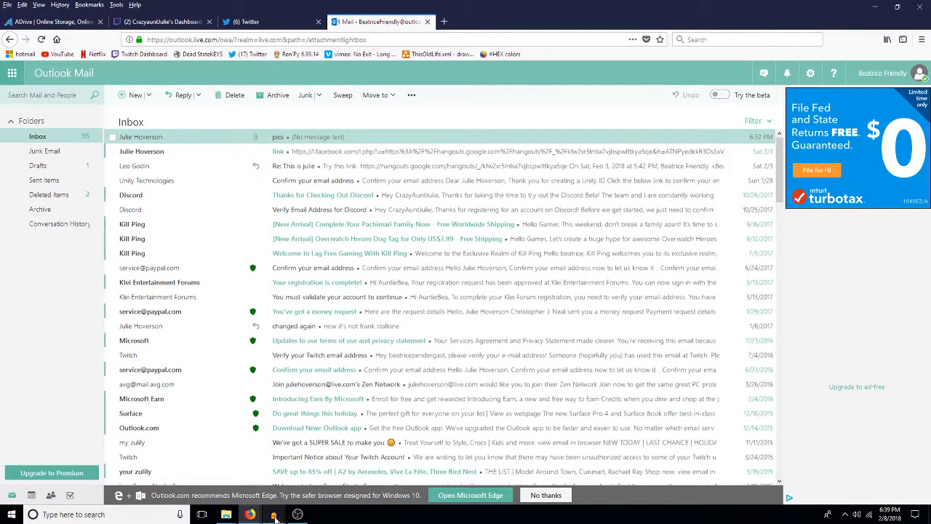
Step: Return to the 5constablerabbit_editedmoving project in Audacity and copy both HOUSEHOLD clips between about 22.7 and 28.6 s onto the lower teeth4_annie track
{"action": "mouse_move", "coordinate": [275, 515]}
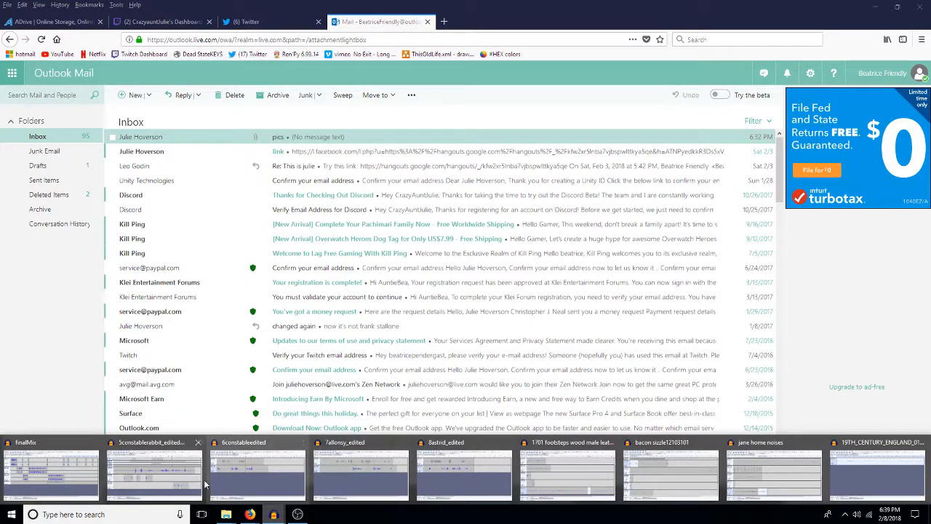
{"action": "left_click", "coordinate": [167, 473]}
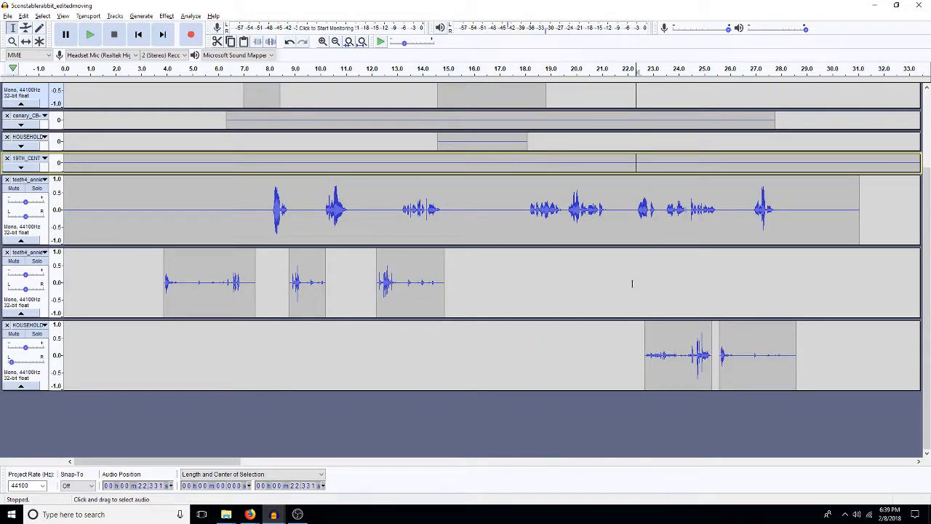
{"action": "left_click_drag", "start_coordinate": [645, 356], "coordinate": [797, 364]}
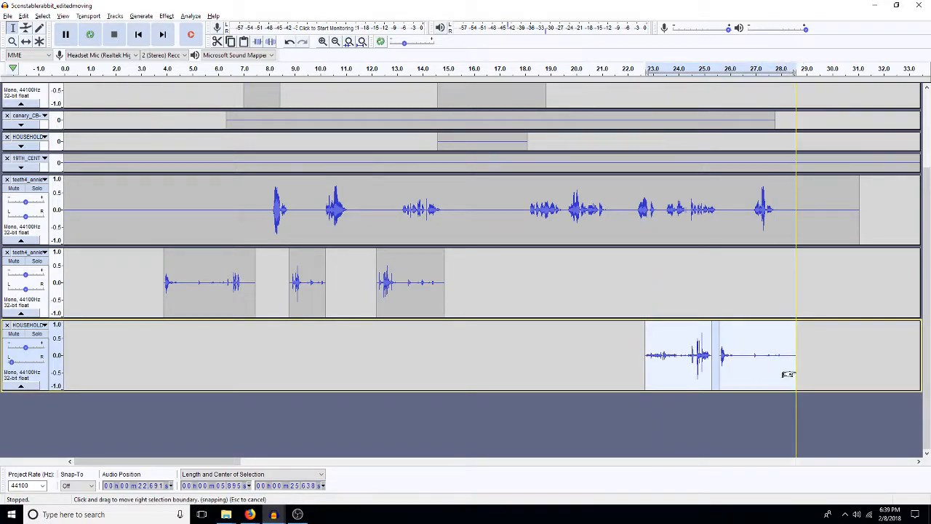
{"action": "key", "text": "shift+Up"}
{"action": "key", "text": "ctrl+v"}
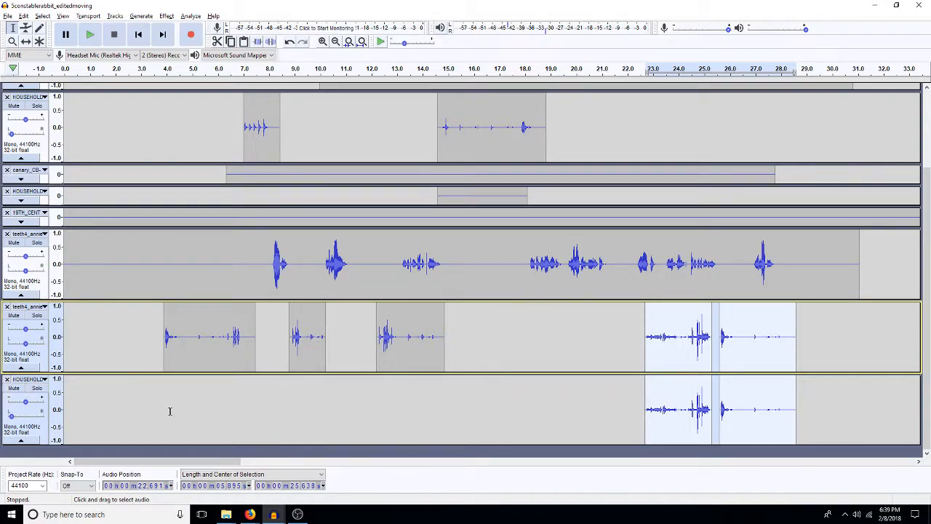
{"action": "left_click", "coordinate": [527, 347]}
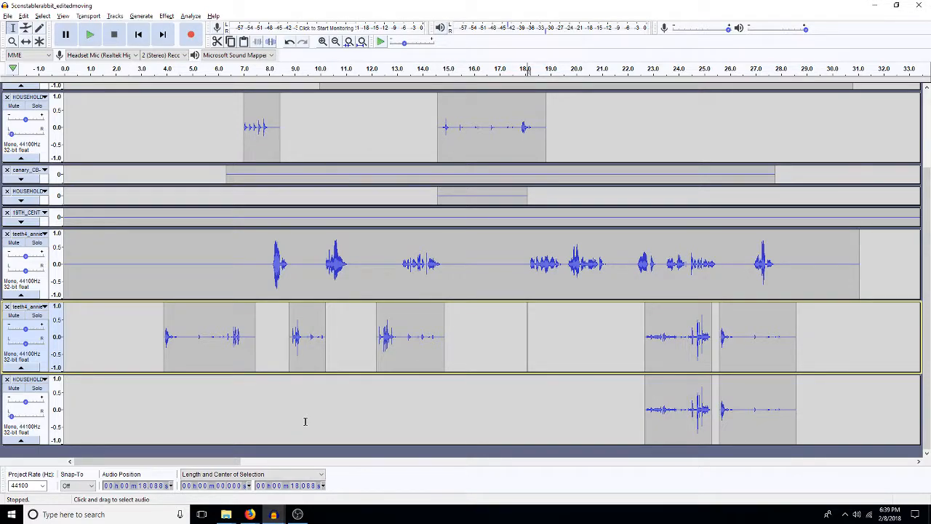
{"action": "left_click", "coordinate": [646, 409]}
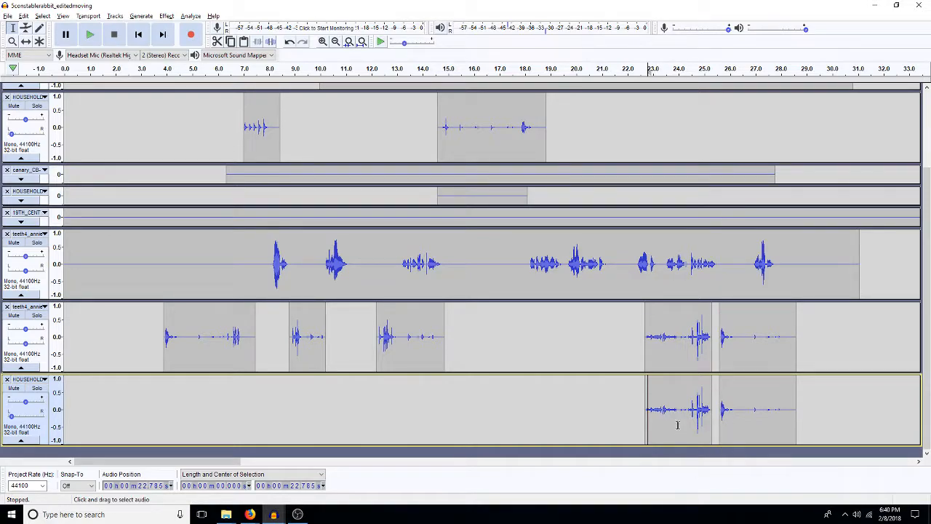
Step: Remove the bottom HOUSEHOLD track with its two copied clips, leaving the Selection tool active
{"action": "key", "text": "F5"}
{"action": "mouse_move", "coordinate": [647, 416]}
{"action": "left_mouse_down"}
{"action": "mouse_move", "coordinate": [606, 384]}
{"action": "mouse_move", "coordinate": [619, 328]}
{"action": "mouse_move", "coordinate": [661, 436]}
{"action": "mouse_move", "coordinate": [601, 393]}
{"action": "mouse_move", "coordinate": [592, 342]}
{"action": "mouse_move", "coordinate": [616, 426]}
{"action": "mouse_move", "coordinate": [681, 418]}
{"action": "mouse_move", "coordinate": [658, 429]}
{"action": "left_mouse_up"}
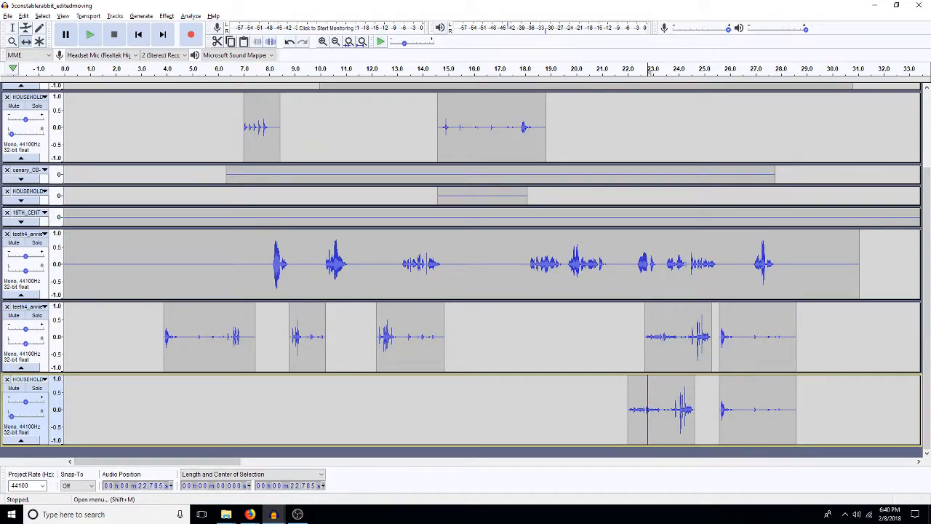
{"action": "left_click", "coordinate": [6, 380]}
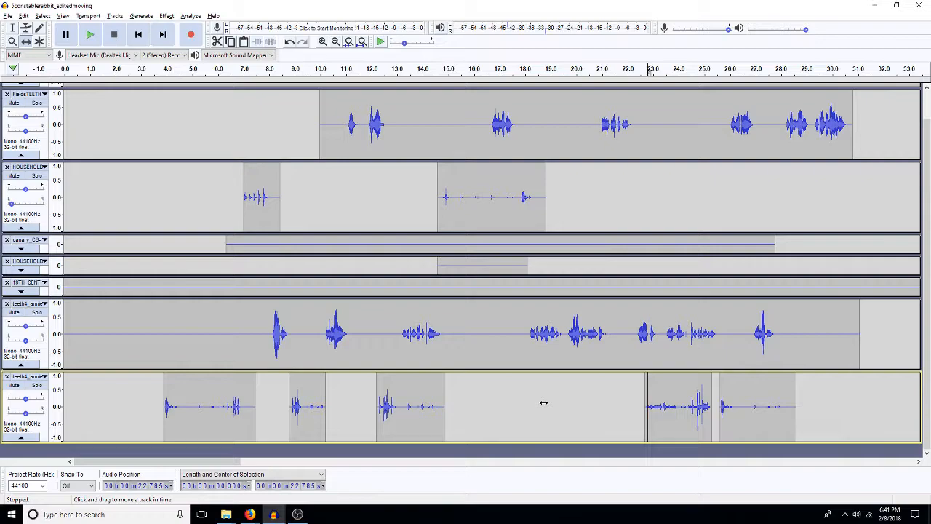
{"action": "key", "text": "F1"}
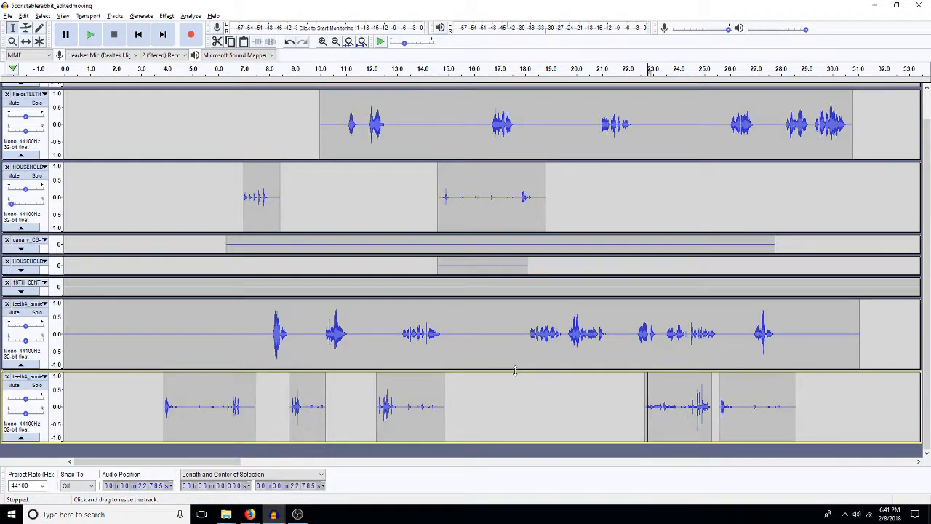
Step: Switch to File Explorer, browse the effects library to the crowd_people > mouth noises folder and play the Whistle_3 sound
{"action": "mouse_move", "coordinate": [226, 517]}
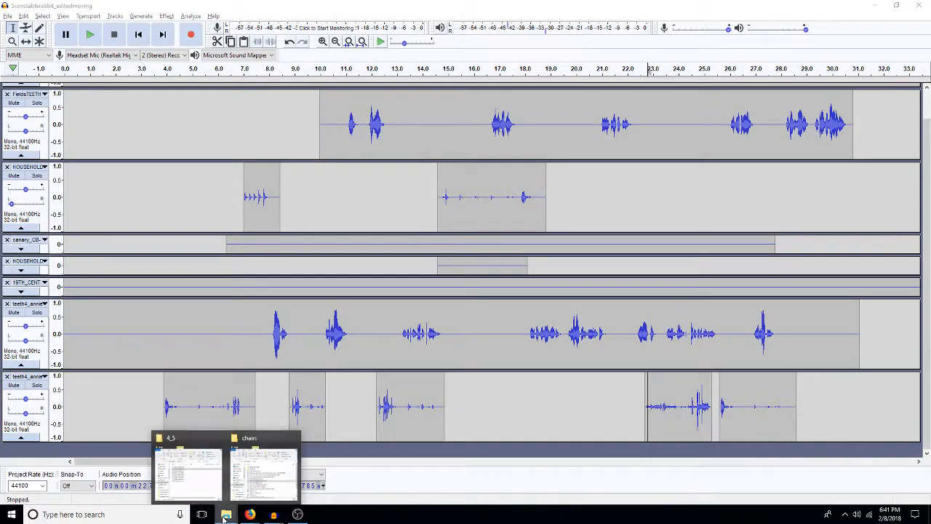
{"action": "left_click", "coordinate": [263, 473]}
{"action": "left_click", "coordinate": [187, 469]}
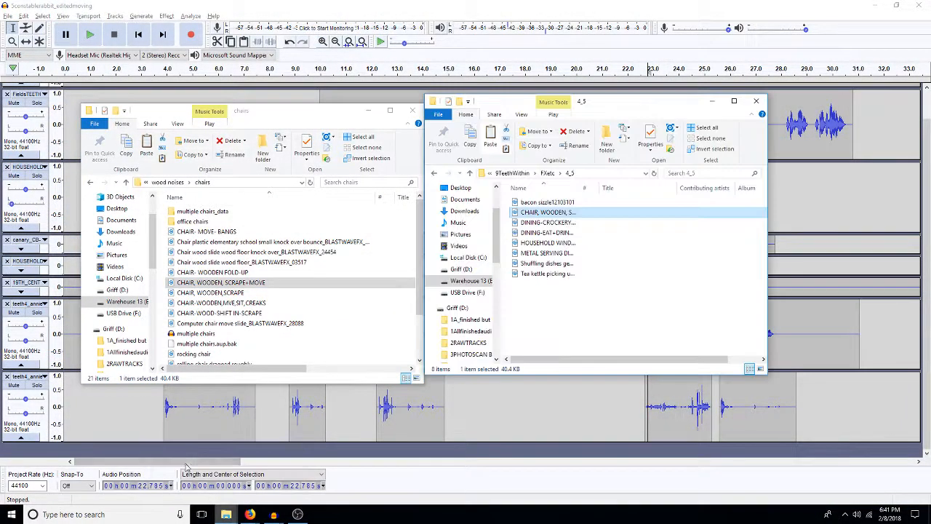
{"action": "left_click", "coordinate": [168, 182]}
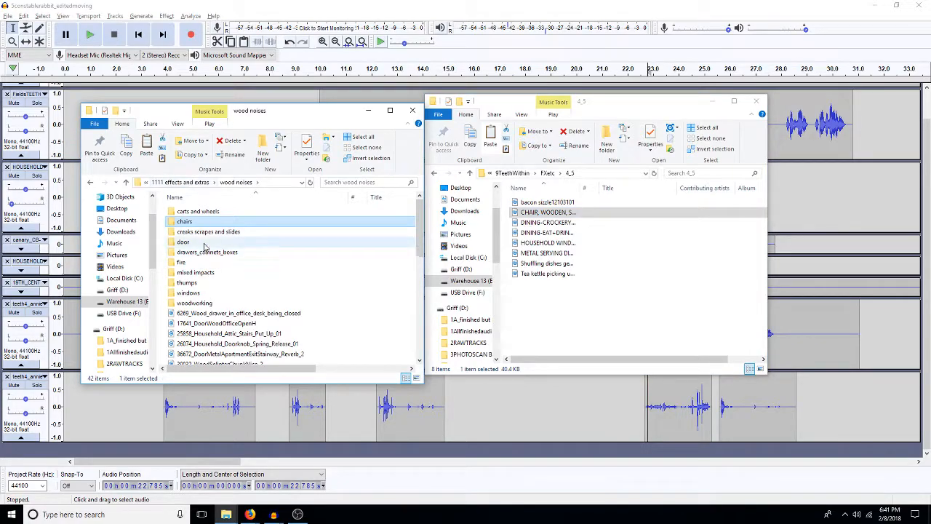
{"action": "left_click", "coordinate": [180, 185]}
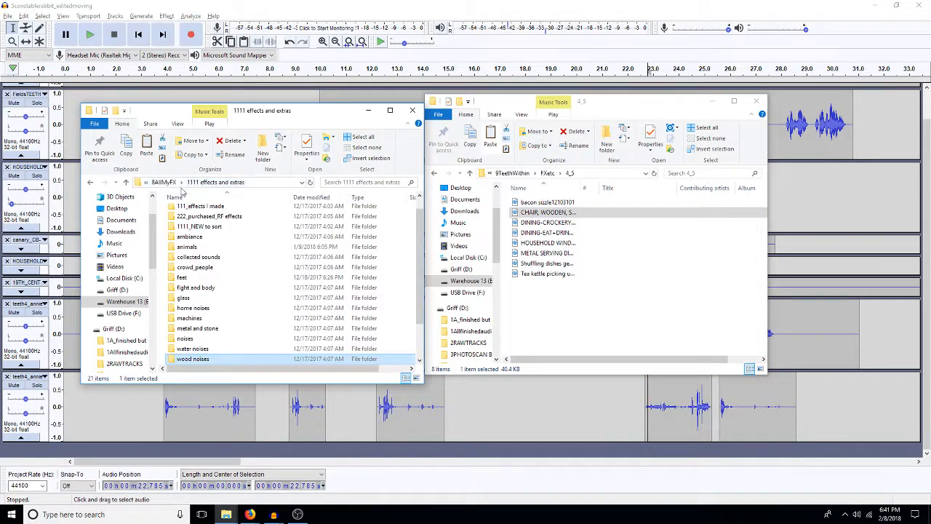
{"action": "double_click", "coordinate": [203, 267]}
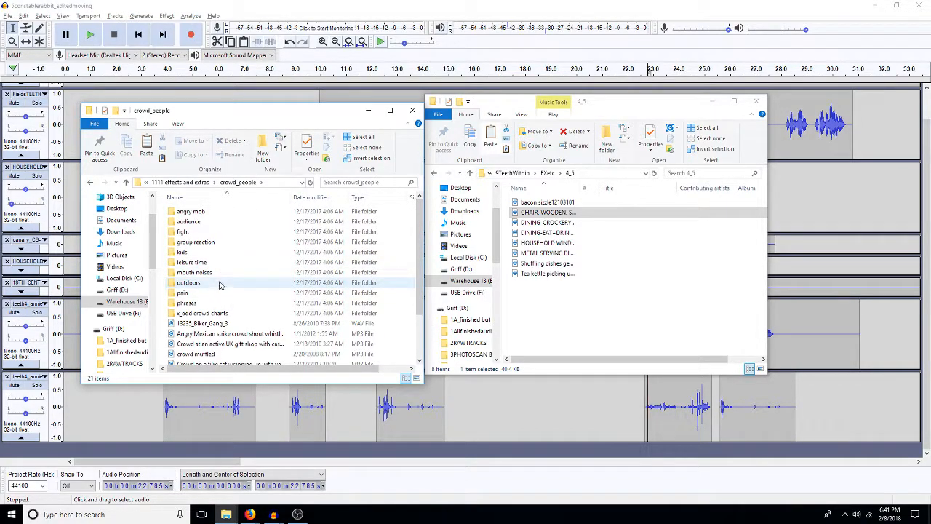
{"action": "double_click", "coordinate": [223, 272]}
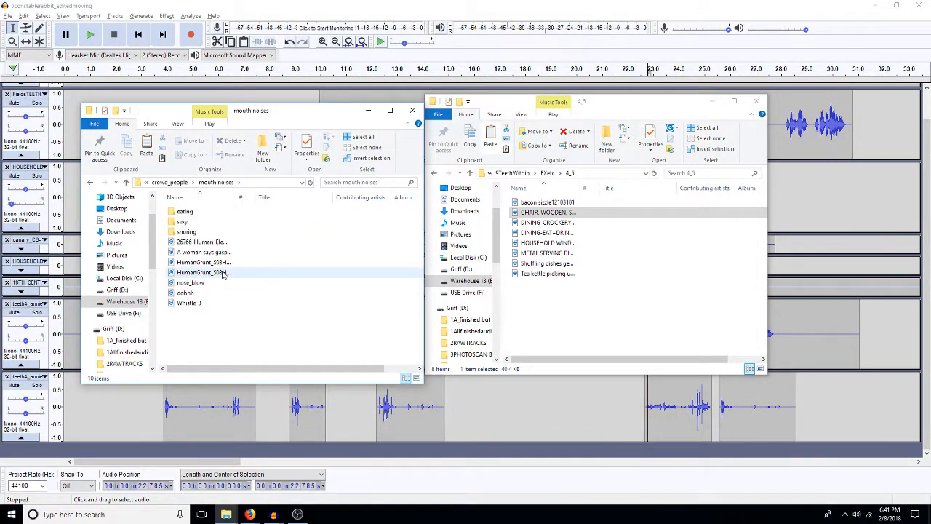
{"action": "left_click", "coordinate": [233, 201]}
{"action": "left_click", "coordinate": [267, 326]}
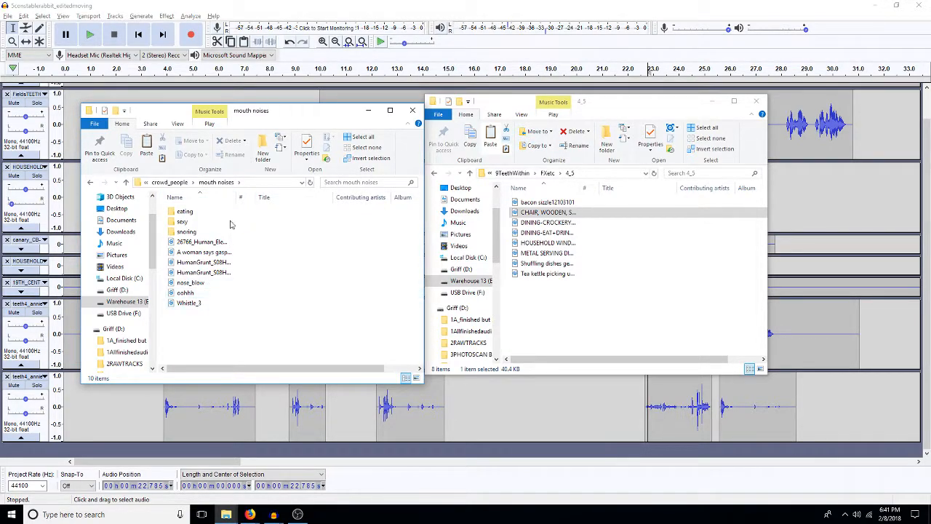
{"action": "double_click", "coordinate": [196, 303]}
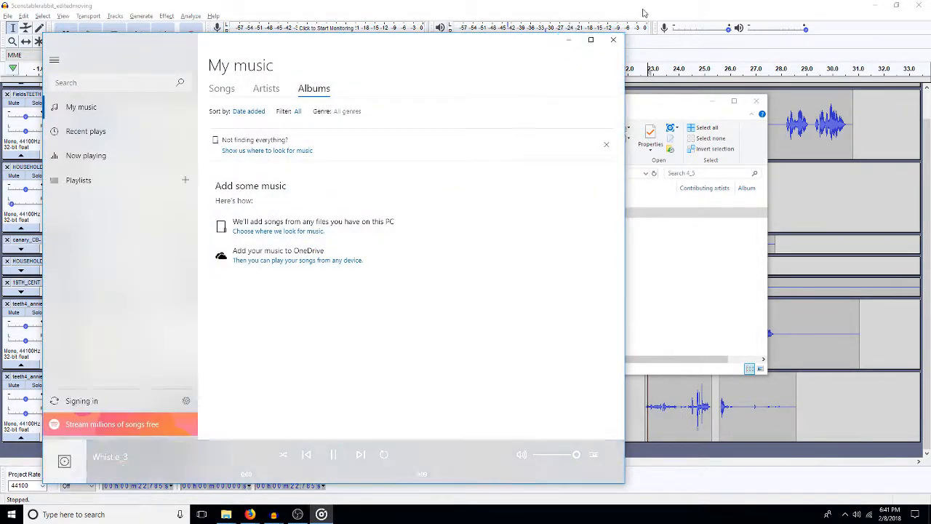
{"action": "left_click", "coordinate": [613, 39]}
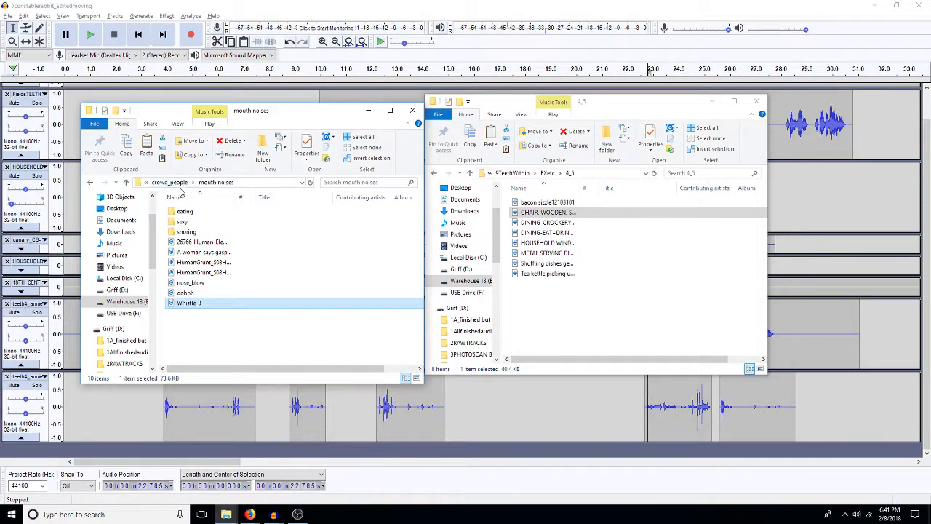
Step: Browse the 1111 effects and extras library's crowd_people folder, including its kids subfolder, for other voice sounds
{"action": "double_click", "coordinate": [179, 185]}
{"action": "left_click", "coordinate": [212, 182]}
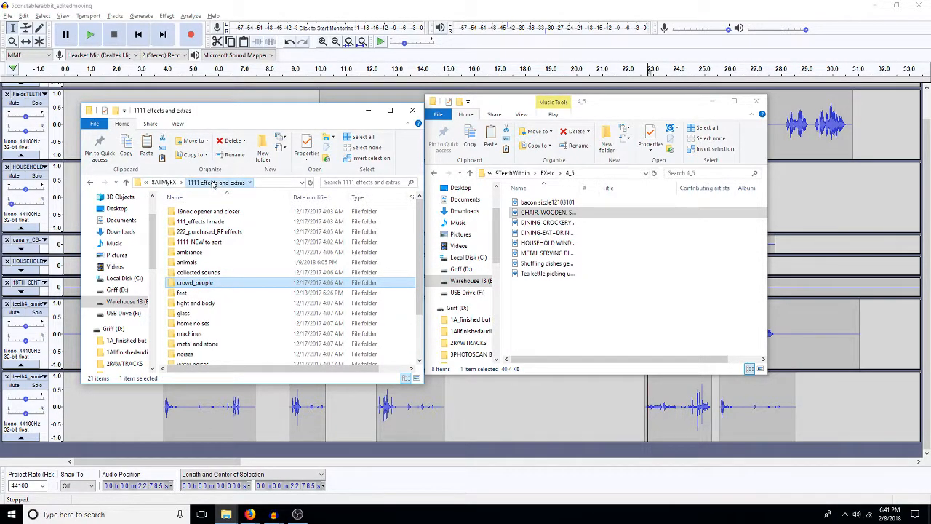
{"action": "left_click", "coordinate": [200, 283]}
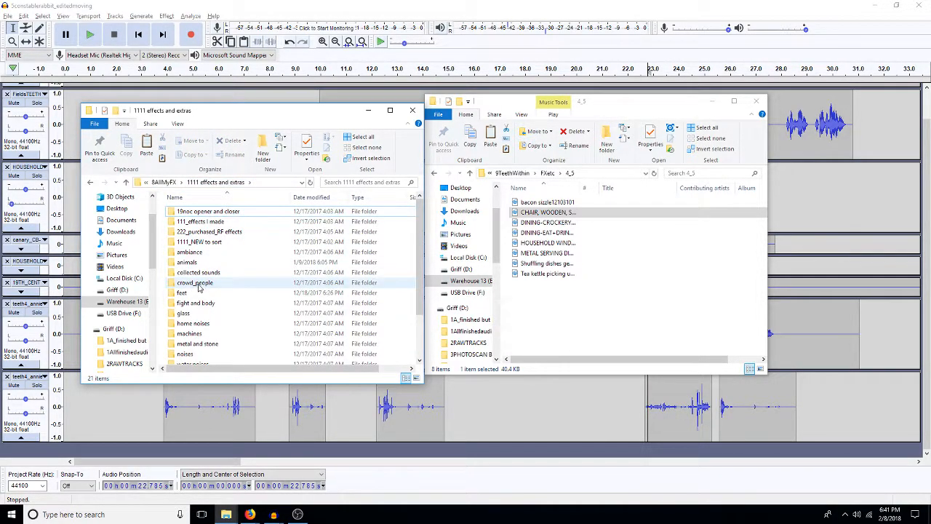
{"action": "double_click", "coordinate": [202, 284]}
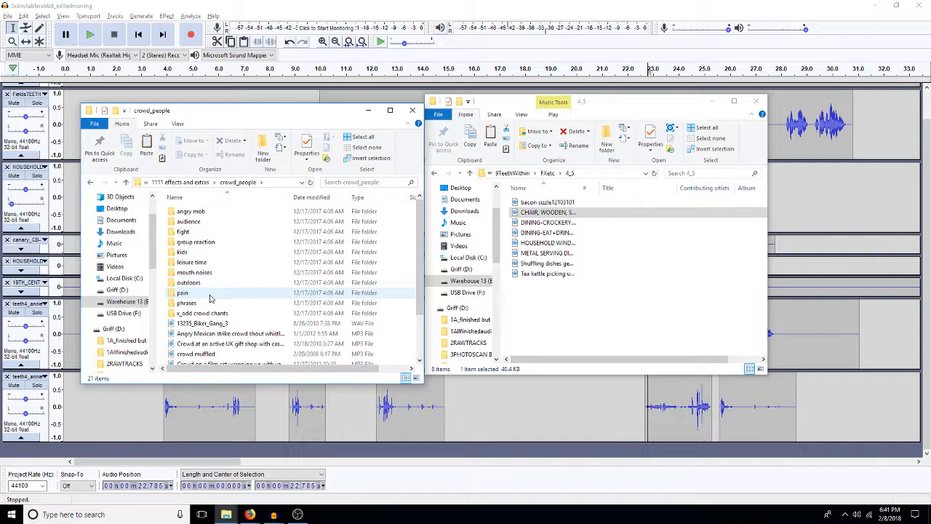
{"action": "double_click", "coordinate": [209, 254]}
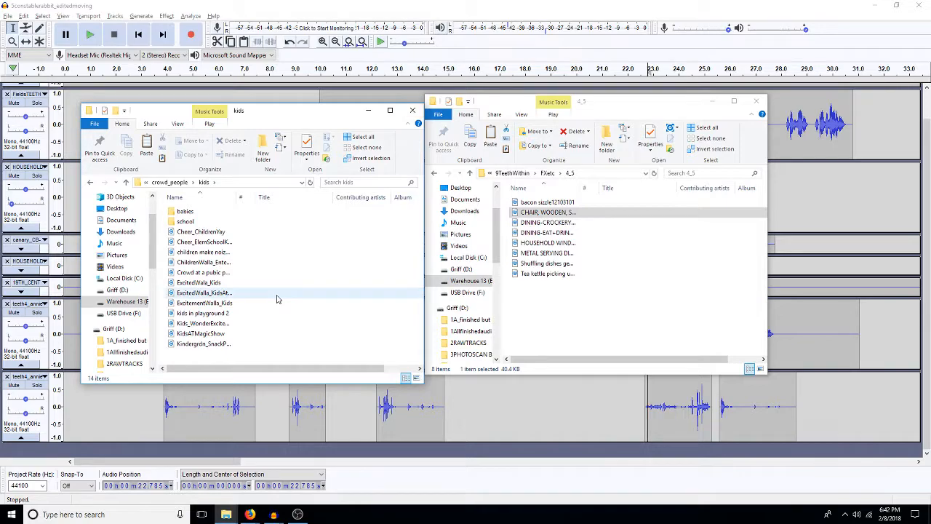
{"action": "left_click", "coordinate": [170, 183]}
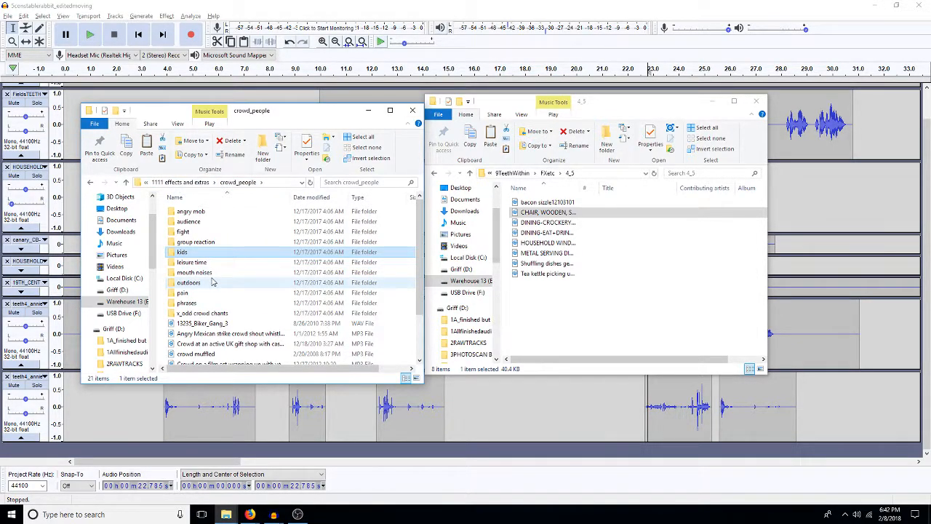
{"action": "scroll", "coordinate": [213, 282], "scroll_direction": "down", "scroll_amount": 2}
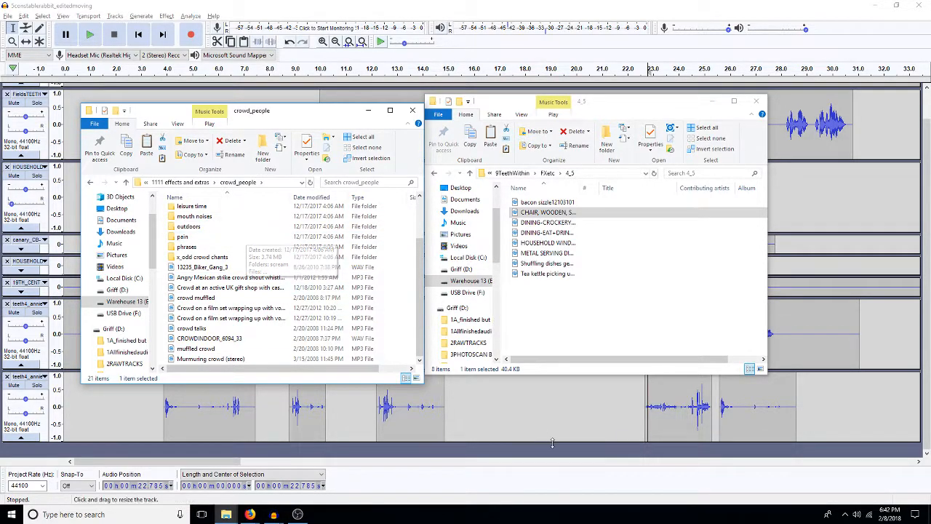
Step: Return to the Audacity project and duplicate all clips of the lower teeth4_annie track onto a new track
{"action": "left_click", "coordinate": [574, 401]}
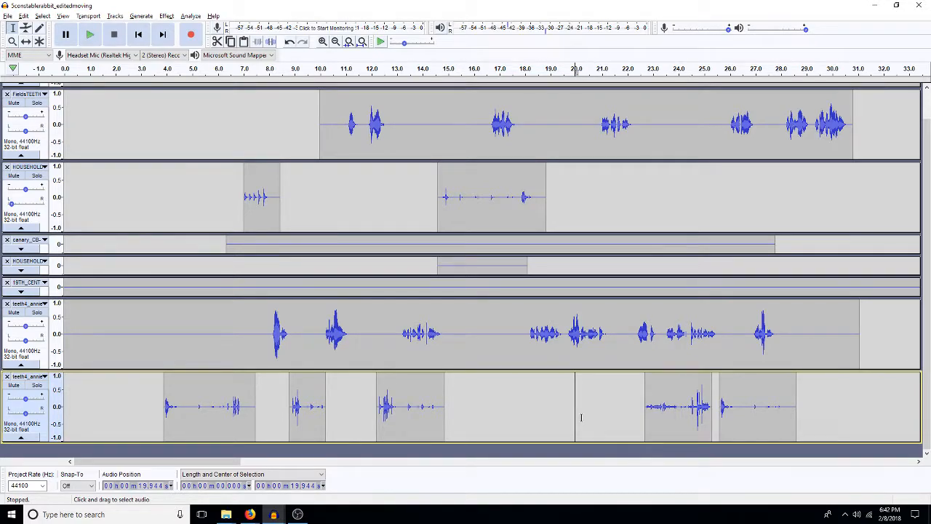
{"action": "double_click", "coordinate": [467, 351]}
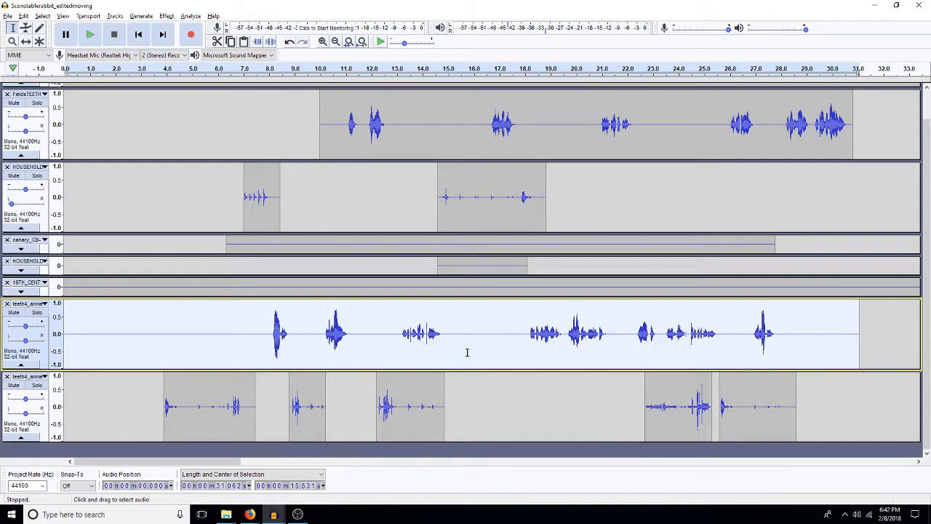
{"action": "key", "text": "shift+Down"}
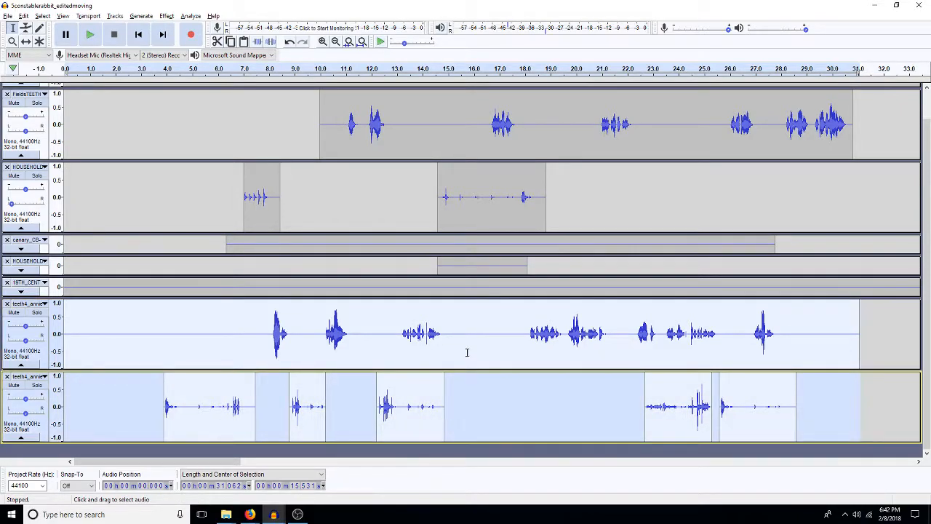
{"action": "double_click", "coordinate": [495, 397]}
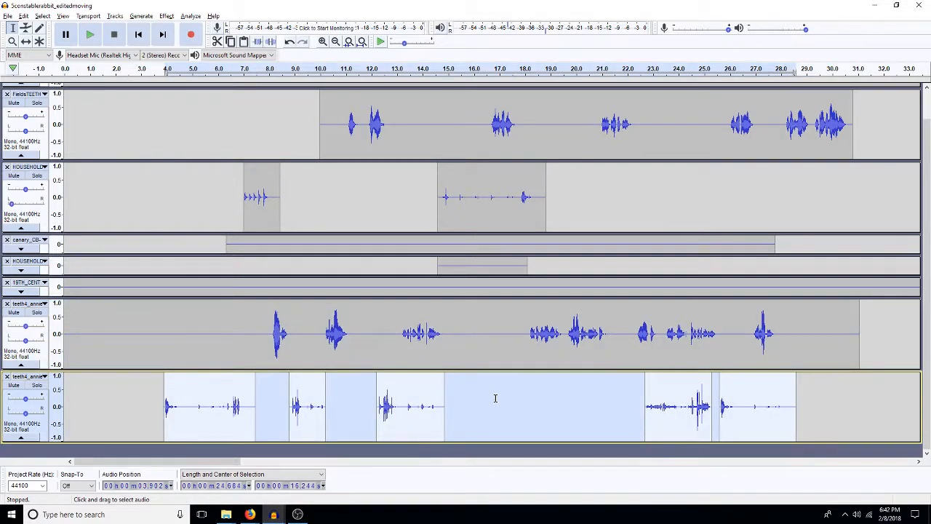
{"action": "key", "text": "ctrl+d"}
{"action": "left_click", "coordinate": [495, 398]}
{"action": "scroll", "coordinate": [495, 398], "scroll_direction": "down", "scroll_amount": 3}
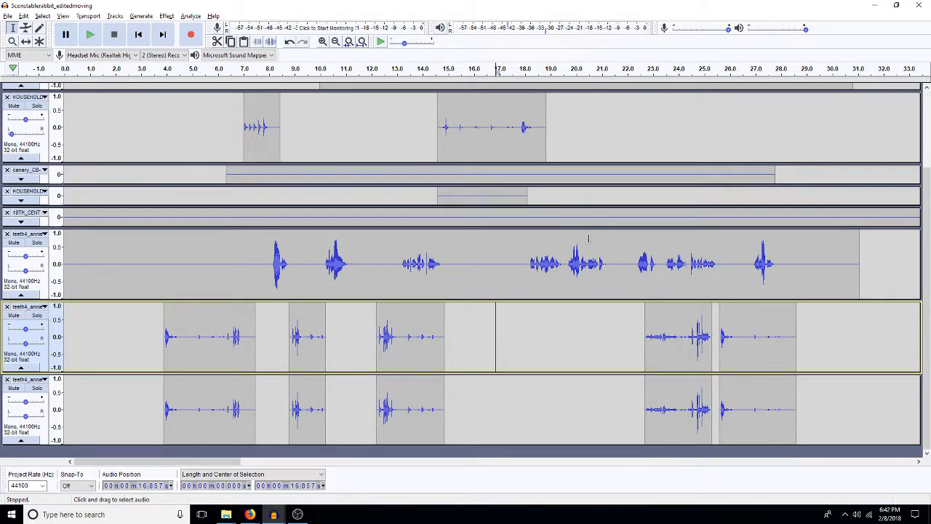
Step: Mix the teeth4_annie dialogue track and the effects clip track directly below it into a new track
{"action": "double_click", "coordinate": [504, 293]}
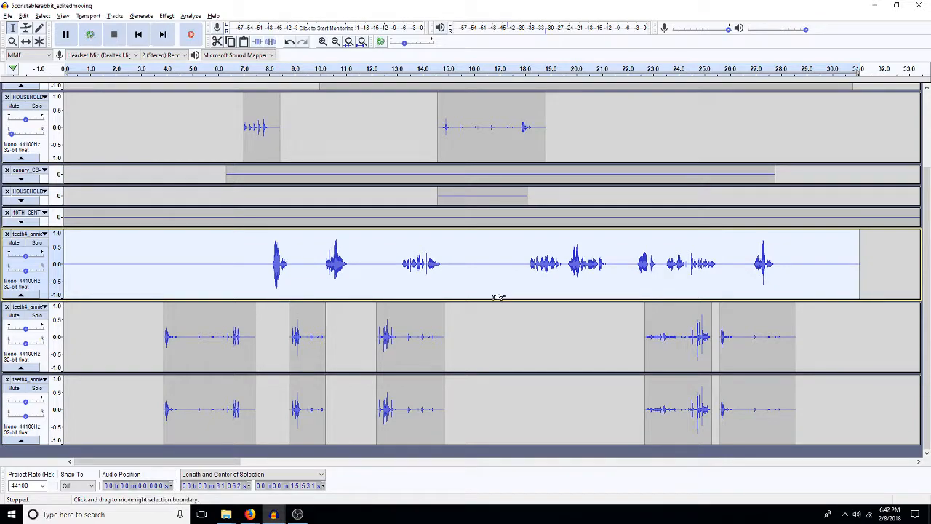
{"action": "key", "text": "shift+Down"}
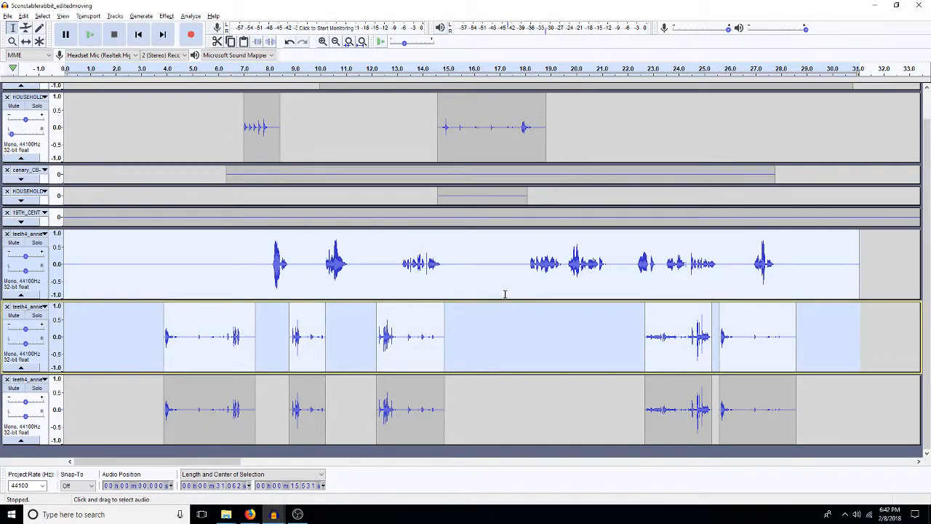
{"action": "key", "text": "ctrl+shift+m"}
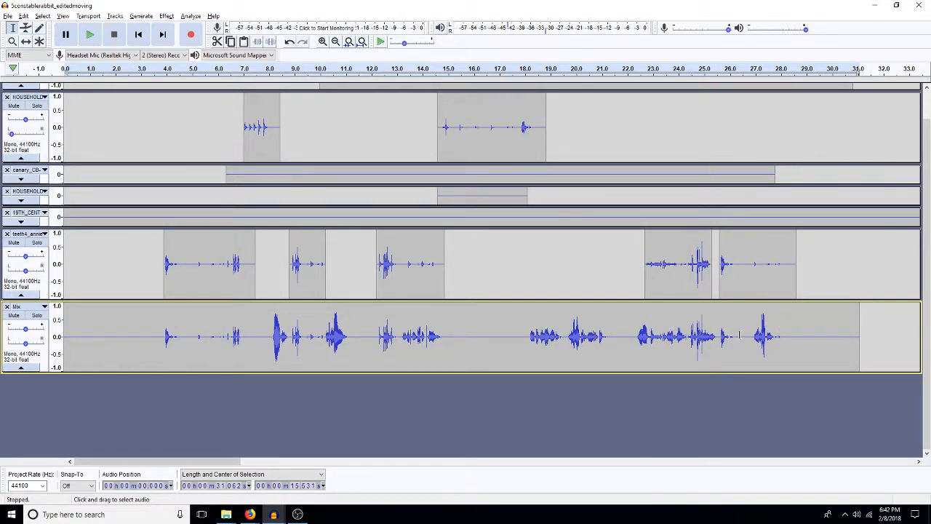
Step: Duplicate the whole Mix track
{"action": "double_click", "coordinate": [476, 339]}
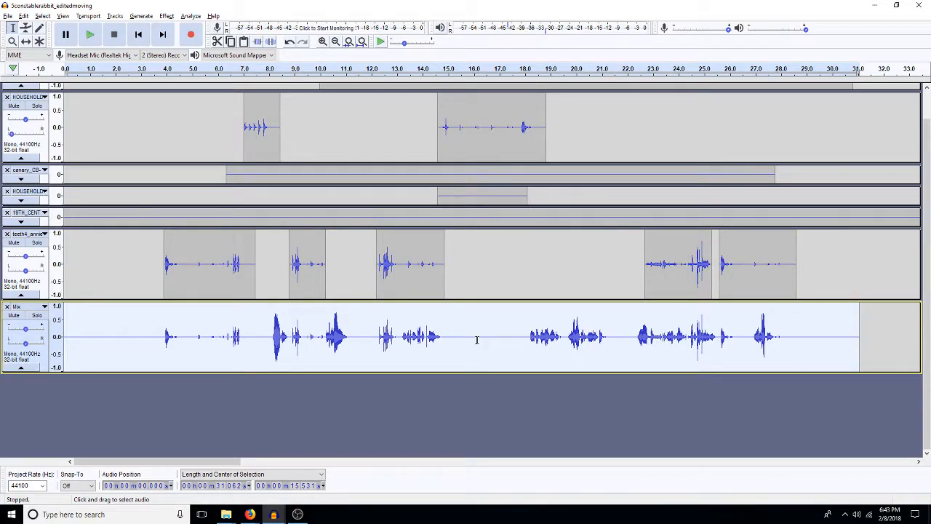
{"action": "key", "text": "ctrl+d"}
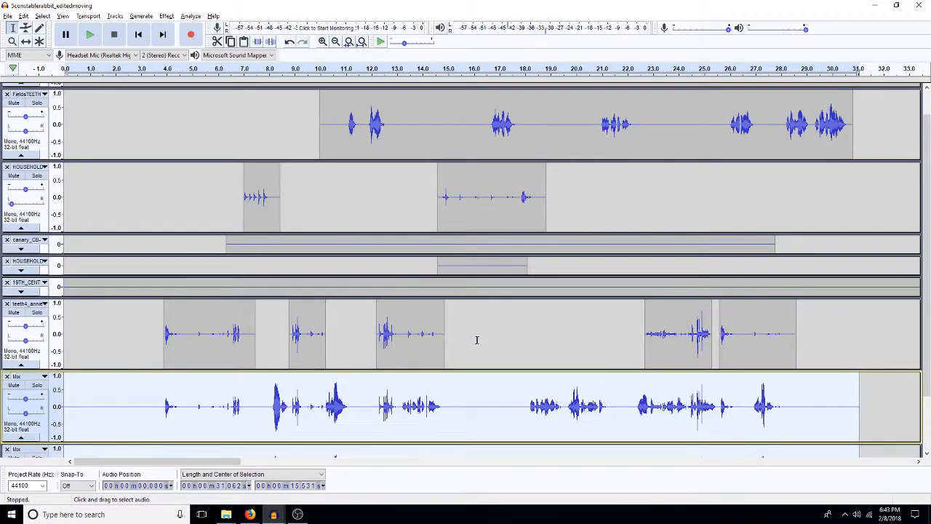
{"action": "scroll", "coordinate": [476, 340], "scroll_direction": "down", "scroll_amount": 2}
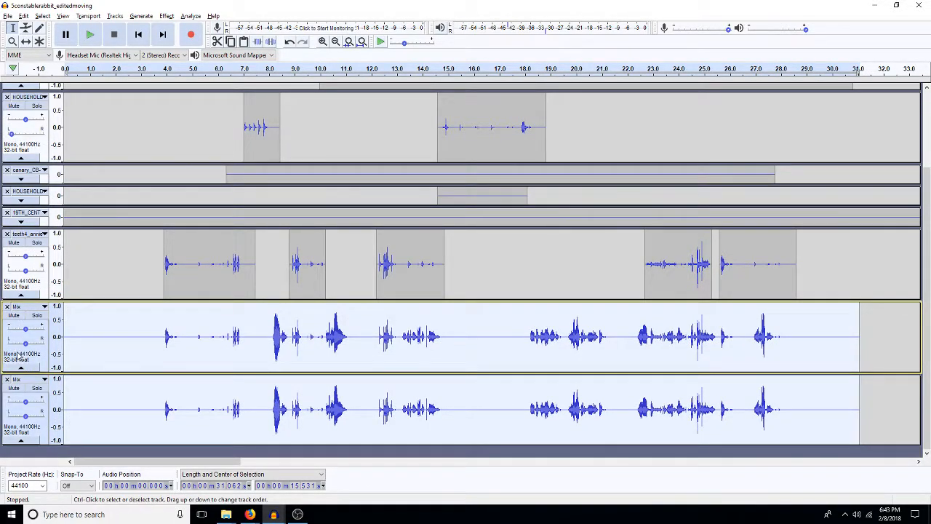
Step: Pan the upper Mix track partway to the right
{"action": "mouse_move", "coordinate": [25, 343]}
{"action": "left_mouse_down"}
{"action": "mouse_move", "coordinate": [16, 344]}
{"action": "mouse_move", "coordinate": [40, 346]}
{"action": "left_mouse_up"}
{"action": "scroll", "coordinate": [40, 347], "scroll_direction": "up", "scroll_amount": 2}
{"action": "scroll", "coordinate": [40, 347], "scroll_direction": "up", "scroll_amount": 1}
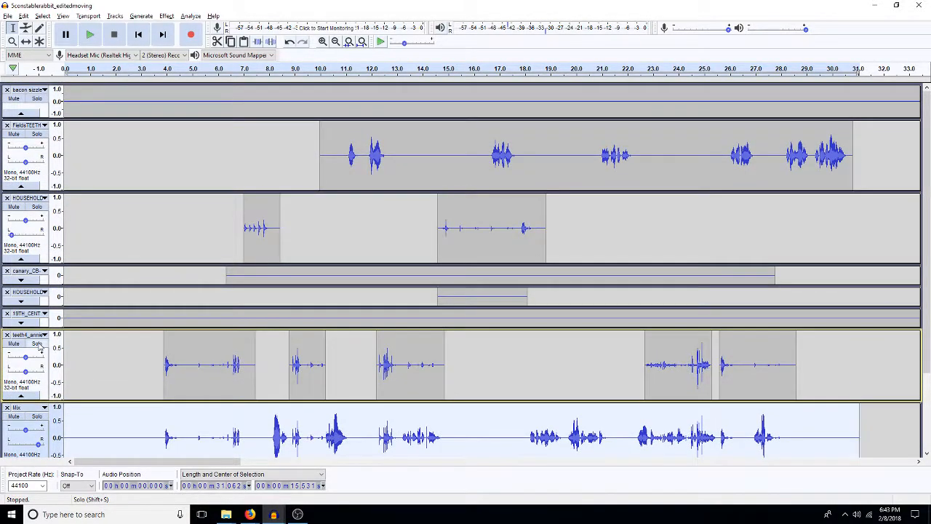
{"action": "left_click_drag", "start_coordinate": [109, 116], "coordinate": [136, 117]}
{"action": "scroll", "coordinate": [136, 117], "scroll_direction": "down", "scroll_amount": 2}
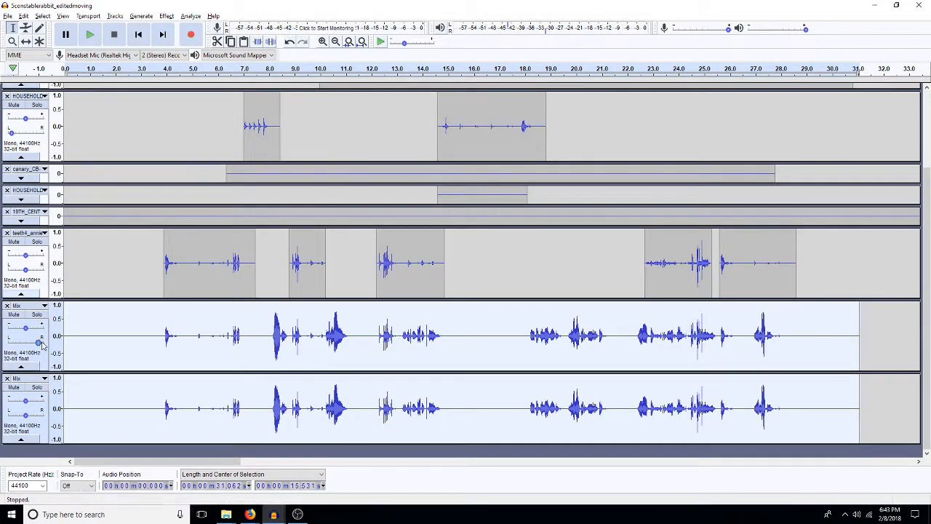
{"action": "left_click_drag", "start_coordinate": [36, 343], "coordinate": [35, 344]}
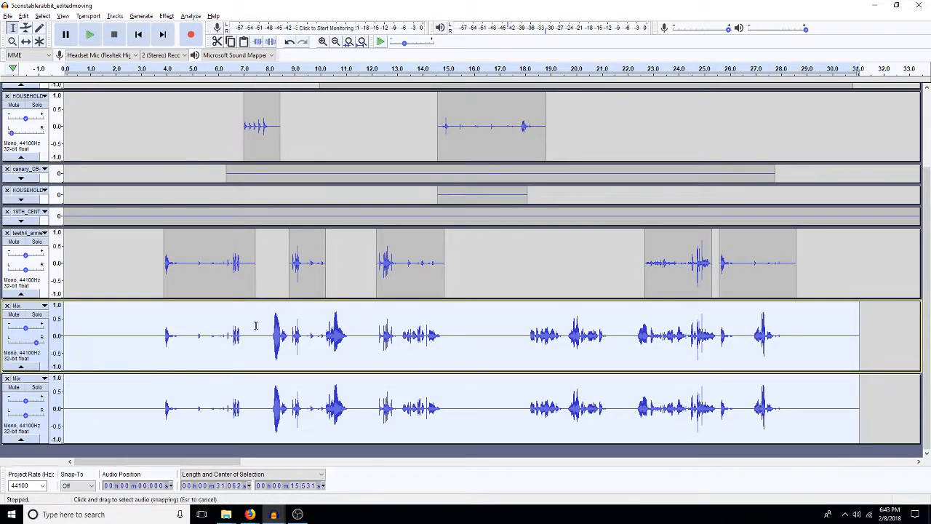
Step: Play the mixed scene from about 4.0 s and again from about 6.6 s to check the panning
{"action": "left_click", "coordinate": [166, 339]}
{"action": "key", "text": "space"}
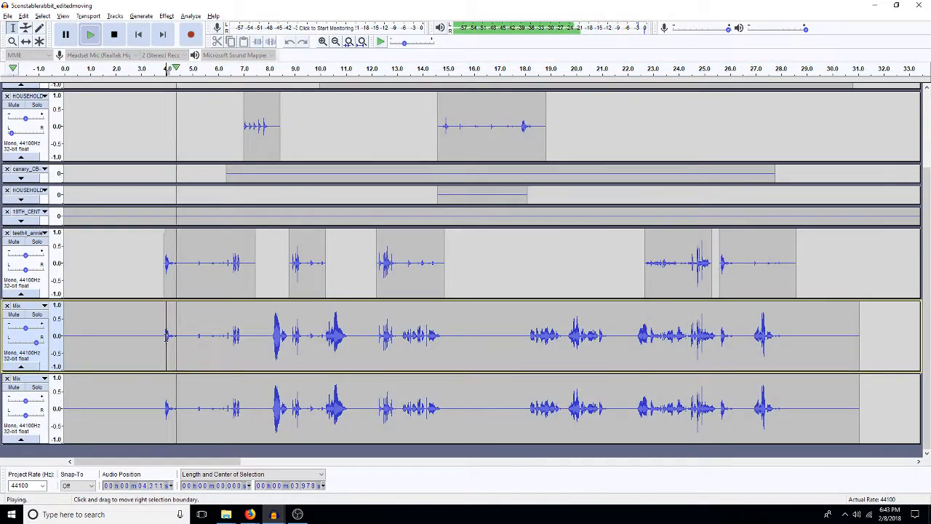
{"action": "key", "text": "space"}
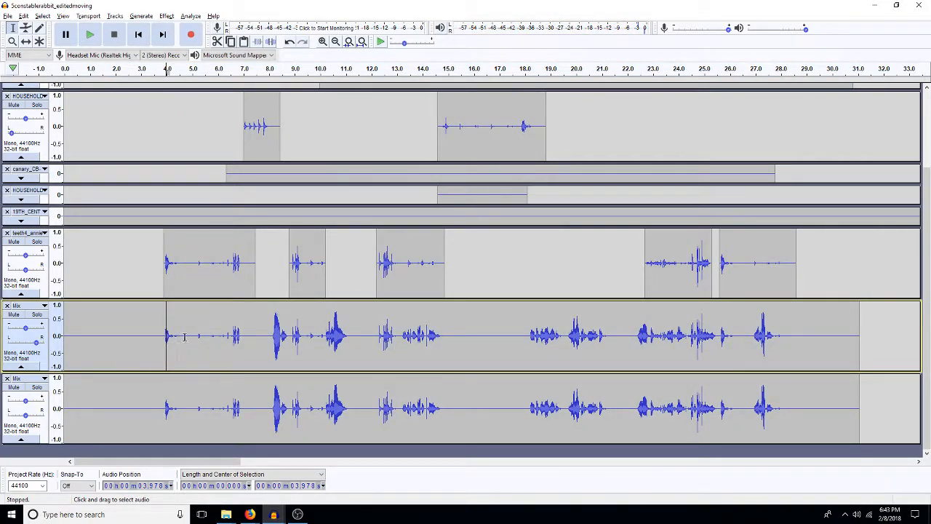
{"action": "left_click", "coordinate": [233, 336]}
{"action": "key", "text": "space"}
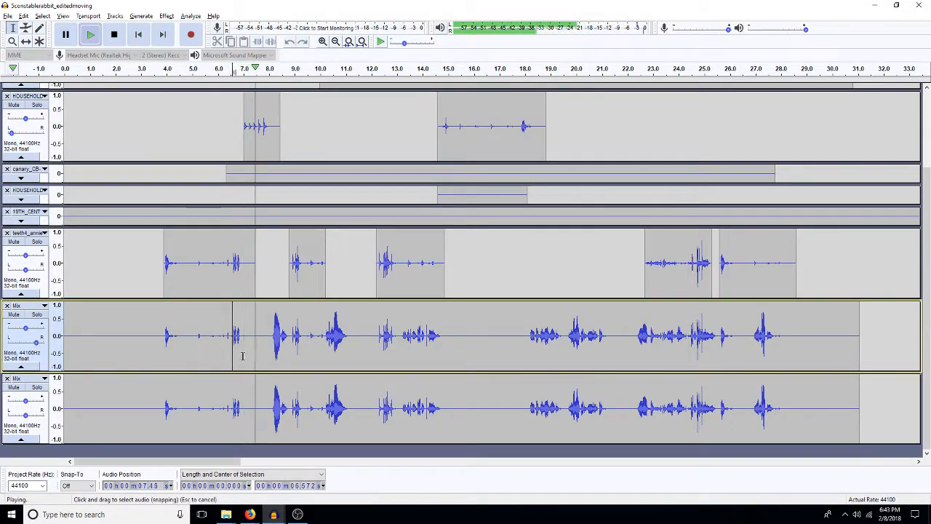
Step: Stop playback and silence the audio from about 6.6 to 7.5 s in the teeth4_annie track and both Mix tracks
{"action": "key", "text": "space"}
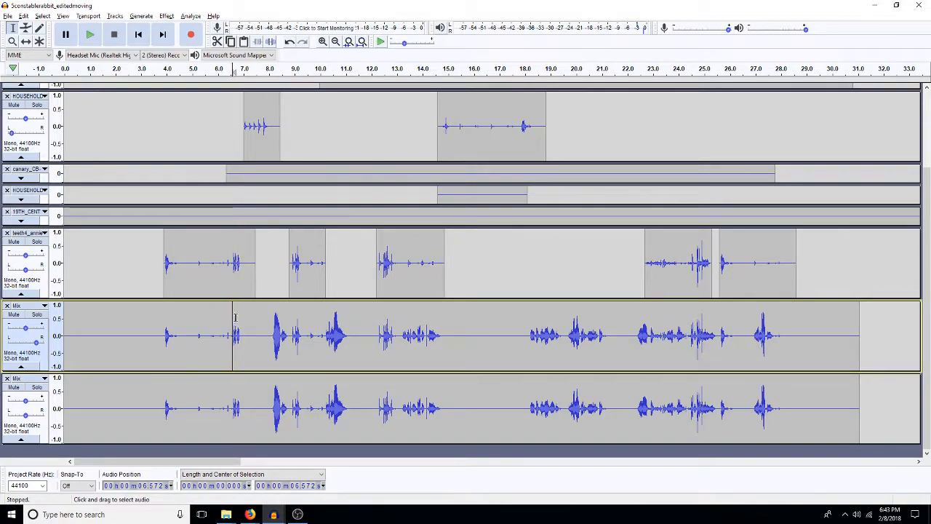
{"action": "left_click", "coordinate": [233, 260]}
{"action": "left_click_drag", "start_coordinate": [232, 260], "coordinate": [248, 424]}
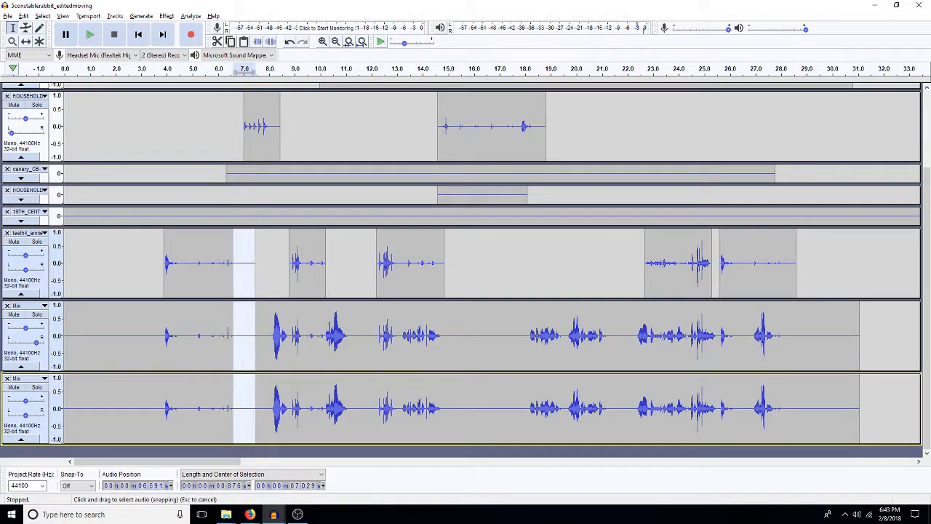
Step: Fade out the upper Mix track from about 9.4 to 10.4 s, and silence it from about 10.3 to 11.5 s
{"action": "left_click", "coordinate": [268, 336]}
{"action": "left_click", "coordinate": [293, 333]}
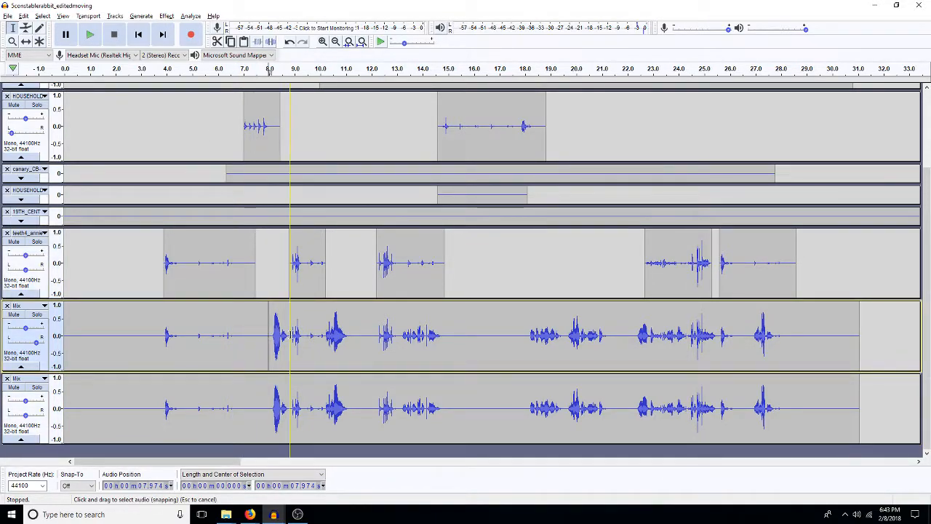
{"action": "left_click_drag", "start_coordinate": [305, 338], "coordinate": [329, 342]}
{"action": "key", "text": "space"}
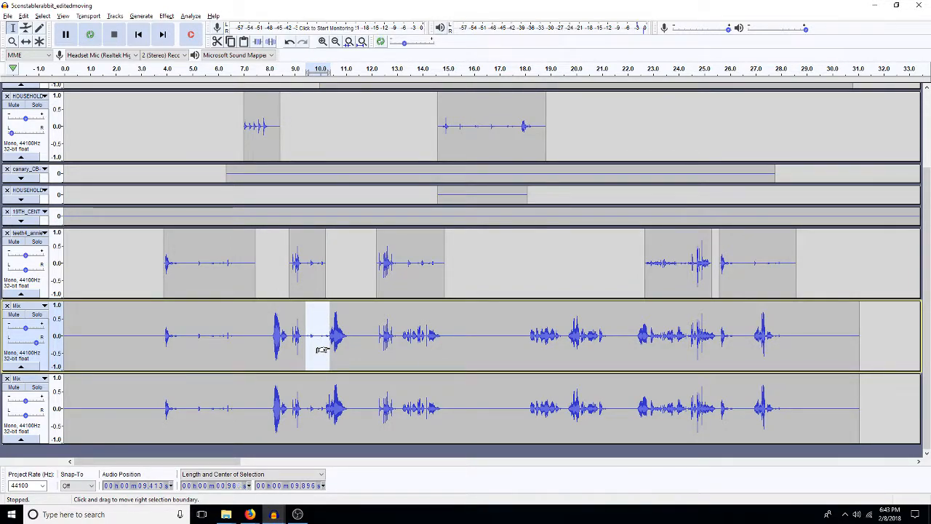
{"action": "left_click", "coordinate": [331, 348]}
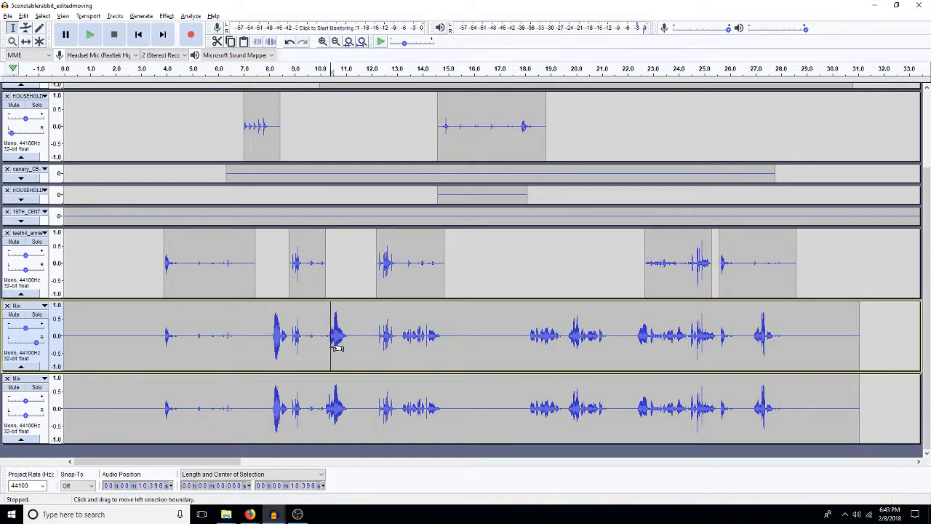
{"action": "left_click_drag", "start_coordinate": [335, 348], "coordinate": [365, 342]}
{"action": "key", "text": "ctrl+l"}
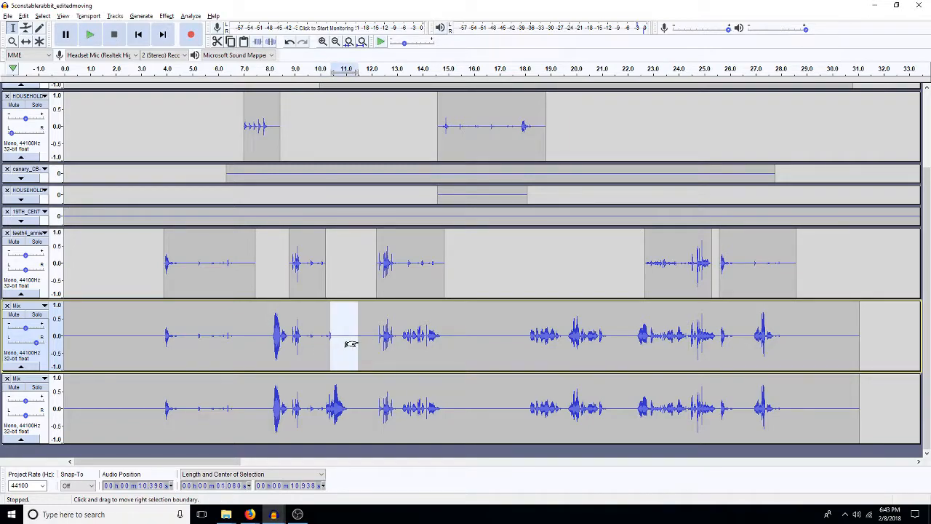
{"action": "left_click_drag", "start_coordinate": [337, 342], "coordinate": [335, 341]}
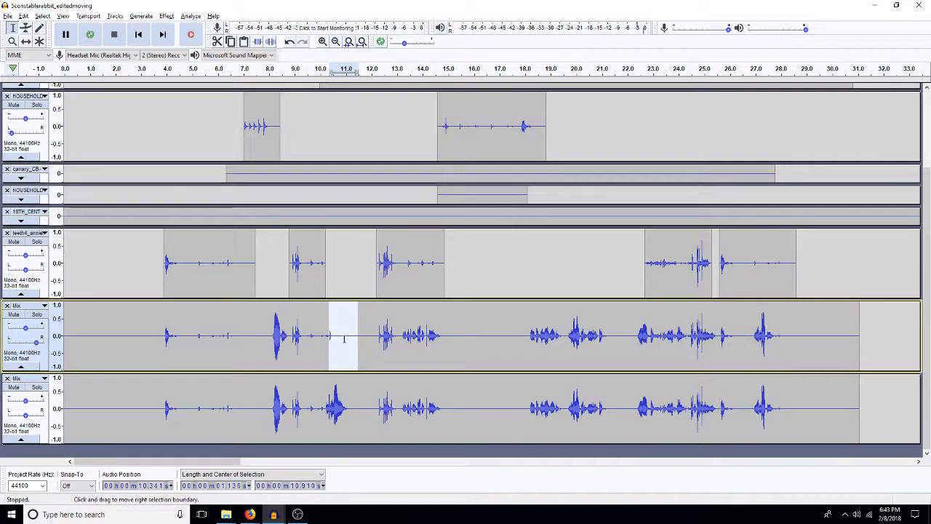
Step: Fade in the lower Mix track from about 9.1 to 10.2 s, and silence everything before 9.1 s in it
{"action": "left_click_drag", "start_coordinate": [325, 415], "coordinate": [297, 415]}
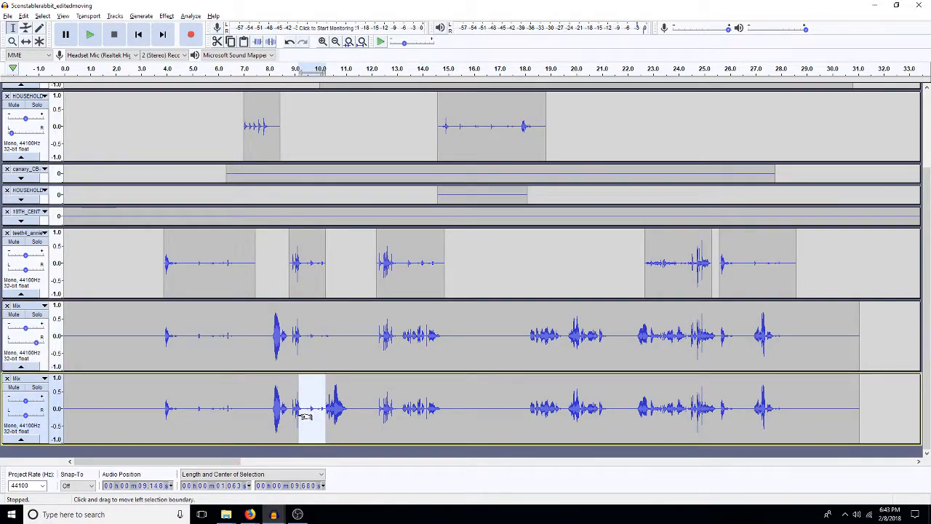
{"action": "key", "text": "Left"}
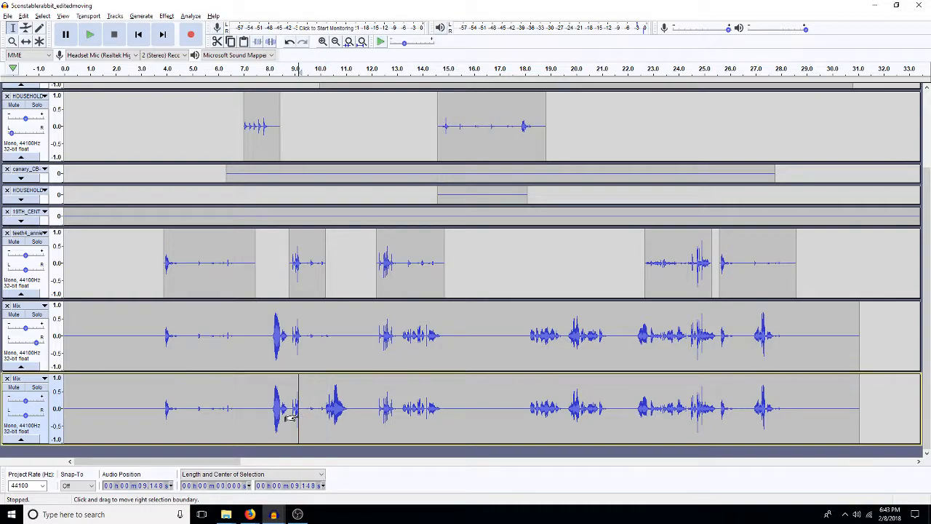
{"action": "key", "text": "shift+Home"}
{"action": "key", "text": "ctrl+l"}
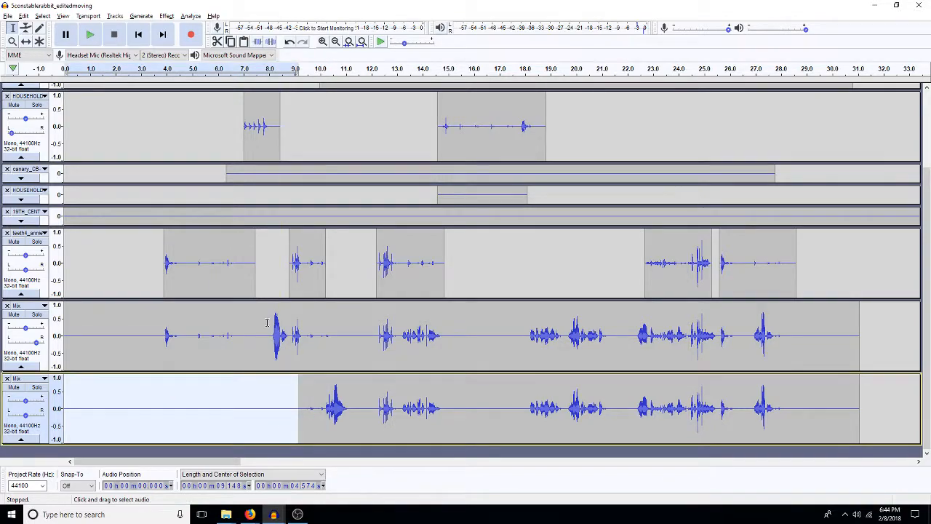
Step: Delete the first two teeth4_annie clips, at about 3.9 s and 8.8 s, and pan the lower Mix track slightly to the right
{"action": "double_click", "coordinate": [199, 266]}
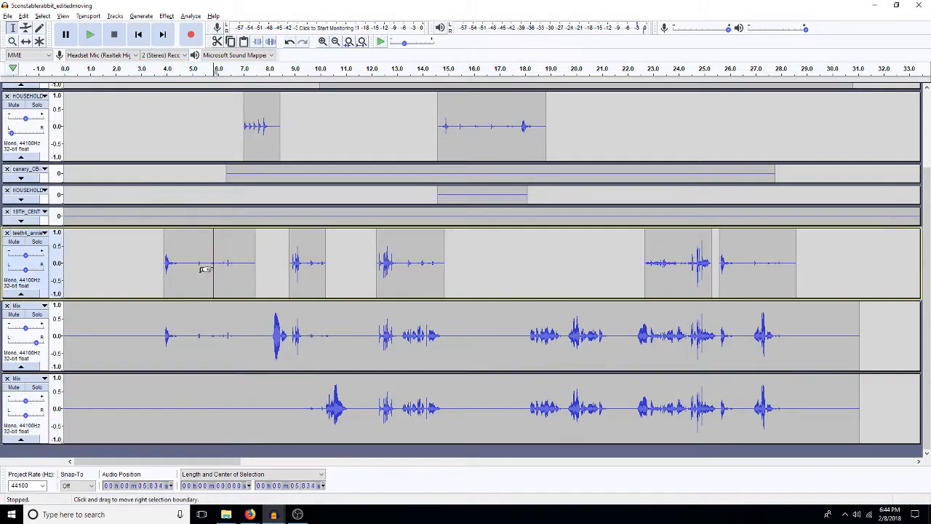
{"action": "key", "text": "Delete"}
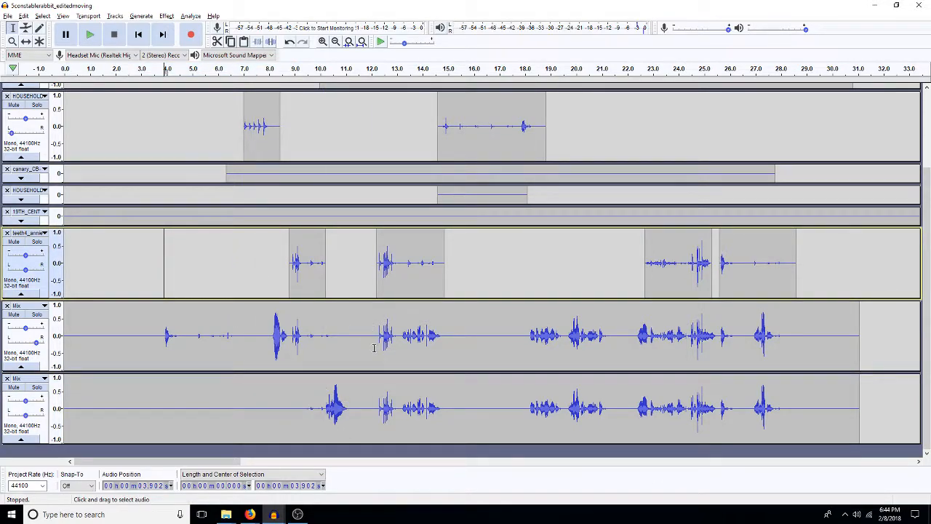
{"action": "left_click", "coordinate": [304, 271]}
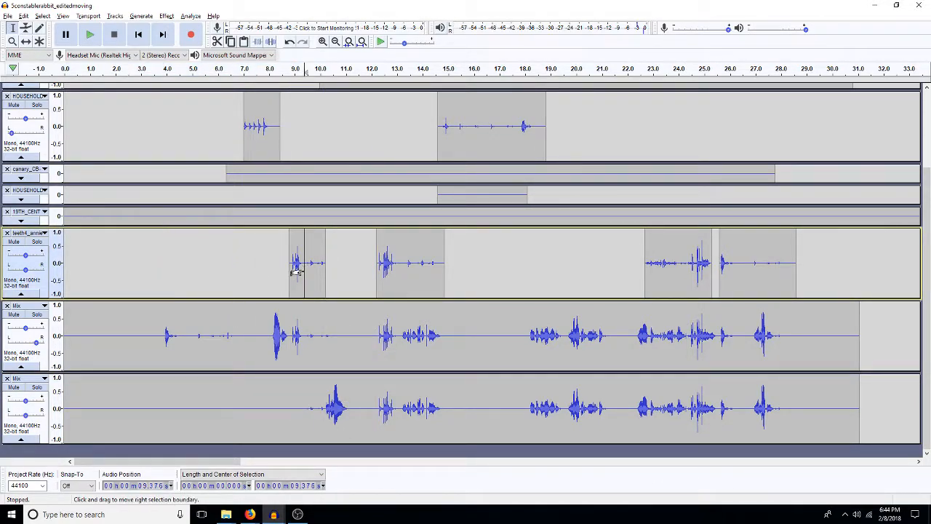
{"action": "double_click", "coordinate": [296, 270]}
{"action": "left_click_drag", "start_coordinate": [28, 416], "coordinate": [24, 417]}
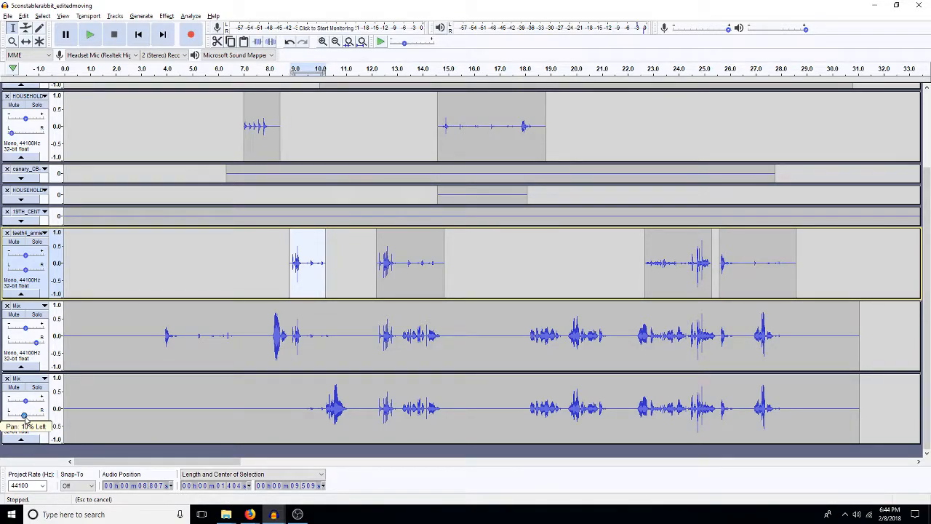
{"action": "left_click_drag", "start_coordinate": [22, 418], "coordinate": [22, 417]}
{"action": "key", "text": "Delete"}
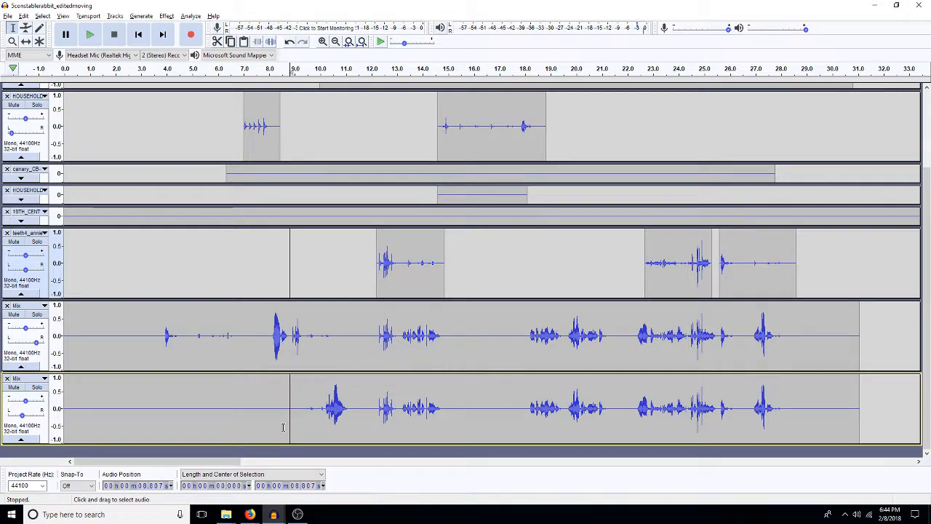
{"action": "left_click_drag", "start_coordinate": [24, 415], "coordinate": [28, 415]}
{"action": "left_click_drag", "start_coordinate": [402, 335], "coordinate": [439, 342]}
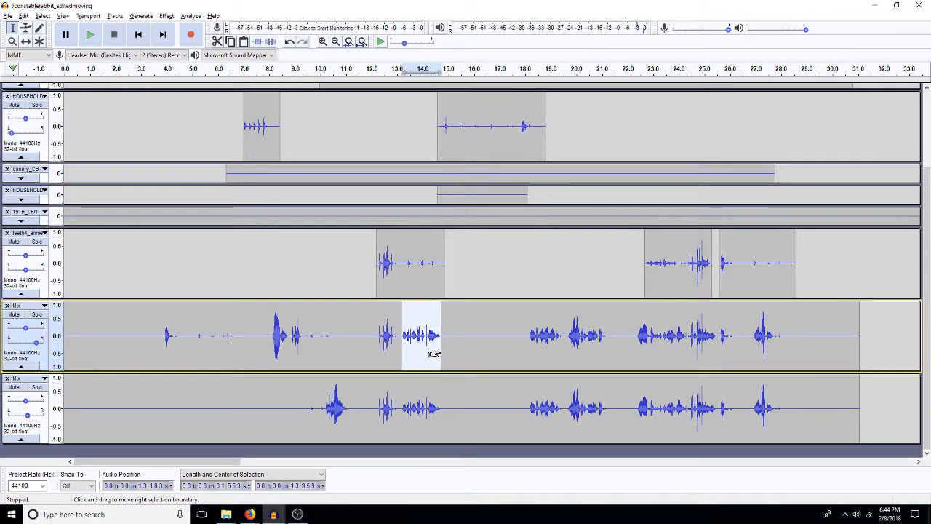
{"action": "key", "text": "space"}
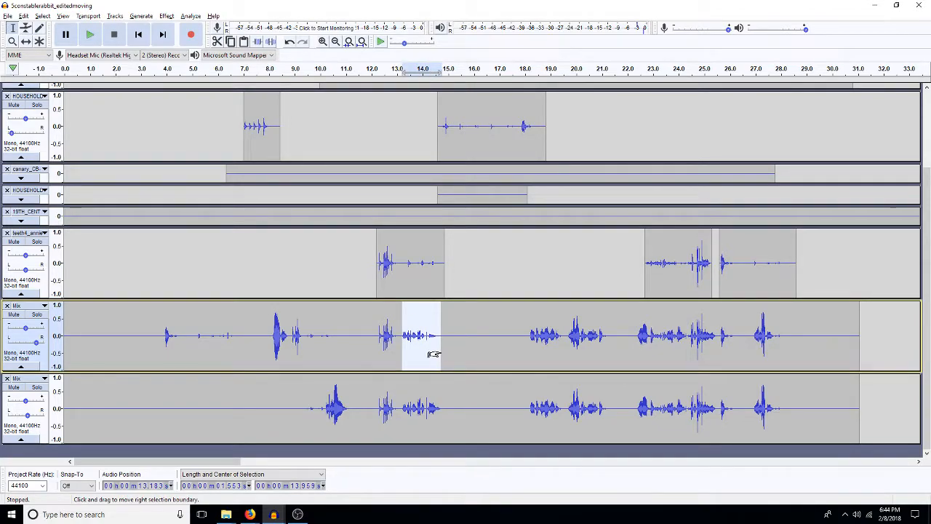
{"action": "left_click_drag", "start_coordinate": [443, 414], "coordinate": [396, 416]}
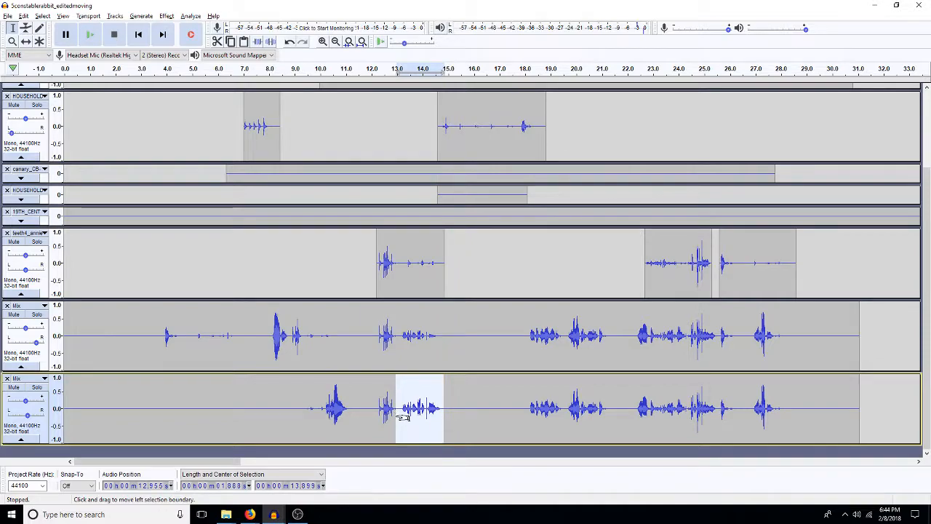
{"action": "left_click", "coordinate": [395, 418]}
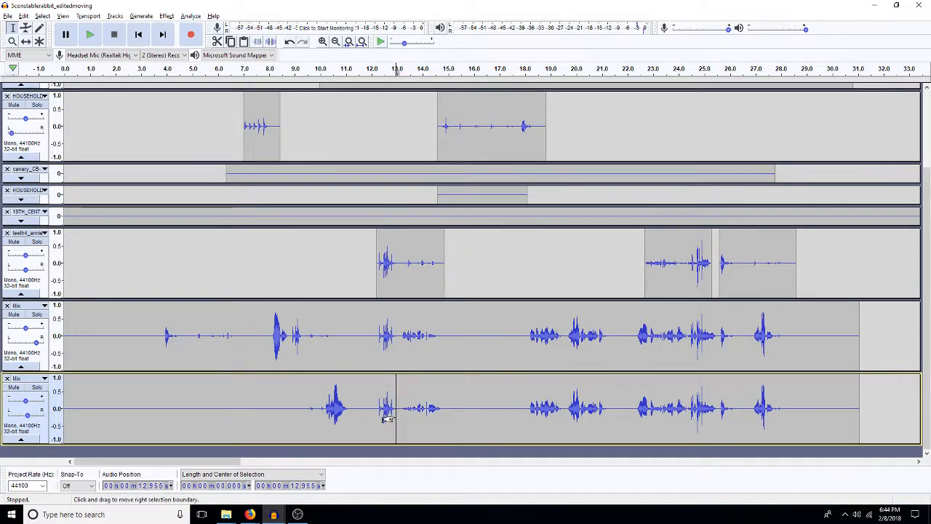
{"action": "key", "text": "ctrl+z"}
{"action": "key", "text": "ctrl+z"}
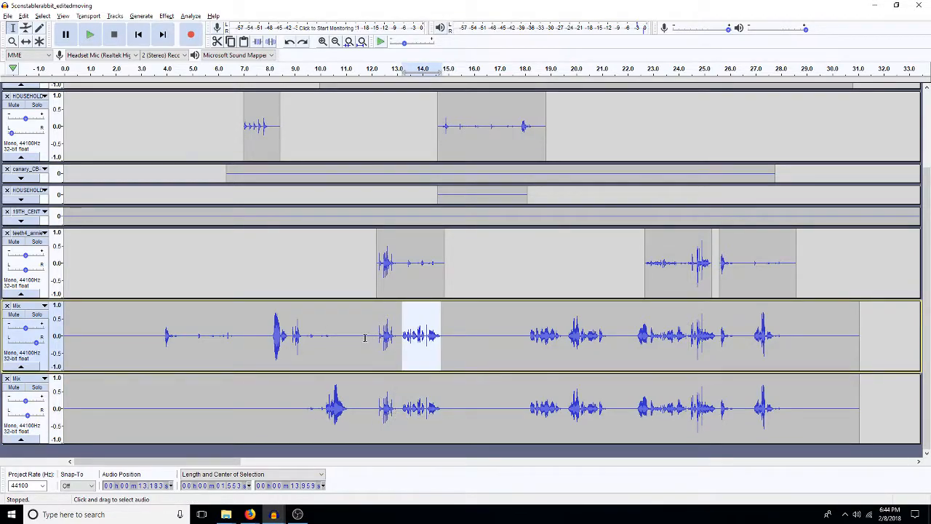
Step: Silence the upper Mix track from about 12.1 to 16.7 s, and duplicate the lower Mix track from about 11.7 s to its end
{"action": "left_click_drag", "start_coordinate": [374, 337], "coordinate": [492, 331]}
{"action": "key", "text": "ctrl+l"}
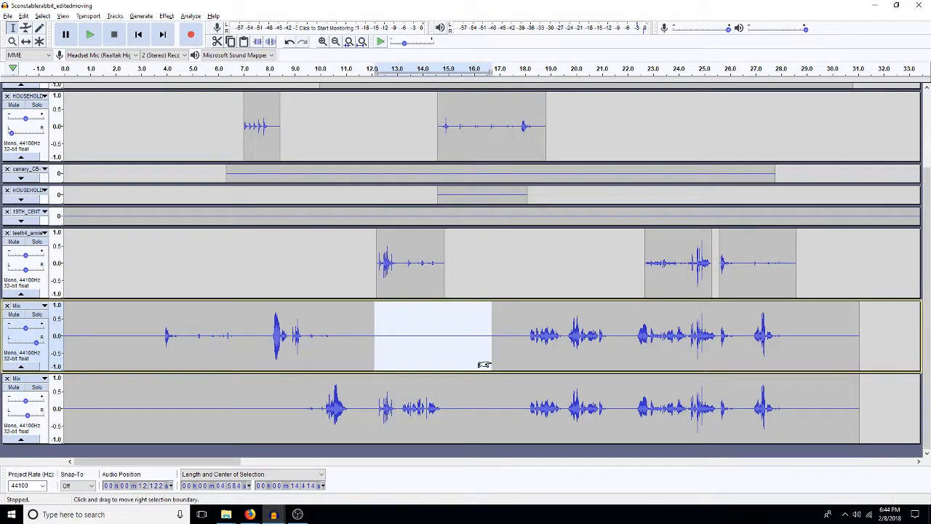
{"action": "left_click", "coordinate": [365, 411]}
{"action": "key", "text": "shift+End"}
{"action": "key", "text": "ctrl+d"}
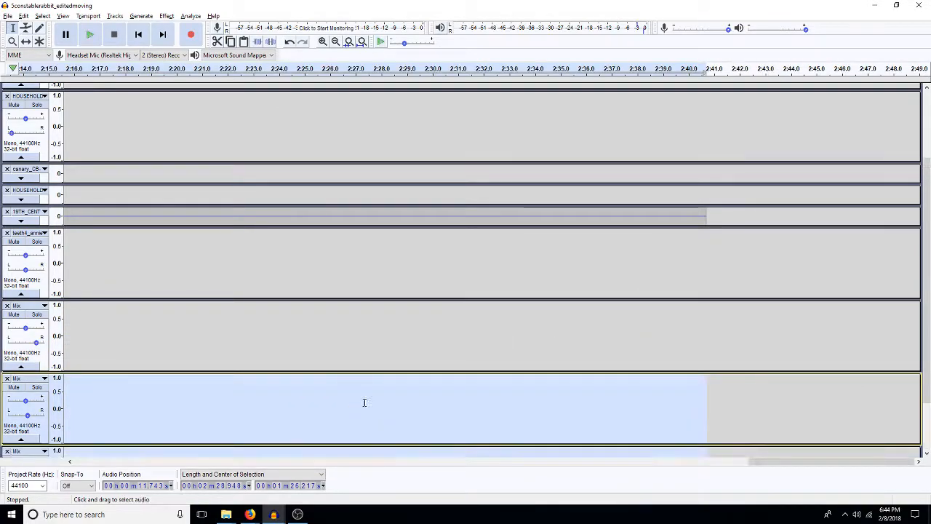
{"action": "key", "text": "Home"}
{"action": "left_click", "coordinate": [364, 405]}
Step: Fade out the middle Mix track from about 13.2 to 14.8 s
{"action": "scroll", "coordinate": [364, 407], "scroll_direction": "down", "scroll_amount": 2}
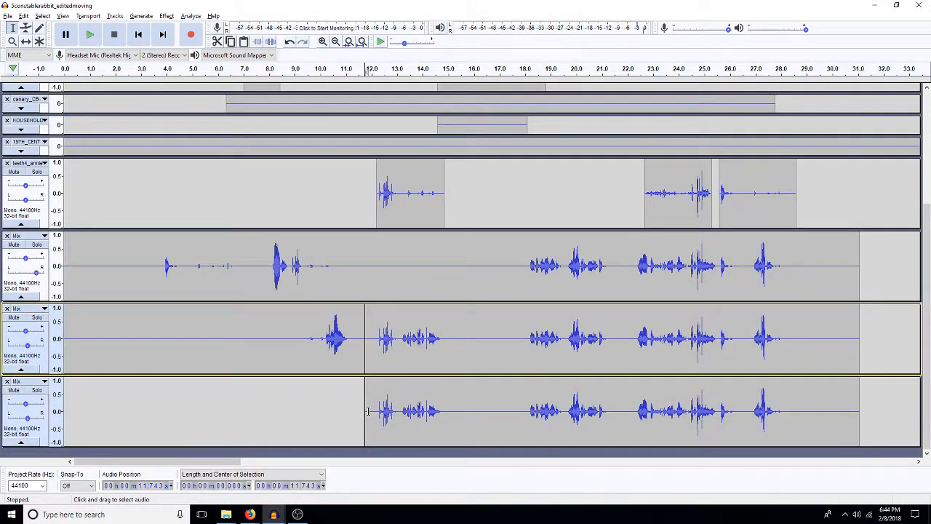
{"action": "left_click_drag", "start_coordinate": [401, 341], "coordinate": [443, 358]}
{"action": "key", "text": "ctrl+r"}
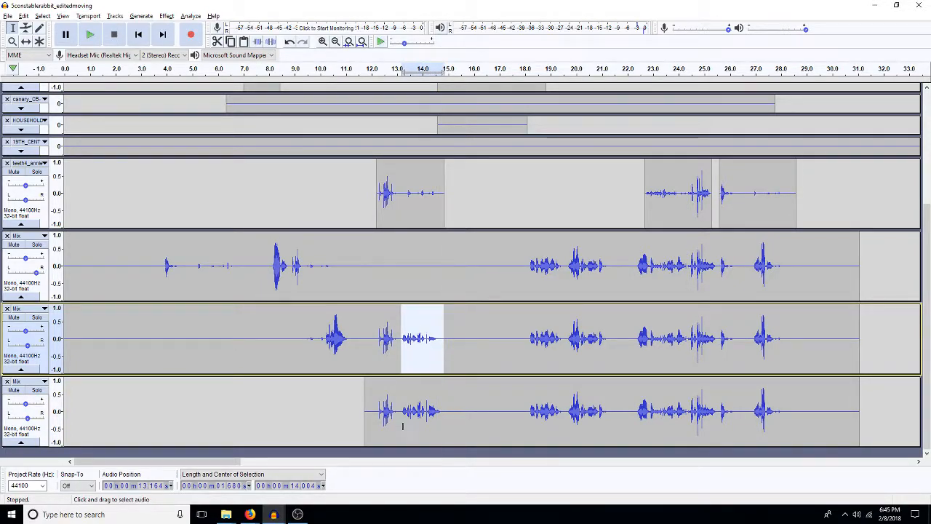
Step: Silence the start of the bottom Mix track up to about 13.2 s, and fade it in from there to about 14.6 s
{"action": "mouse_move", "coordinate": [393, 416]}
{"action": "left_mouse_down"}
{"action": "mouse_move", "coordinate": [396, 433]}
{"action": "mouse_move", "coordinate": [429, 418]}
{"action": "mouse_move", "coordinate": [401, 418]}
{"action": "left_mouse_up"}
{"action": "key", "text": "ctrl+l"}
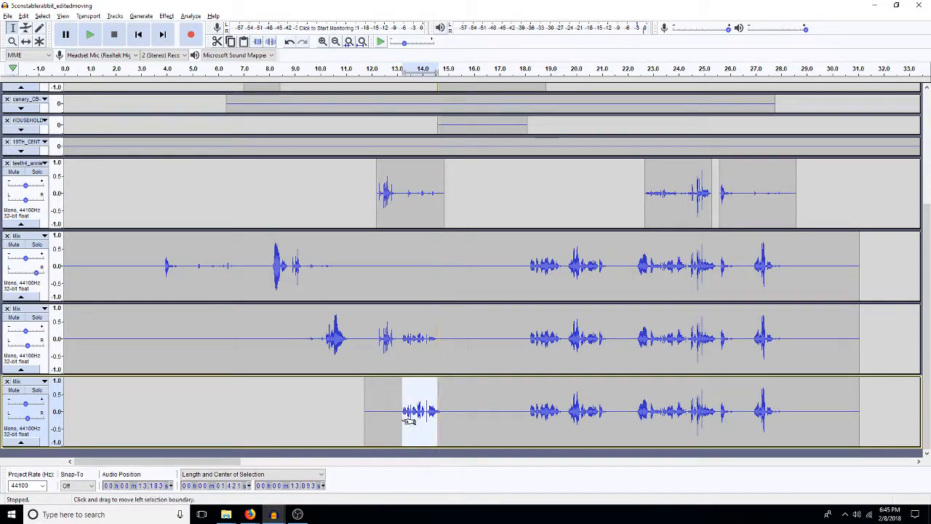
{"action": "key", "text": "ctrl+r"}
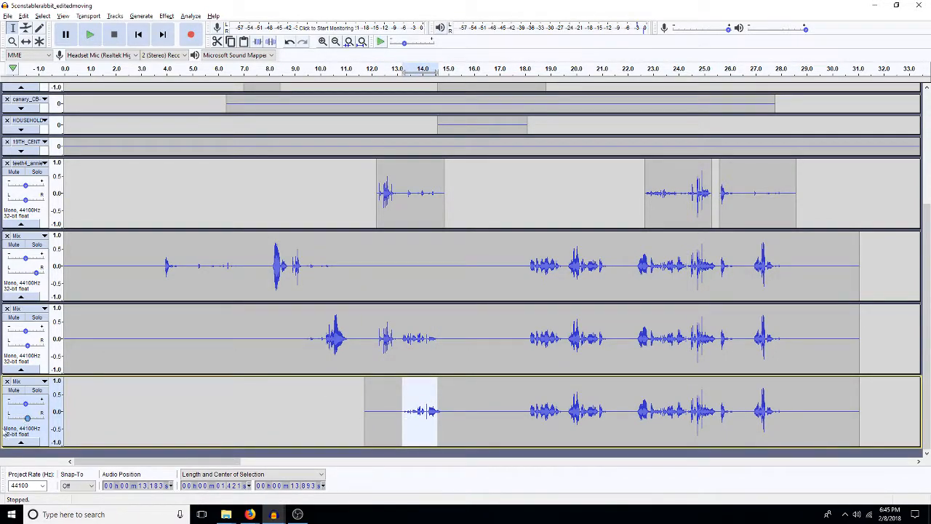
Step: Pan the bottom Mix track partway to the left
{"action": "left_click_drag", "start_coordinate": [27, 418], "coordinate": [17, 419]}
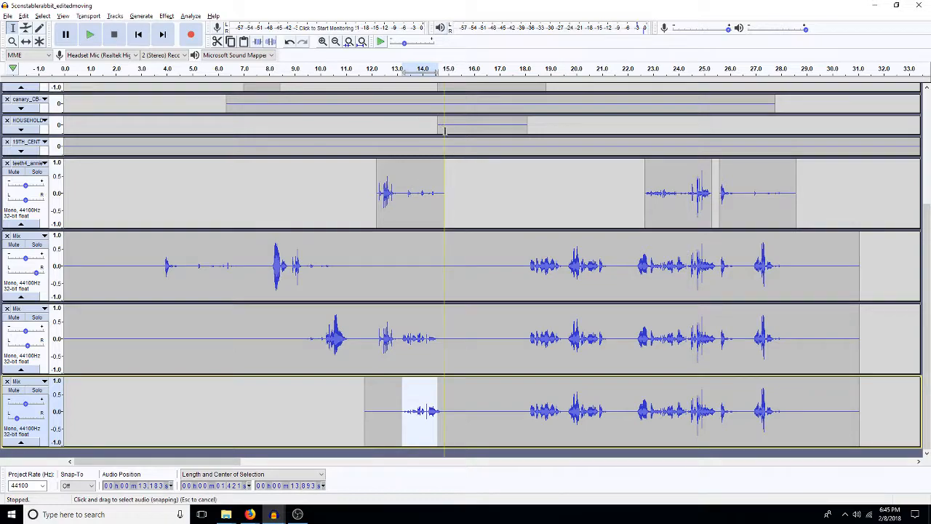
{"action": "scroll", "coordinate": [463, 165], "scroll_direction": "up", "scroll_amount": 3}
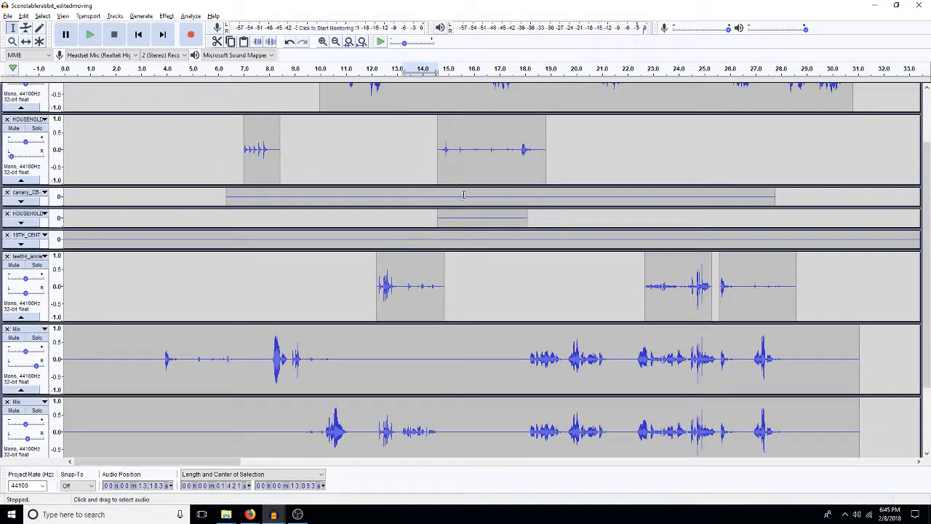
{"action": "scroll", "coordinate": [455, 165], "scroll_direction": "down", "scroll_amount": 3}
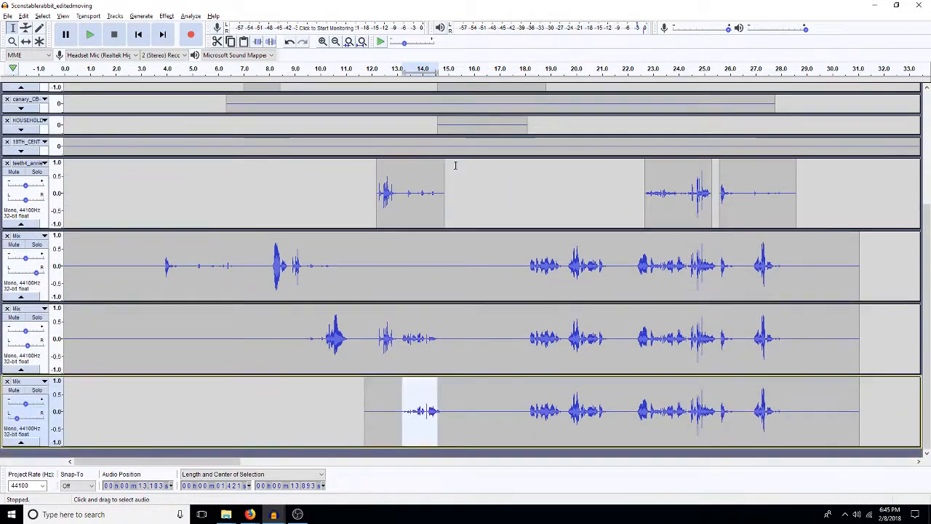
Step: Silence the upper two Mix tracks from about 17.9 to 21.4 s, keeping that dialogue only in the bottom Mix track
{"action": "left_click", "coordinate": [525, 410]}
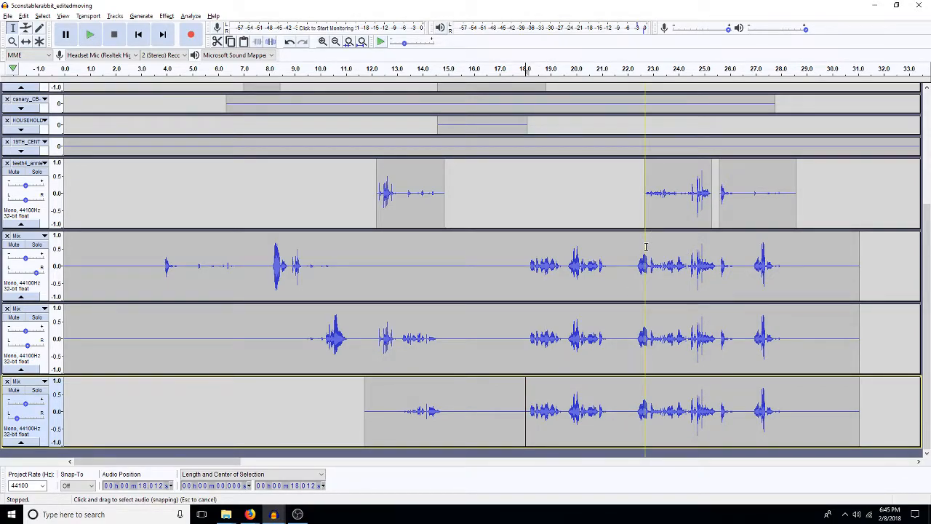
{"action": "left_click_drag", "start_coordinate": [522, 269], "coordinate": [605, 357]}
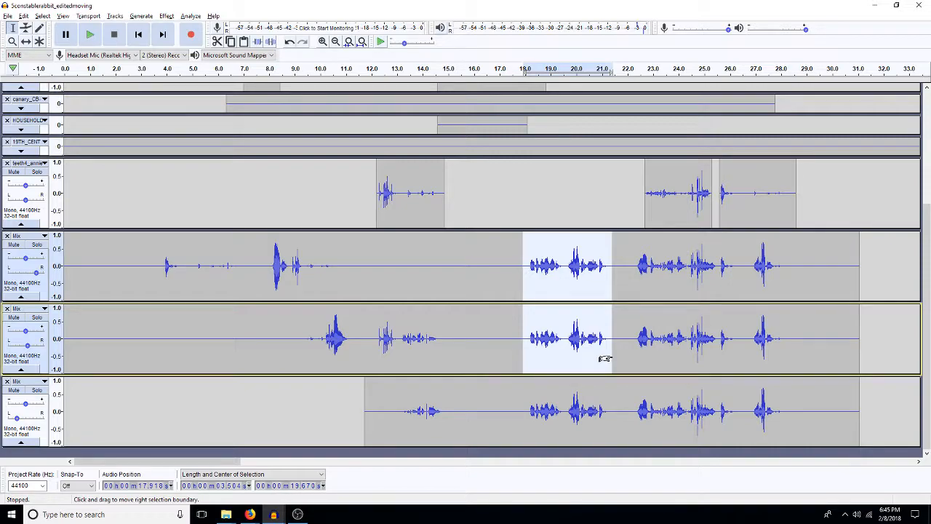
{"action": "key", "text": "ctrl+l"}
Step: Delete the audio from about 21.8 to 30.3 s in the top Mix track
{"action": "left_click_drag", "start_coordinate": [629, 263], "coordinate": [704, 312]}
{"action": "left_click_drag", "start_coordinate": [601, 267], "coordinate": [824, 280]}
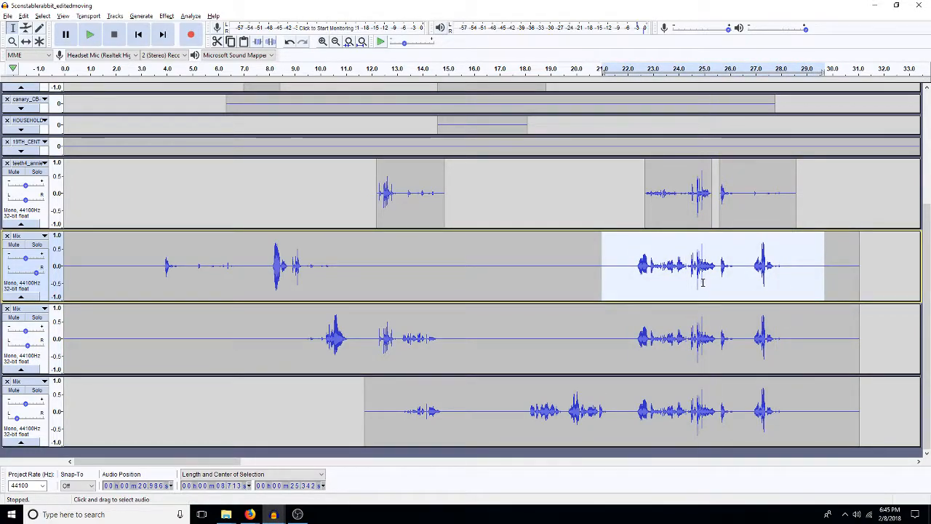
{"action": "left_click", "coordinate": [626, 269]}
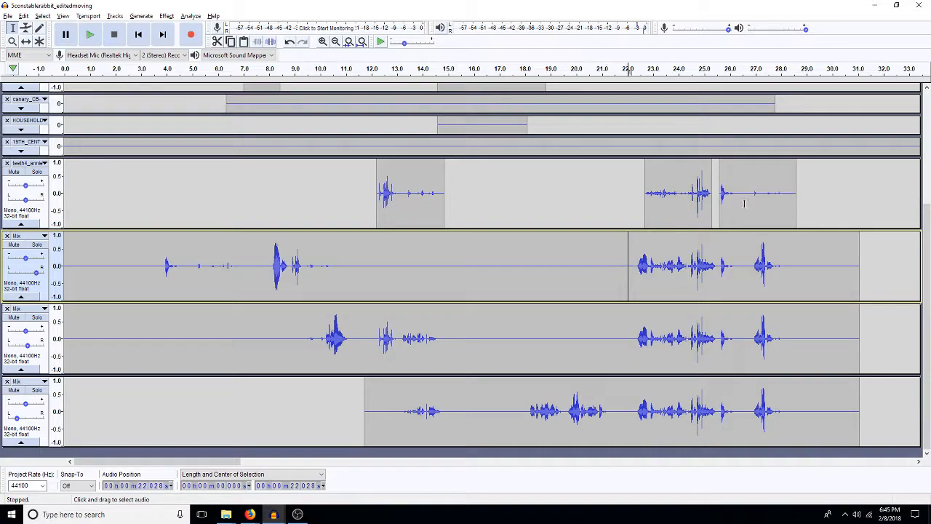
{"action": "left_click_drag", "start_coordinate": [622, 262], "coordinate": [839, 242]}
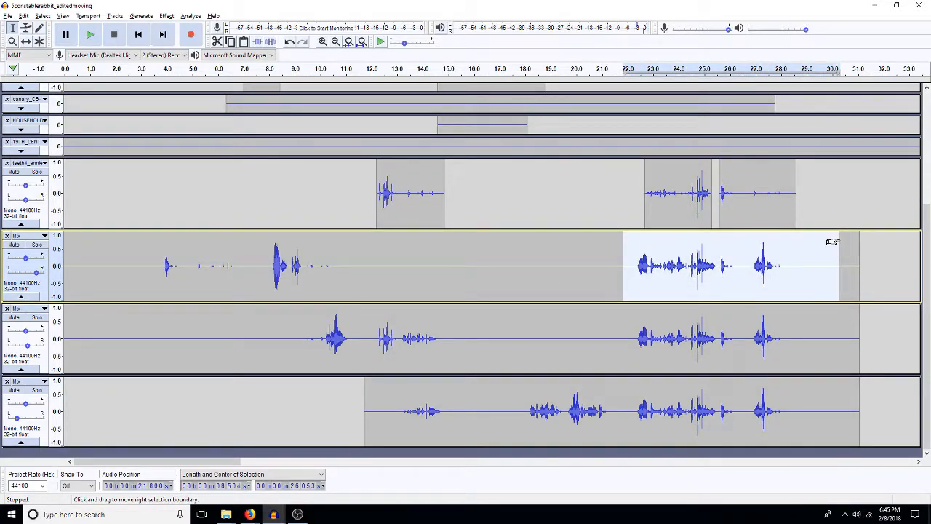
{"action": "key", "text": "Delete"}
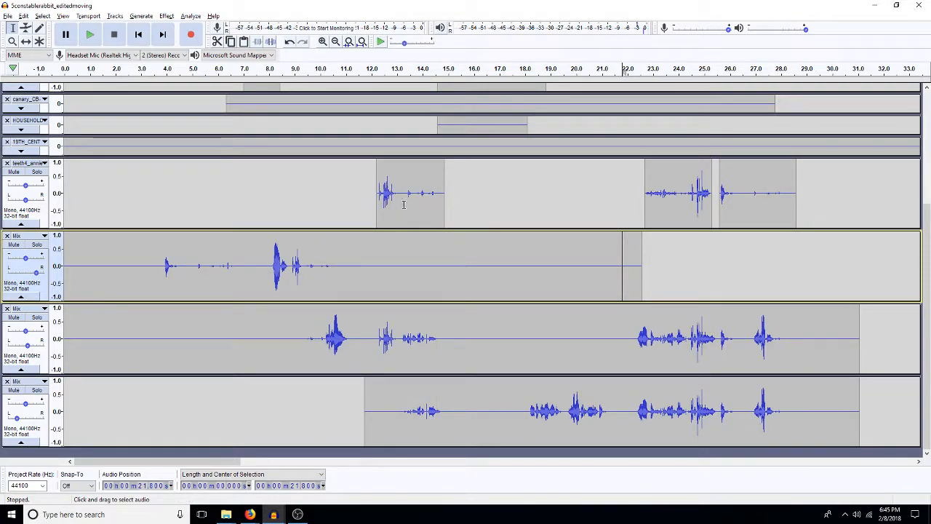
Step: Trim the top Mix track from about 18.4 s on and place a copy of the teeth4 track's 13.3–14.6 s audio at about 21.1 s
{"action": "left_click_drag", "start_coordinate": [405, 208], "coordinate": [429, 207]}
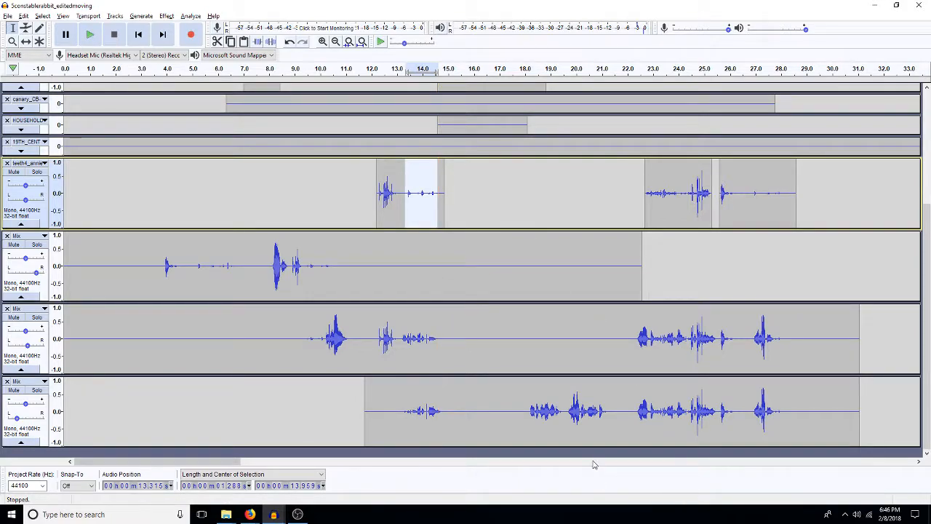
{"action": "left_click_drag", "start_coordinate": [536, 281], "coordinate": [693, 271]}
{"action": "left_click", "coordinate": [597, 276]}
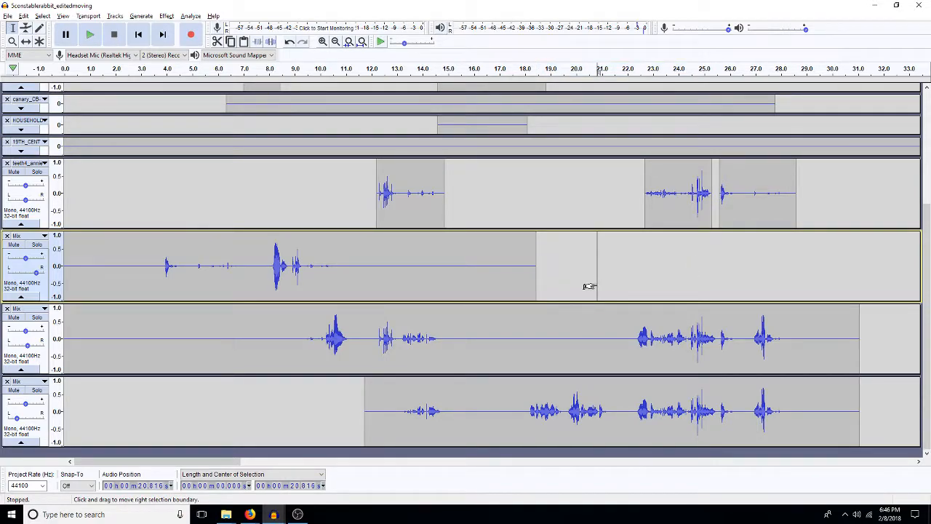
{"action": "left_click_drag", "start_coordinate": [589, 286], "coordinate": [630, 287]}
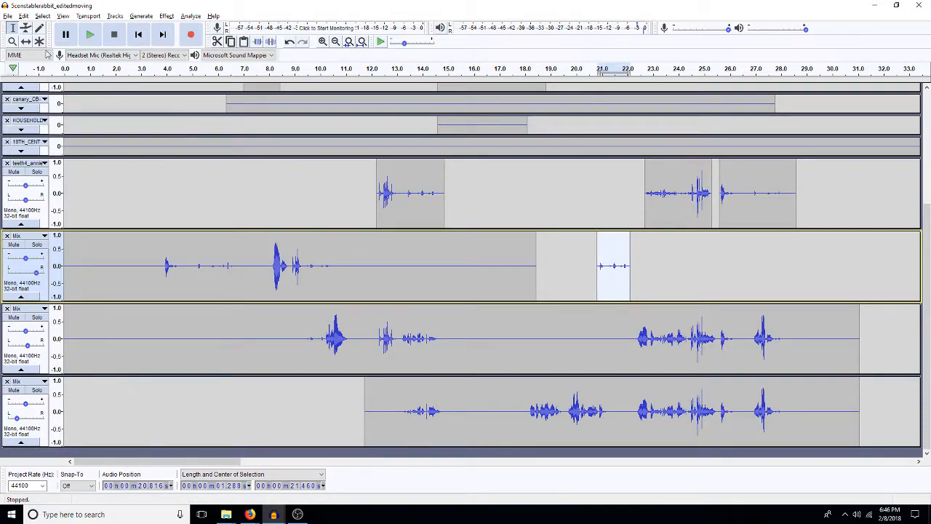
{"action": "left_click", "coordinate": [26, 40]}
{"action": "left_click_drag", "start_coordinate": [611, 276], "coordinate": [617, 279]}
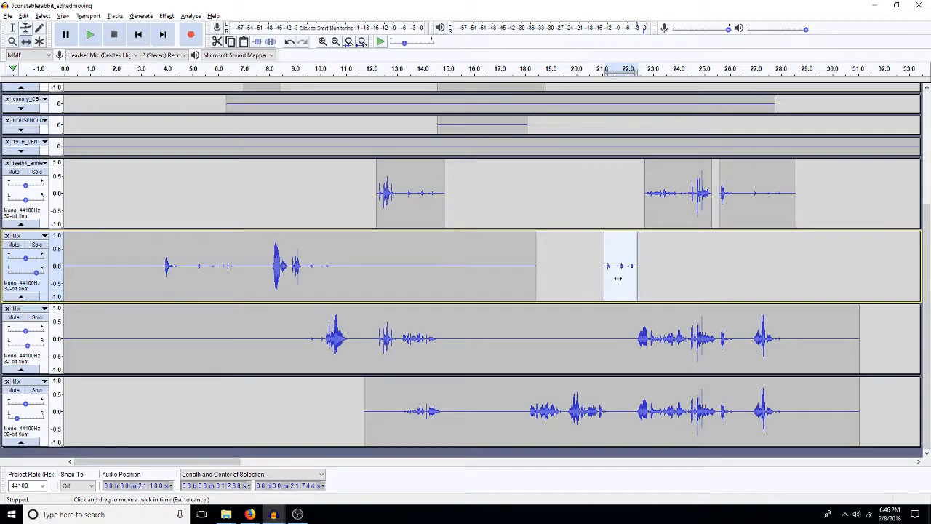
{"action": "left_click", "coordinate": [12, 27]}
{"action": "left_click", "coordinate": [618, 282]}
{"action": "double_click", "coordinate": [617, 282]}
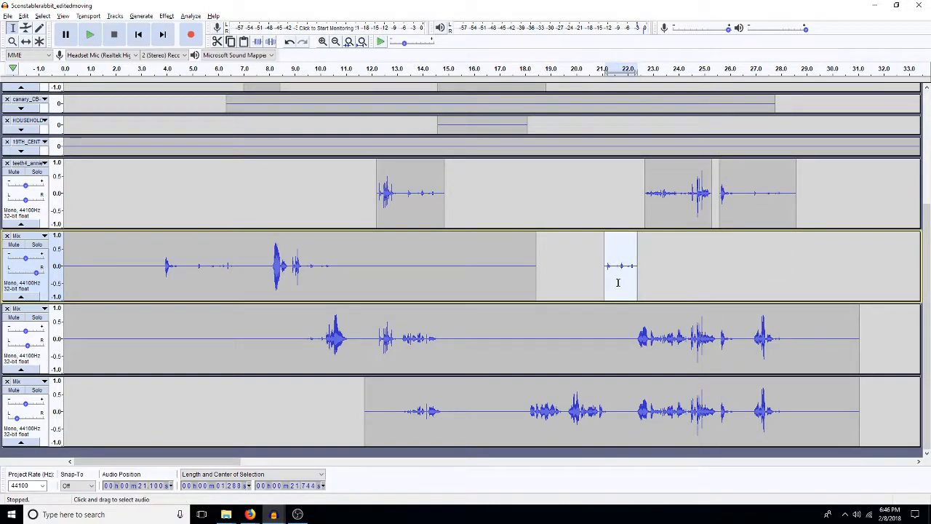
{"action": "key", "text": "shift+Down"}
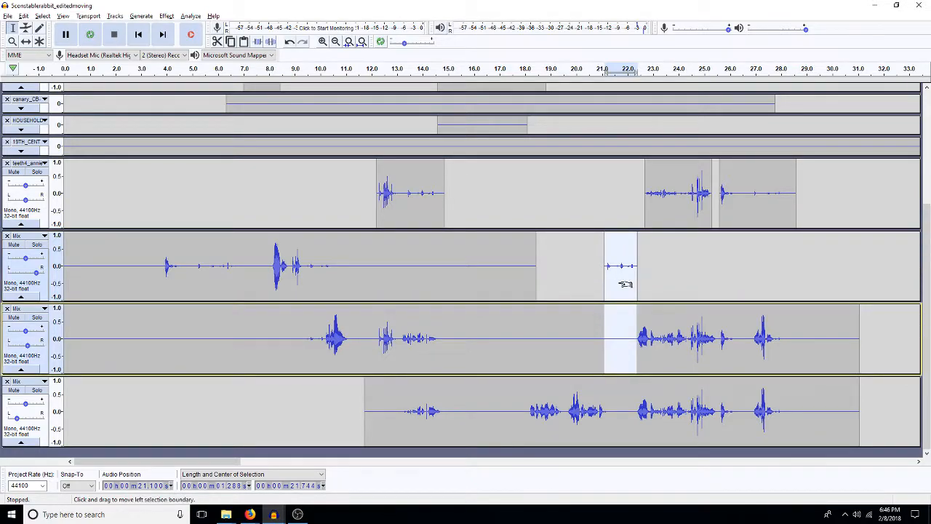
{"action": "key", "text": "shift+Down"}
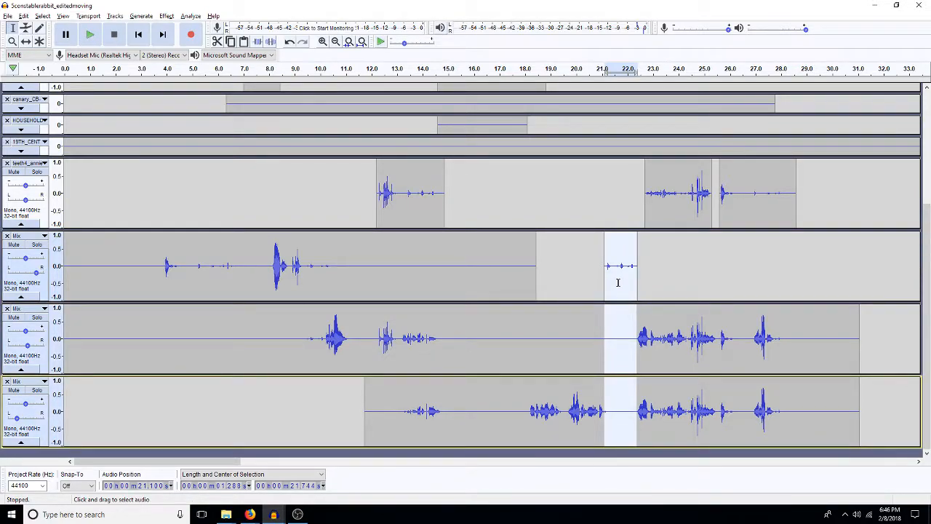
{"action": "left_click", "coordinate": [617, 282]}
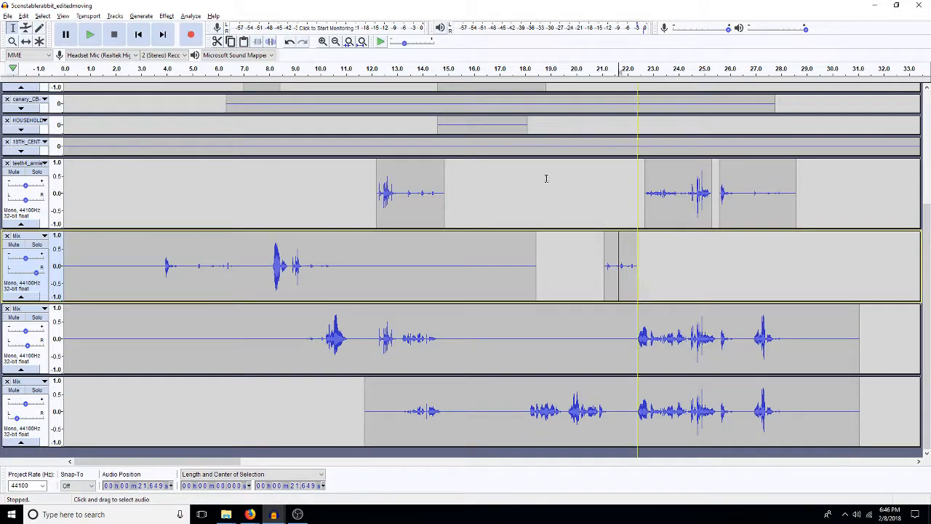
Step: Shorten the pasted clip in the top Mix track by deleting its pause at about 21.4–21.5 s and its tail after about 22.2 s
{"action": "left_click", "coordinate": [322, 41]}
{"action": "left_click", "coordinate": [322, 42]}
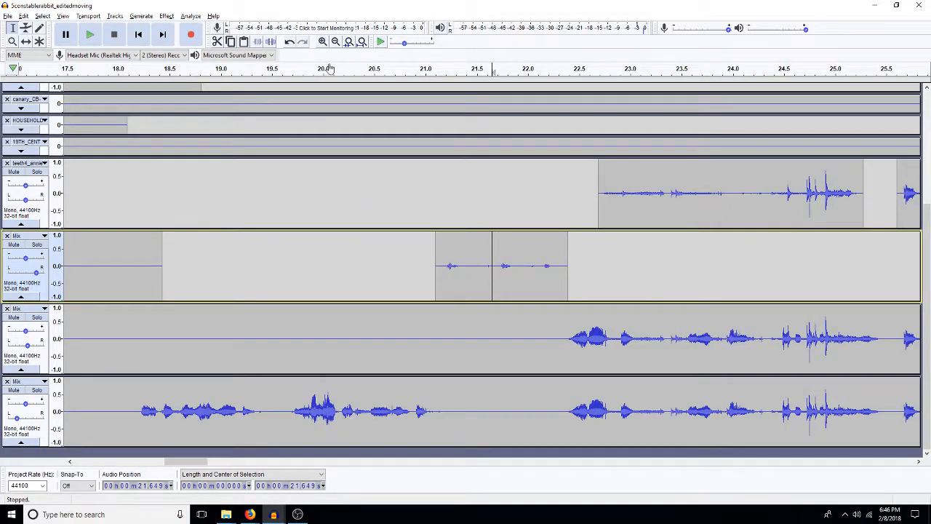
{"action": "left_click_drag", "start_coordinate": [481, 270], "coordinate": [470, 270]}
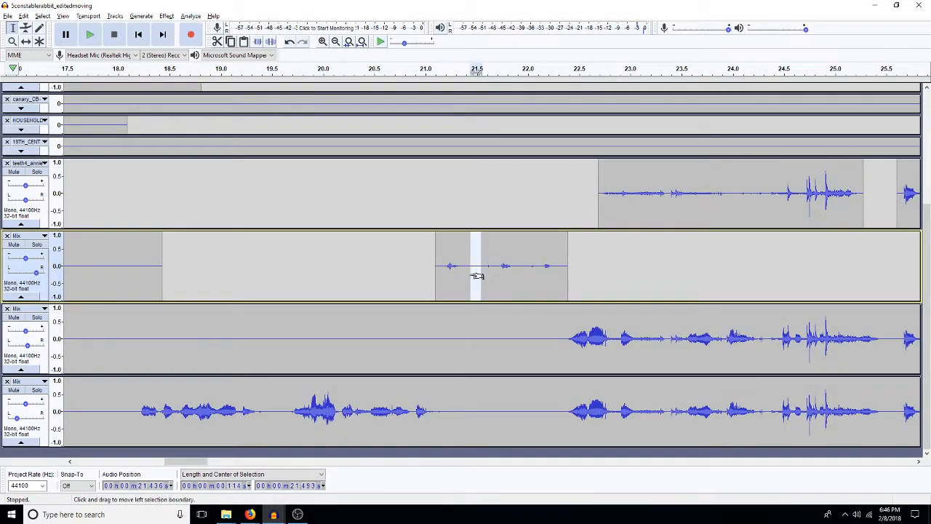
{"action": "key", "text": "Delete"}
{"action": "left_click_drag", "start_coordinate": [557, 284], "coordinate": [546, 283]}
{"action": "key", "text": "Delete"}
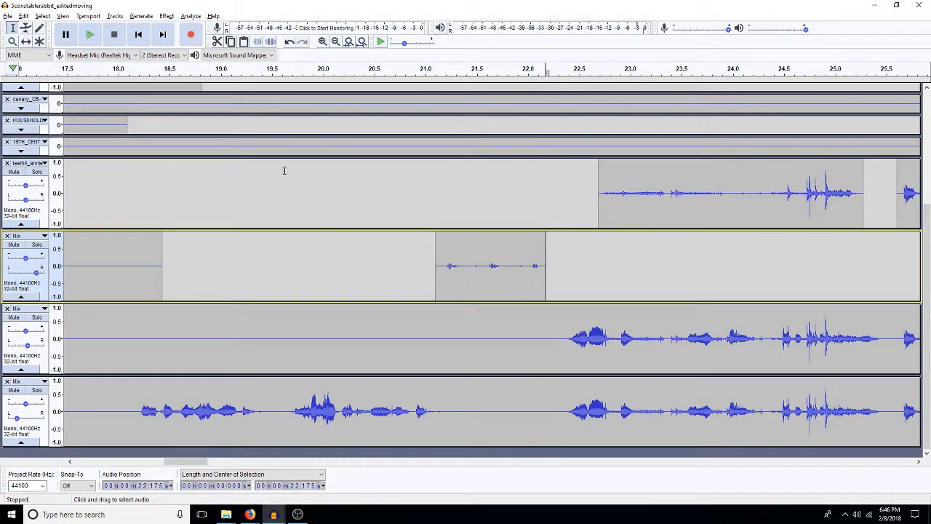
Step: Shift the shortened clip in the top Mix track to start at about 21.2 s
{"action": "left_click", "coordinate": [25, 41]}
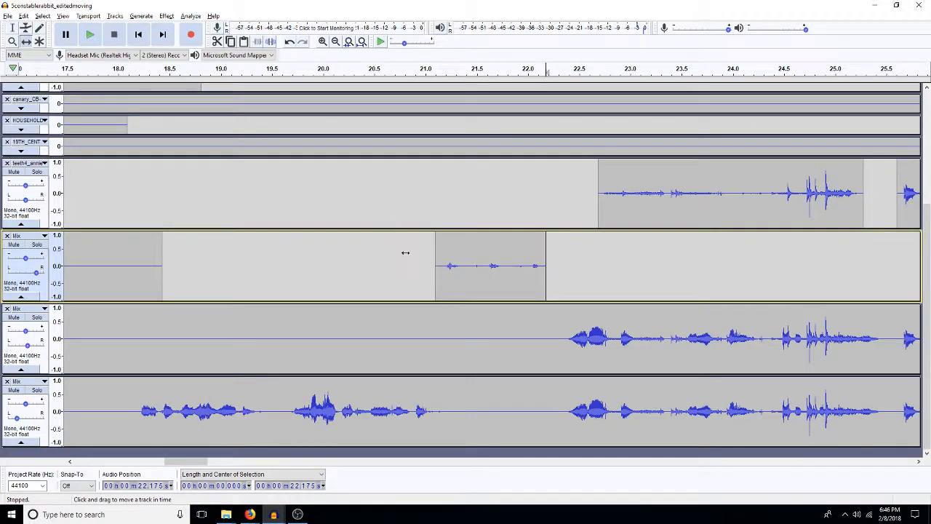
{"action": "left_click_drag", "start_coordinate": [478, 285], "coordinate": [493, 284]}
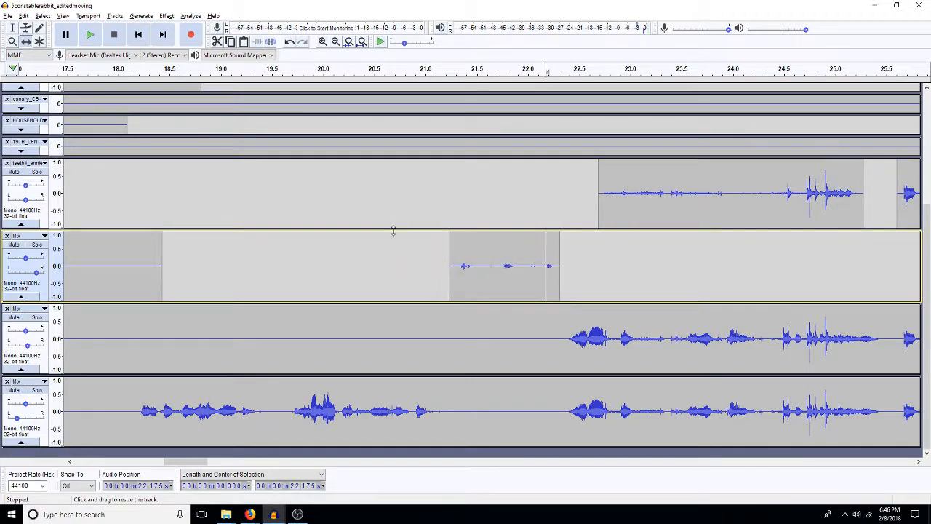
{"action": "key", "text": "F1"}
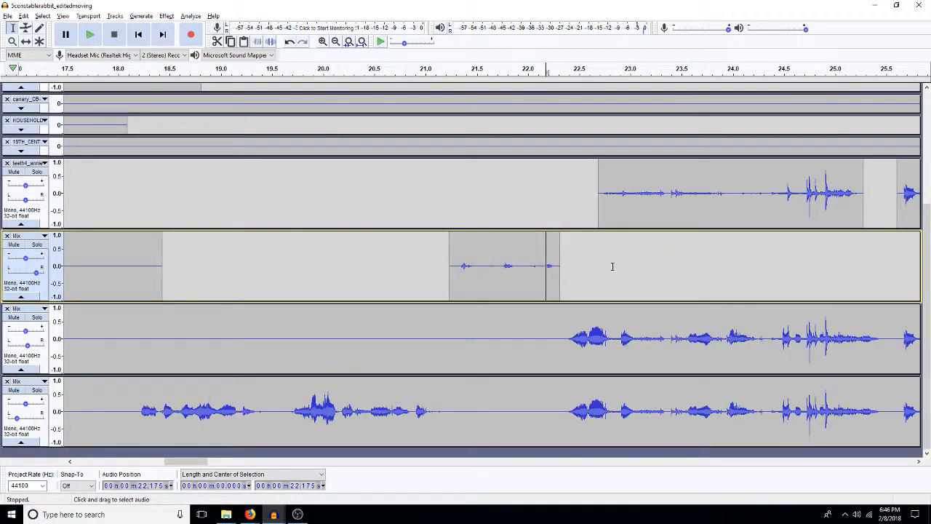
Step: Copy the short clip at about 21.2 s into the two lower Mix tracks and delete it from the top Mix track
{"action": "double_click", "coordinate": [499, 277]}
{"action": "key", "text": "super"}
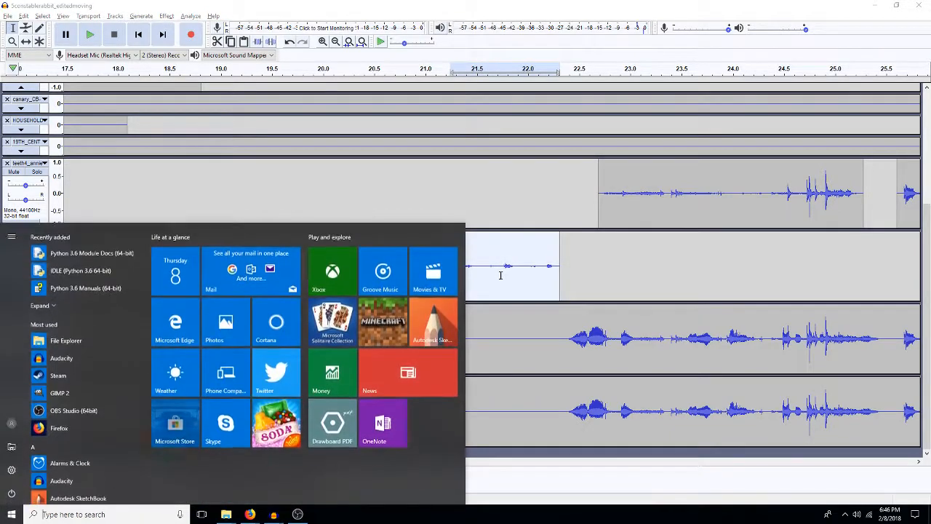
{"action": "key", "text": "super"}
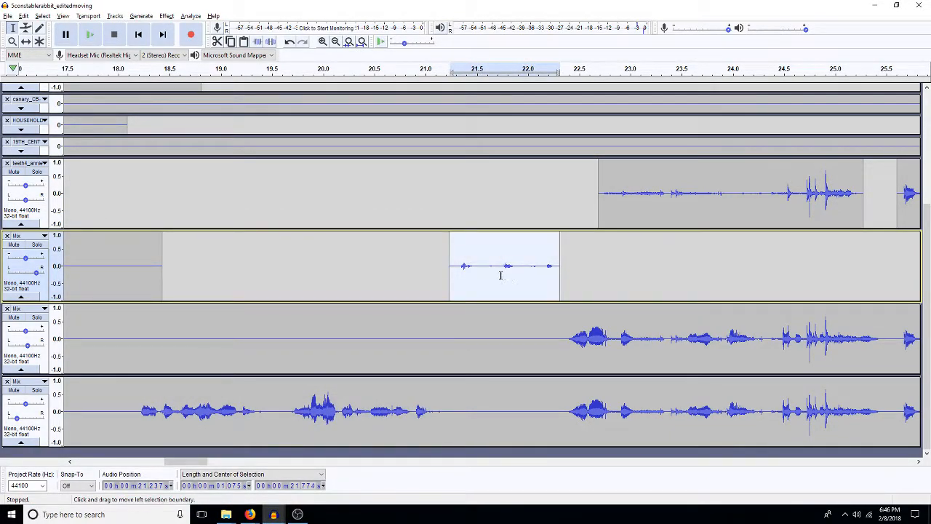
{"action": "key", "text": "shift+Down"}
{"action": "key", "text": "shift+Down"}
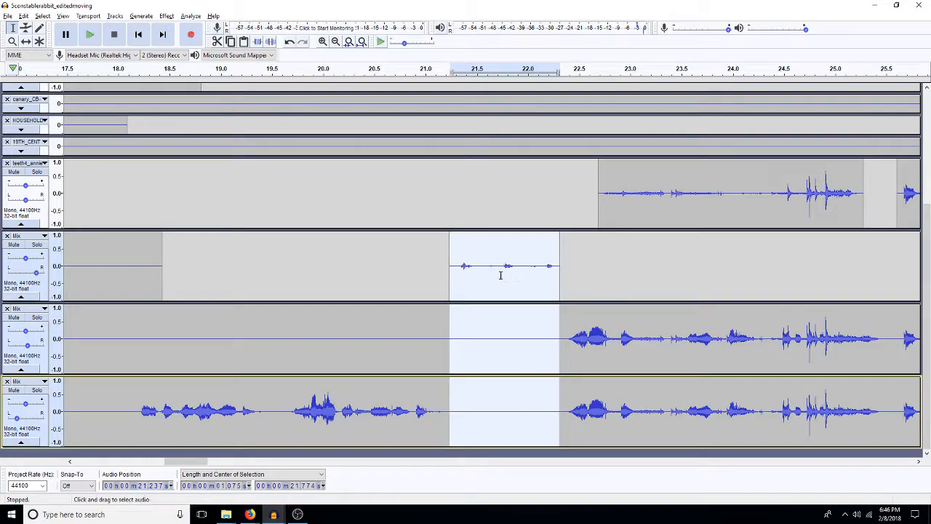
{"action": "key", "text": "ctrl+v"}
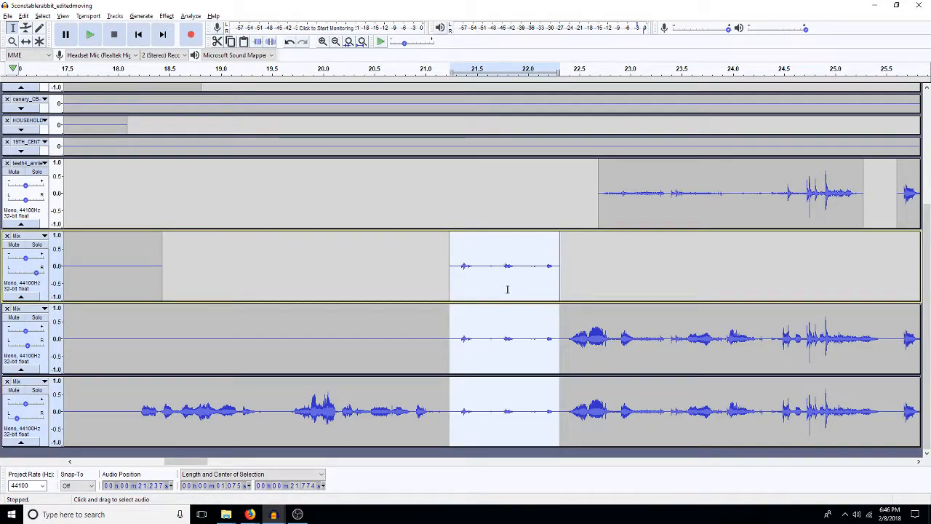
{"action": "double_click", "coordinate": [507, 289]}
{"action": "key", "text": "Delete"}
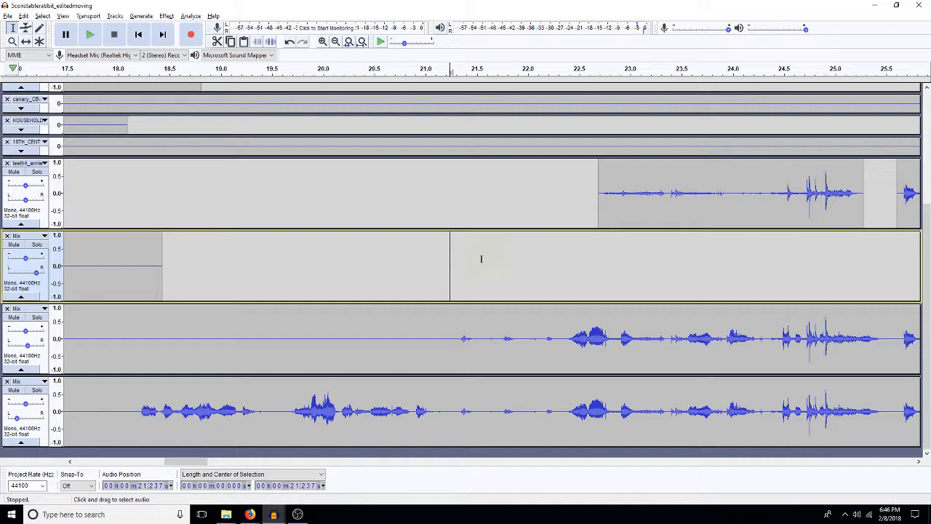
Step: Silence the bottom Mix track from about 22.4 to 28.4 s
{"action": "left_click", "coordinate": [335, 41]}
{"action": "left_click", "coordinate": [335, 42]}
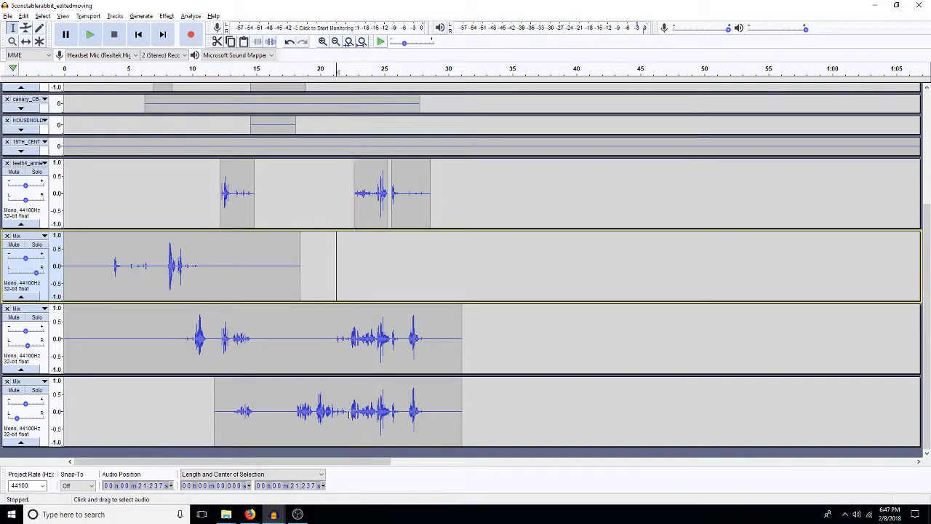
{"action": "left_click_drag", "start_coordinate": [350, 411], "coordinate": [427, 413]}
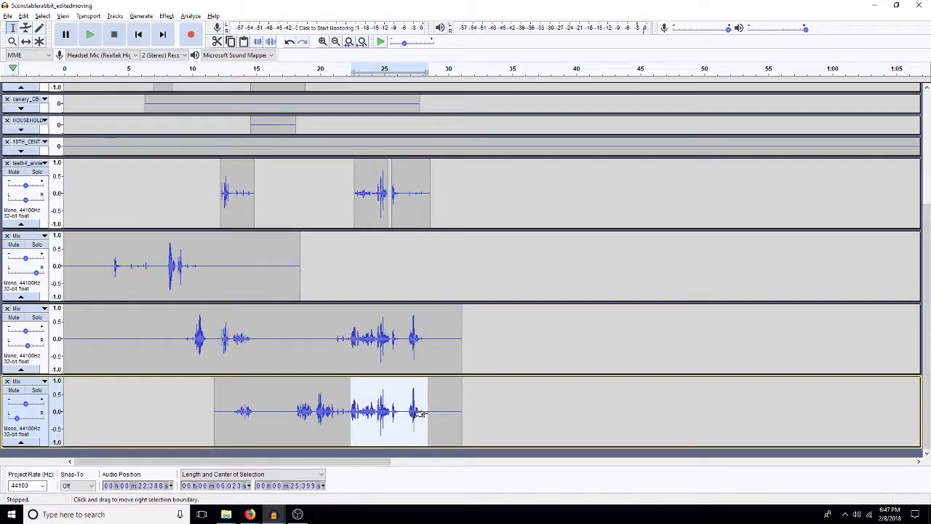
{"action": "key", "text": "ctrl+l"}
Step: Fade in the middle Mix track from about 21.1 to 22.4 s and fade out the bottom Mix track from about 21.0 to 22.7 s
{"action": "left_click_drag", "start_coordinate": [334, 338], "coordinate": [351, 347]}
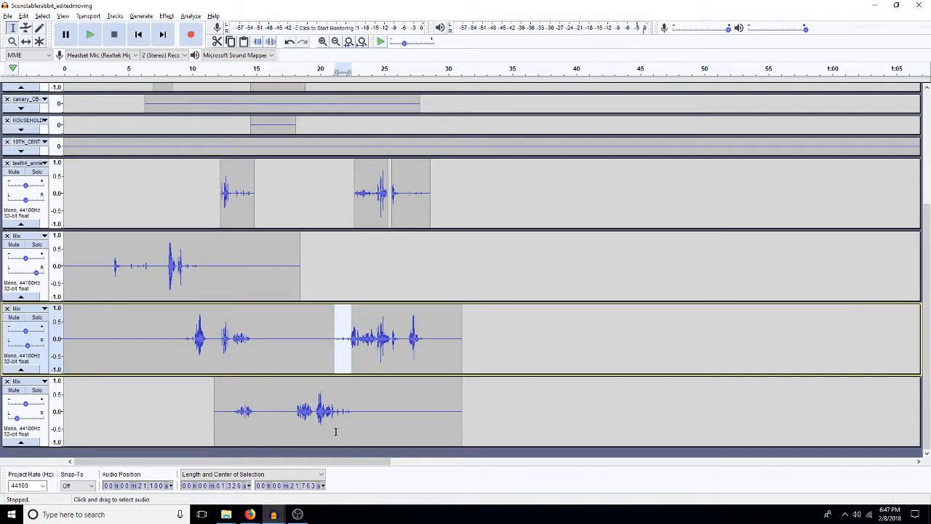
{"action": "left_click_drag", "start_coordinate": [353, 418], "coordinate": [331, 420]}
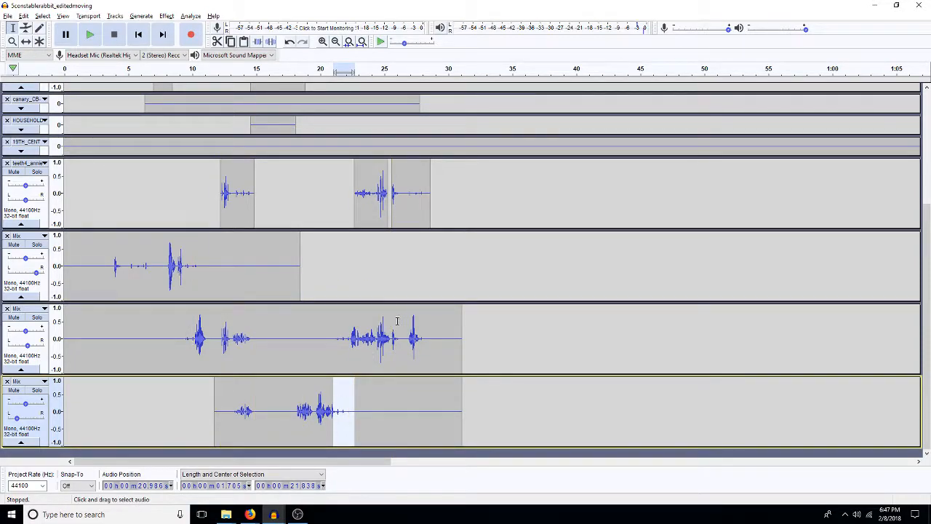
{"action": "left_click", "coordinate": [398, 270]}
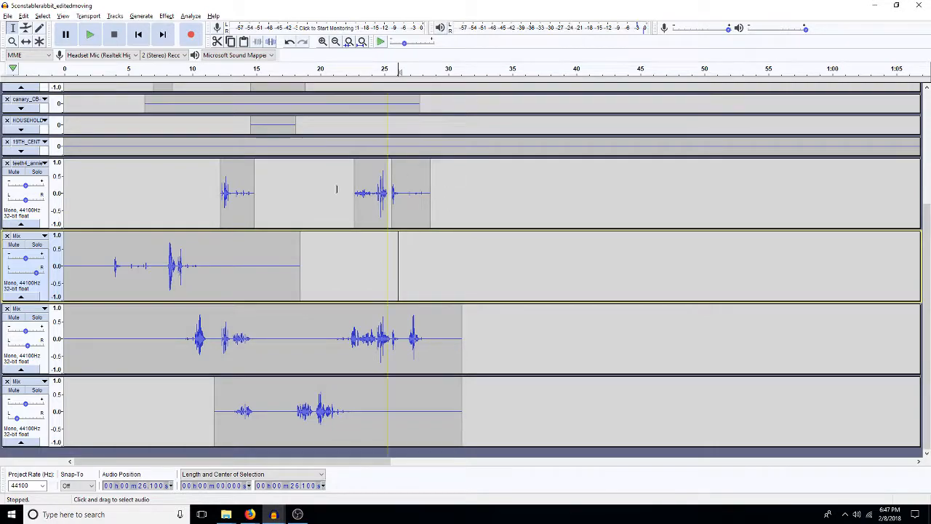
Step: Duplicate the FieldsTEETH audio into a new track below the Mix tracks and close the original track
{"action": "scroll", "coordinate": [271, 162], "scroll_direction": "up", "scroll_amount": 3}
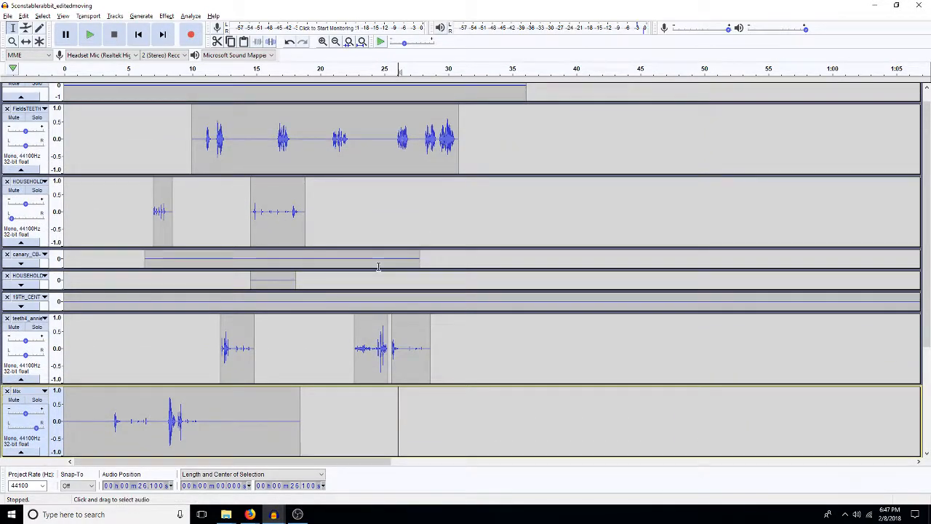
{"action": "double_click", "coordinate": [320, 154]}
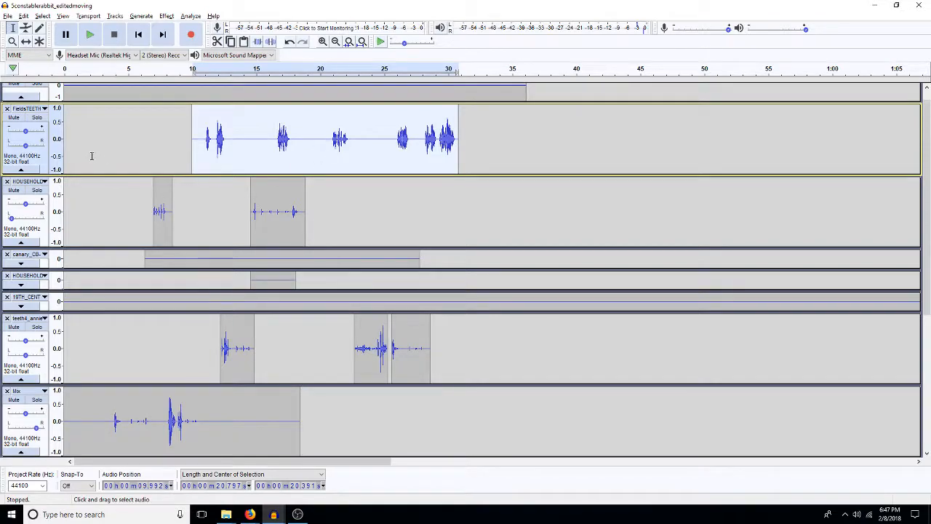
{"action": "scroll", "coordinate": [9, 124], "scroll_direction": "up", "scroll_amount": 1}
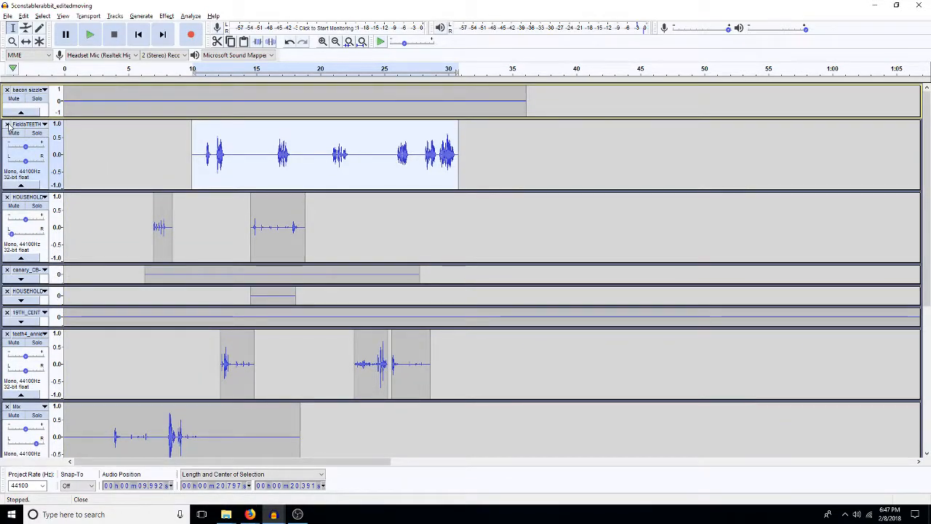
{"action": "left_click", "coordinate": [7, 124]}
Step: Duplicate the expanded HOUSEHOLD track and the teeth4 track below the FieldsTEETH copy, closing both originals
{"action": "left_click", "coordinate": [257, 176]}
{"action": "double_click", "coordinate": [346, 169]}
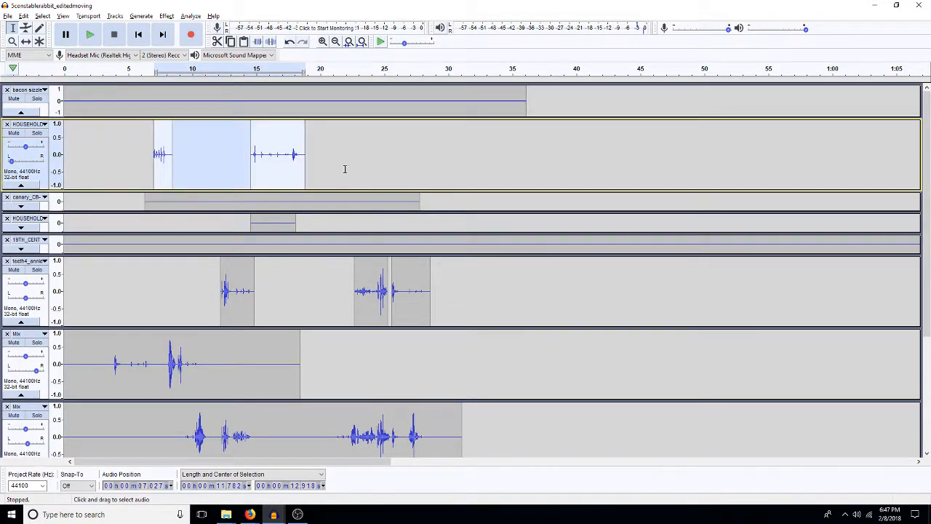
{"action": "left_click", "coordinate": [8, 124]}
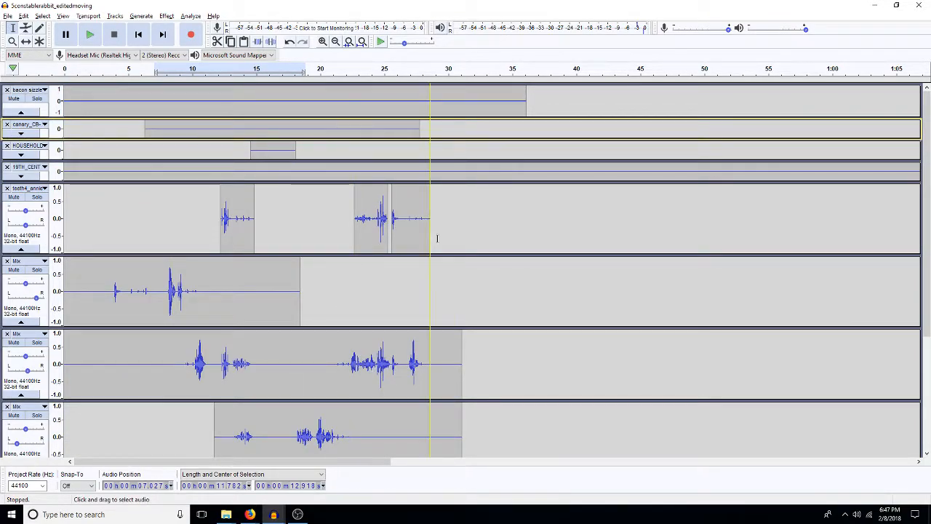
{"action": "double_click", "coordinate": [456, 227]}
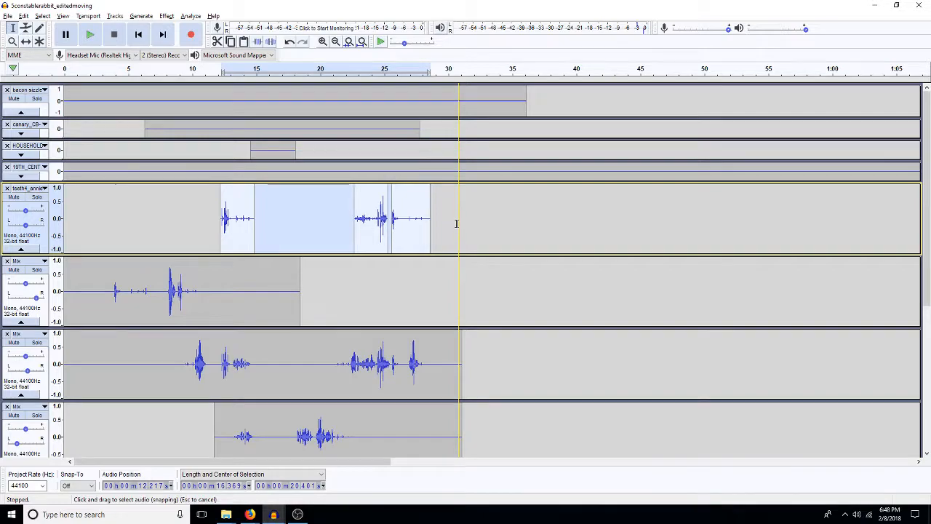
{"action": "left_click", "coordinate": [8, 188]}
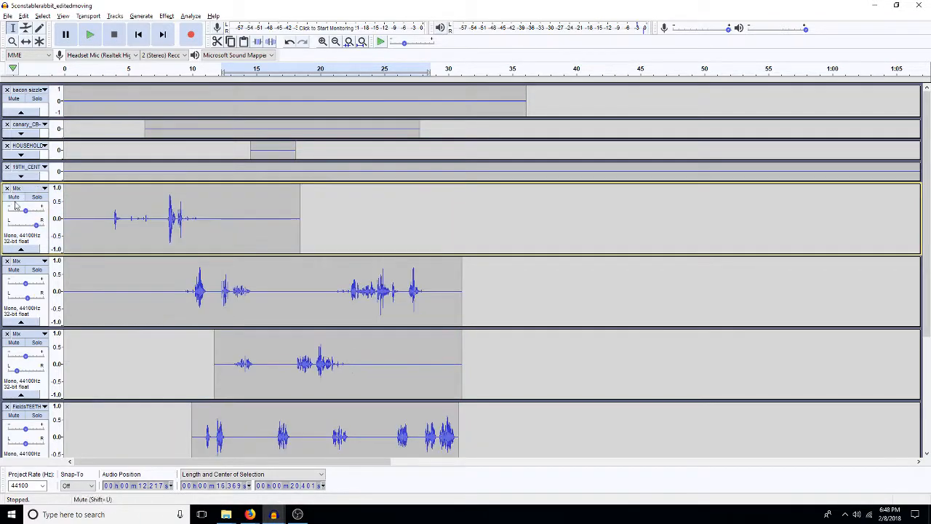
Step: Delete the first clip of the teeth4 track at the end of the track list and remove that track
{"action": "scroll", "coordinate": [279, 438], "scroll_direction": "down", "scroll_amount": 4}
{"action": "left_click", "coordinate": [461, 386]}
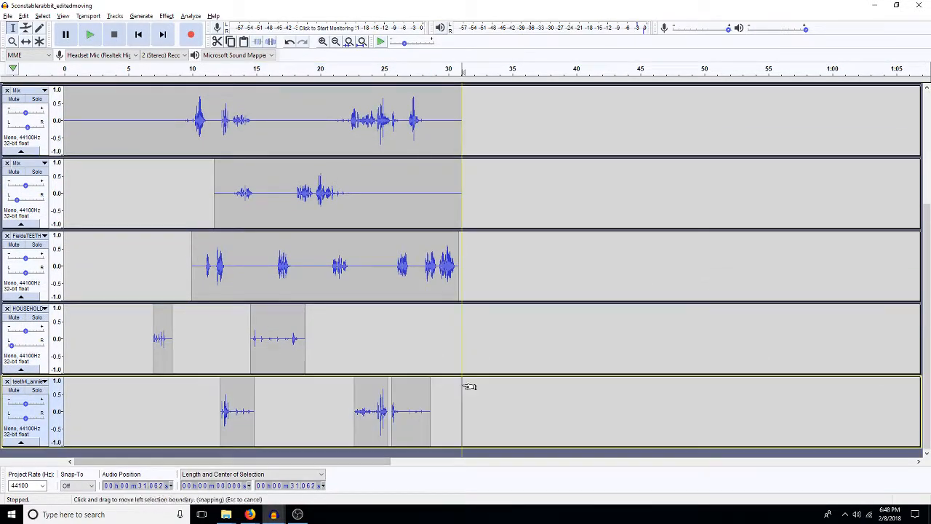
{"action": "double_click", "coordinate": [225, 428]}
{"action": "key", "text": "Delete"}
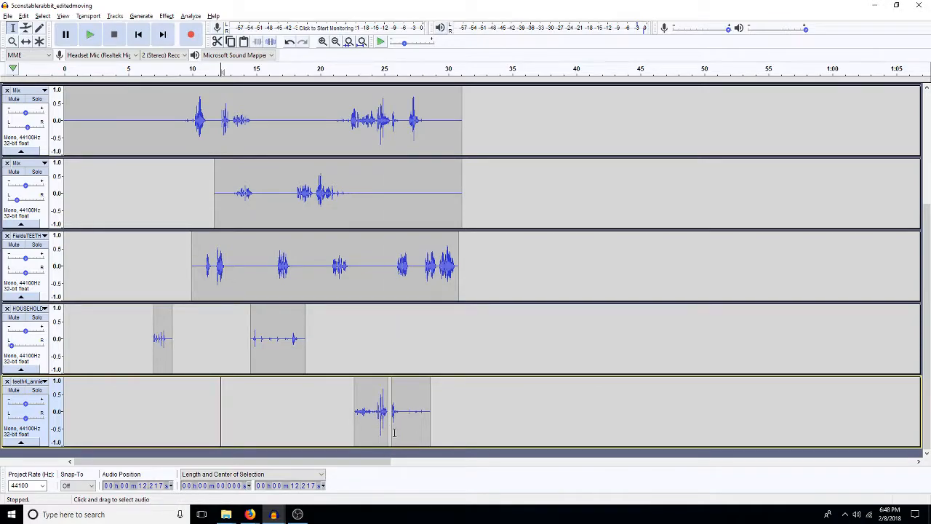
{"action": "left_click", "coordinate": [7, 382]}
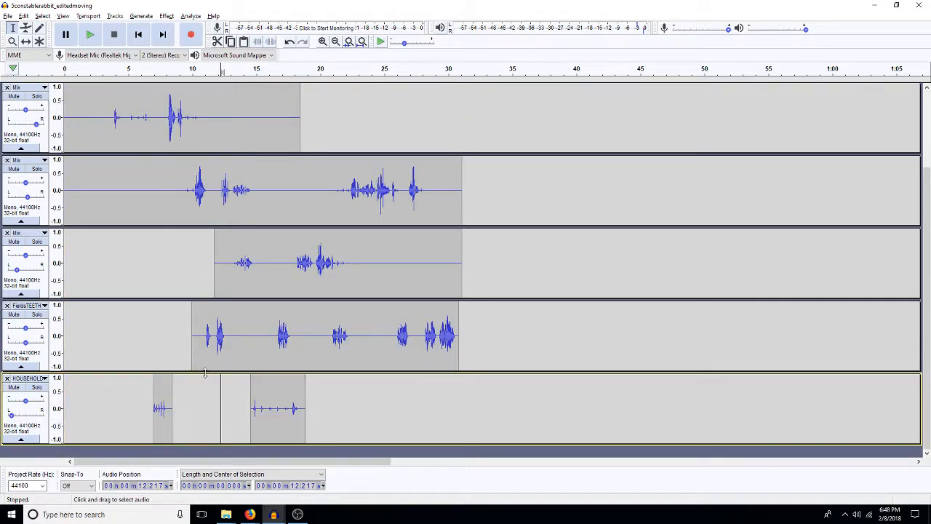
Step: Center the HOUSEHOLD track's pan and mix it with the FieldsTEETH track into a single mono track
{"action": "double_click", "coordinate": [284, 354]}
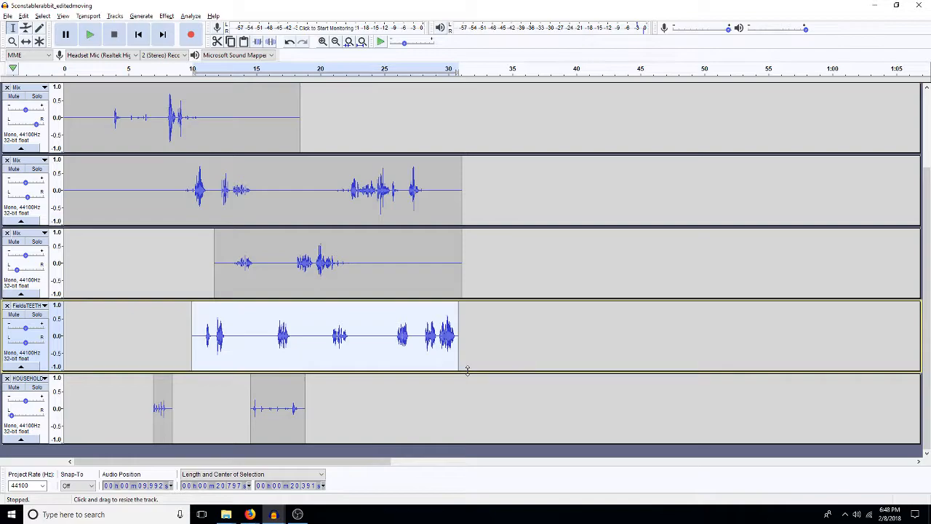
{"action": "left_click", "coordinate": [470, 340]}
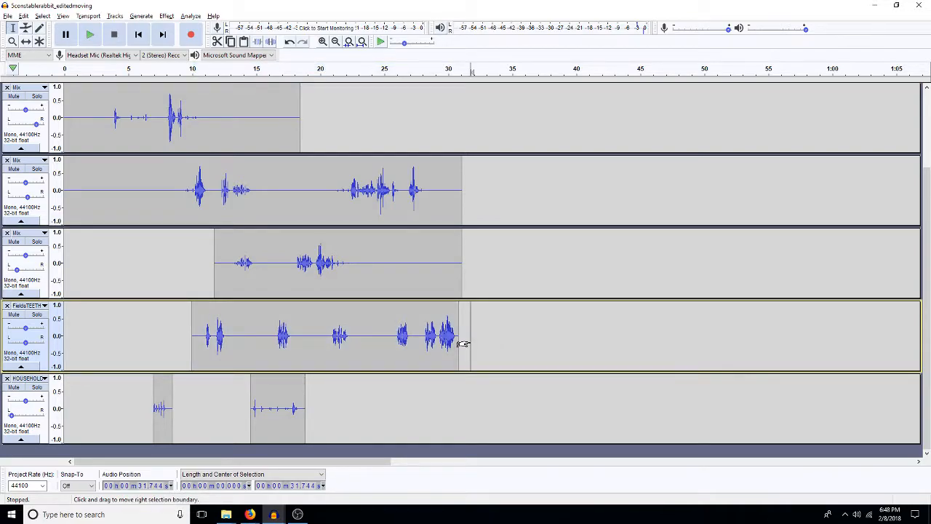
{"action": "key", "text": "shift+Home"}
{"action": "key", "text": "shift+Down"}
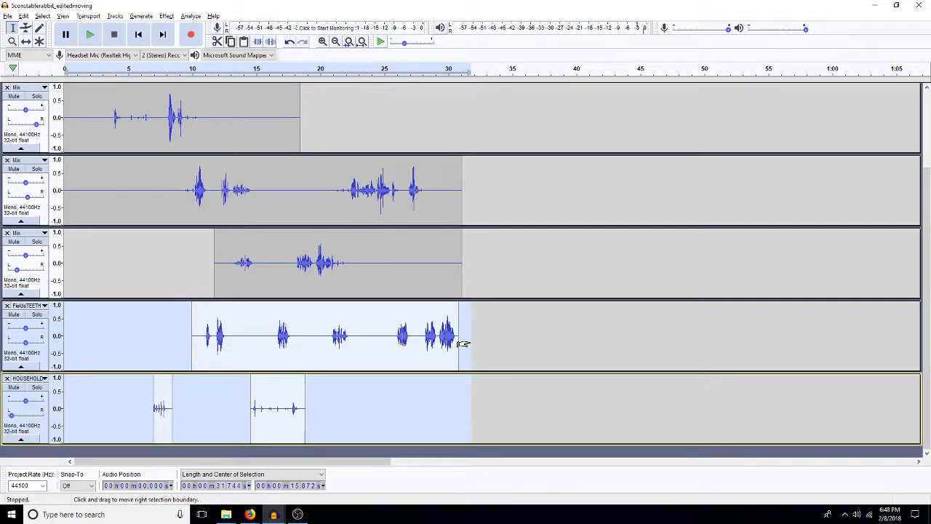
{"action": "key", "text": "ctrl+shift+m"}
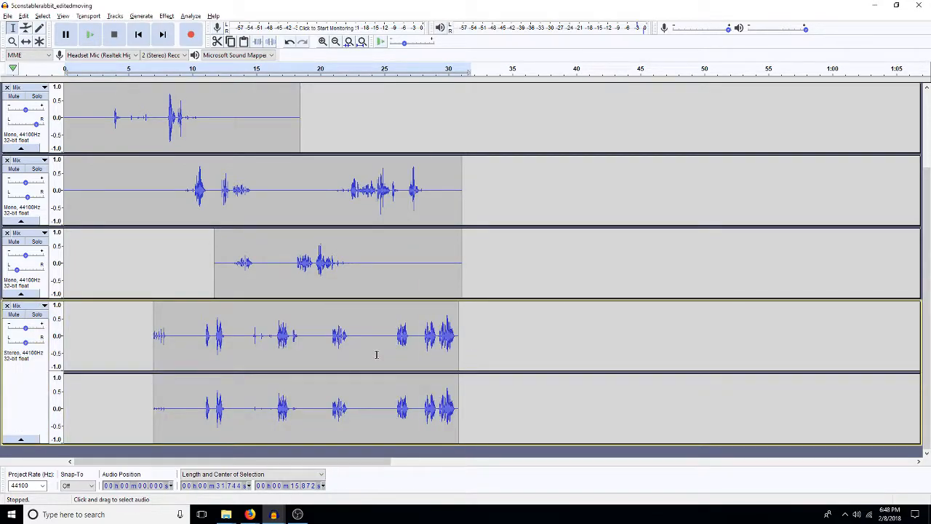
{"action": "key", "text": "ctrl+z"}
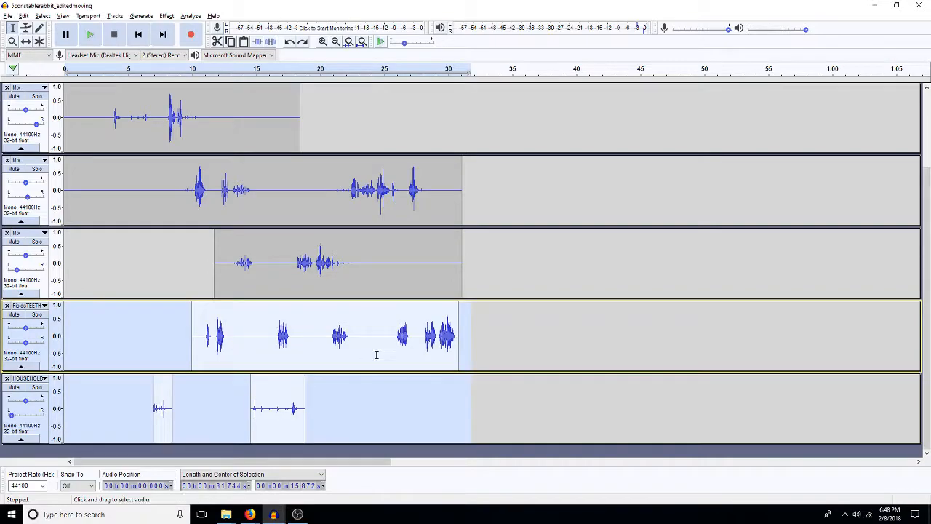
{"action": "left_click_drag", "start_coordinate": [11, 414], "coordinate": [27, 420]}
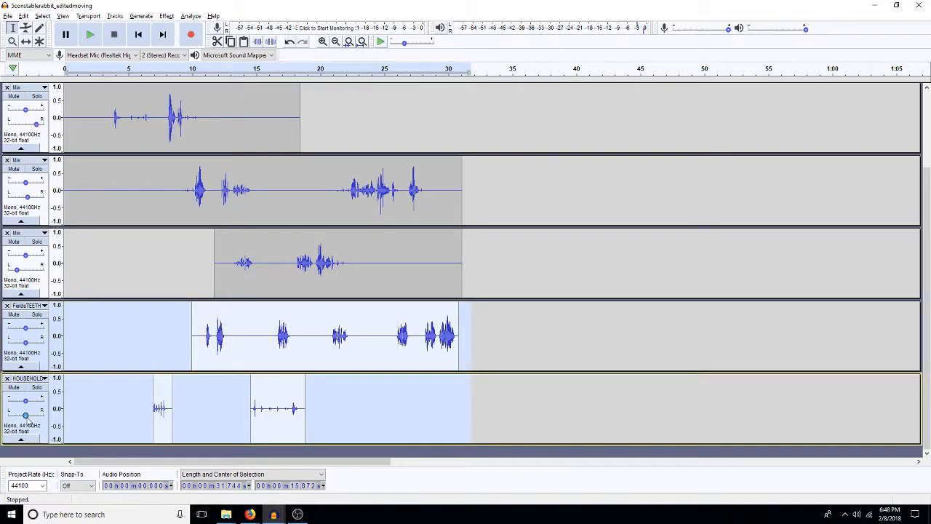
{"action": "key", "text": "ctrl+shift+m"}
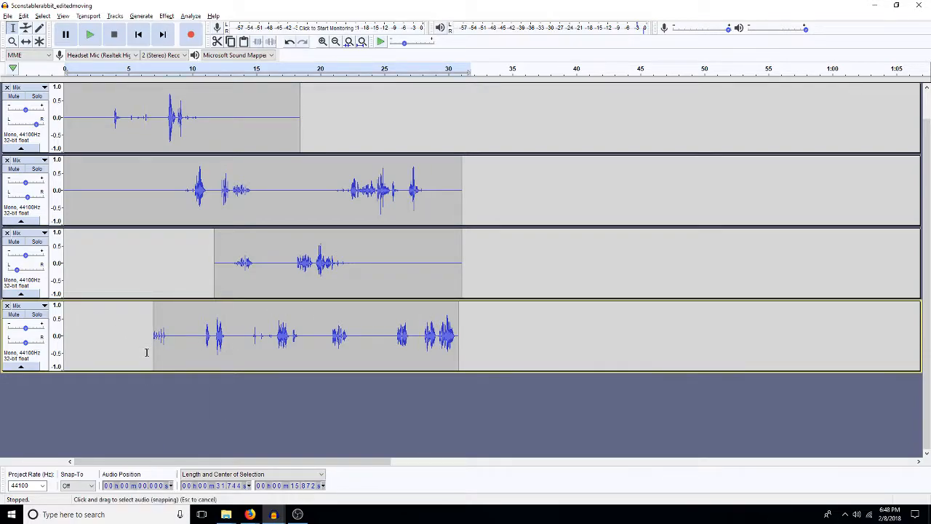
Step: Pan the new bottom Mix track far left and apply a 500 Hz, 6 dB low-pass filter from about 11.0 to 12.9 s
{"action": "left_click_drag", "start_coordinate": [32, 342], "coordinate": [11, 342]}
{"action": "left_click_drag", "start_coordinate": [229, 344], "coordinate": [205, 345]}
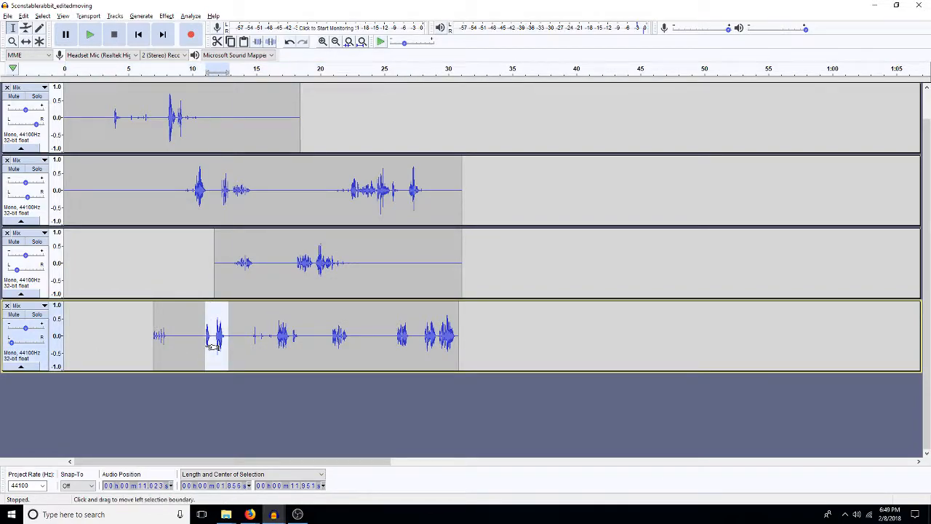
{"action": "key", "text": "ctrl+r"}
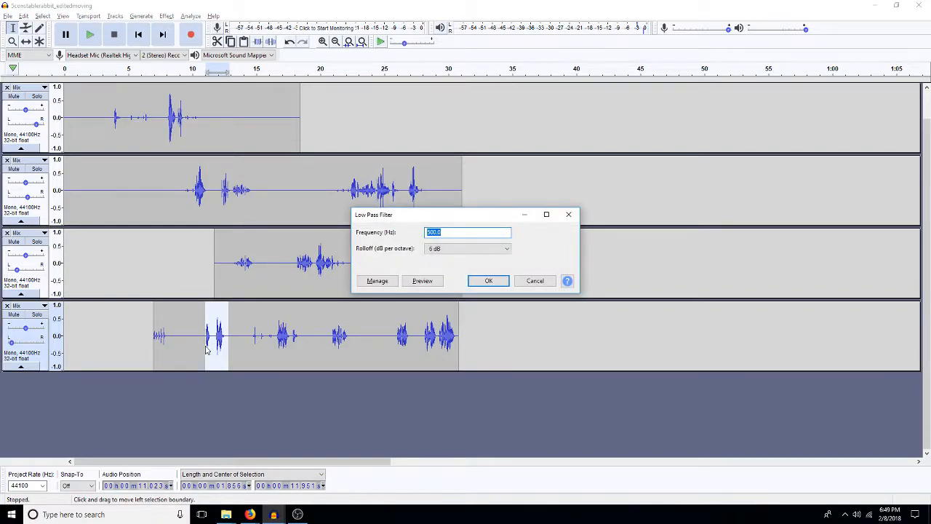
{"action": "key", "text": "Return"}
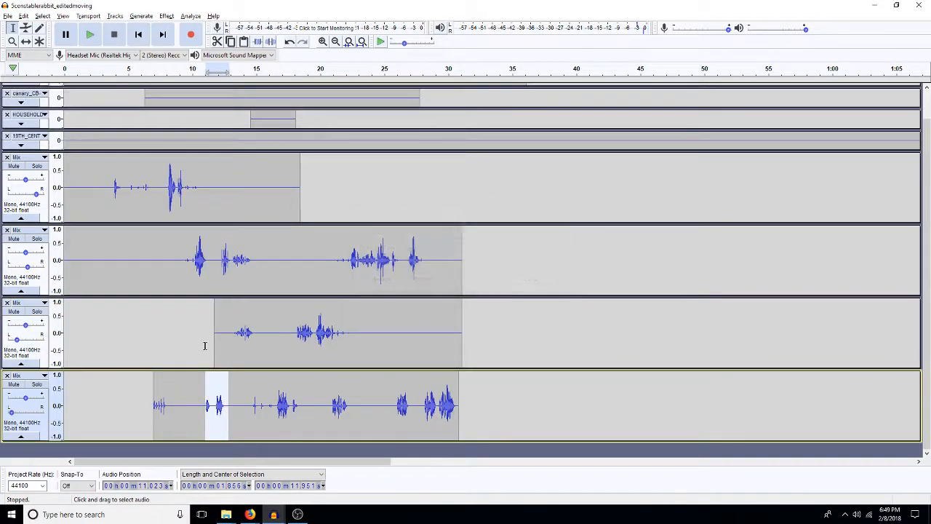
Step: Play the scene from about 11.0 s and from about 13.2 s to check the filtered passage and what follows it
{"action": "key", "text": "Left"}
{"action": "key", "text": "space"}
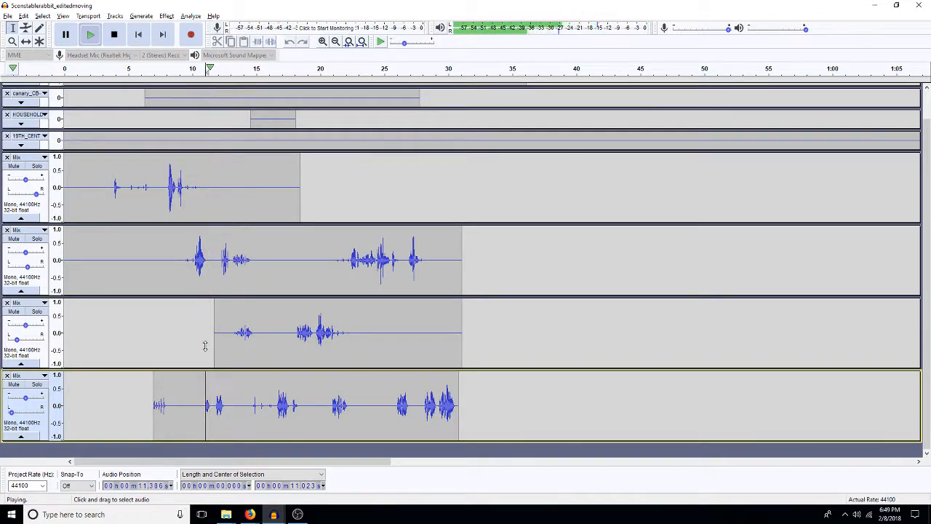
{"action": "key", "text": "space"}
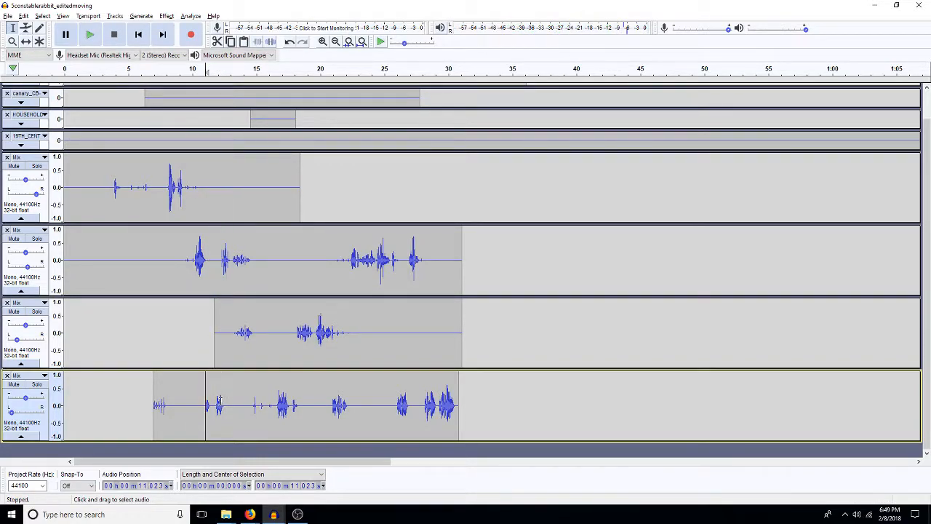
{"action": "left_click_drag", "start_coordinate": [224, 416], "coordinate": [202, 416]}
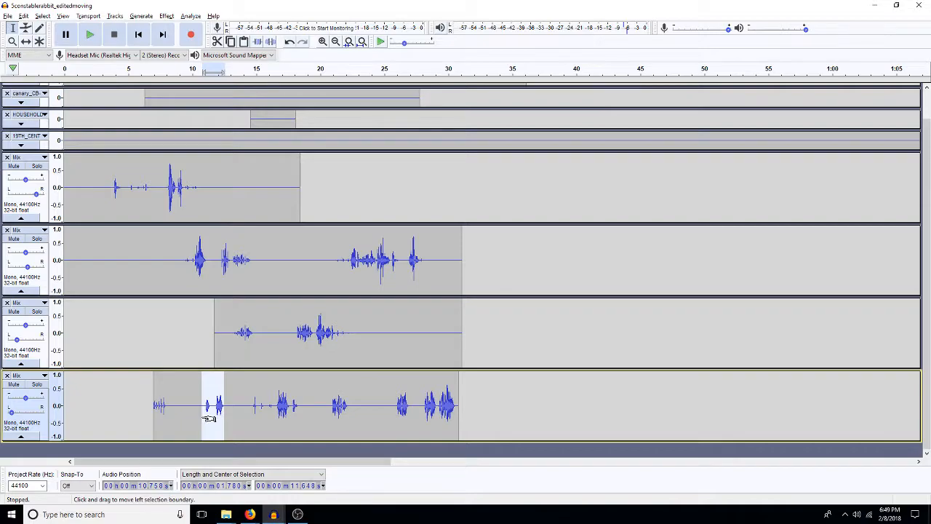
{"action": "left_click", "coordinate": [246, 411]}
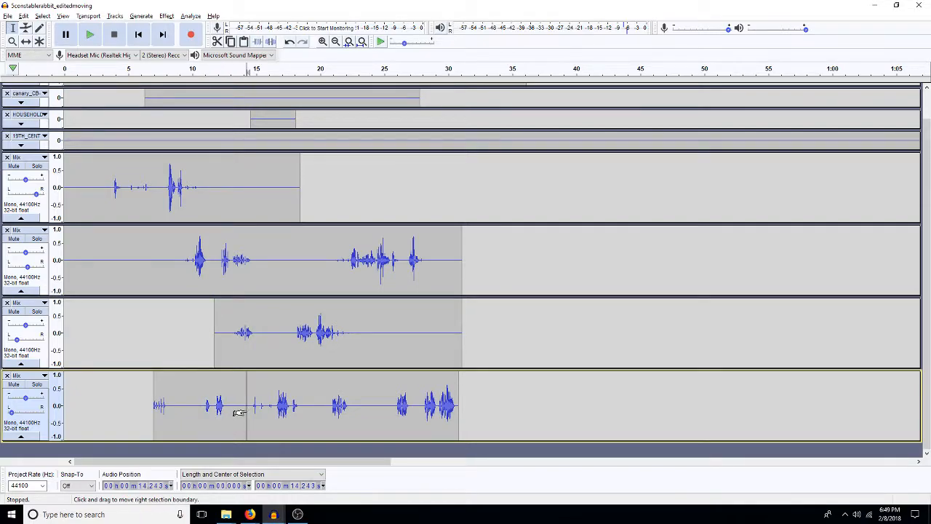
{"action": "left_click", "coordinate": [233, 393]}
{"action": "key", "text": "space"}
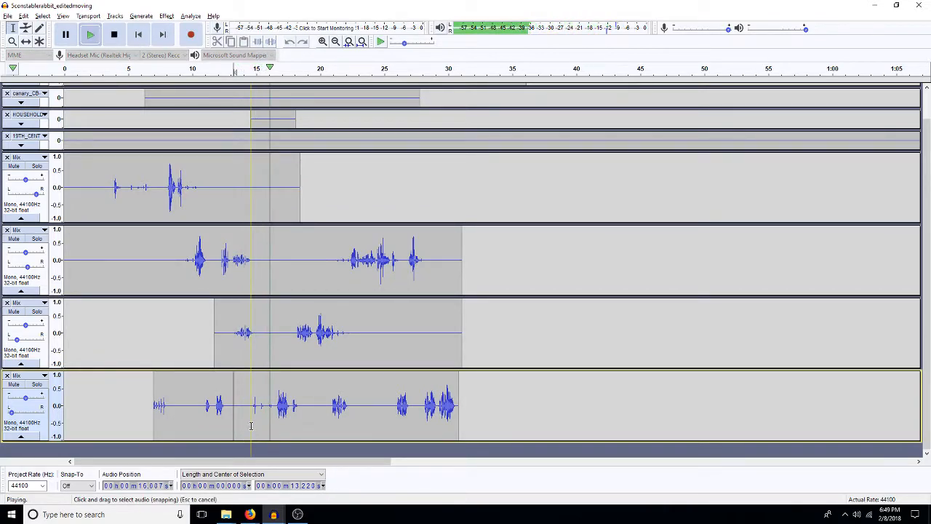
{"action": "key", "text": "space"}
Step: Duplicate the bottom Mix track's audio from about 14.6 s to its end into a new track and silence the copy's first 0.4 s
{"action": "left_click", "coordinate": [253, 416]}
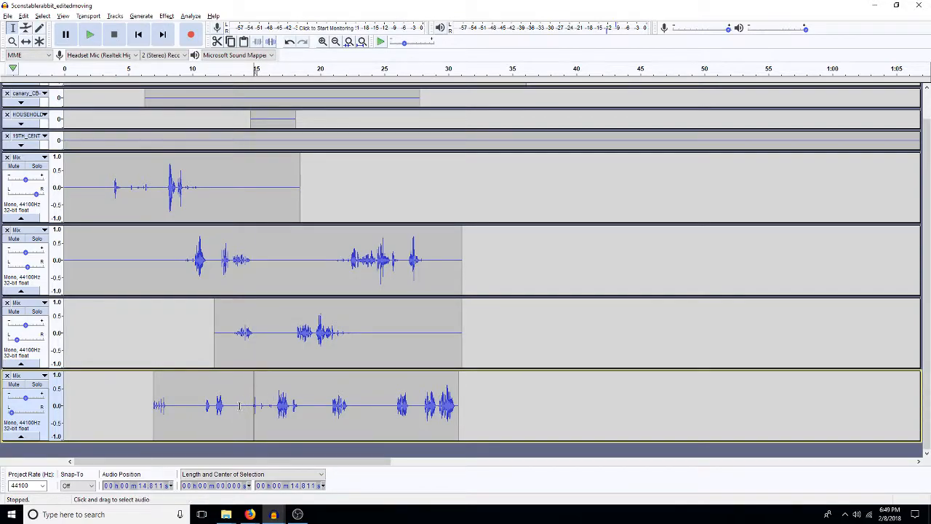
{"action": "left_click_drag", "start_coordinate": [250, 402], "coordinate": [447, 388]}
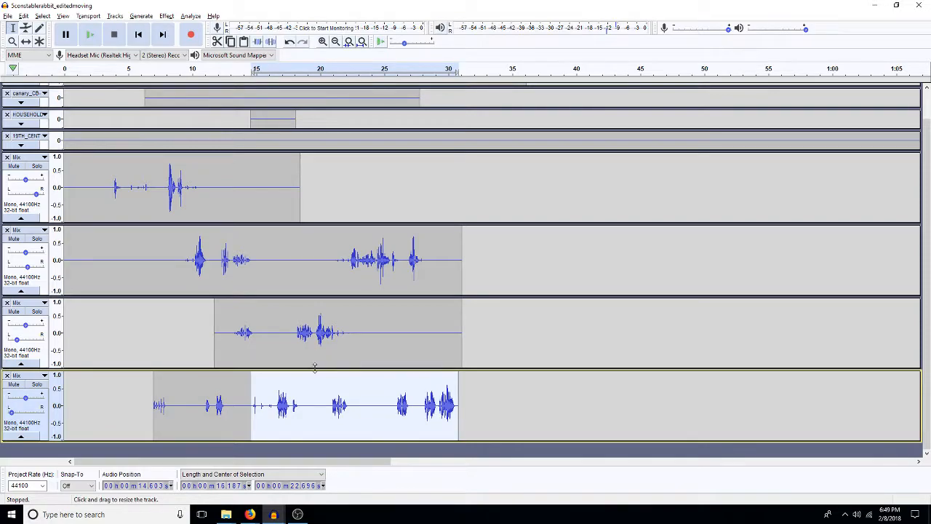
{"action": "scroll", "coordinate": [314, 368], "scroll_direction": "down", "scroll_amount": 2}
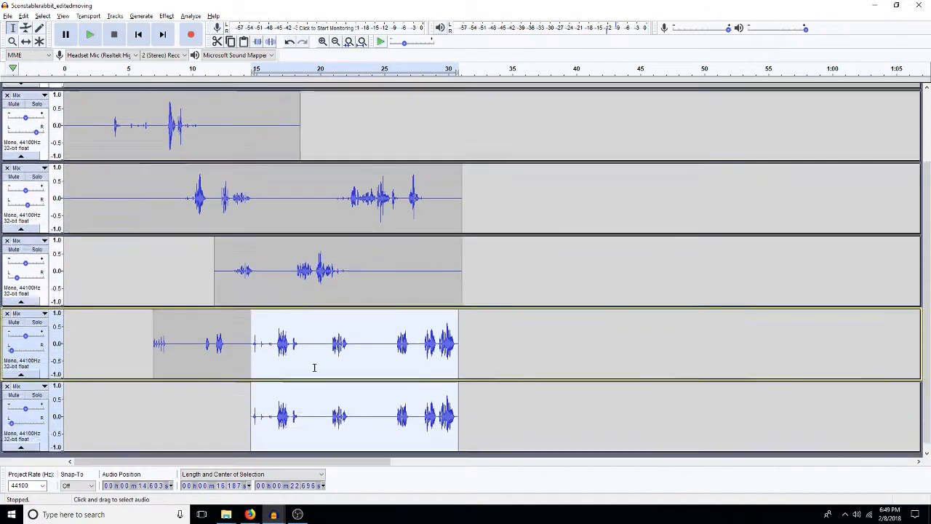
{"action": "left_click", "coordinate": [279, 389]}
{"action": "left_click_drag", "start_coordinate": [256, 409], "coordinate": [252, 411]}
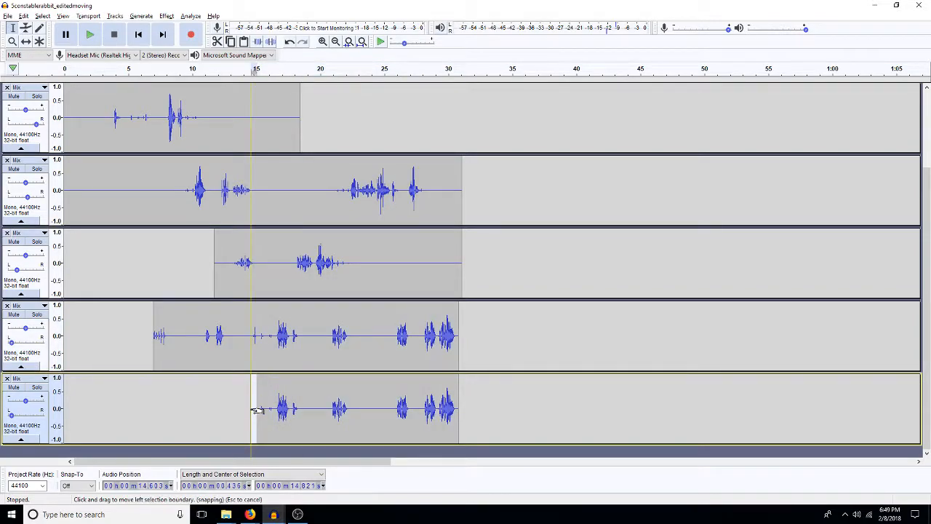
Step: Try to trim the original Mix track above the new copy at about 16.9 s and undo the deletion
{"action": "left_click_drag", "start_coordinate": [281, 331], "coordinate": [460, 345]}
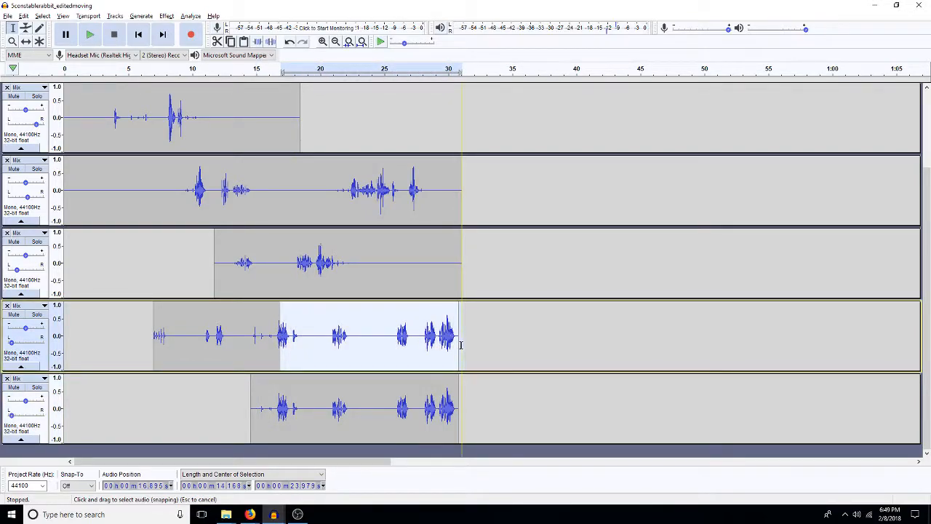
{"action": "key", "text": "Delete"}
{"action": "left_click_drag", "start_coordinate": [258, 338], "coordinate": [272, 340]}
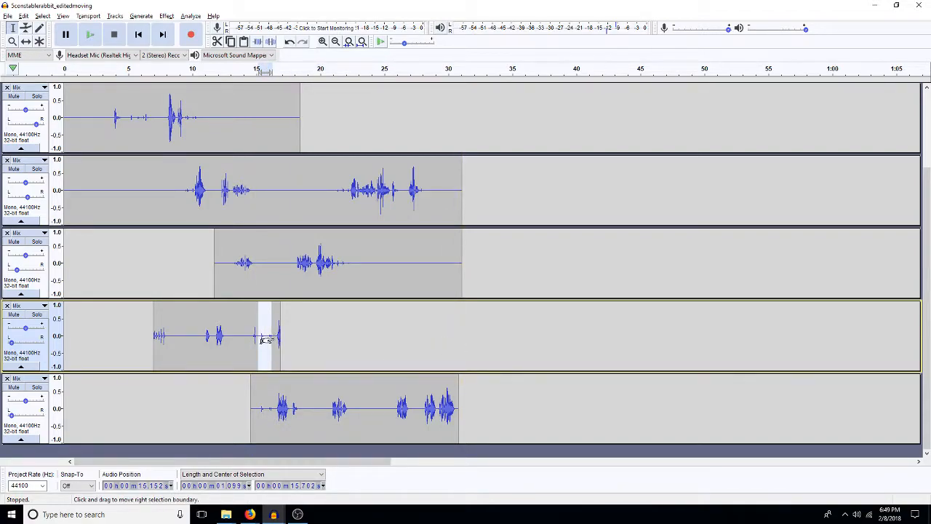
{"action": "key", "text": "ctrl+z"}
Step: Play the passage and delete the original Mix track's audio from about 17.6 s to its end
{"action": "key", "text": "space"}
{"action": "key", "text": "space"}
{"action": "left_click_drag", "start_coordinate": [290, 337], "coordinate": [464, 339]}
{"action": "key", "text": "Delete"}
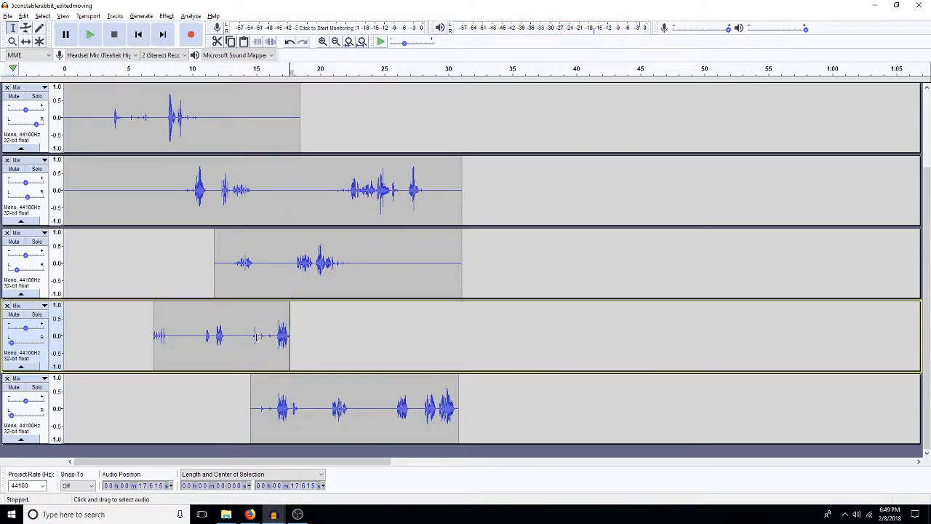
Step: Crossfade the original Mix track into its copy below between about 15.0 and 17.6 s and pan the copy slightly left
{"action": "left_click_drag", "start_coordinate": [257, 335], "coordinate": [290, 340]}
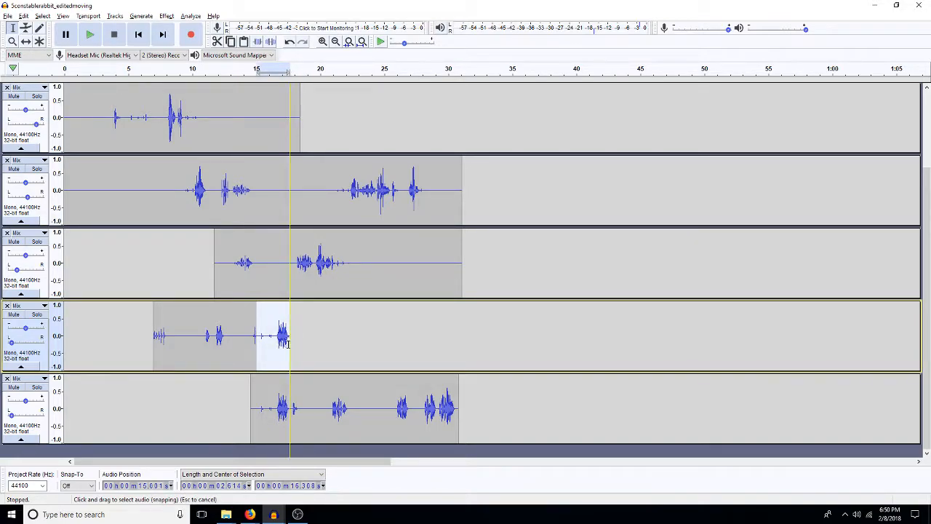
{"action": "key", "text": "ctrl+r"}
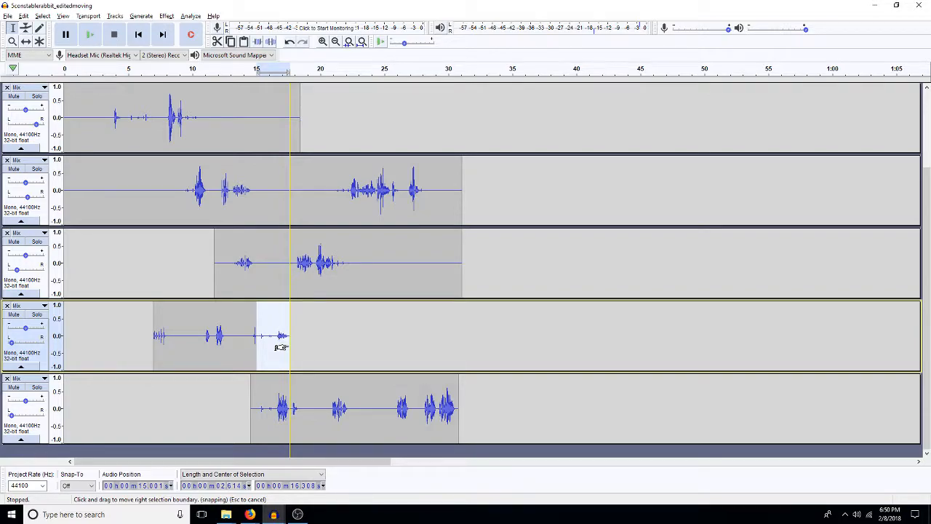
{"action": "left_click_drag", "start_coordinate": [288, 418], "coordinate": [259, 426]}
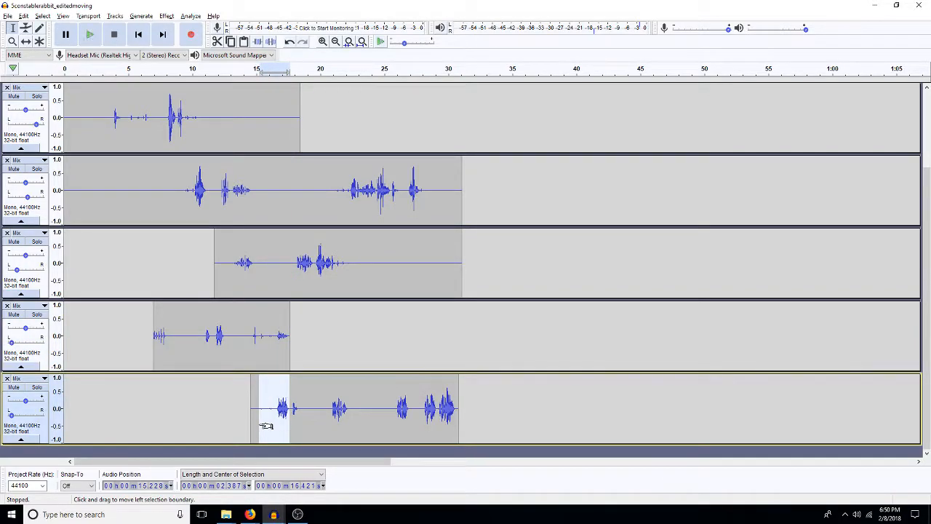
{"action": "left_click_drag", "start_coordinate": [11, 415], "coordinate": [22, 416]}
Step: Play the scene from about 21.5 s to check the panned dialogue
{"action": "left_click", "coordinate": [393, 417]}
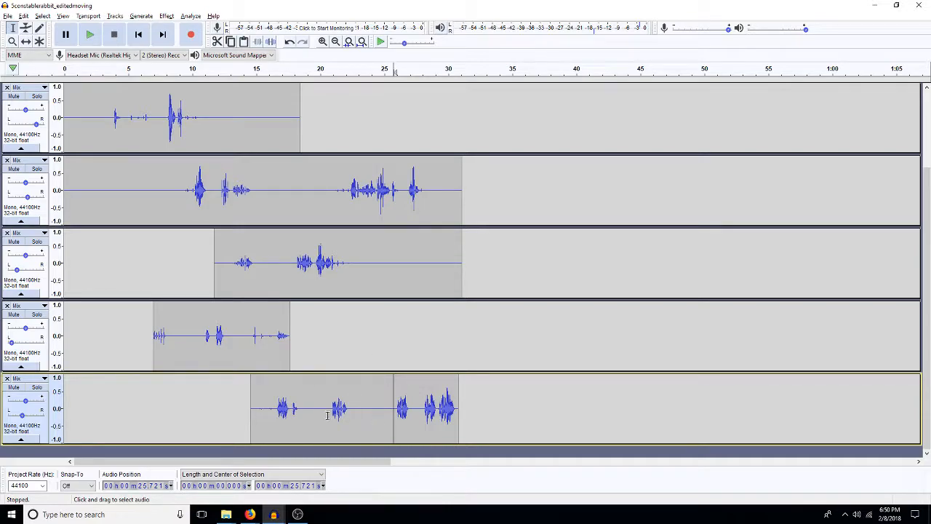
{"action": "left_click", "coordinate": [338, 243]}
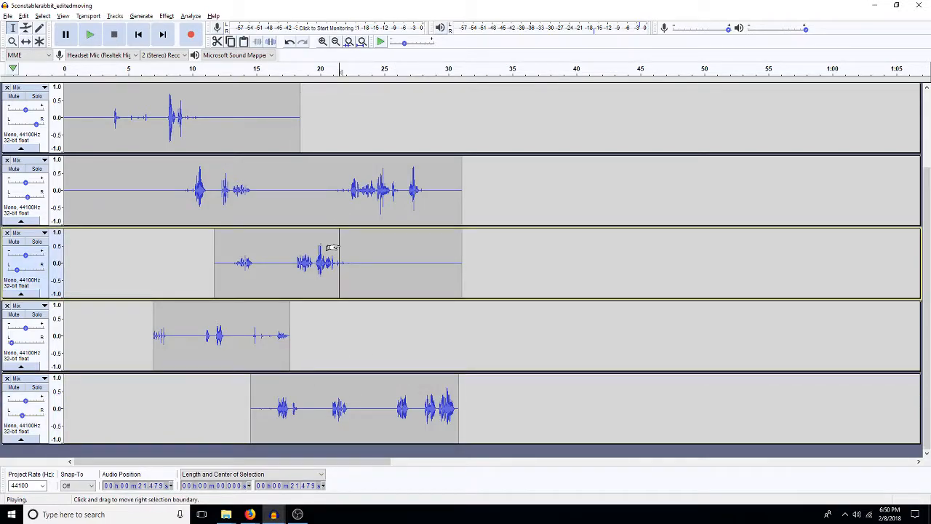
{"action": "key", "text": "space"}
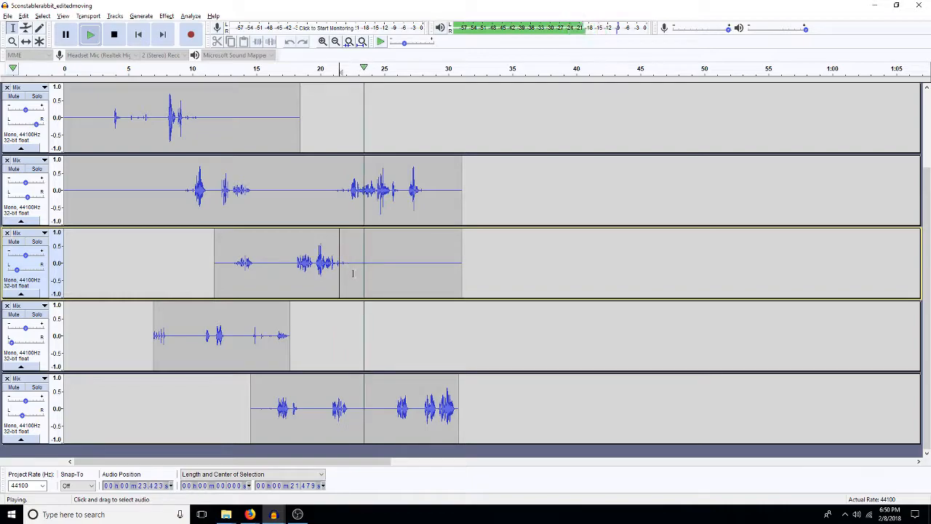
{"action": "key", "text": "space"}
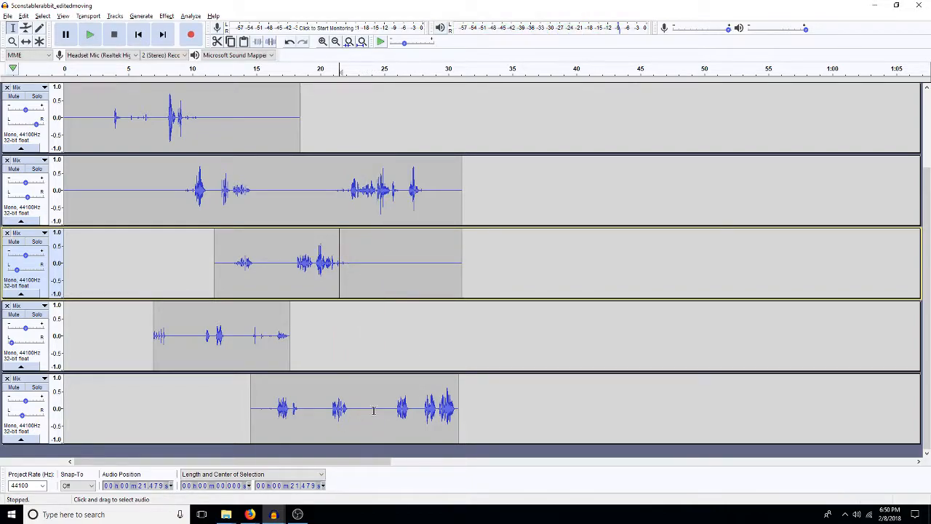
Step: Move the bottom Mix track's audio after about 24.8 s into a new track, pan that track slightly right, and fit all tracks vertically
{"action": "left_click", "coordinate": [380, 405]}
{"action": "left_click_drag", "start_coordinate": [380, 406], "coordinate": [457, 412]}
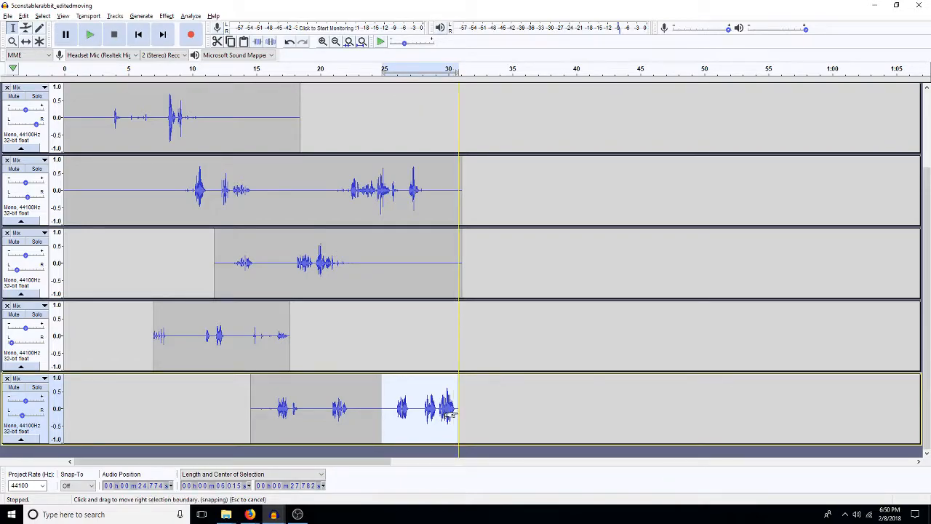
{"action": "left_click_drag", "start_coordinate": [489, 411], "coordinate": [384, 411]}
{"action": "key", "text": "Delete"}
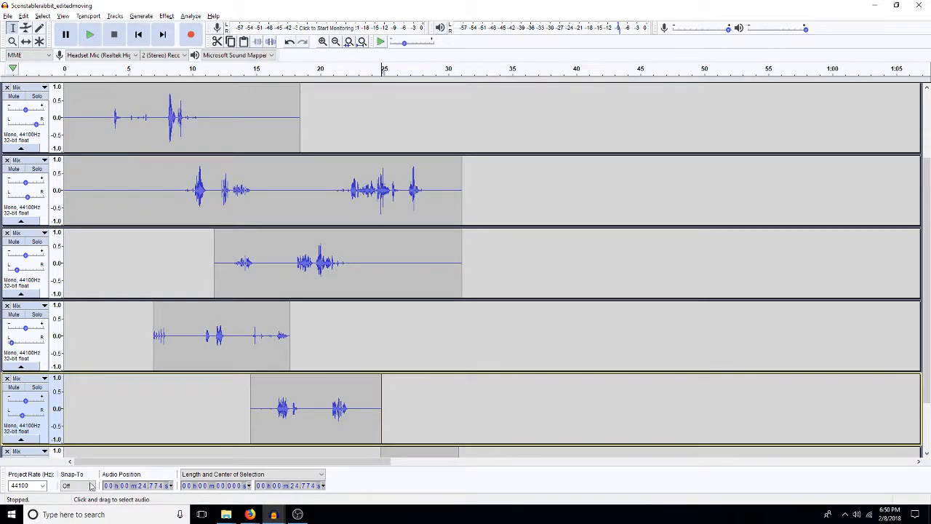
{"action": "scroll", "coordinate": [132, 421], "scroll_direction": "down", "scroll_amount": 2}
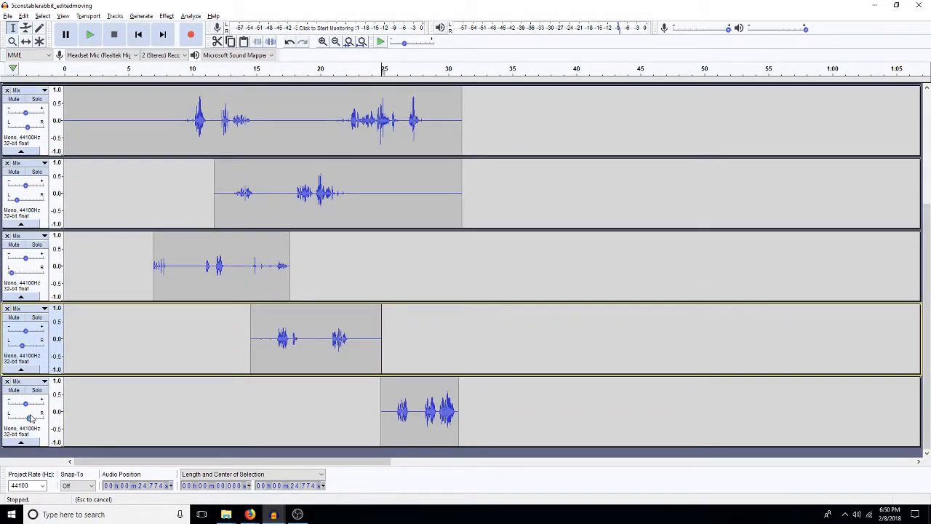
{"action": "left_click", "coordinate": [443, 408]}
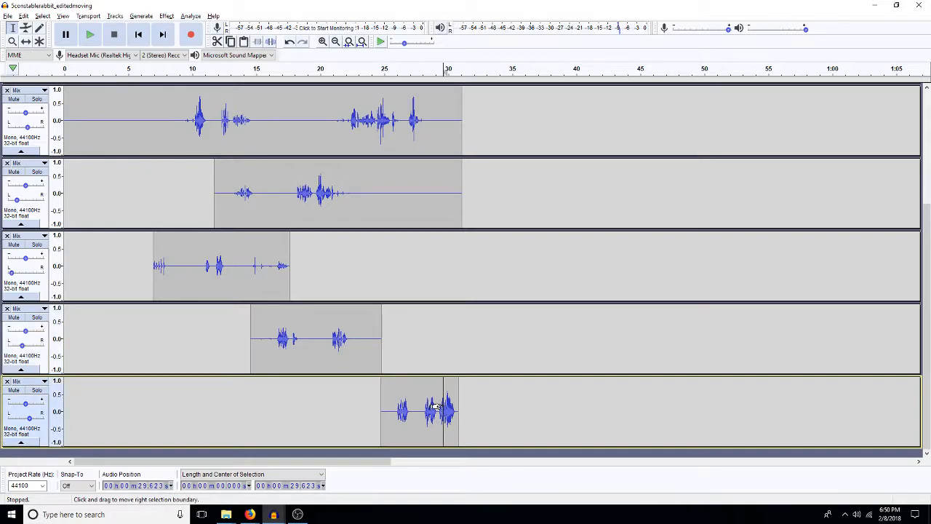
{"action": "left_click", "coordinate": [467, 359]}
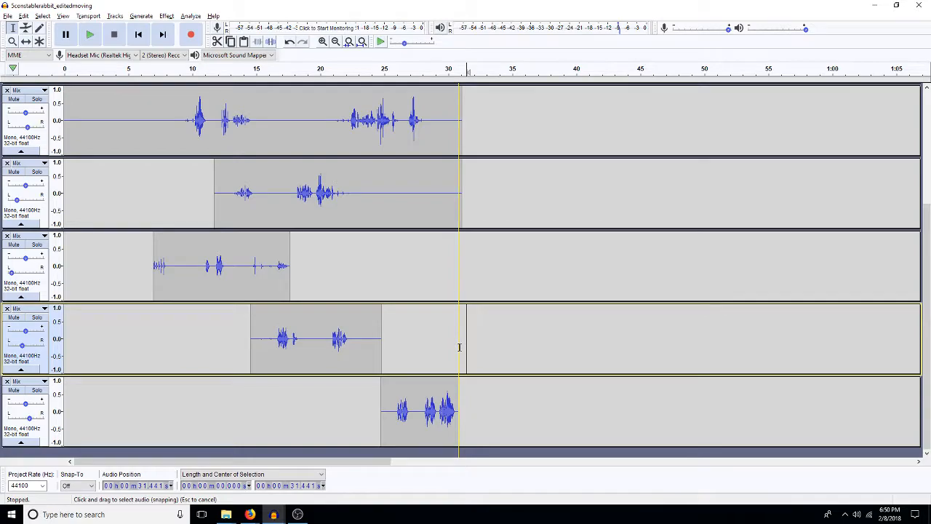
{"action": "key", "text": "ctrl+shift+f"}
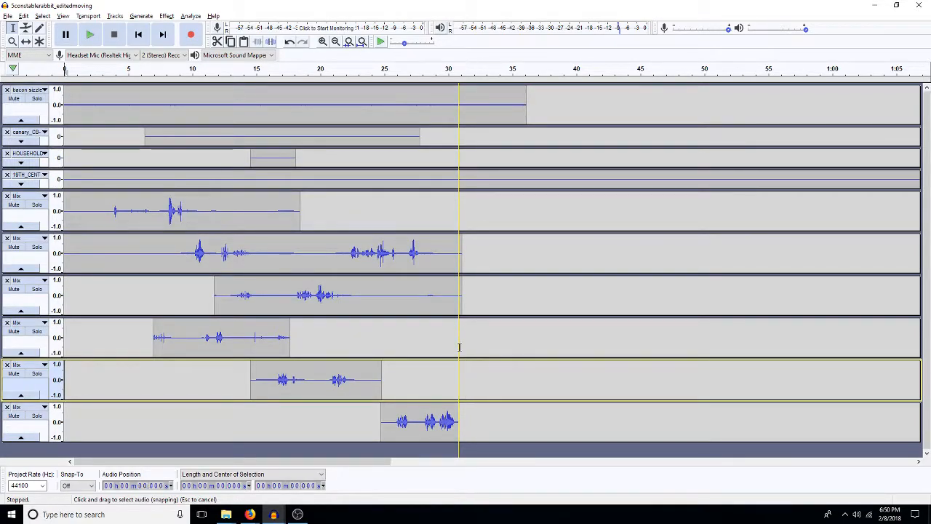
Step: Play the scene from the start to about 31 s to check the panned dialogue
{"action": "key", "text": "space"}
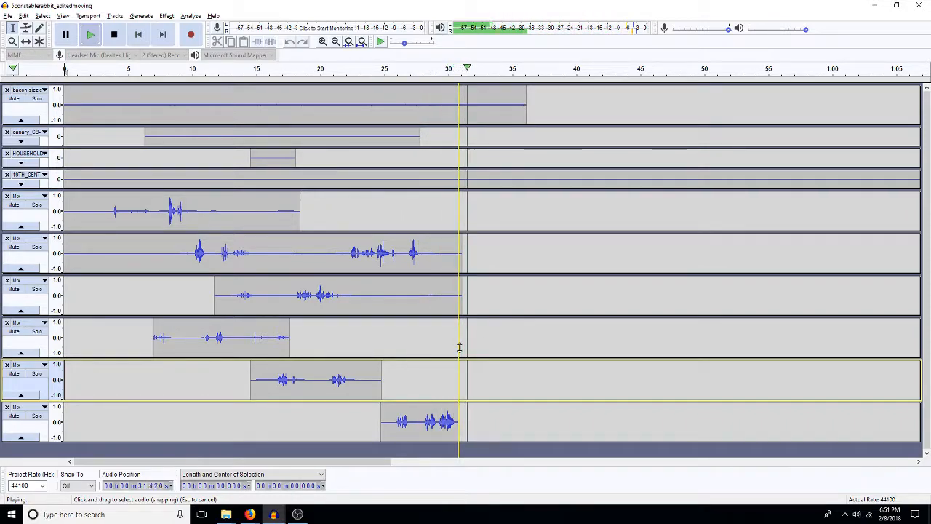
{"action": "key", "text": "space"}
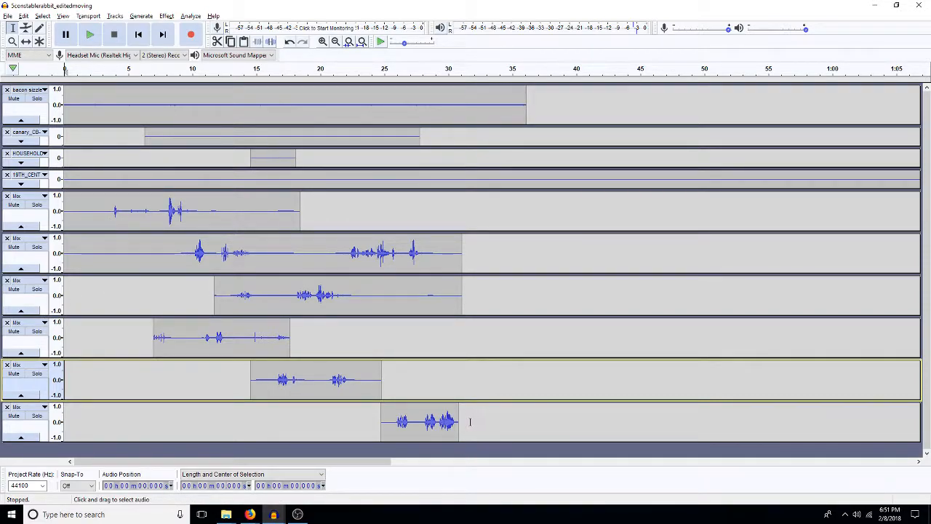
{"action": "left_click_drag", "start_coordinate": [464, 424], "coordinate": [62, 211]}
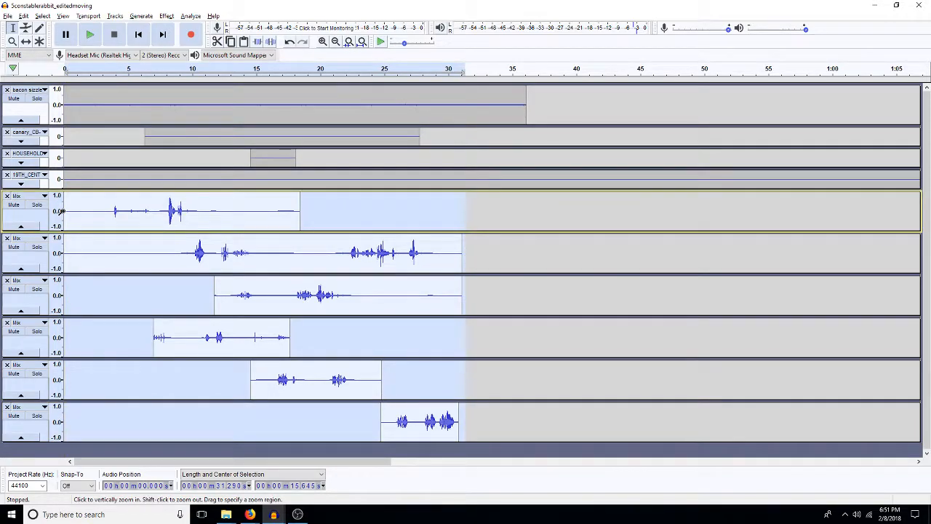
{"action": "left_click", "coordinate": [495, 349]}
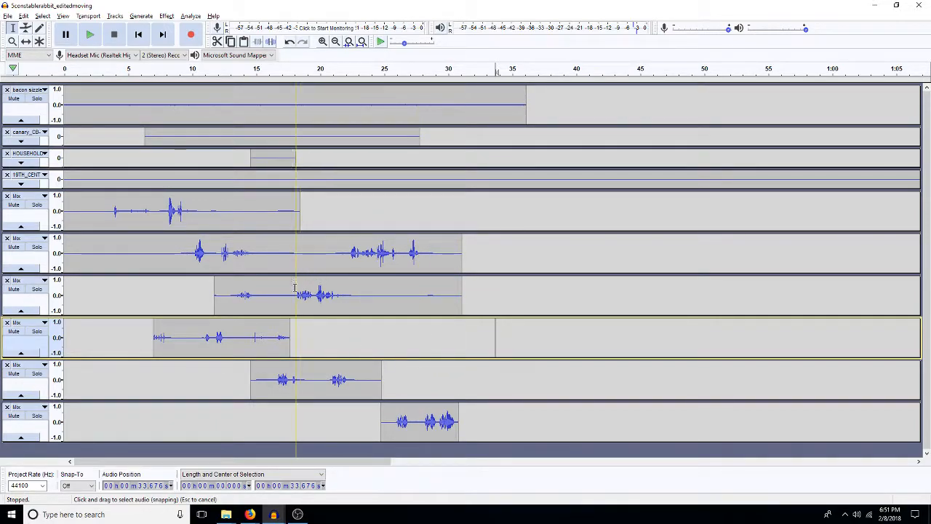
Step: Copy about 0.7 s of quiet audio at 18.9 s in the second Mix track and paste it at 19.5 s into the second through fifth Mix tracks
{"action": "left_click", "coordinate": [320, 384]}
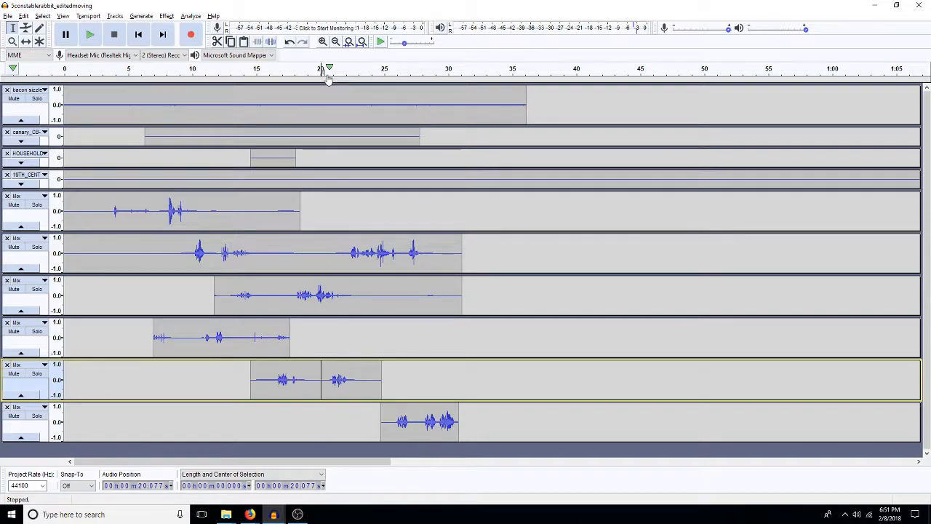
{"action": "left_click", "coordinate": [322, 42]}
{"action": "left_click", "coordinate": [323, 41]}
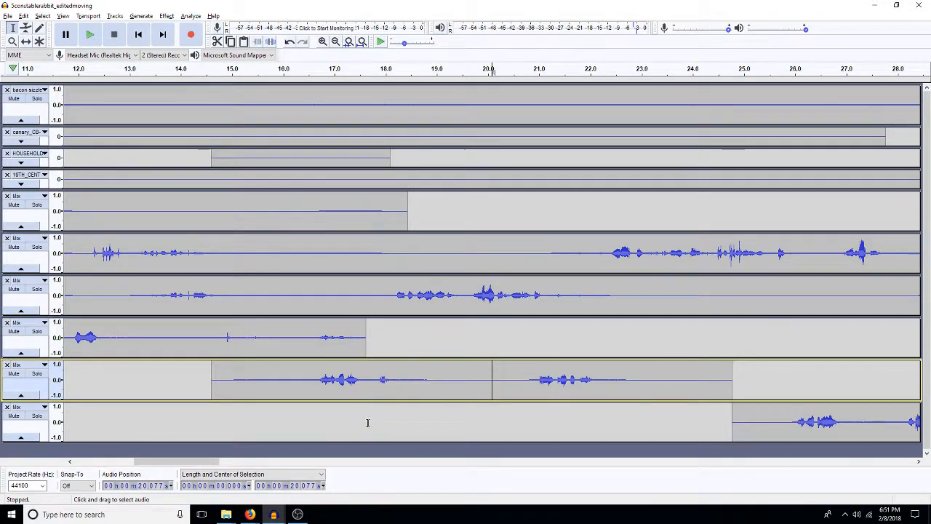
{"action": "left_click_drag", "start_coordinate": [429, 255], "coordinate": [463, 249]}
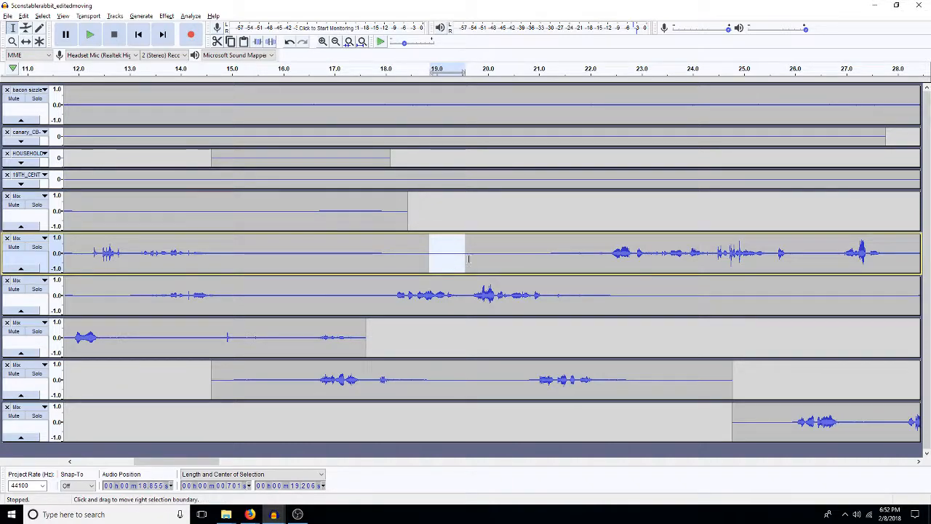
{"action": "left_click", "coordinate": [490, 255]}
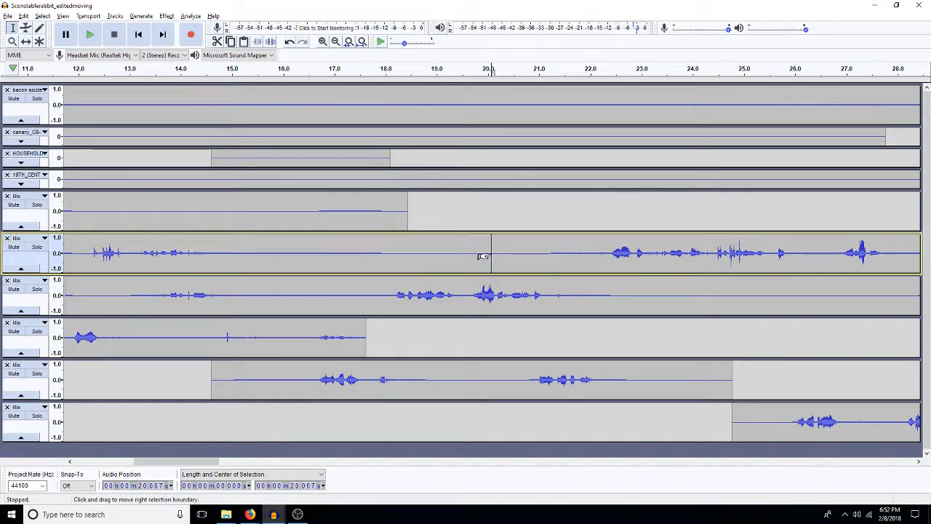
{"action": "left_click", "coordinate": [464, 266]}
{"action": "key", "text": "shift+Down"}
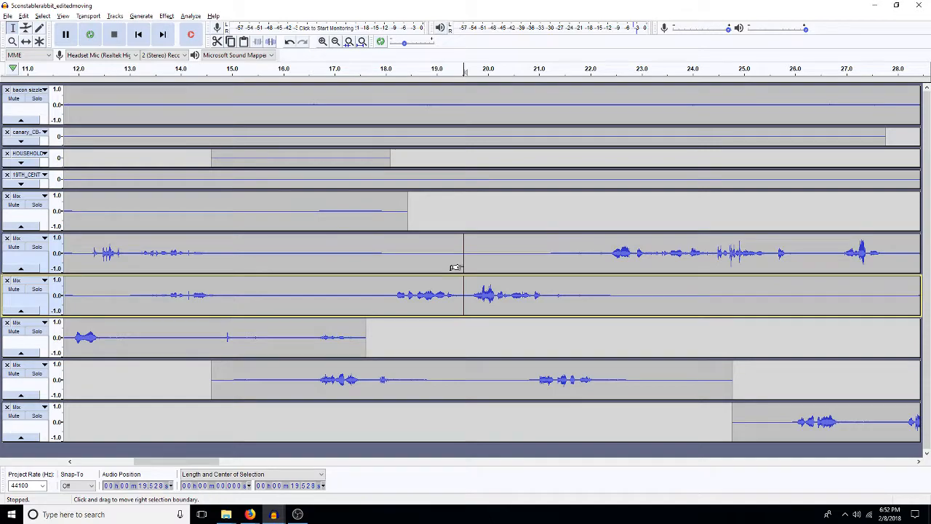
{"action": "key", "text": "shift+Down"}
{"action": "key", "text": "shift+Down"}
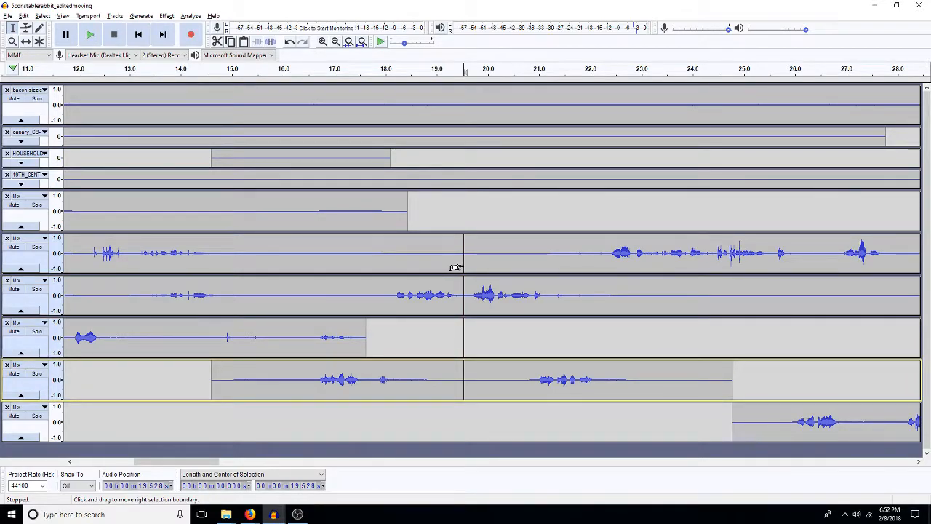
{"action": "key", "text": "ctrl+v"}
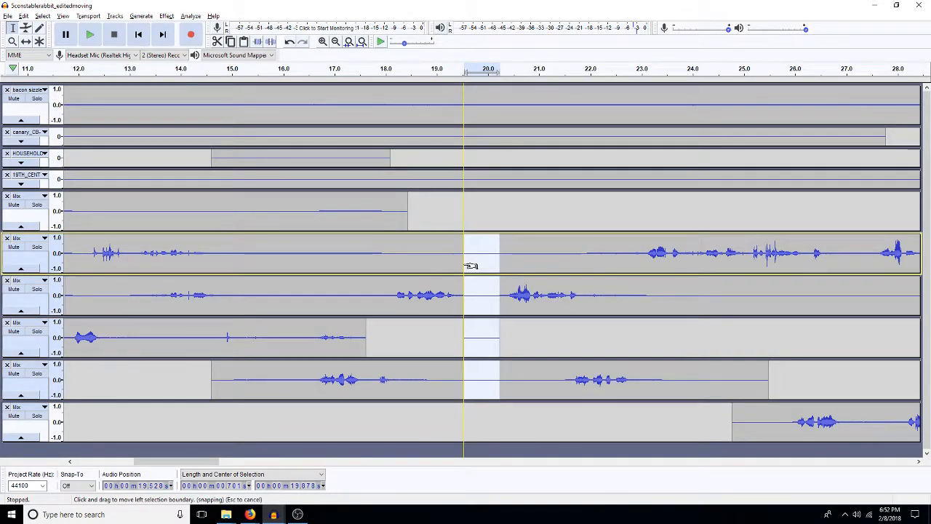
Step: Paste the copied quiet audio at about 25.1 s in the bottom Mix track and play from about 17.9 s
{"action": "left_click", "coordinate": [747, 424]}
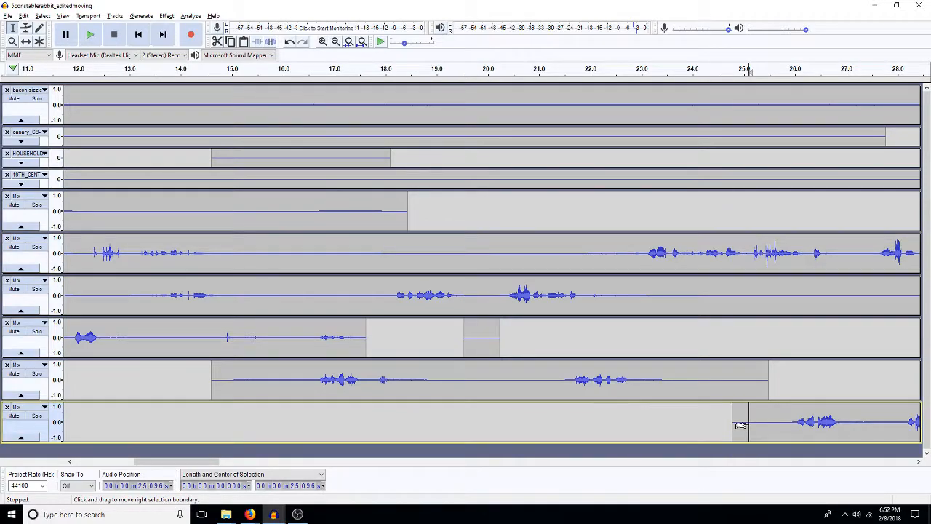
{"action": "key", "text": "ctrl+v"}
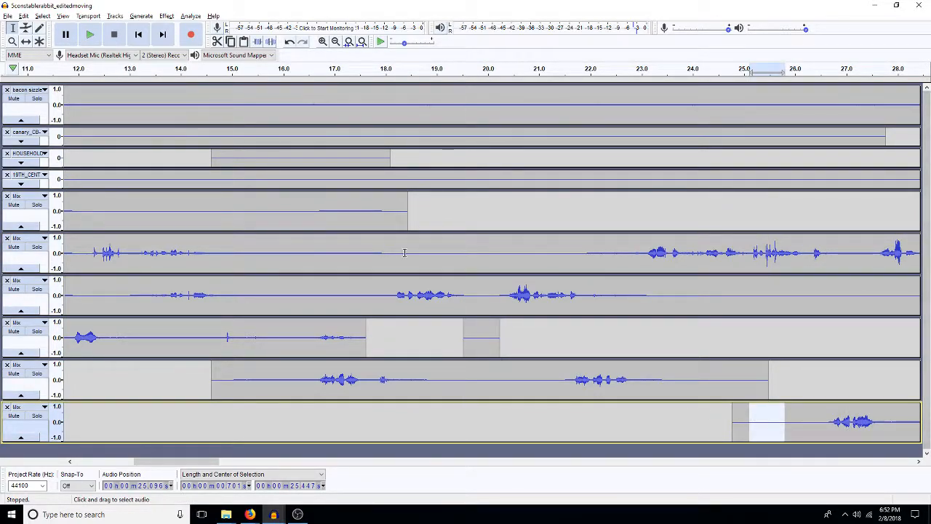
{"action": "left_click", "coordinate": [383, 262]}
{"action": "key", "text": "space"}
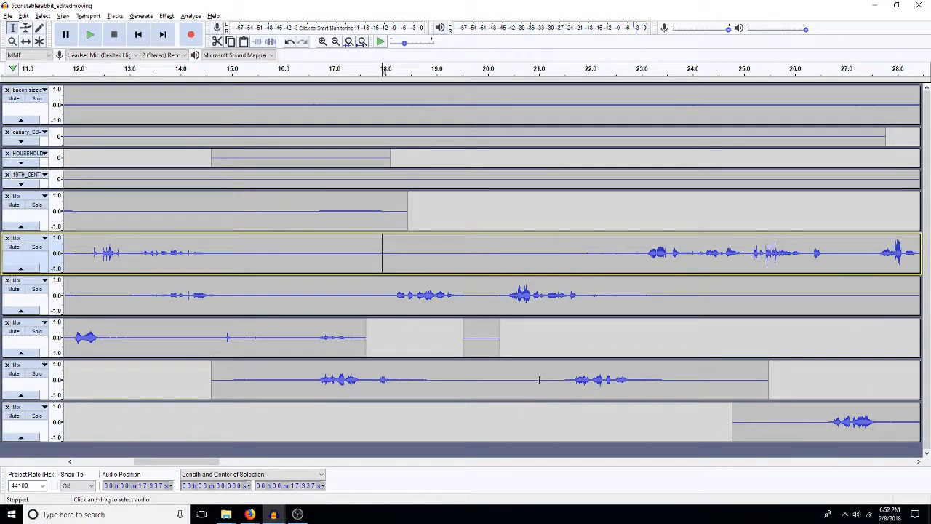
Step: Paste the copied quiet audio at about 21.1 s in the fifth Mix track and at about 25.6 s in the bottom Mix track
{"action": "left_click", "coordinate": [542, 383]}
{"action": "left_click_drag", "start_coordinate": [517, 387], "coordinate": [523, 382]}
{"action": "key", "text": "Right"}
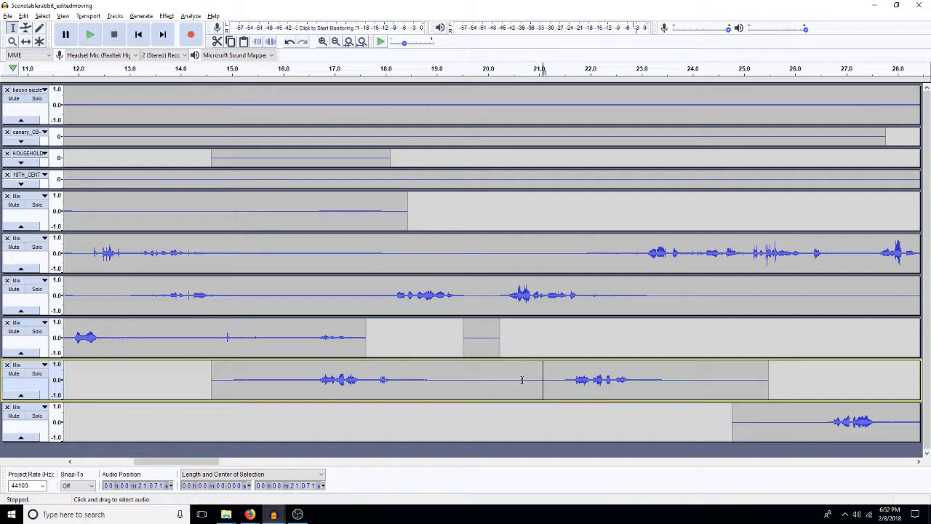
{"action": "key", "text": "ctrl+v"}
{"action": "left_click", "coordinate": [815, 420]}
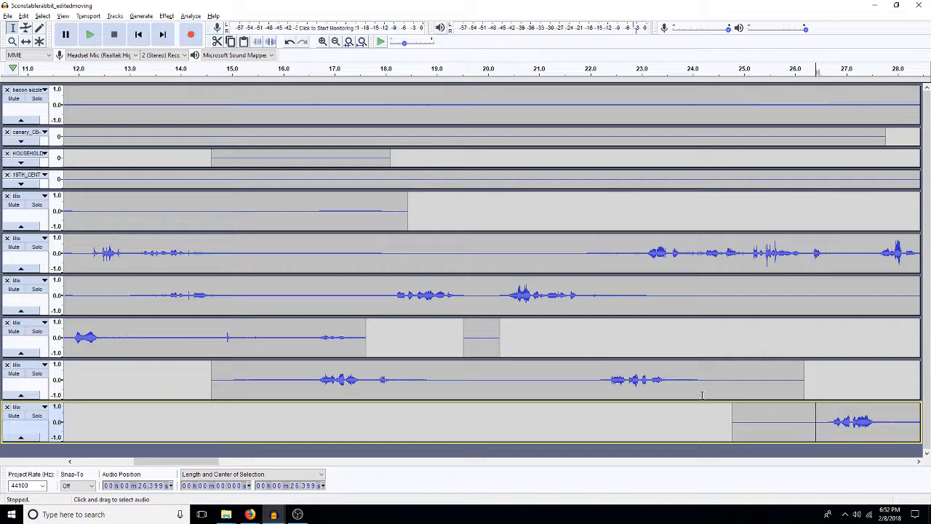
{"action": "key", "text": "ctrl+z"}
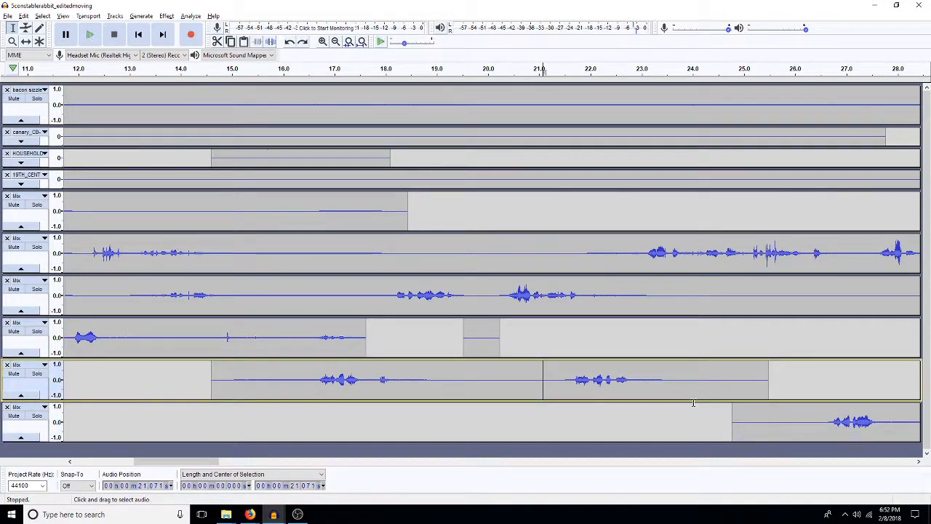
{"action": "key", "text": "ctrl+v"}
{"action": "left_click", "coordinate": [776, 415]}
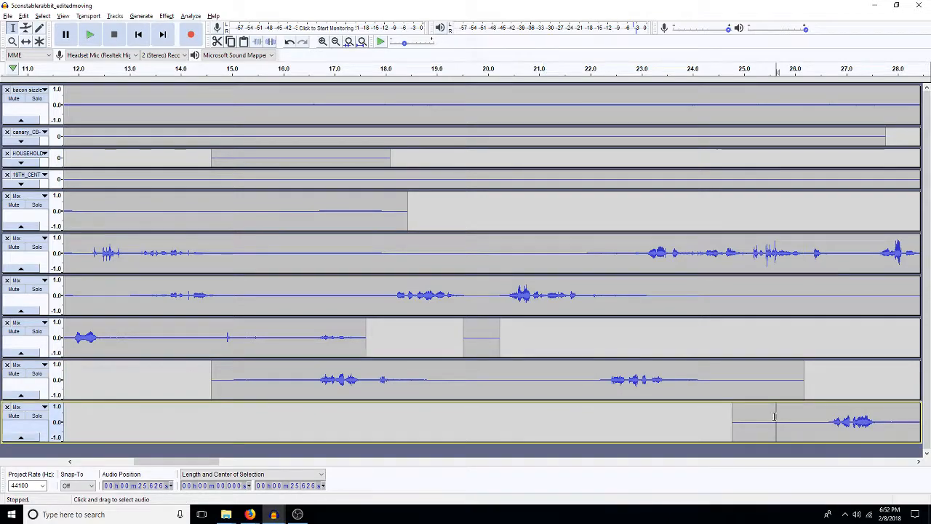
{"action": "key", "text": "ctrl+v"}
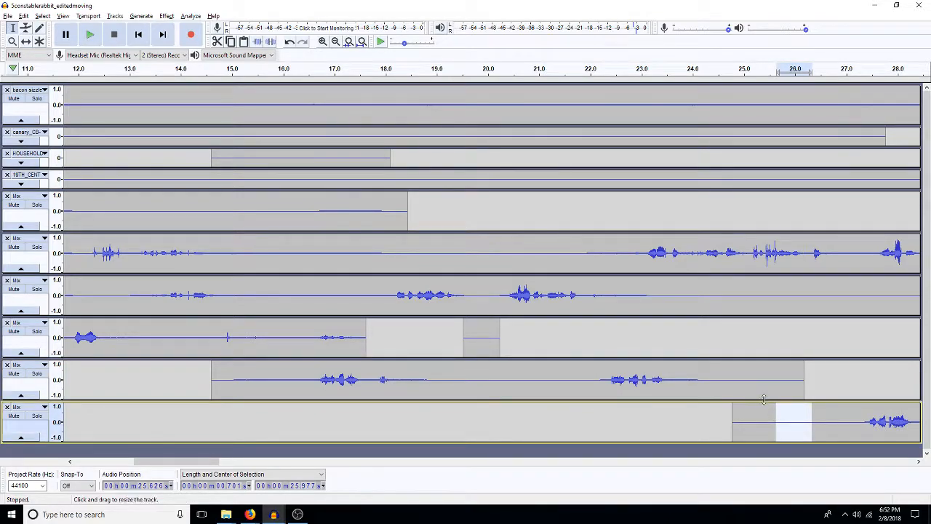
Step: Try inserting the copied quiet audio at about 25.1 s in the second Mix track and play from about 24.4 s
{"action": "left_click", "coordinate": [751, 262]}
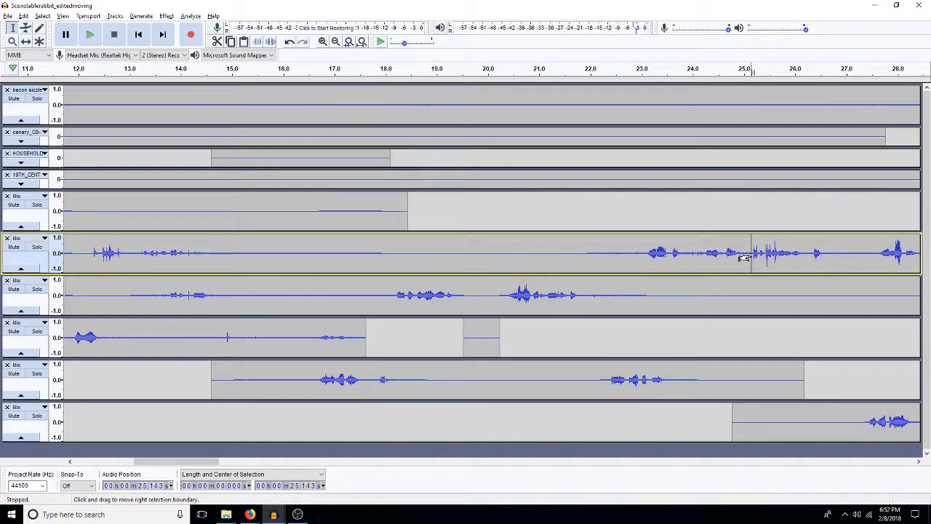
{"action": "key", "text": "ctrl+v"}
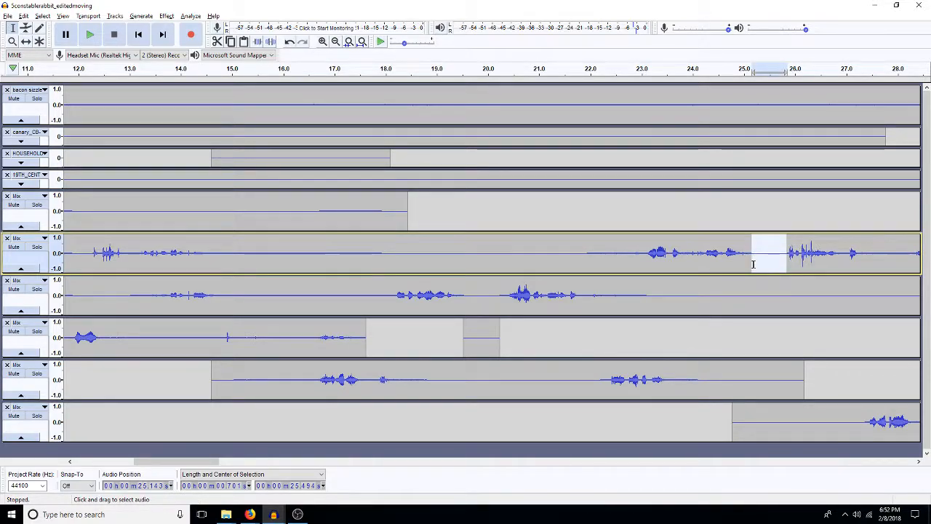
{"action": "key", "text": "Right"}
{"action": "key", "text": "space"}
{"action": "left_click", "coordinate": [712, 262]}
{"action": "key", "text": "space"}
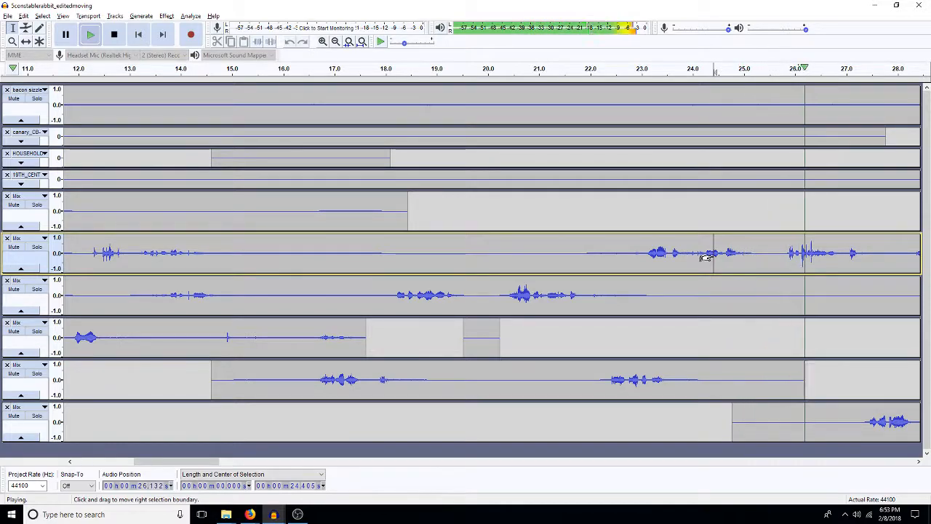
{"action": "key", "text": "space"}
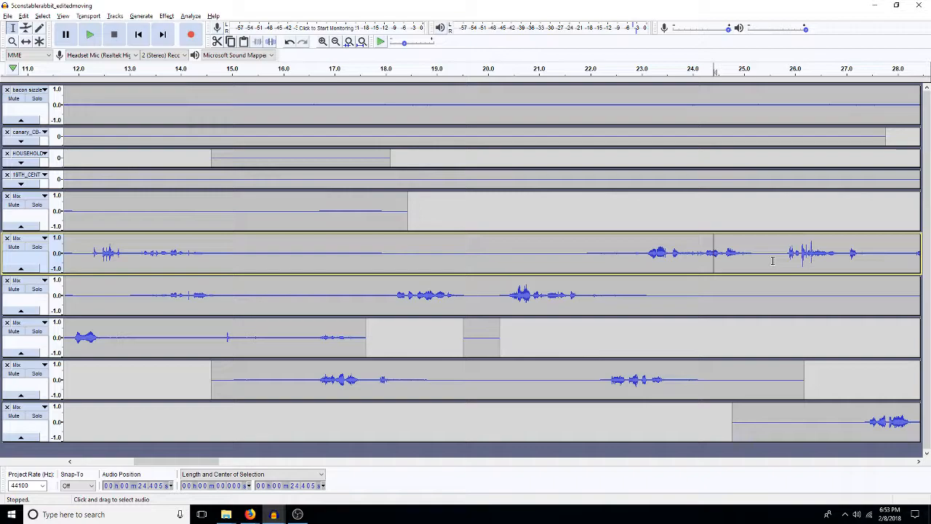
{"action": "key", "text": "ctrl+z"}
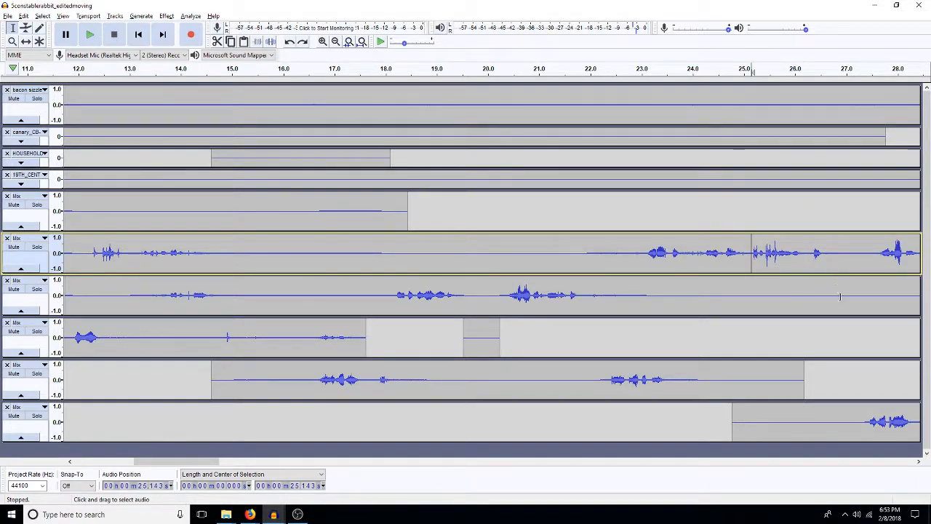
Step: Paste the copied quiet audio at about 26.2 s in the second Mix track and delete about 0.2 s at 26.6 s from the second through bottom Mix tracks
{"action": "left_click", "coordinate": [806, 262]}
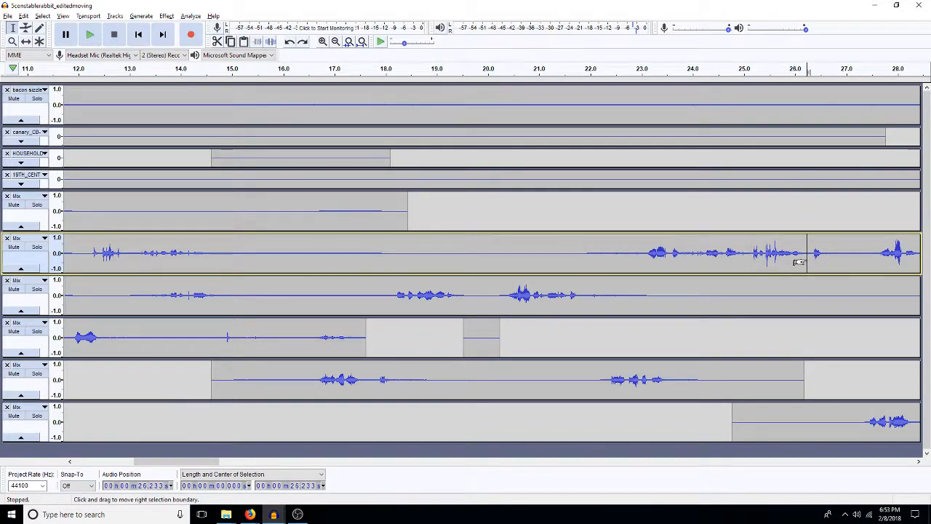
{"action": "key", "text": "ctrl+v"}
{"action": "left_click_drag", "start_coordinate": [834, 263], "coordinate": [822, 415]}
{"action": "key", "text": "Delete"}
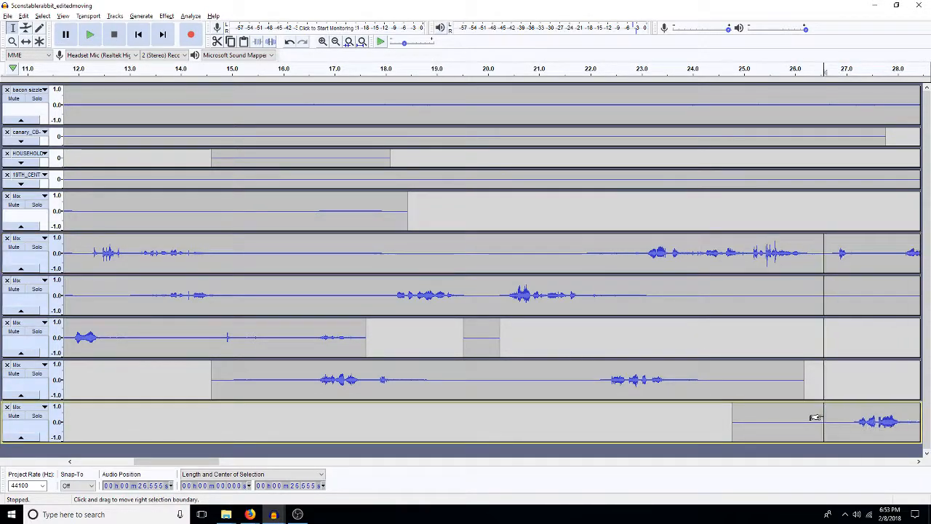
Step: Play the scene from about 20.3 s to check the timing of the dialogue
{"action": "left_click", "coordinate": [500, 252]}
{"action": "key", "text": "space"}
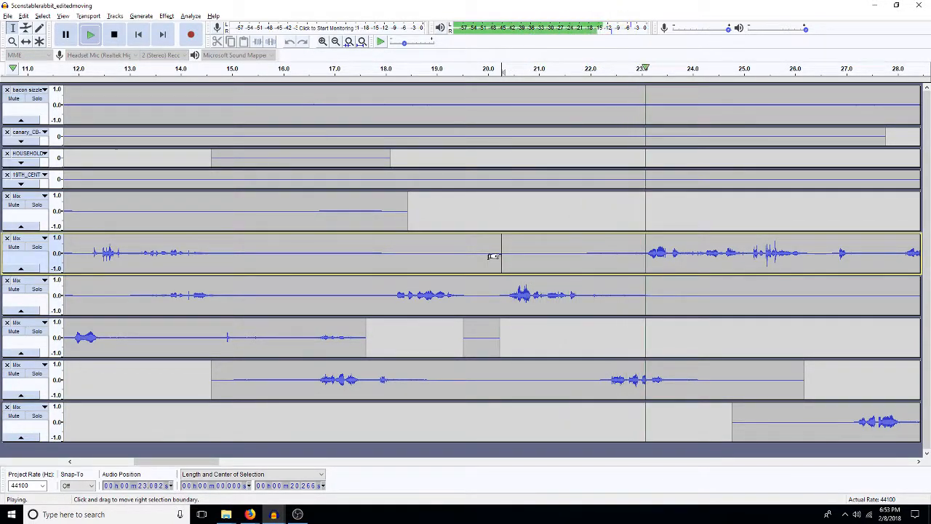
{"action": "key", "text": "space"}
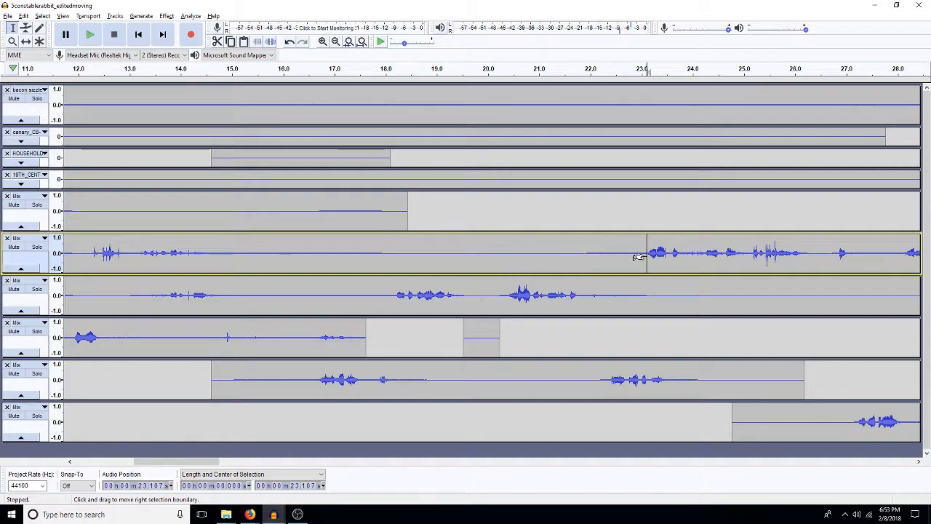
Step: Paste the copied quiet audio at about 23.1 s in the second Mix track and delete about 0.3 s from 23.5 s
{"action": "key", "text": "ctrl+v"}
{"action": "left_click_drag", "start_coordinate": [654, 255], "coordinate": [669, 252]}
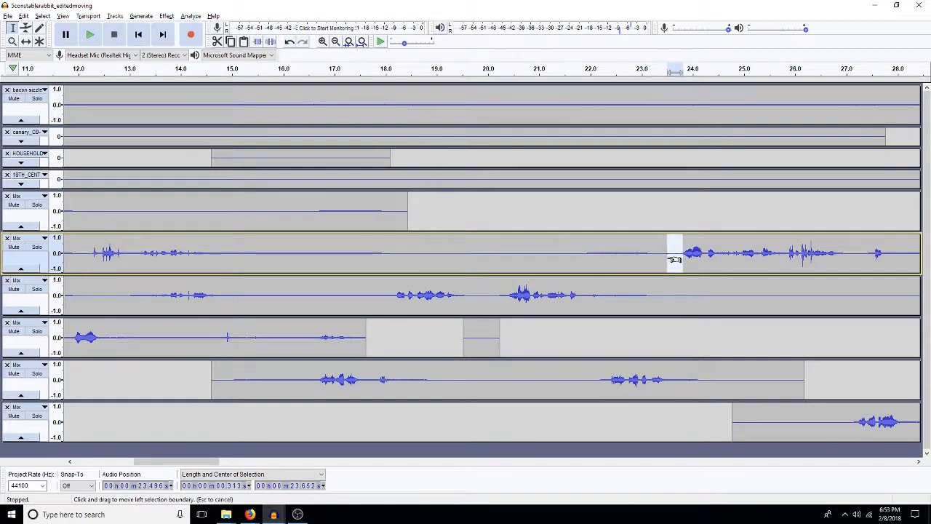
{"action": "key", "text": "Delete"}
Step: Play from about 20.5 s through the end of the dialogue to check the adjusted gaps
{"action": "left_click", "coordinate": [620, 268]}
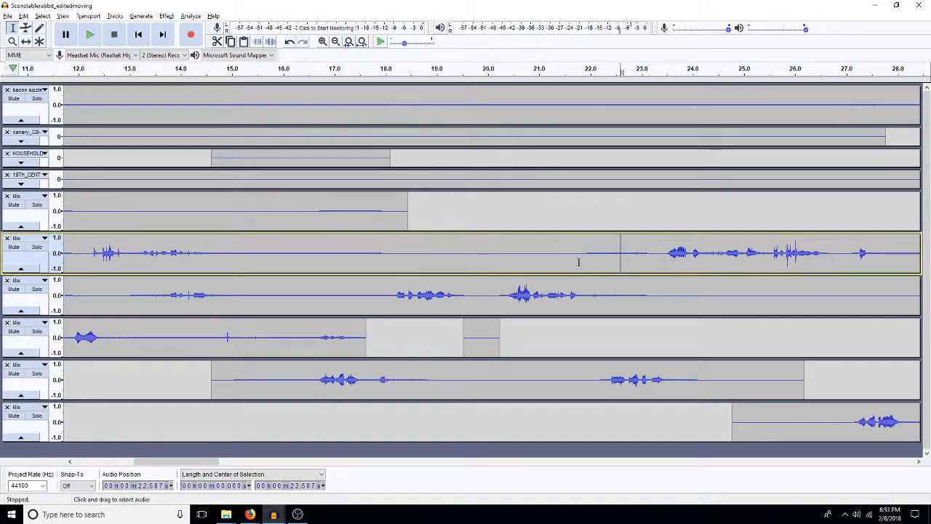
{"action": "left_click", "coordinate": [512, 257]}
{"action": "key", "text": "space"}
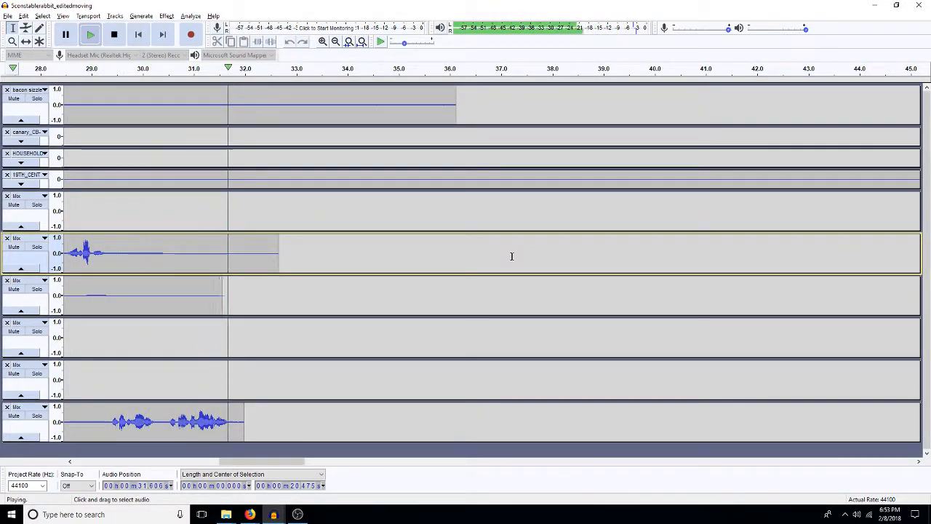
{"action": "key", "text": "space"}
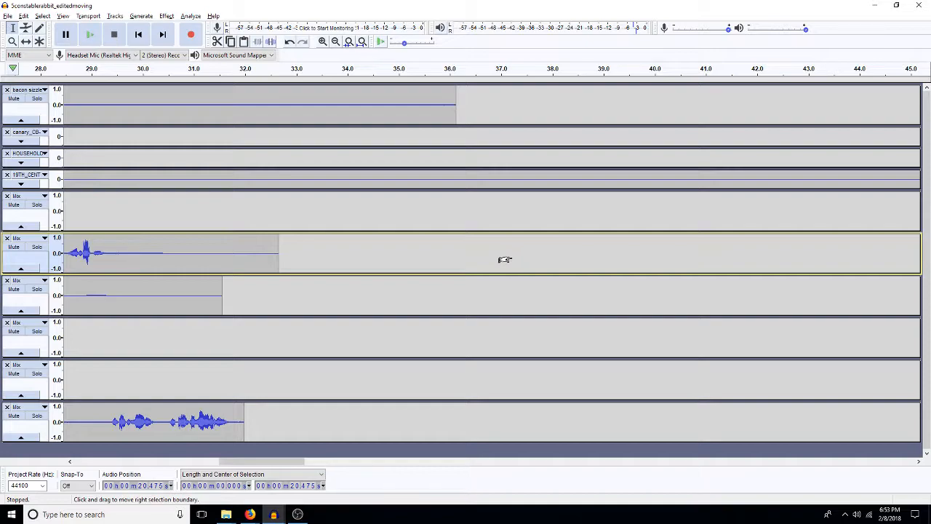
Step: Delete the 19TH_CENT track's audio after about 41.7 s and fit the whole project in the view
{"action": "key", "text": "ctrl+f"}
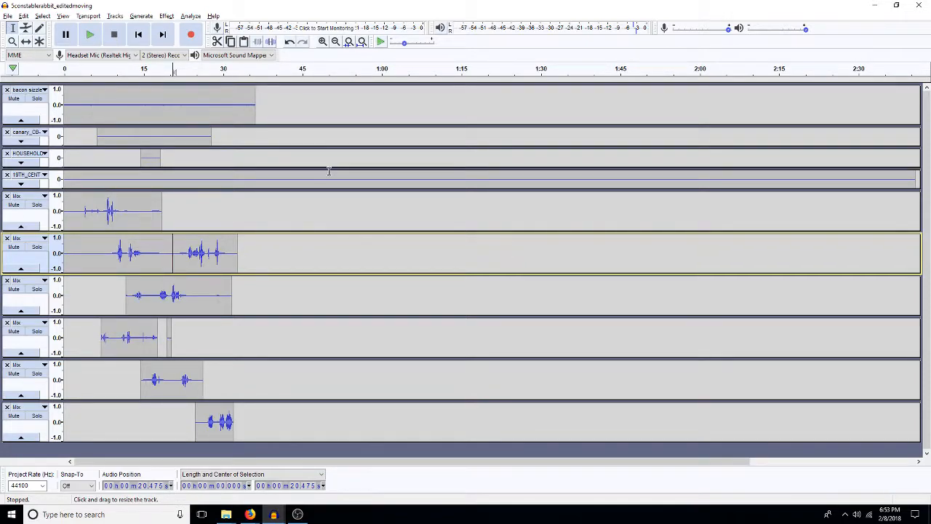
{"action": "left_click", "coordinate": [285, 179]}
{"action": "key", "text": "shift+End"}
{"action": "mouse_move", "coordinate": [291, 176]}
{"action": "left_mouse_down"}
{"action": "mouse_move", "coordinate": [277, 178]}
{"action": "mouse_move", "coordinate": [284, 174]}
{"action": "left_mouse_up"}
{"action": "key", "text": "ctrl+e"}
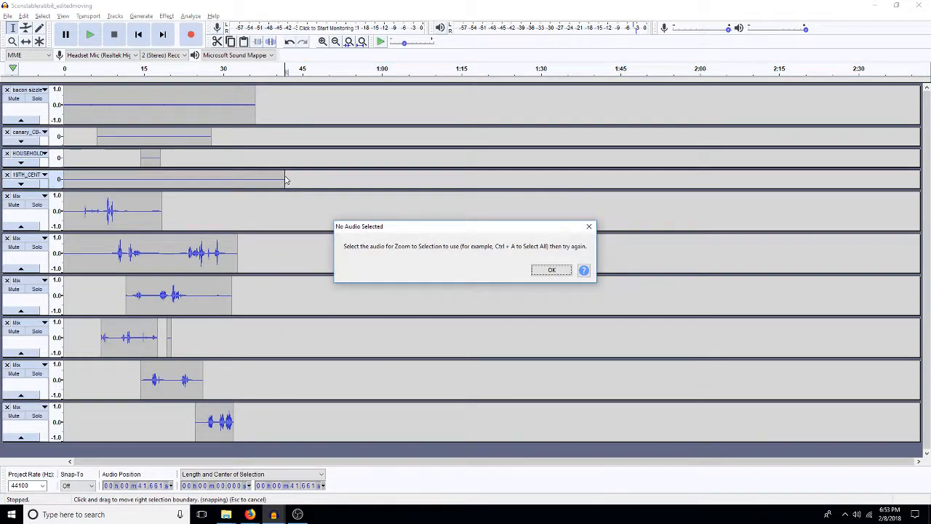
{"action": "left_click", "coordinate": [551, 270]}
{"action": "key", "text": "ctrl+1"}
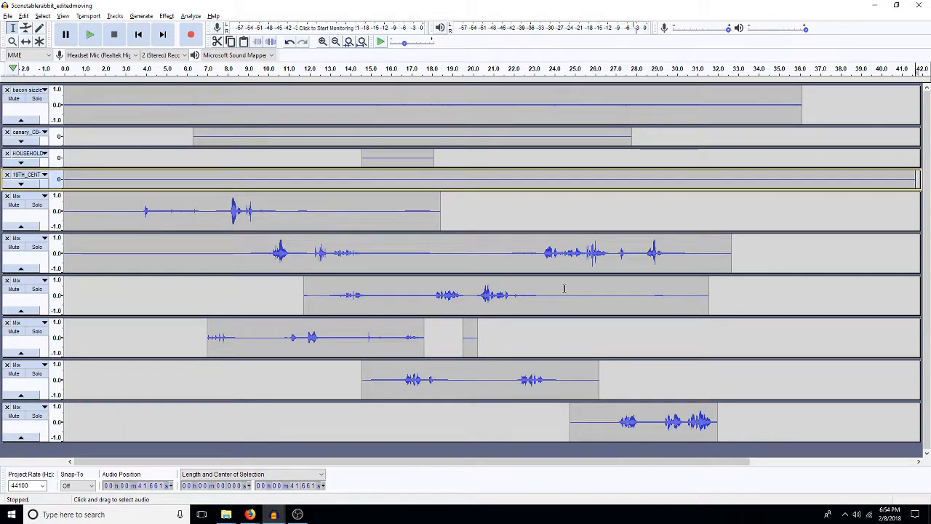
Step: Play the scene from about 22.3 s to check its final part
{"action": "left_click", "coordinate": [535, 207]}
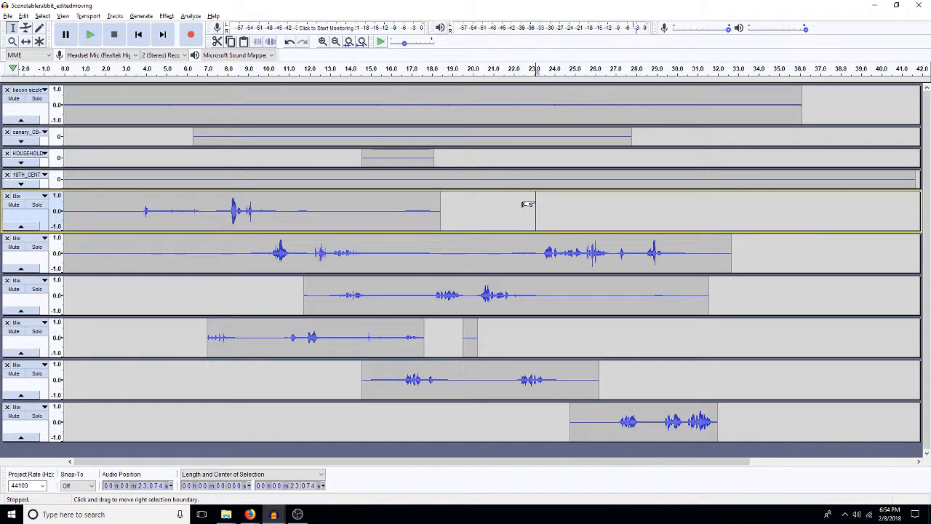
{"action": "left_click", "coordinate": [519, 158]}
{"action": "key", "text": "space"}
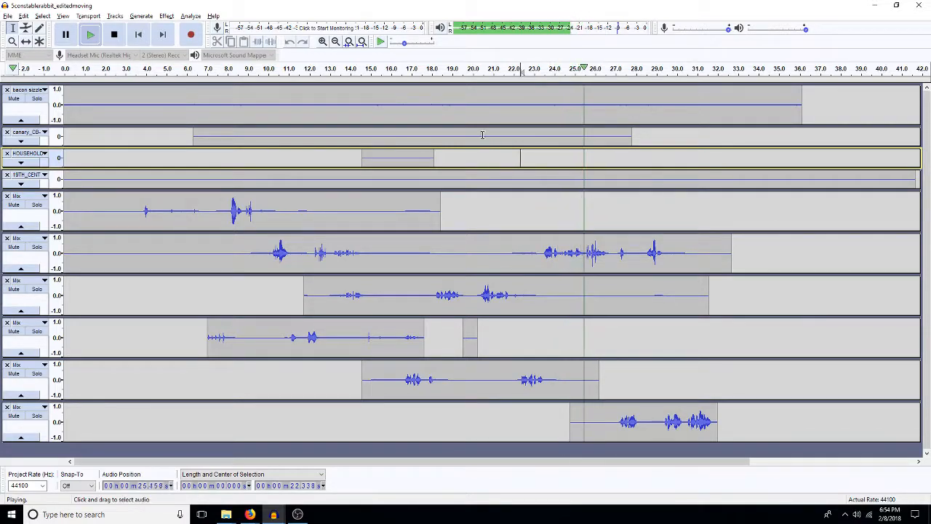
Step: Apply a Low Pass Filter with a 6 dB per octave rolloff to the whole 19TH_CENT track
{"action": "double_click", "coordinate": [362, 114]}
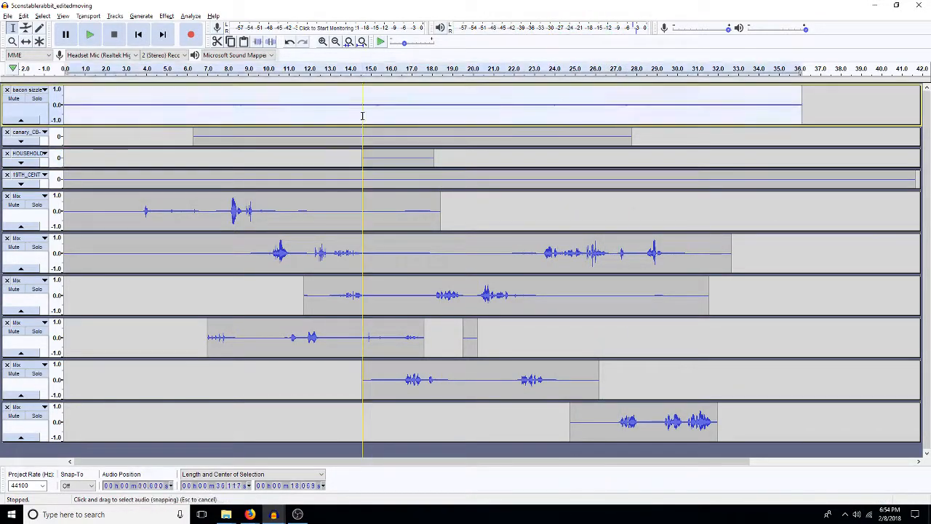
{"action": "double_click", "coordinate": [274, 178]}
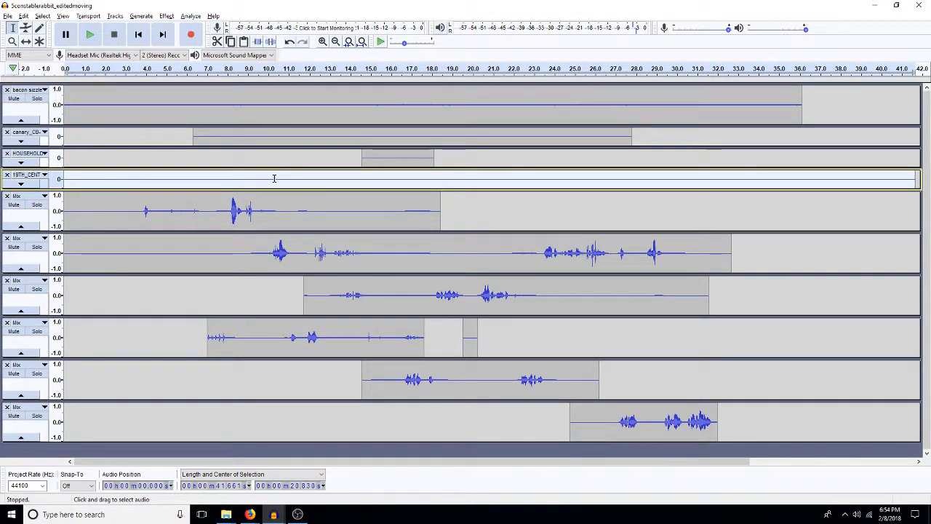
{"action": "key", "text": "ctrl+shift+l"}
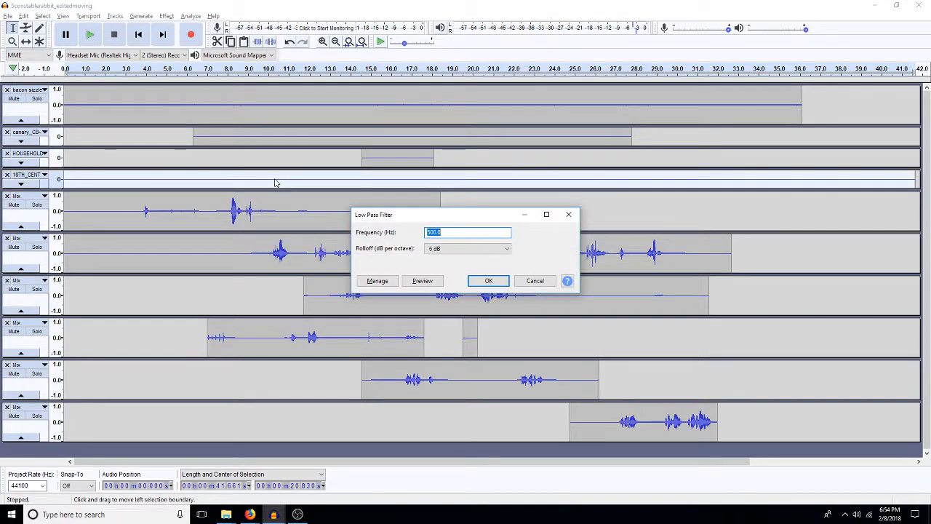
{"action": "key", "text": "Return"}
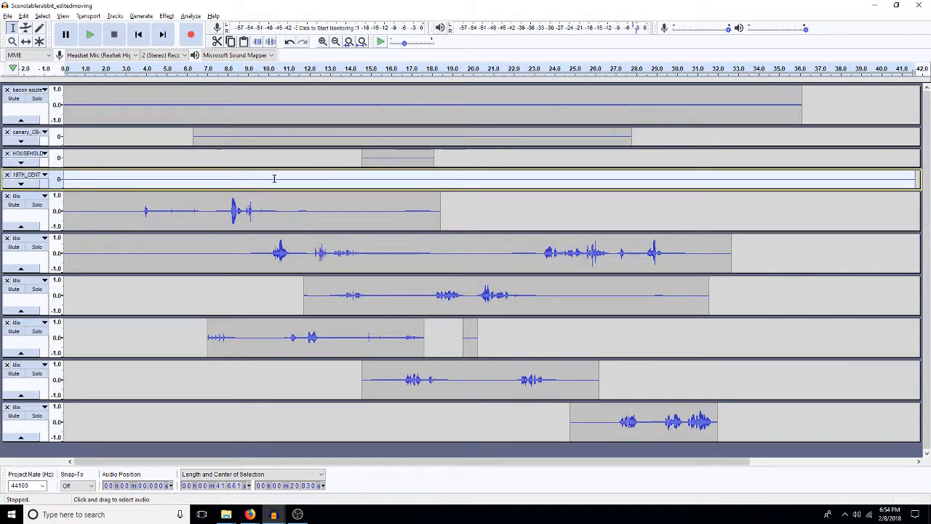
Step: Play the whole scene from the beginning to check the filtered background with the dialogue
{"action": "key", "text": "Home"}
{"action": "key", "text": "space"}
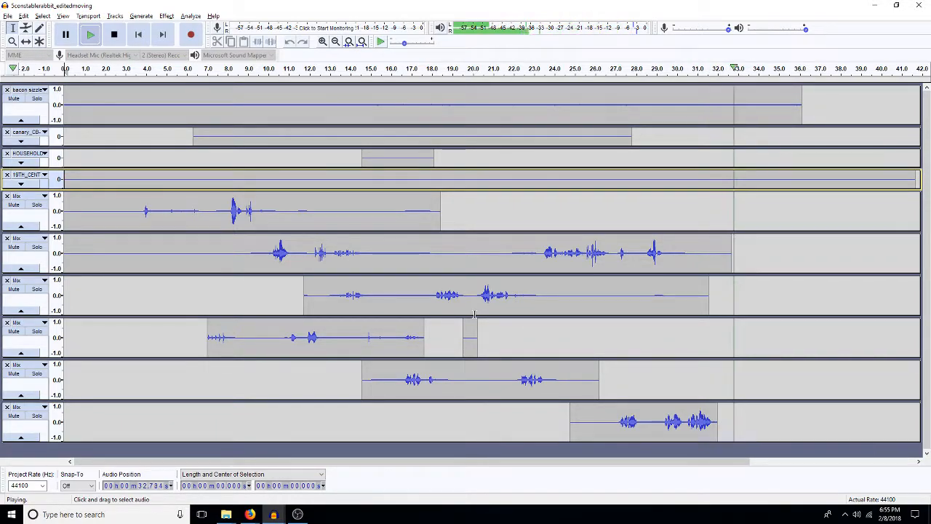
{"action": "key", "text": "space"}
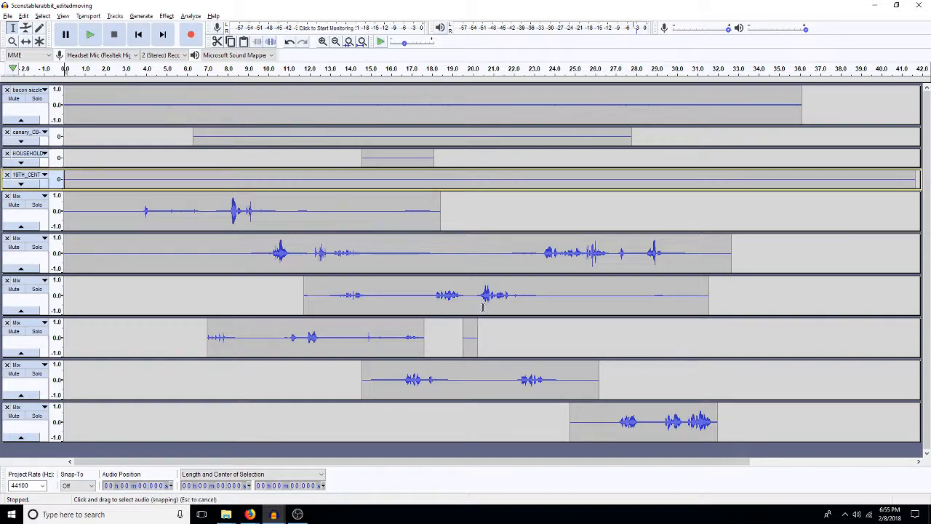
Step: Delete the 19TH_CENT track's audio after about 36.1 s, where the bacon sizzle track ends
{"action": "left_click_drag", "start_coordinate": [800, 182], "coordinate": [922, 200]}
{"action": "key", "text": "Escape"}
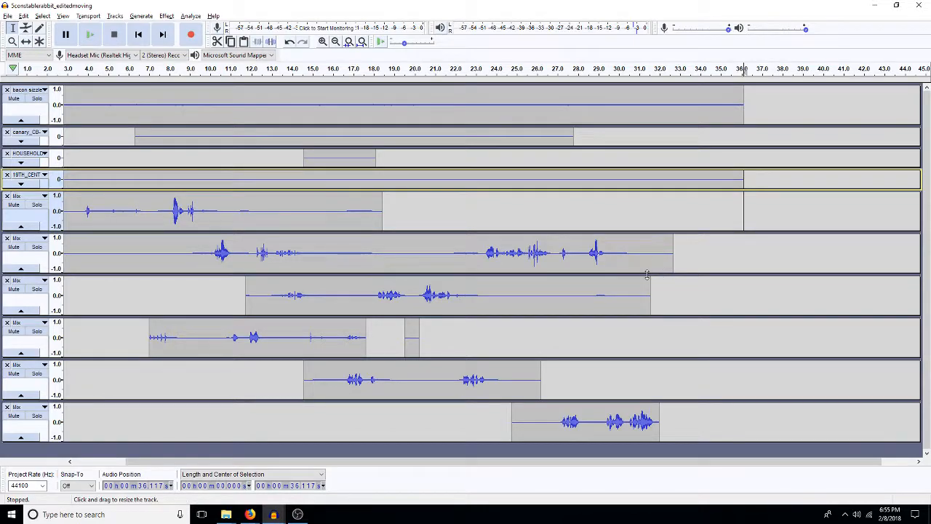
Step: Copy a stereo mixdown of all the scene's tracks and undo the mixdown to restore the separate tracks
{"action": "key", "text": "shift+Home"}
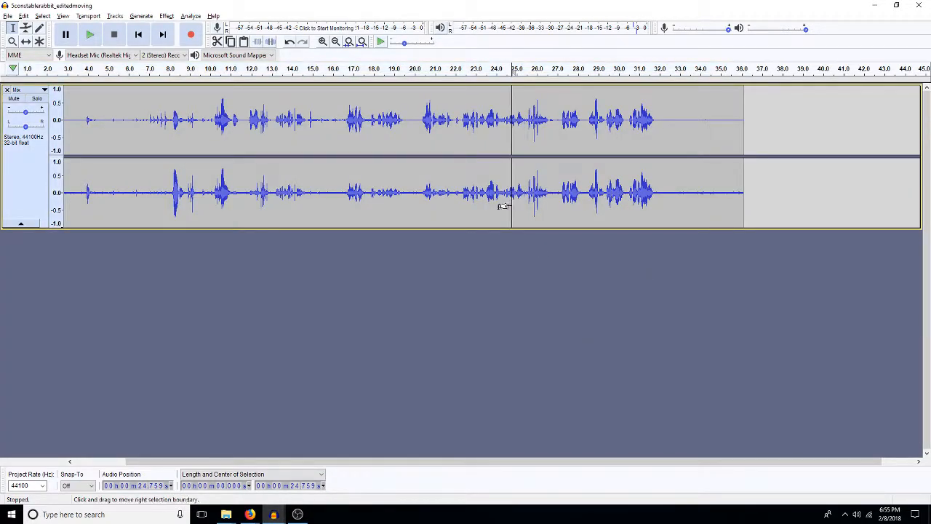
{"action": "key", "text": "ctrl+a"}
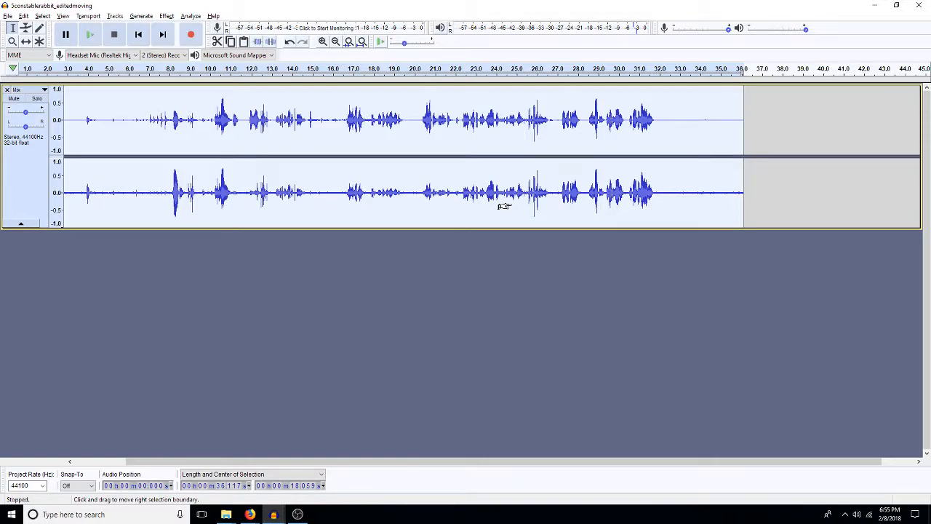
{"action": "key", "text": "ctrl+z"}
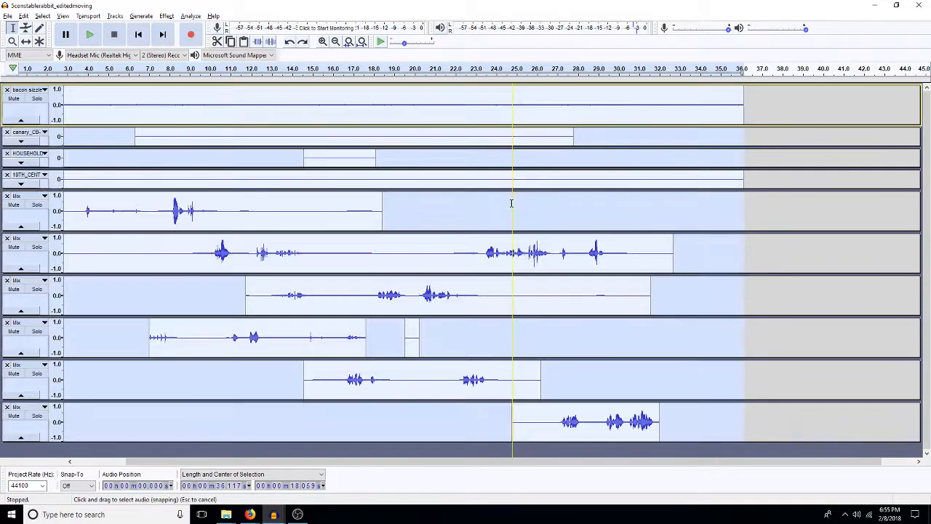
Step: Close the scene project, switch to the finalMix project and paste the copied mix in the second Mix track at about 6:08.4
{"action": "left_click", "coordinate": [922, 6]}
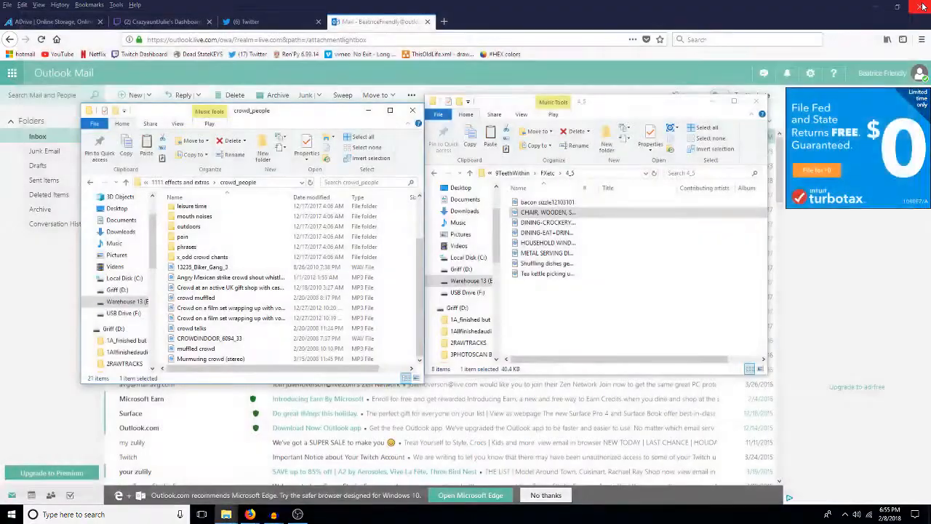
{"action": "left_click", "coordinate": [273, 514]}
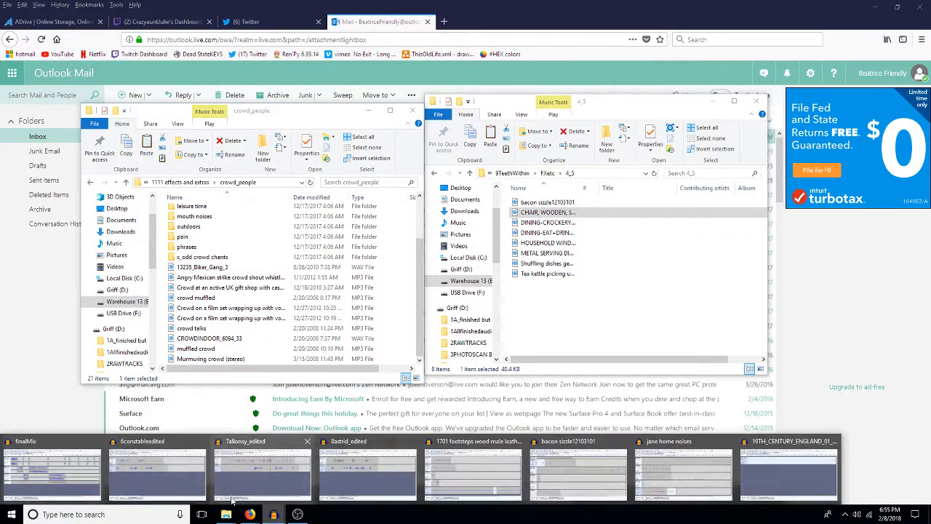
{"action": "left_click", "coordinate": [53, 473]}
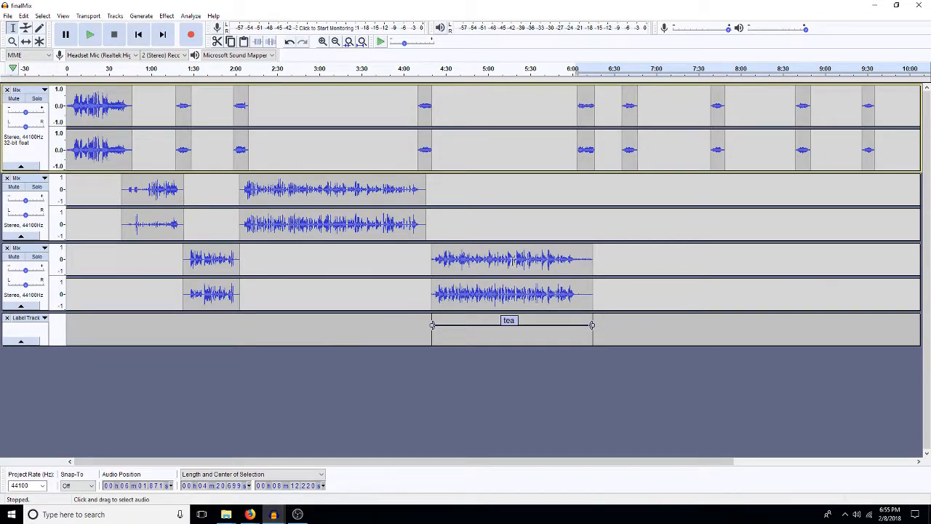
{"action": "left_click", "coordinate": [584, 225]}
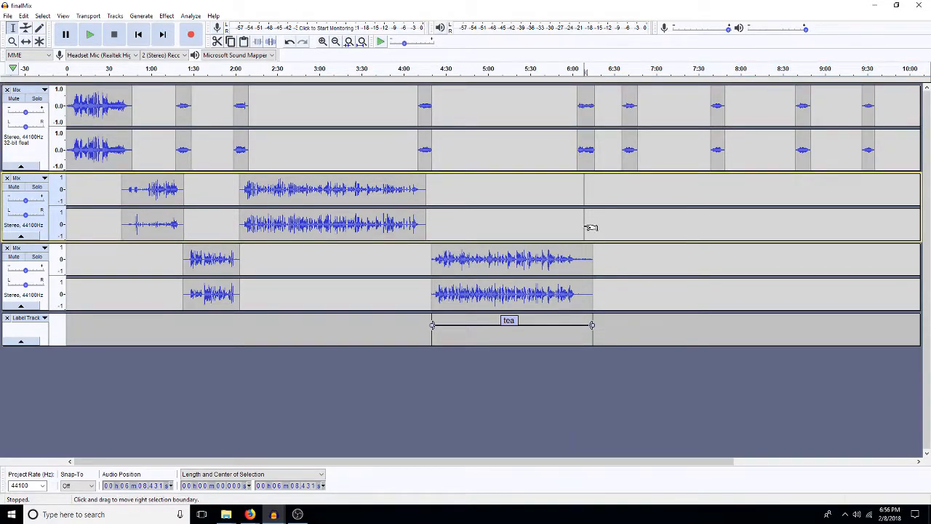
{"action": "left_click_drag", "start_coordinate": [576, 229], "coordinate": [590, 227]}
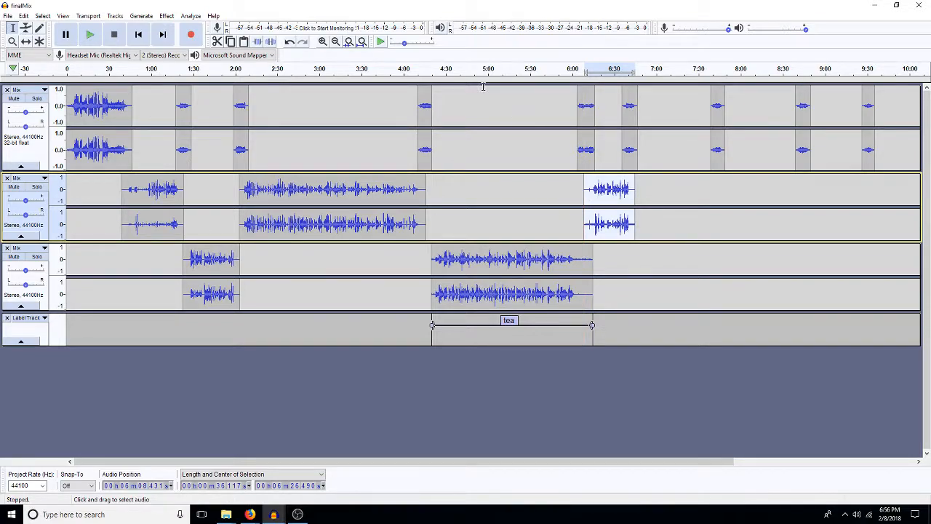
Step: Select about 2.7 s at the start of the tea scene clip and shift the clip about 1.5 s earlier
{"action": "left_click", "coordinate": [413, 190]}
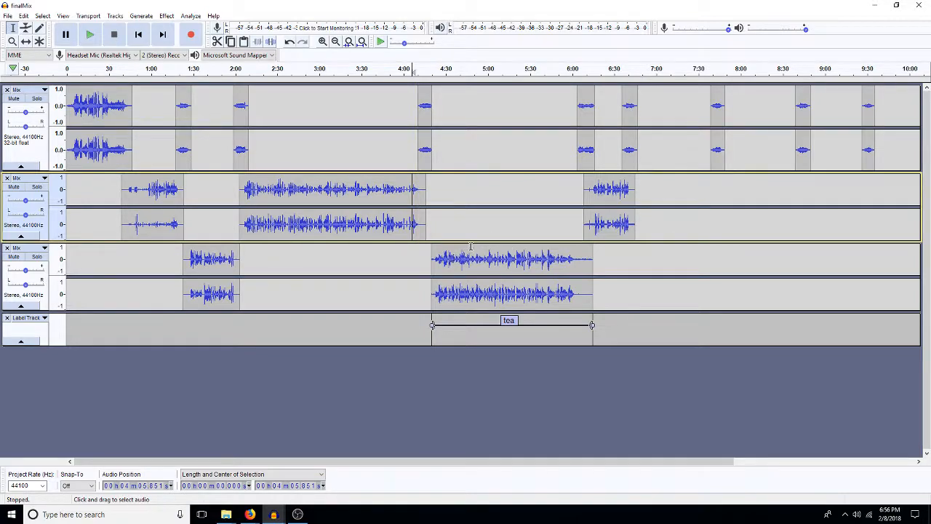
{"action": "left_click", "coordinate": [322, 41]}
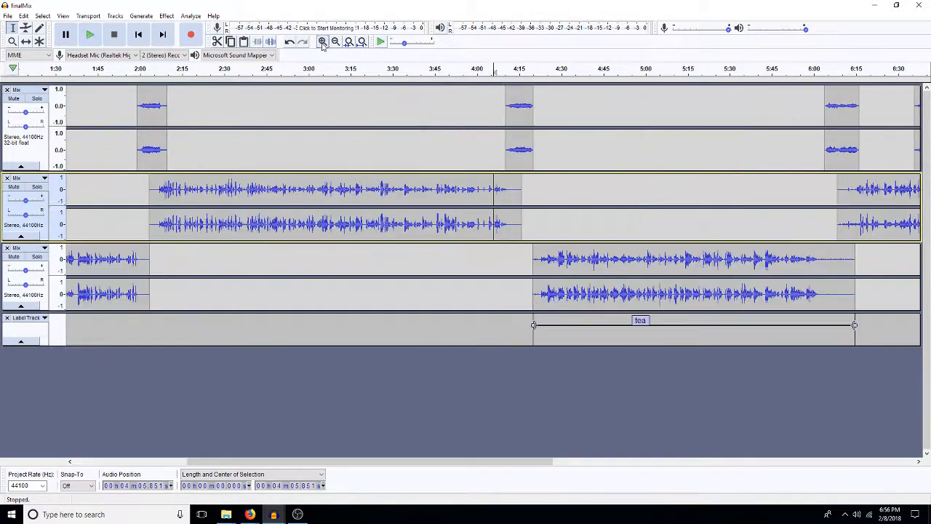
{"action": "left_click_drag", "start_coordinate": [540, 257], "coordinate": [535, 276]}
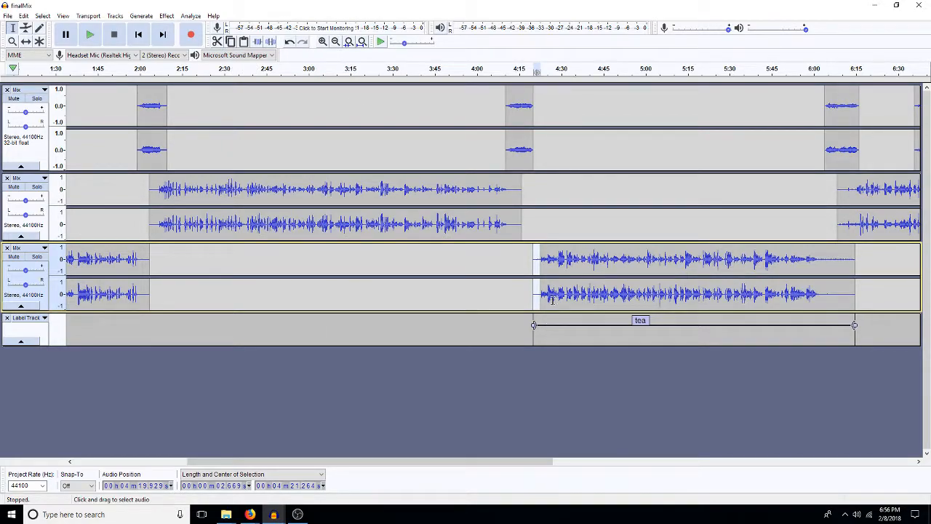
{"action": "key", "text": "F5"}
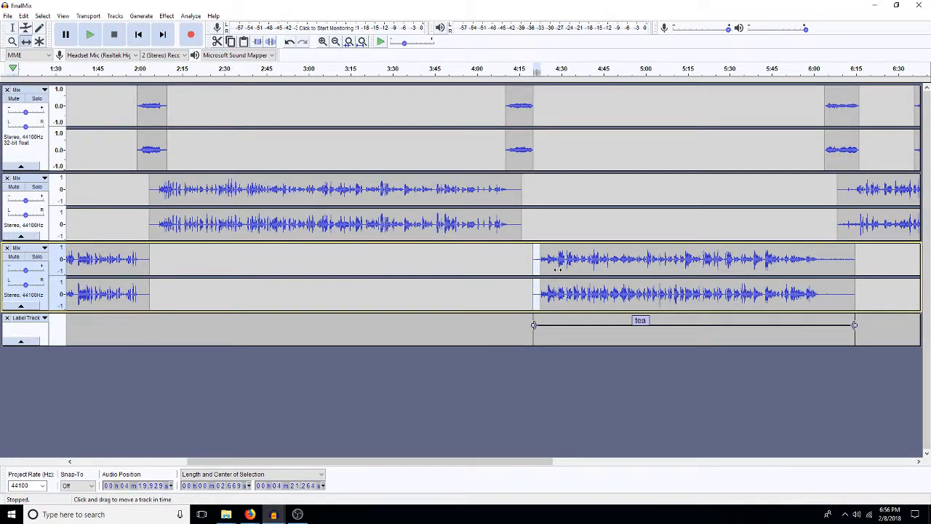
{"action": "left_click_drag", "start_coordinate": [556, 268], "coordinate": [552, 263]}
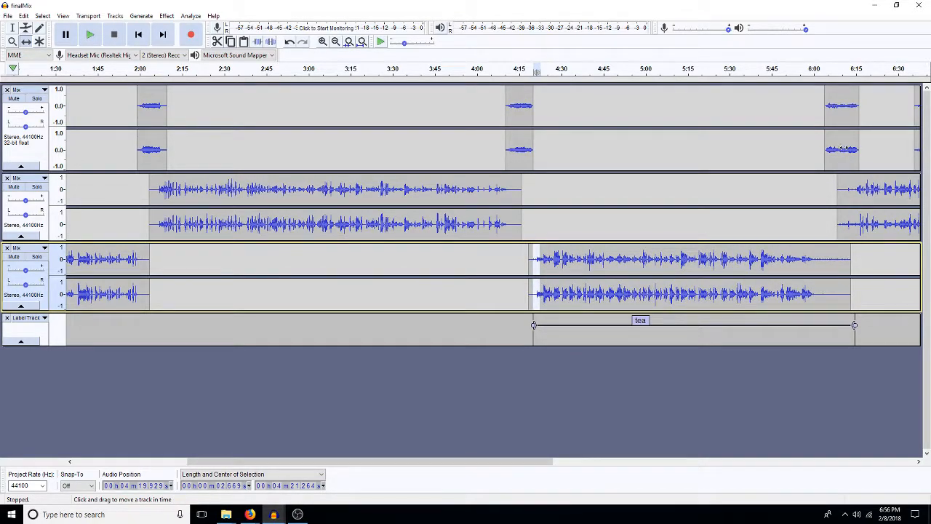
Step: Move the first track's two clips around the pasted scene to about 5:58 and 6:40, and shift the pasted scene to about 6:07.7
{"action": "left_click_drag", "start_coordinate": [841, 148], "coordinate": [839, 190]}
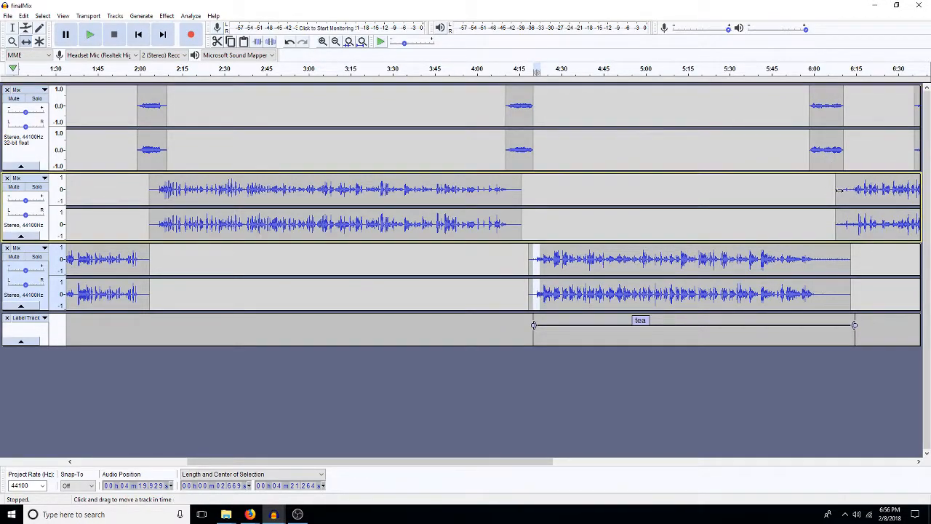
{"action": "left_click", "coordinate": [920, 462]}
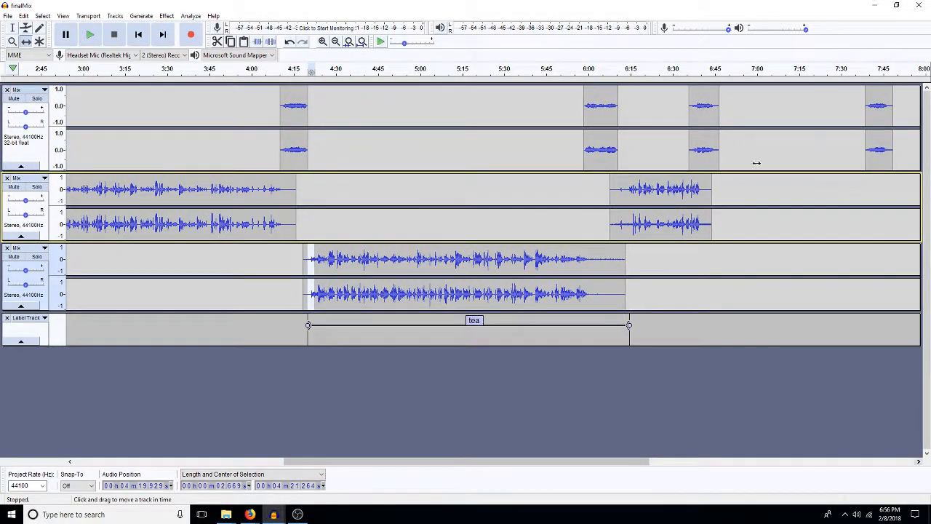
{"action": "left_click_drag", "start_coordinate": [687, 148], "coordinate": [717, 161]}
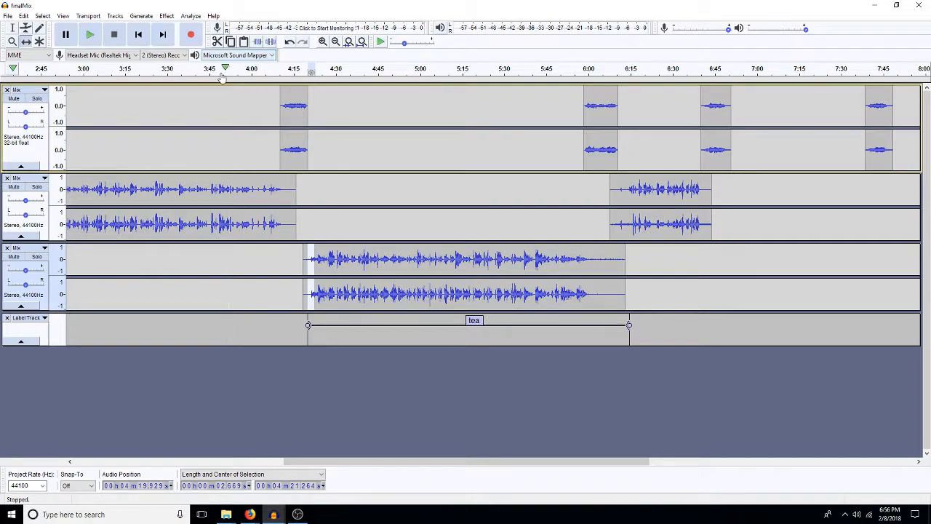
Step: Delete the tea scene clip's audio after about 6:05.7 and select its last 5.5 s
{"action": "left_click", "coordinate": [11, 26]}
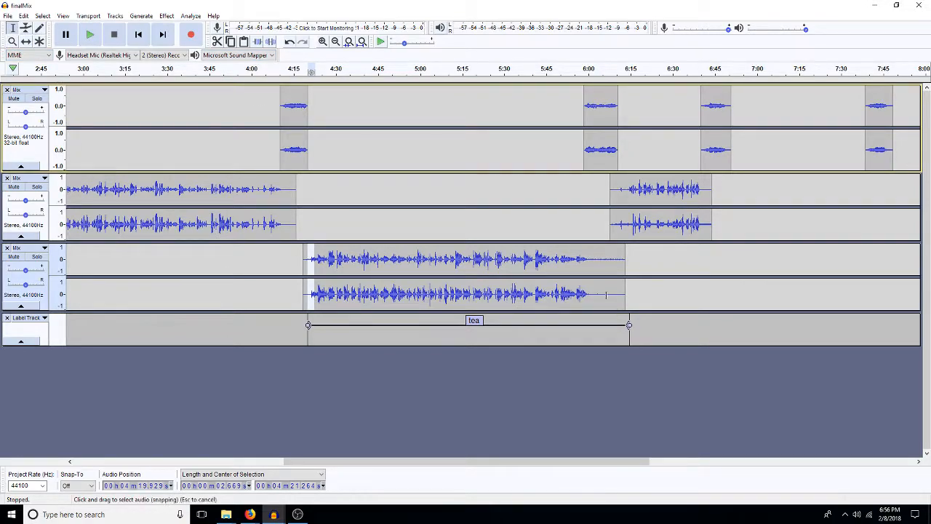
{"action": "left_click_drag", "start_coordinate": [604, 255], "coordinate": [658, 285]}
{"action": "key", "text": "Delete"}
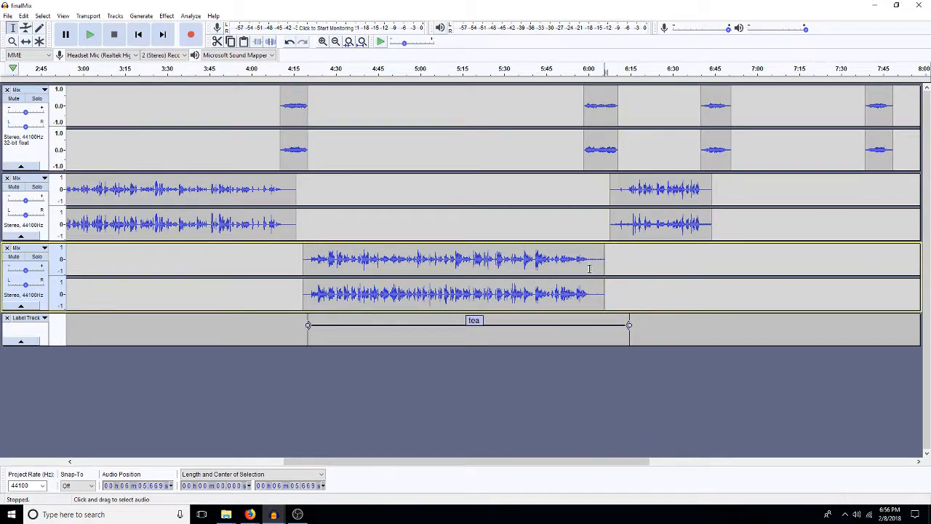
{"action": "left_click_drag", "start_coordinate": [588, 258], "coordinate": [603, 280]}
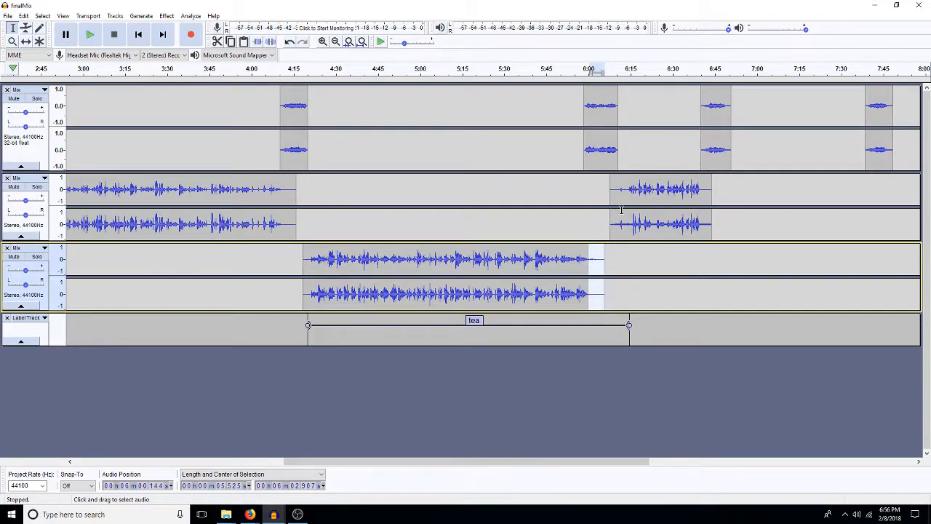
Step: Select the pasted scene's first 3.6 s and, separately, its last 3.7 s from about 6:40.2
{"action": "left_click_drag", "start_coordinate": [617, 197], "coordinate": [609, 207]}
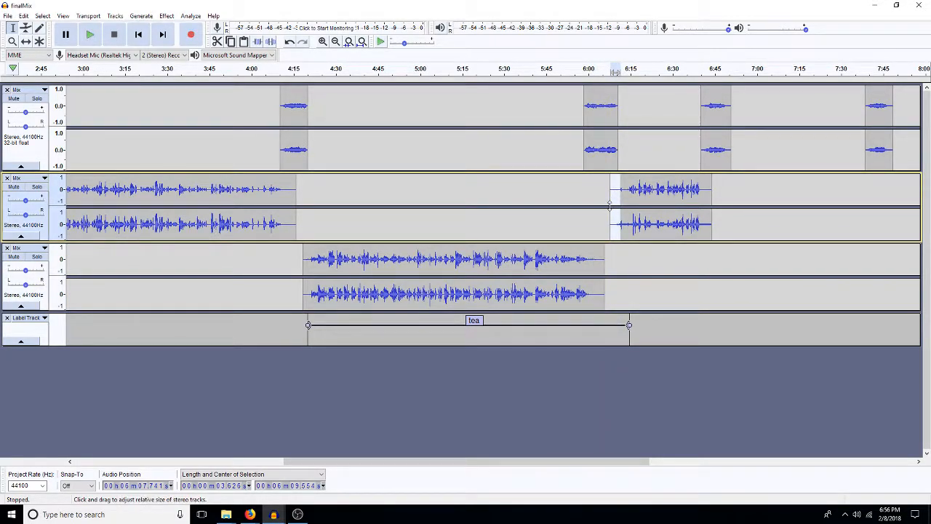
{"action": "left_click_drag", "start_coordinate": [698, 200], "coordinate": [706, 206]}
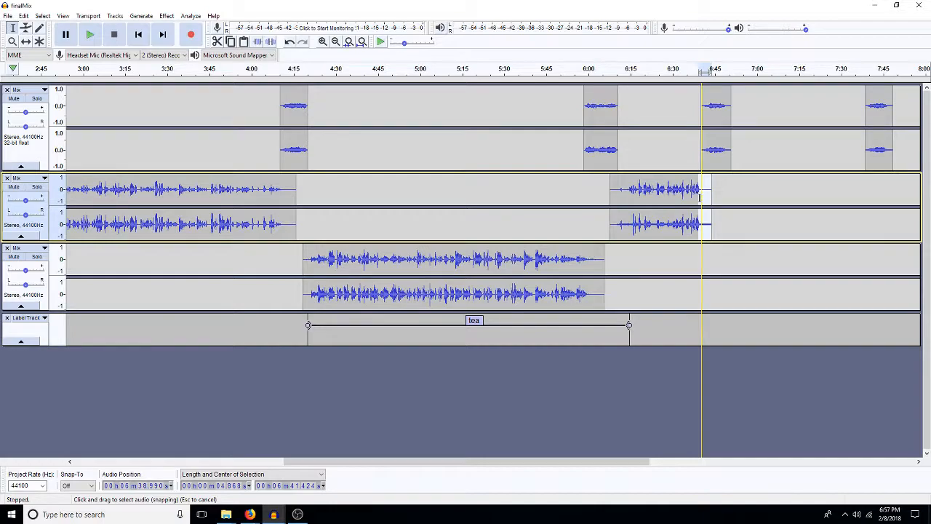
{"action": "left_click_drag", "start_coordinate": [704, 201], "coordinate": [708, 197]}
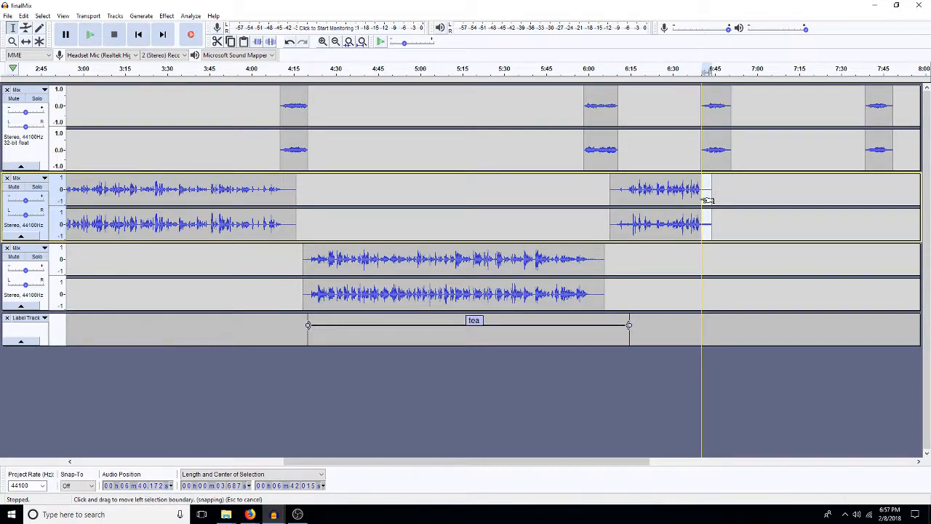
Step: Label the pasted scene clip "annie room tone and humming" across its full length
{"action": "double_click", "coordinate": [634, 228]}
{"action": "key", "text": "ctrl+b"}
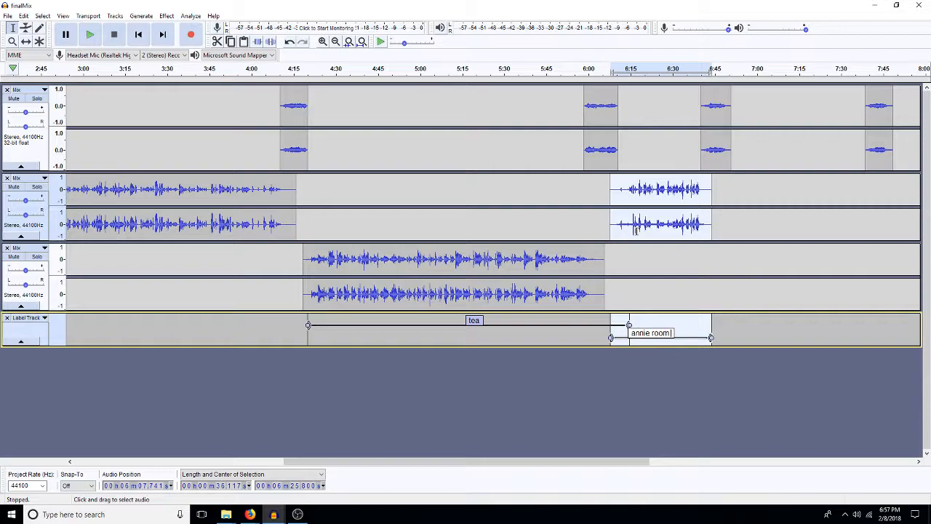
{"action": "type", "text": "annie room tone and humming"}
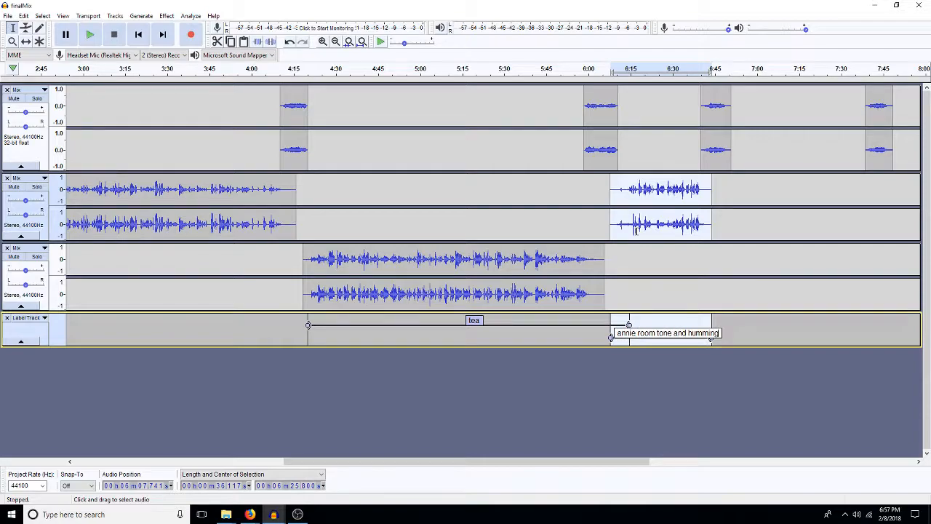
{"action": "left_click", "coordinate": [568, 338]}
Step: Play the final mix from about 3:52 through the pasted scene to check the scene transitions
{"action": "left_click", "coordinate": [229, 189]}
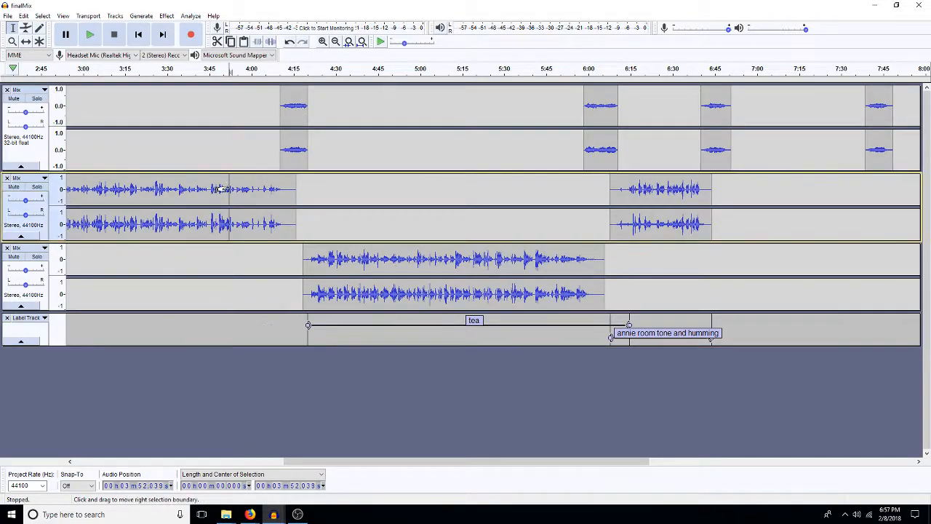
{"action": "key", "text": "space"}
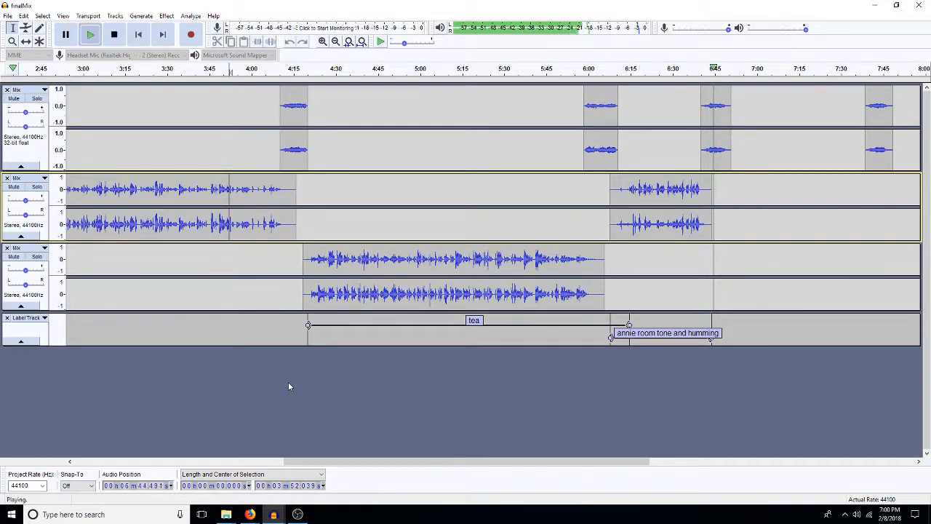
Step: Stop the final mix playback and bring up the 8astrid_edited project, passing over the constable project
{"action": "key", "text": "space"}
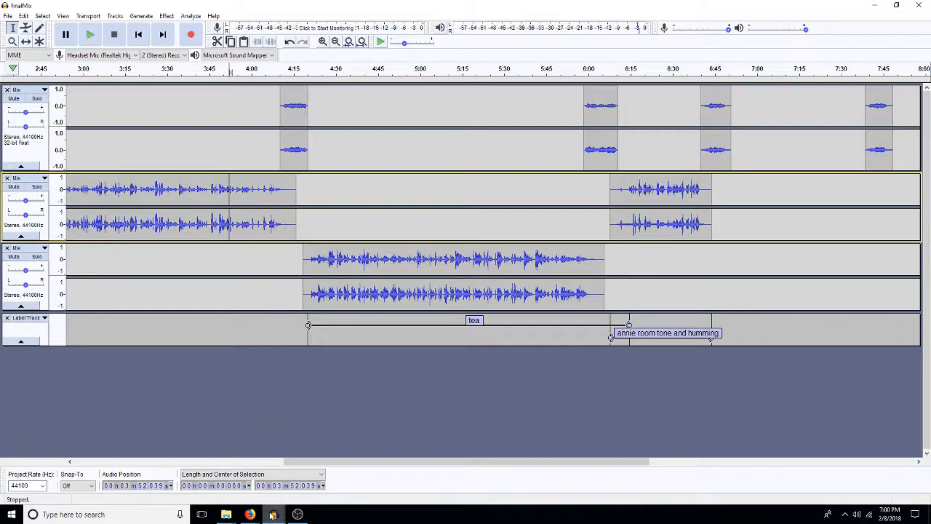
{"action": "mouse_move", "coordinate": [272, 515]}
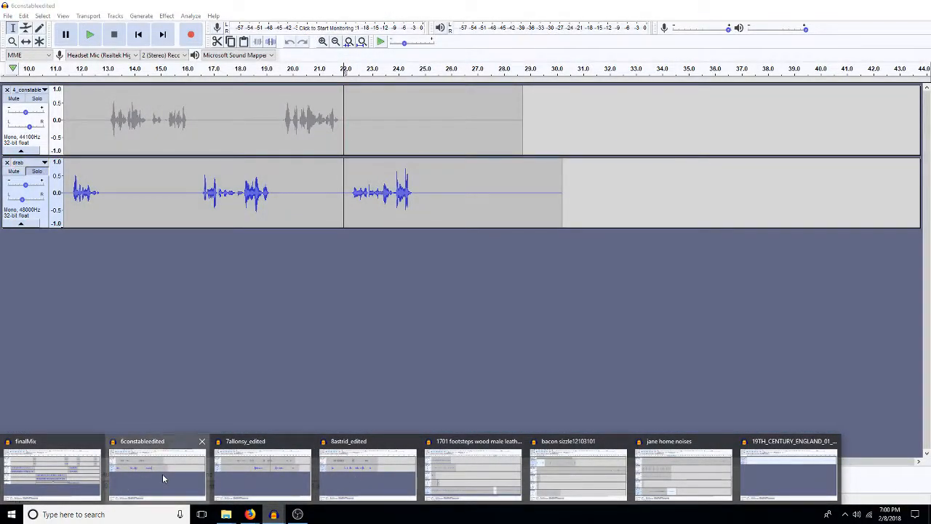
{"action": "left_click", "coordinate": [163, 474]}
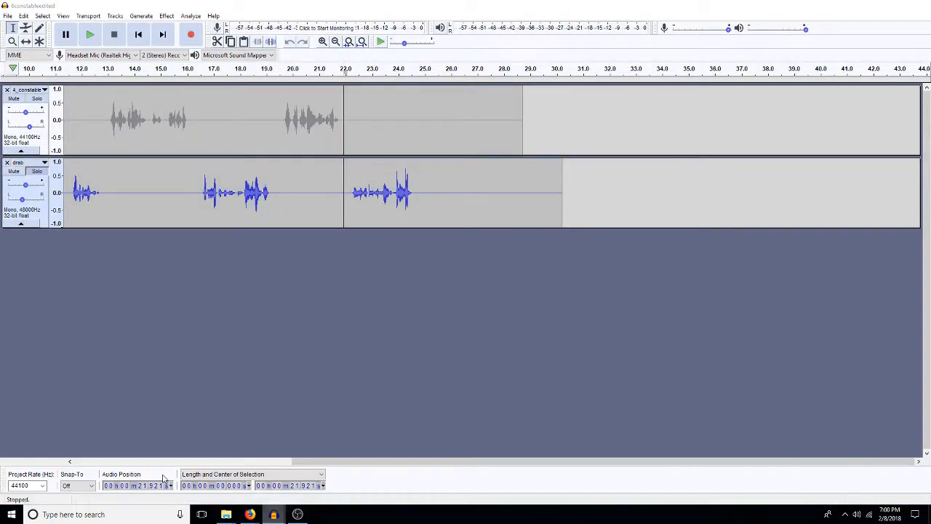
{"action": "mouse_move", "coordinate": [272, 514]}
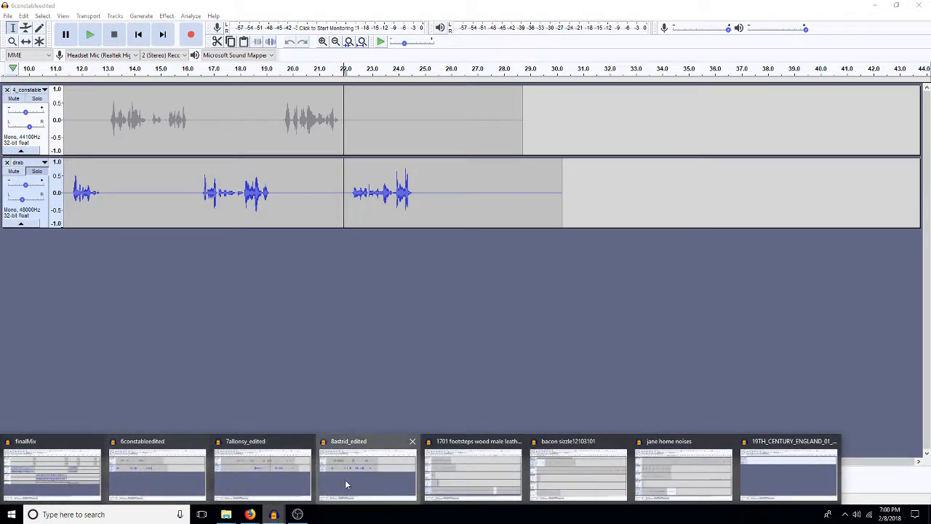
{"action": "left_click", "coordinate": [370, 473]}
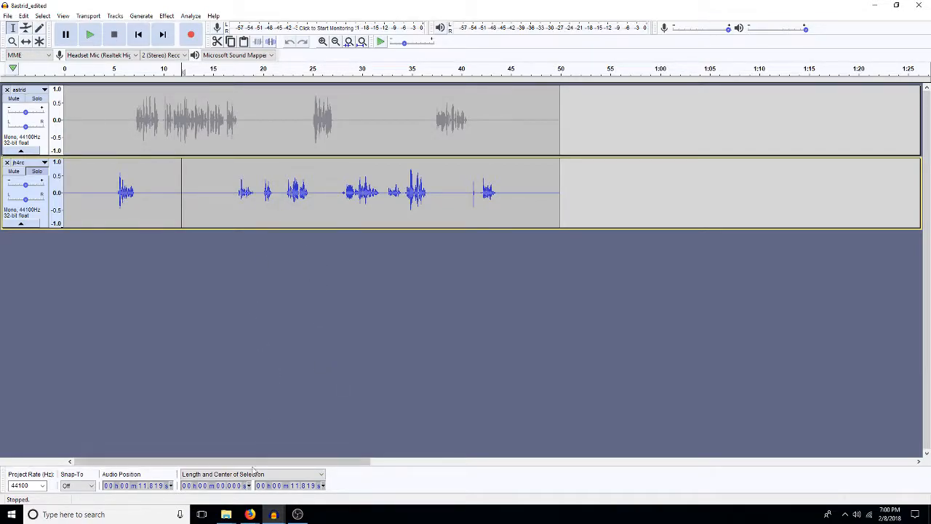
Step: Open the Backstag_edited_mixed2 project from the 3 Backstage folder of Teeth_Episode 2's Episode 2
{"action": "left_click", "coordinate": [7, 15]}
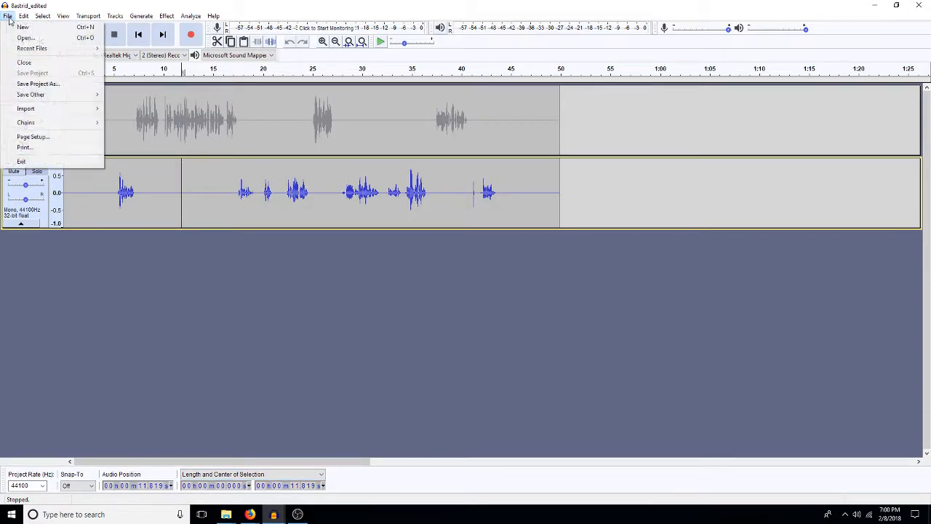
{"action": "left_click", "coordinate": [22, 37]}
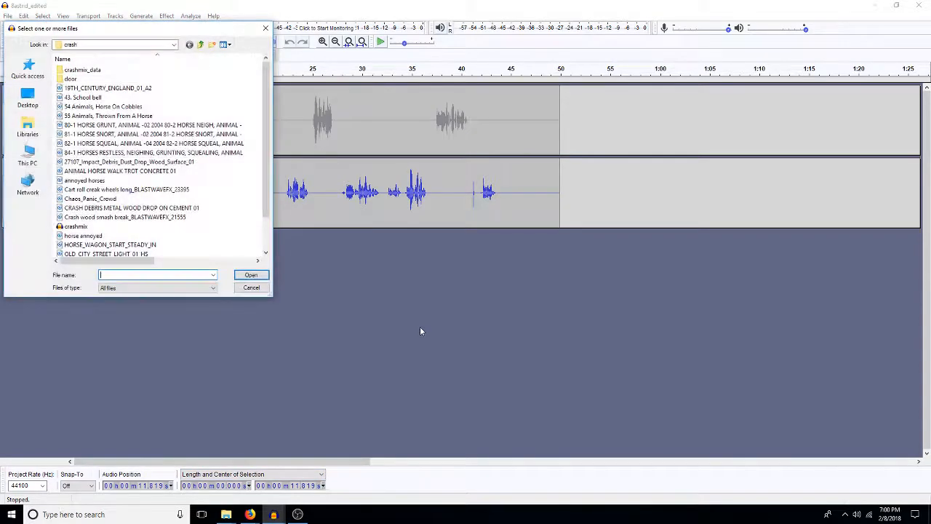
{"action": "left_click", "coordinate": [200, 45]}
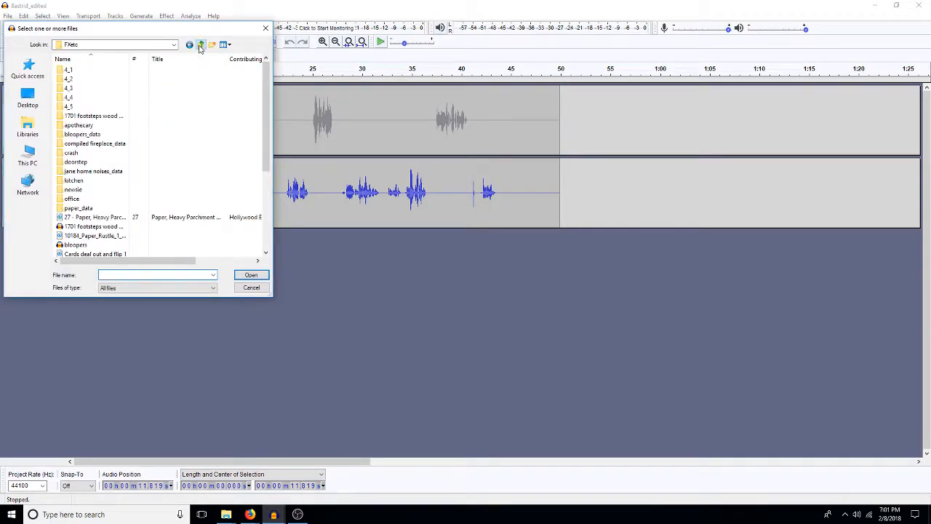
{"action": "double_click", "coordinate": [71, 80]}
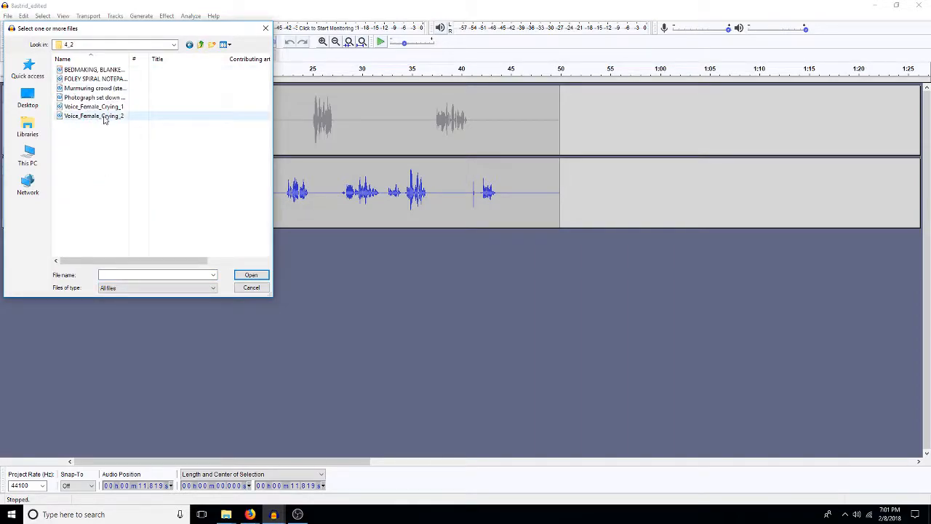
{"action": "left_click", "coordinate": [201, 45]}
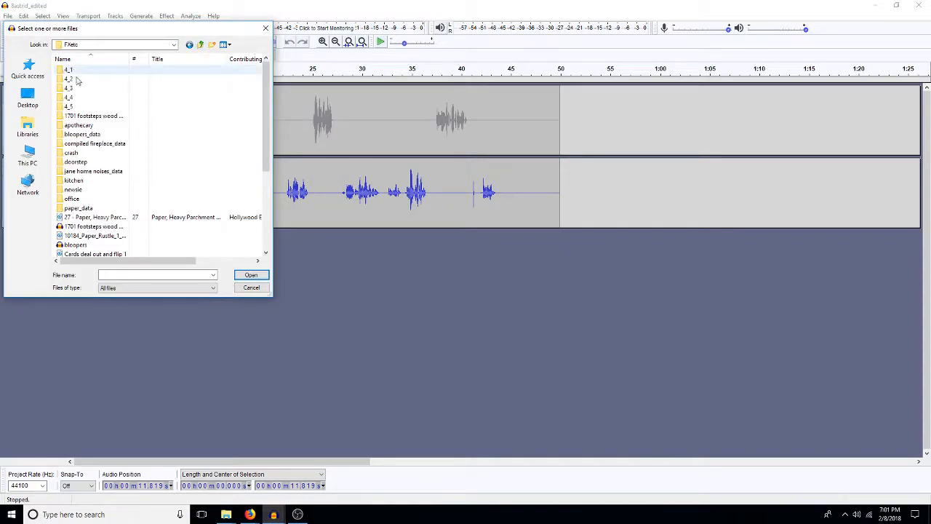
{"action": "left_click", "coordinate": [201, 45]}
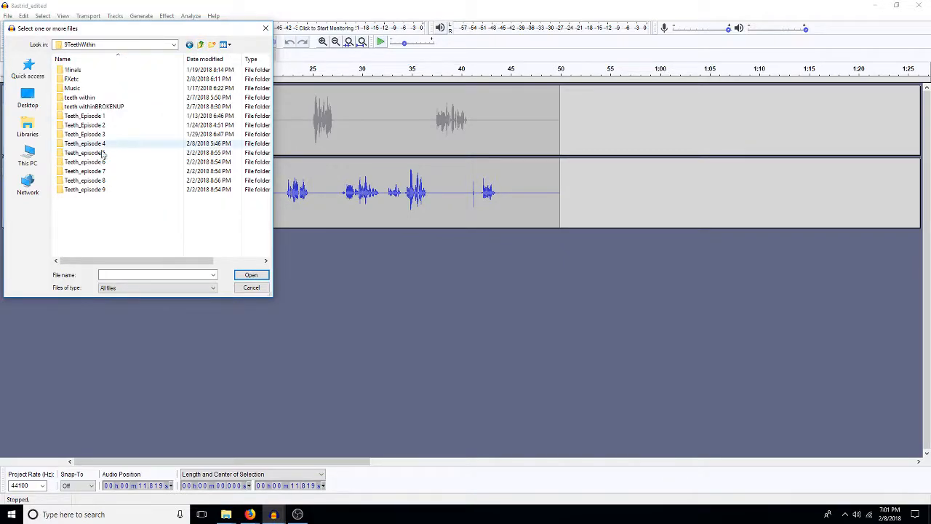
{"action": "double_click", "coordinate": [103, 125]}
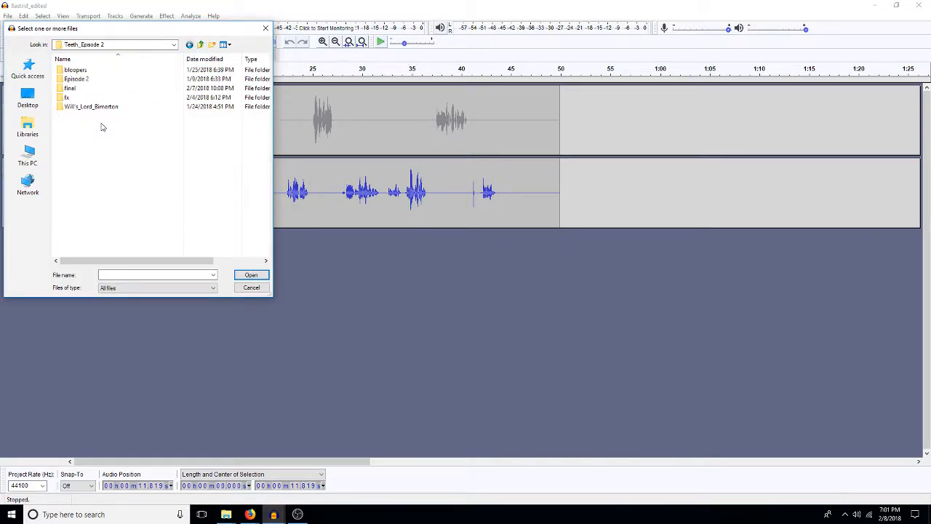
{"action": "double_click", "coordinate": [79, 82]}
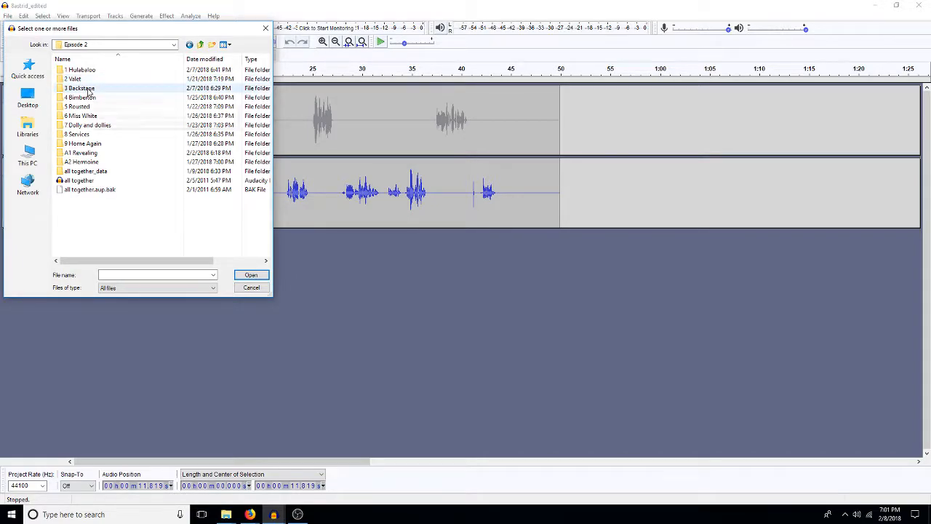
{"action": "double_click", "coordinate": [91, 91]}
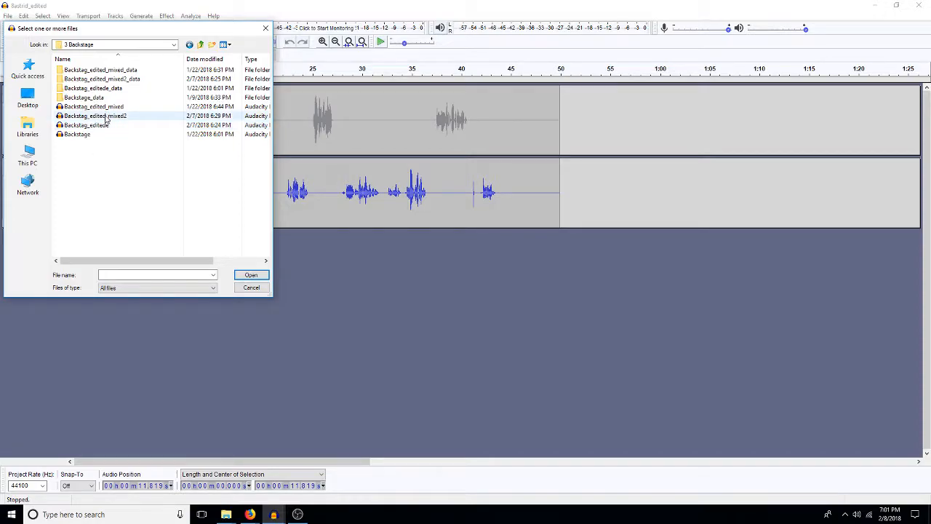
{"action": "double_click", "coordinate": [102, 117]}
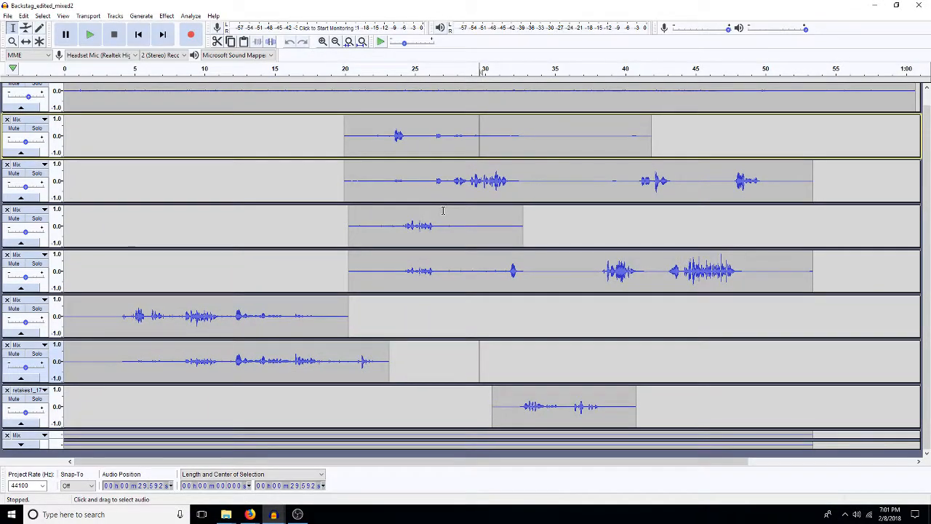
Step: Solo the first Mix track of the backstage project and listen to it from about 29.6 s
{"action": "scroll", "coordinate": [474, 209], "scroll_direction": "up", "scroll_amount": 1}
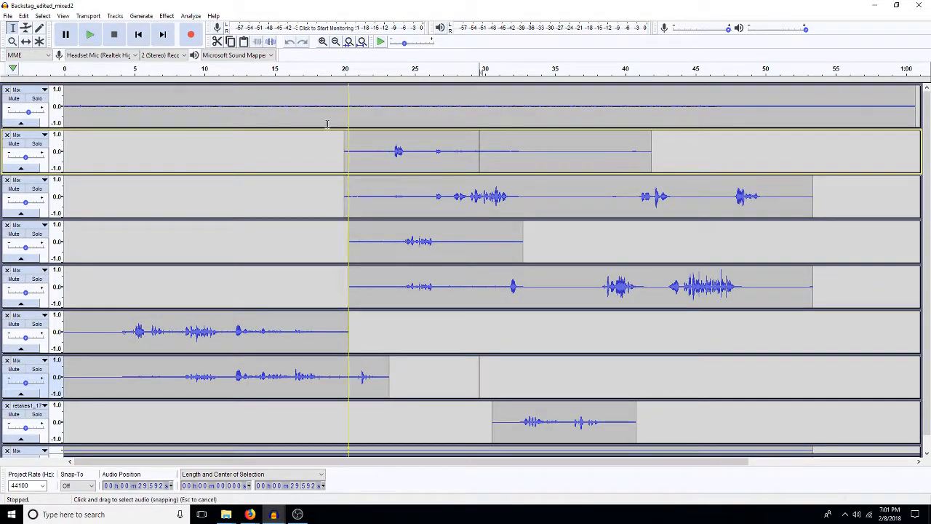
{"action": "left_click", "coordinate": [34, 99]}
{"action": "key", "text": "space"}
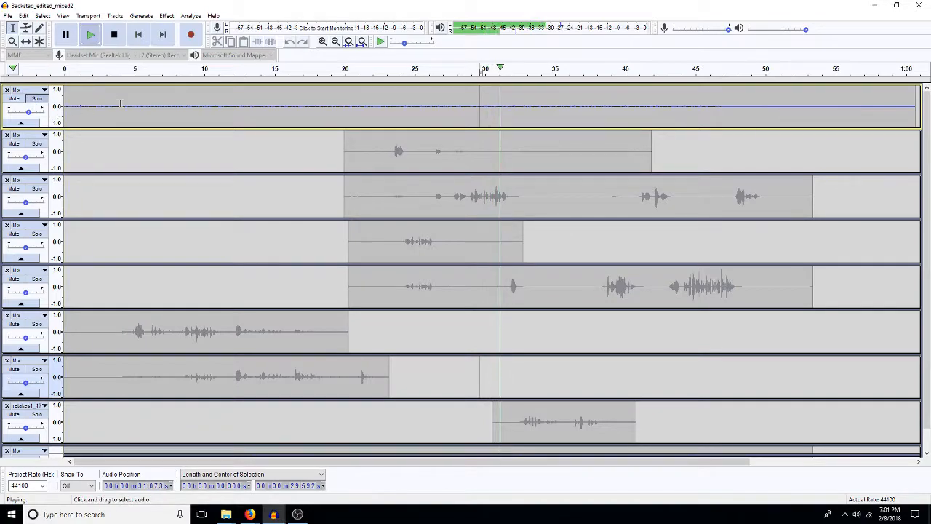
Step: Copy the backstage project's entire first Mix track, close that project and paste the audio as a new track in 8astrid_edited
{"action": "left_click", "coordinate": [120, 106]}
{"action": "double_click", "coordinate": [109, 106]}
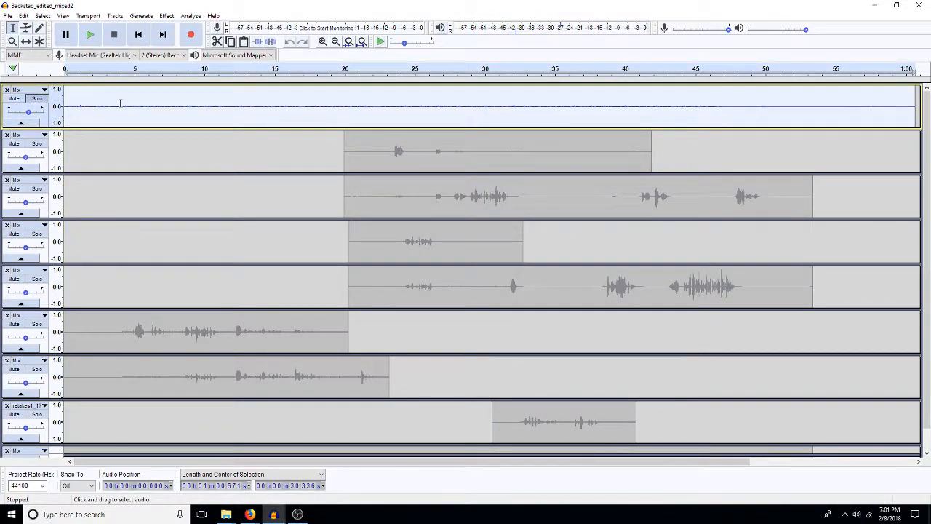
{"action": "left_click", "coordinate": [918, 5]}
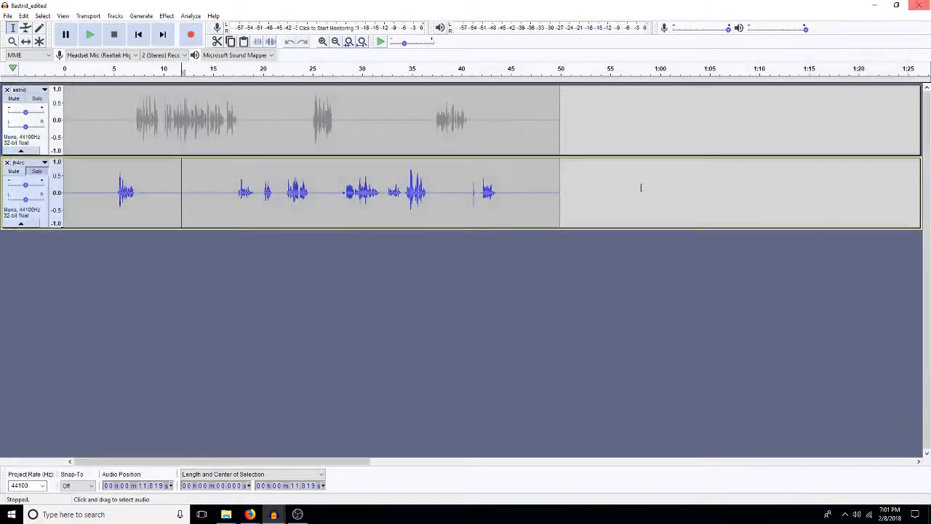
{"action": "key", "text": "ctrl+v"}
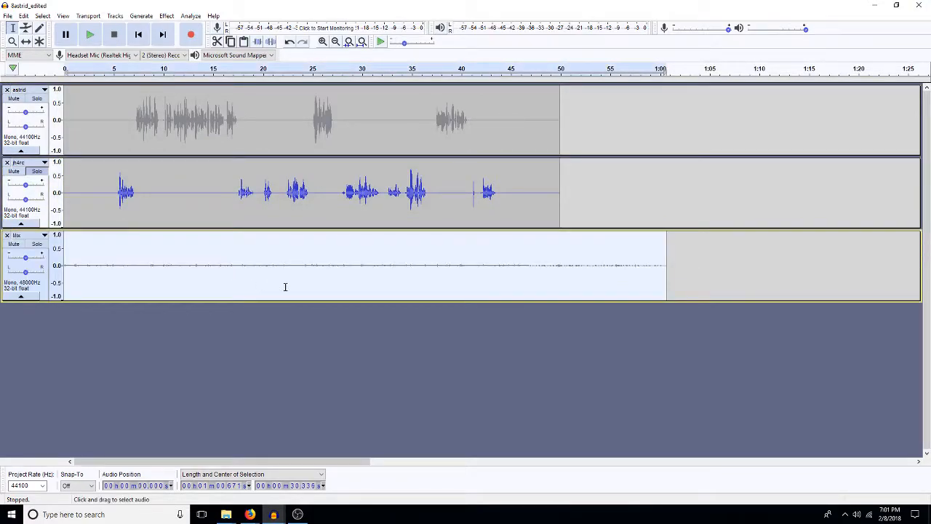
Step: Amplify the jh4rc track's section from about 16 s to 34.3 s by 3 dB
{"action": "double_click", "coordinate": [161, 114]}
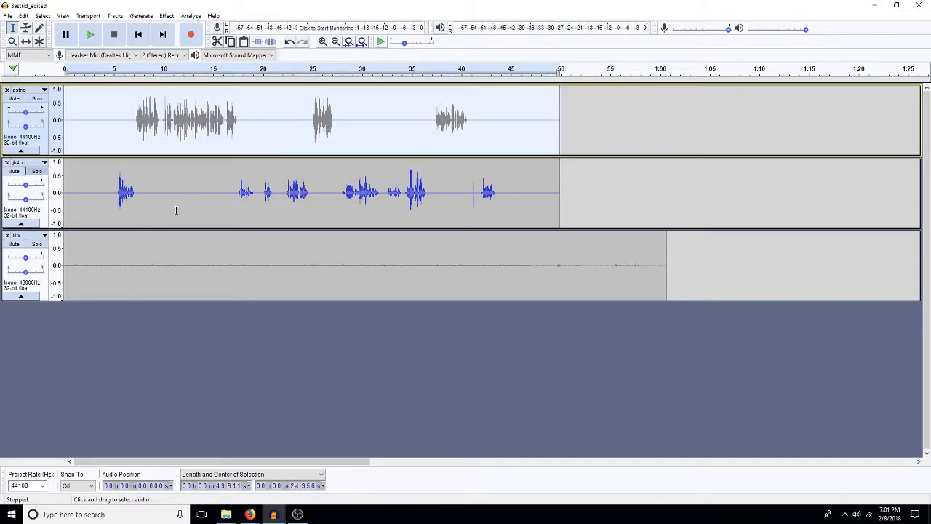
{"action": "double_click", "coordinate": [176, 210]}
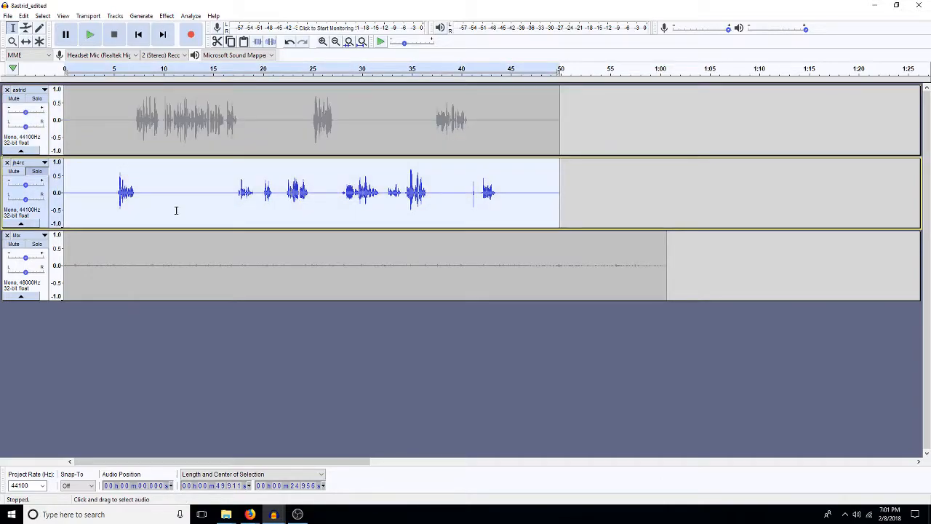
{"action": "left_click_drag", "start_coordinate": [405, 200], "coordinate": [223, 207]}
{"action": "key", "text": "ctrl+shift+a"}
{"action": "type", "text": "3"}
{"action": "key", "text": "Return"}
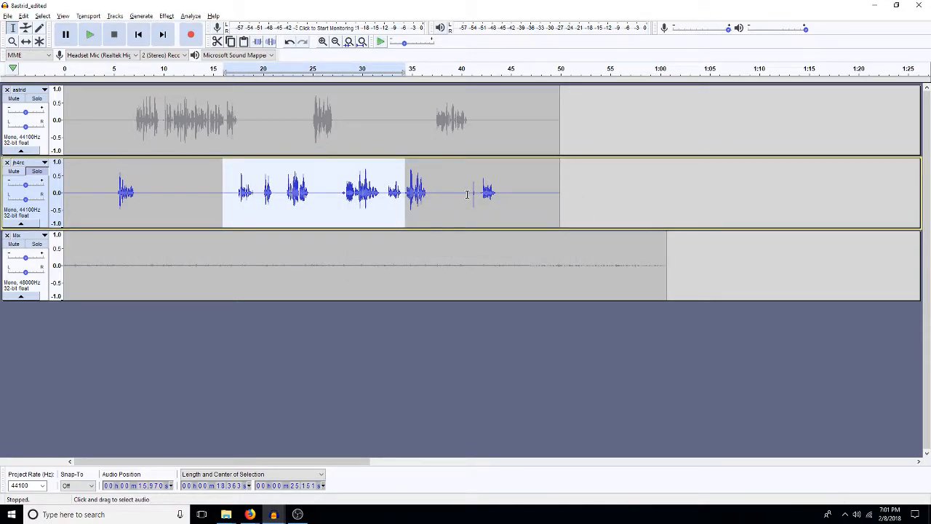
Step: Repeat the amplification on the jh4rc track's section from about 40.6 s to 44.7 s and clear the selection
{"action": "left_click_drag", "start_coordinate": [467, 194], "coordinate": [507, 196]}
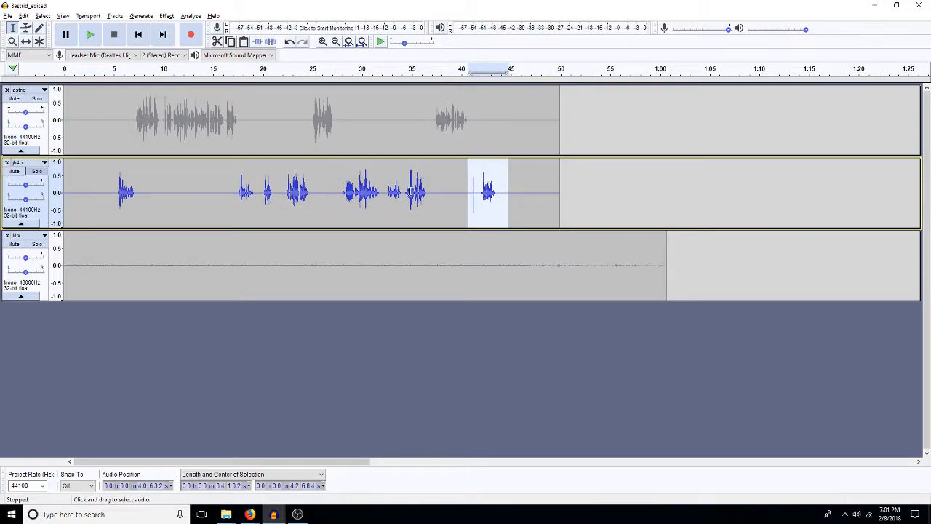
{"action": "left_click", "coordinate": [460, 188]}
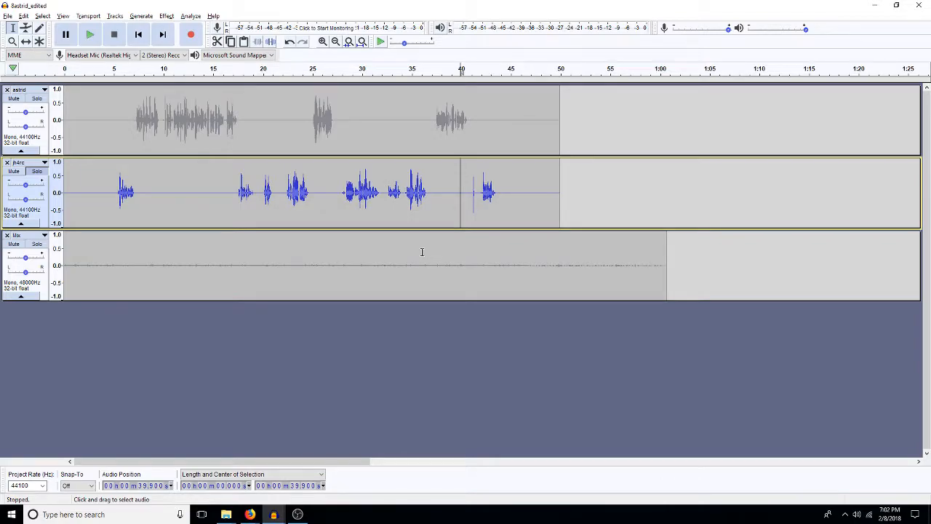
{"action": "mouse_move", "coordinate": [252, 514]}
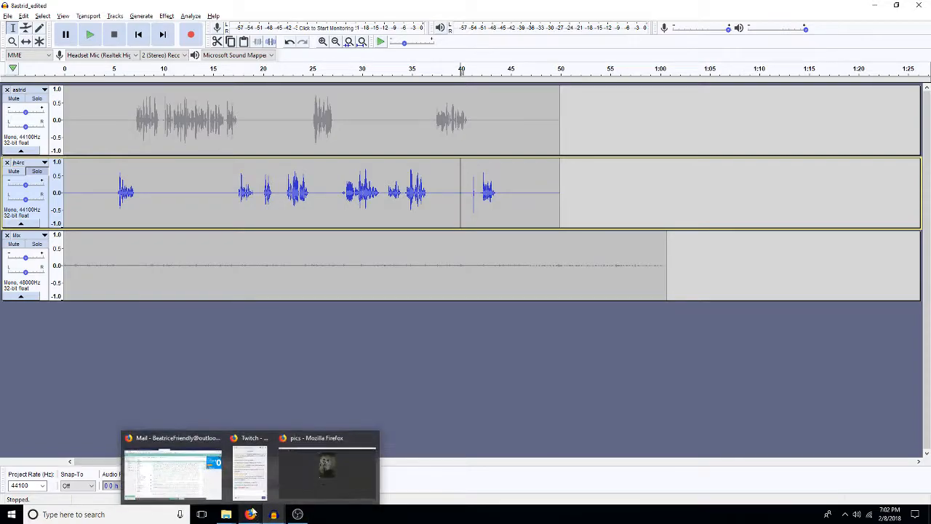
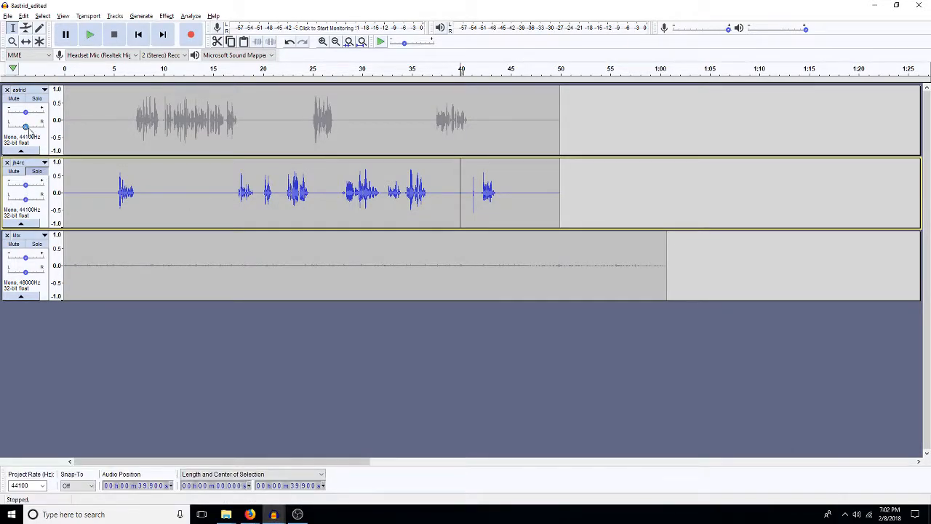
Step: In File Explorer, browse the 1111 effects and extras library to the machines > clocks folder and widen the Name column
{"action": "left_click", "coordinate": [226, 515]}
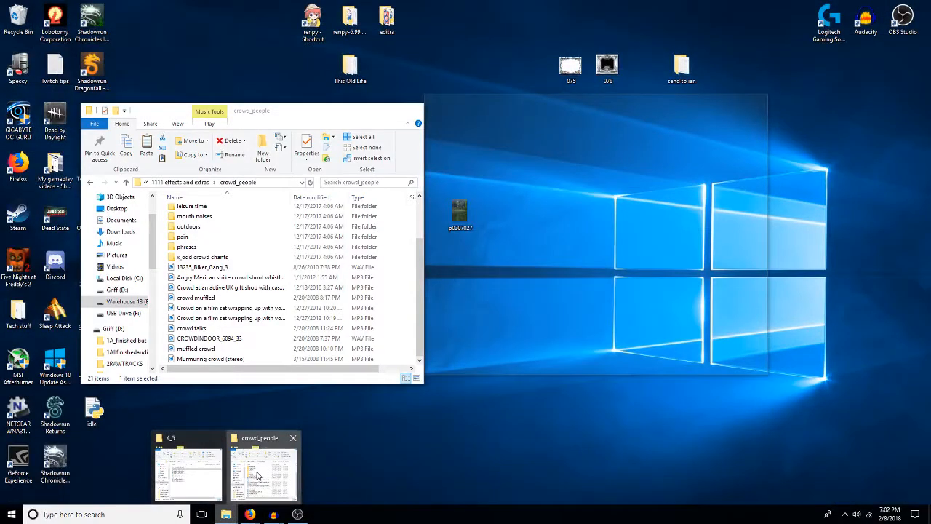
{"action": "left_click", "coordinate": [267, 480]}
{"action": "left_click", "coordinate": [226, 515]}
{"action": "left_click", "coordinate": [191, 477]}
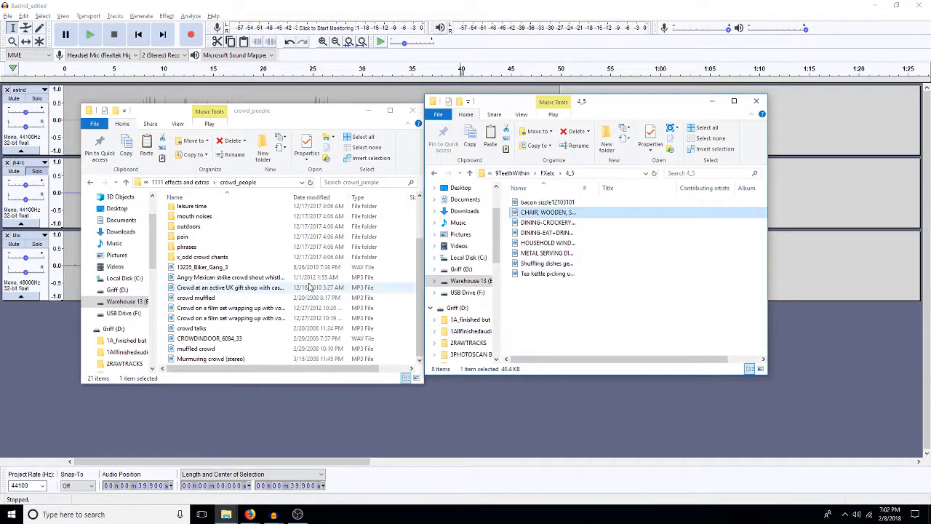
{"action": "left_click", "coordinate": [188, 183]}
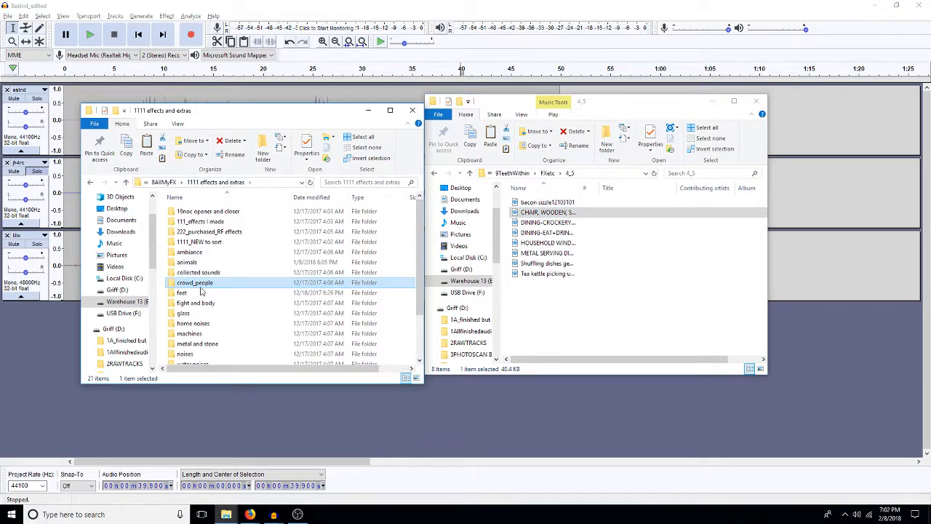
{"action": "double_click", "coordinate": [200, 266]}
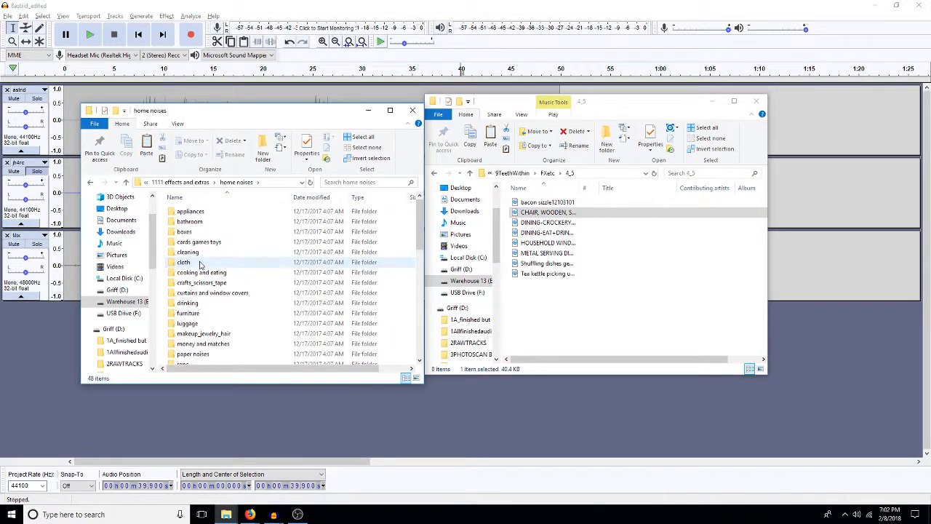
{"action": "left_click", "coordinate": [202, 182]}
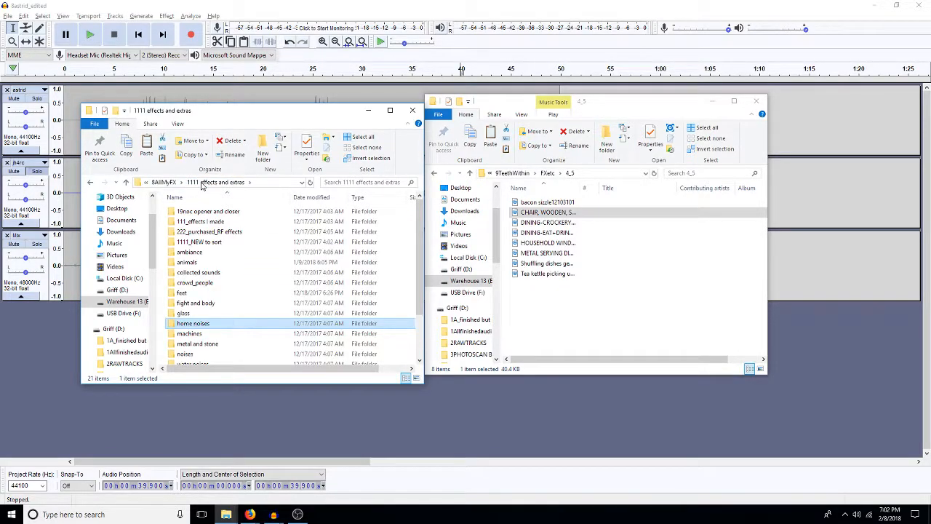
{"action": "double_click", "coordinate": [193, 335]}
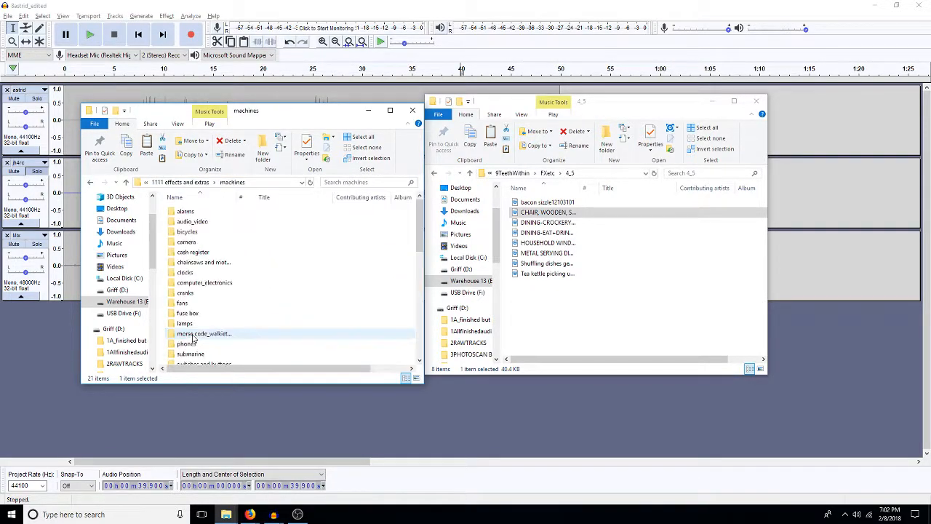
{"action": "left_click", "coordinate": [220, 274]}
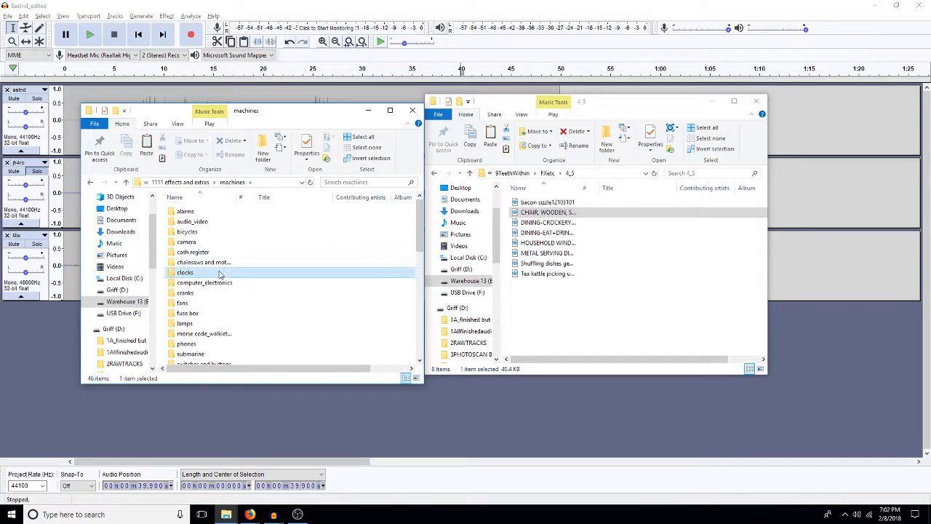
{"action": "double_click", "coordinate": [220, 273]}
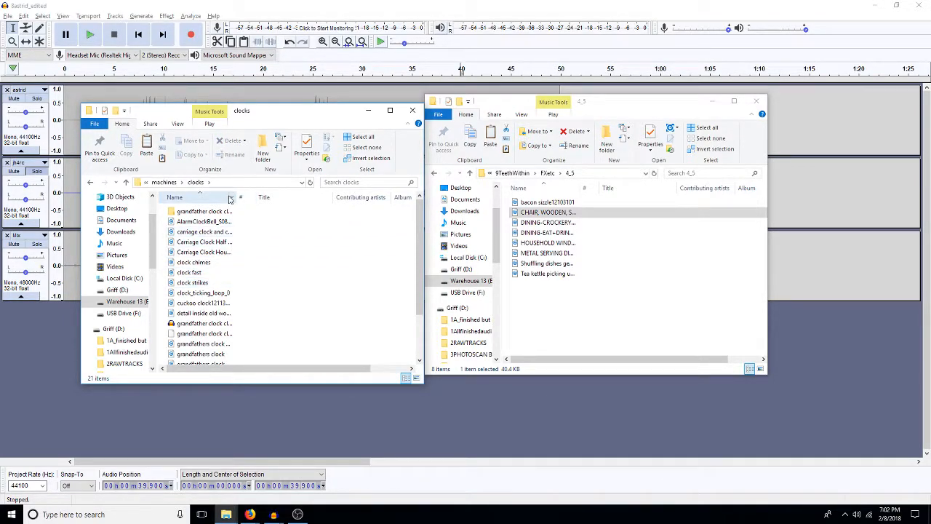
{"action": "left_click_drag", "start_coordinate": [237, 197], "coordinate": [349, 214]}
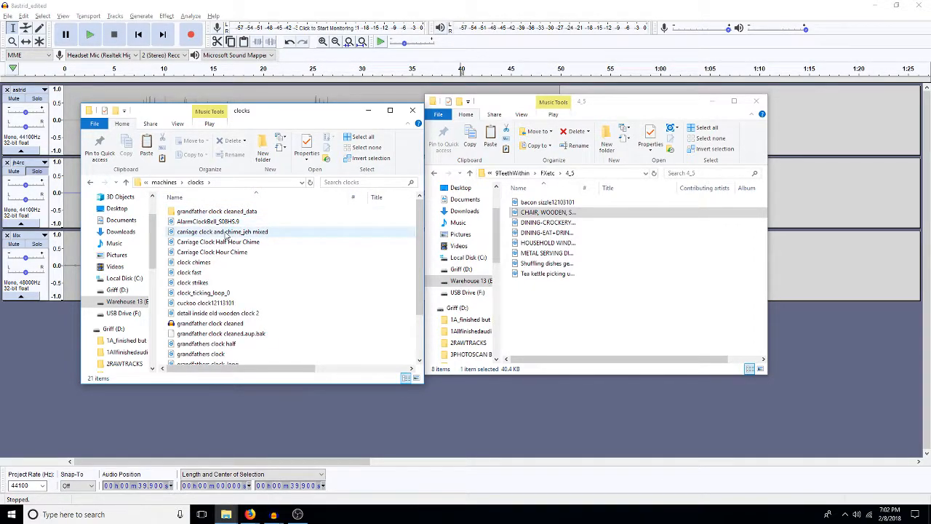
Step: Preview carriage clock and chime_jeh mixed and Carriage Clock Half Hour Chime, and copy the half-hour chime into the 4_5 folder
{"action": "double_click", "coordinate": [224, 233]}
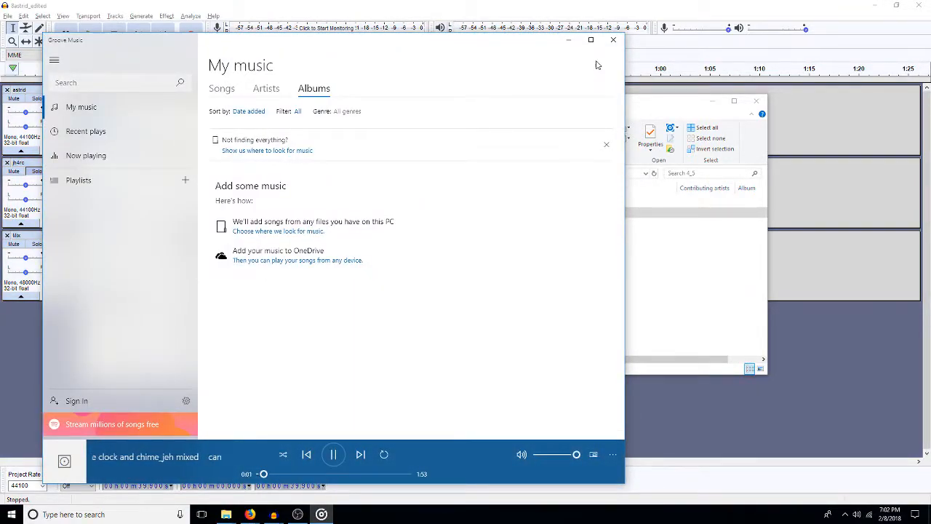
{"action": "left_click", "coordinate": [613, 39]}
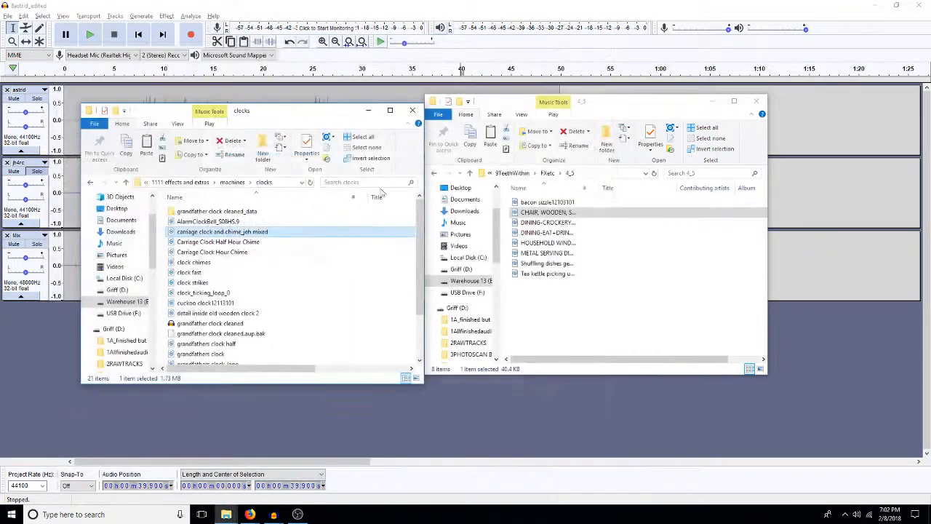
{"action": "left_click", "coordinate": [246, 243]}
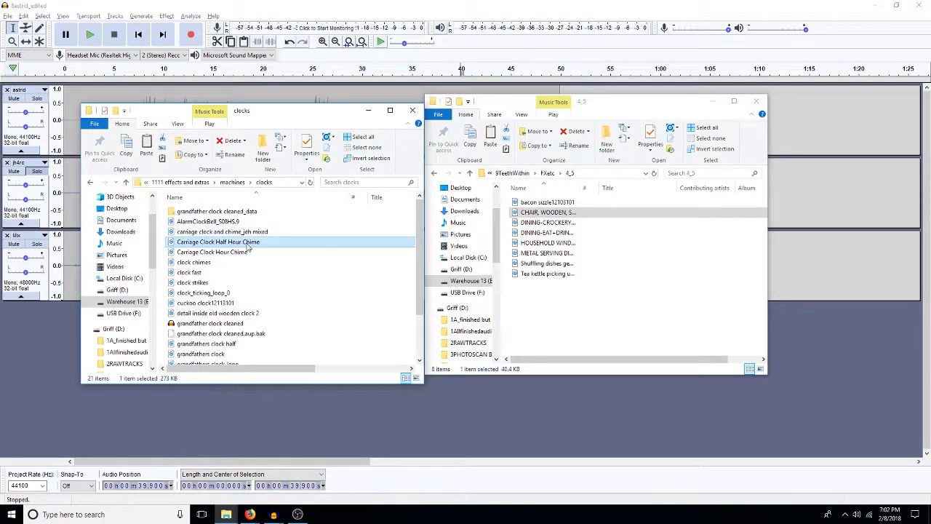
{"action": "double_click", "coordinate": [247, 246]}
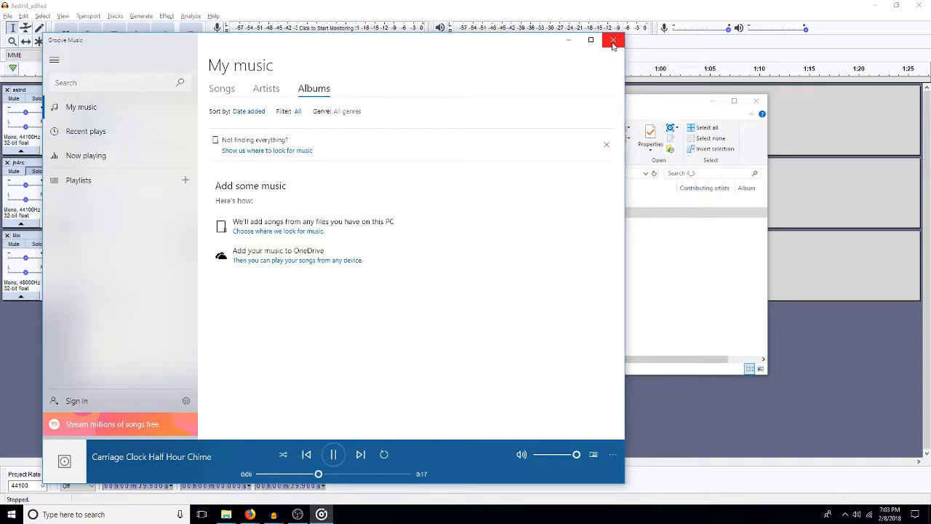
{"action": "left_click", "coordinate": [613, 41]}
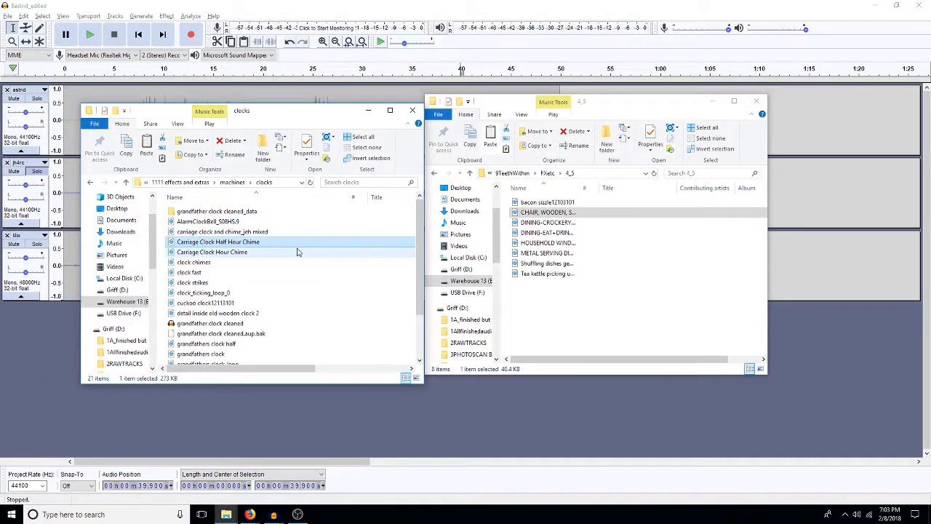
{"action": "left_click", "coordinate": [614, 320]}
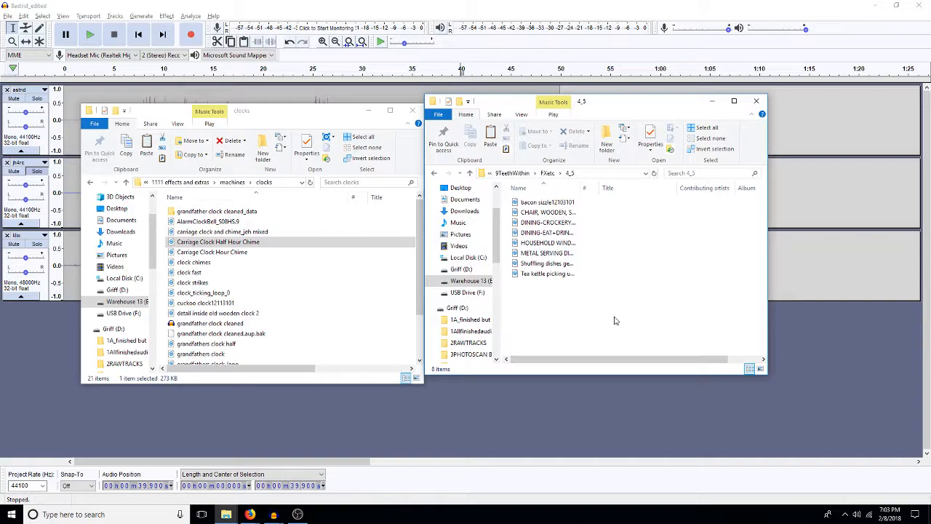
{"action": "key", "text": "ctrl+v"}
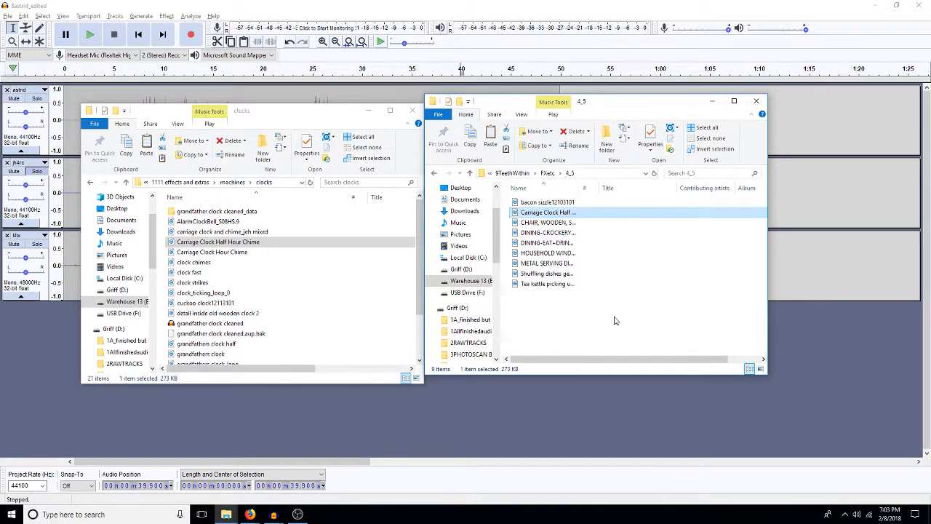
Step: Preview the cuckoo clock12113101 clip and close the player
{"action": "left_click", "coordinate": [195, 304]}
{"action": "double_click", "coordinate": [195, 304]}
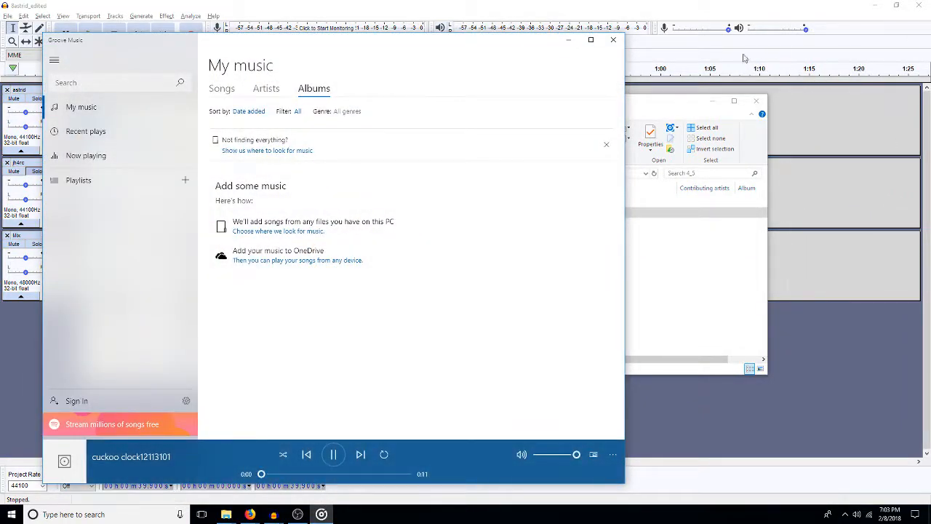
{"action": "left_click", "coordinate": [613, 39]}
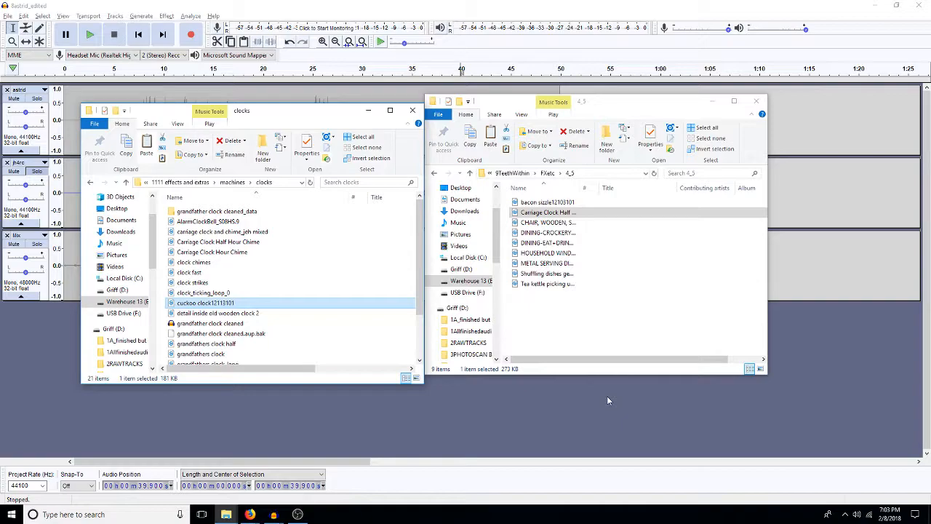
Step: Switch back to Audacity and open the Carriage Clock Half Hour Chime file from the 9TeethWithin project's FXetc > 4_5 folder
{"action": "left_click", "coordinate": [507, 407]}
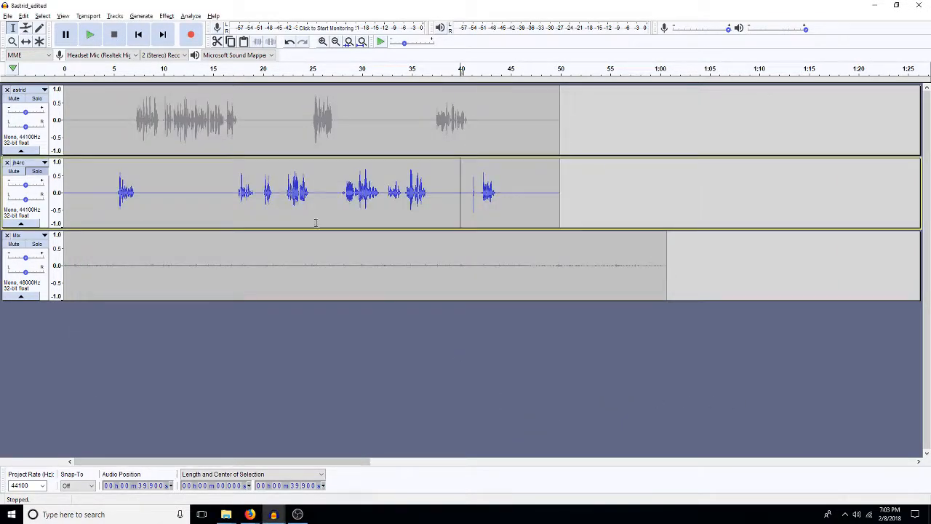
{"action": "left_click", "coordinate": [8, 16]}
{"action": "left_click", "coordinate": [33, 36]}
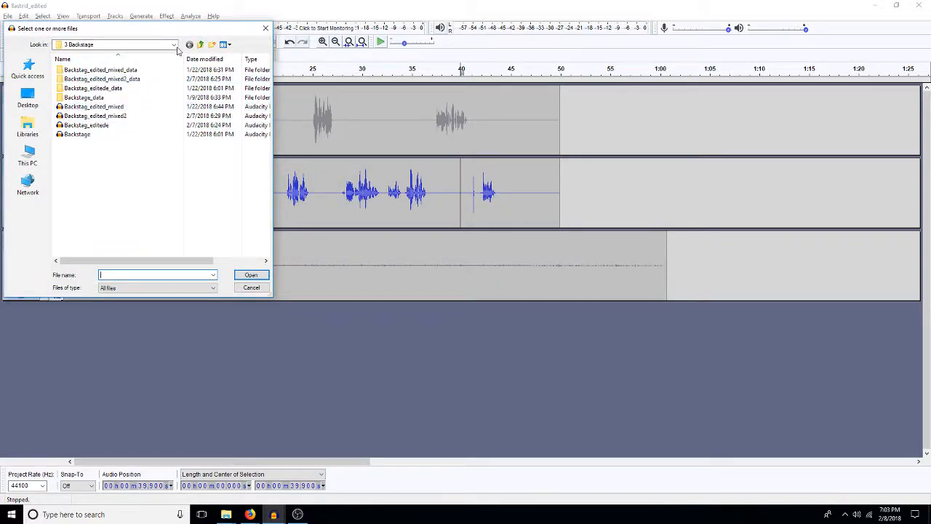
{"action": "left_click", "coordinate": [201, 44]}
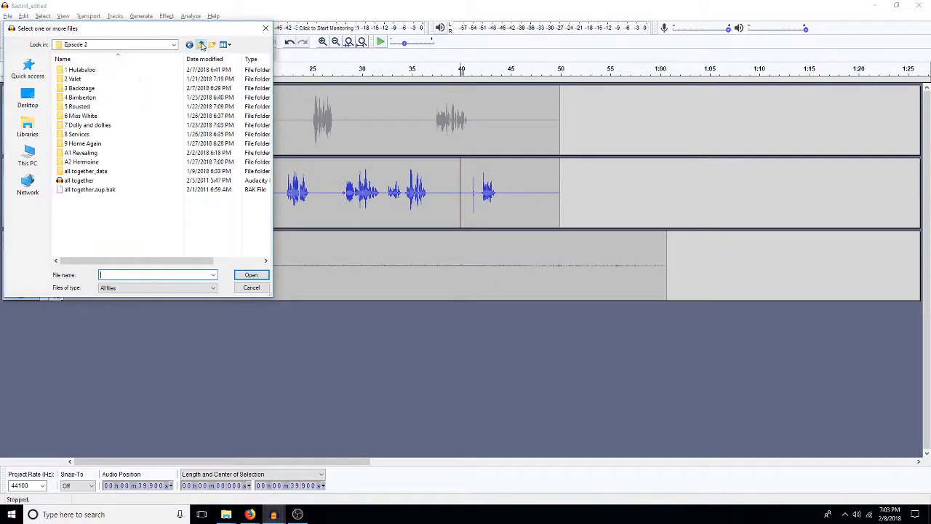
{"action": "left_click", "coordinate": [202, 45]}
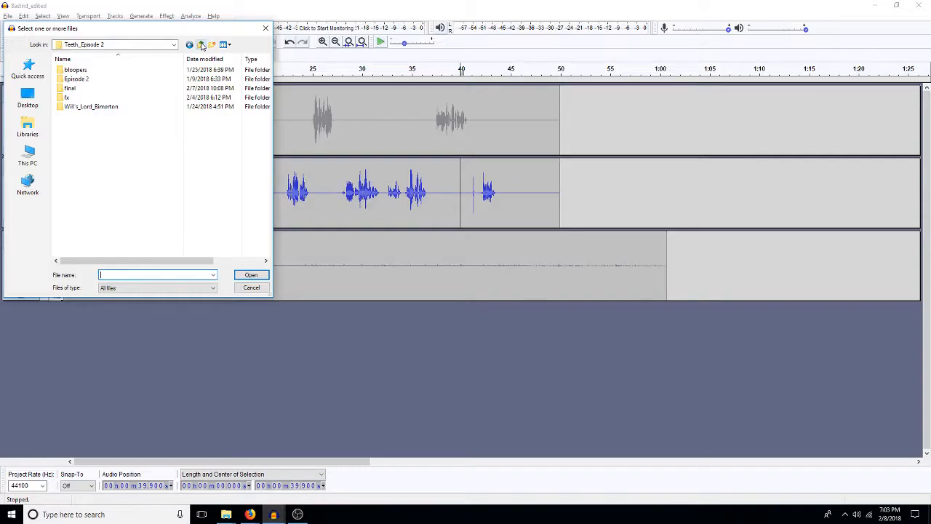
{"action": "left_click", "coordinate": [202, 45]}
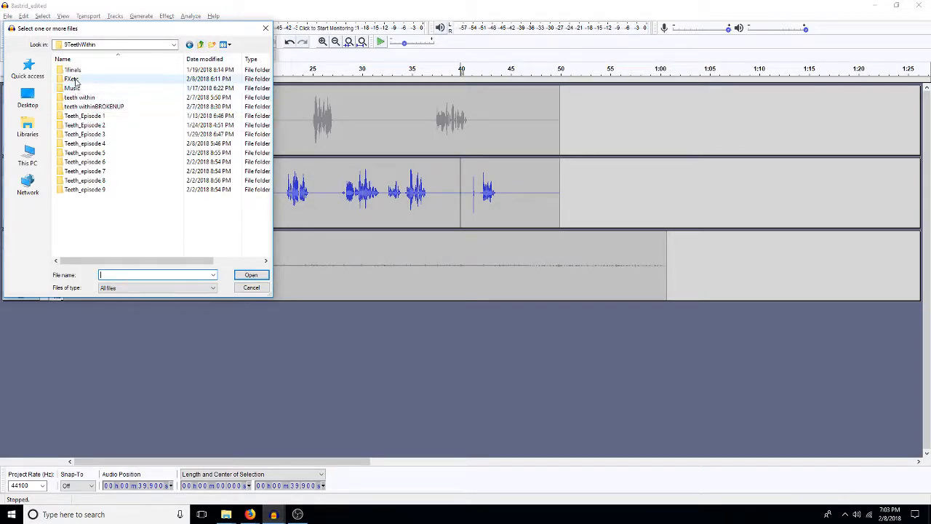
{"action": "double_click", "coordinate": [72, 78]}
{"action": "double_click", "coordinate": [73, 107]}
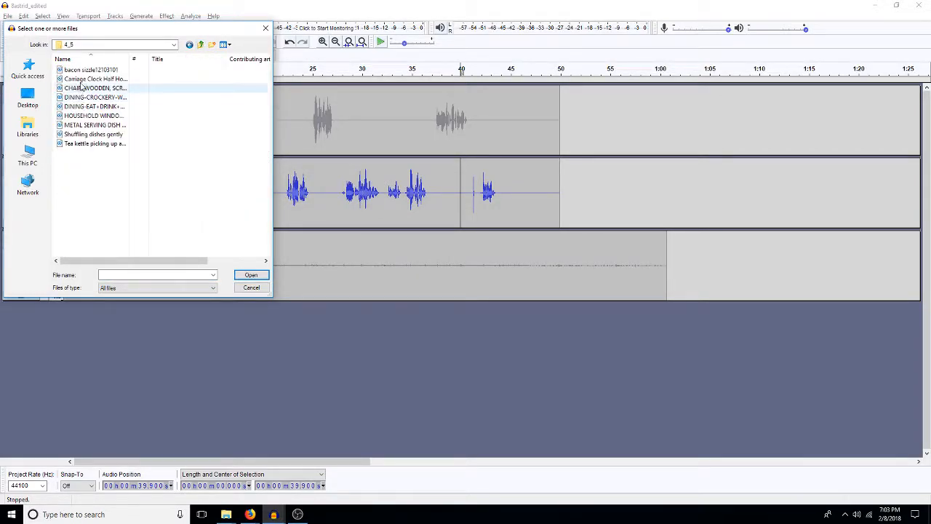
{"action": "double_click", "coordinate": [94, 79]}
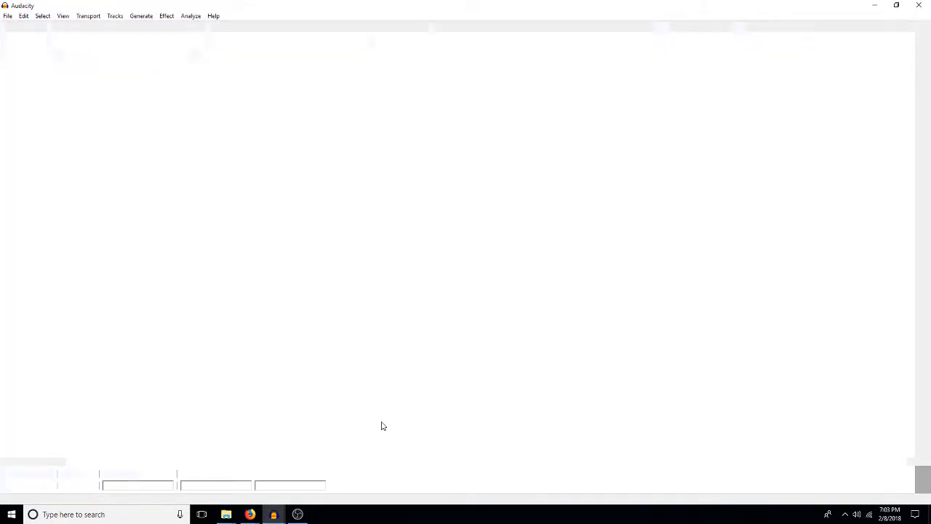
Step: Listen to the chime recording from about 8.6 s and mix its stereo track down to mono
{"action": "left_click", "coordinate": [423, 217]}
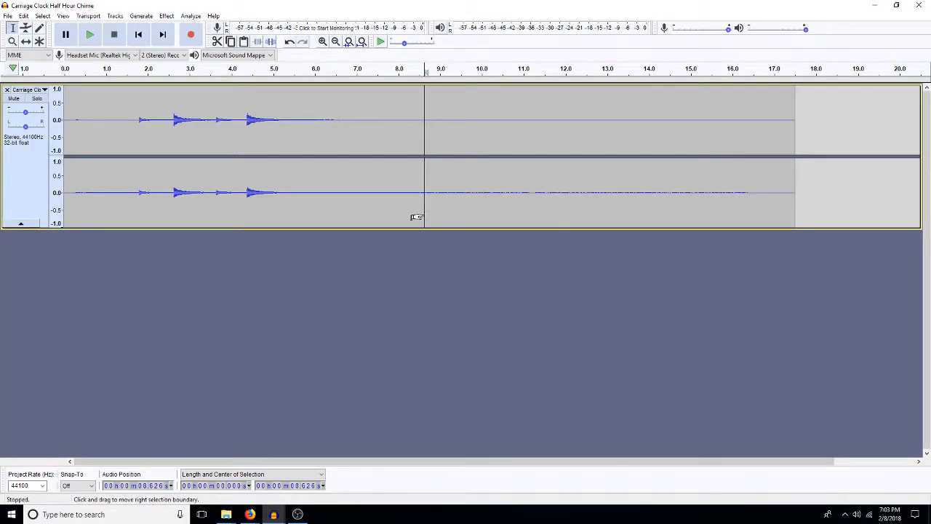
{"action": "key", "text": "space"}
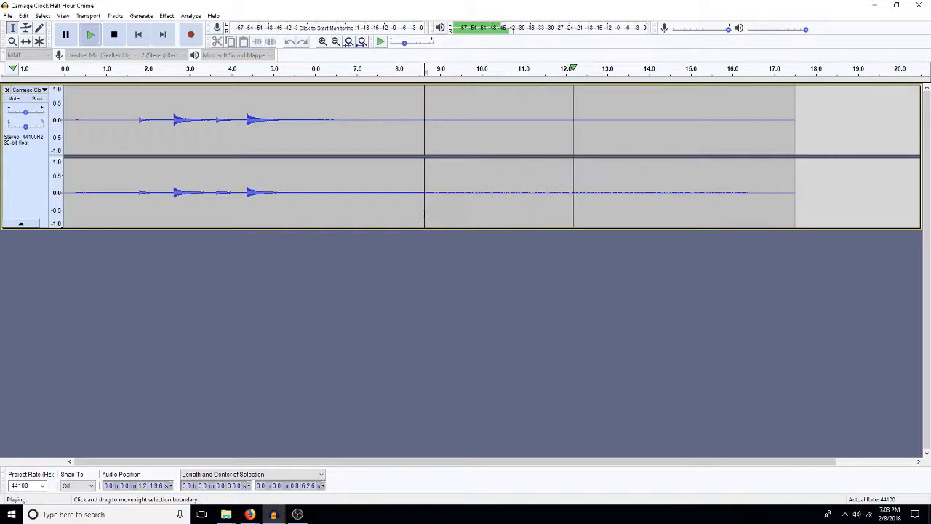
{"action": "key", "text": "space"}
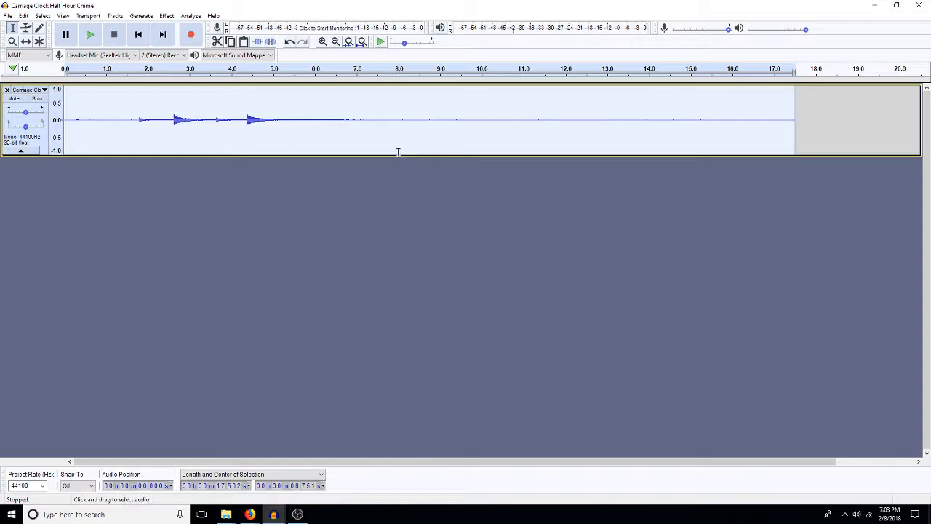
Step: Duplicate the entire mono chime track and listen from about 7.5 s
{"action": "left_click_drag", "start_coordinate": [402, 154], "coordinate": [403, 156]}
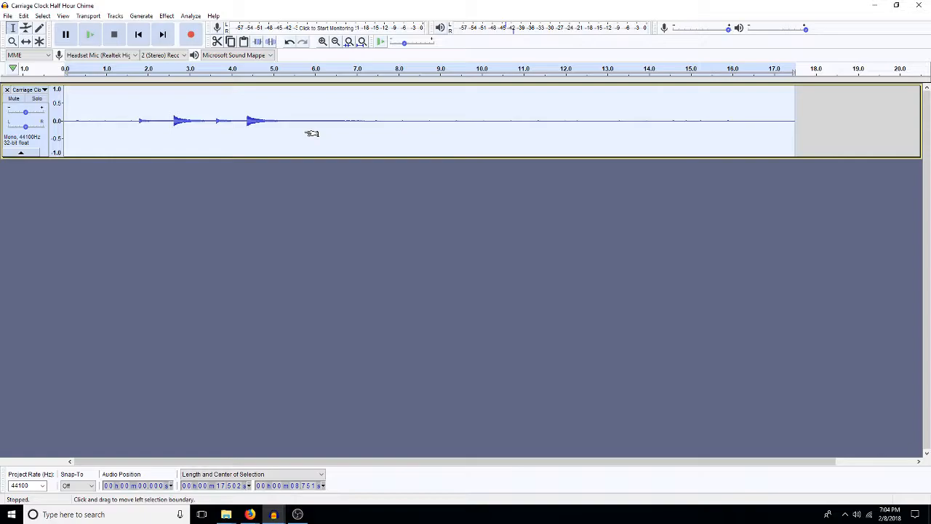
{"action": "key", "text": "ctrl+d"}
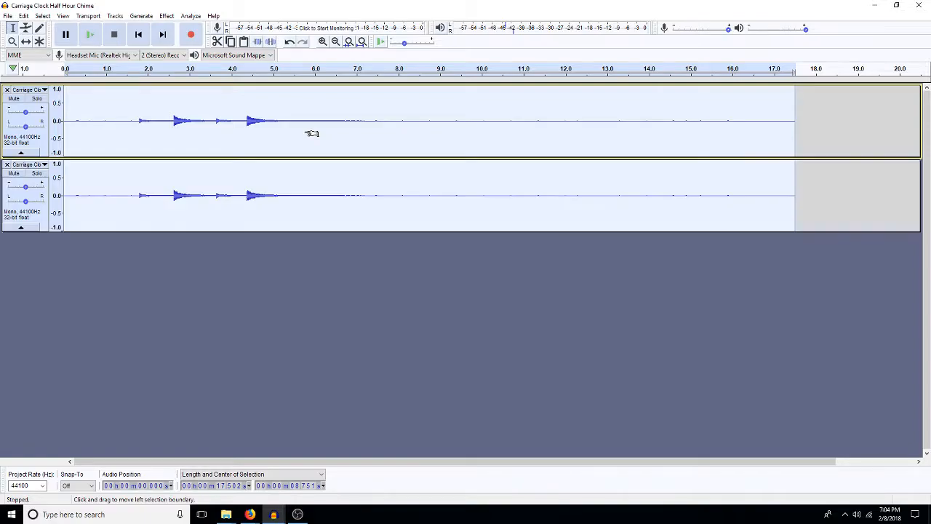
{"action": "left_click", "coordinate": [378, 198]}
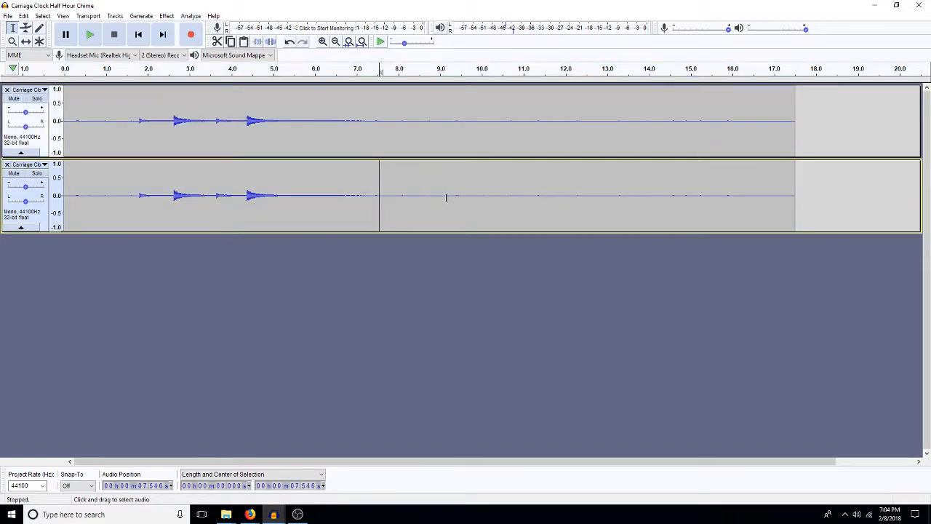
{"action": "key", "text": "space"}
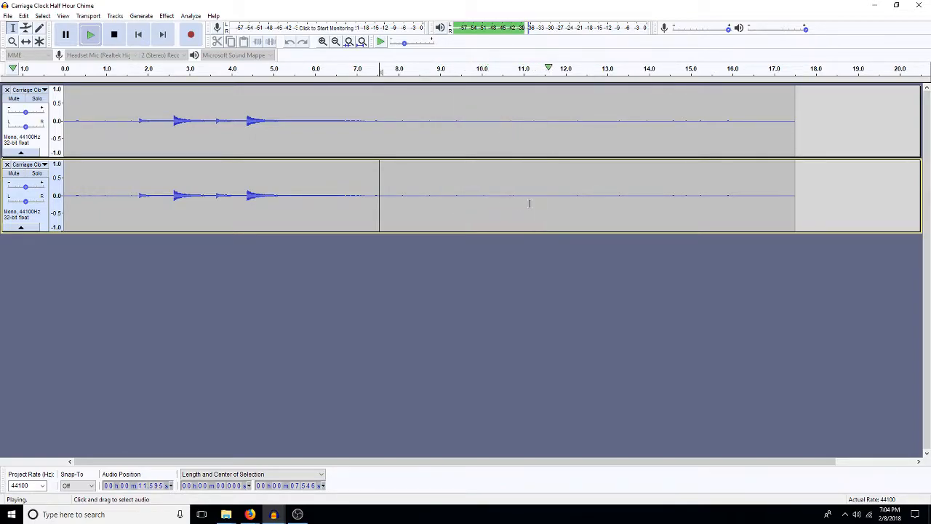
{"action": "key", "text": "space"}
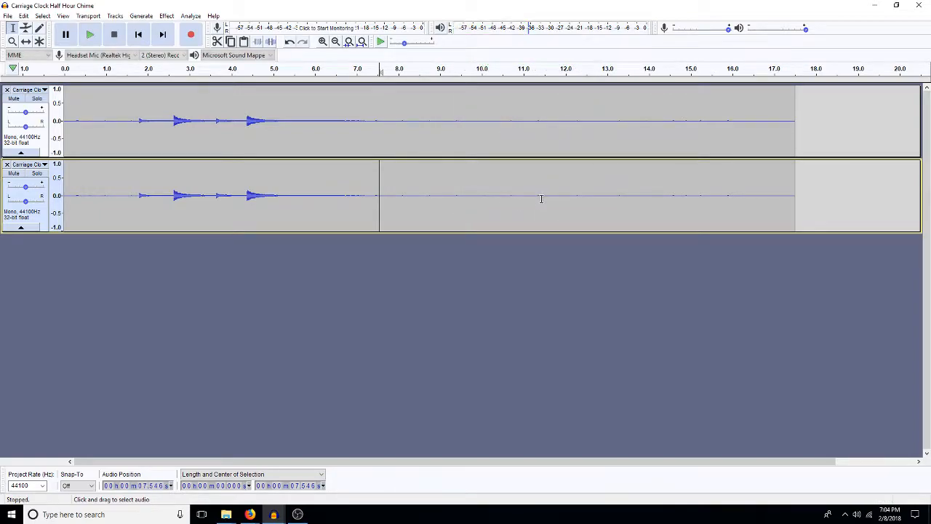
Step: Delete the duplicate chime track's audio from the start to 11.25 s
{"action": "left_click", "coordinate": [534, 201]}
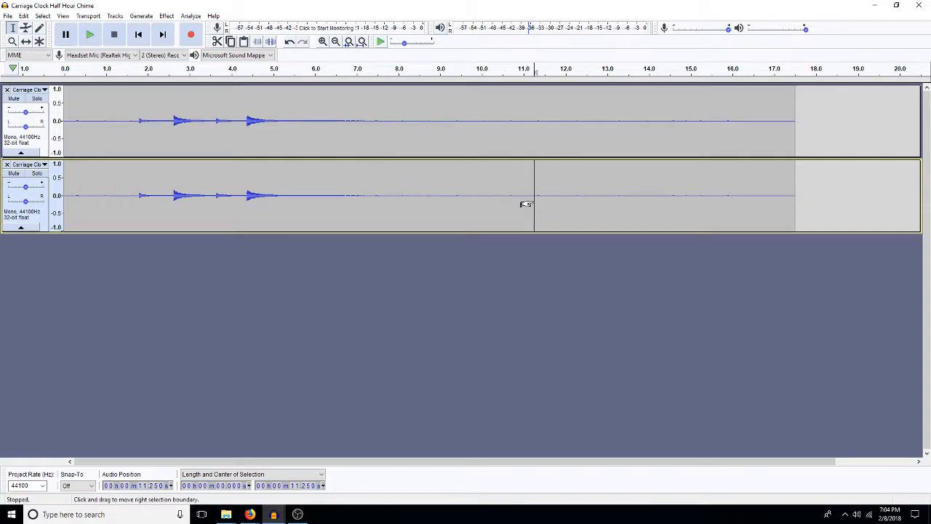
{"action": "key", "text": "shift+Home"}
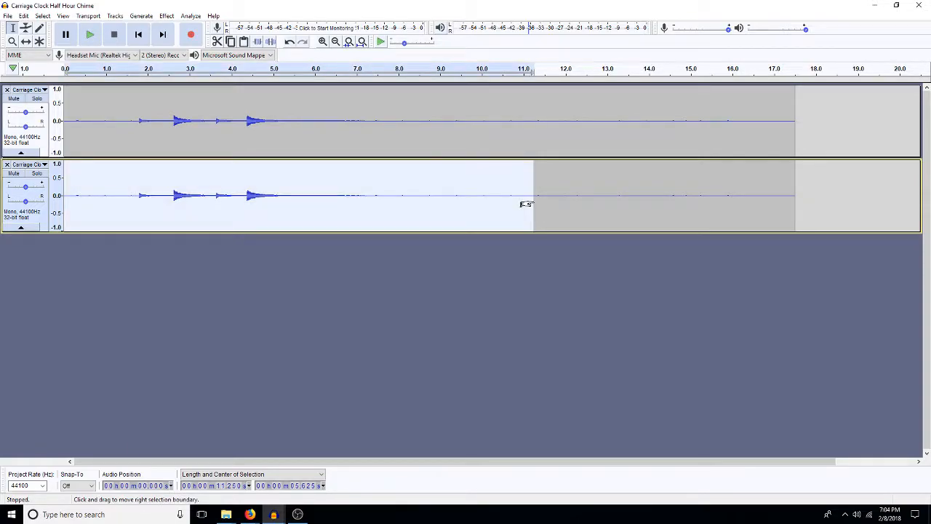
{"action": "key", "text": "Delete"}
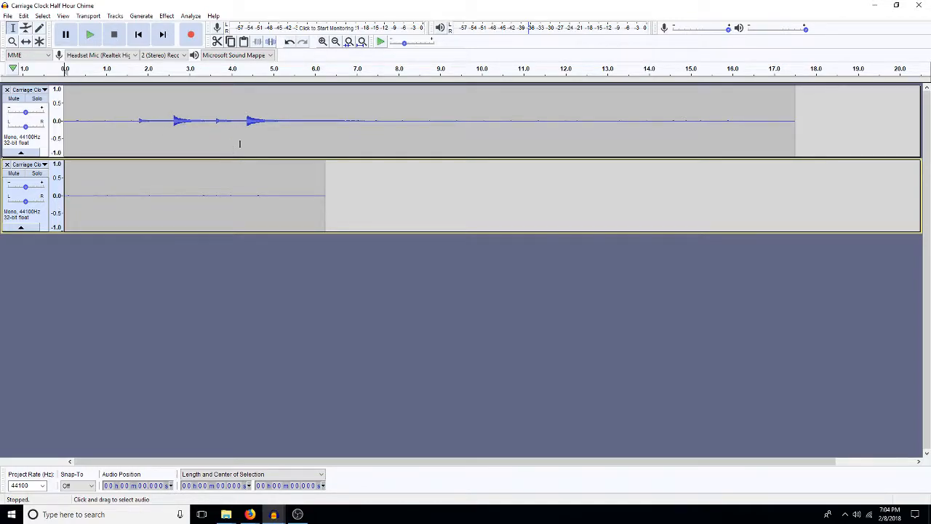
{"action": "double_click", "coordinate": [239, 144]}
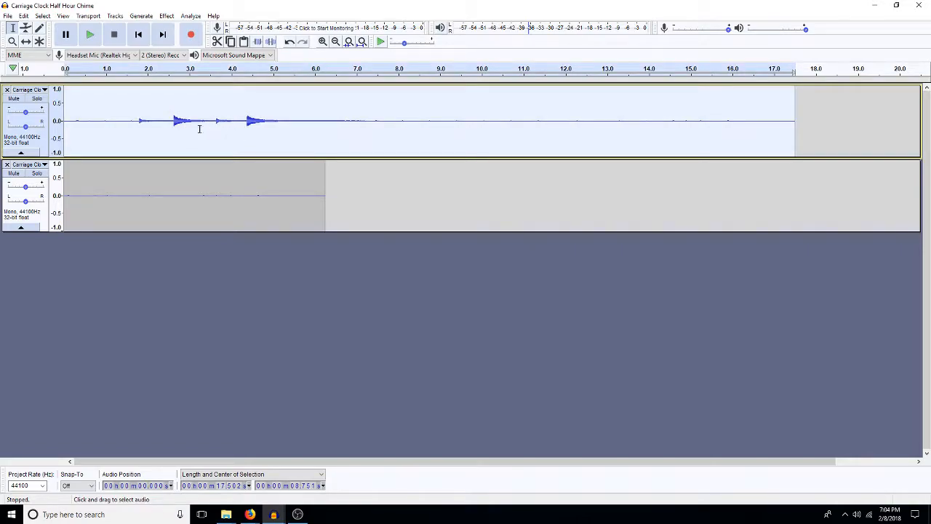
{"action": "left_click", "coordinate": [323, 43]}
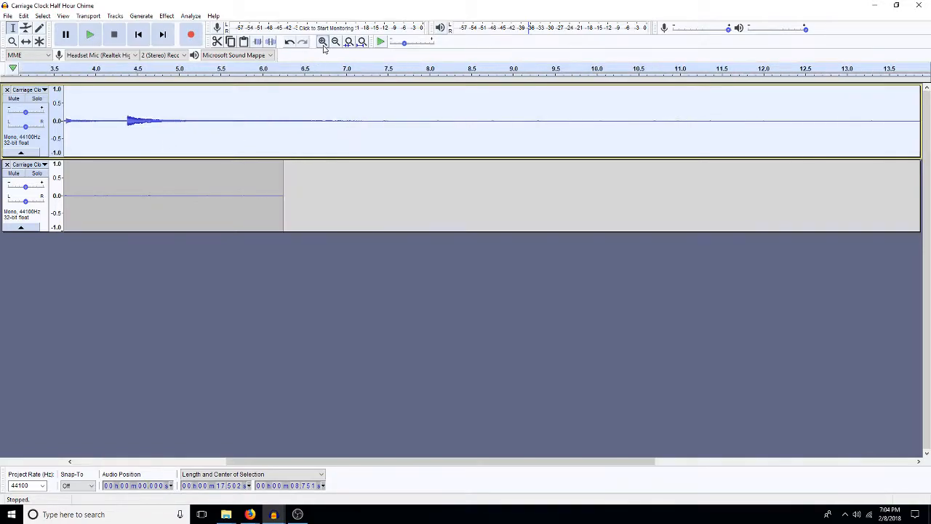
{"action": "left_click", "coordinate": [323, 42]}
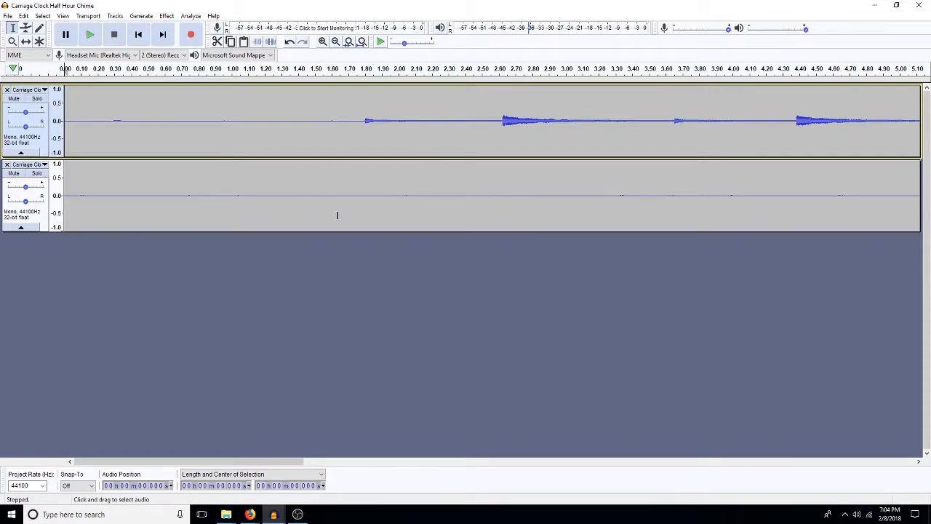
{"action": "double_click", "coordinate": [450, 223]}
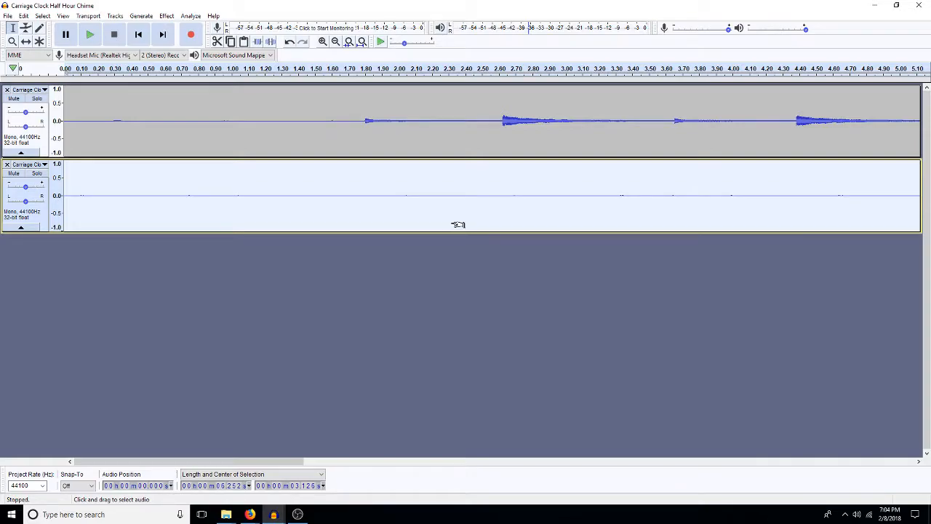
{"action": "key", "text": "ctrl+shift+a"}
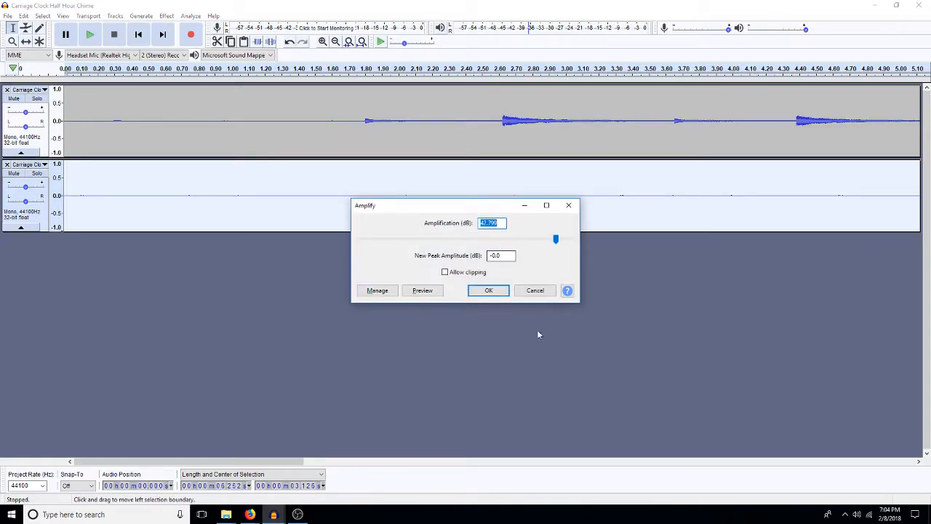
{"action": "left_click", "coordinate": [535, 290]}
Step: Amplify the entire original chime track using the suggested amplification value
{"action": "left_click", "coordinate": [462, 109]}
{"action": "double_click", "coordinate": [461, 109]}
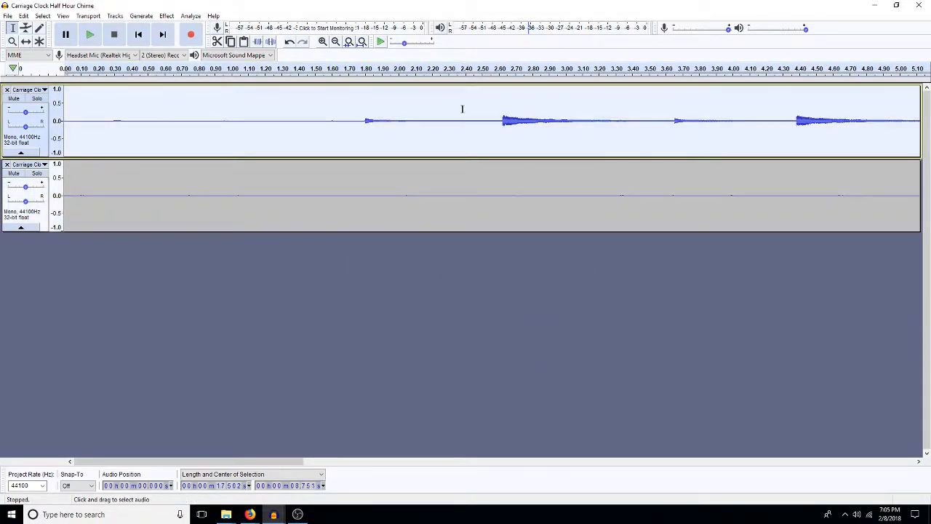
{"action": "key", "text": "ctrl+shift+a"}
{"action": "key", "text": "Return"}
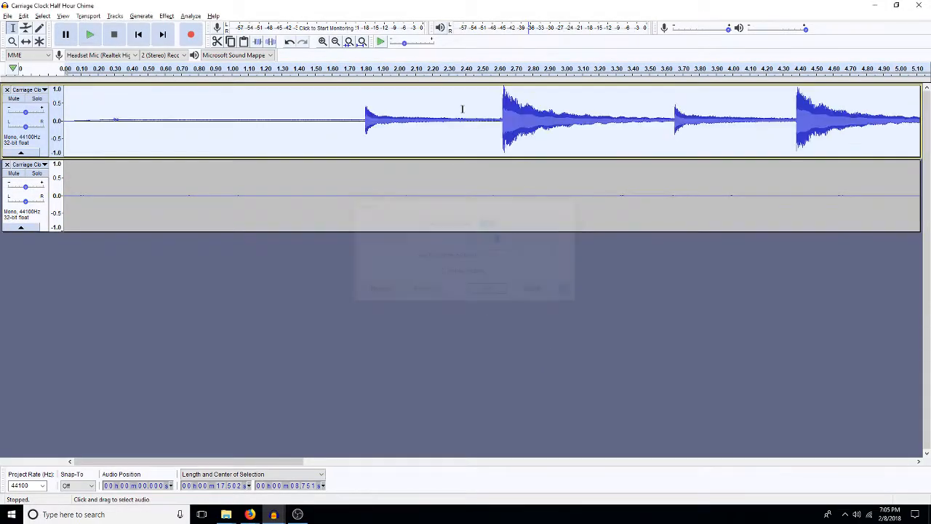
Step: Try amplifying the trimmed duplicate track by 15 dB, and undo that amplification
{"action": "double_click", "coordinate": [375, 209]}
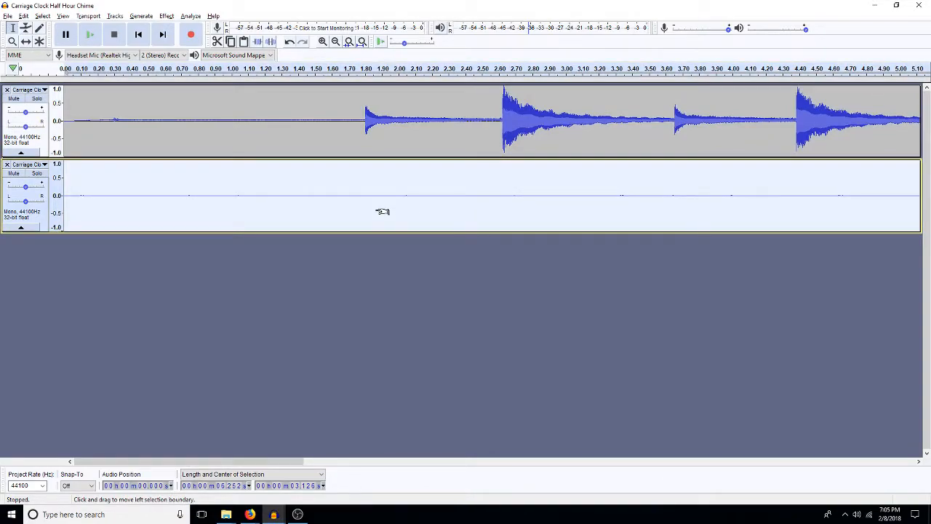
{"action": "key", "text": "ctrl+shift+a"}
{"action": "type", "text": "15"}
{"action": "key", "text": "Return"}
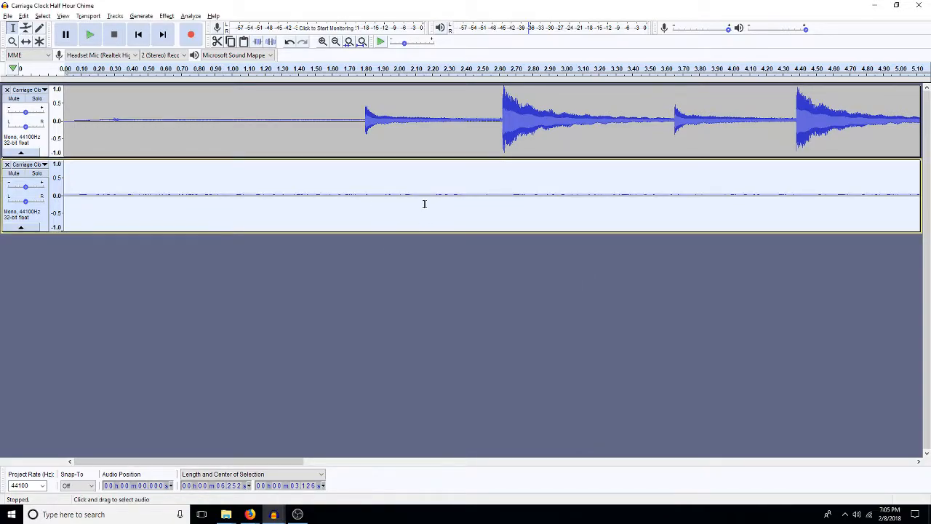
{"action": "key", "text": "ctrl+f"}
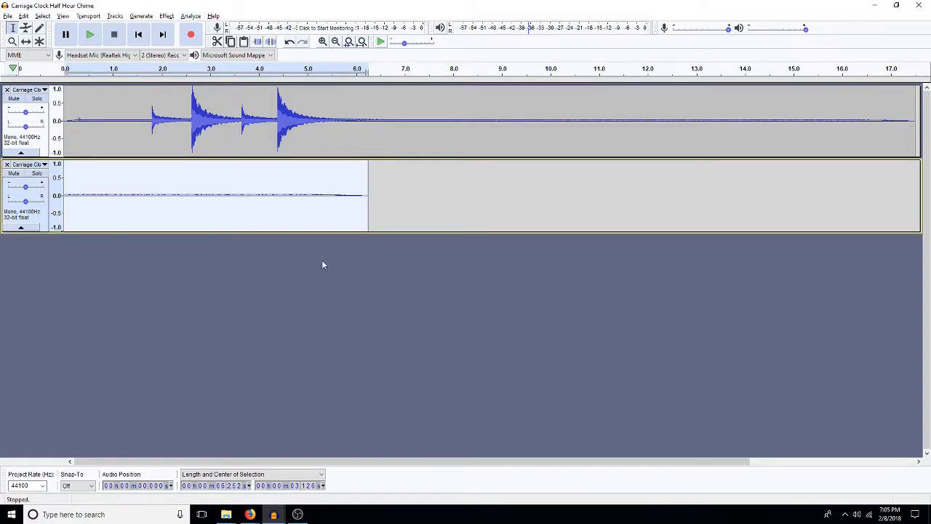
{"action": "double_click", "coordinate": [311, 211]}
{"action": "key", "text": "ctrl+z"}
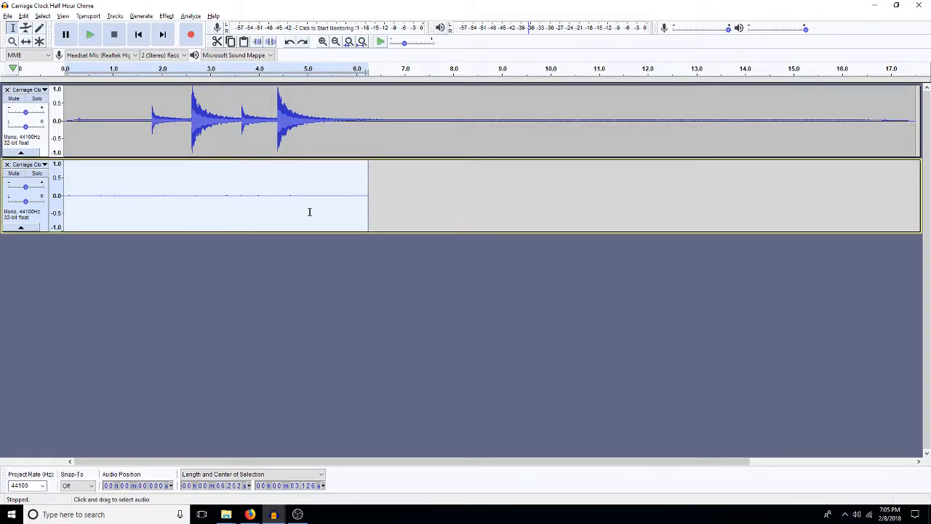
Step: Try amplifying the trimmed duplicate track again, and undo the amplification on both the duplicate and the original chime track
{"action": "key", "text": "ctrl+r"}
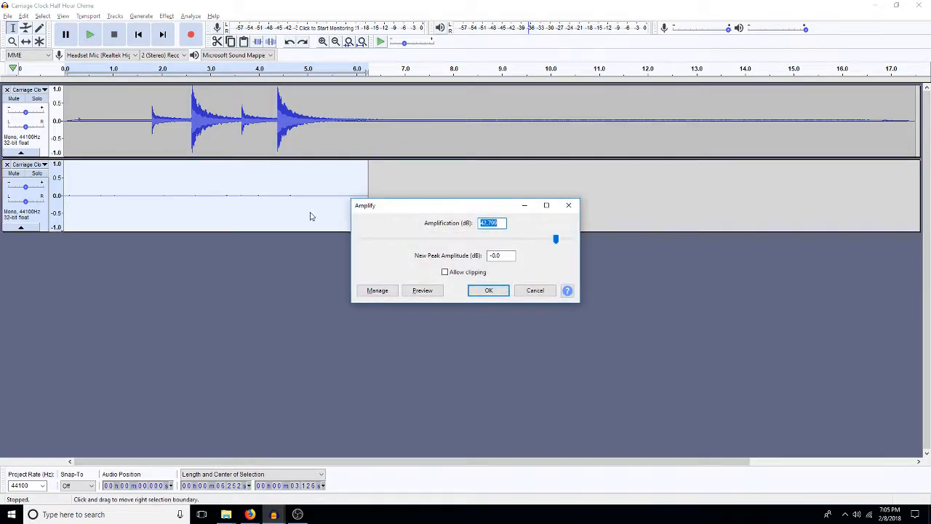
{"action": "type", "text": "0"}
{"action": "key", "text": "Return"}
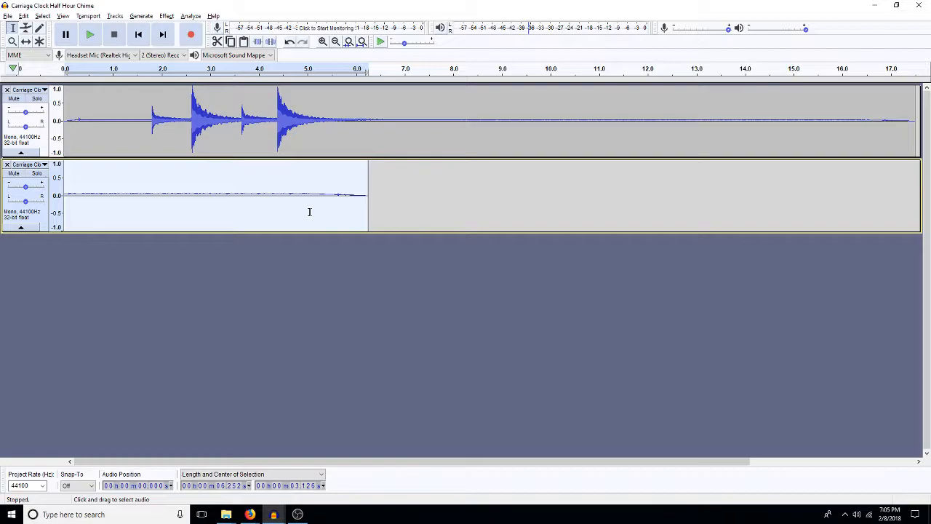
{"action": "key", "text": "ctrl+z"}
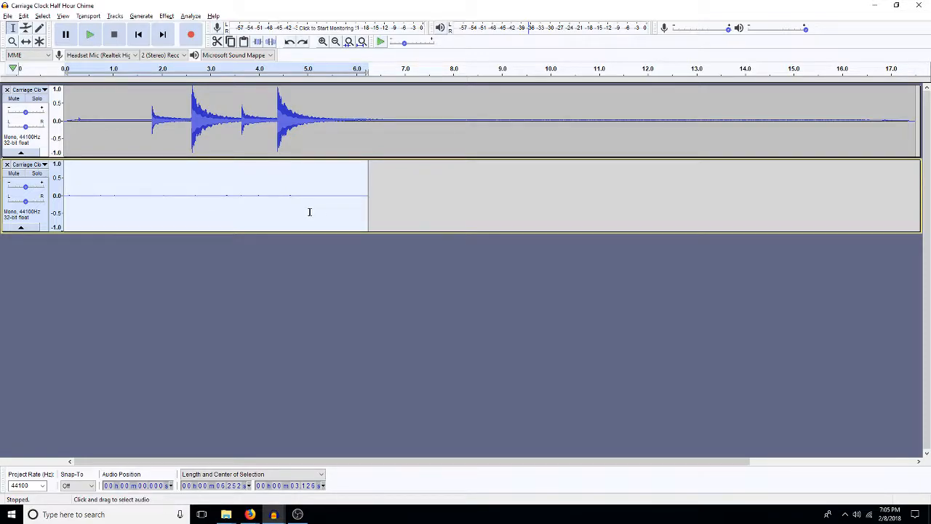
{"action": "key", "text": "ctrl+z"}
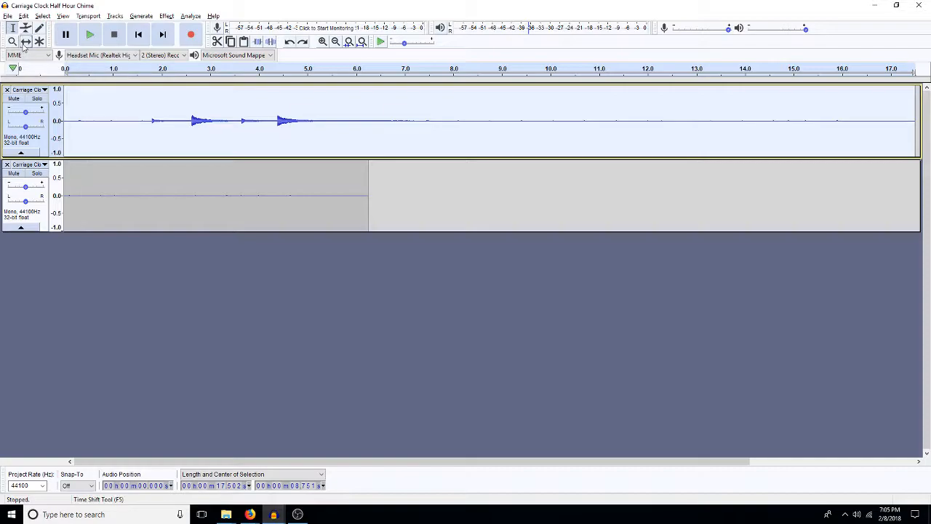
Step: Duplicate the trimmed ticking track and shift the original chime clip so it starts at about 12.6 s
{"action": "double_click", "coordinate": [188, 189]}
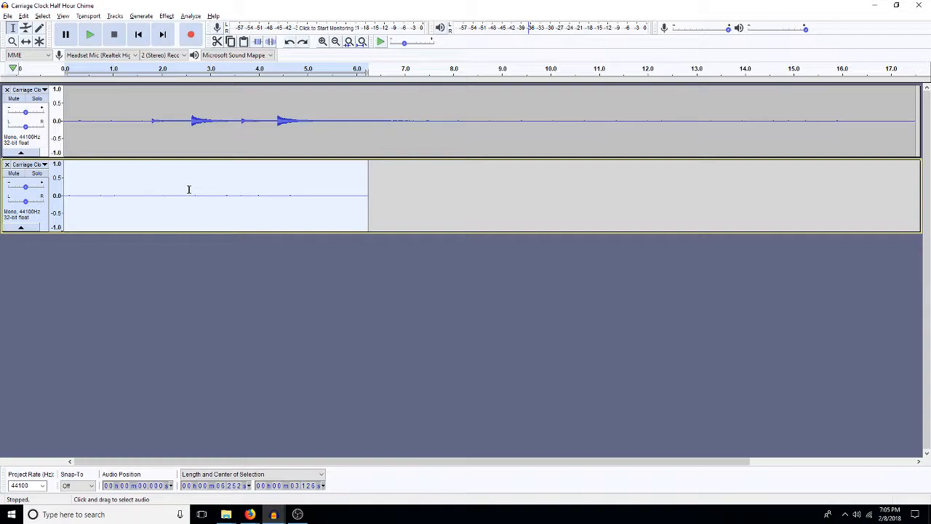
{"action": "key", "text": "ctrl+d"}
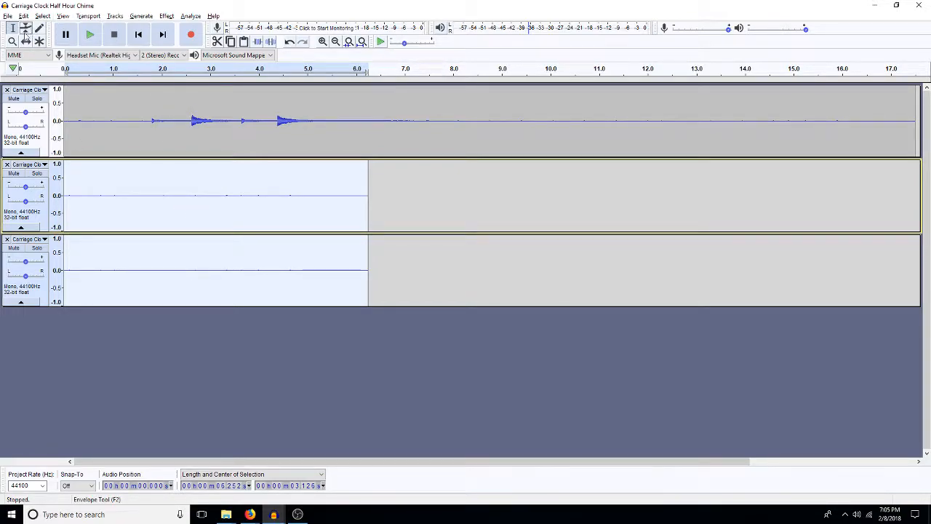
{"action": "left_click", "coordinate": [25, 41]}
{"action": "left_click_drag", "start_coordinate": [94, 136], "coordinate": [710, 109]}
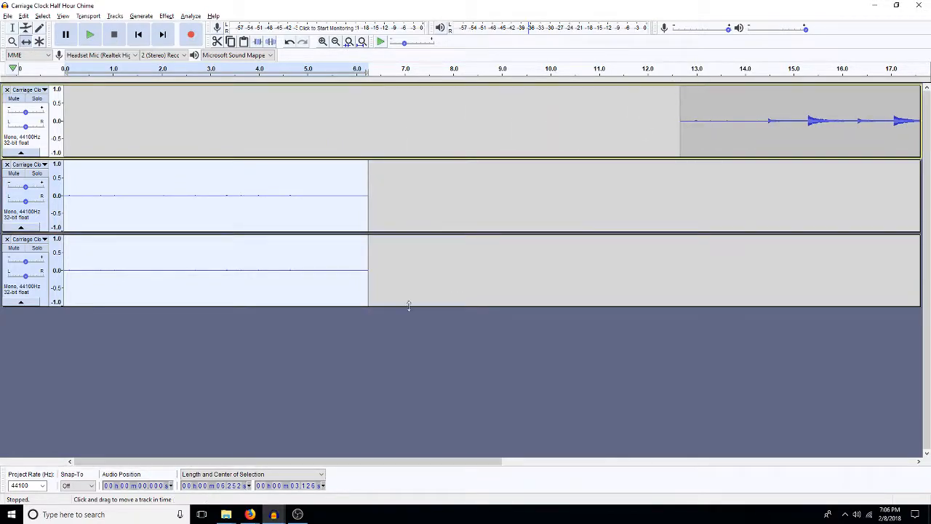
Step: Try shifting the ticking clips along the timeline while both are selected, and undo each move
{"action": "left_click_drag", "start_coordinate": [262, 255], "coordinate": [326, 260]}
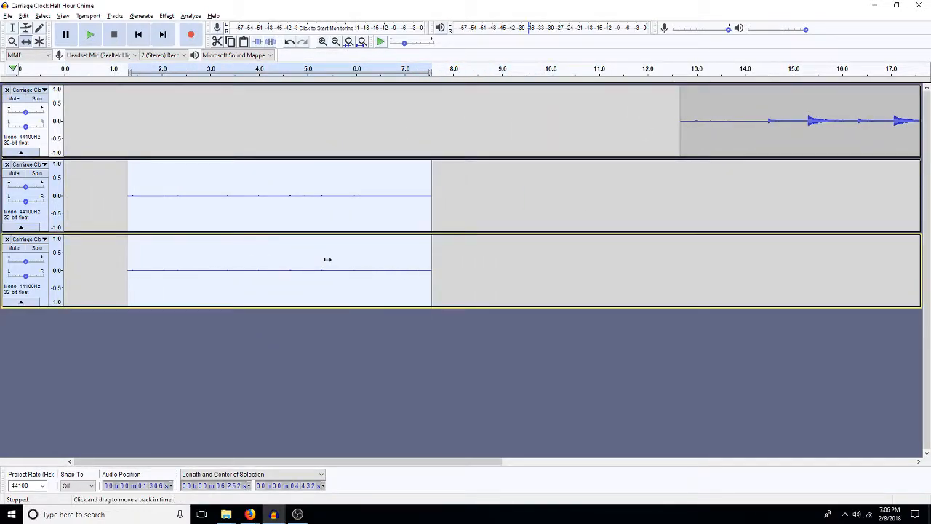
{"action": "key", "text": "ctrl+z"}
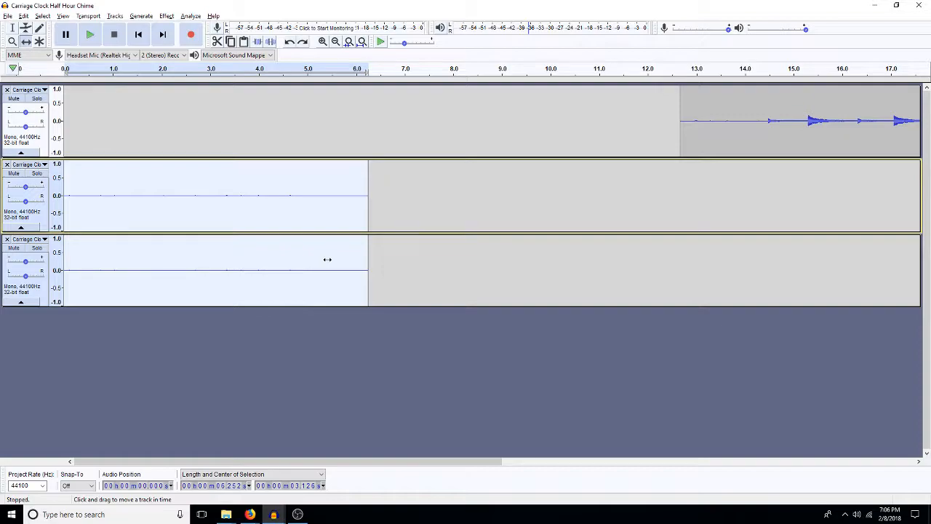
{"action": "key", "text": "F1"}
{"action": "key", "text": "F6"}
{"action": "left_click_drag", "start_coordinate": [316, 220], "coordinate": [328, 222]}
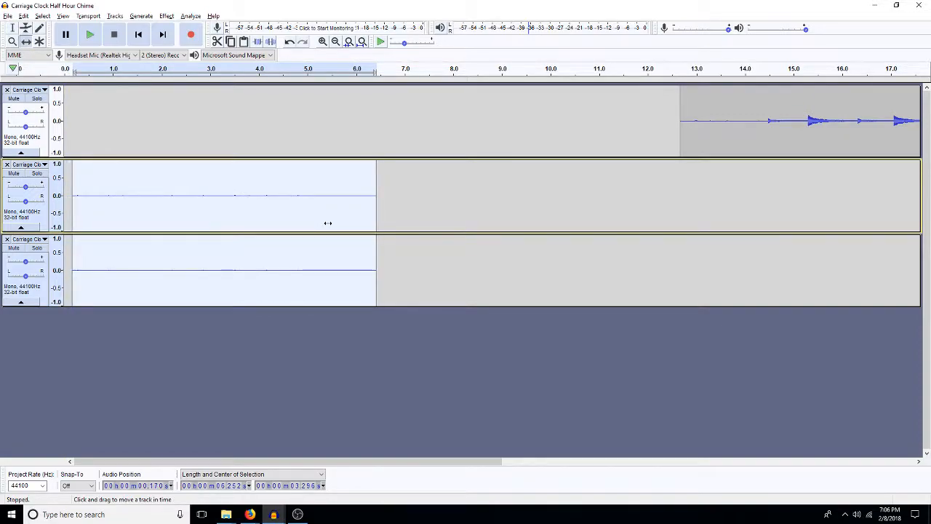
{"action": "key", "text": "ctrl+z"}
Step: Deselect the ticking clips and shift only the one in the middle track to start at about 5.4 s
{"action": "key", "text": "F1"}
{"action": "left_click", "coordinate": [327, 222]}
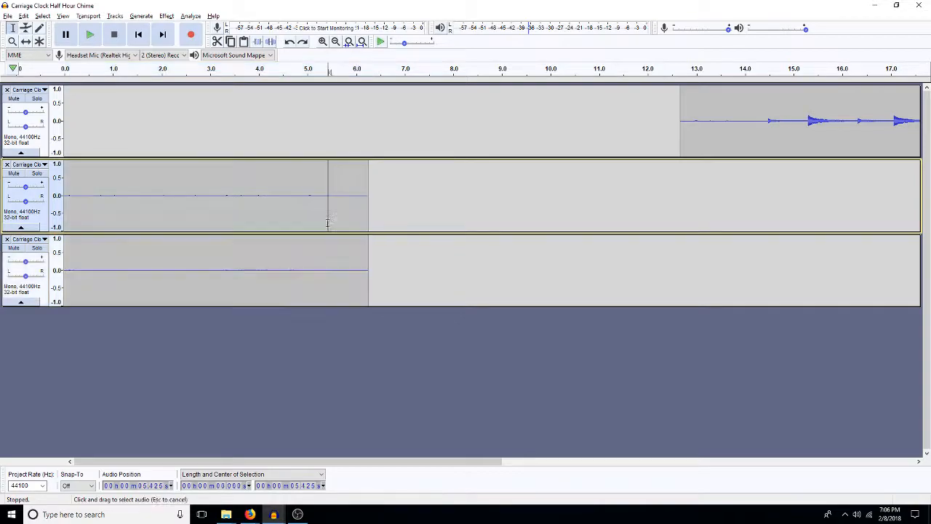
{"action": "key", "text": "F6"}
{"action": "left_click_drag", "start_coordinate": [282, 209], "coordinate": [540, 223]}
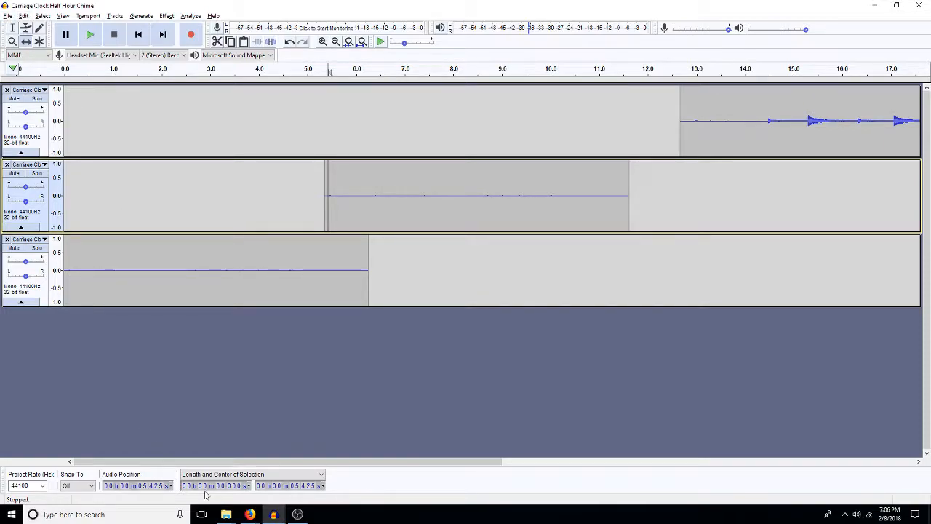
Step: Open the carriage clock and chime_jeh mixed file from 8AllMyFX > 1111 effects and extras > machines > clocks
{"action": "left_click", "coordinate": [7, 16]}
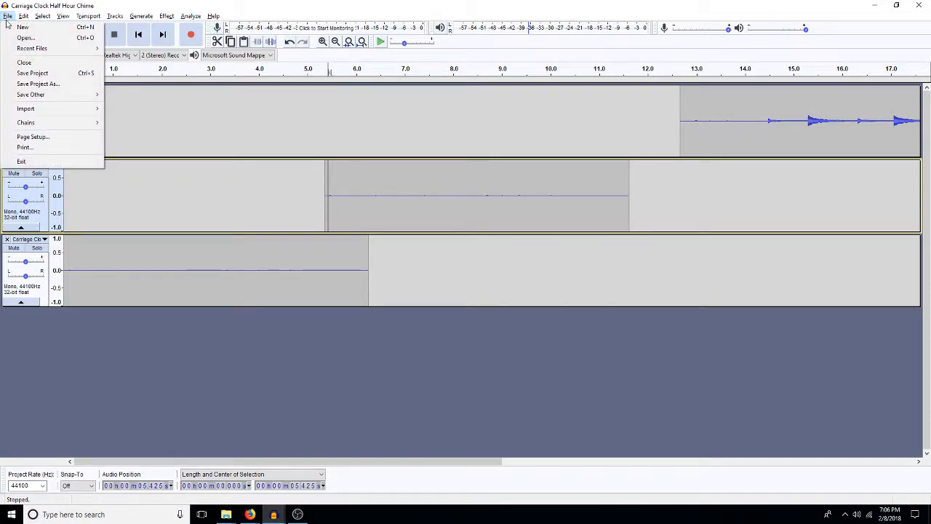
{"action": "left_click", "coordinate": [27, 37]}
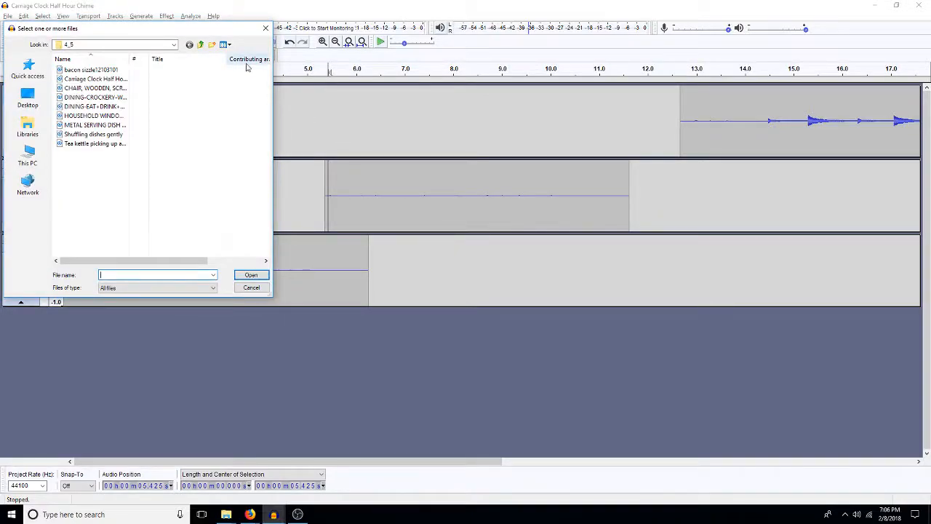
{"action": "left_click", "coordinate": [201, 44]}
{"action": "left_click", "coordinate": [201, 44]}
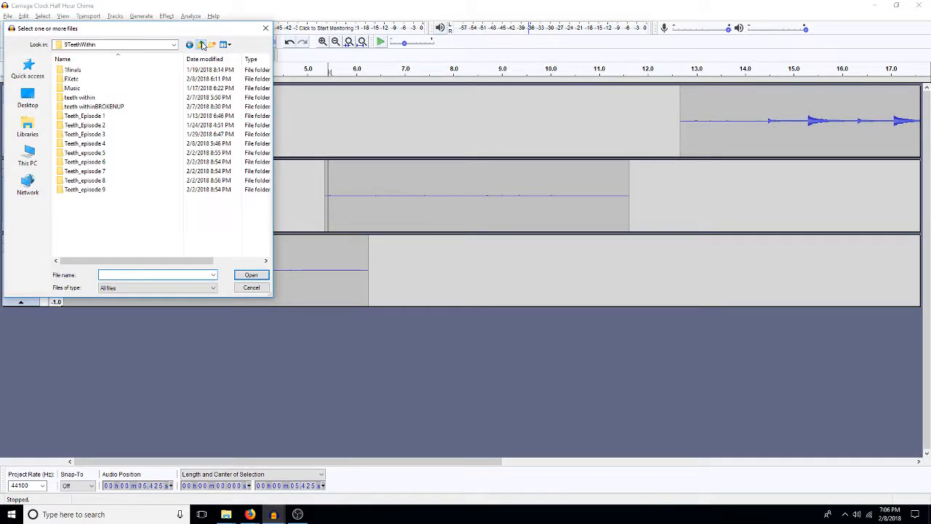
{"action": "left_click", "coordinate": [202, 45]}
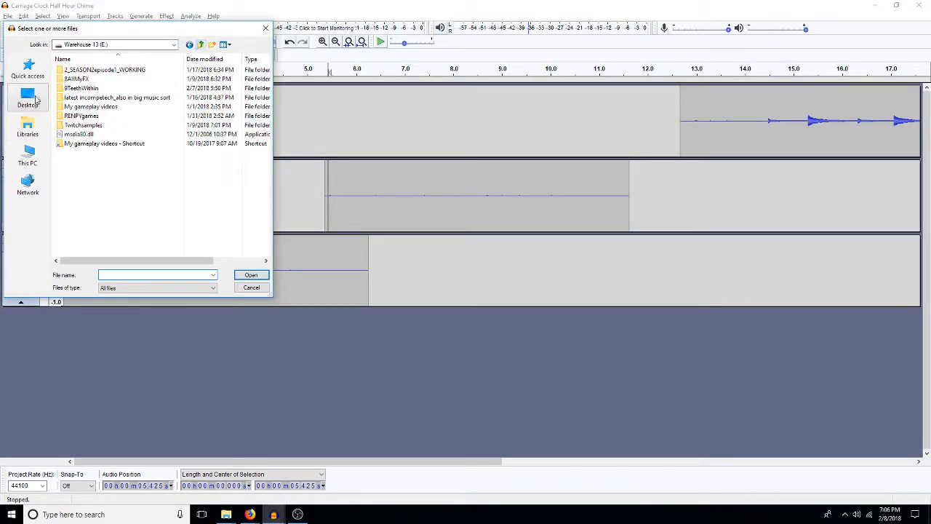
{"action": "double_click", "coordinate": [67, 78]}
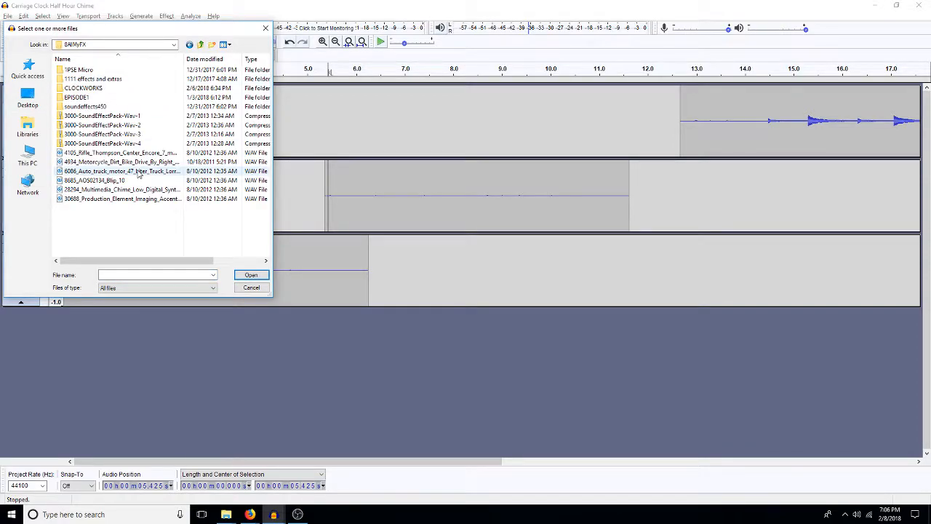
{"action": "double_click", "coordinate": [88, 78]}
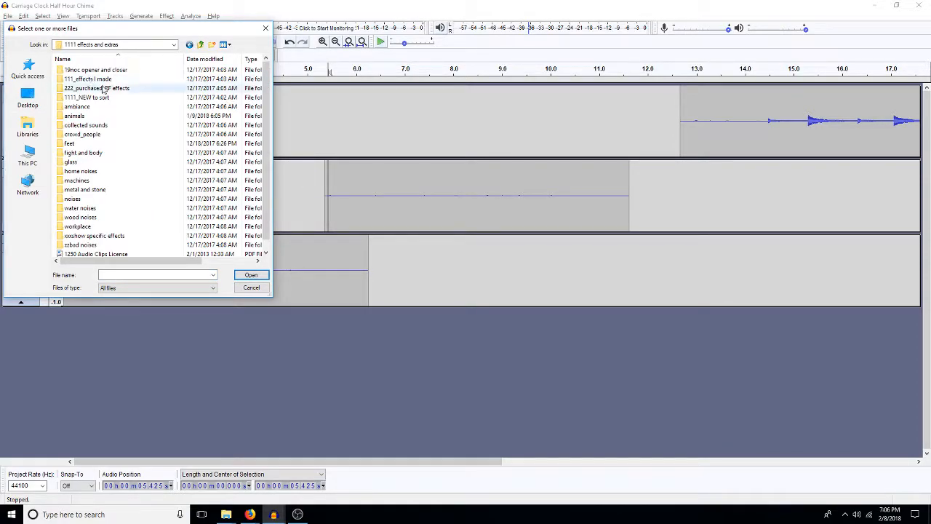
{"action": "double_click", "coordinate": [76, 180]}
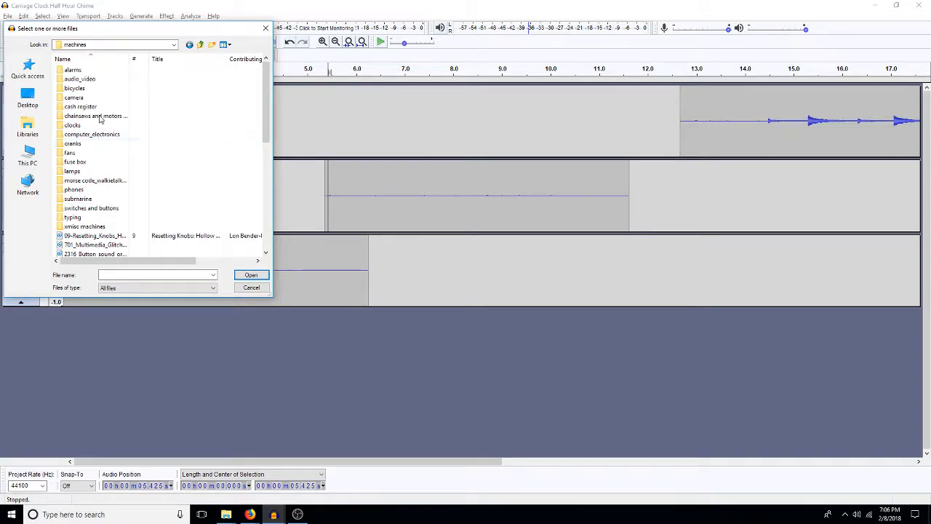
{"action": "double_click", "coordinate": [76, 124]}
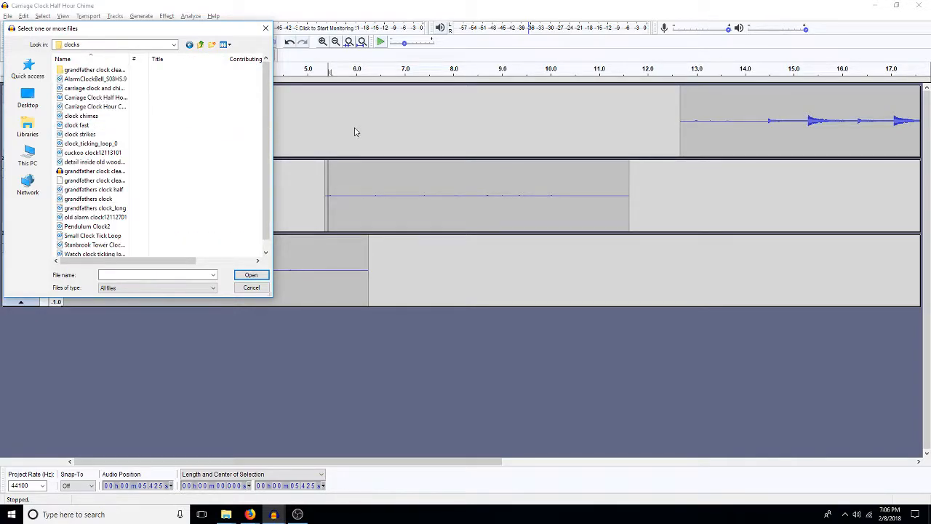
{"action": "double_click", "coordinate": [82, 88]}
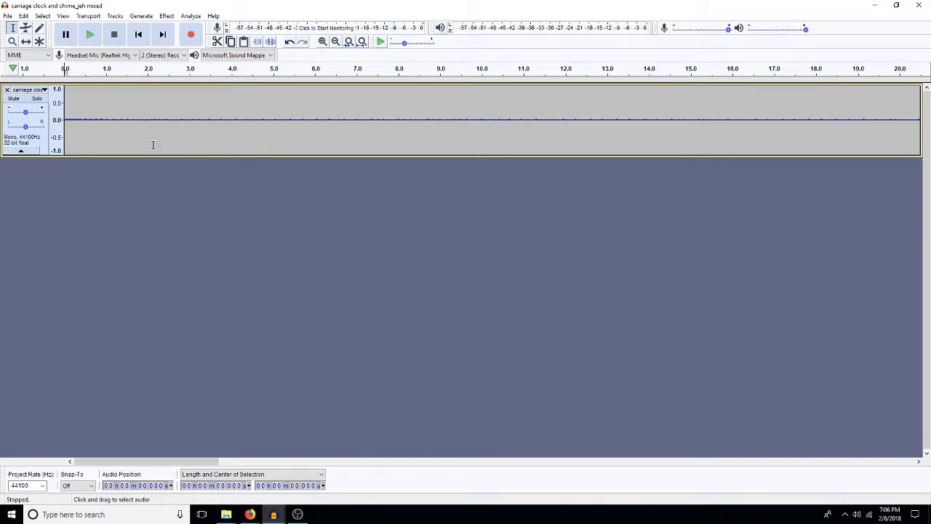
Step: Listen to the carriage clock and chime recording from the start to check its ticking
{"action": "key", "text": "space"}
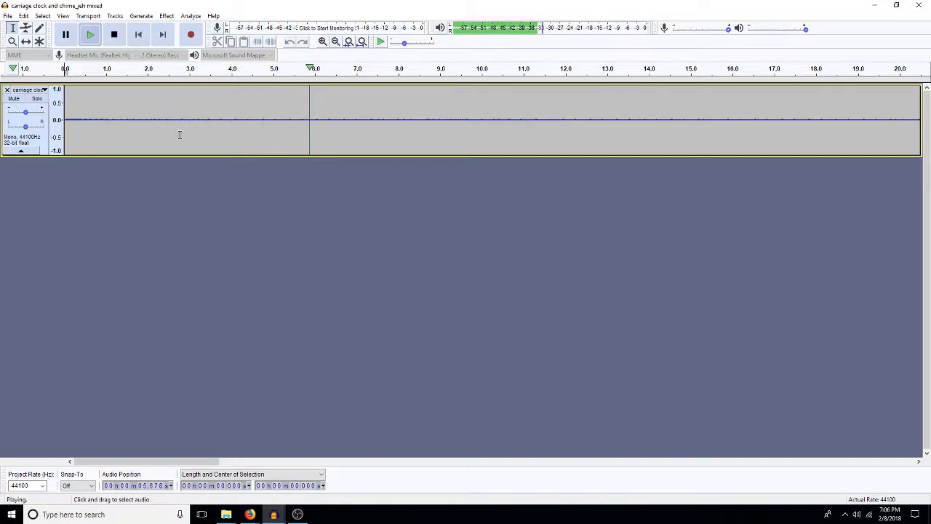
{"action": "left_click", "coordinate": [234, 122]}
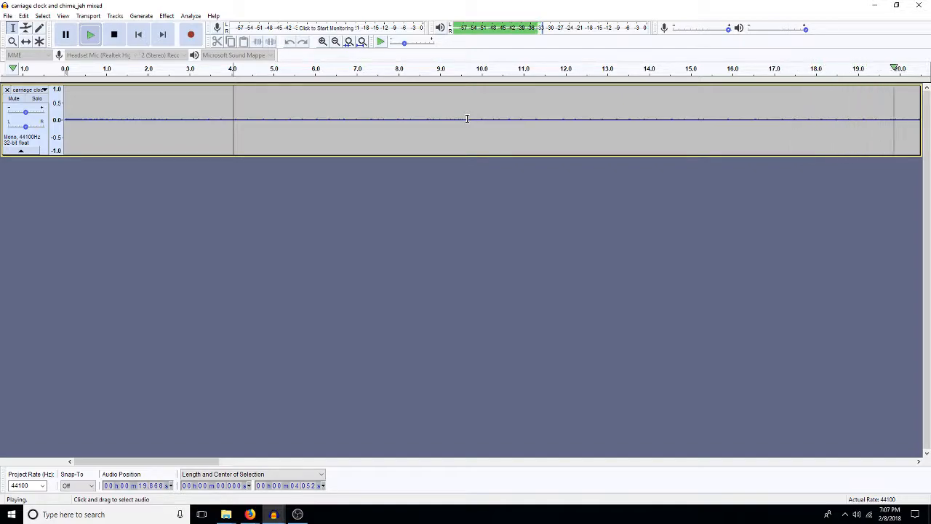
{"action": "key", "text": "space"}
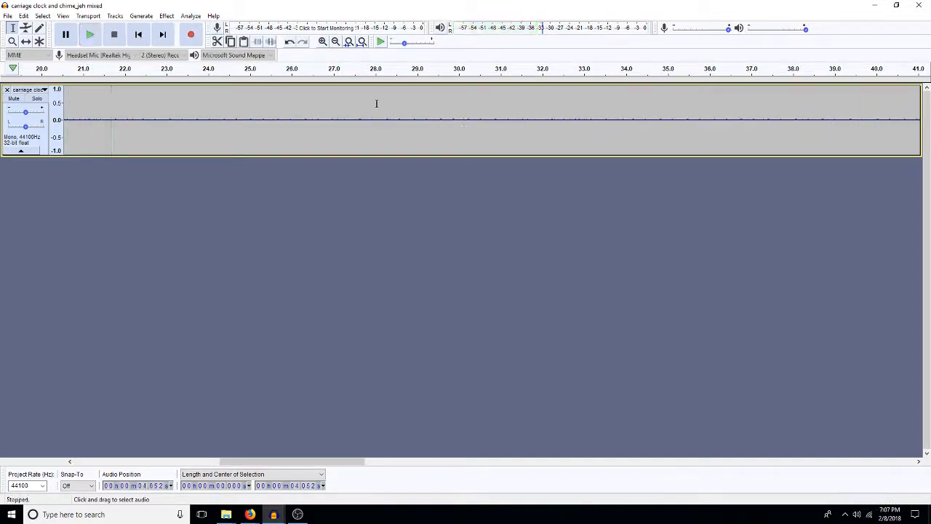
Step: Play the end of the carriage clock and chime recording from about 1:46, and copy the whole recording
{"action": "key", "text": "ctrl+f"}
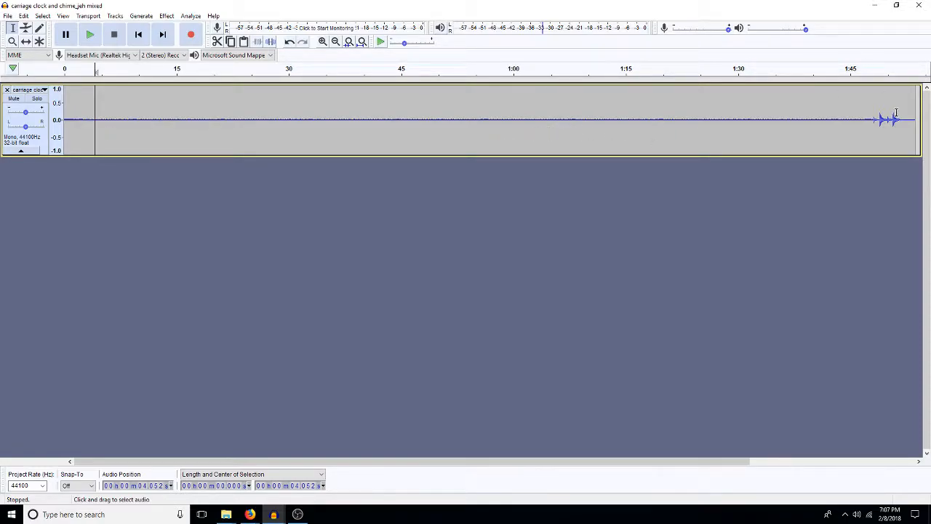
{"action": "left_click", "coordinate": [861, 122]}
{"action": "key", "text": "space"}
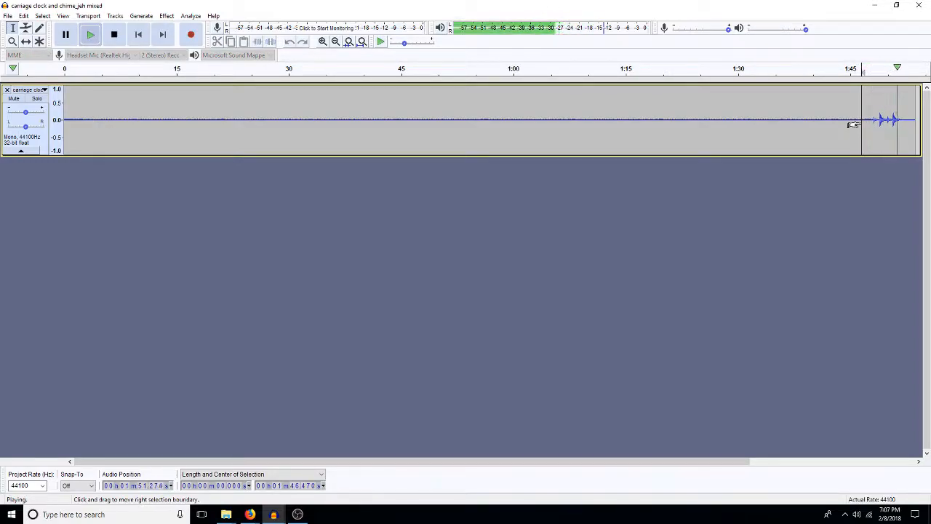
{"action": "key", "text": "space"}
{"action": "key", "text": "ctrl+a"}
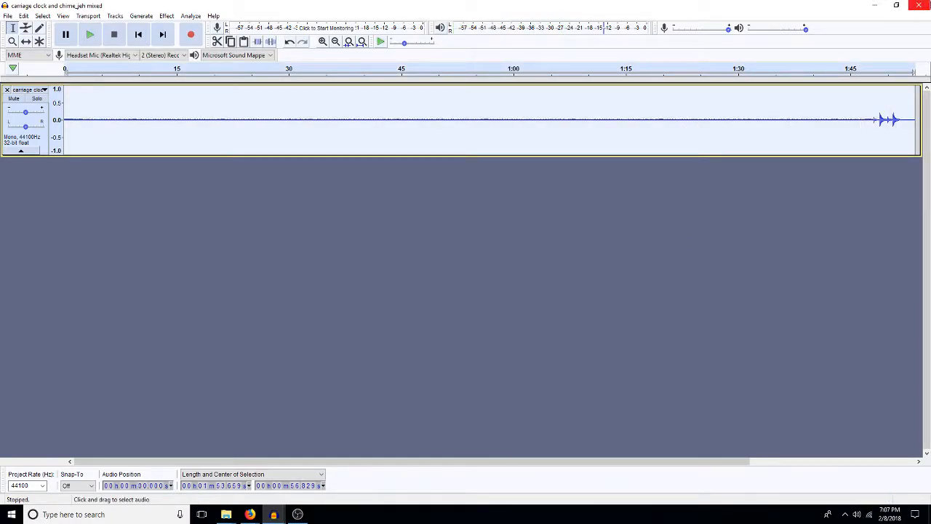
{"action": "left_click", "coordinate": [873, 6]}
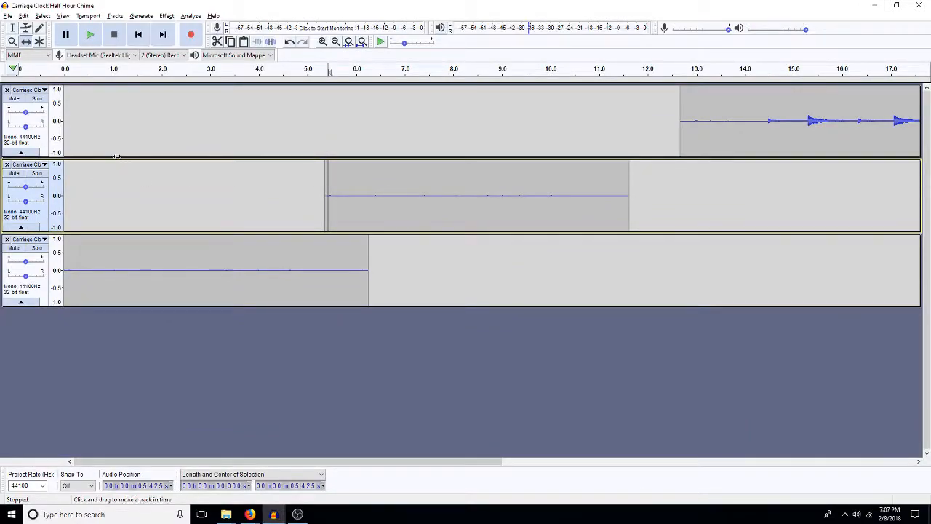
Step: Discard the Carriage Clock Half Hour Chime project without saving, and paste the copied clock recording as a track below Mix in 8astrid_edited
{"action": "left_click", "coordinate": [7, 89]}
{"action": "left_click", "coordinate": [7, 90]}
{"action": "left_click", "coordinate": [20, 139]}
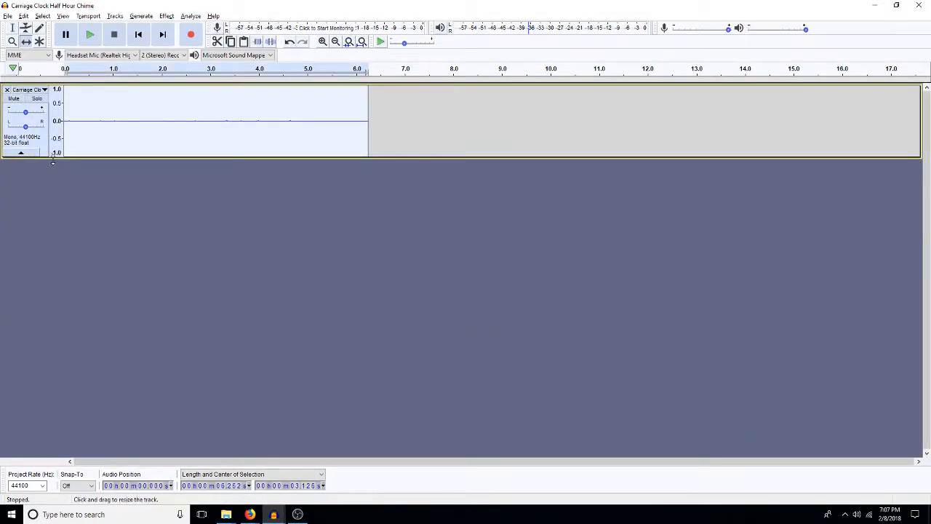
{"action": "left_click", "coordinate": [918, 5]}
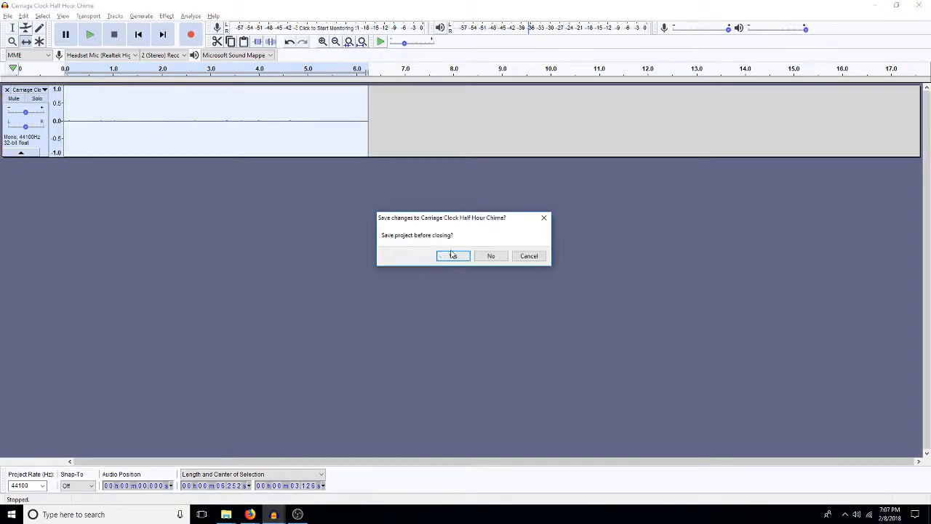
{"action": "left_click", "coordinate": [486, 257]}
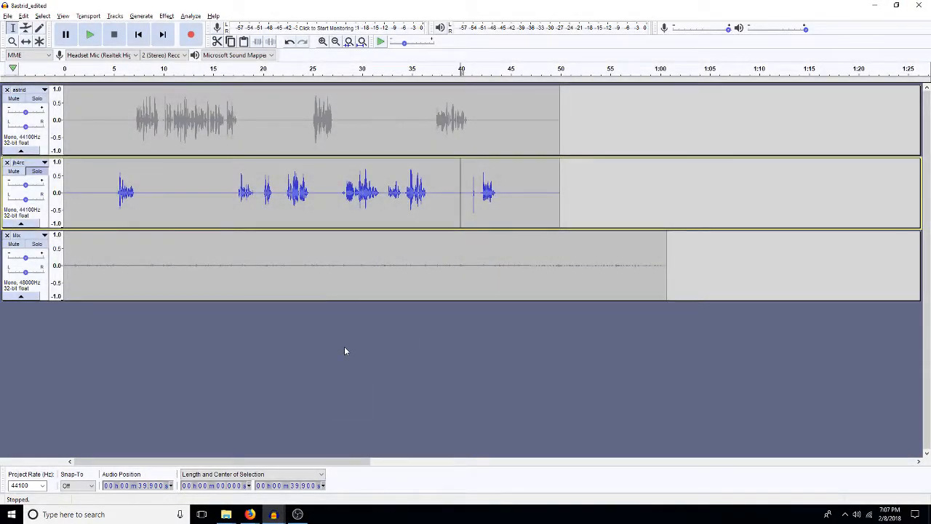
{"action": "key", "text": "ctrl+v"}
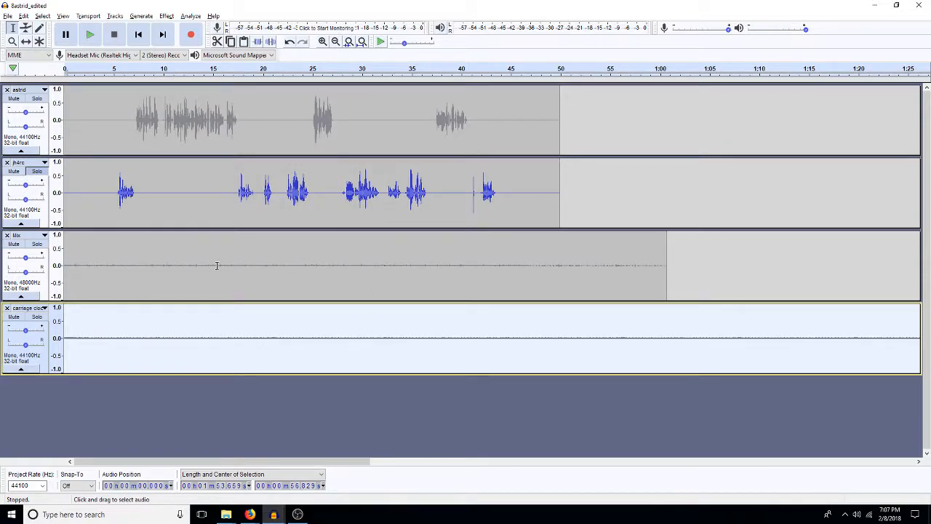
Step: Pan the Mix track fully to the right channel and the carriage clock track slightly to the left channel
{"action": "left_click_drag", "start_coordinate": [26, 271], "coordinate": [41, 272]}
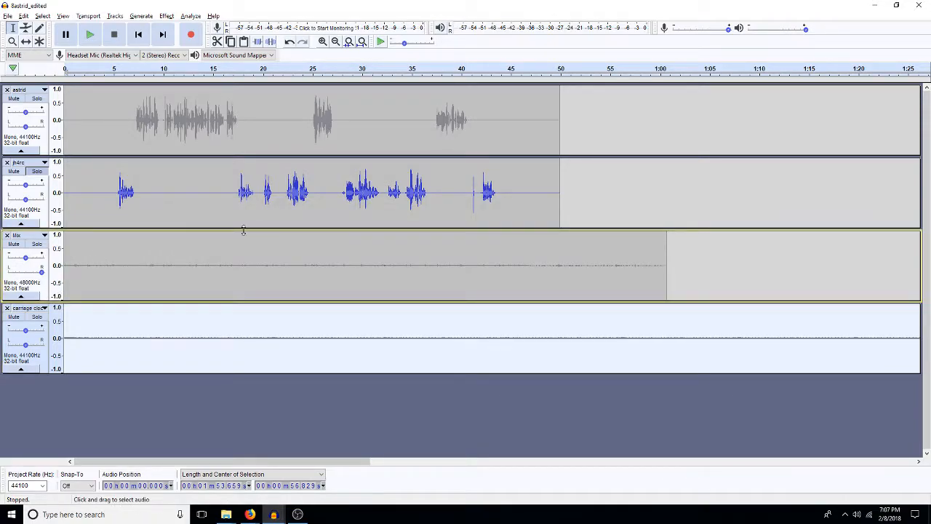
{"action": "left_click_drag", "start_coordinate": [25, 345], "coordinate": [21, 345]}
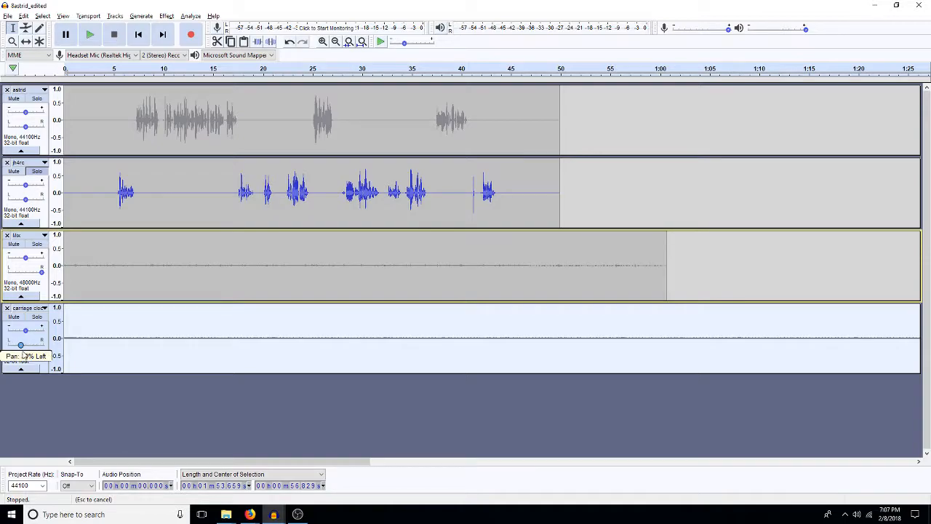
{"action": "left_click_drag", "start_coordinate": [22, 355], "coordinate": [22, 354]}
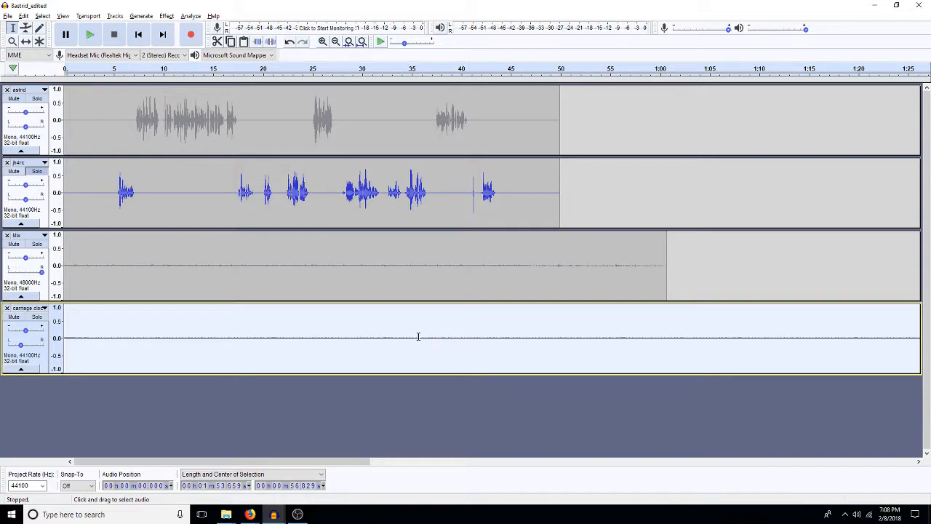
Step: Delete the astrid track's second clip, which starts at about 1:48
{"action": "left_click", "coordinate": [361, 42]}
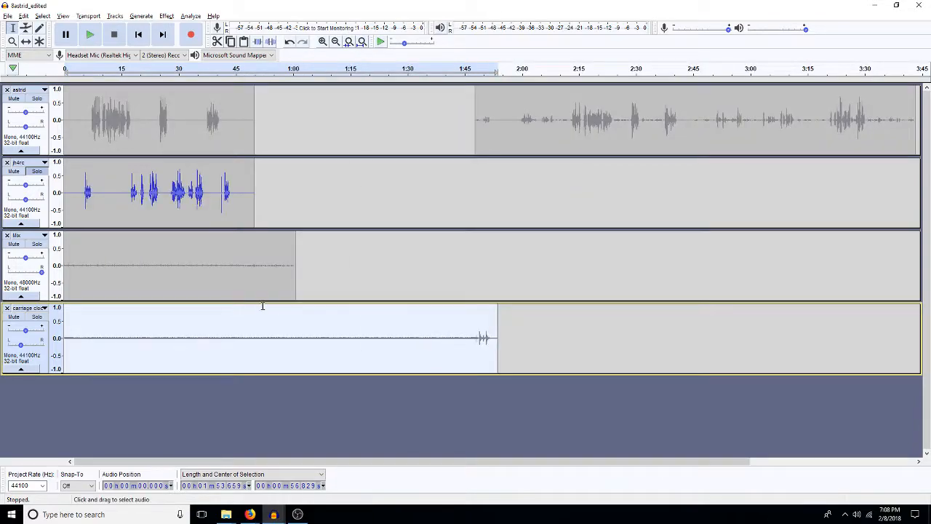
{"action": "double_click", "coordinate": [513, 122]}
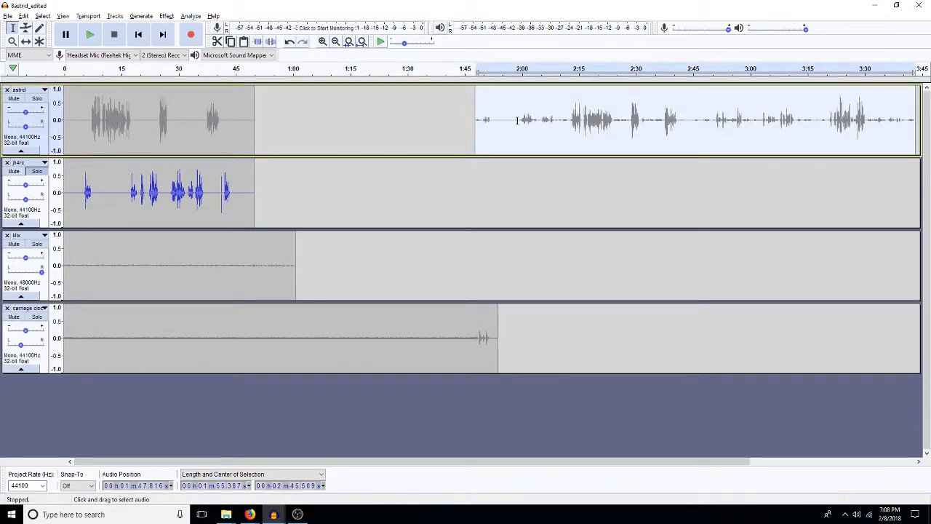
{"action": "key", "text": "Delete"}
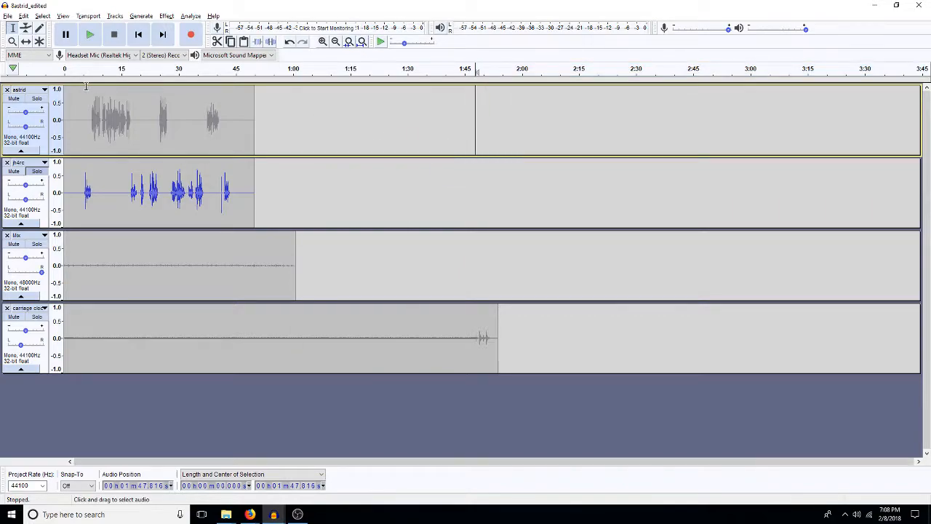
Step: Save the project under the new name 8astrid_editedmixed in the same folder
{"action": "left_click", "coordinate": [7, 16]}
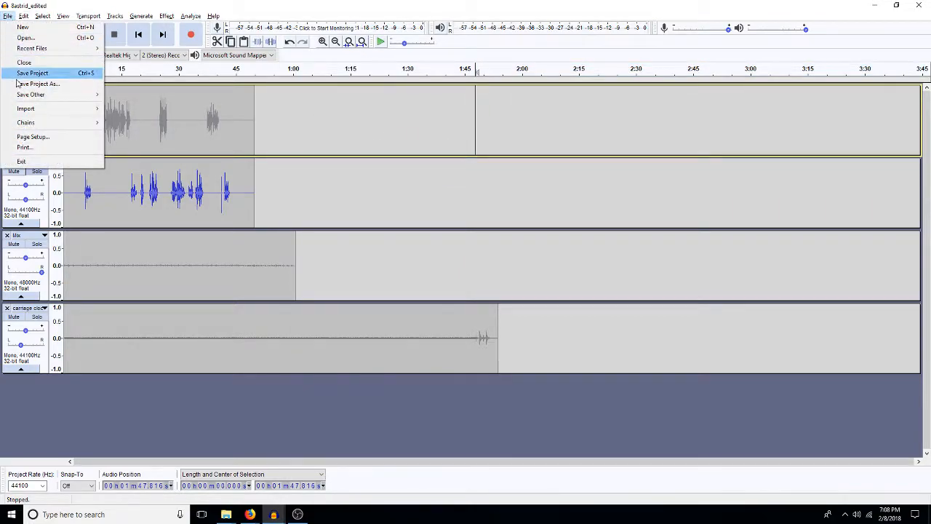
{"action": "left_click", "coordinate": [34, 86]}
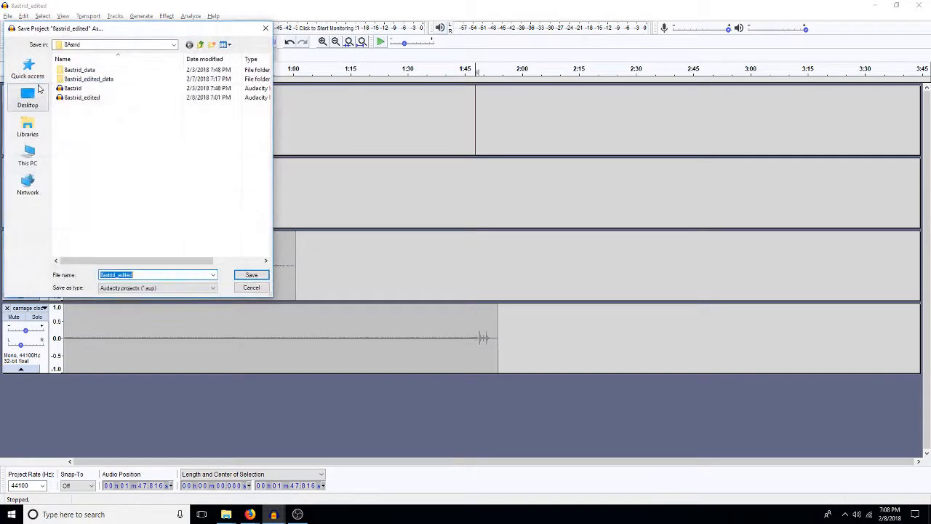
{"action": "type", "text": "mi"}
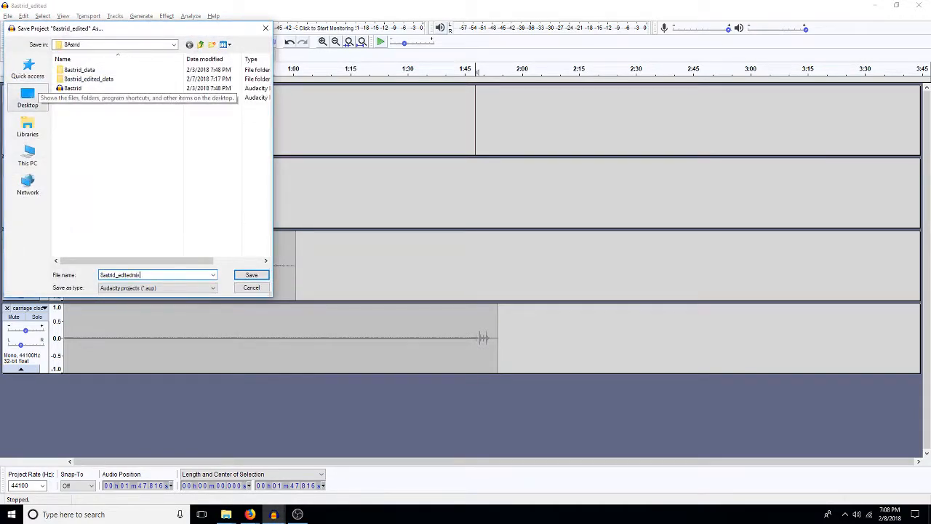
{"action": "type", "text": "xed"}
{"action": "key", "text": "Return"}
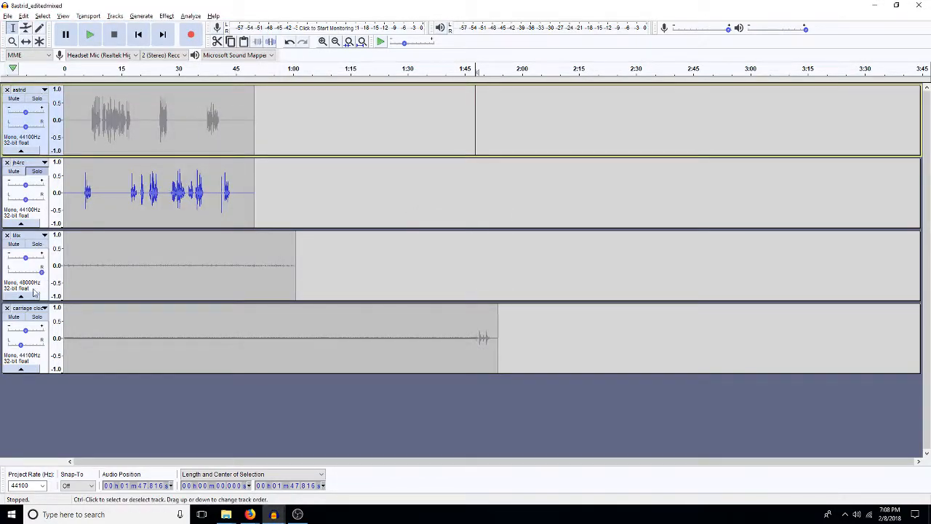
Step: Delete the first 50.7 s of the carriage clock track, and play the jh4rc track briefly from about 26 s
{"action": "left_click_drag", "start_coordinate": [257, 337], "coordinate": [56, 355]}
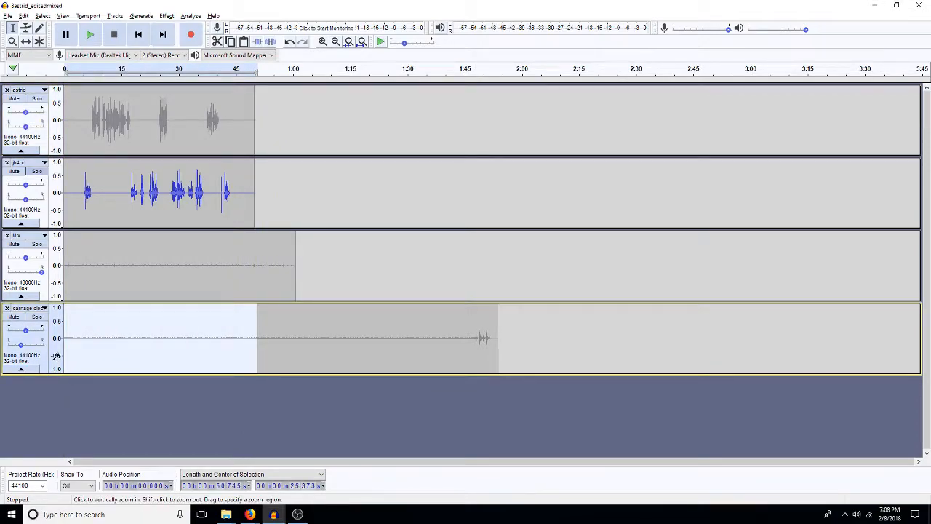
{"action": "key", "text": "Delete"}
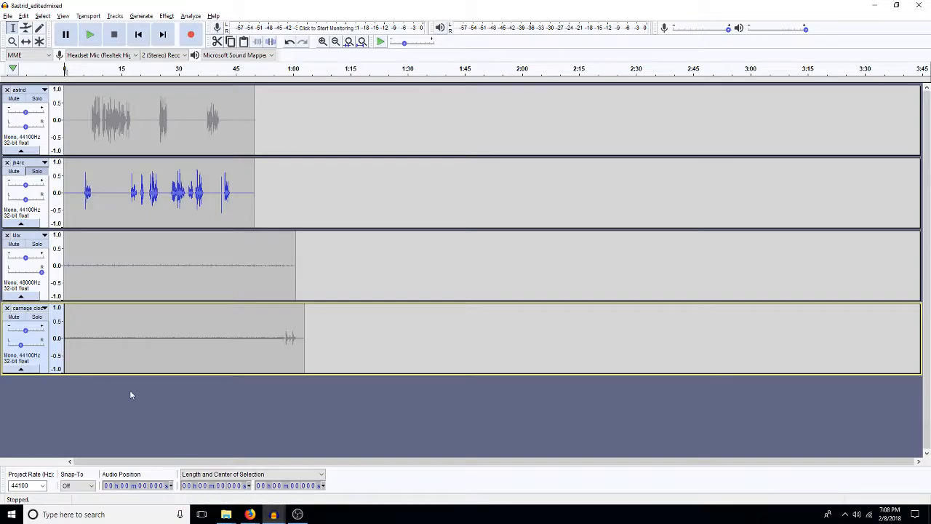
{"action": "left_click", "coordinate": [163, 191]}
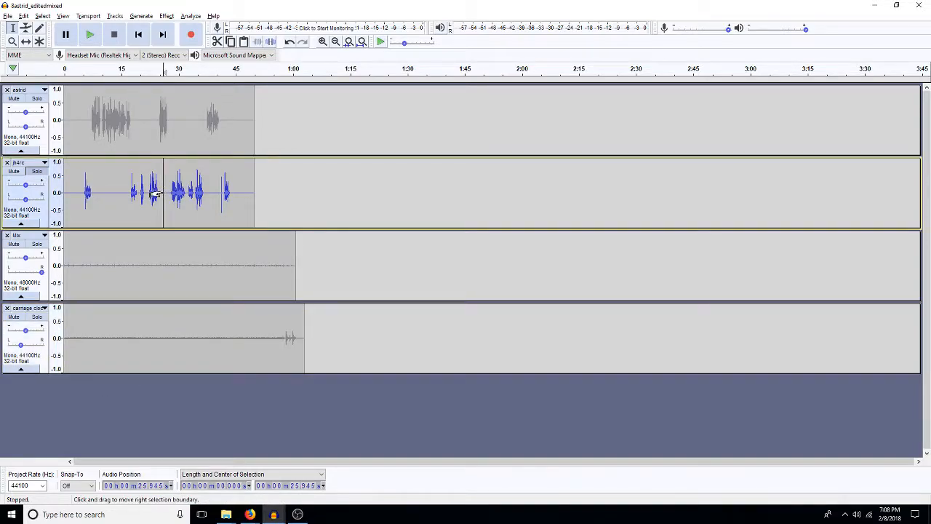
{"action": "key", "text": "space"}
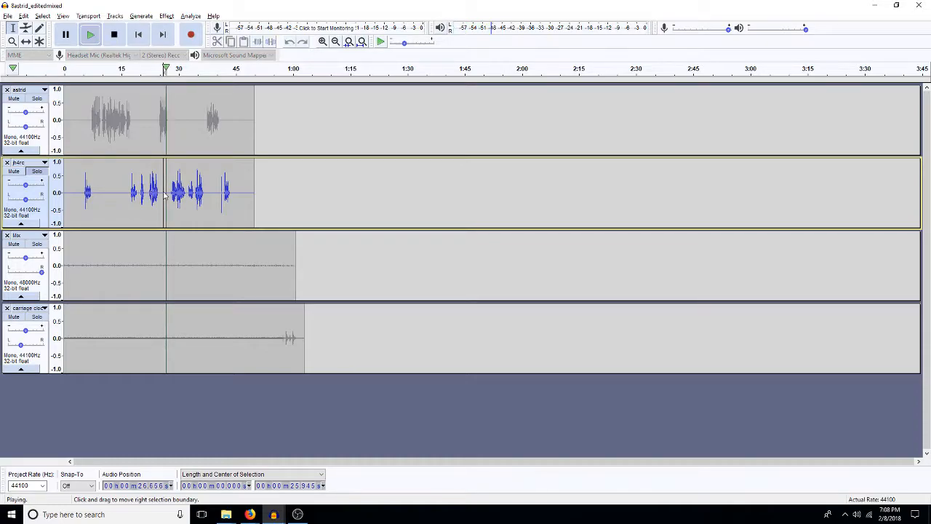
{"action": "key", "text": "space"}
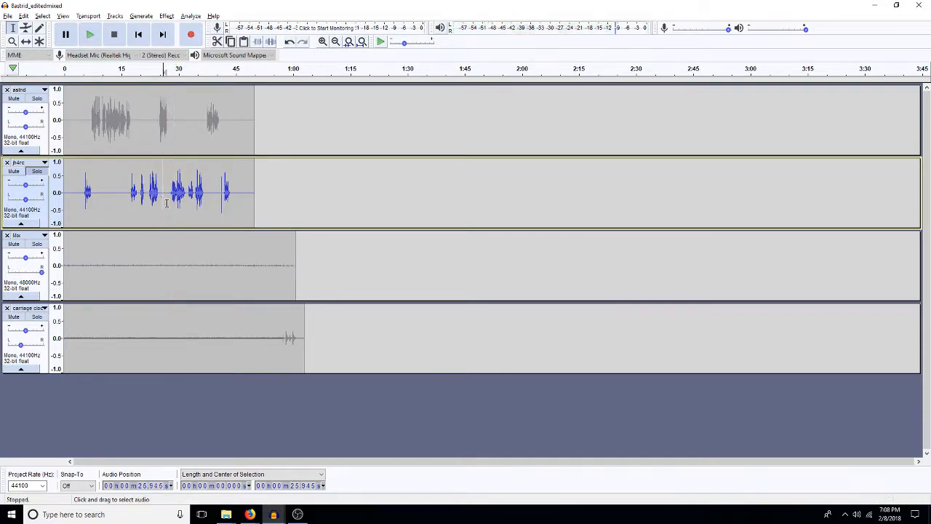
Step: Cut the first 27.7 s of ticking from the carriage clock track and paste it into a new track below
{"action": "left_click", "coordinate": [169, 354]}
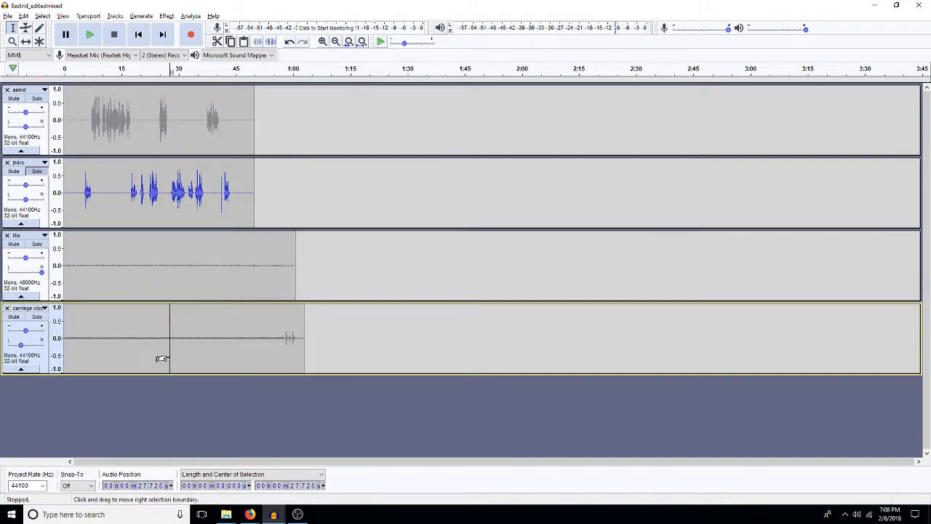
{"action": "key", "text": "shift+Home"}
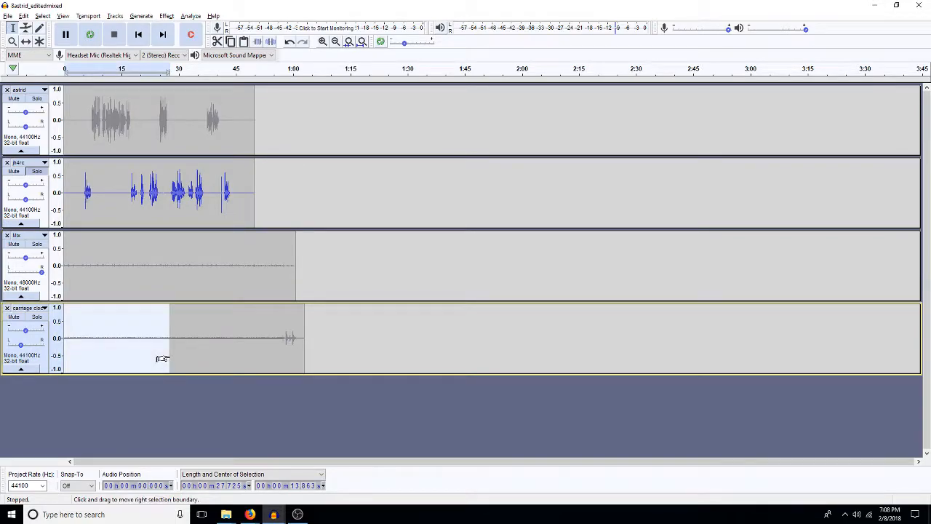
{"action": "key", "text": "Delete"}
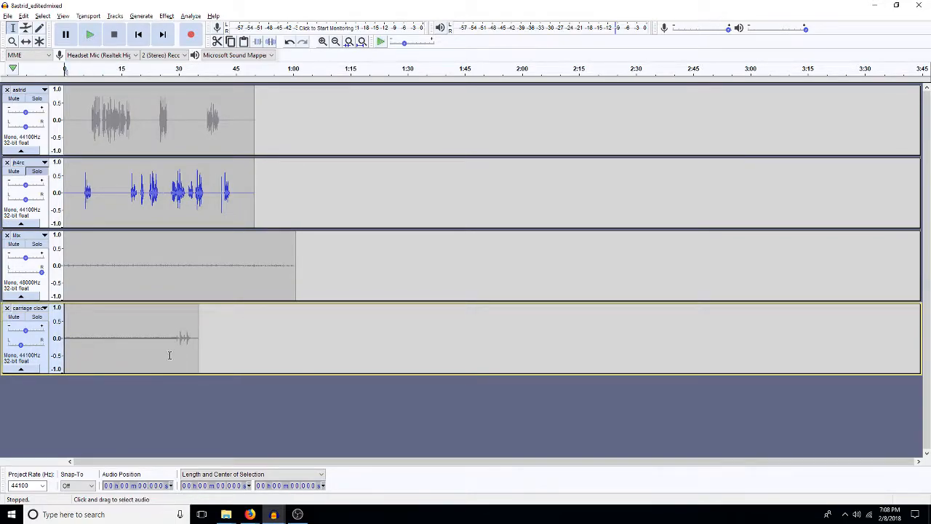
{"action": "left_click", "coordinate": [195, 396]}
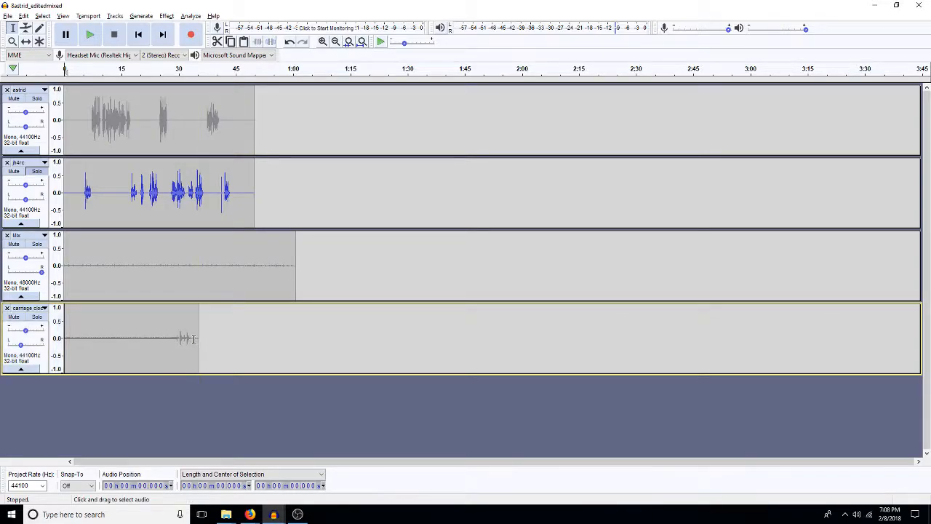
{"action": "key", "text": "ctrl+v"}
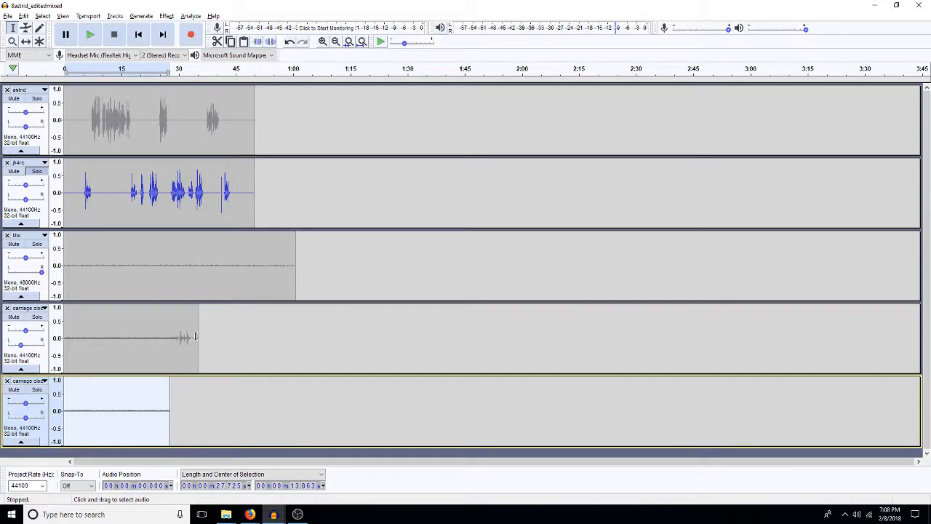
Step: Delete the first 4.3 s of the chiming clock track, and shift the ticking clip in the track below to start at about 28.7 s
{"action": "left_click", "coordinate": [322, 41]}
{"action": "left_click", "coordinate": [323, 41]}
{"action": "left_click", "coordinate": [322, 42]}
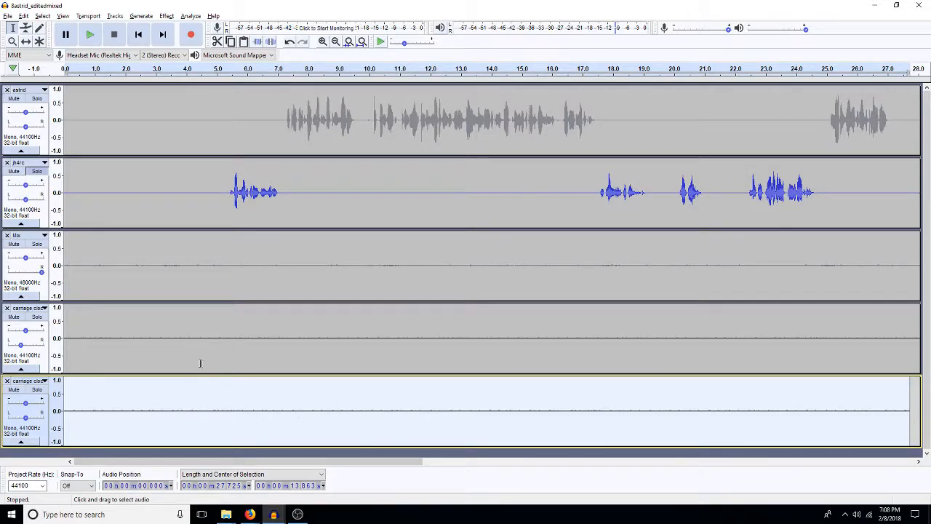
{"action": "left_click", "coordinate": [336, 42]}
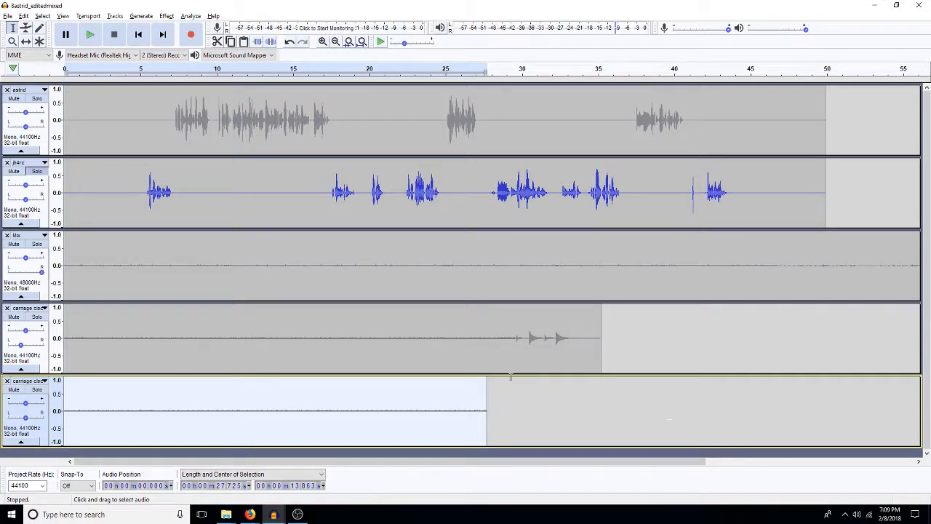
{"action": "left_click_drag", "start_coordinate": [131, 337], "coordinate": [64, 337]}
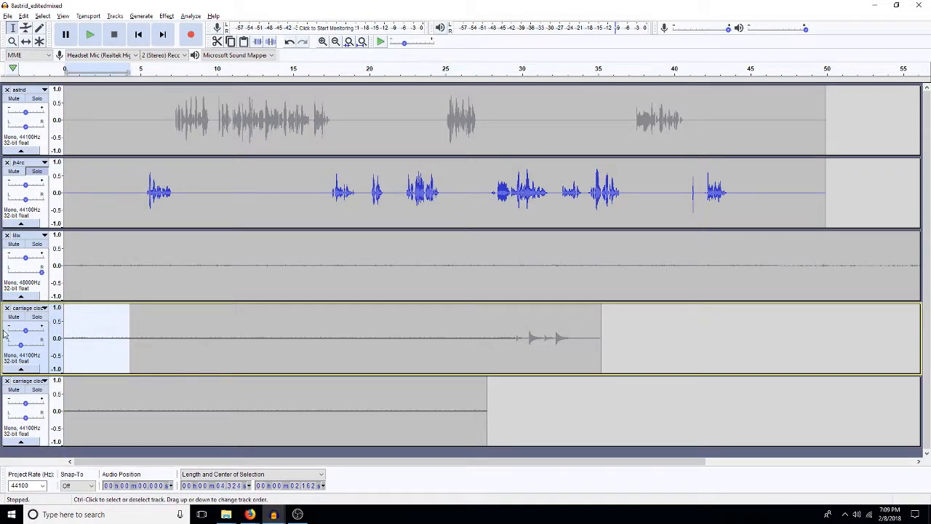
{"action": "key", "text": "Delete"}
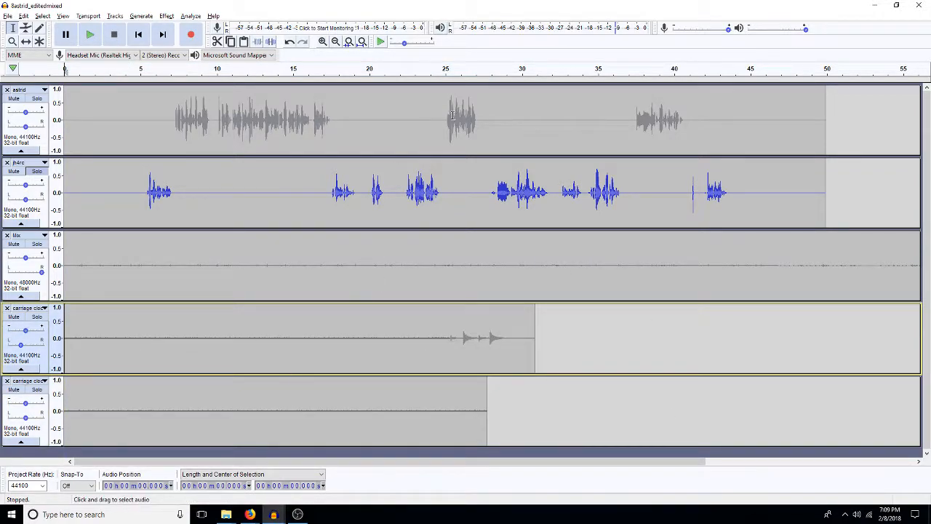
{"action": "left_click", "coordinate": [25, 41]}
{"action": "left_click_drag", "start_coordinate": [75, 413], "coordinate": [524, 402]}
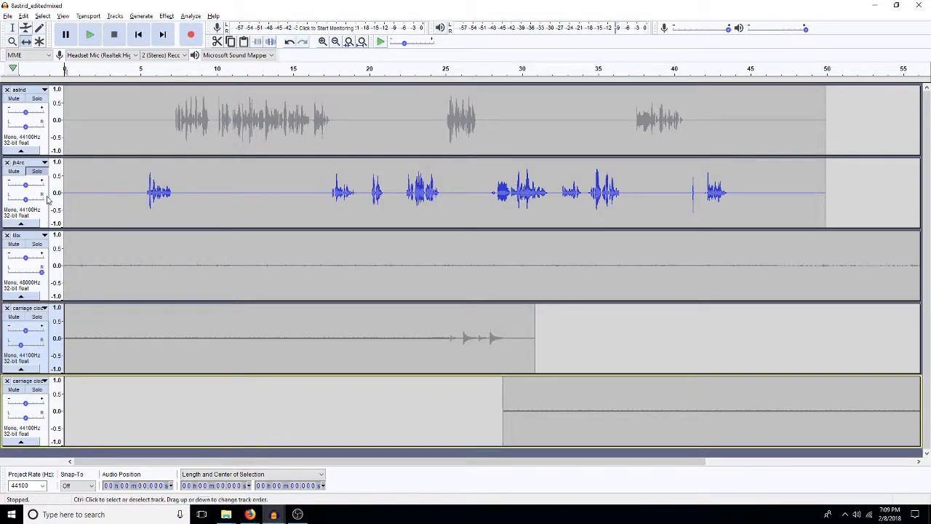
Step: Turn off solo on the jh4rc track and solo the carriage clock track containing the chimes
{"action": "left_click", "coordinate": [40, 174]}
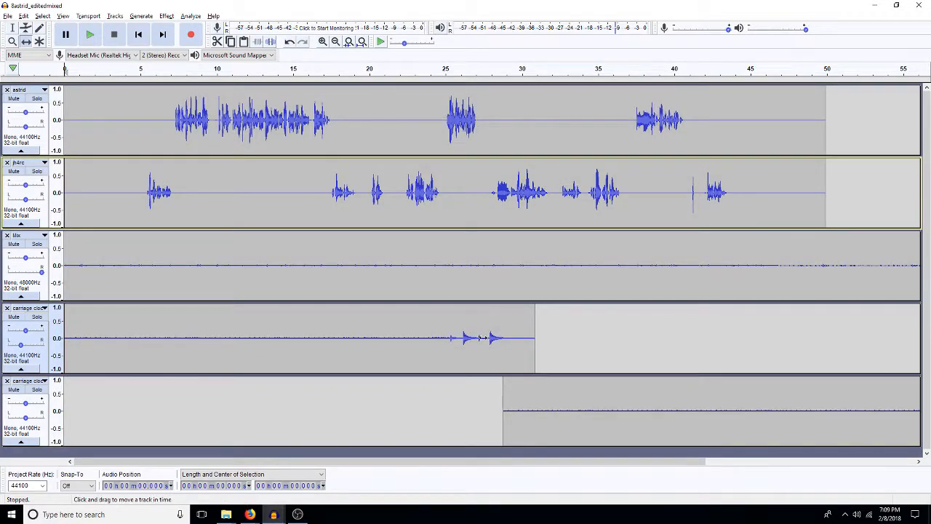
{"action": "left_click", "coordinate": [36, 316]}
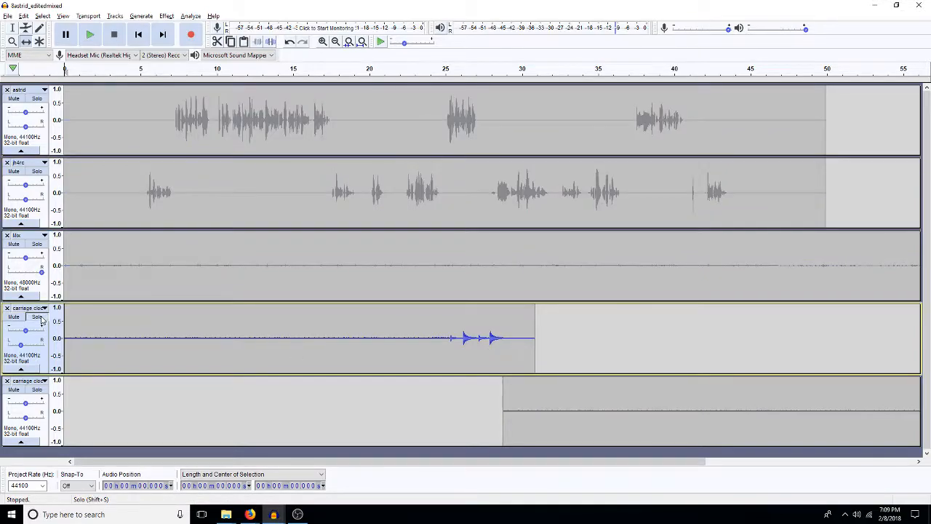
Step: Solo the ticking clock track together with the chiming one, and play both from about 27.3 s
{"action": "left_click", "coordinate": [37, 389]}
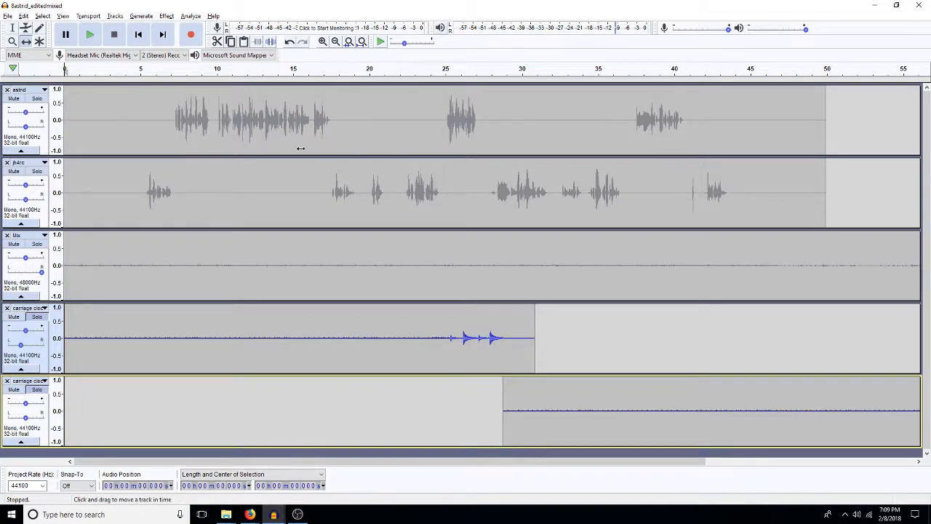
{"action": "left_click", "coordinate": [481, 348]}
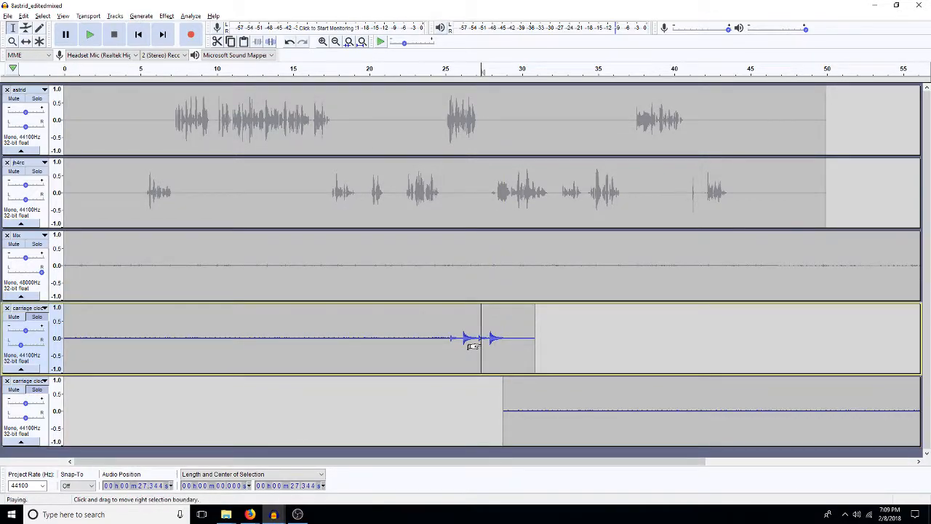
{"action": "key", "text": "space"}
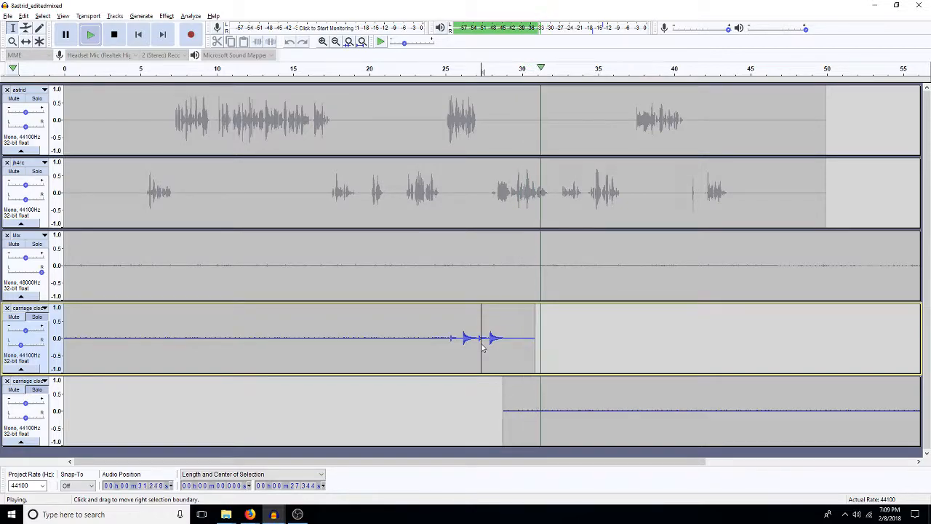
{"action": "key", "text": "space"}
Step: Examine the overlap between the chiming and ticking clips around 29 s, and play both clock tracks from about 22.5 s
{"action": "left_click", "coordinate": [506, 352]}
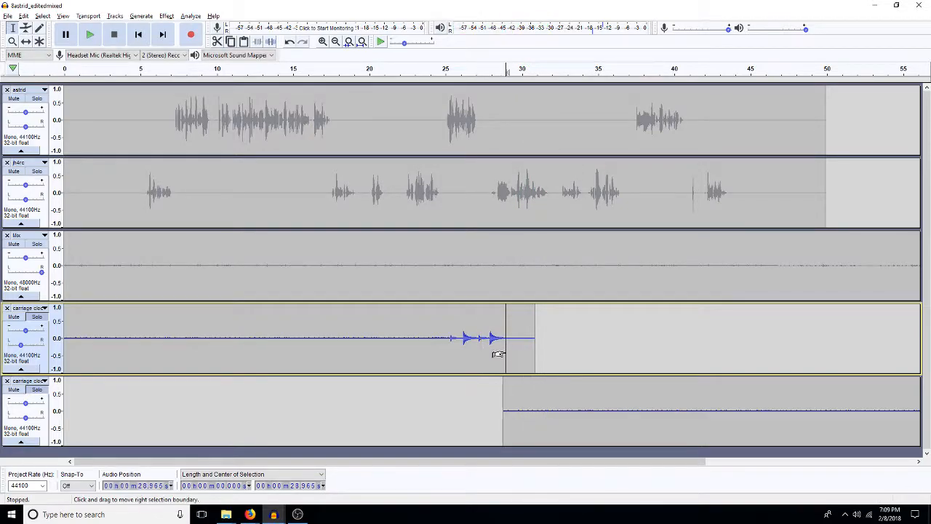
{"action": "left_click", "coordinate": [322, 41]}
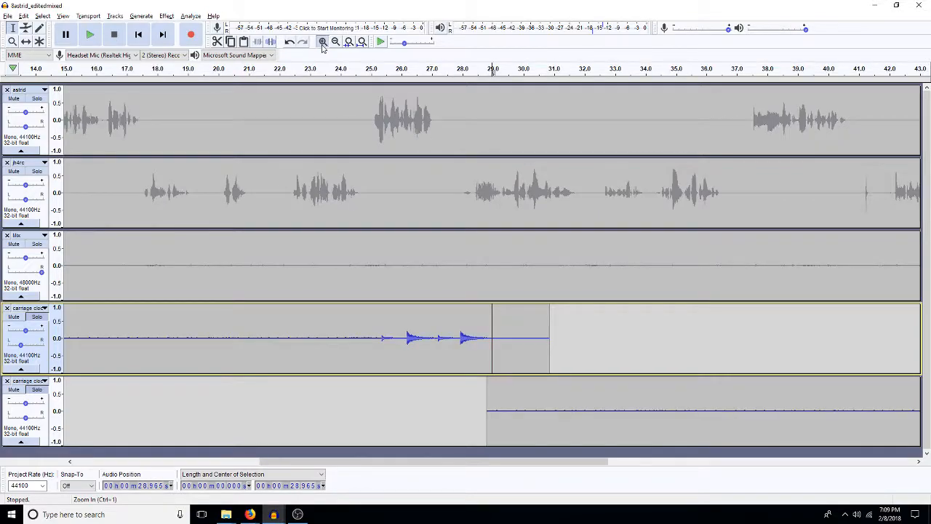
{"action": "left_click", "coordinate": [322, 42]}
{"action": "left_click", "coordinate": [322, 42]}
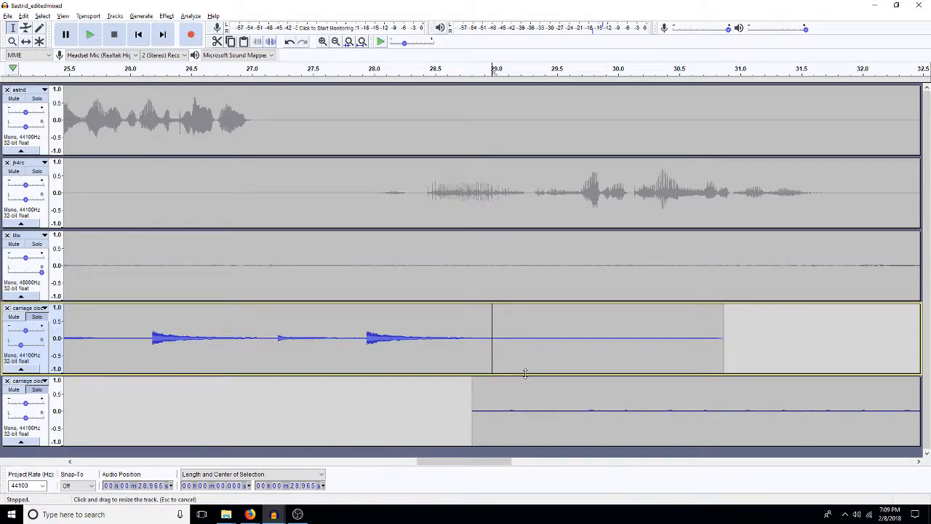
{"action": "left_click_drag", "start_coordinate": [525, 373], "coordinate": [530, 378]}
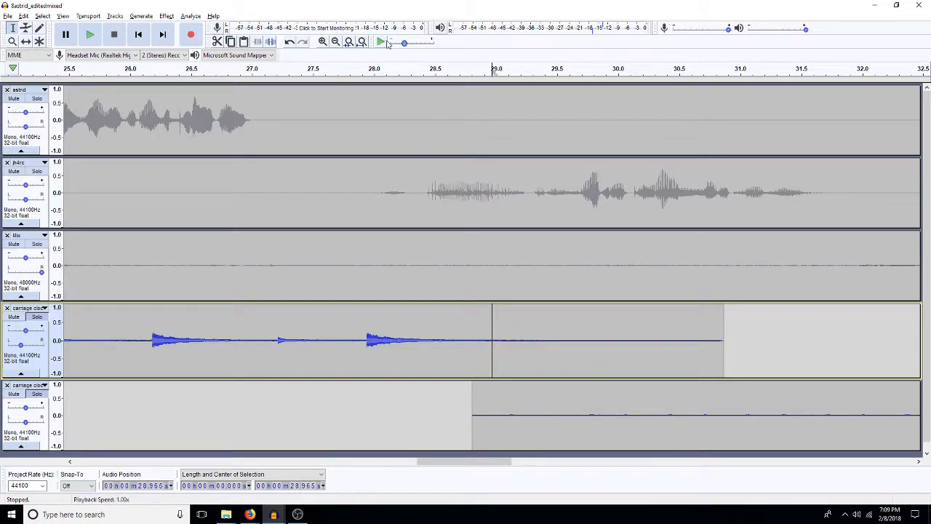
{"action": "left_click", "coordinate": [335, 42]}
{"action": "left_click", "coordinate": [335, 41]}
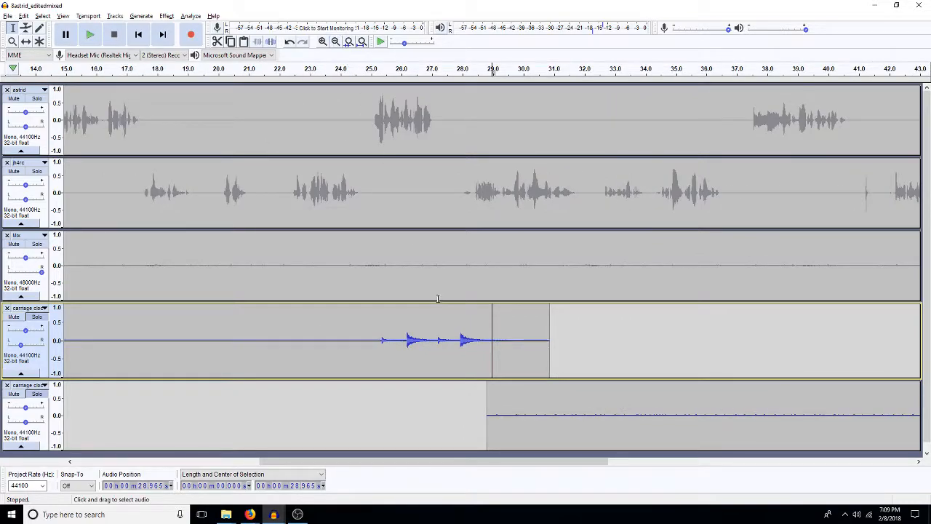
{"action": "left_click", "coordinate": [372, 375]}
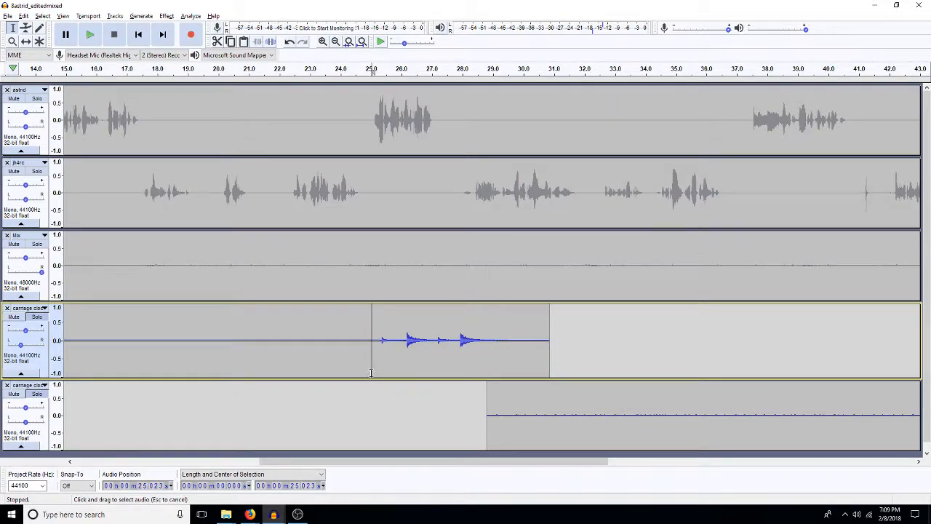
{"action": "left_click_drag", "start_coordinate": [373, 367], "coordinate": [384, 378]}
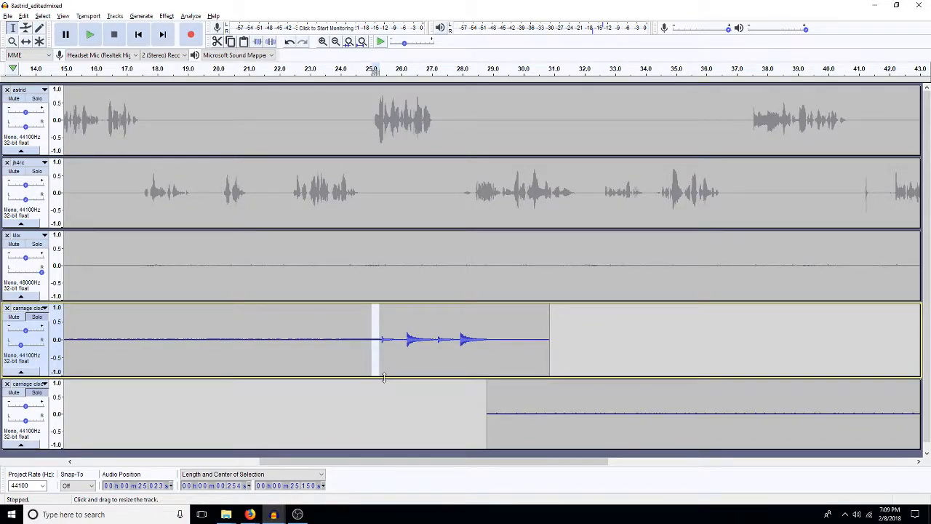
{"action": "left_click", "coordinate": [293, 365]}
{"action": "key", "text": "space"}
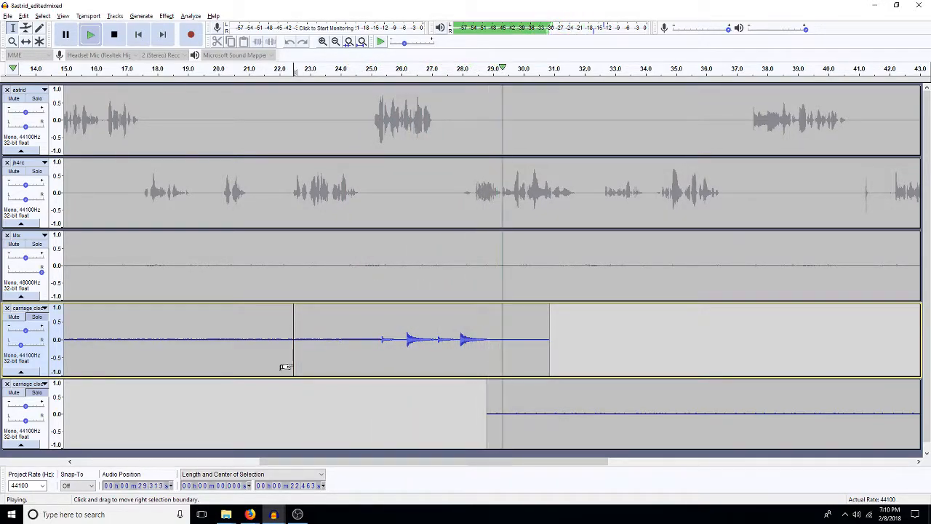
{"action": "key", "text": "space"}
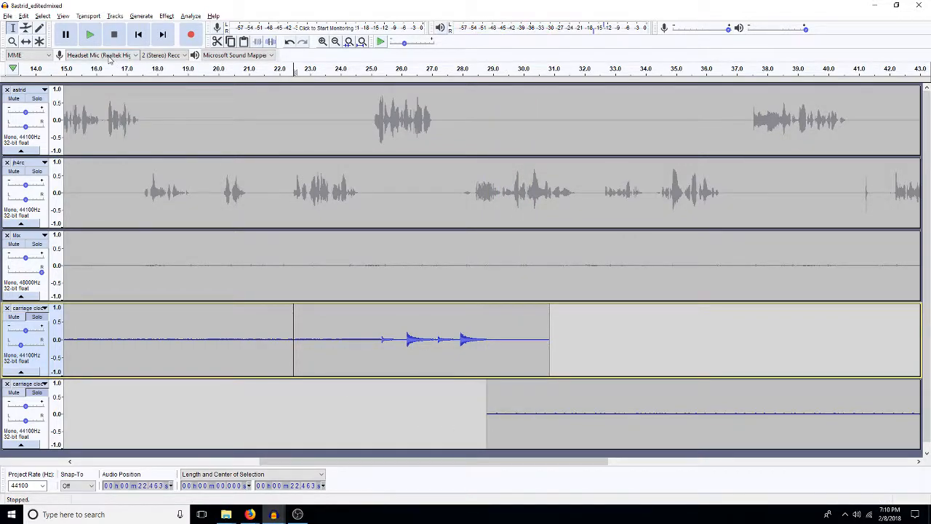
Step: Shift the ticking clip earlier to start at about 22.6 s, and play both clock tracks to check that the ticks align
{"action": "key", "text": "F5"}
{"action": "left_click_drag", "start_coordinate": [515, 419], "coordinate": [318, 445]}
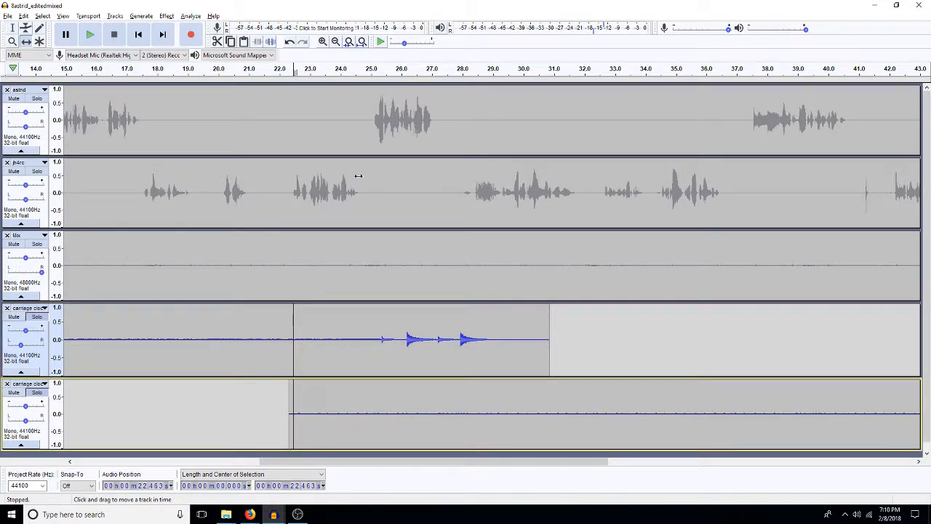
{"action": "left_click", "coordinate": [322, 41]}
{"action": "left_click", "coordinate": [322, 41]}
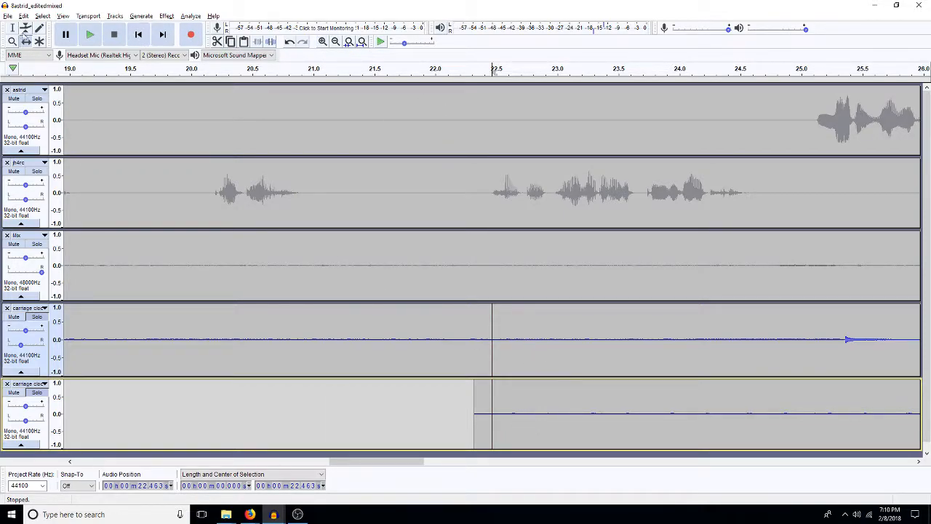
{"action": "left_click", "coordinate": [13, 27]}
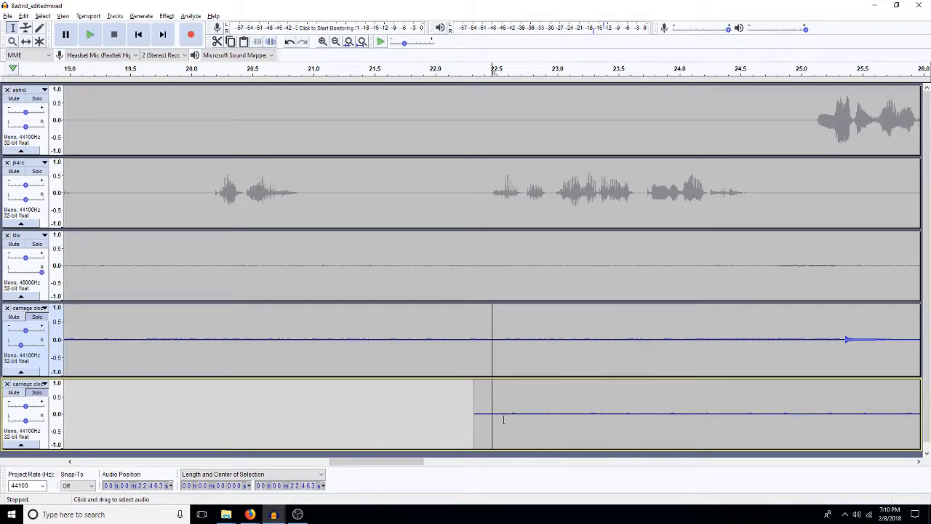
{"action": "key", "text": "F5"}
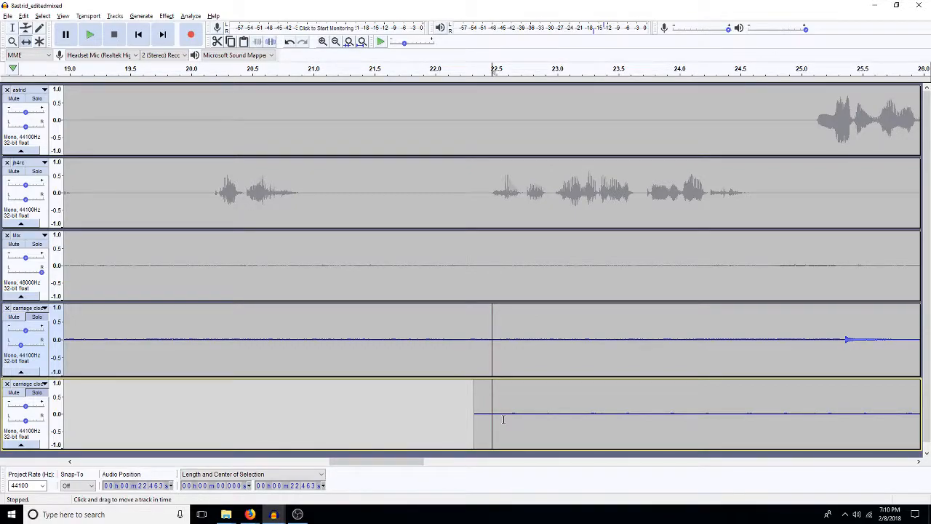
{"action": "left_click_drag", "start_coordinate": [528, 428], "coordinate": [569, 418]}
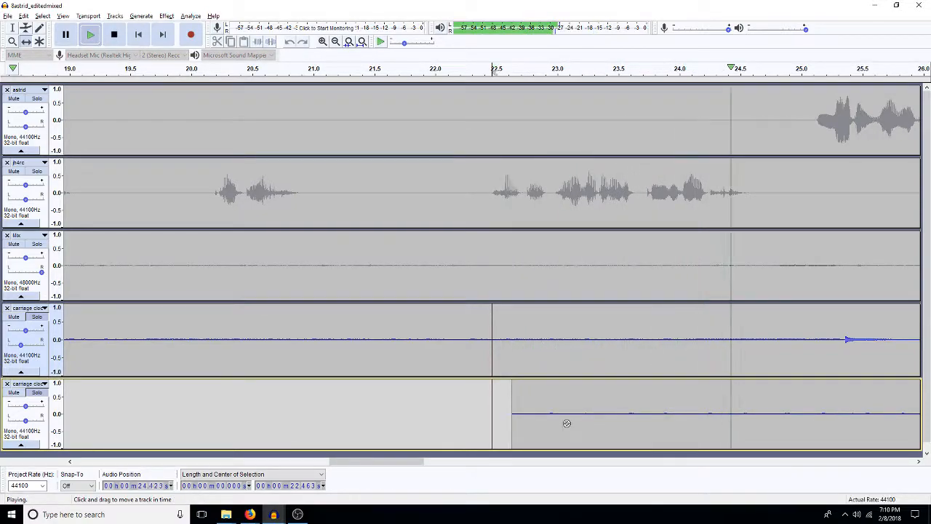
{"action": "key", "text": "space"}
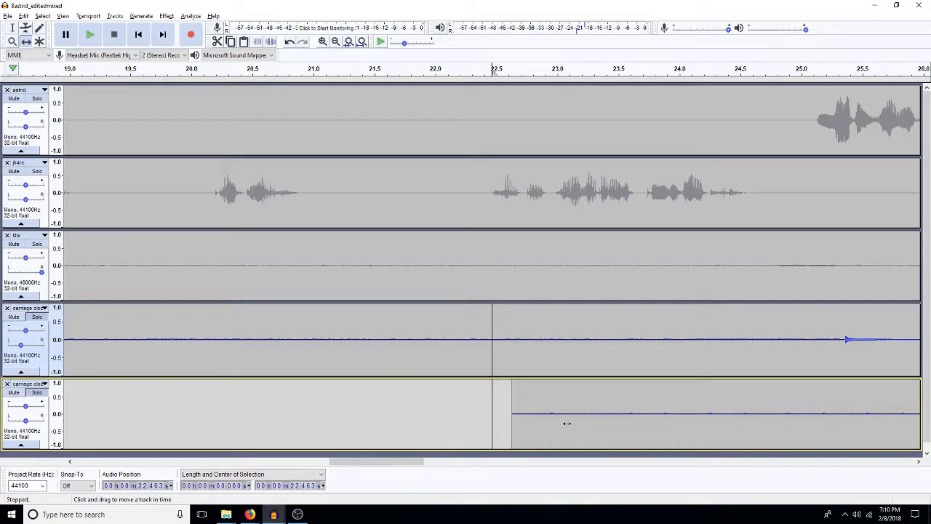
Step: Silence the first 5.8 s of the ticking clip, and play the clock tracks from about 26.9 s
{"action": "left_click", "coordinate": [14, 29]}
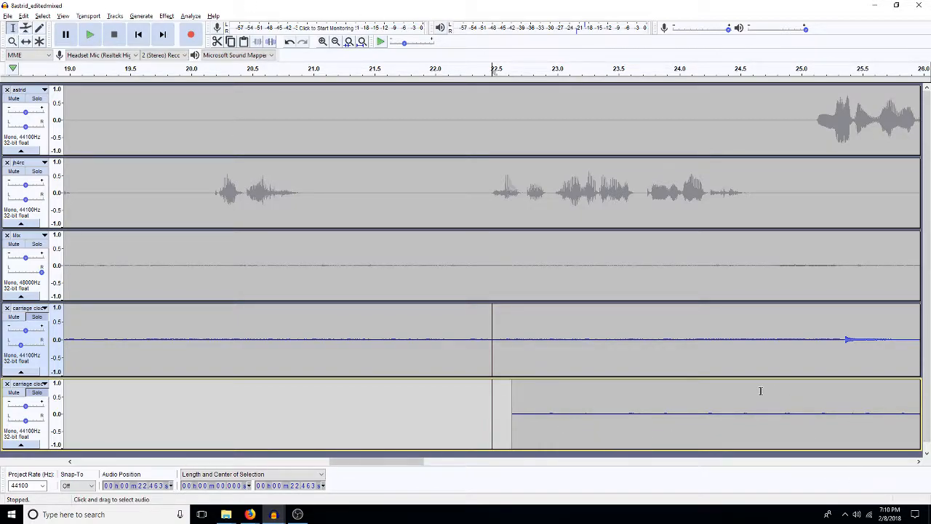
{"action": "key", "text": "ctrl+f"}
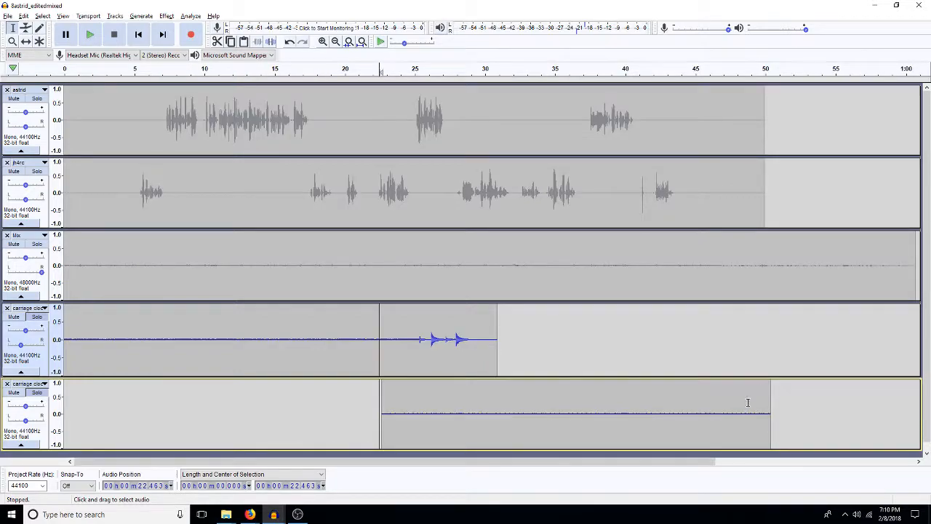
{"action": "left_click_drag", "start_coordinate": [462, 408], "coordinate": [381, 425]}
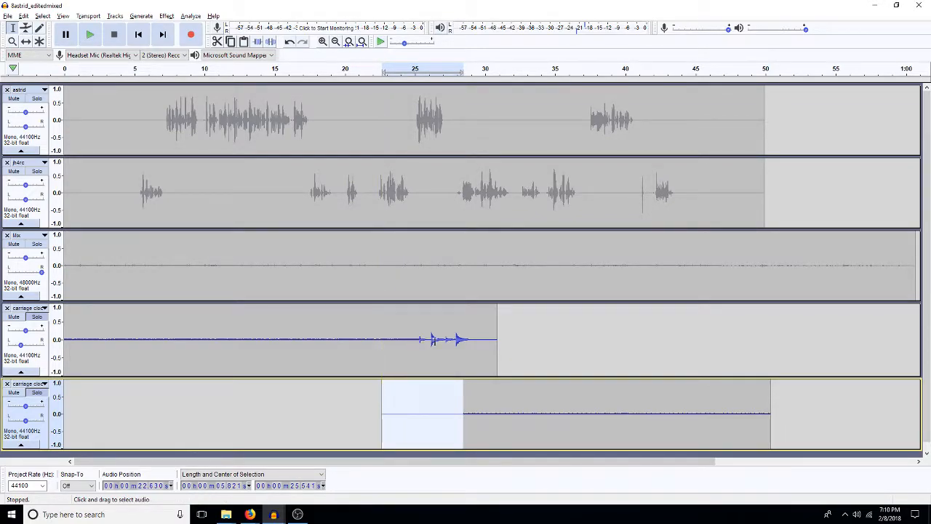
{"action": "left_click", "coordinate": [441, 355]}
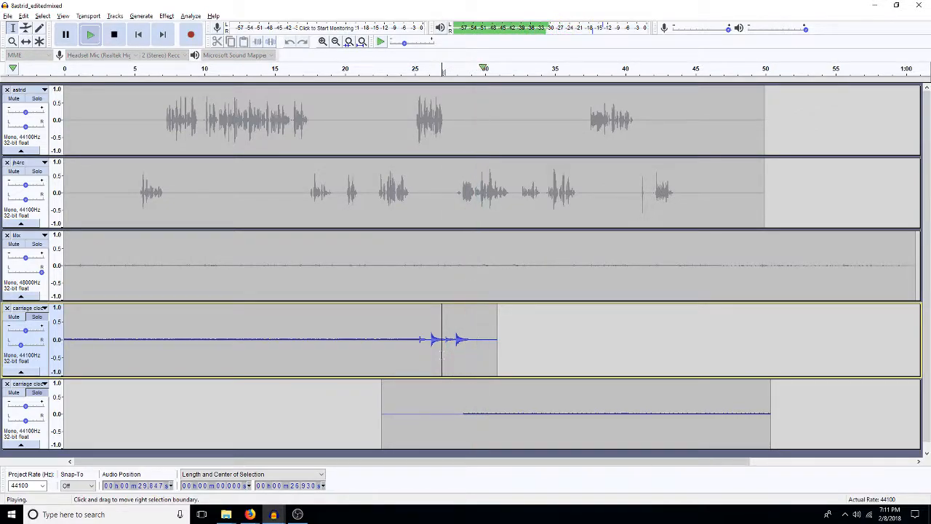
{"action": "key", "text": "space"}
Step: Fade in the ticking over about 0.6 s from 28.3 s, and play the clock tracks from about 28 s
{"action": "left_click_drag", "start_coordinate": [469, 424], "coordinate": [460, 422]}
{"action": "key", "text": "space"}
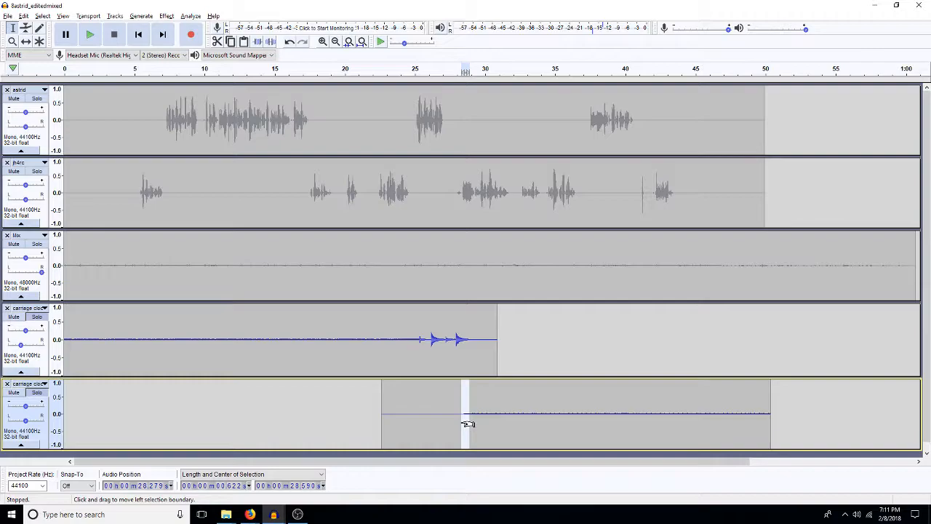
{"action": "left_click", "coordinate": [458, 404]}
{"action": "key", "text": "space"}
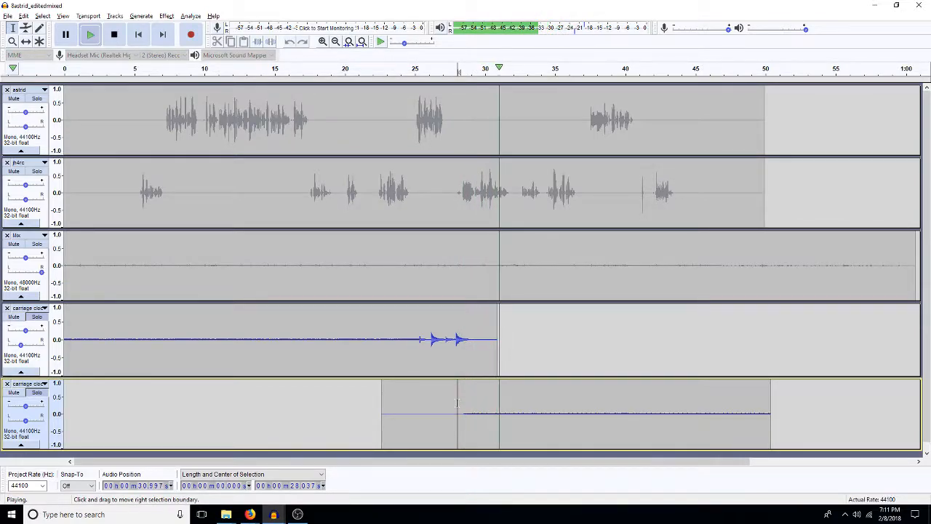
{"action": "key", "text": "space"}
Step: Fade out the last 2 s of the chiming clock track, and play the transition from about 26.3 s
{"action": "left_click_drag", "start_coordinate": [496, 361], "coordinate": [469, 361]}
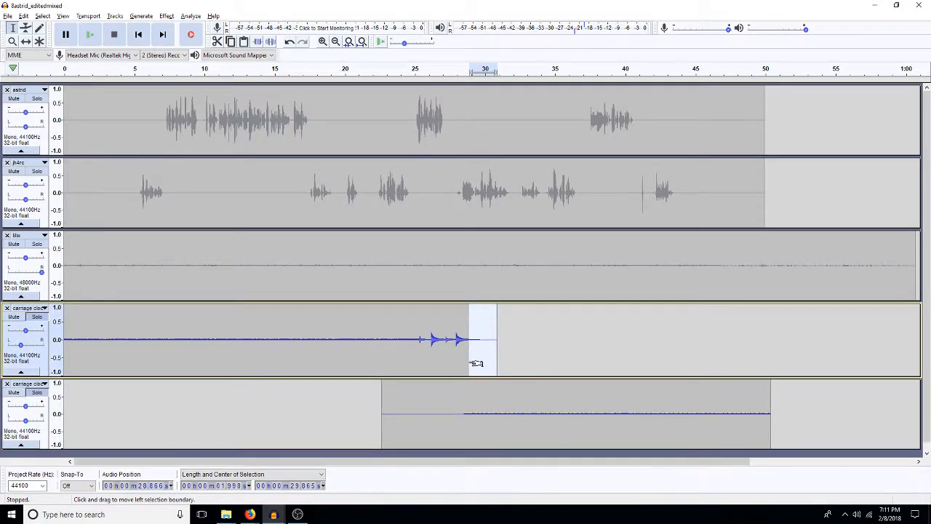
{"action": "left_click_drag", "start_coordinate": [476, 363], "coordinate": [433, 353]}
{"action": "key", "text": "space"}
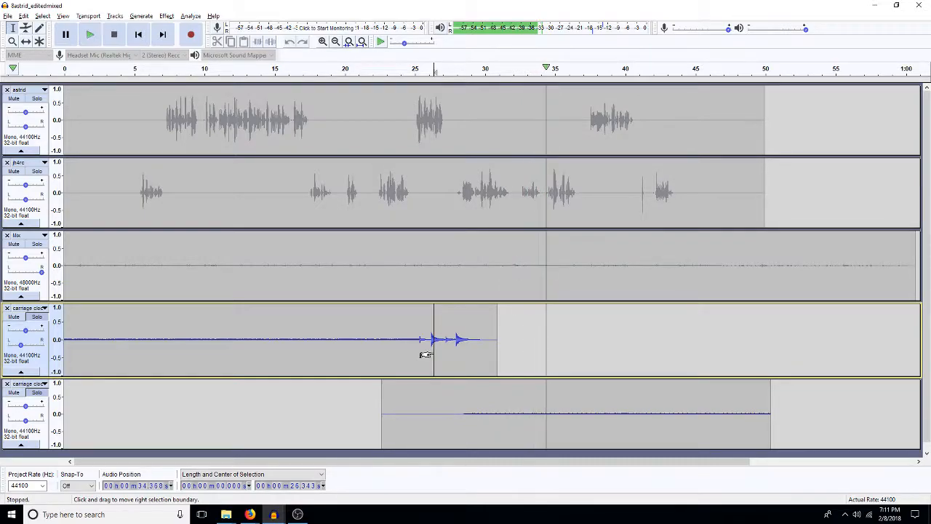
{"action": "key", "text": "space"}
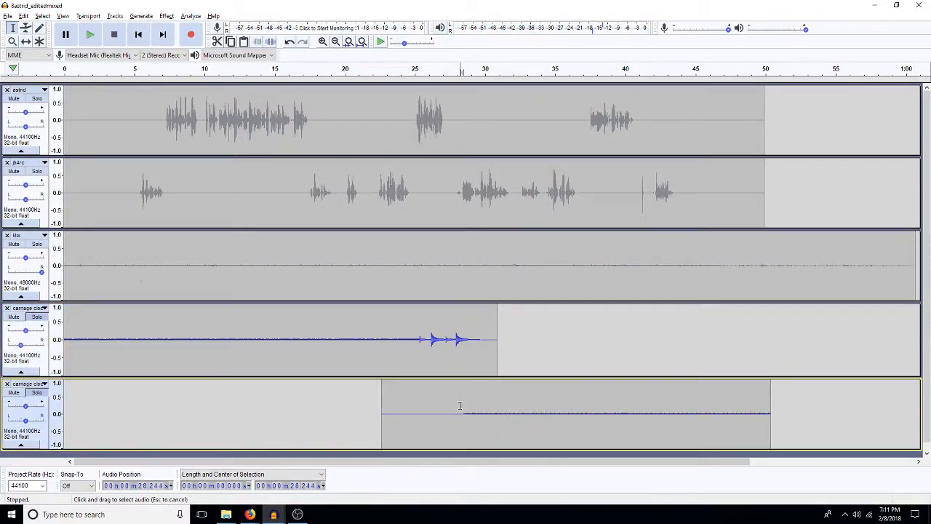
Step: Mix and render the chiming and ticking clock tracks into a single track over their full length
{"action": "double_click", "coordinate": [460, 405]}
{"action": "key", "text": "shift+Up"}
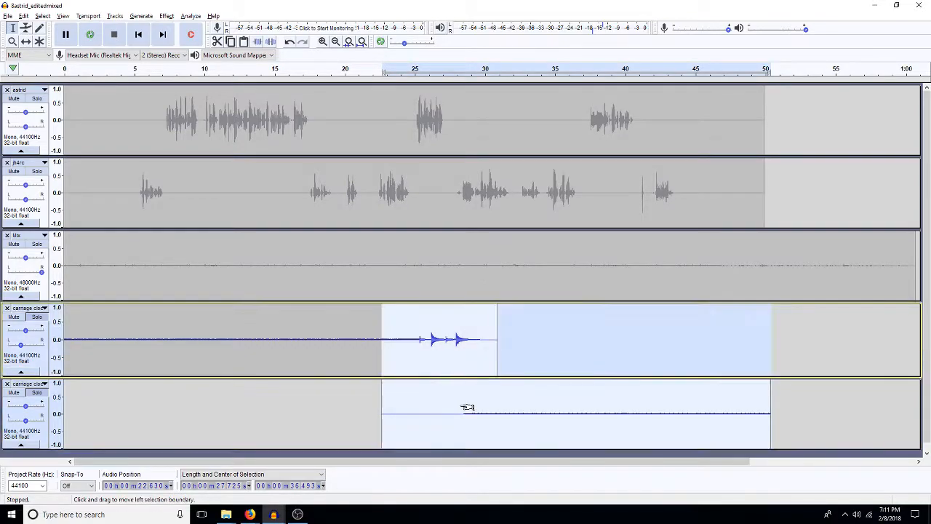
{"action": "key", "text": "shift+Home"}
{"action": "key", "text": "ctrl+shift+m"}
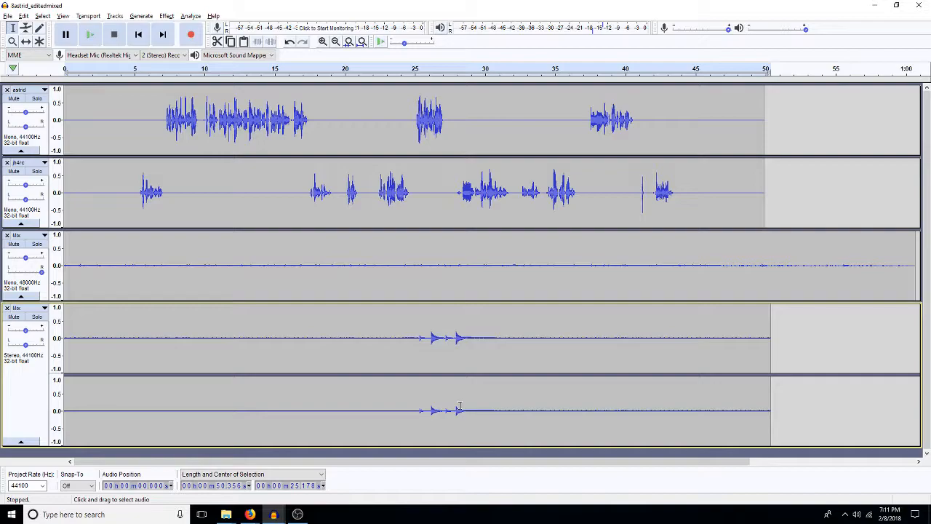
Step: Convert the rendered stereo clock mix to mono and pan it slightly to the left
{"action": "double_click", "coordinate": [424, 354]}
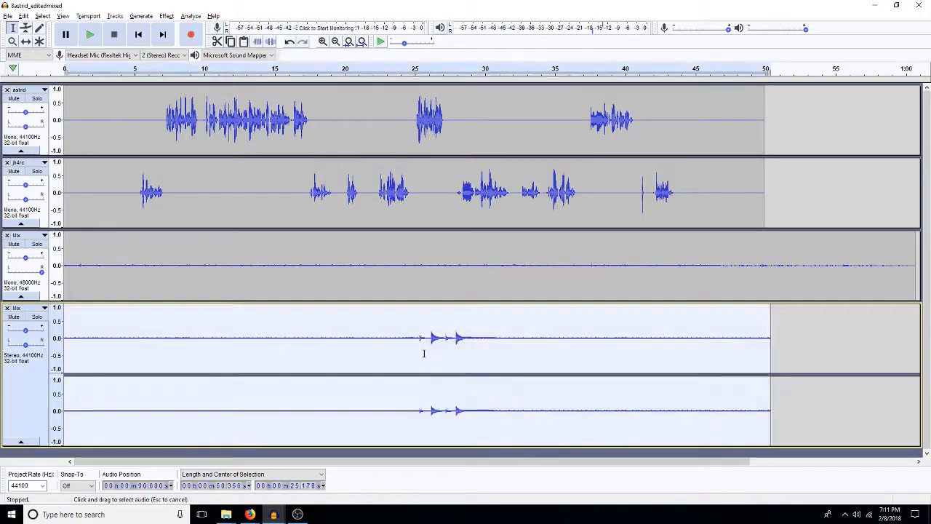
{"action": "key", "text": "ctrl+shift+m"}
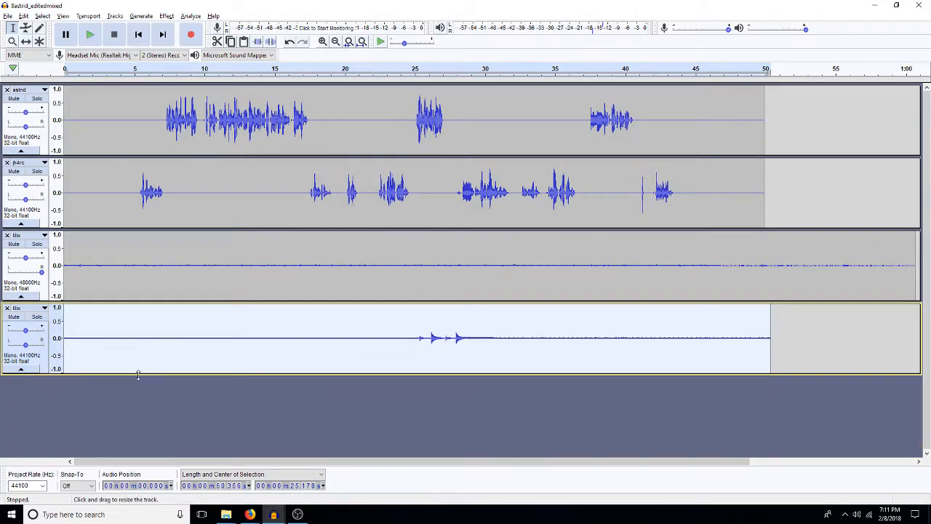
{"action": "left_click_drag", "start_coordinate": [27, 345], "coordinate": [20, 345]}
Step: Switch to the 1701 footsteps project and select the scuffing footsteps from about 28.5 s to 32.7 s in the first track
{"action": "left_click", "coordinate": [272, 514]}
{"action": "left_click", "coordinate": [464, 458]}
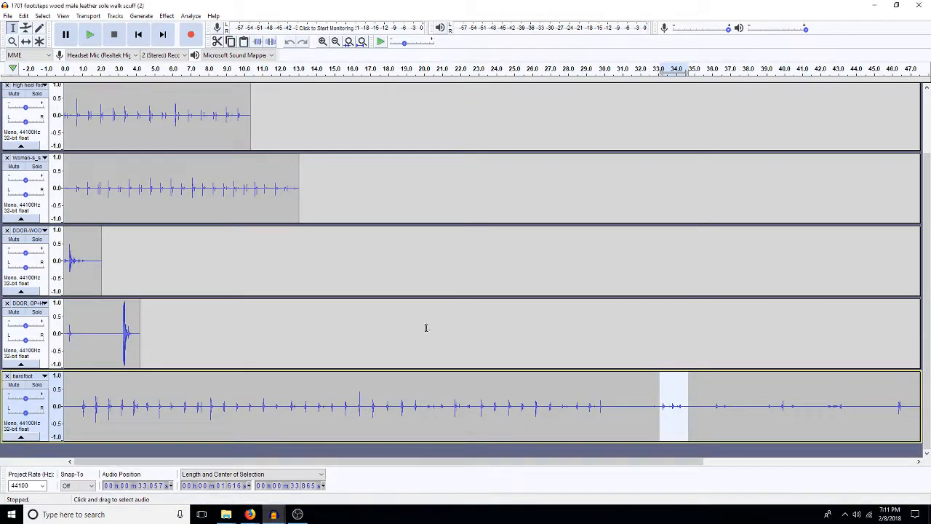
{"action": "scroll", "coordinate": [247, 109], "scroll_direction": "up", "scroll_amount": 2}
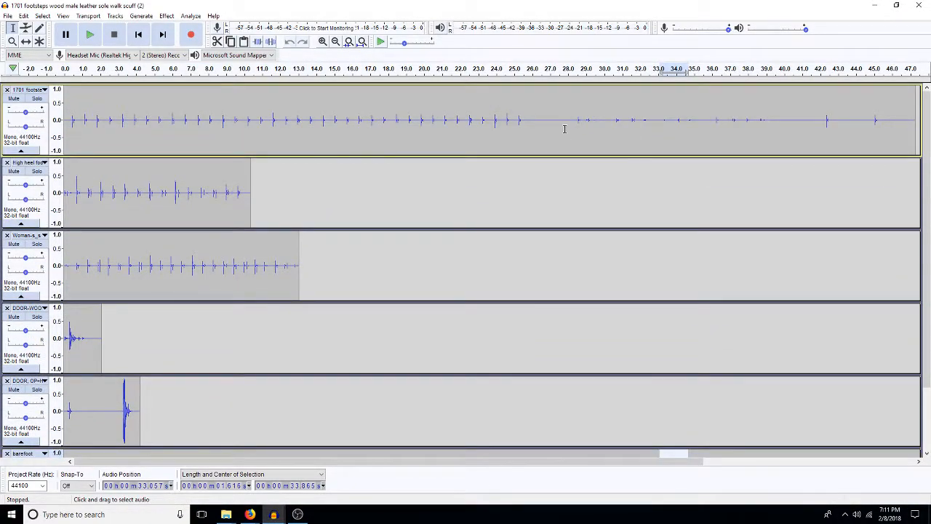
{"action": "left_click_drag", "start_coordinate": [576, 123], "coordinate": [653, 149]}
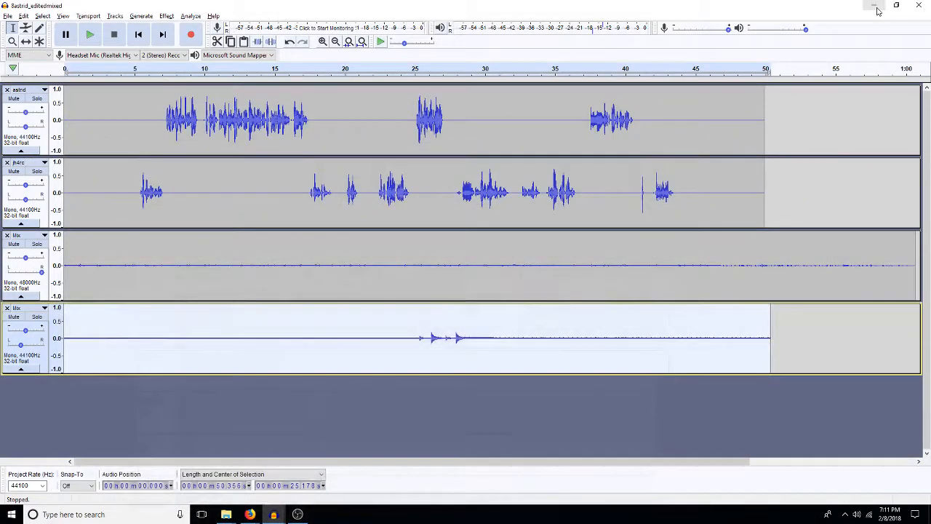
Step: Return to the 8astrid_editedmixed project and pan the astrid track slightly left and the jh4rc track slightly right
{"action": "left_click", "coordinate": [874, 5]}
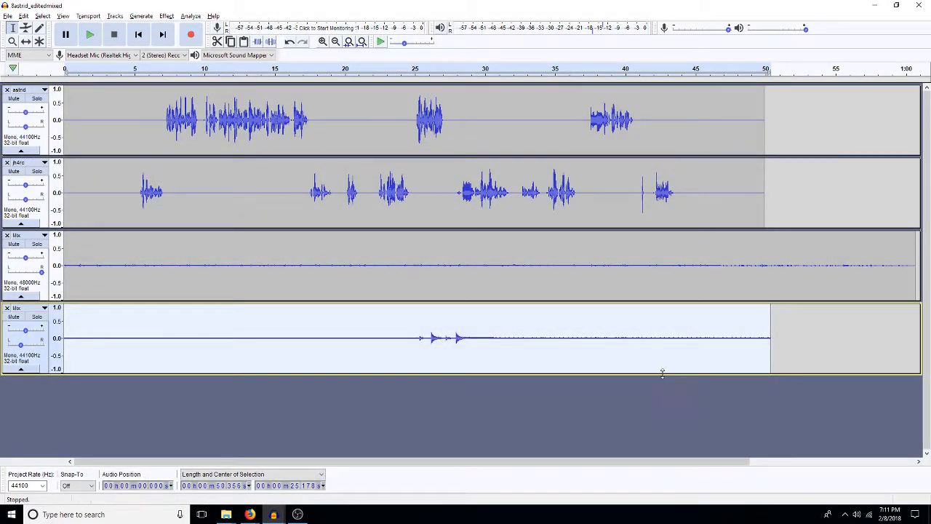
{"action": "left_click", "coordinate": [663, 401]}
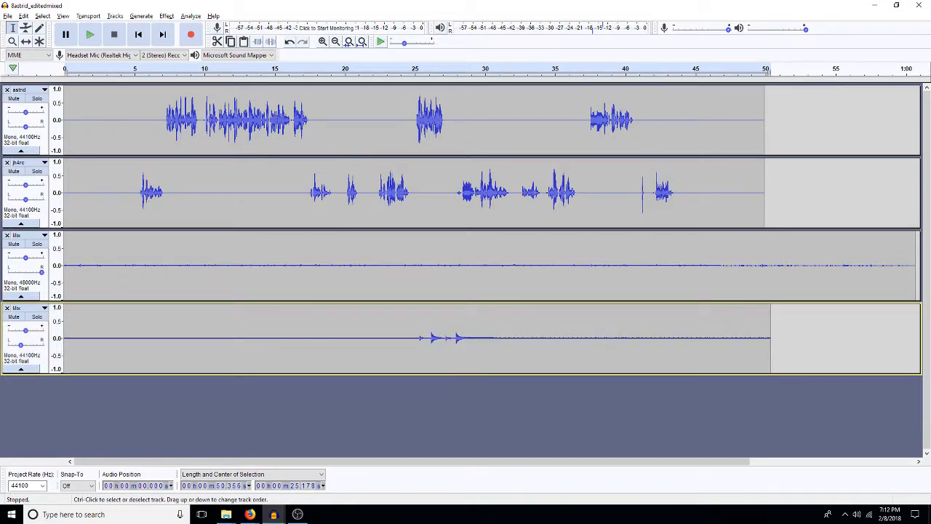
{"action": "left_click_drag", "start_coordinate": [26, 127], "coordinate": [22, 128]}
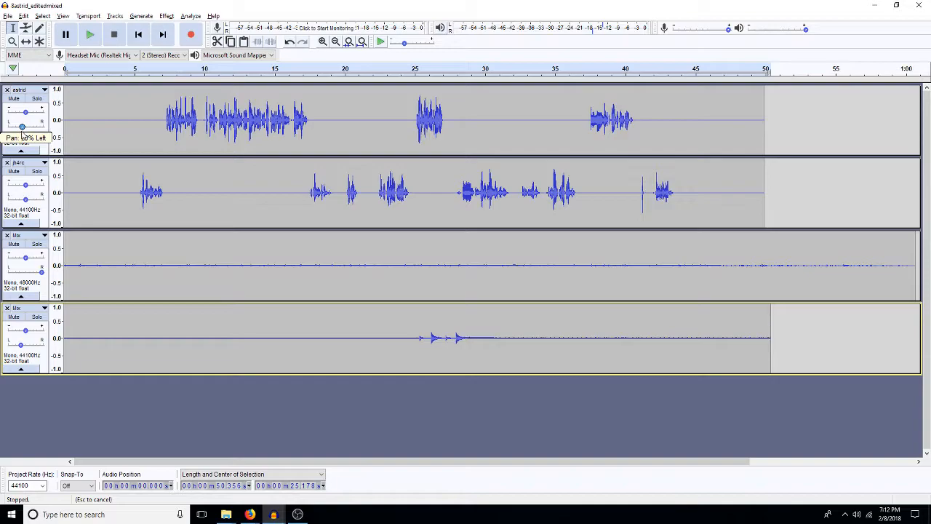
{"action": "left_click_drag", "start_coordinate": [26, 199], "coordinate": [30, 205]}
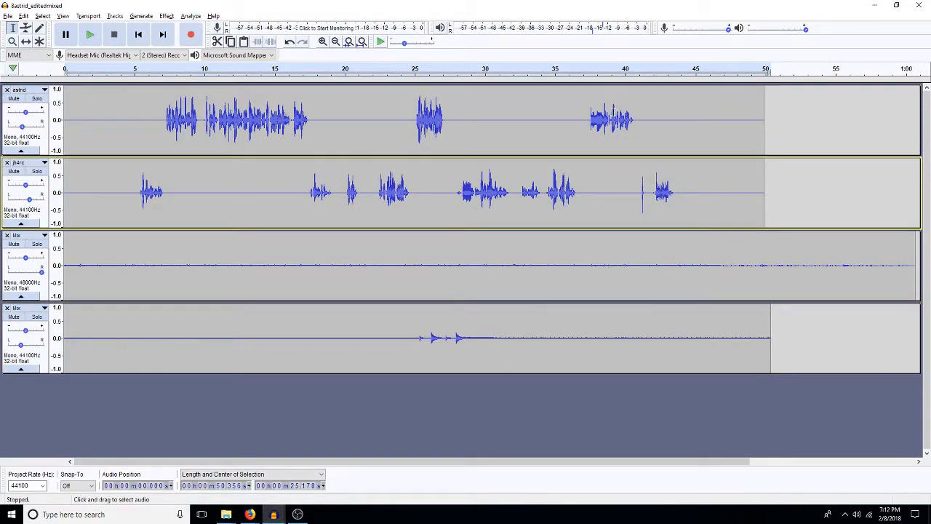
Step: Duplicate the jh4rc audio from about 42.9 s to 45 s onto a new track and paste the copied footsteps over it
{"action": "left_click_drag", "start_coordinate": [667, 190], "coordinate": [696, 193]}
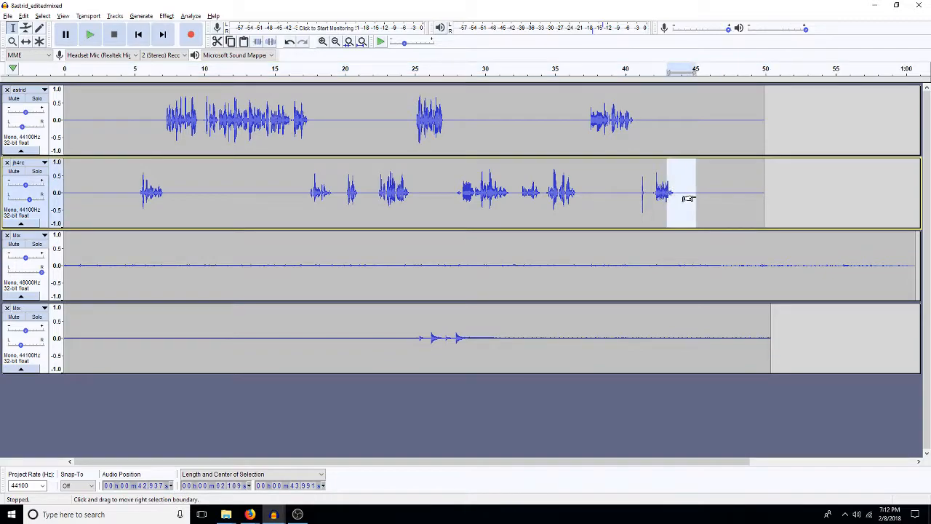
{"action": "key", "text": "ctrl+d"}
{"action": "left_click_drag", "start_coordinate": [697, 408], "coordinate": [680, 416]}
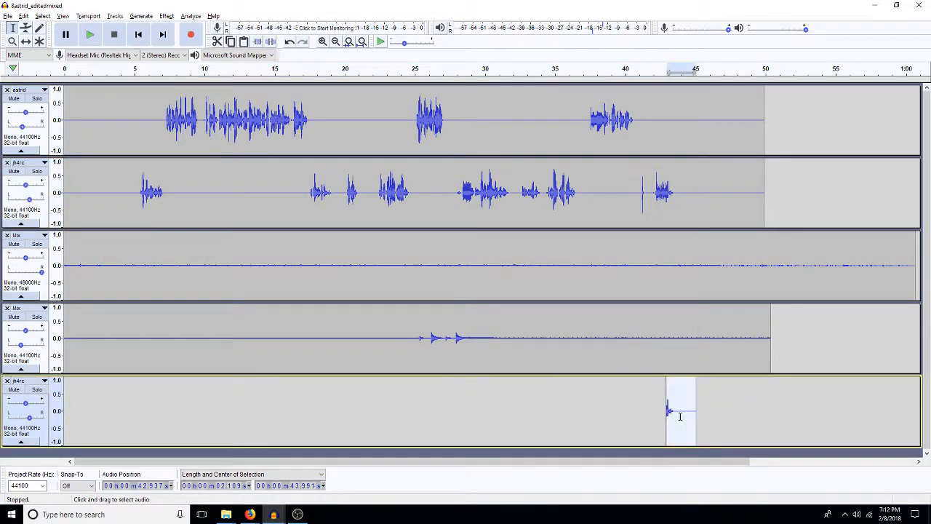
{"action": "key", "text": "ctrl+v"}
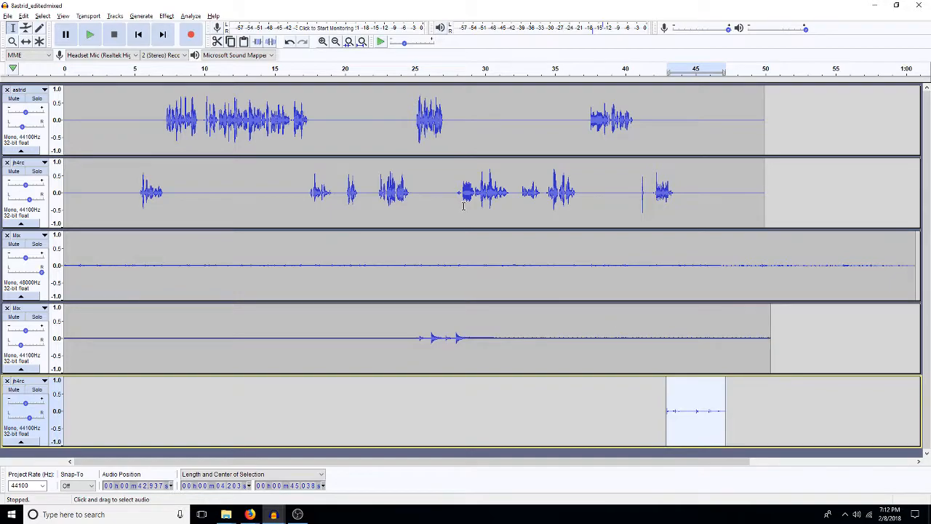
Step: Play the project from the start through the end of the dialogue to check the panning and timing
{"action": "key", "text": "Home"}
{"action": "key", "text": "space"}
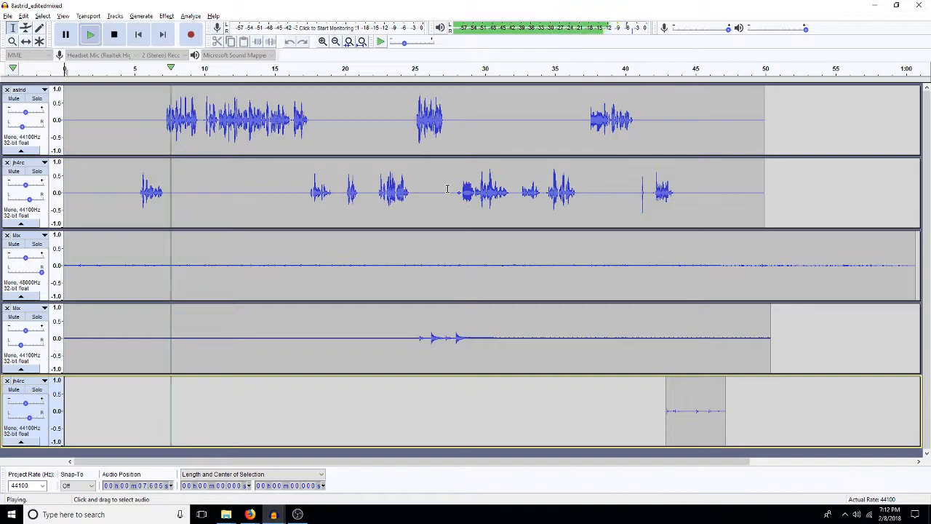
{"action": "left_click", "coordinate": [150, 133]}
{"action": "double_click", "coordinate": [149, 133]}
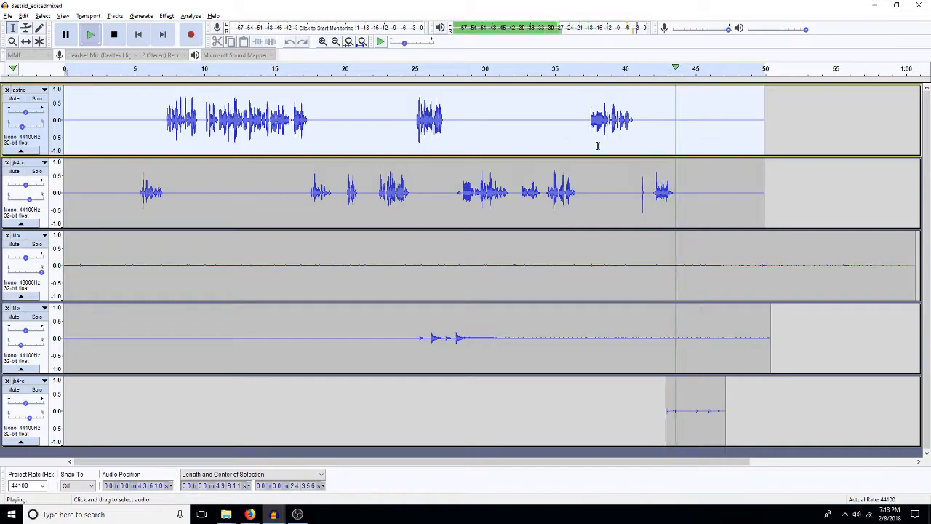
{"action": "key", "text": "space"}
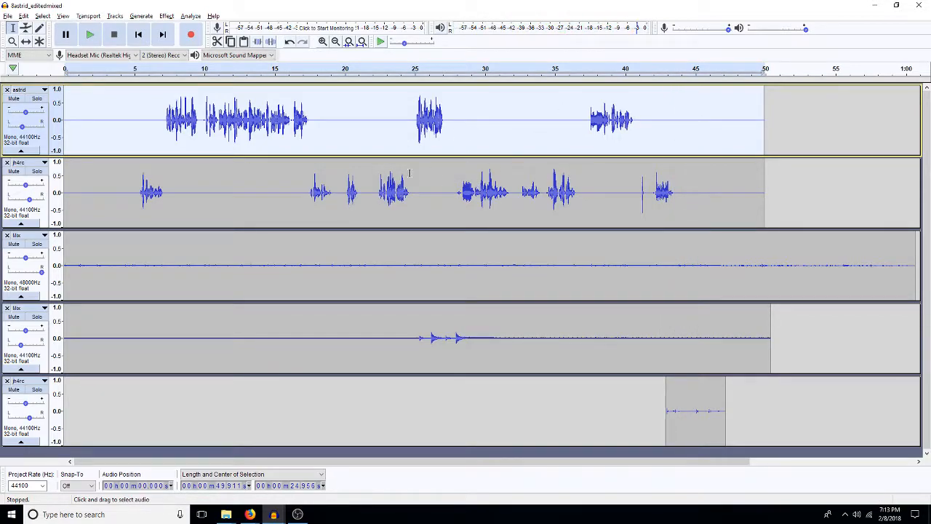
Step: Delete the pause from about 21.3 s in both dialogue tracks, and about 0.7 s of silence before the astrid track's last line
{"action": "left_click", "coordinate": [378, 193]}
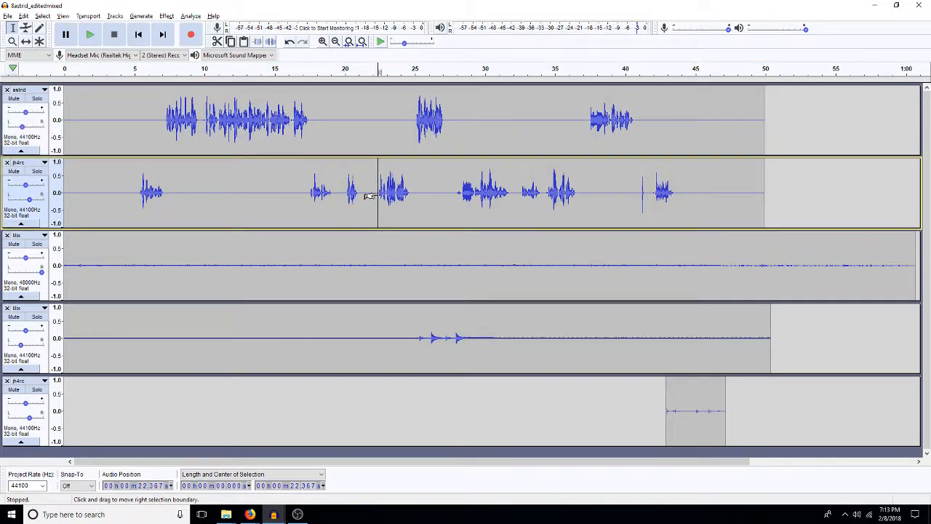
{"action": "left_click_drag", "start_coordinate": [371, 195], "coordinate": [362, 138]}
{"action": "key", "text": "Delete"}
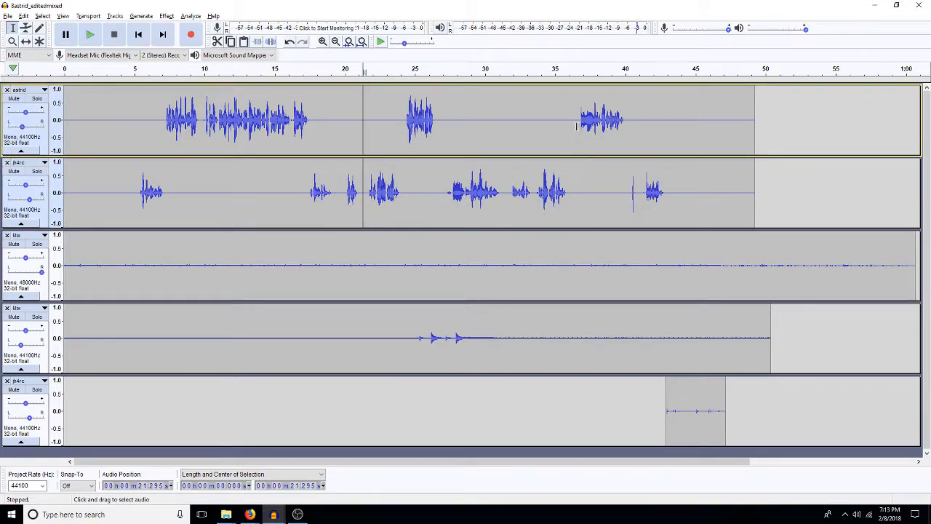
{"action": "left_click_drag", "start_coordinate": [579, 133], "coordinate": [568, 138]}
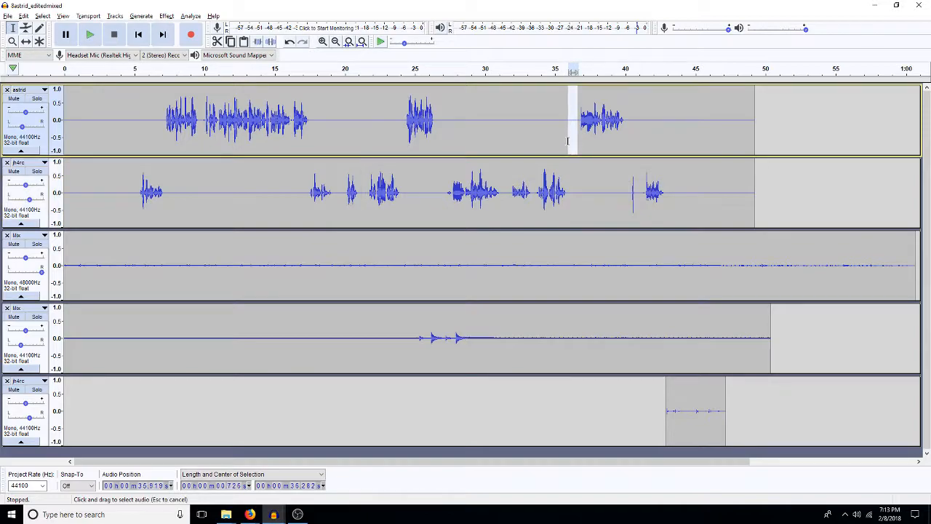
{"action": "key", "text": "Delete"}
Step: Delete the short noise and surrounding silence before the last jh4rc line, plus another 0.17 s at about 39.3 s
{"action": "left_click_drag", "start_coordinate": [642, 192], "coordinate": [618, 194]}
{"action": "key", "text": "Delete"}
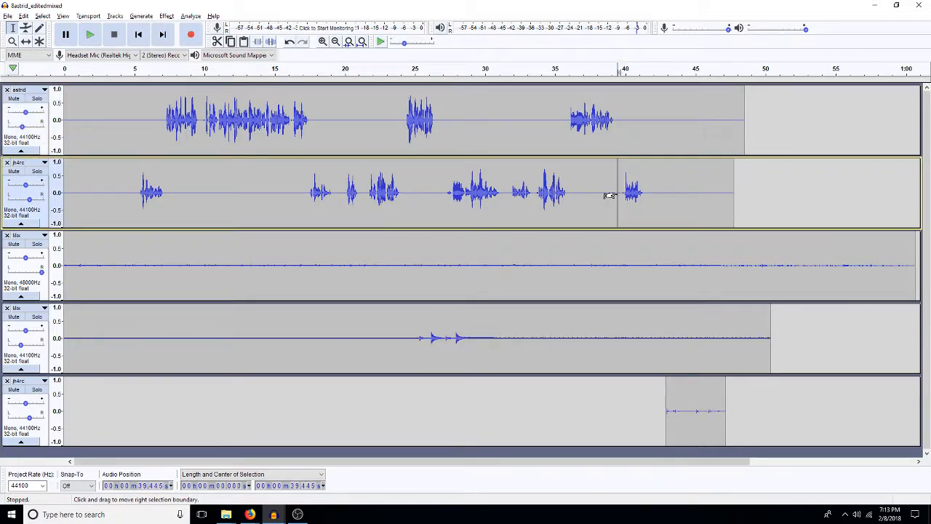
{"action": "left_click_drag", "start_coordinate": [610, 195], "coordinate": [608, 195]}
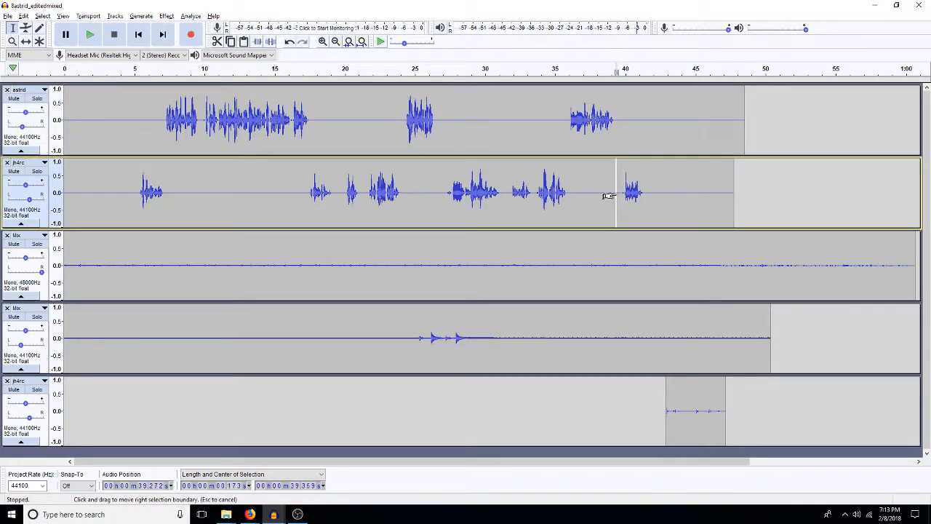
{"action": "key", "text": "Delete"}
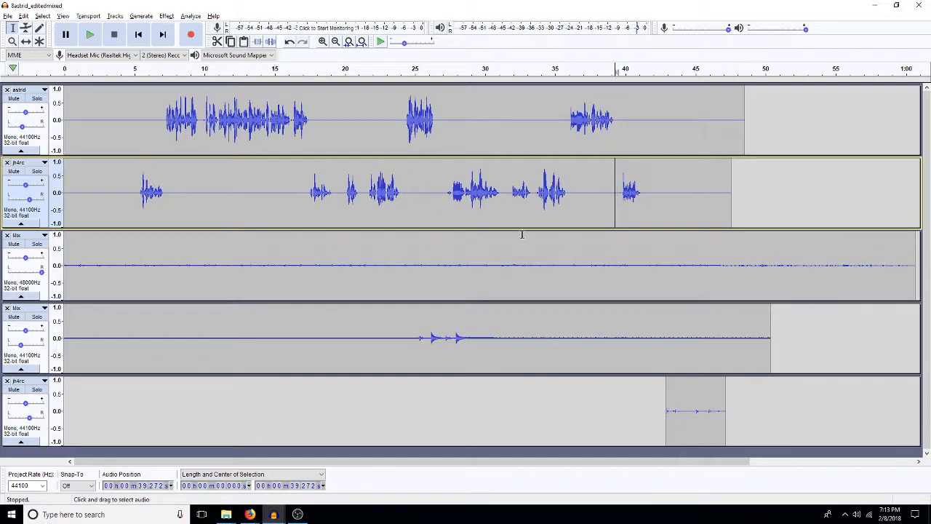
Step: Move the footsteps clip earlier to start at about 40.8 s, and lower the 48000 Hz Mix track's gain to about -6 dB
{"action": "key", "text": "F5"}
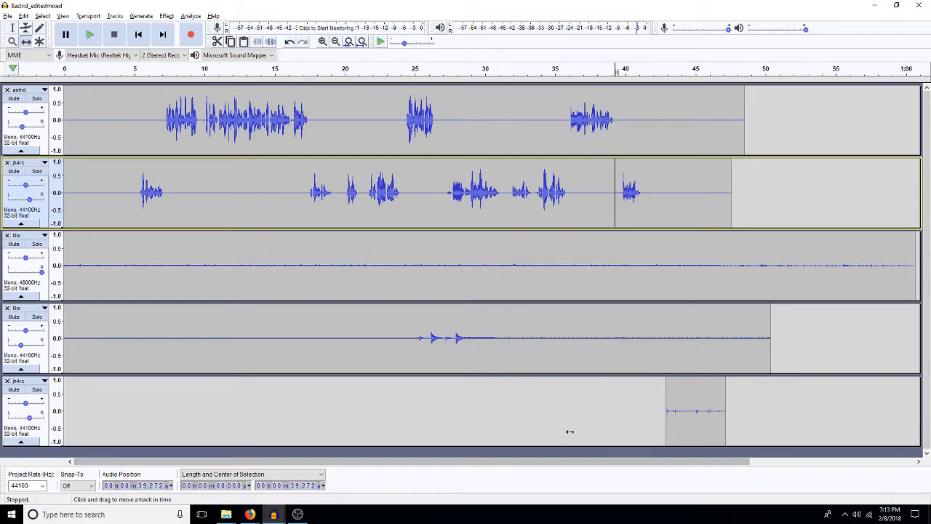
{"action": "left_click_drag", "start_coordinate": [694, 413], "coordinate": [667, 426]}
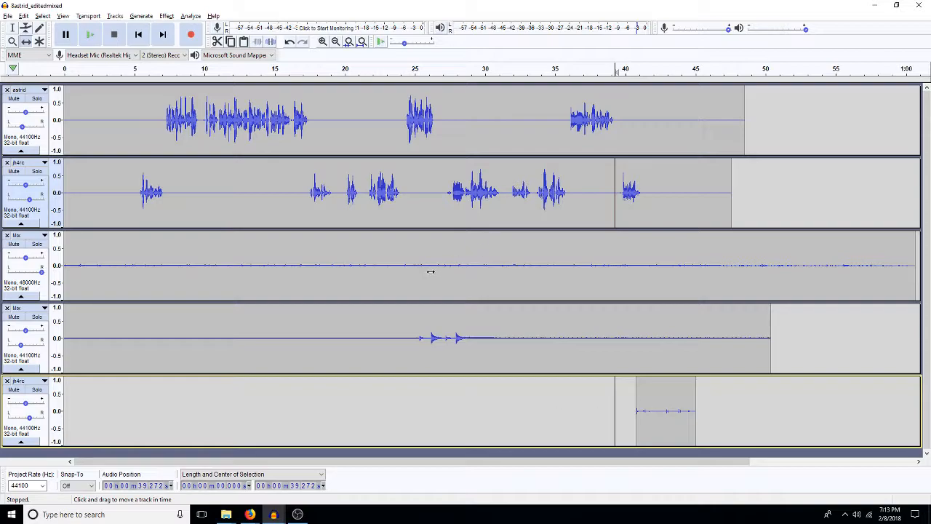
{"action": "left_click_drag", "start_coordinate": [24, 256], "coordinate": [19, 259]}
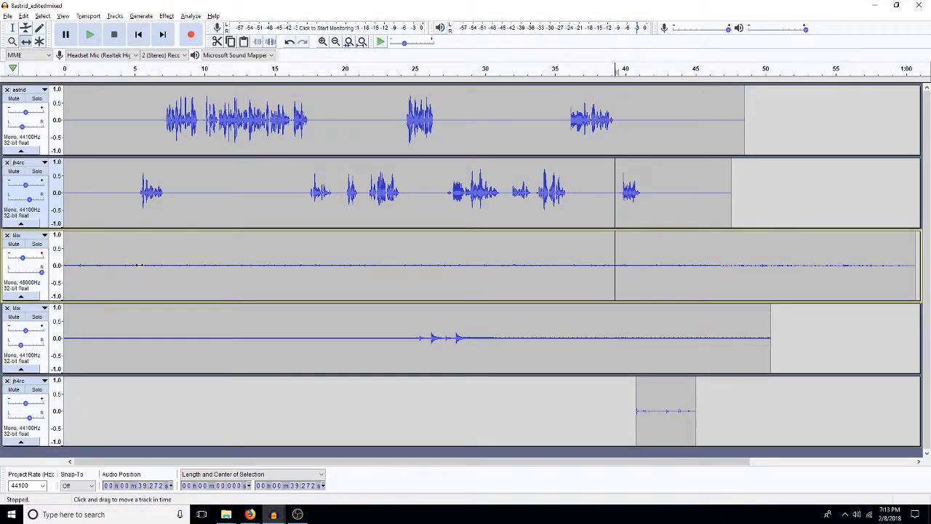
Step: Play the opening few seconds from the start to check the background level
{"action": "key", "text": "Home"}
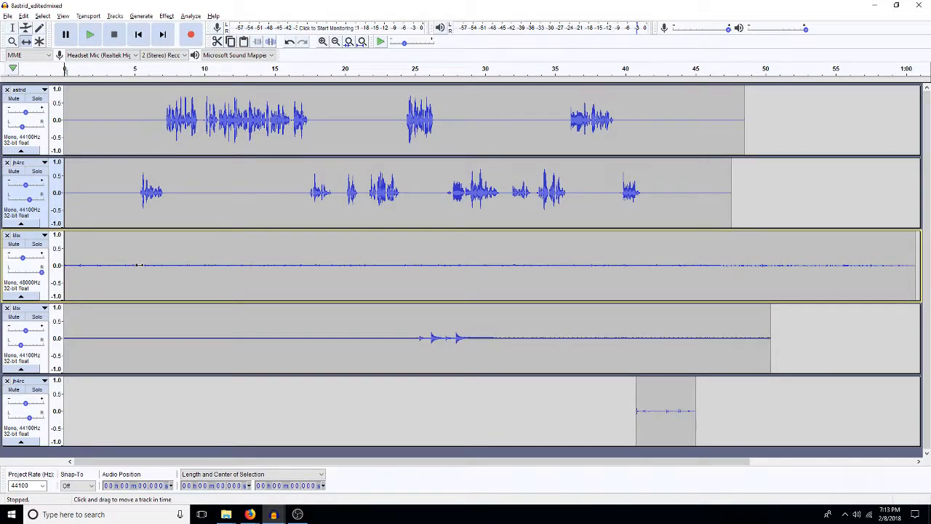
{"action": "key", "text": "space"}
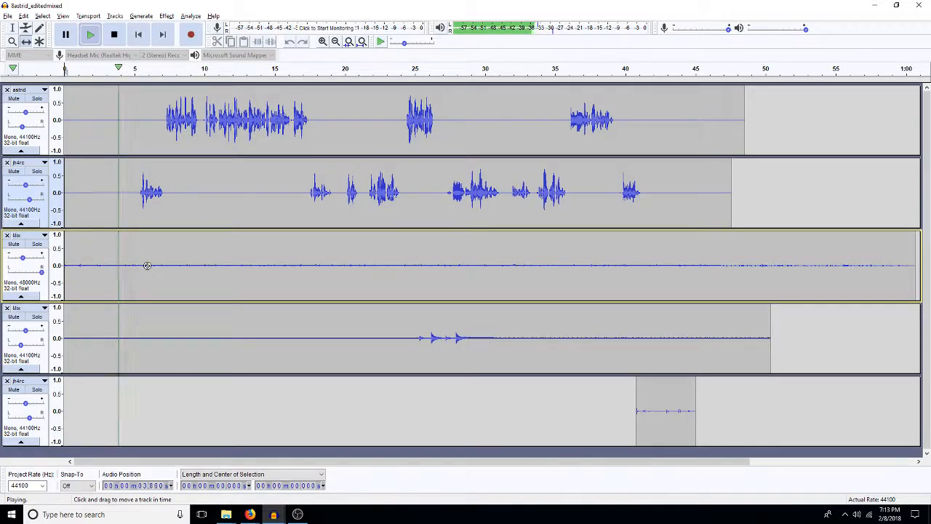
{"action": "key", "text": "space"}
Step: Lower the volume of the entire astrid track slightly with a negative Amplify value
{"action": "left_click", "coordinate": [197, 130]}
{"action": "double_click", "coordinate": [191, 129]}
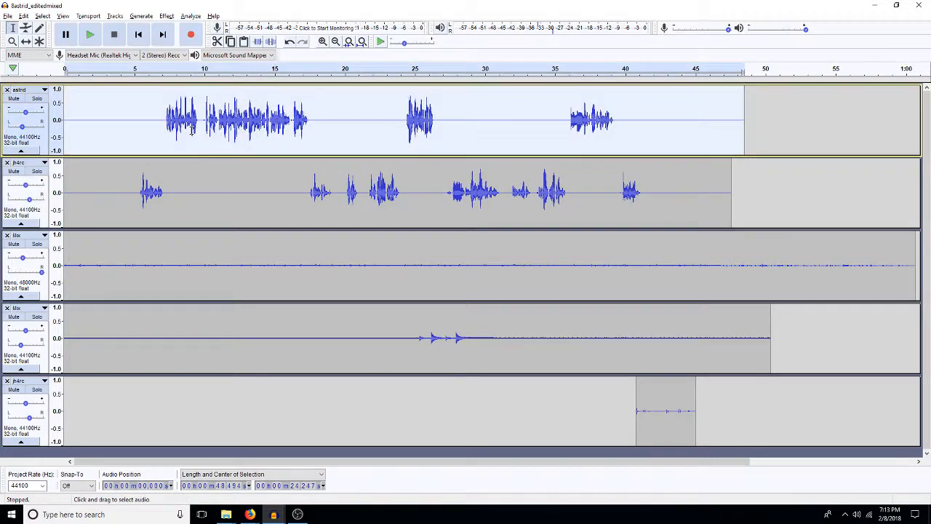
{"action": "key", "text": "a"}
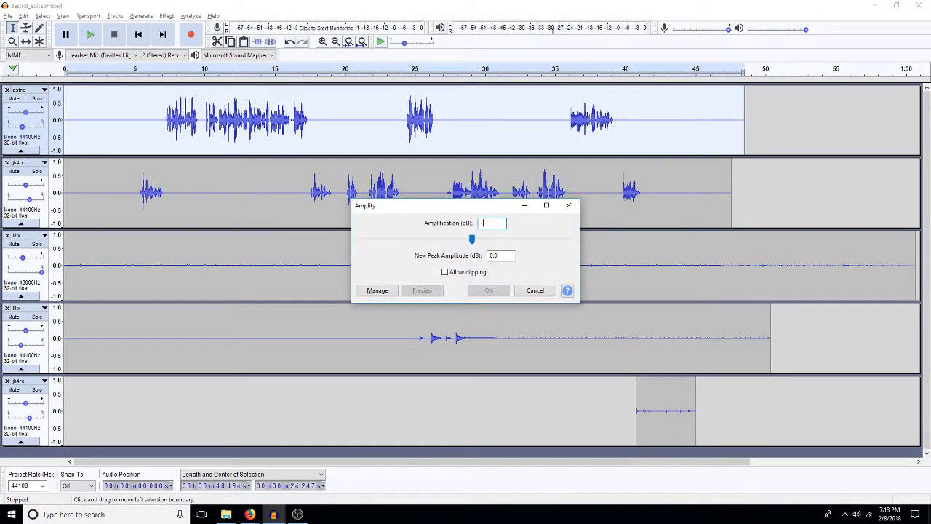
{"action": "key", "text": "Escape"}
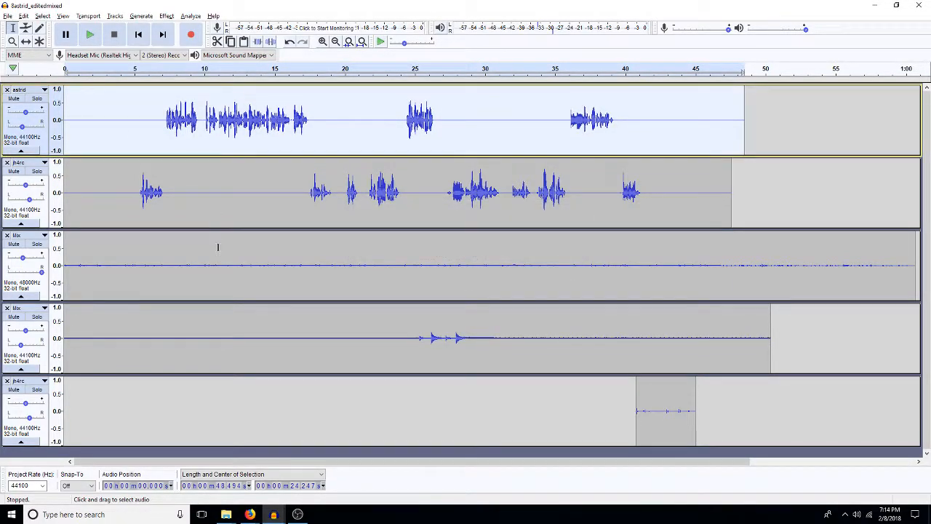
Step: Amplify the entire jh4rc dialogue track by 2 dB
{"action": "double_click", "coordinate": [217, 247]}
{"action": "double_click", "coordinate": [227, 208]}
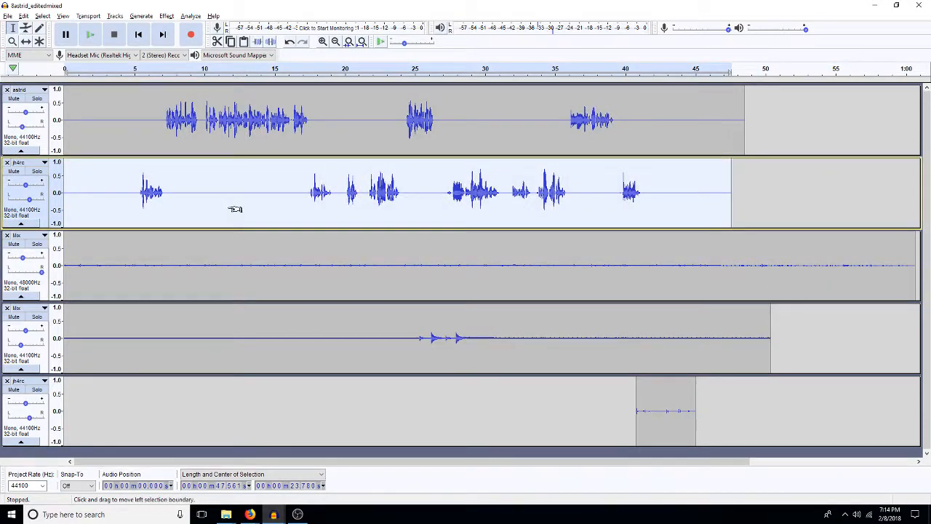
{"action": "key", "text": "a"}
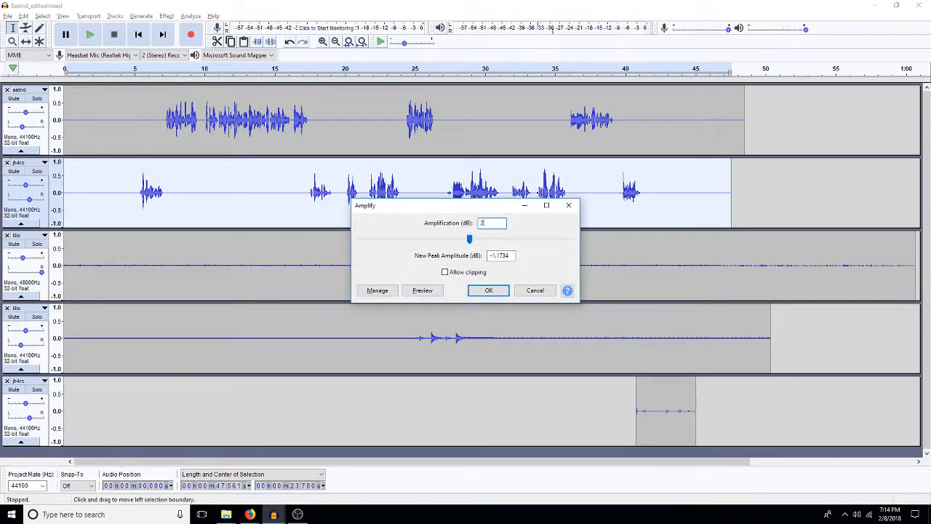
{"action": "key", "text": "Return"}
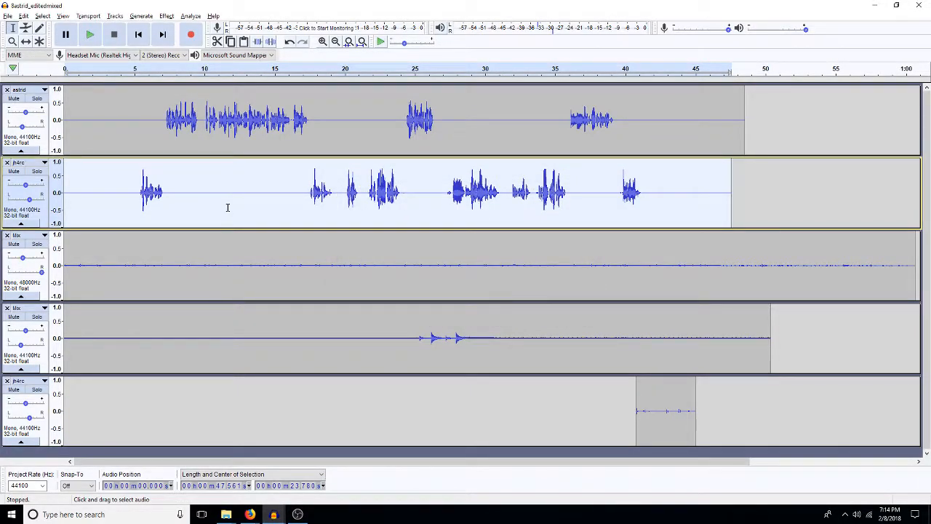
Step: Play the whole scene from the start through the footsteps to check the balance between the voices and sounds
{"action": "key", "text": "Home"}
{"action": "key", "text": "space"}
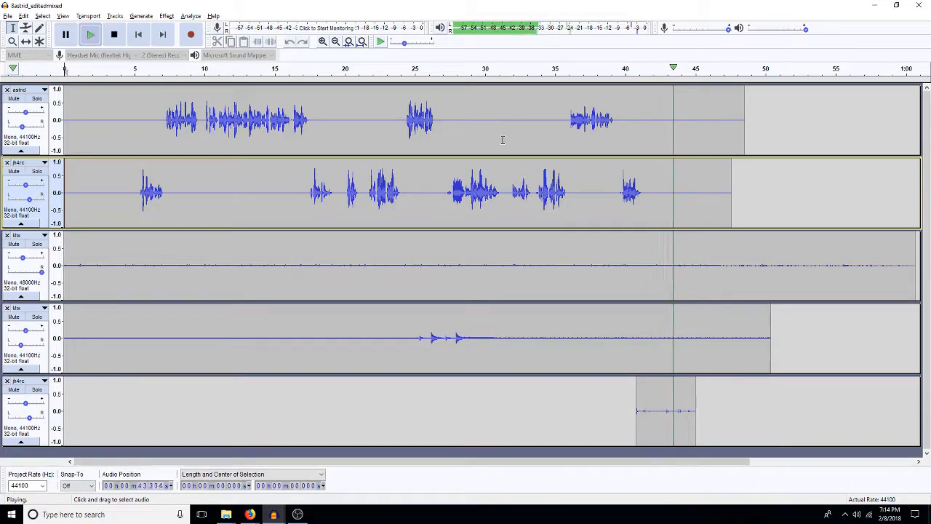
{"action": "key", "text": "space"}
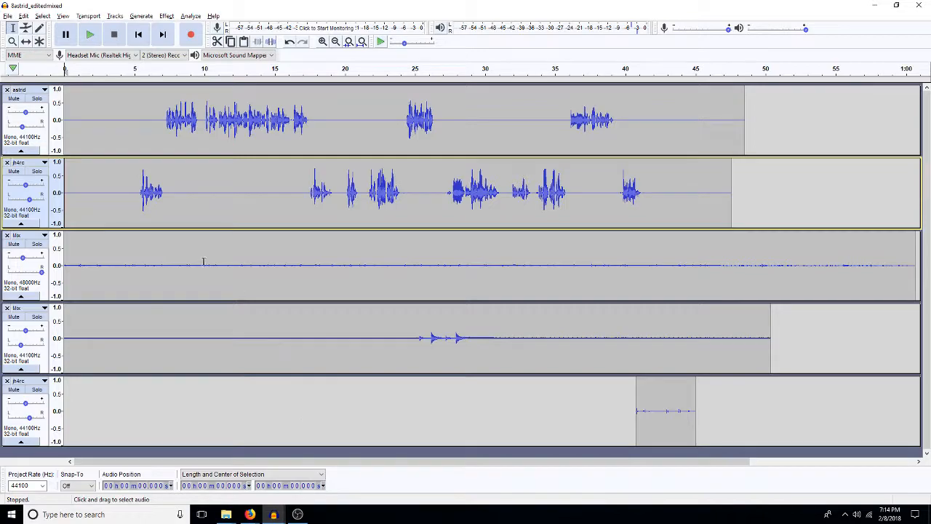
Step: Lower the 48000 Hz Mix track's gain slightly further, and pan the clock Mix track 40% left
{"action": "left_click", "coordinate": [21, 264]}
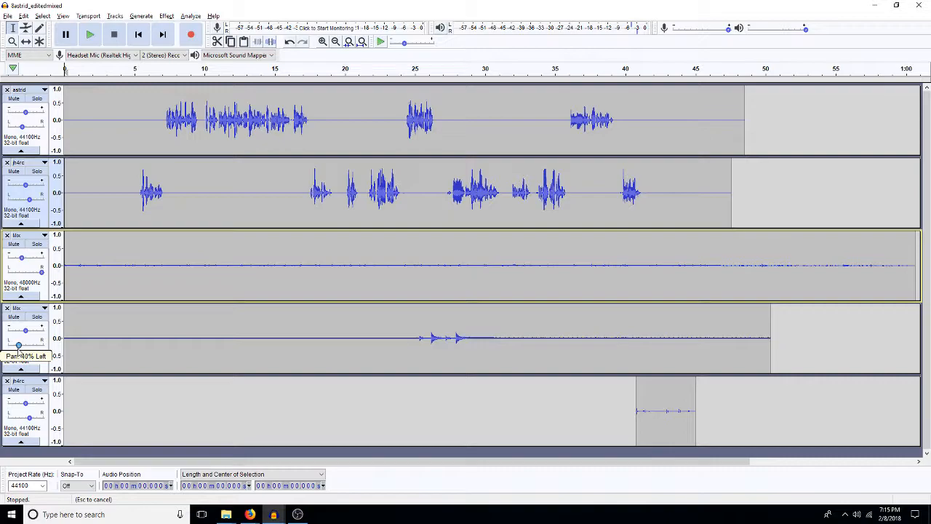
{"action": "left_click", "coordinate": [19, 352]}
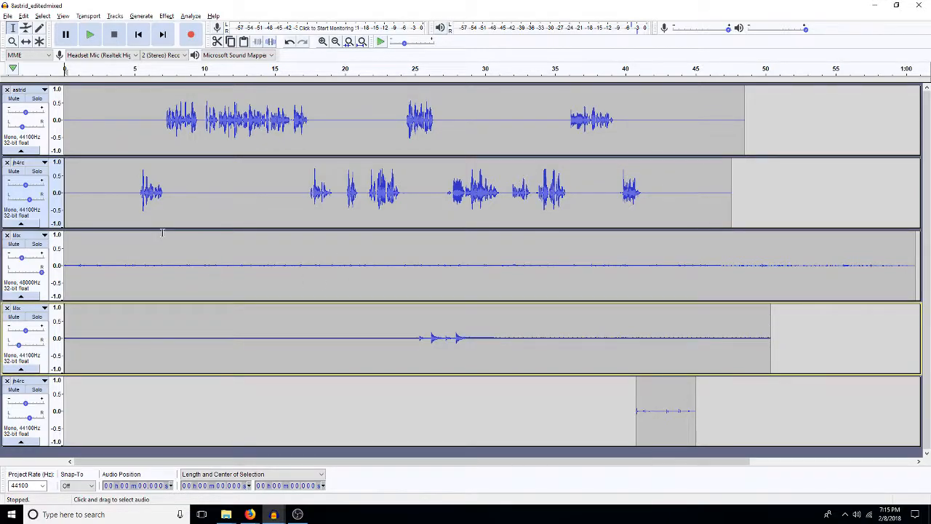
Step: Move the 48000 Hz Mix track to the top, and select the four tracks below it with the cursor at about 51 s
{"action": "left_click", "coordinate": [43, 235]}
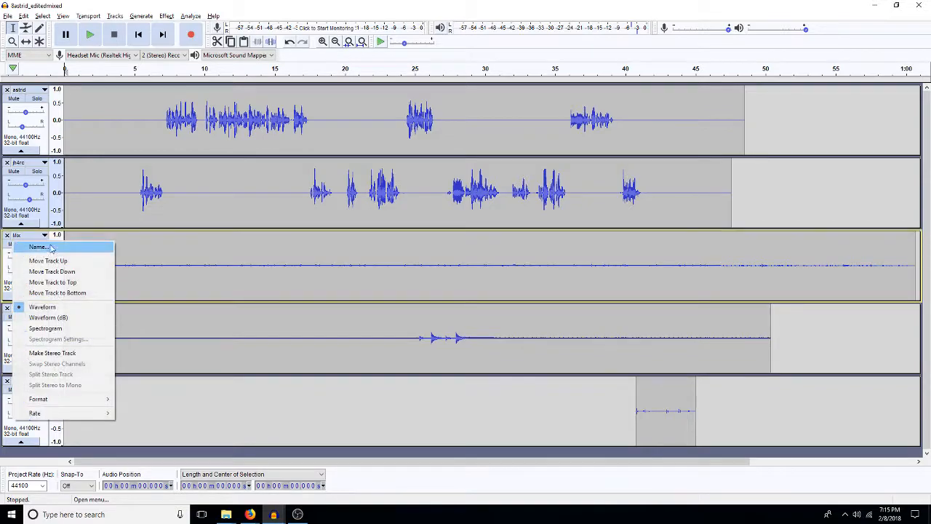
{"action": "left_click", "coordinate": [72, 282]}
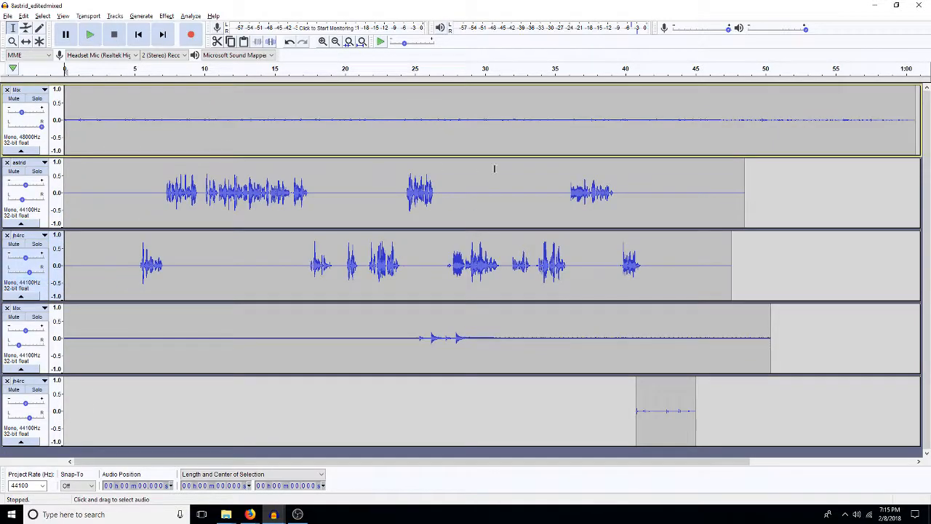
{"action": "left_click", "coordinate": [778, 221]}
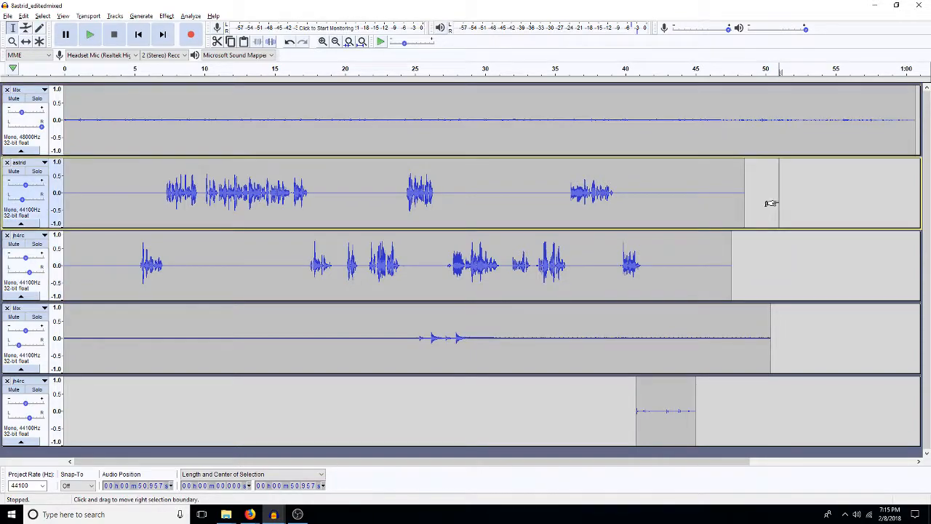
{"action": "key", "text": "shift+Down"}
{"action": "key", "text": "shift+Down"}
{"action": "key", "text": "shift+Down"}
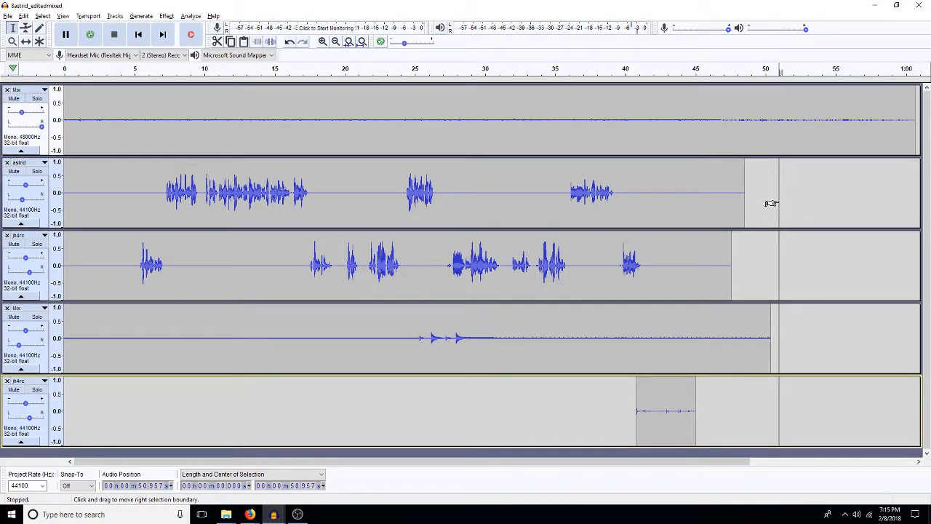
Step: Render the four selected tracks from the start to a new stereo track, and lower that track by 20 dB
{"action": "key", "text": "shift+Home"}
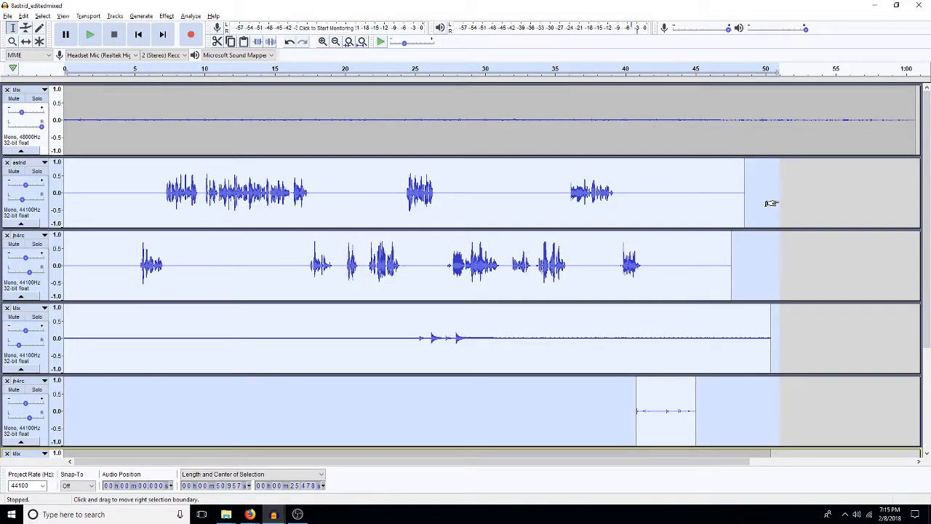
{"action": "scroll", "coordinate": [771, 203], "scroll_direction": "down", "scroll_amount": 3}
{"action": "scroll", "coordinate": [593, 306], "scroll_direction": "down", "scroll_amount": 1}
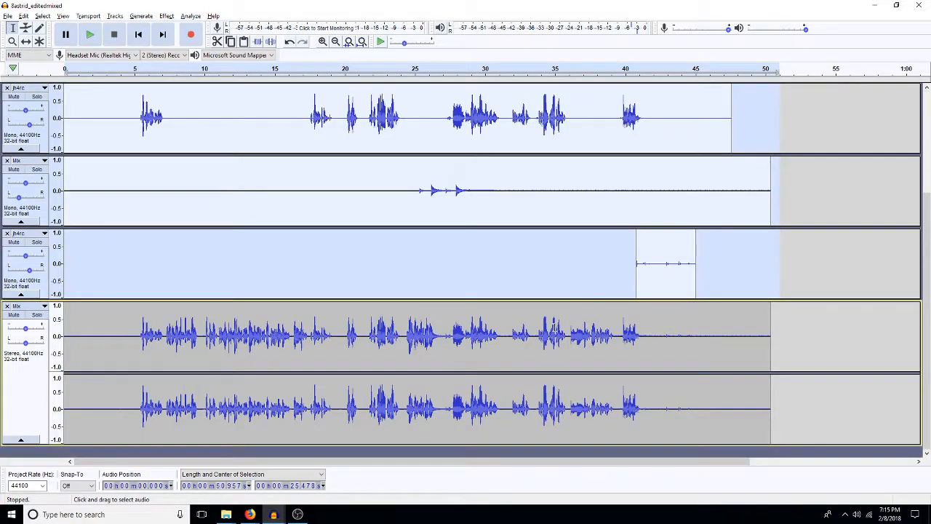
{"action": "double_click", "coordinate": [554, 329]}
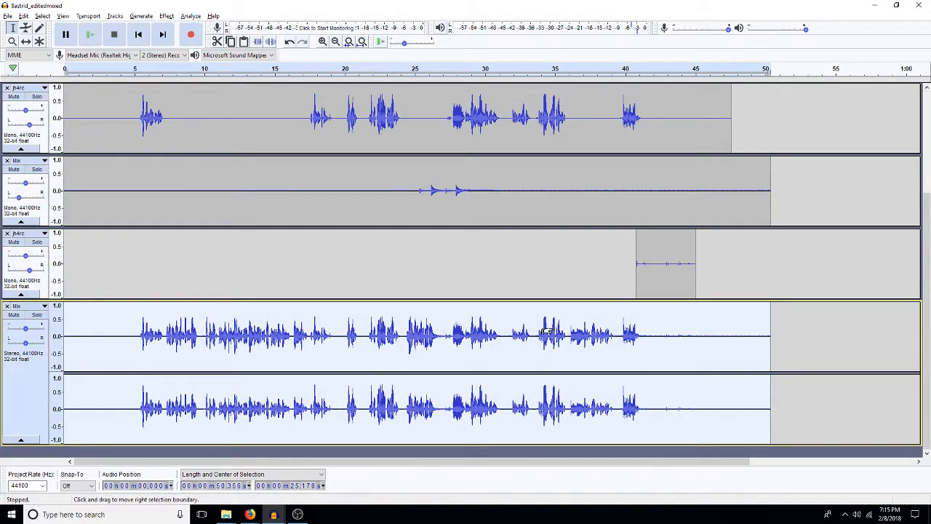
{"action": "key", "text": "ctrl+r"}
{"action": "type", "text": "-20"}
{"action": "key", "text": "Return"}
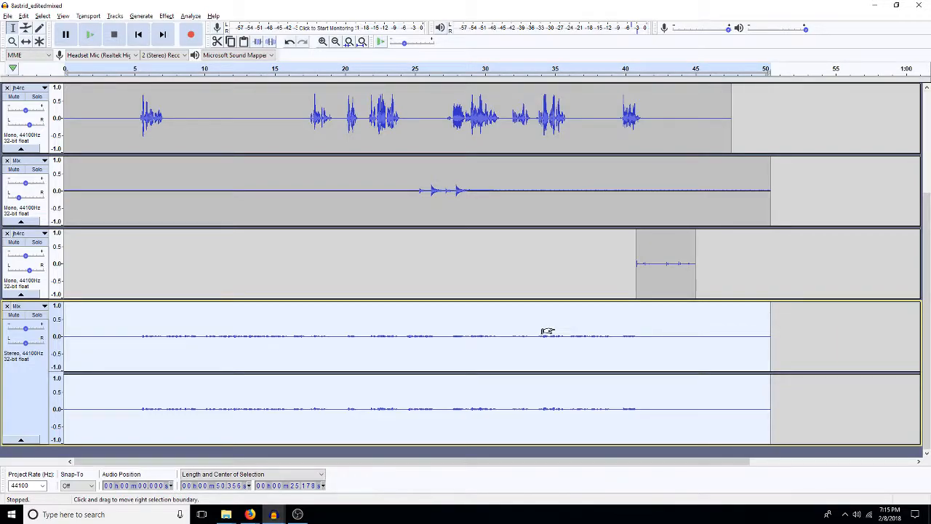
Step: Apply RoomMachine844 with its current settings to the new stereo Mix track, and low-pass filter it at 1000 Hz
{"action": "key", "text": "ctrl+shift+r"}
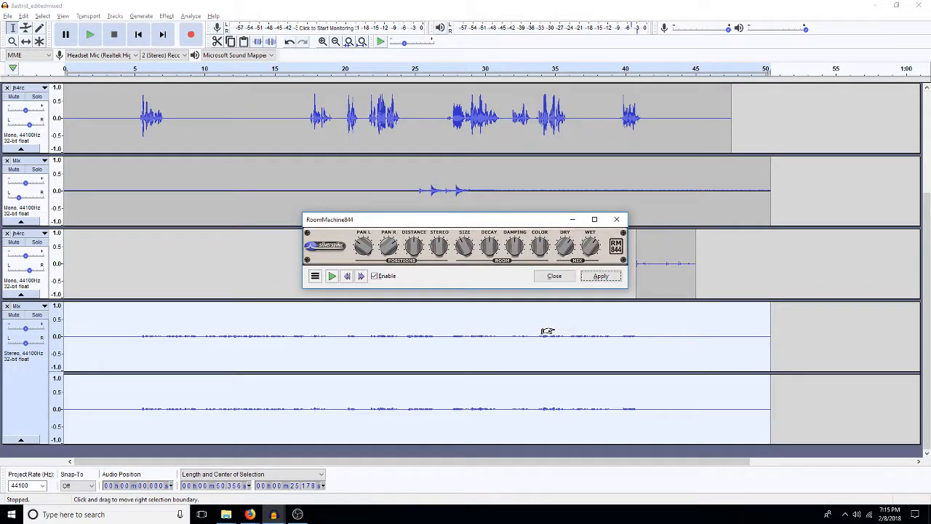
{"action": "left_click", "coordinate": [601, 276]}
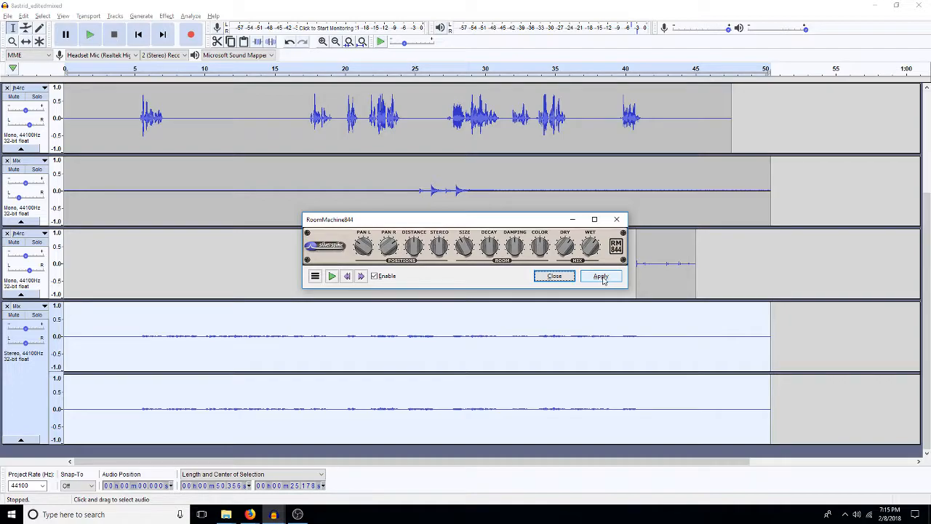
{"action": "left_click", "coordinate": [554, 276]}
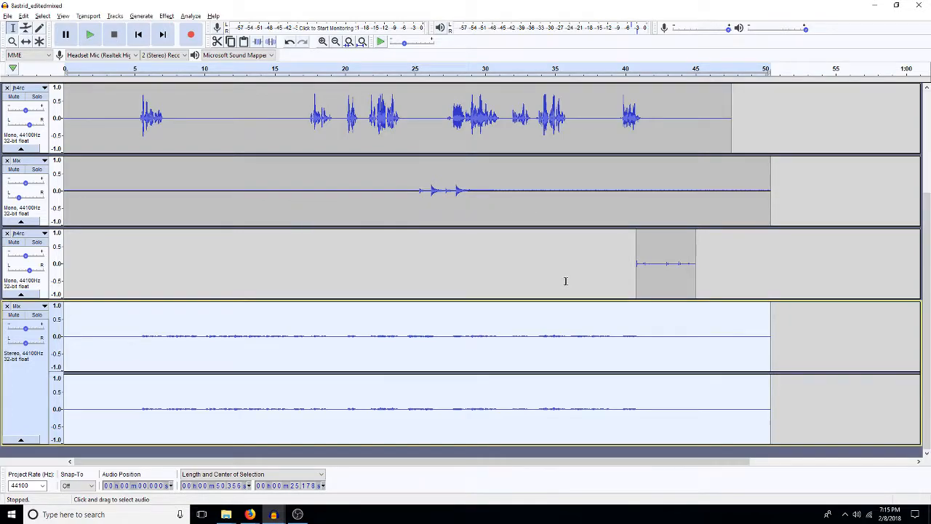
{"action": "key", "text": "ctrl+shift+l"}
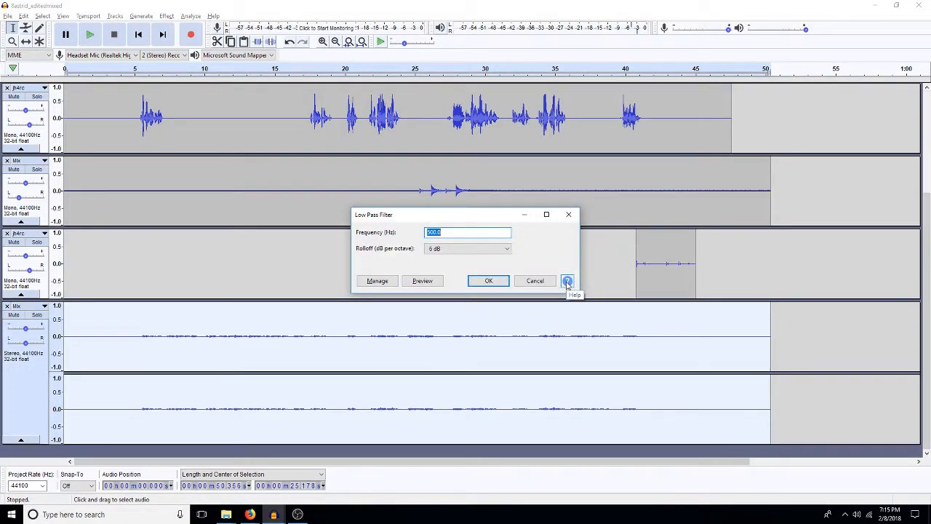
{"action": "type", "text": "1000"}
{"action": "key", "text": "Return"}
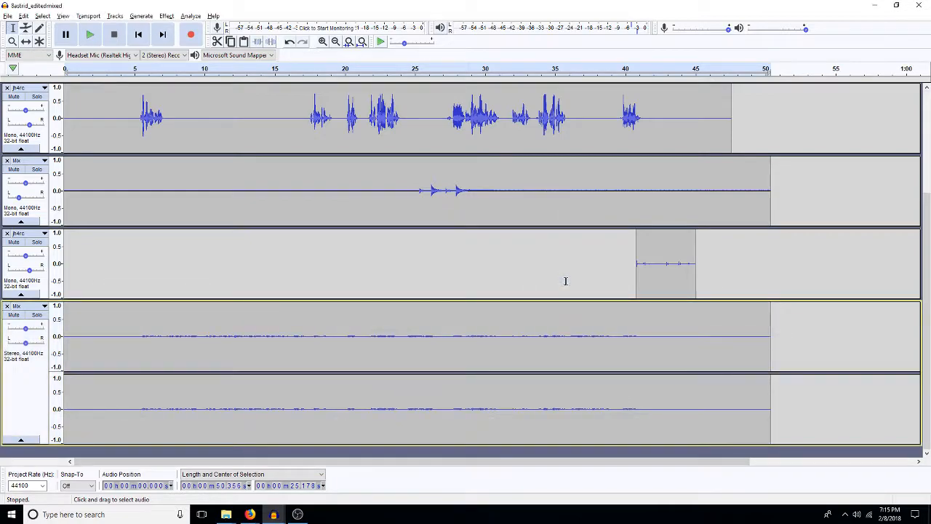
Step: Play the scene from about 20.6 s through the footsteps to check the added room reverb
{"action": "left_click", "coordinate": [353, 334]}
{"action": "key", "text": "space"}
{"action": "key", "text": "space"}
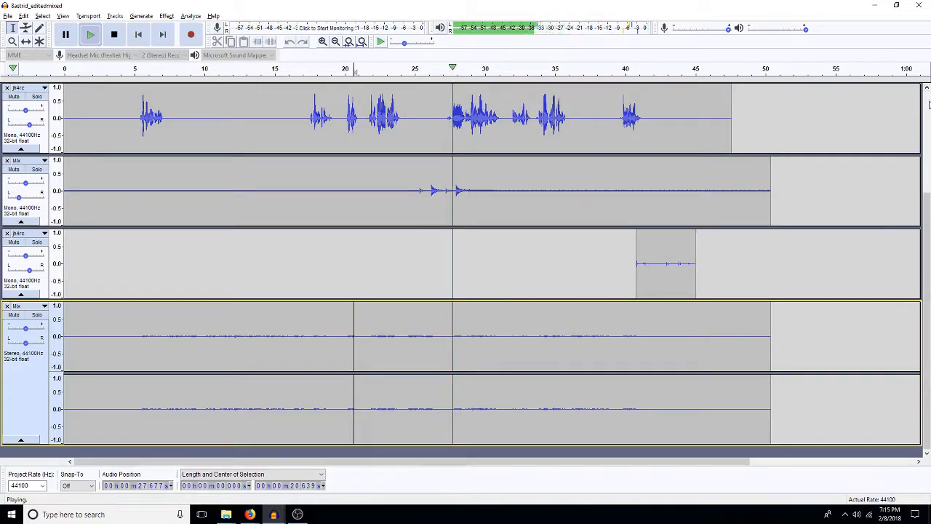
{"action": "scroll", "coordinate": [929, 104], "scroll_direction": "up", "scroll_amount": 3}
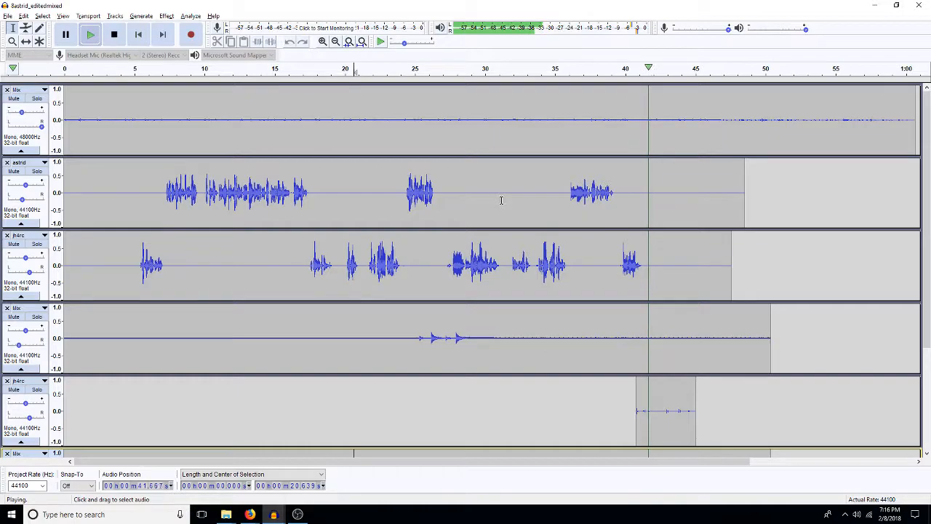
{"action": "key", "text": "space"}
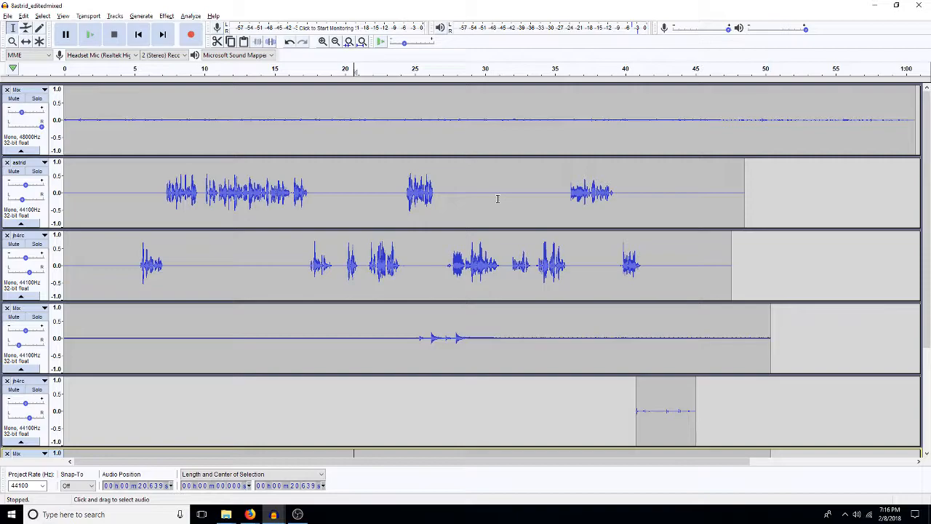
Step: Mix all tracks down to one stereo track, copy it, undo the mixdown, and switch to the finalMix project
{"action": "key", "text": "ctrl+a"}
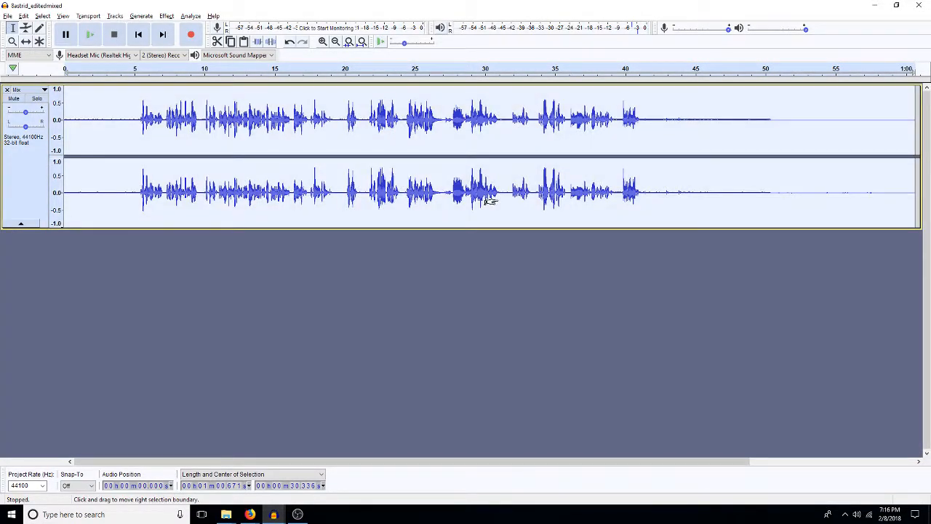
{"action": "key", "text": "ctrl+z"}
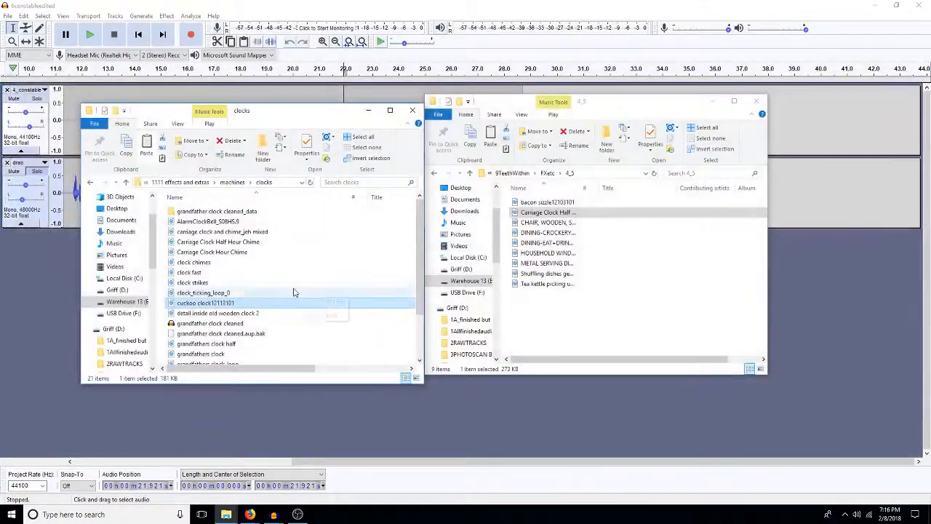
{"action": "left_click", "coordinate": [273, 515]}
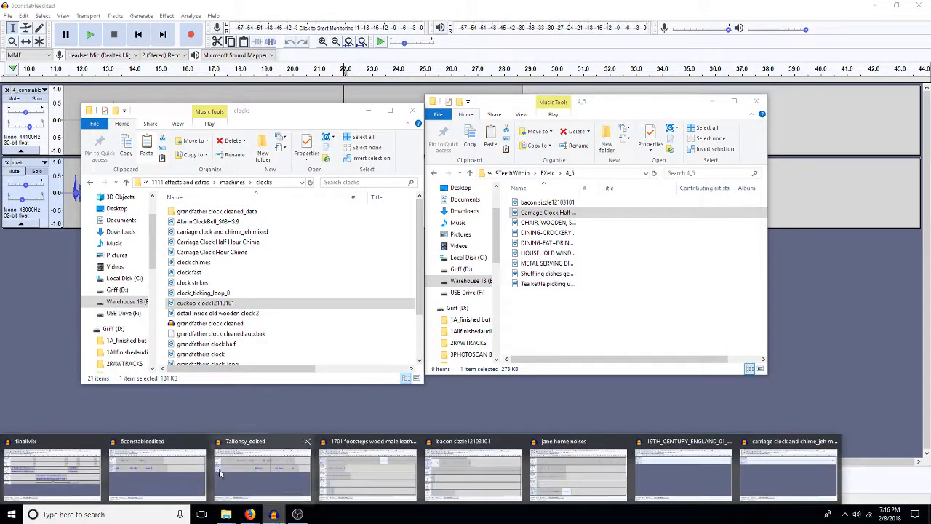
{"action": "left_click", "coordinate": [65, 477]}
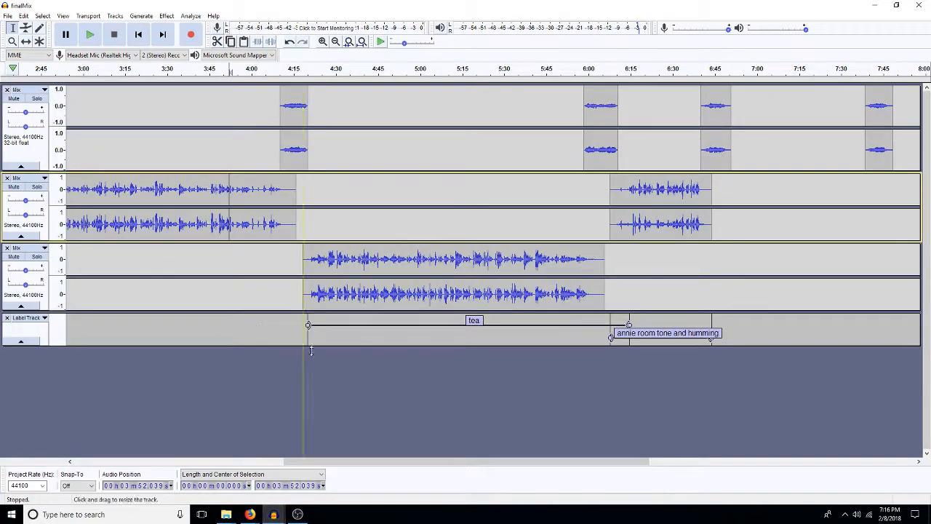
Step: Paste the mixed scene and place it on the lower Mix track at about 4:16, shifting that track's existing clip to about 7:37
{"action": "left_click", "coordinate": [332, 192]}
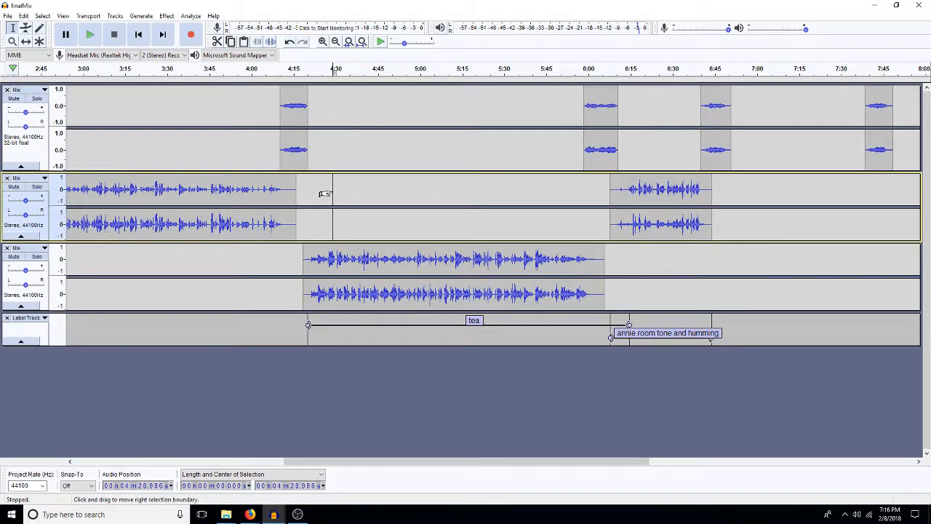
{"action": "key", "text": "ctrl+v"}
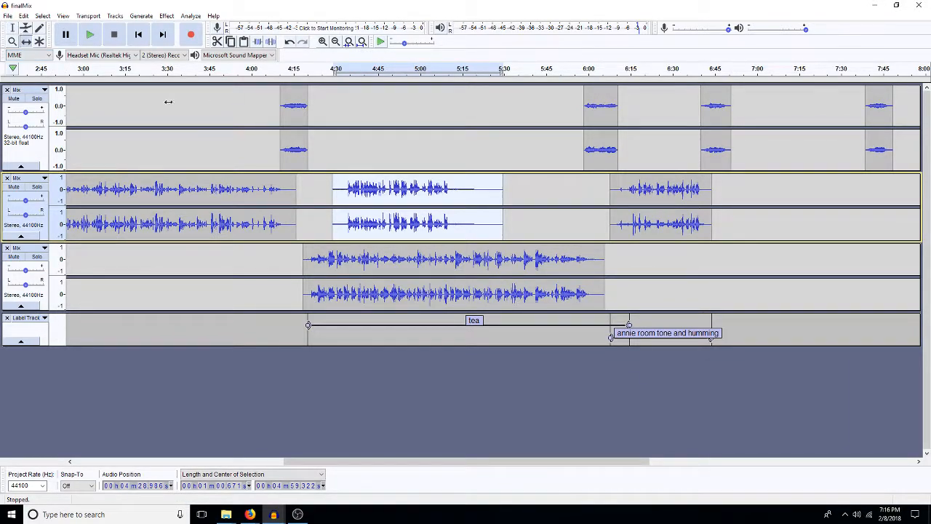
{"action": "left_click_drag", "start_coordinate": [322, 258], "coordinate": [880, 259]}
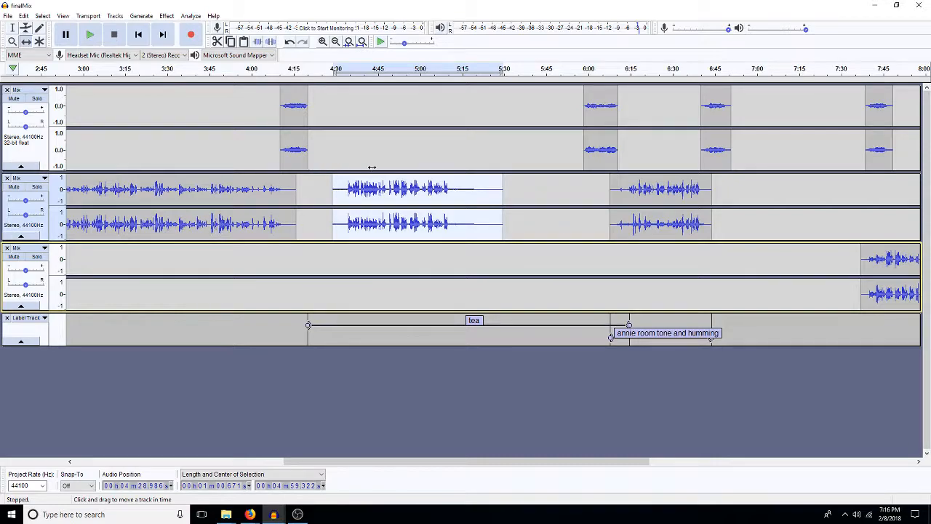
{"action": "left_click_drag", "start_coordinate": [387, 192], "coordinate": [350, 289]}
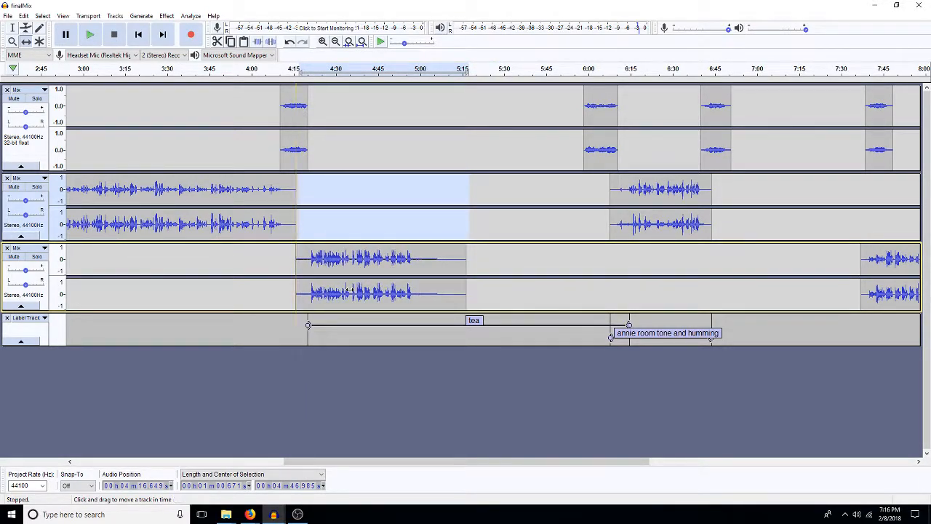
Step: Move the second transition clip to start at about 4:57 and the following scene clip to about 5:06
{"action": "left_click_drag", "start_coordinate": [593, 151], "coordinate": [429, 160]}
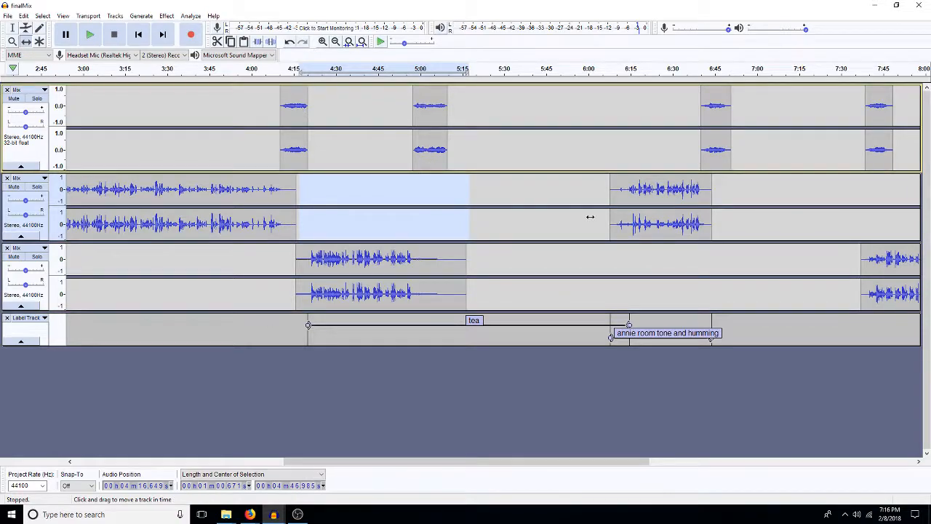
{"action": "left_click_drag", "start_coordinate": [666, 233], "coordinate": [499, 221]}
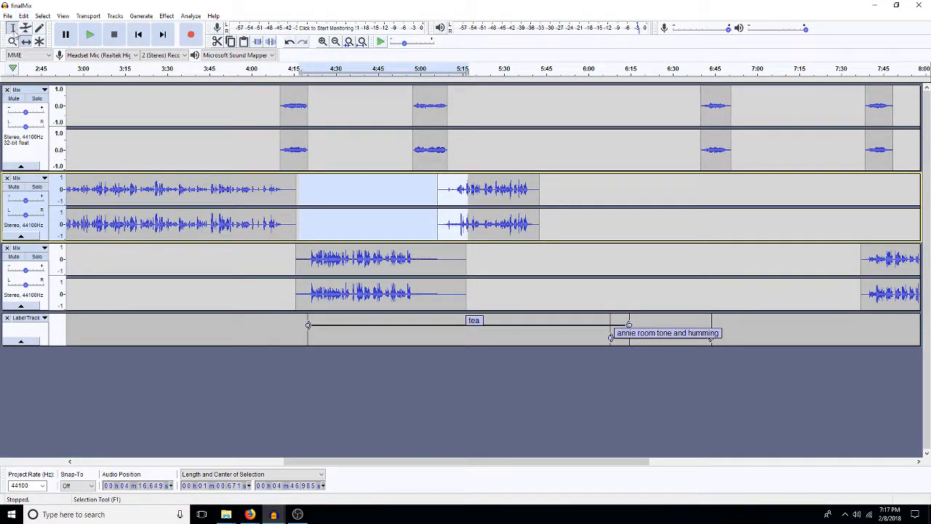
{"action": "left_click", "coordinate": [352, 222]}
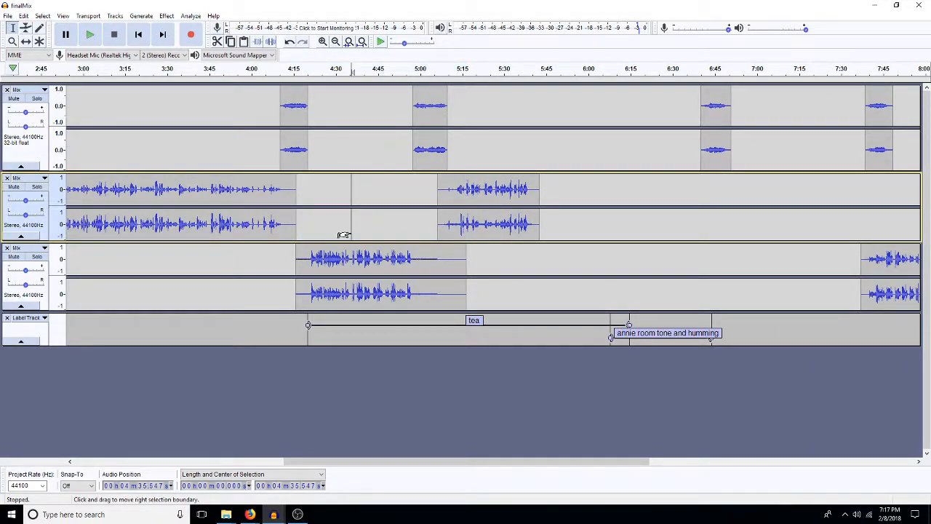
Step: Trim the newly placed scene's tail back to about 5:04, and fade the scene in and out at its ends
{"action": "left_click", "coordinate": [309, 260]}
{"action": "left_click", "coordinate": [296, 266], "text": "shift"}
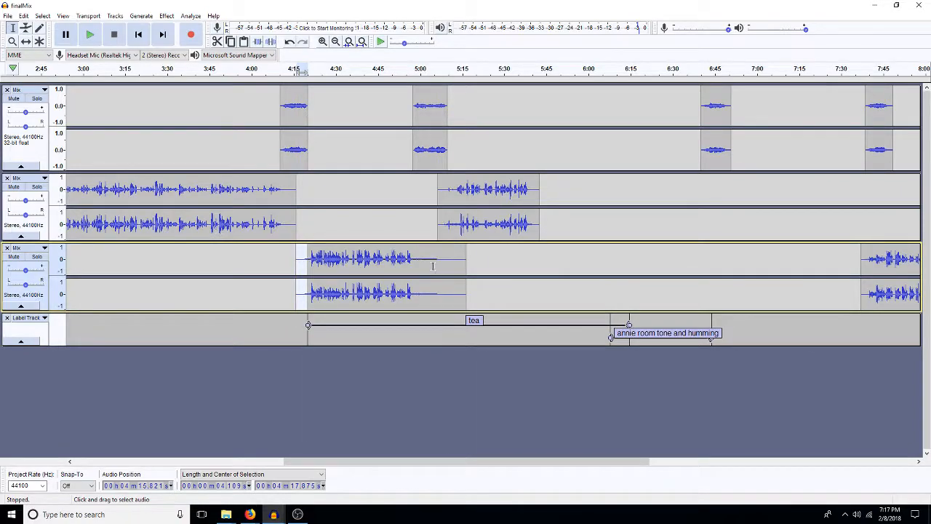
{"action": "left_click_drag", "start_coordinate": [431, 256], "coordinate": [472, 282]}
{"action": "key", "text": "Delete"}
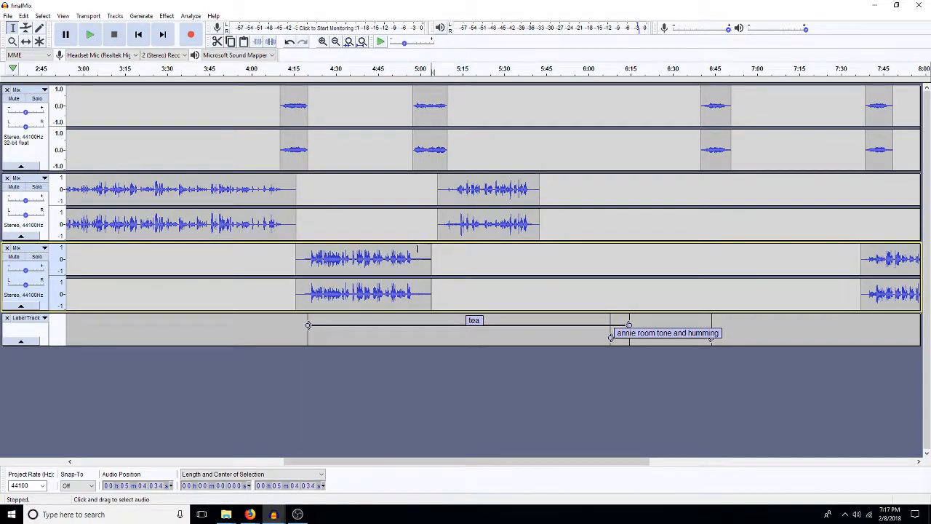
{"action": "left_click_drag", "start_coordinate": [413, 258], "coordinate": [425, 276]}
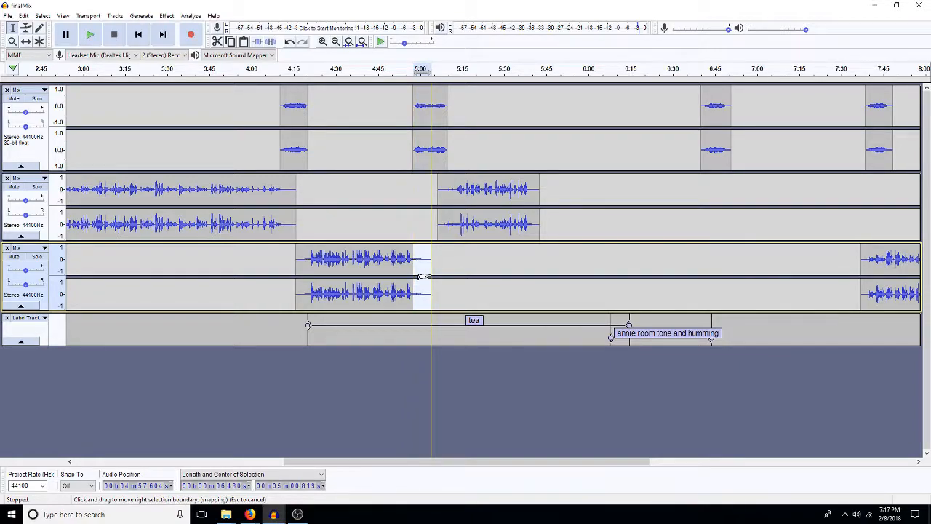
{"action": "left_click", "coordinate": [441, 296]}
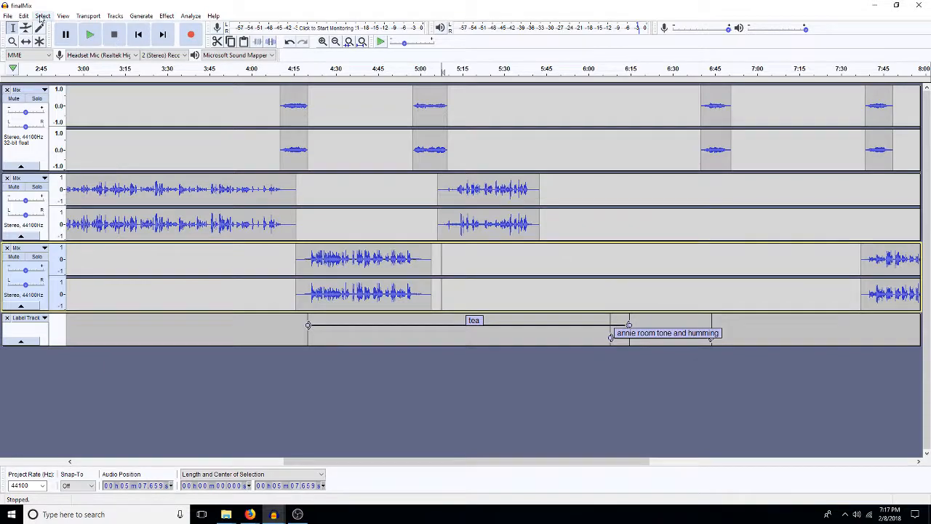
Step: Move the third transition clip earlier to start at about 5:39, over the end of the second scene clip
{"action": "left_click", "coordinate": [25, 41]}
{"action": "left_click_drag", "start_coordinate": [702, 151], "coordinate": [539, 156]}
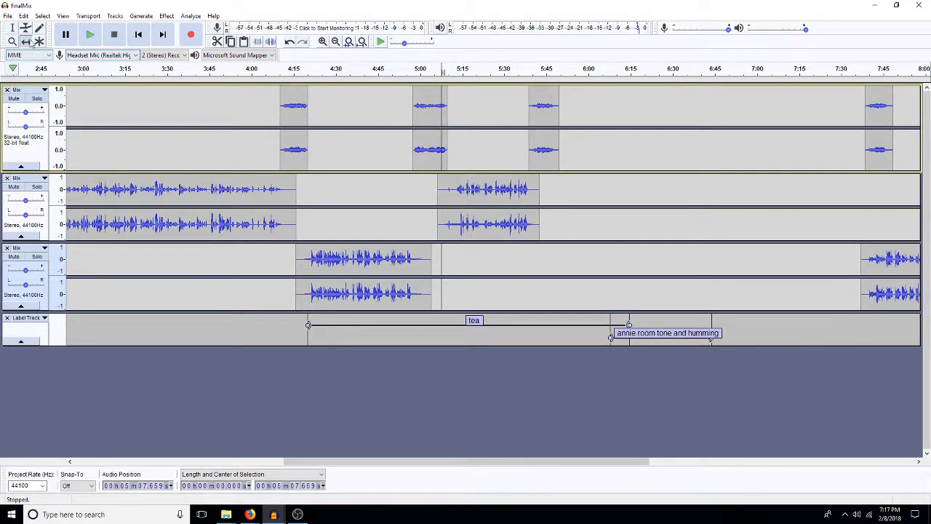
{"action": "left_click", "coordinate": [12, 27]}
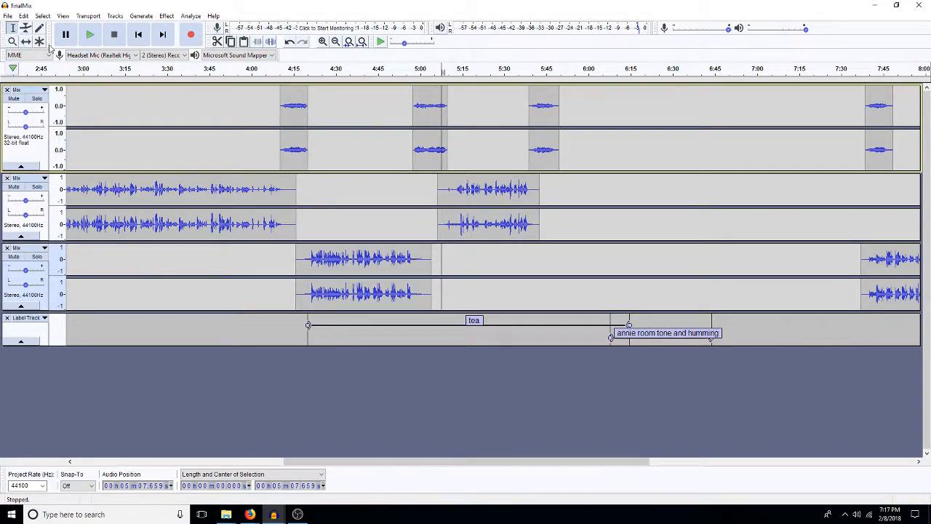
Step: Play the mix from about 4:06 through the new scene into the second transition to check the timing
{"action": "left_click", "coordinate": [268, 144]}
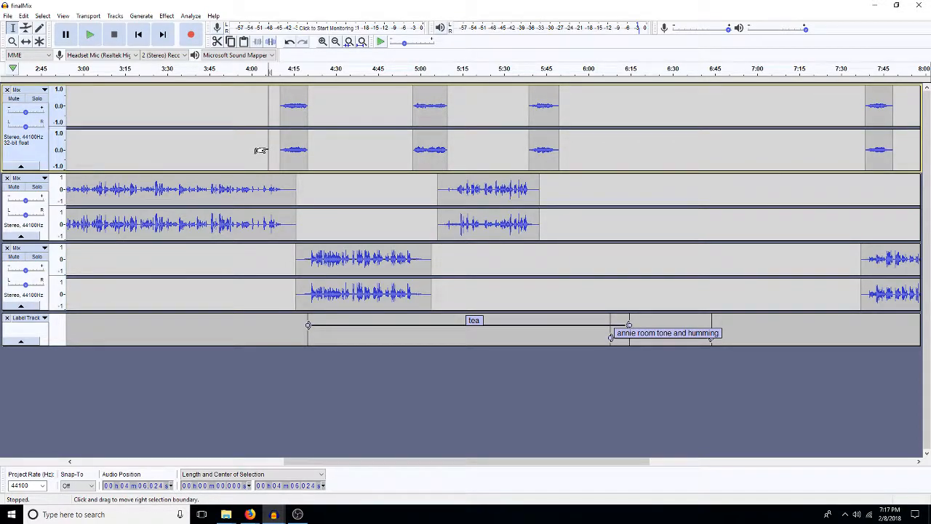
{"action": "key", "text": "space"}
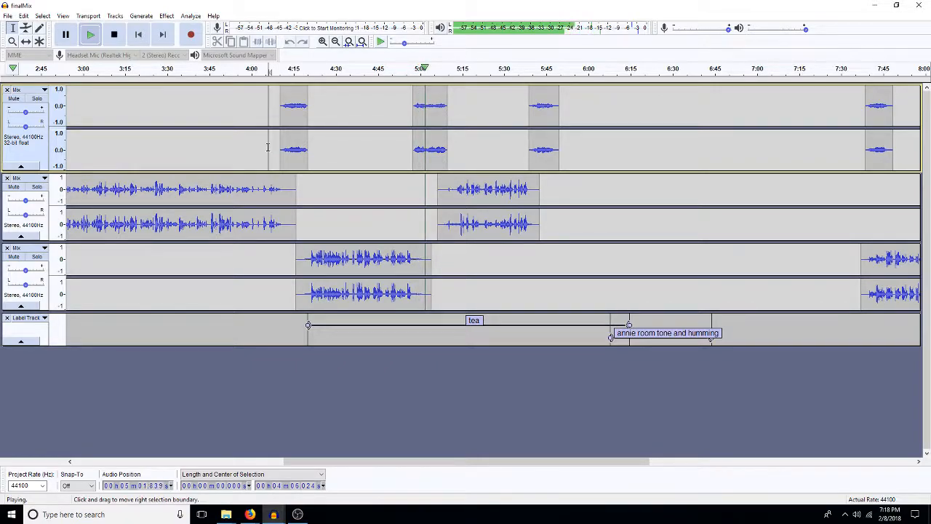
{"action": "key", "text": "space"}
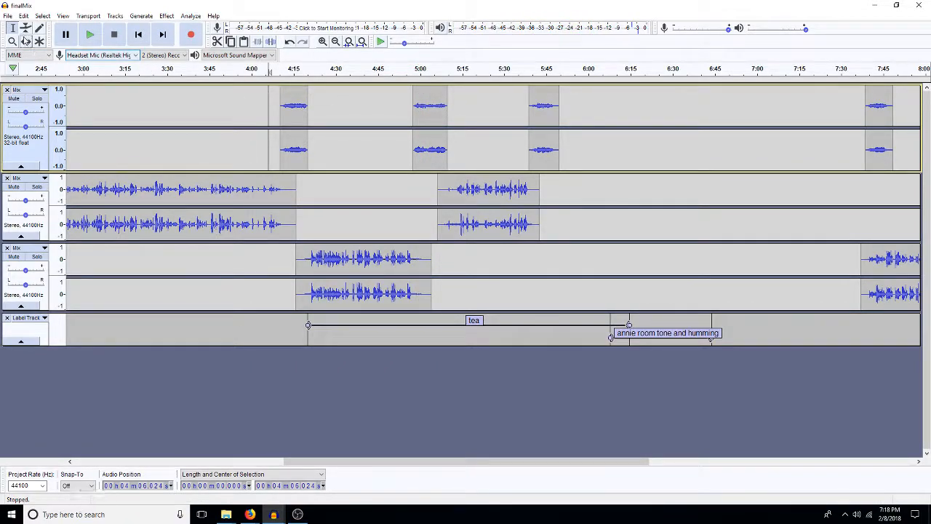
Step: Shift the second transition clip to start at about 4:59 and the scene clip after it to about 5:08
{"action": "left_click", "coordinate": [25, 41]}
{"action": "mouse_move", "coordinate": [419, 150]}
{"action": "left_mouse_down"}
{"action": "mouse_move", "coordinate": [431, 153]}
{"action": "mouse_move", "coordinate": [426, 160]}
{"action": "left_mouse_up"}
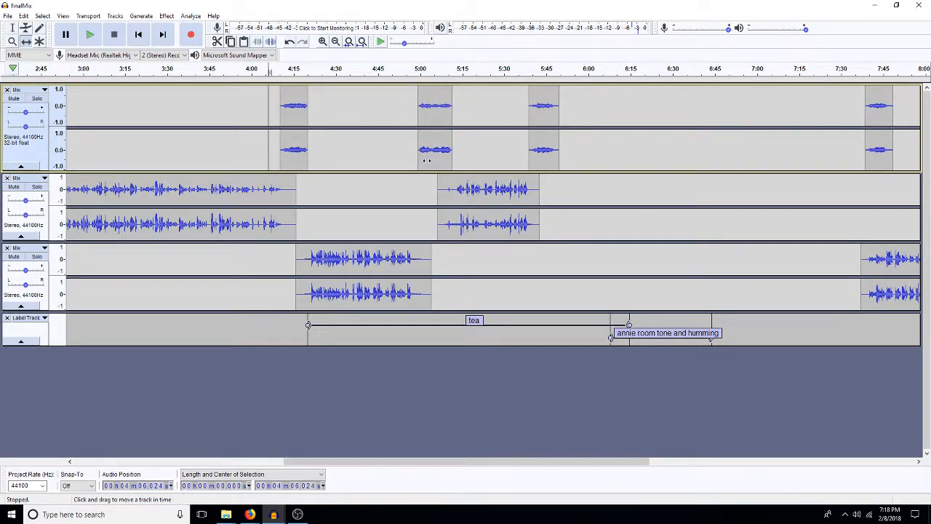
{"action": "left_click_drag", "start_coordinate": [442, 196], "coordinate": [450, 196]}
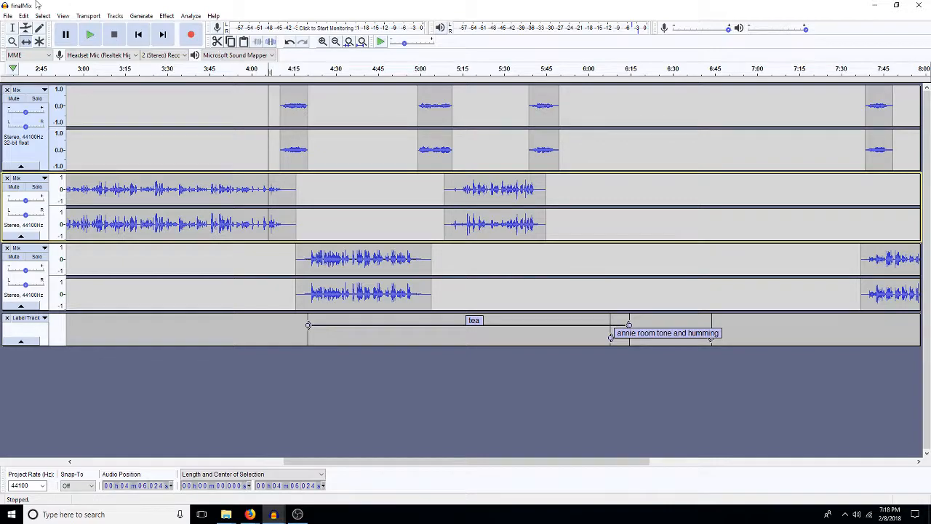
Step: Play the mix from about 4:54 through the second transition and the following scene to the third transition to check the timing
{"action": "left_click", "coordinate": [404, 264]}
{"action": "key", "text": "space"}
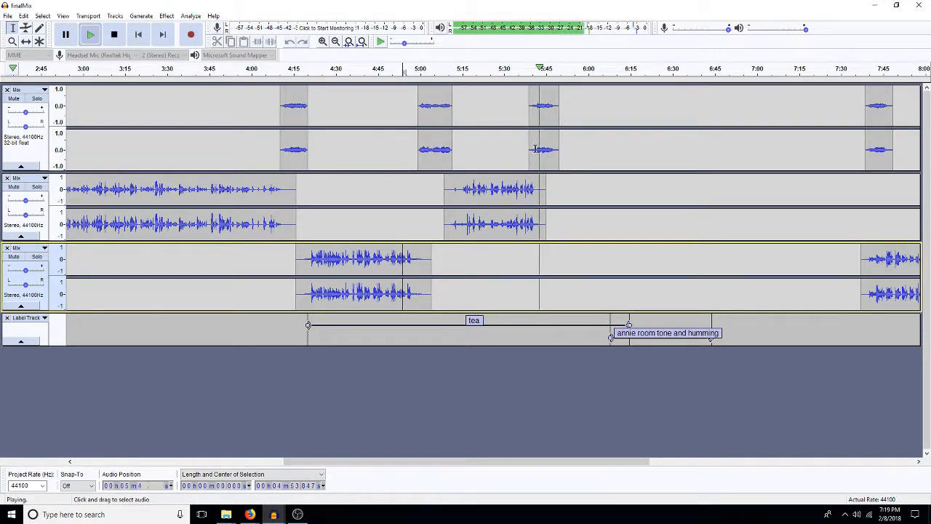
{"action": "key", "text": "space"}
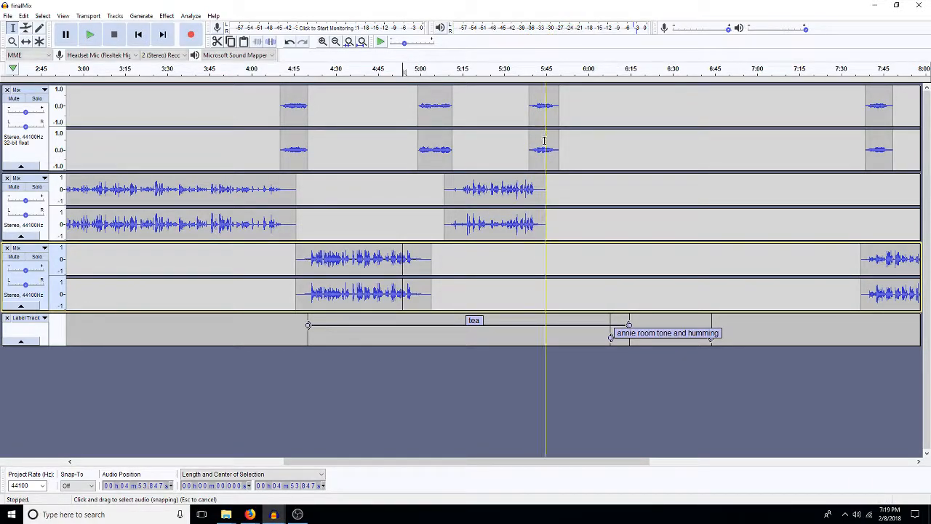
Step: Shift the third transition clip slightly later so it starts at about 5:40, over the end of the second track's last visible scene clip
{"action": "double_click", "coordinate": [544, 141]}
{"action": "left_click", "coordinate": [546, 142]}
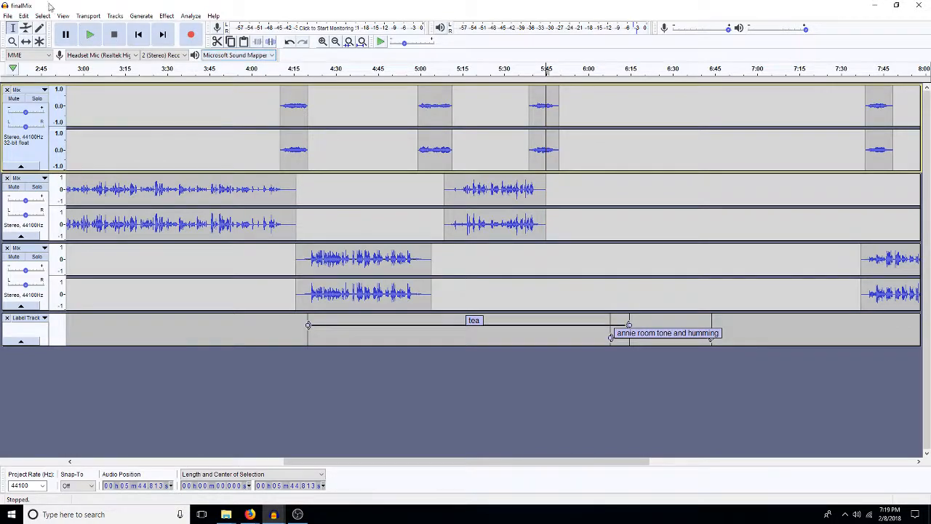
{"action": "left_click", "coordinate": [25, 41]}
{"action": "left_click_drag", "start_coordinate": [531, 153], "coordinate": [542, 149]}
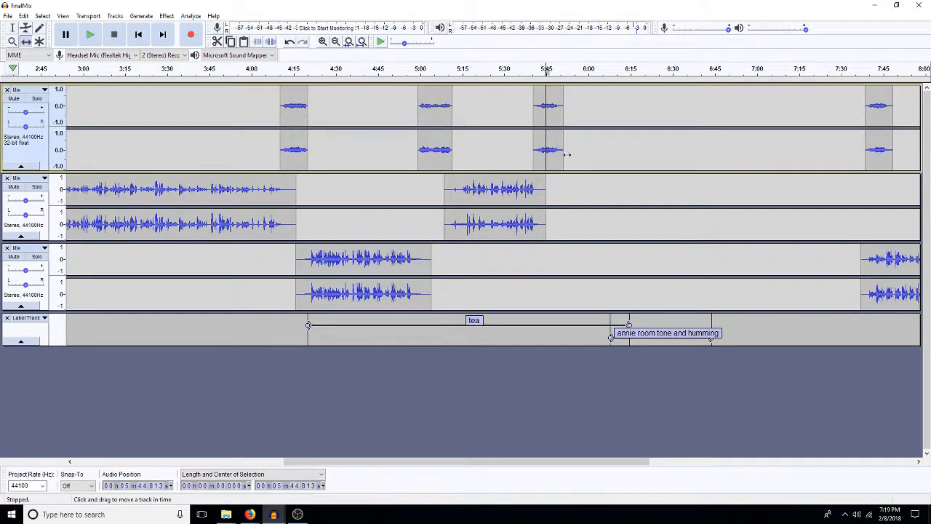
{"action": "key", "text": "F1"}
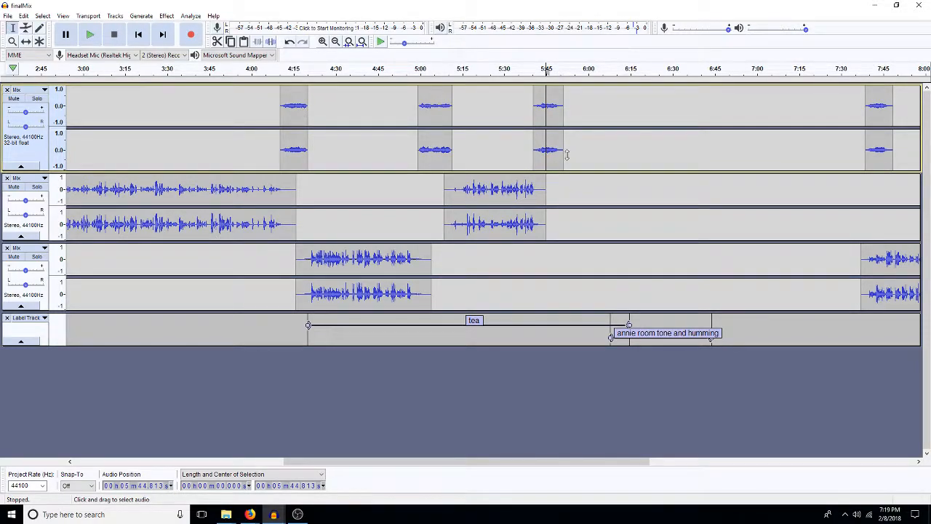
{"action": "left_click", "coordinate": [580, 184]}
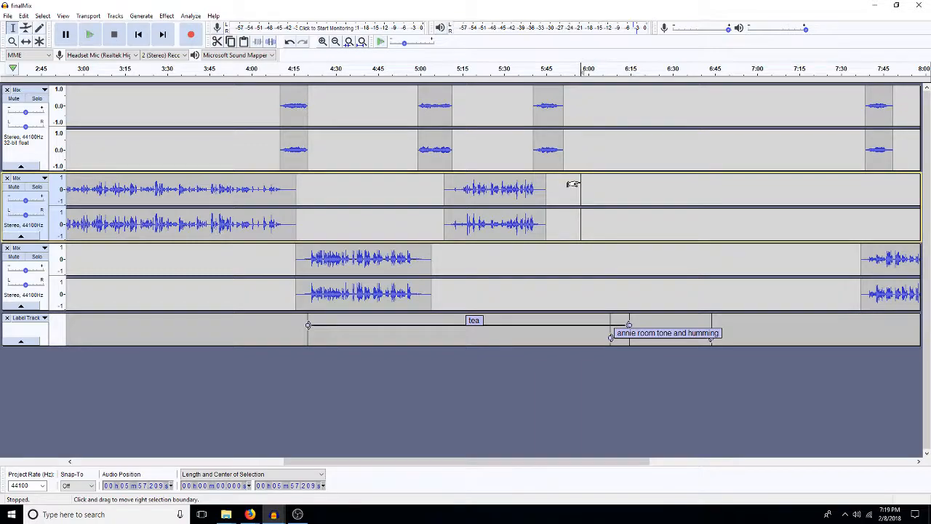
Step: Delete the "tea" label and resize the "annie room tone and humming" label to span about 5:08 to 5:48
{"action": "left_click", "coordinate": [554, 336]}
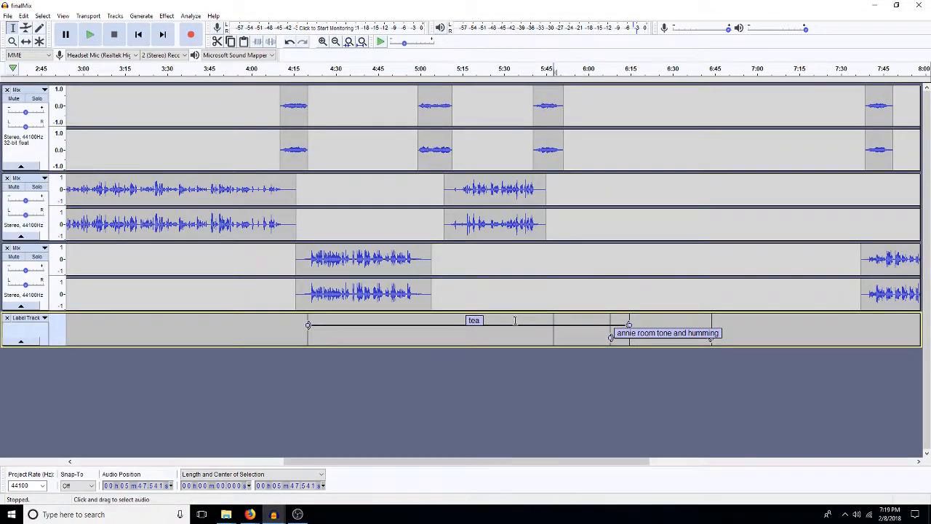
{"action": "left_click", "coordinate": [478, 321]}
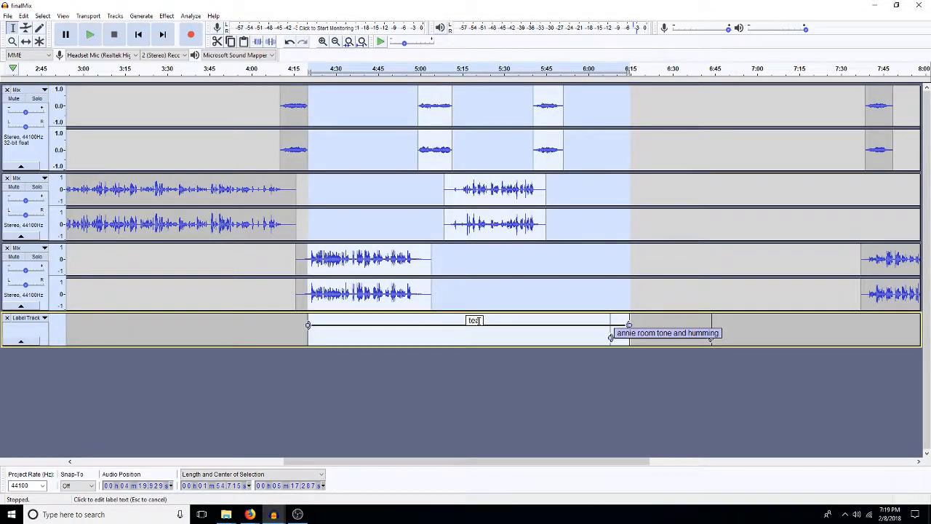
{"action": "key", "text": "BackSpace"}
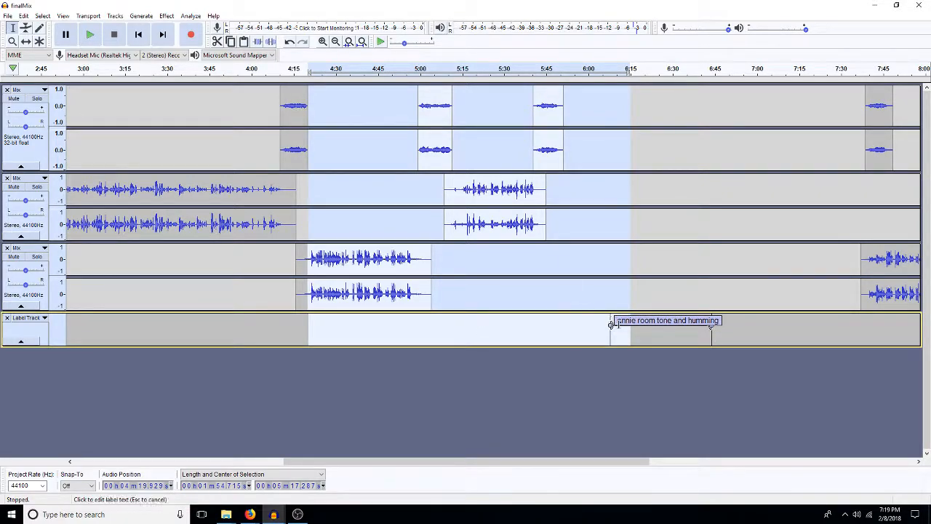
{"action": "left_click_drag", "start_coordinate": [611, 325], "coordinate": [443, 335]}
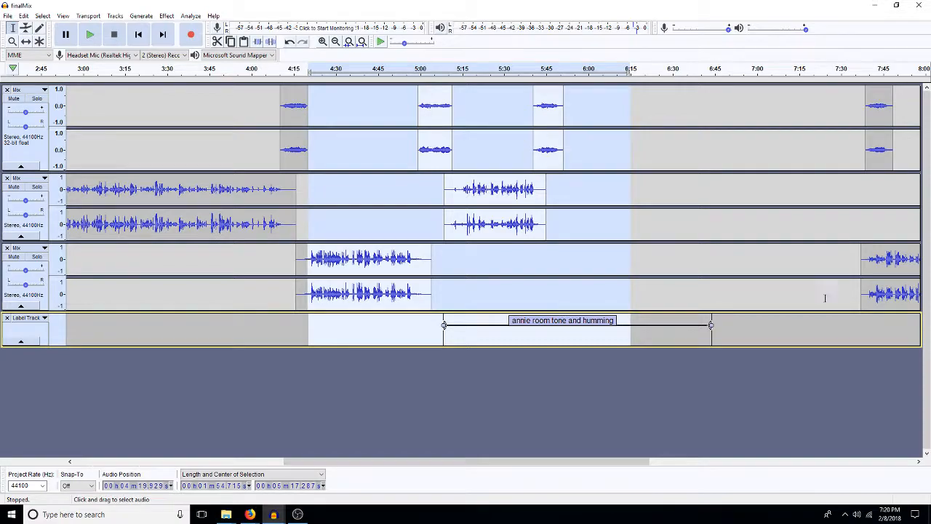
{"action": "left_click_drag", "start_coordinate": [709, 326], "coordinate": [553, 338]}
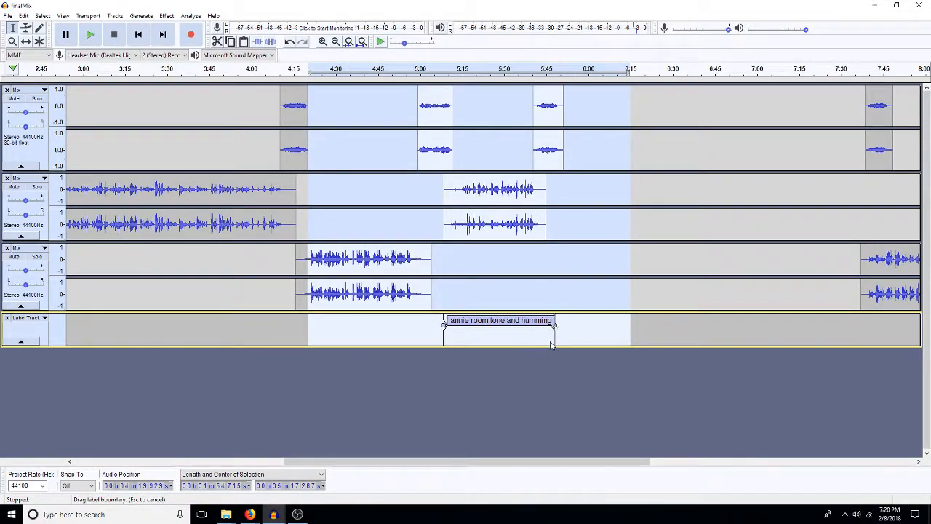
{"action": "left_click", "coordinate": [595, 339]}
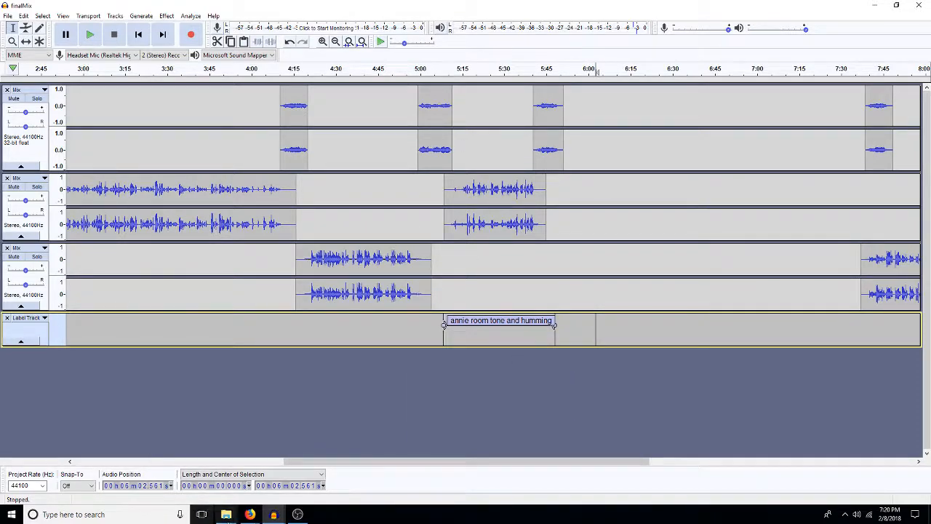
Step: Copy the whole 19TH_CENTURY_ENGLAND_01_A2 audio into the 1701 footsteps project as a new track at the end
{"action": "left_click", "coordinate": [274, 514]}
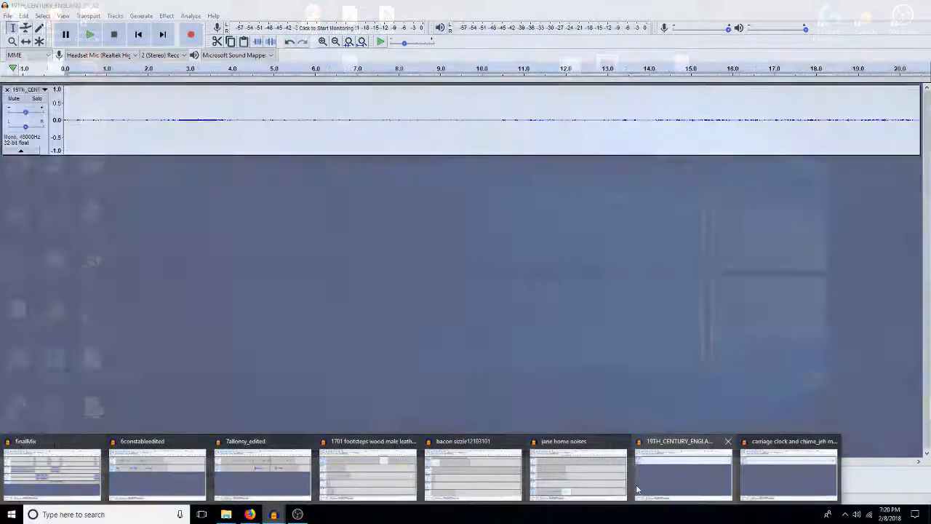
{"action": "left_click", "coordinate": [636, 489]}
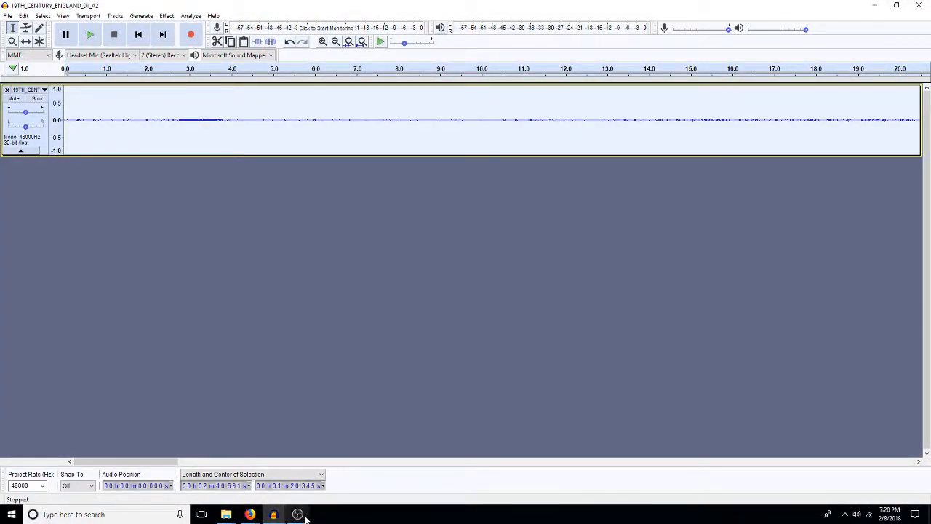
{"action": "left_click", "coordinate": [273, 514]}
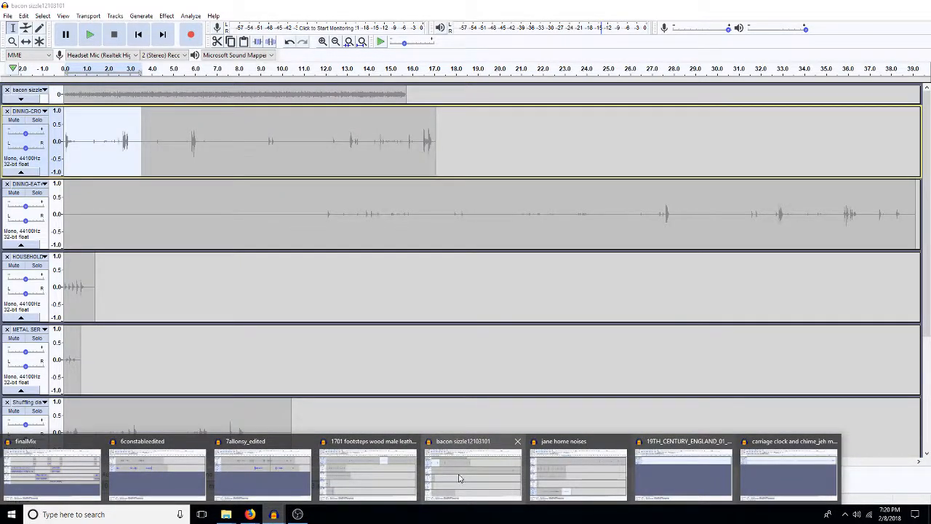
{"action": "left_click", "coordinate": [458, 478]}
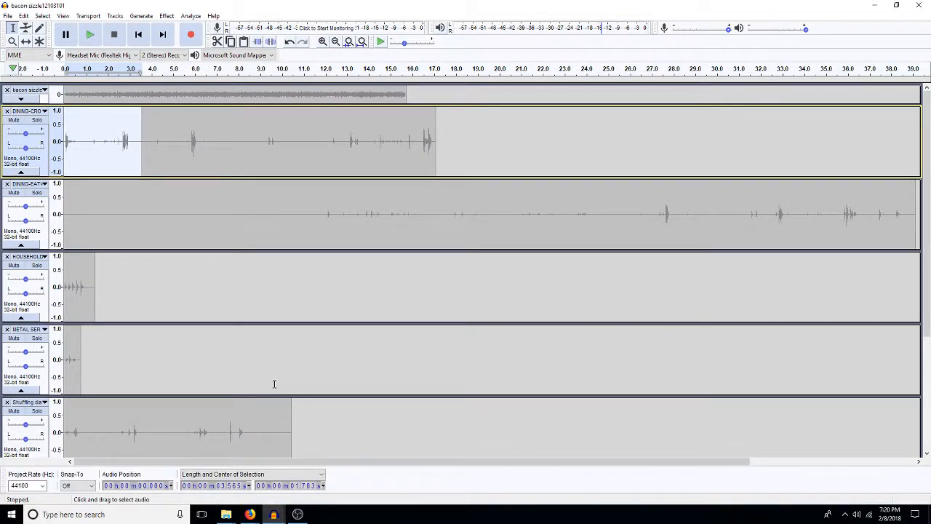
{"action": "scroll", "coordinate": [272, 383], "scroll_direction": "down", "scroll_amount": 5}
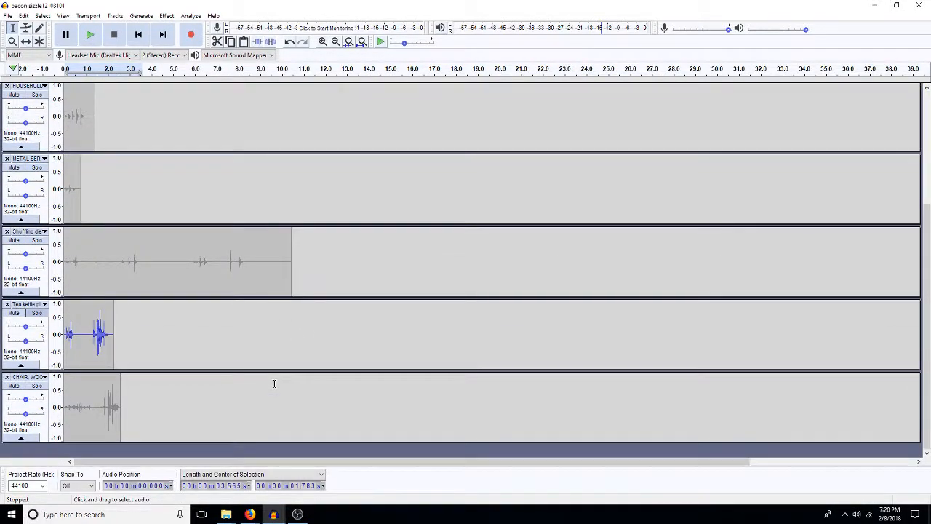
{"action": "left_click", "coordinate": [273, 514]}
{"action": "left_click", "coordinate": [342, 471]}
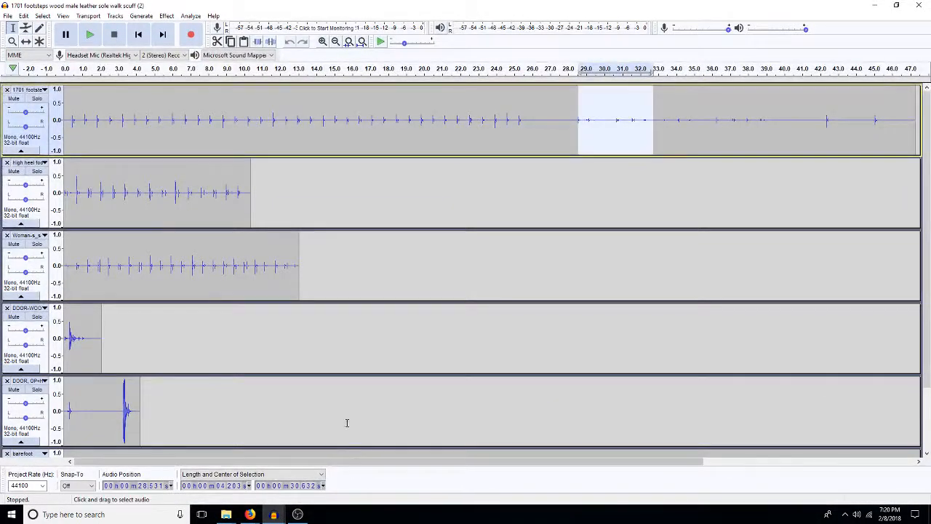
{"action": "scroll", "coordinate": [346, 432], "scroll_direction": "down", "scroll_amount": 2}
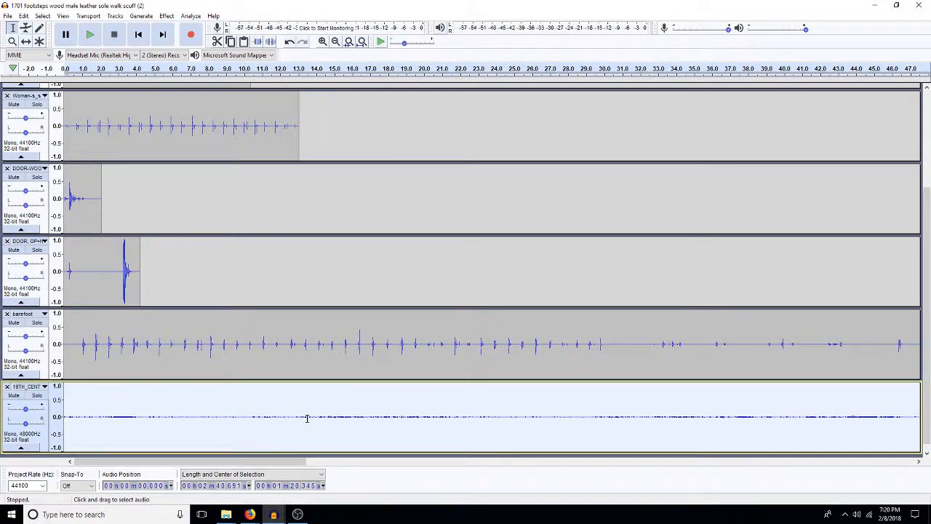
{"action": "left_click", "coordinate": [282, 411]}
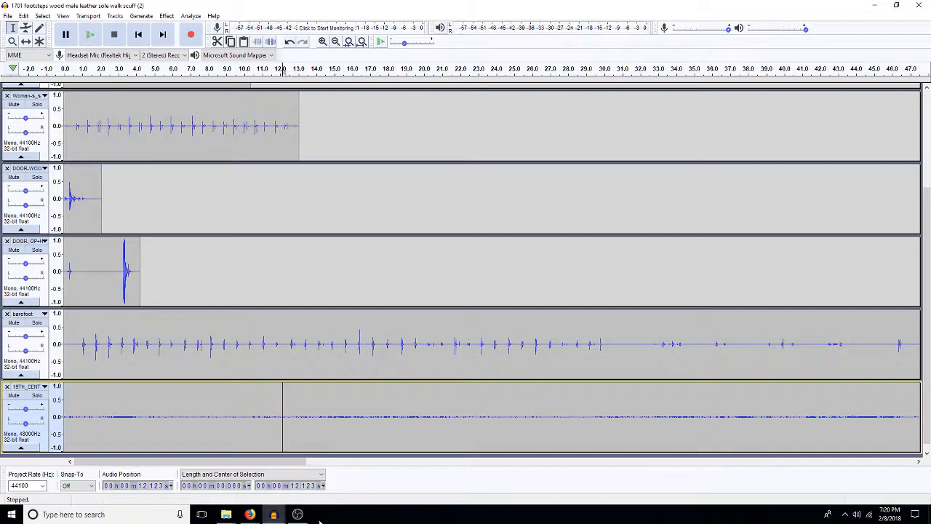
Step: Close the 19TH_CENTURY_ENGLAND_01_A2 and carriage clock and chime projects without saving changes
{"action": "mouse_move", "coordinate": [273, 514]}
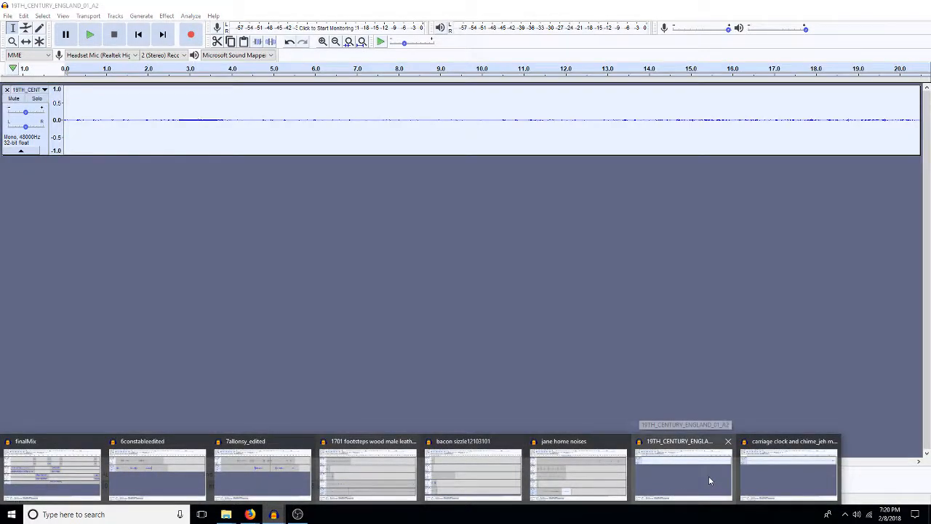
{"action": "left_click", "coordinate": [708, 476]}
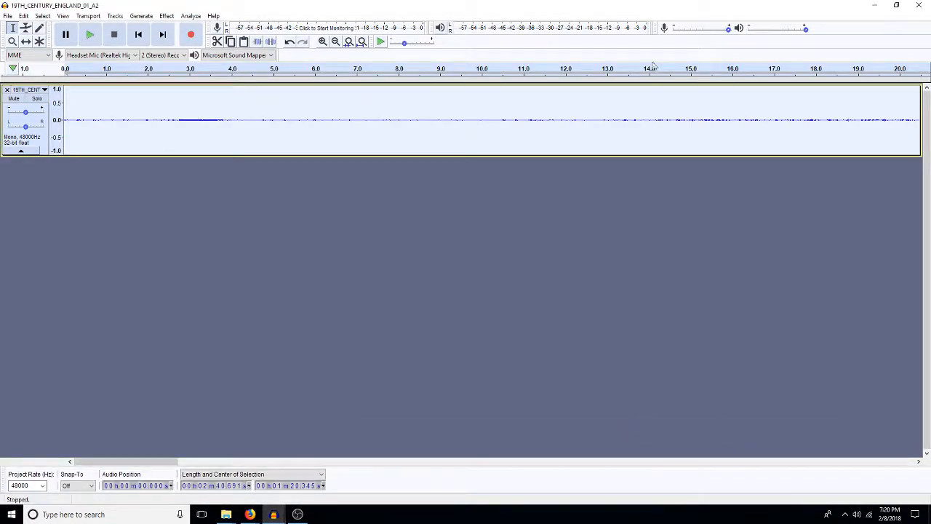
{"action": "left_click", "coordinate": [922, 5]}
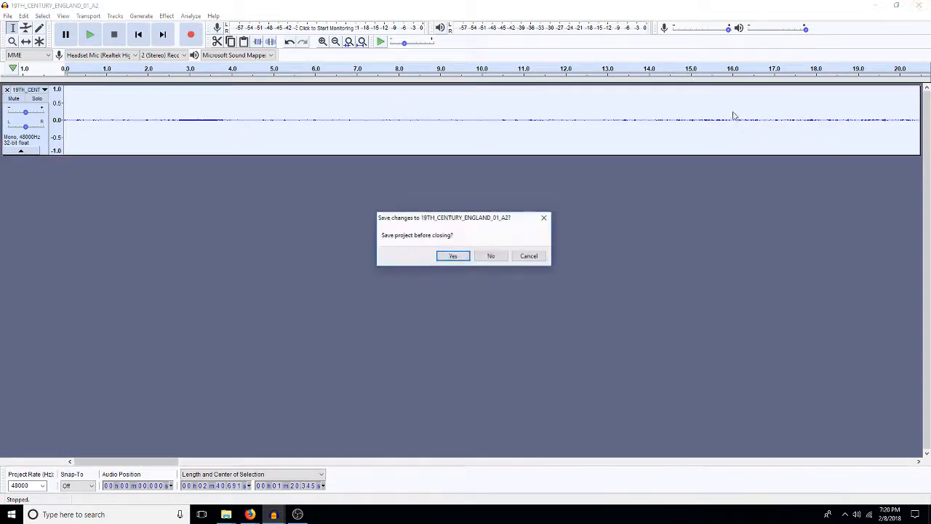
{"action": "left_click", "coordinate": [492, 255]}
{"action": "mouse_move", "coordinate": [273, 514]}
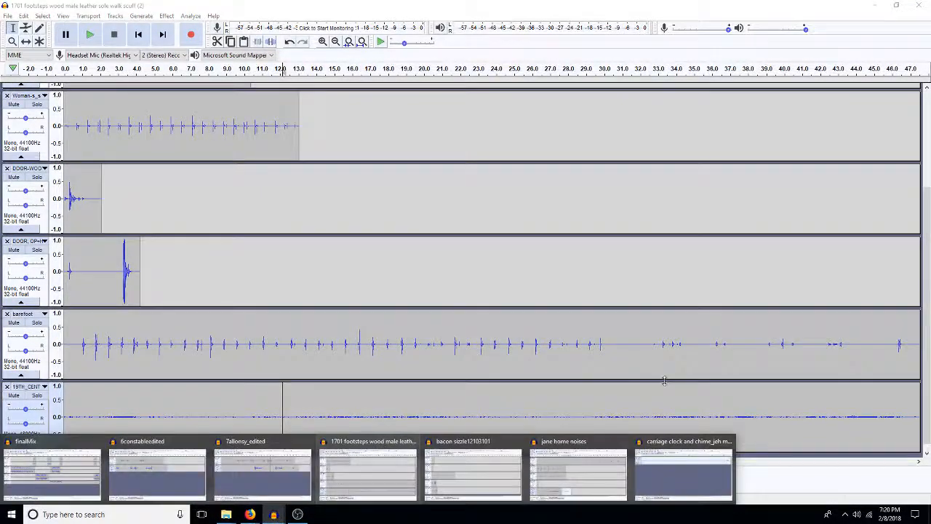
{"action": "left_click", "coordinate": [683, 471]}
{"action": "left_click", "coordinate": [919, 5]}
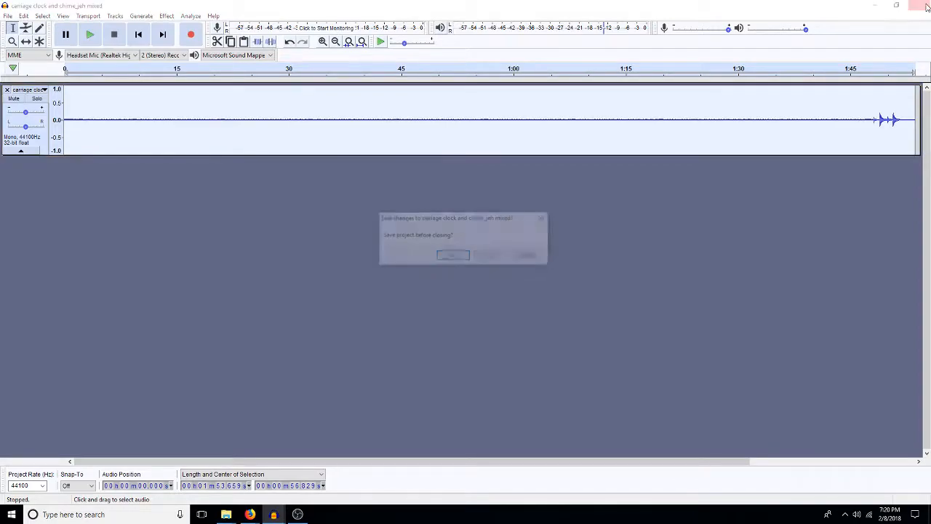
{"action": "left_click", "coordinate": [482, 260]}
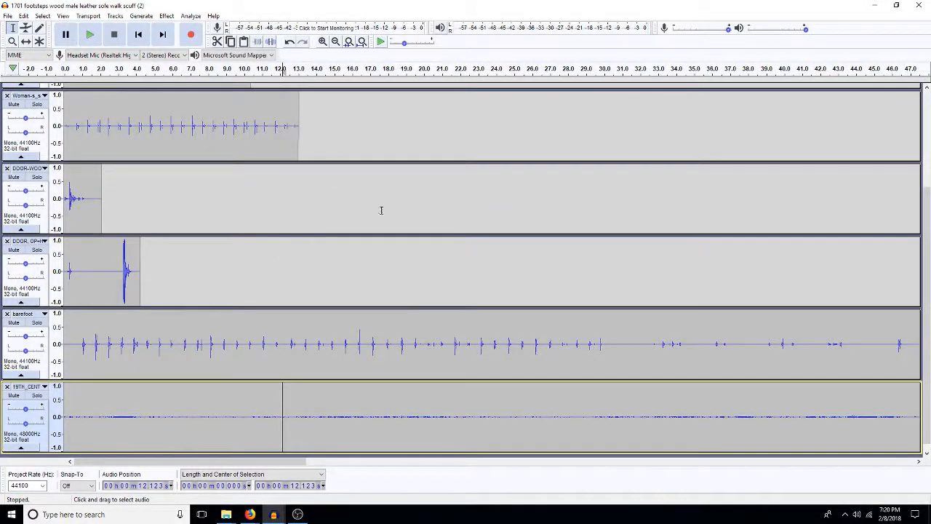
Step: Set the cursor at about 9.2 s in the barefoot track of the 1701 footsteps project, and switch to Firefox
{"action": "mouse_move", "coordinate": [276, 515]}
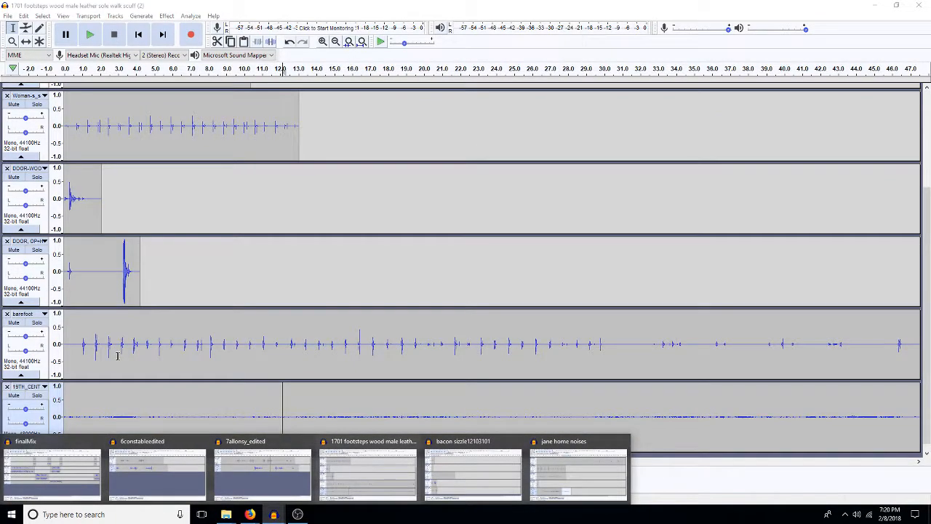
{"action": "left_click", "coordinate": [367, 473]}
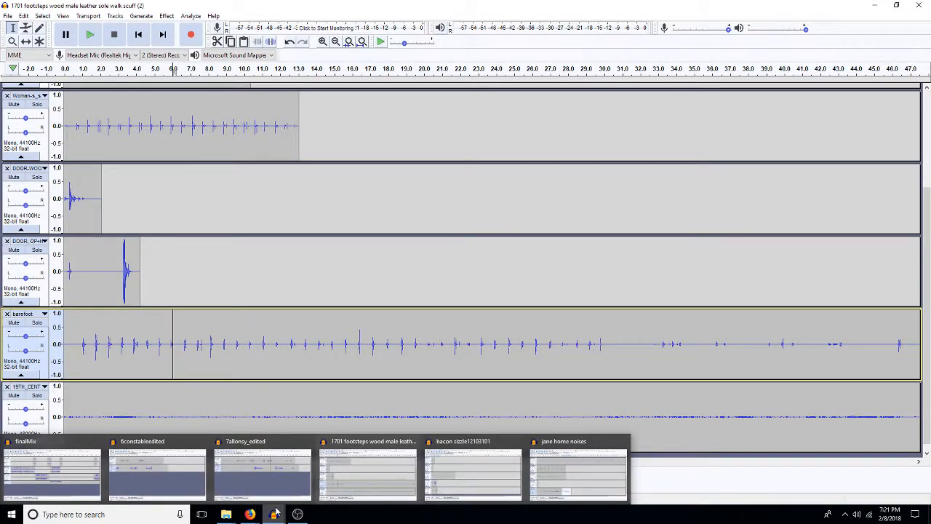
{"action": "left_click", "coordinate": [229, 361]}
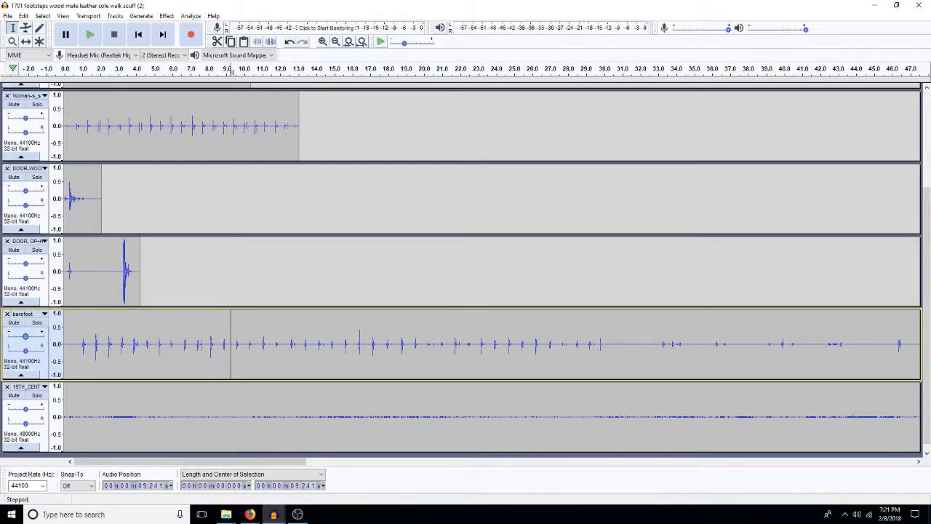
{"action": "key", "text": "alt+Tab"}
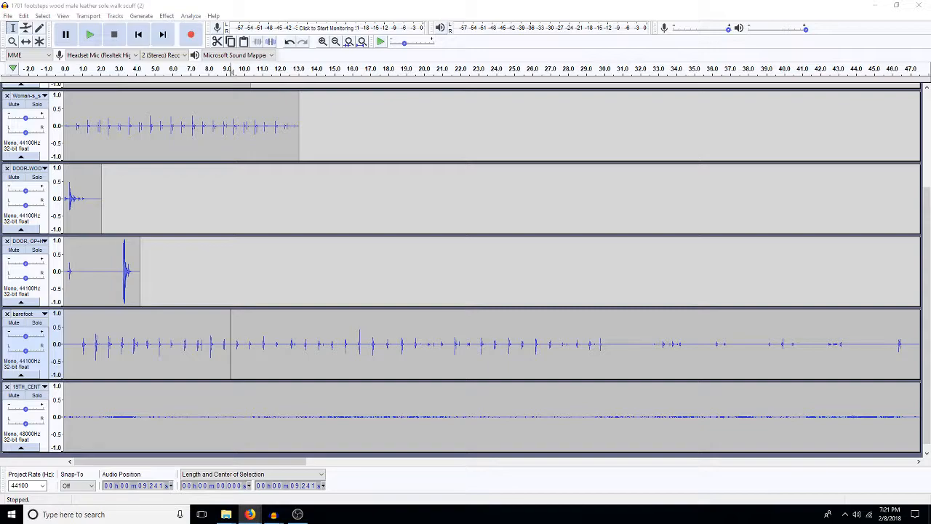